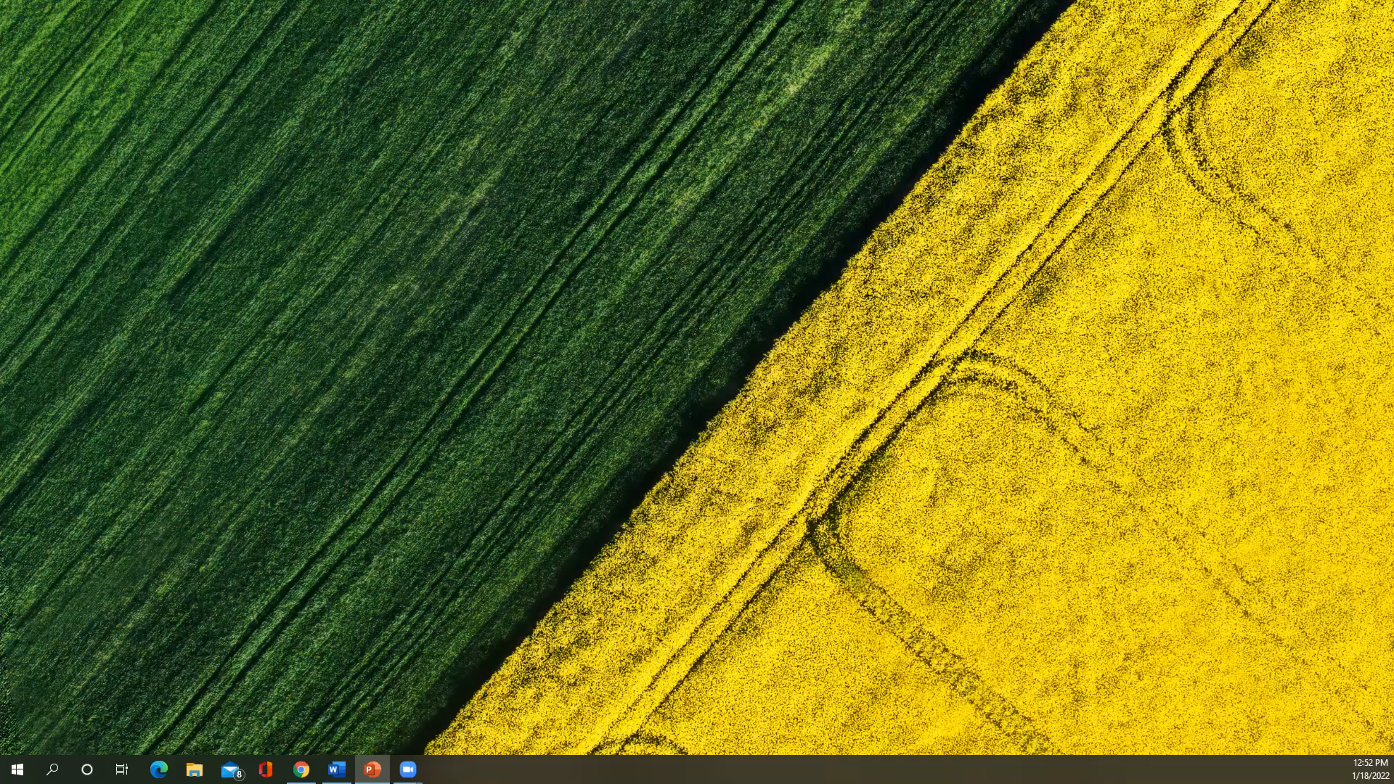
# - Open the tutorial folder on the desktop to check which design file it contains, and close it
pyautogui.moveTo(0, 436); pyautogui.dragTo(419, 326)
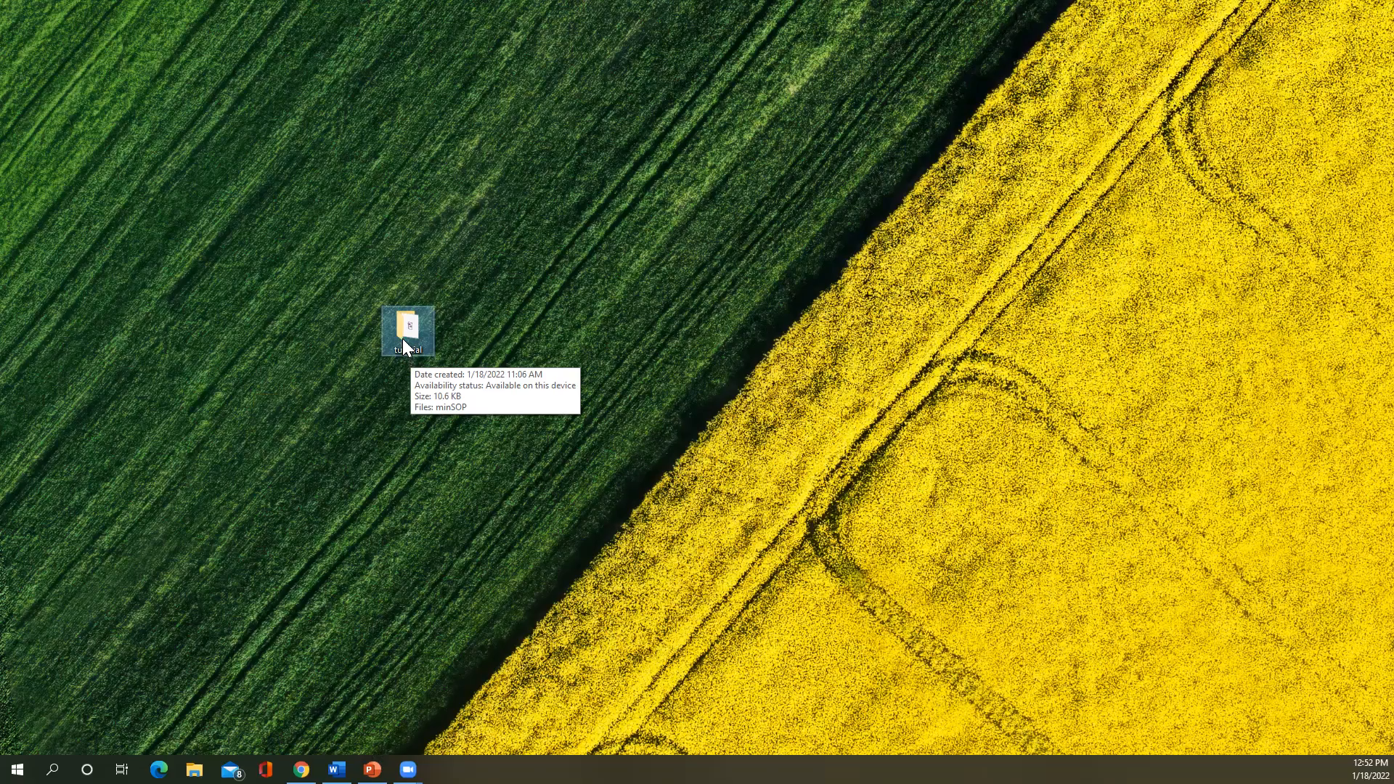
pyautogui.doubleClick(403, 338)
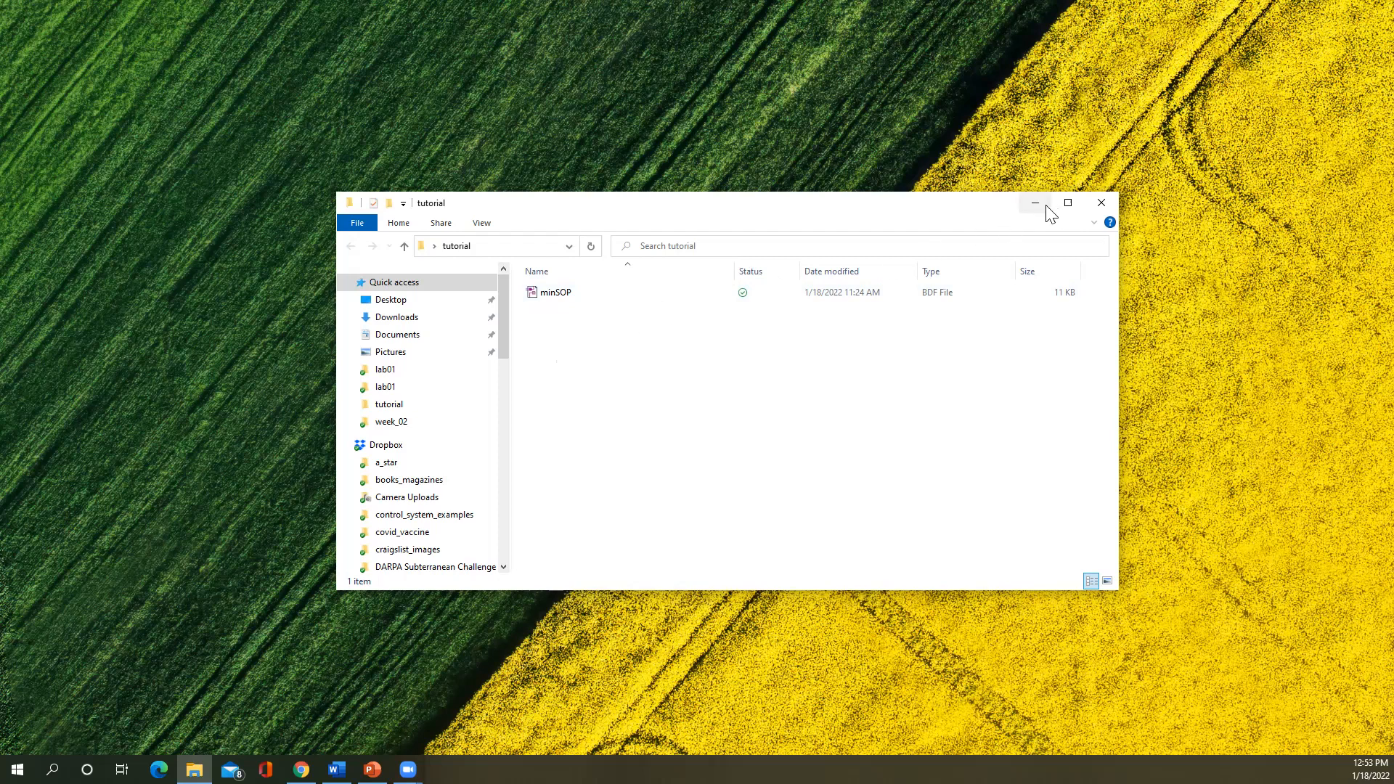
pyautogui.click(1108, 201)
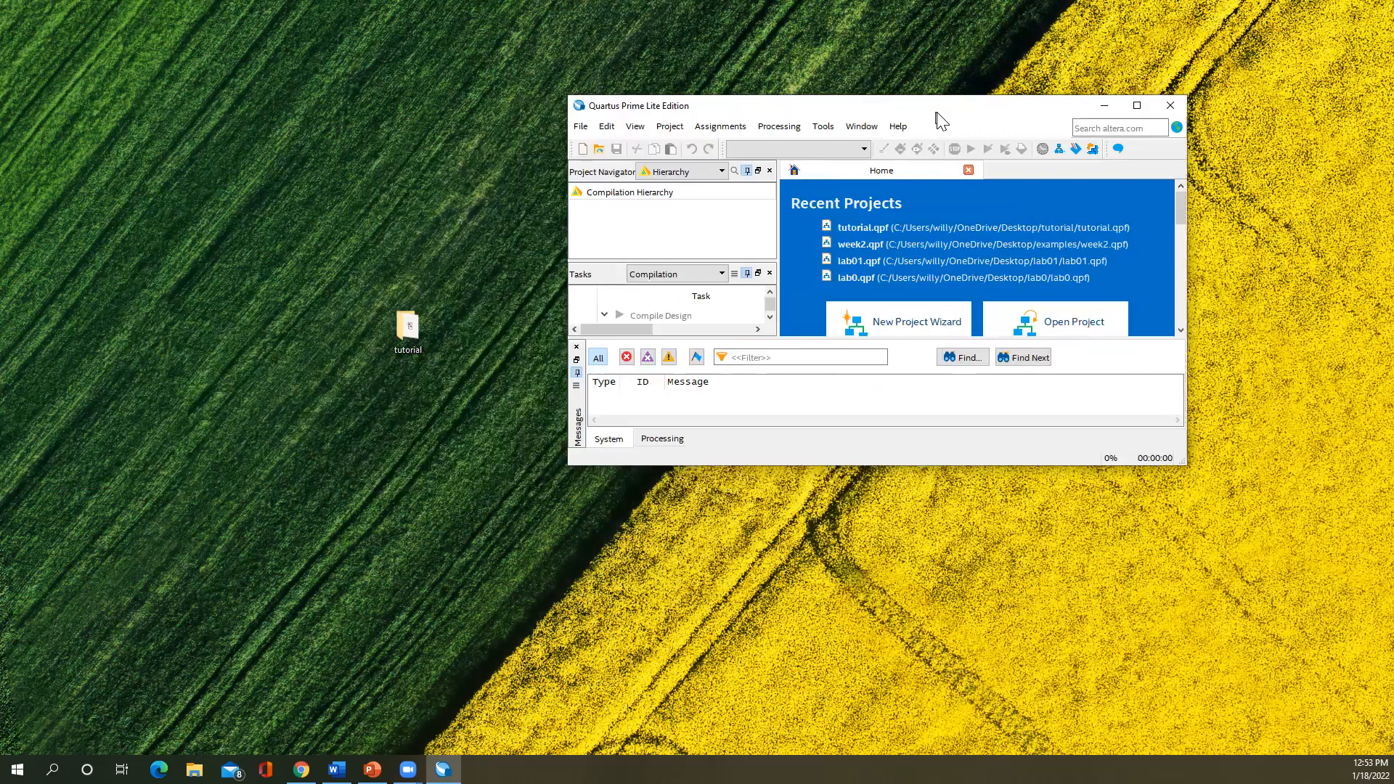
# - Maximize the Quartus Prime window and start the New Project Wizard, passing its introduction page
pyautogui.moveTo(935, 114); pyautogui.dragTo(803, 113)
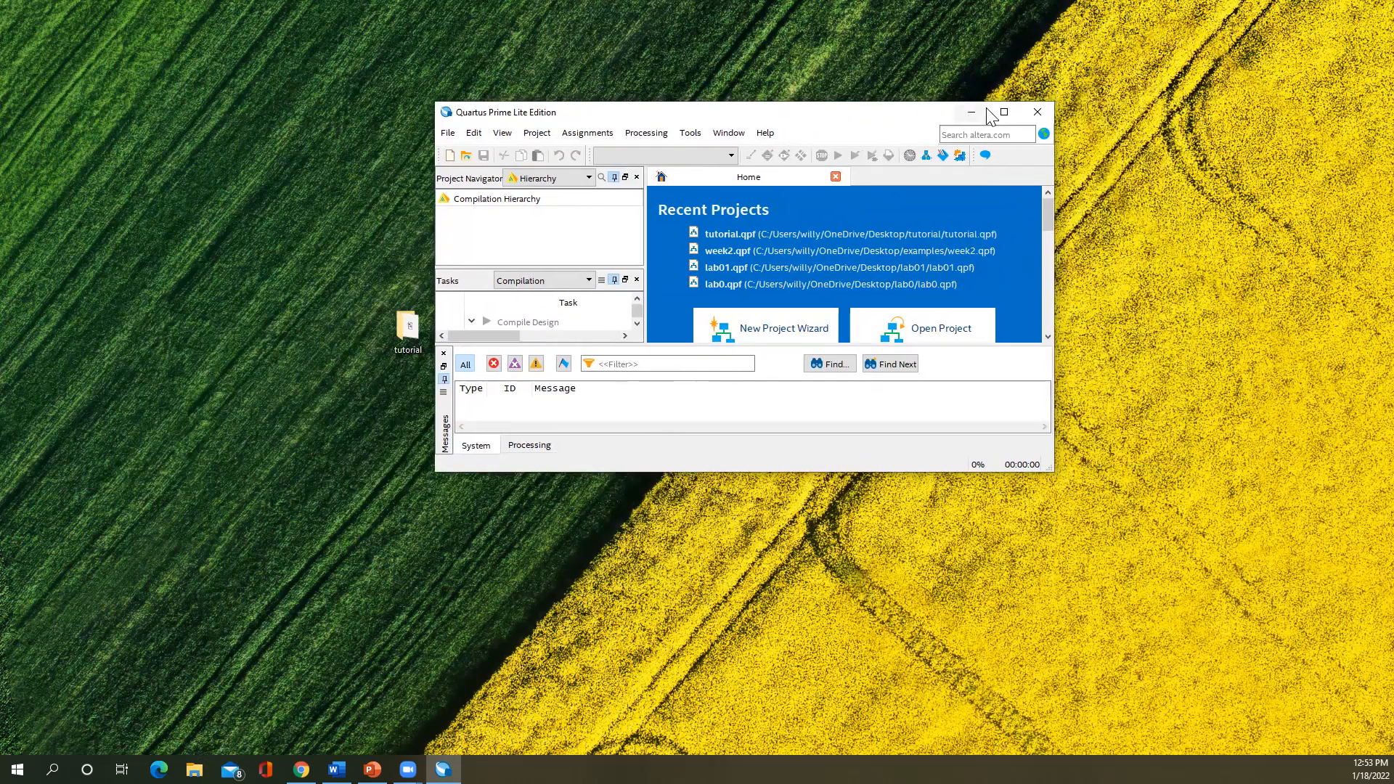
pyautogui.click(1005, 113)
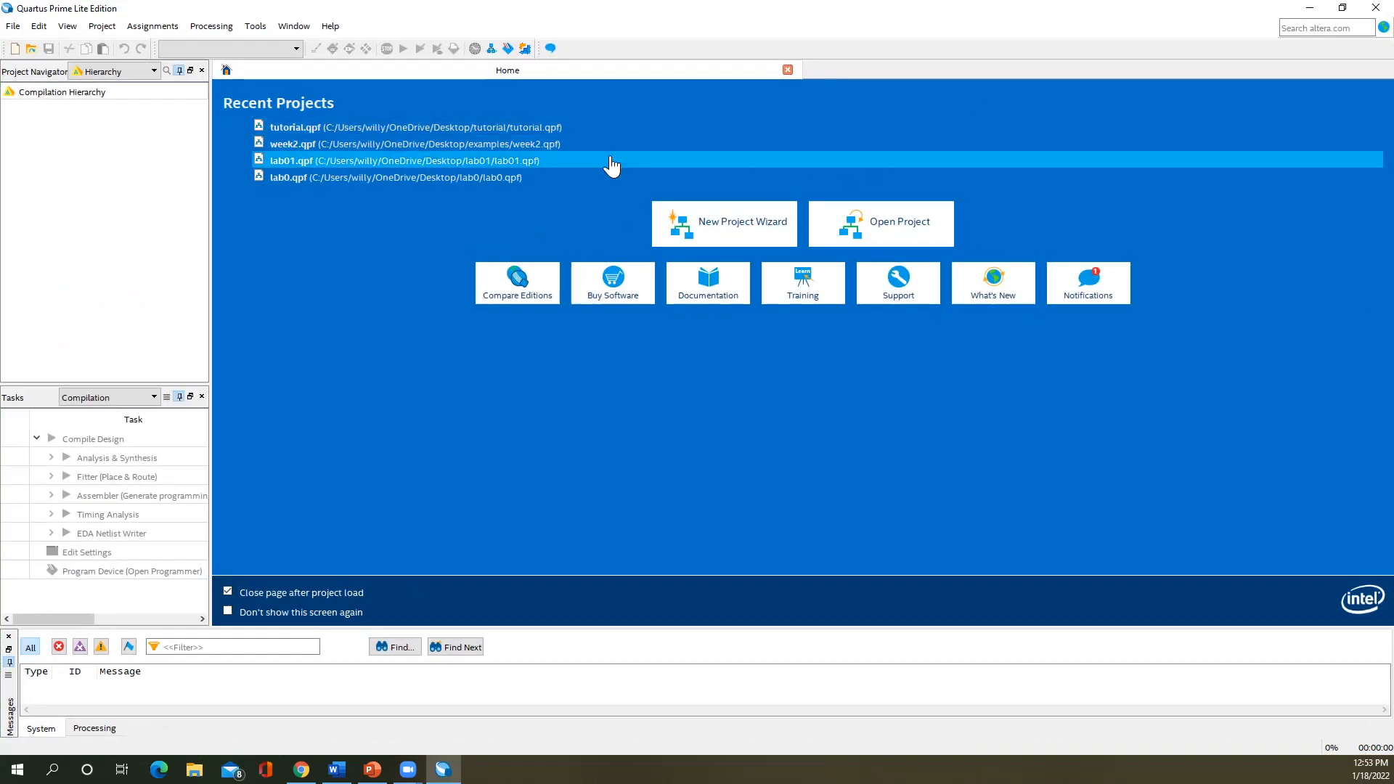
pyautogui.click(740, 237)
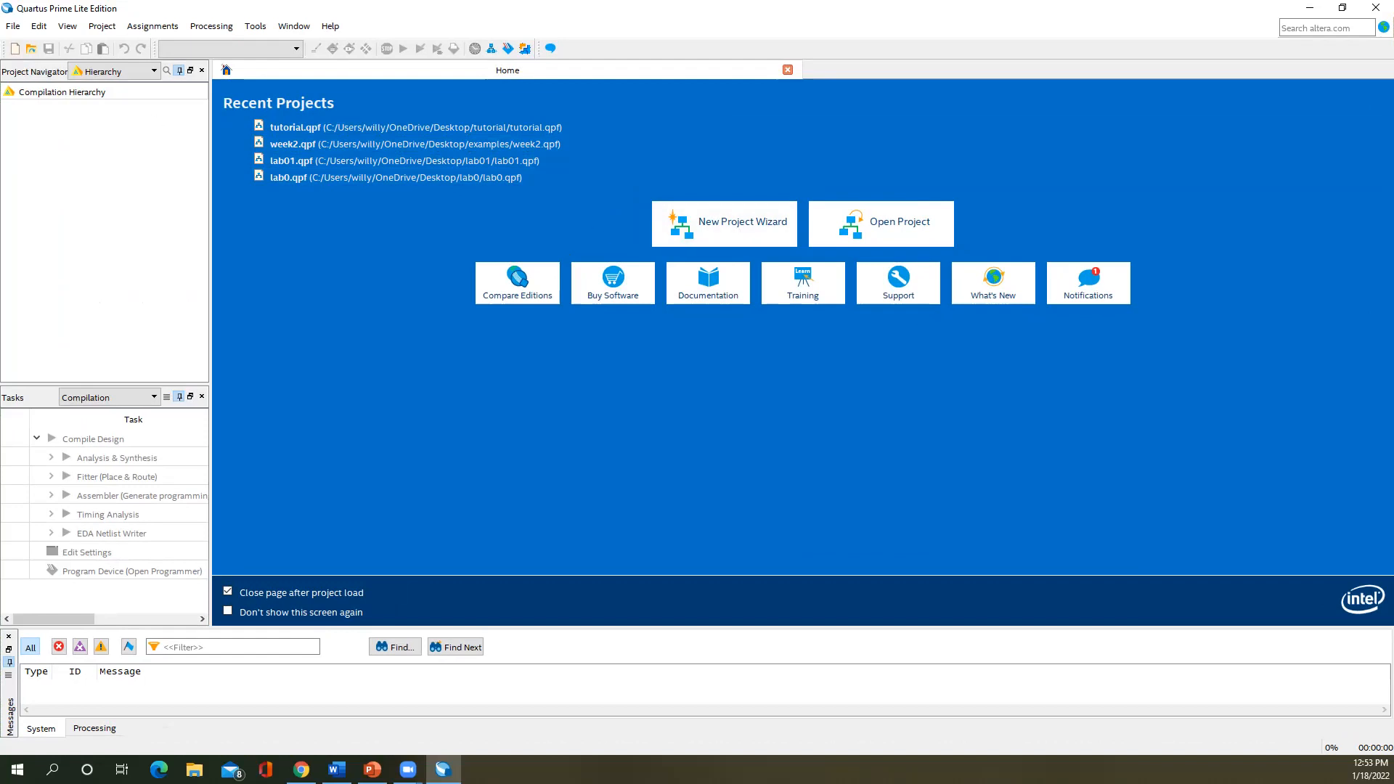
pyautogui.click(13, 26)
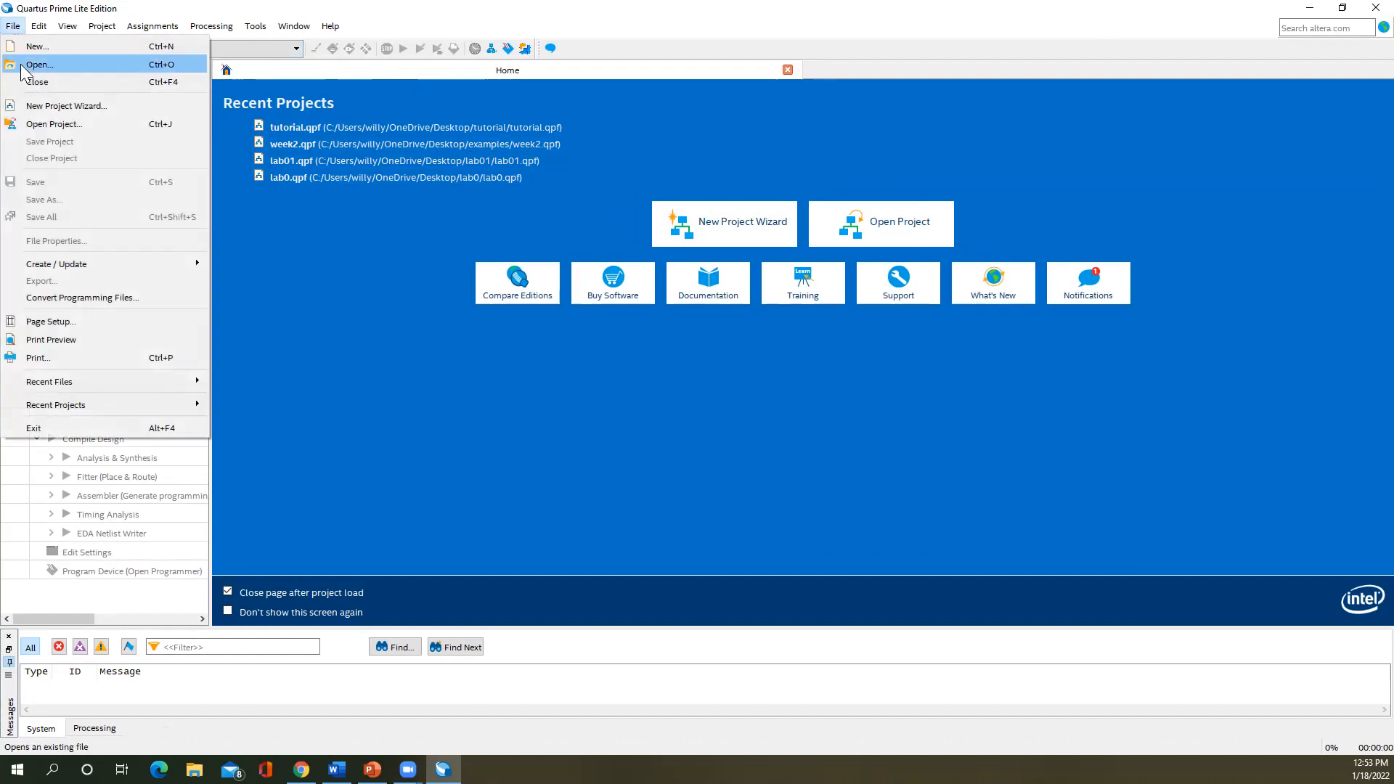
pyautogui.click(33, 65)
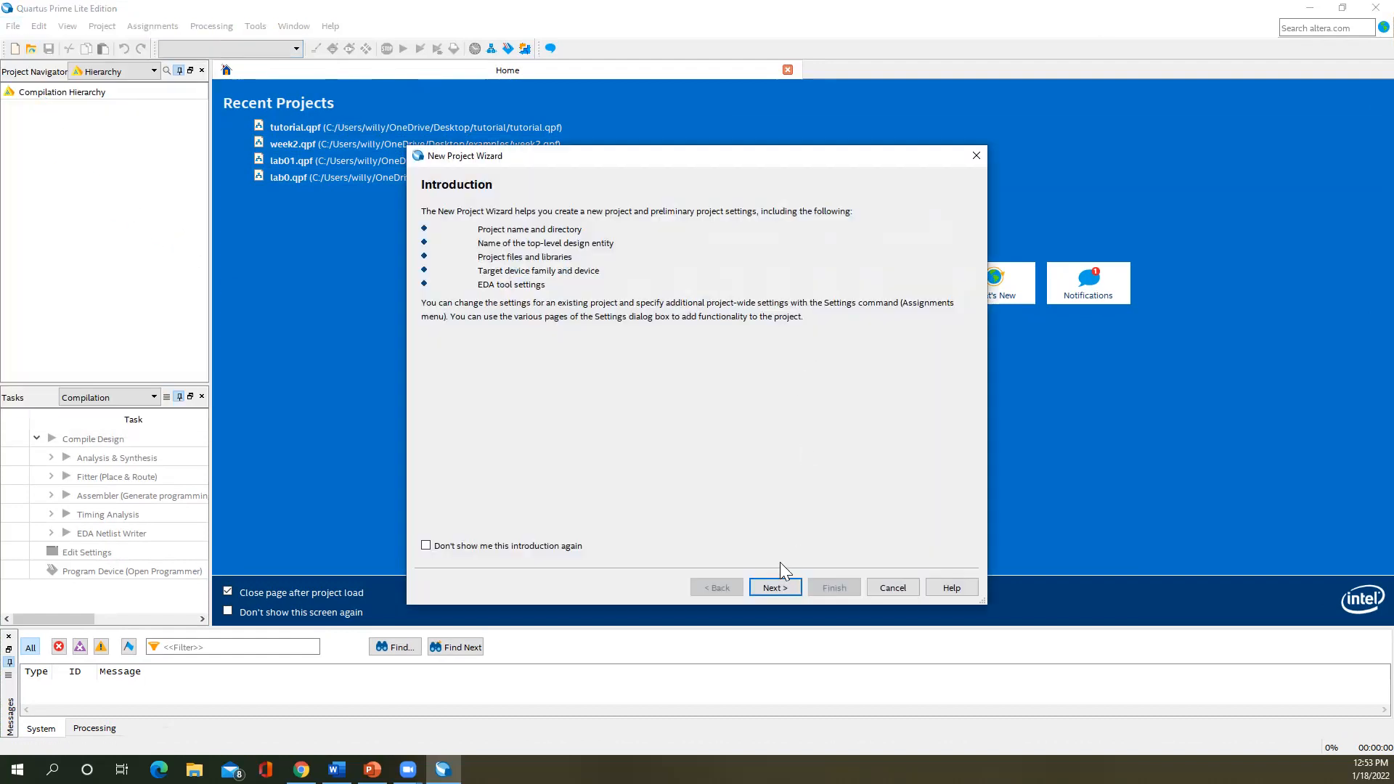
pyautogui.click(775, 587)
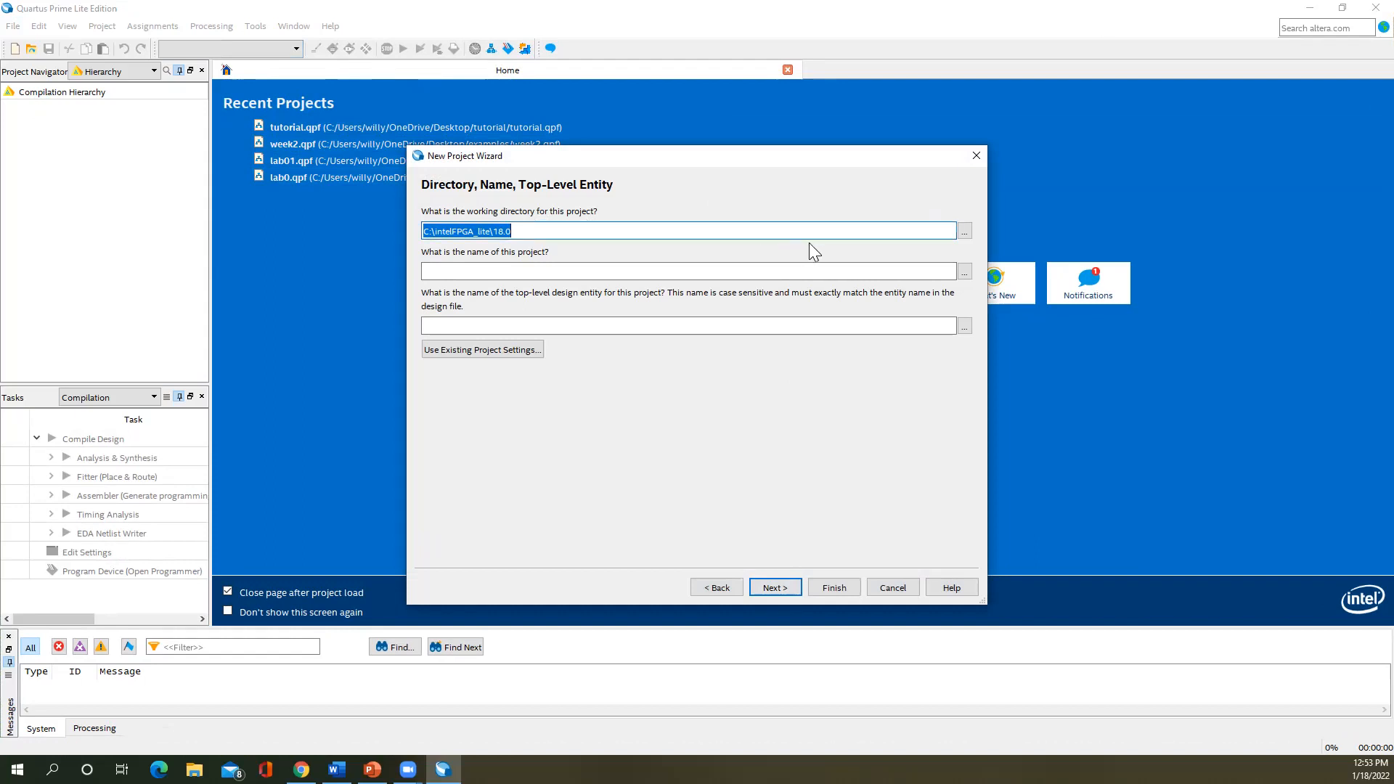
# - Set the project's working directory to the tutorial folder on the Desktop
pyautogui.click(965, 231)
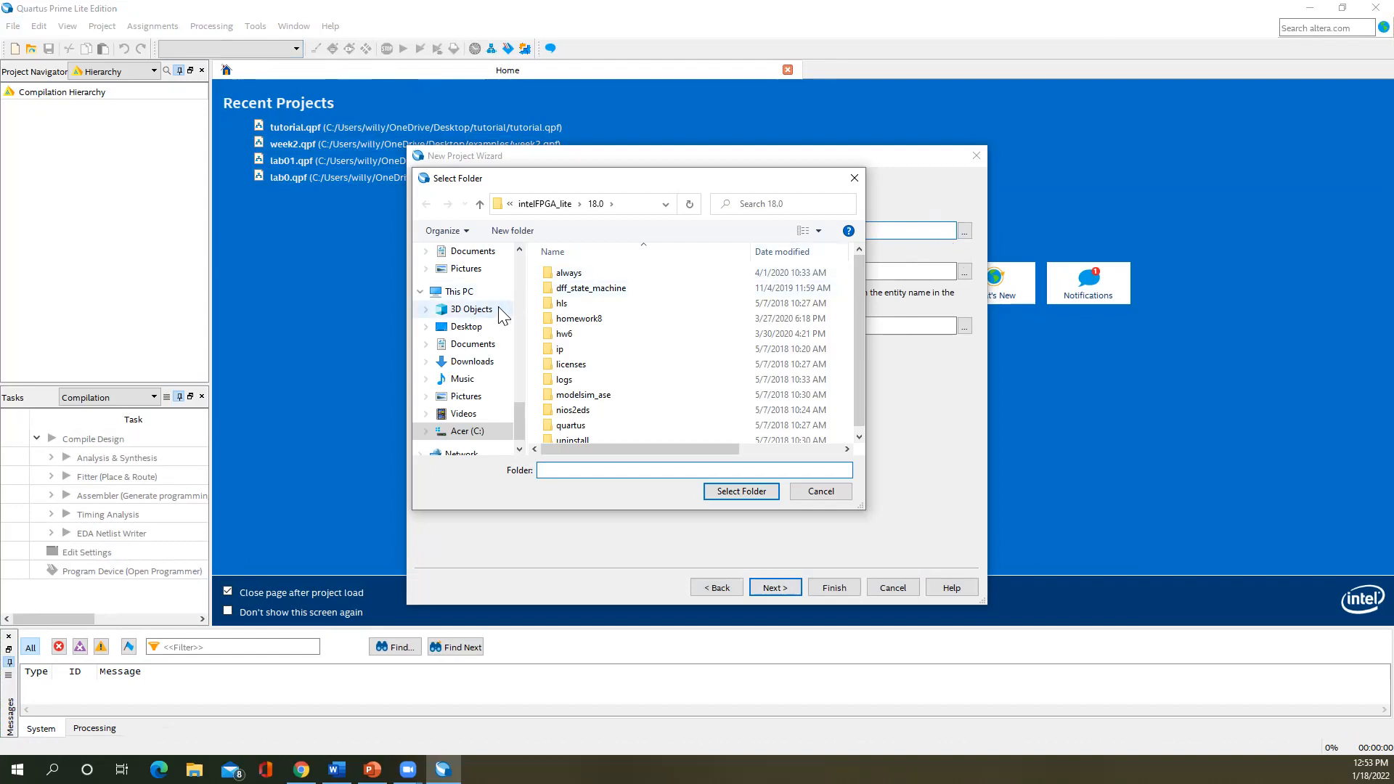
pyautogui.click(466, 327)
pyautogui.click(570, 289)
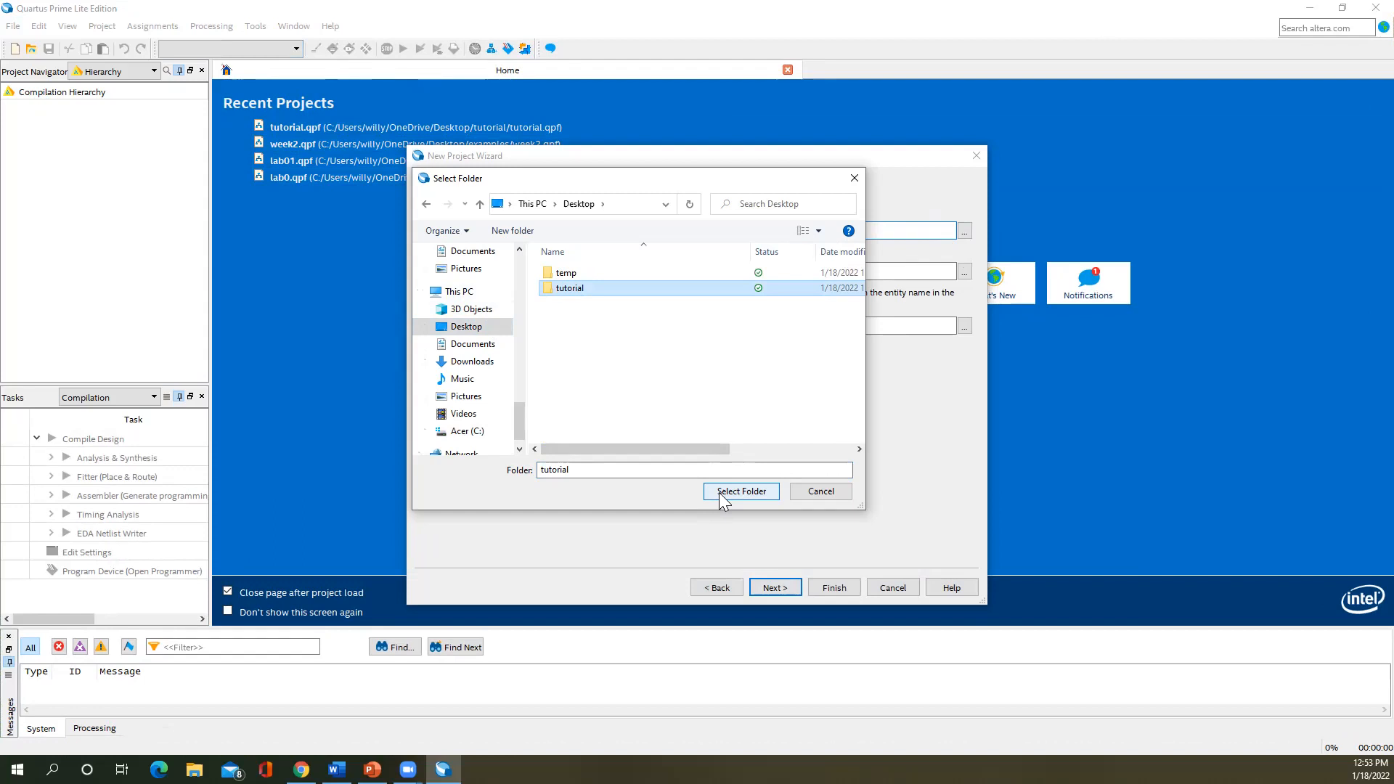
pyautogui.click(741, 492)
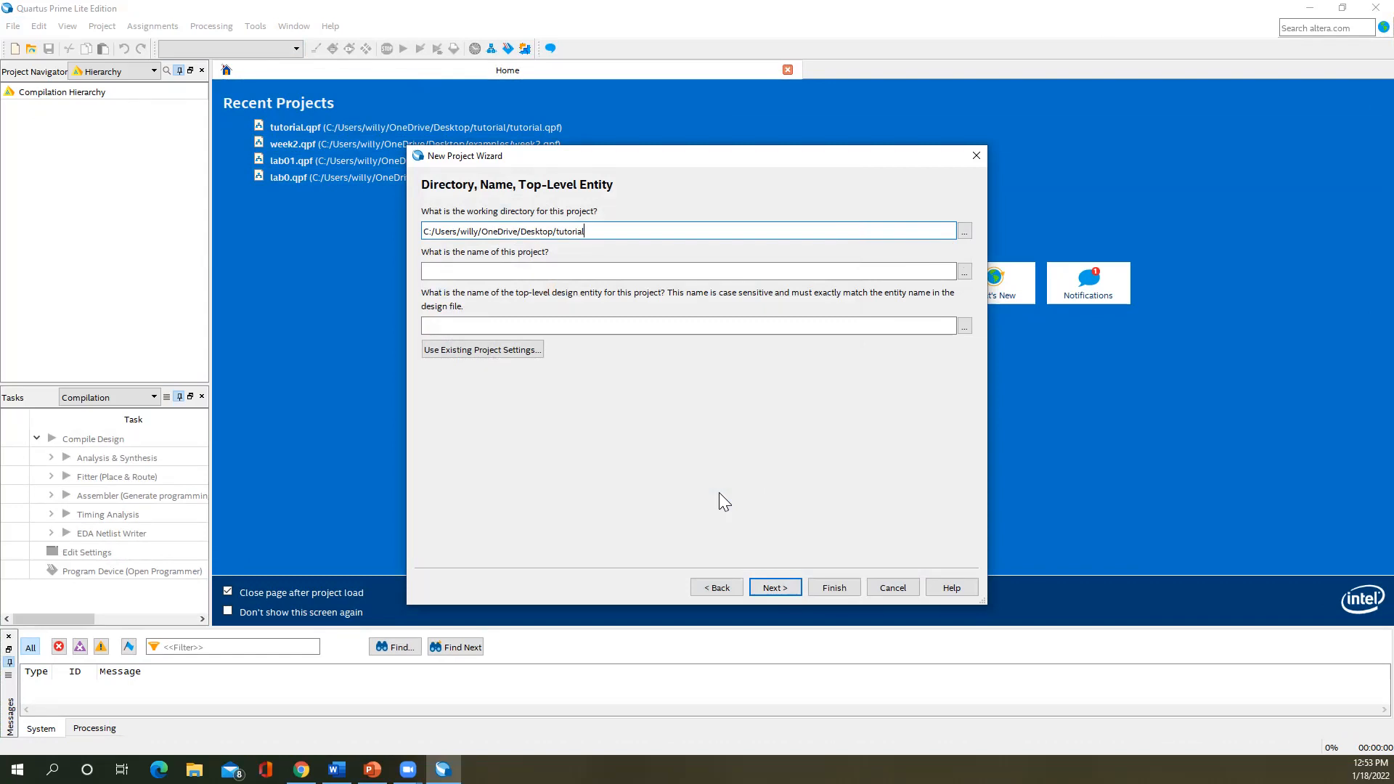
# - Name the project and its top-level design entity tutorial, and accept the Empty project type
pyautogui.click(662, 273)
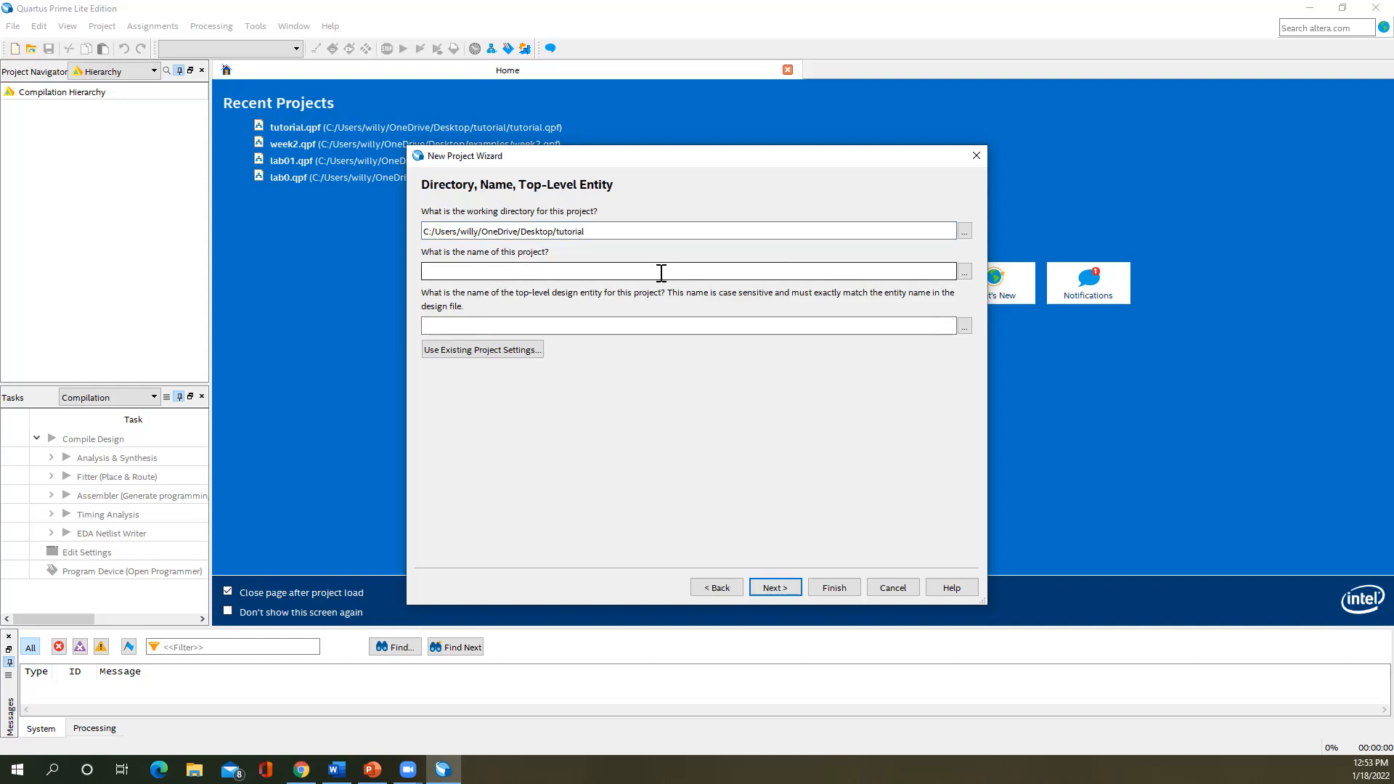
pyautogui.write('tutorial')
pyautogui.click(463, 326)
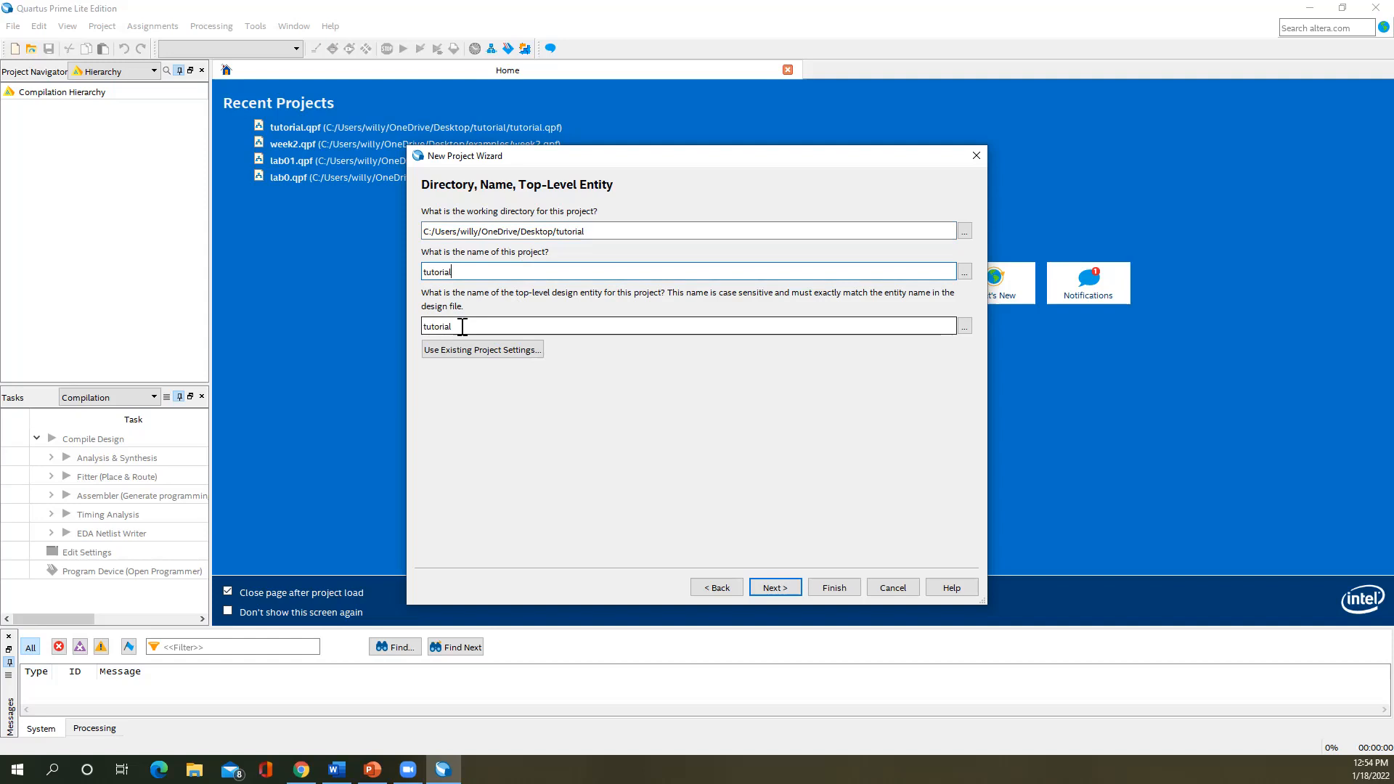
pyautogui.click(779, 584)
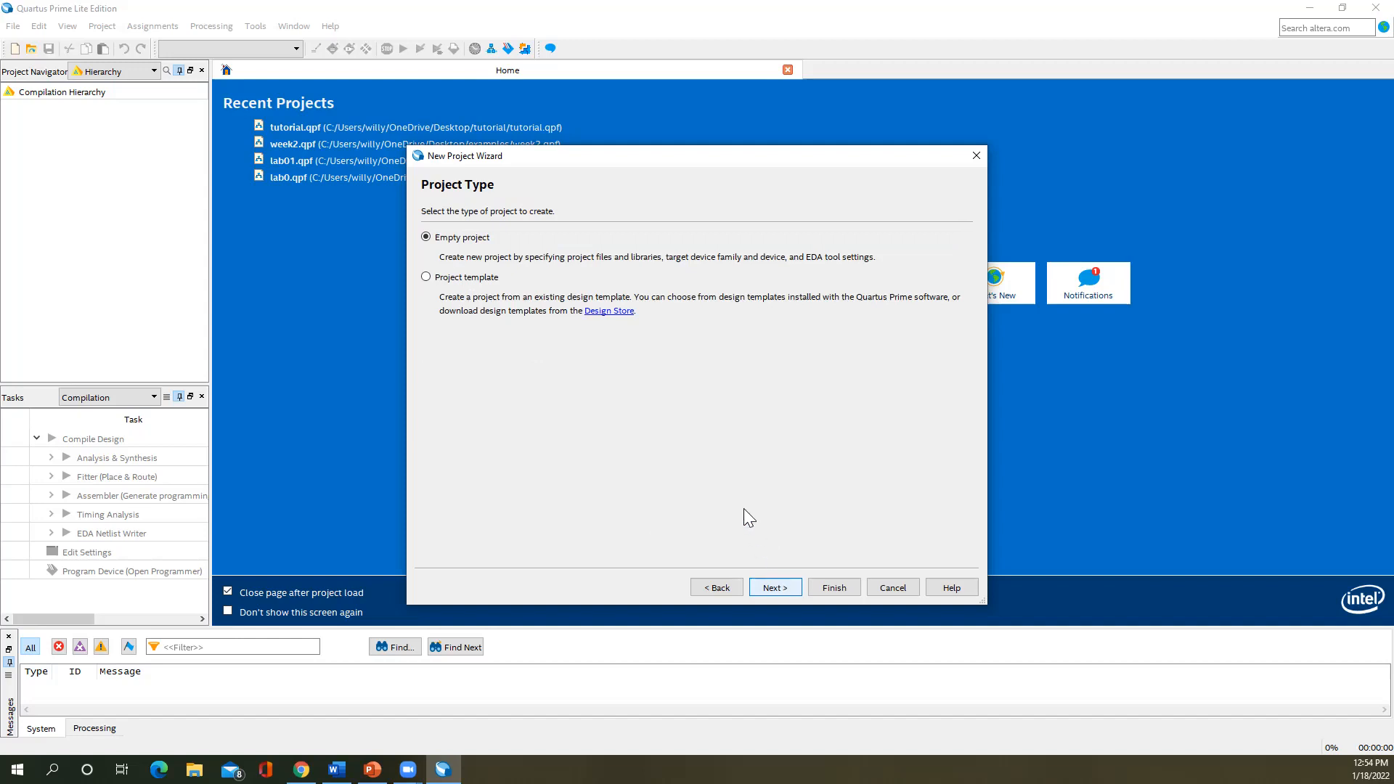
pyautogui.click(780, 589)
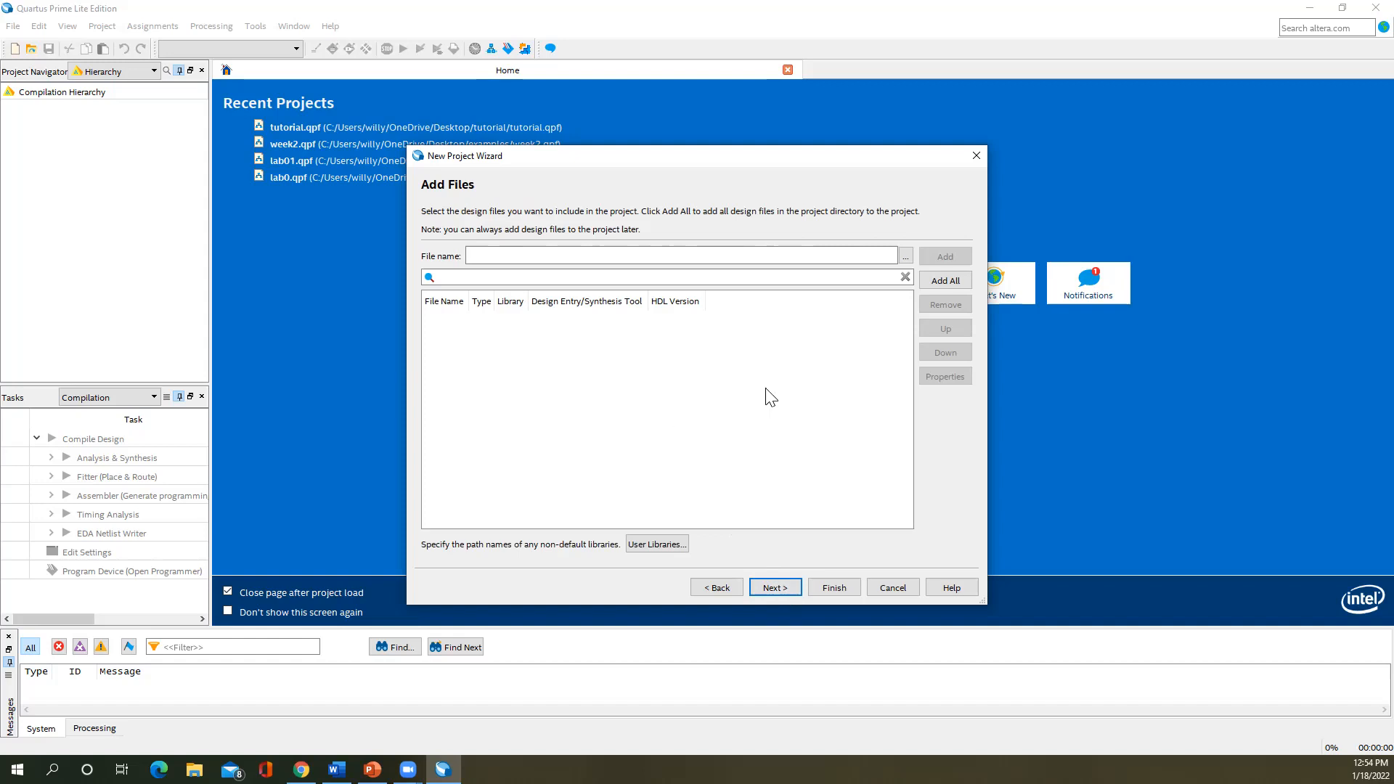
# - Add the minSOP design file from the Desktop's tutorial folder to the new project
pyautogui.click(906, 257)
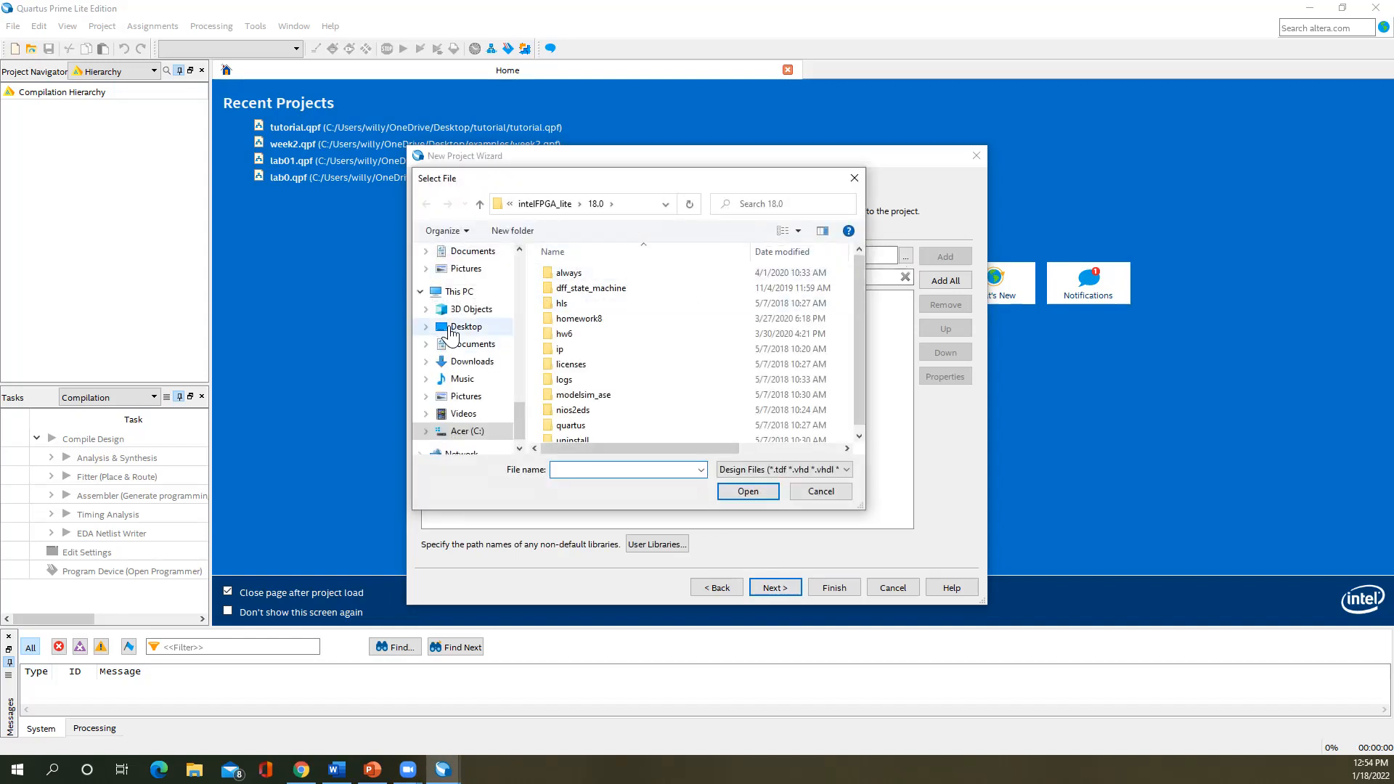
pyautogui.click(457, 327)
pyautogui.doubleClick(570, 288)
pyautogui.click(573, 275)
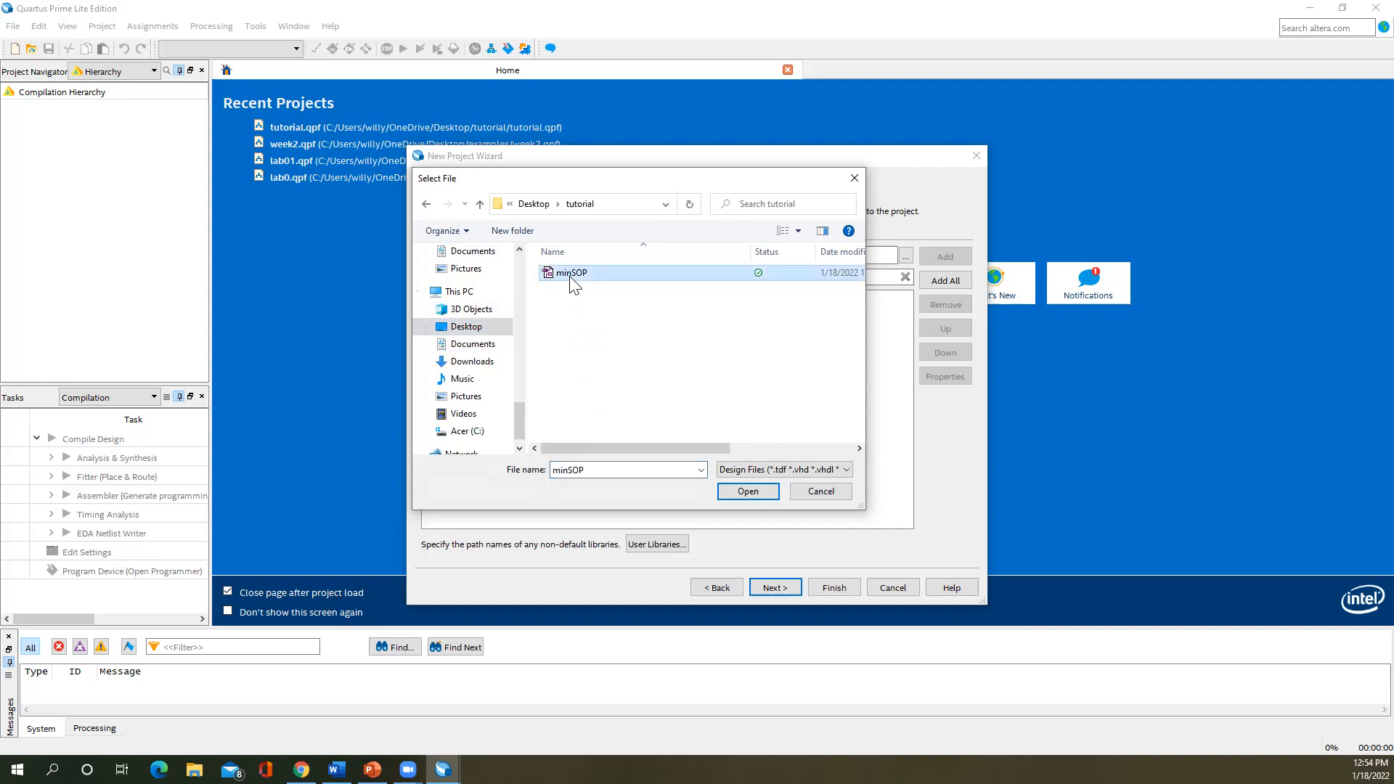
pyautogui.click(748, 492)
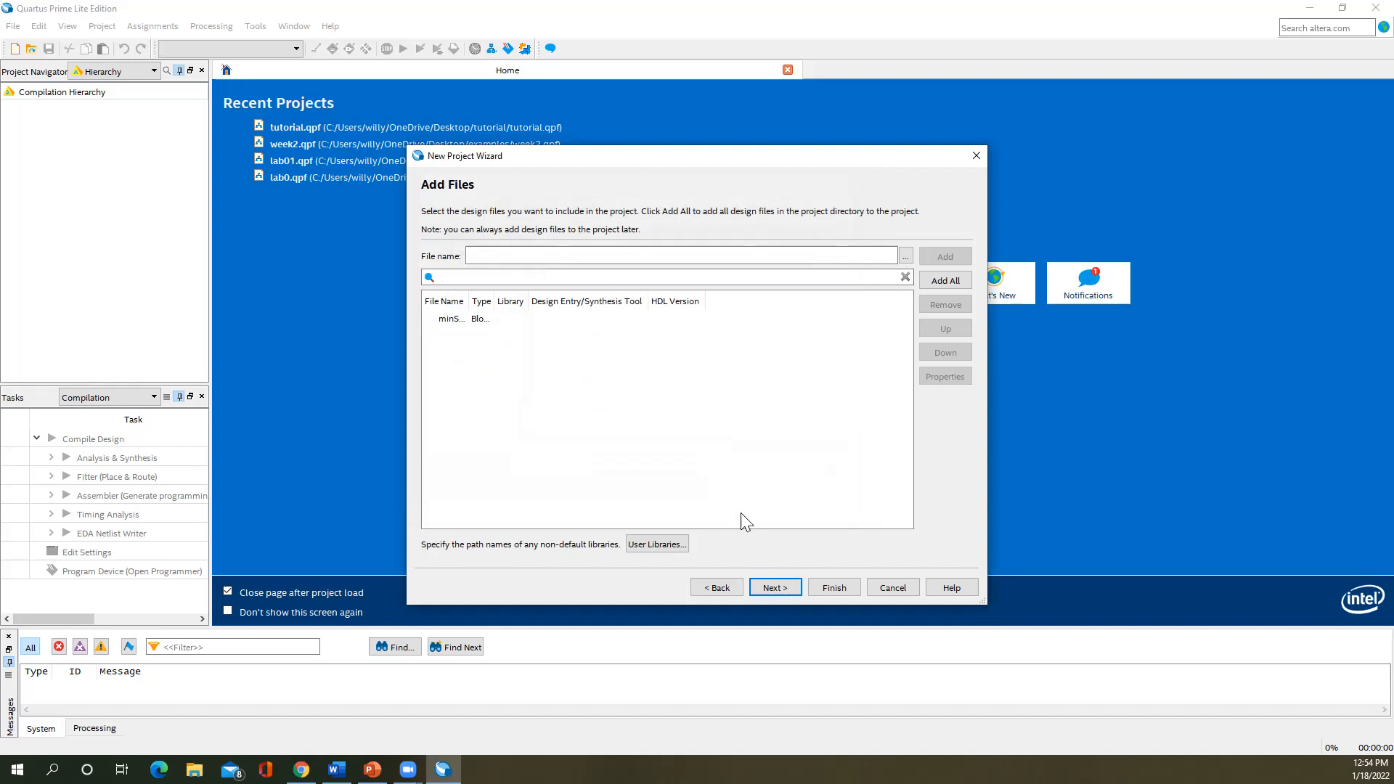
pyautogui.click(775, 589)
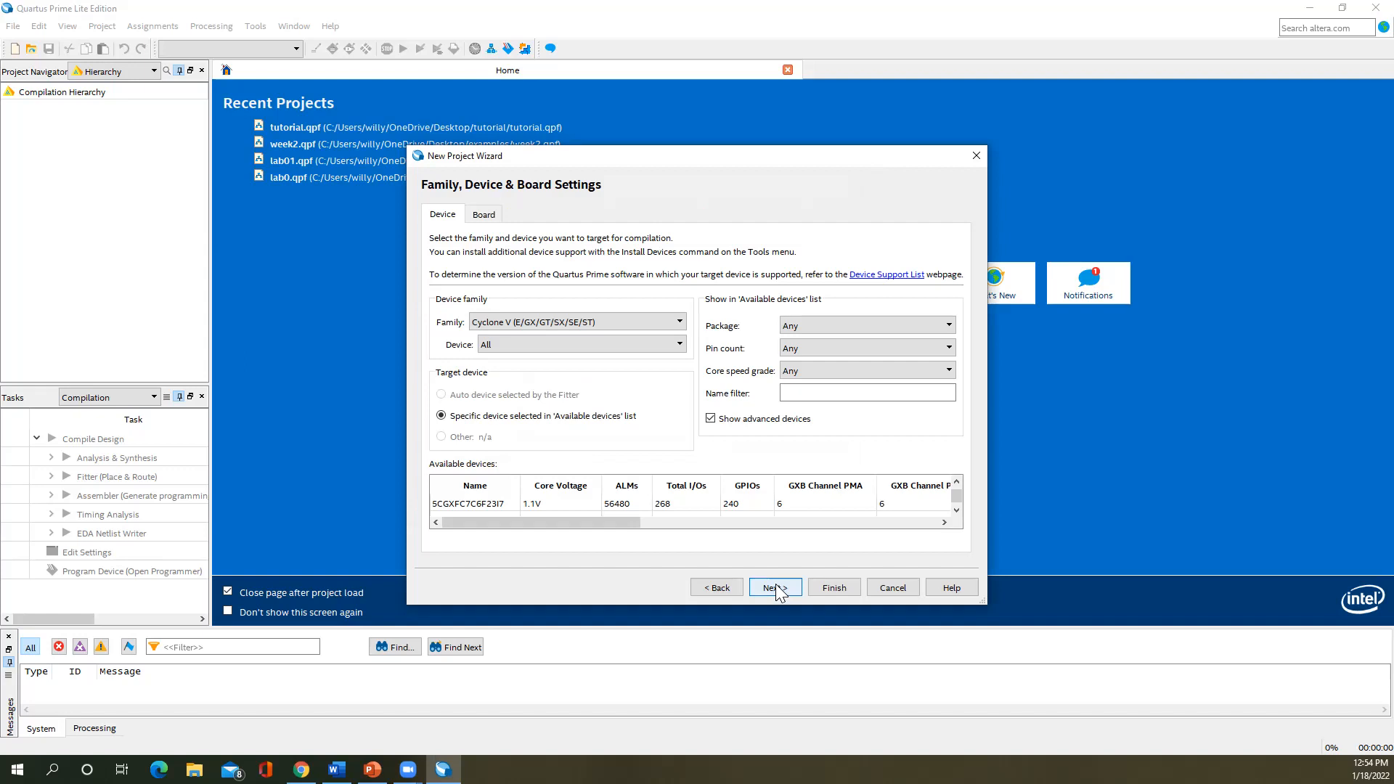
# - Accept the default device and EDA tool settings and finish creating the project
pyautogui.click(775, 590)
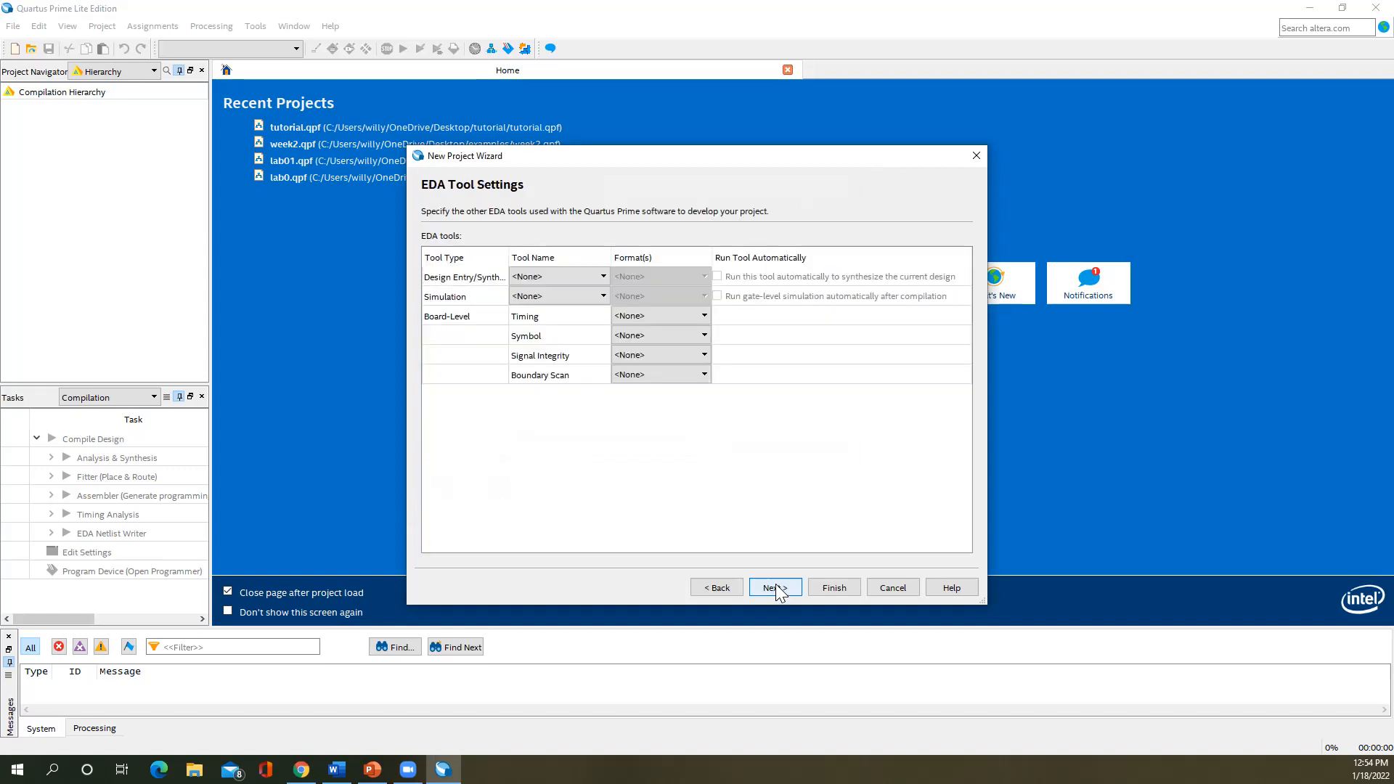
pyautogui.click(776, 588)
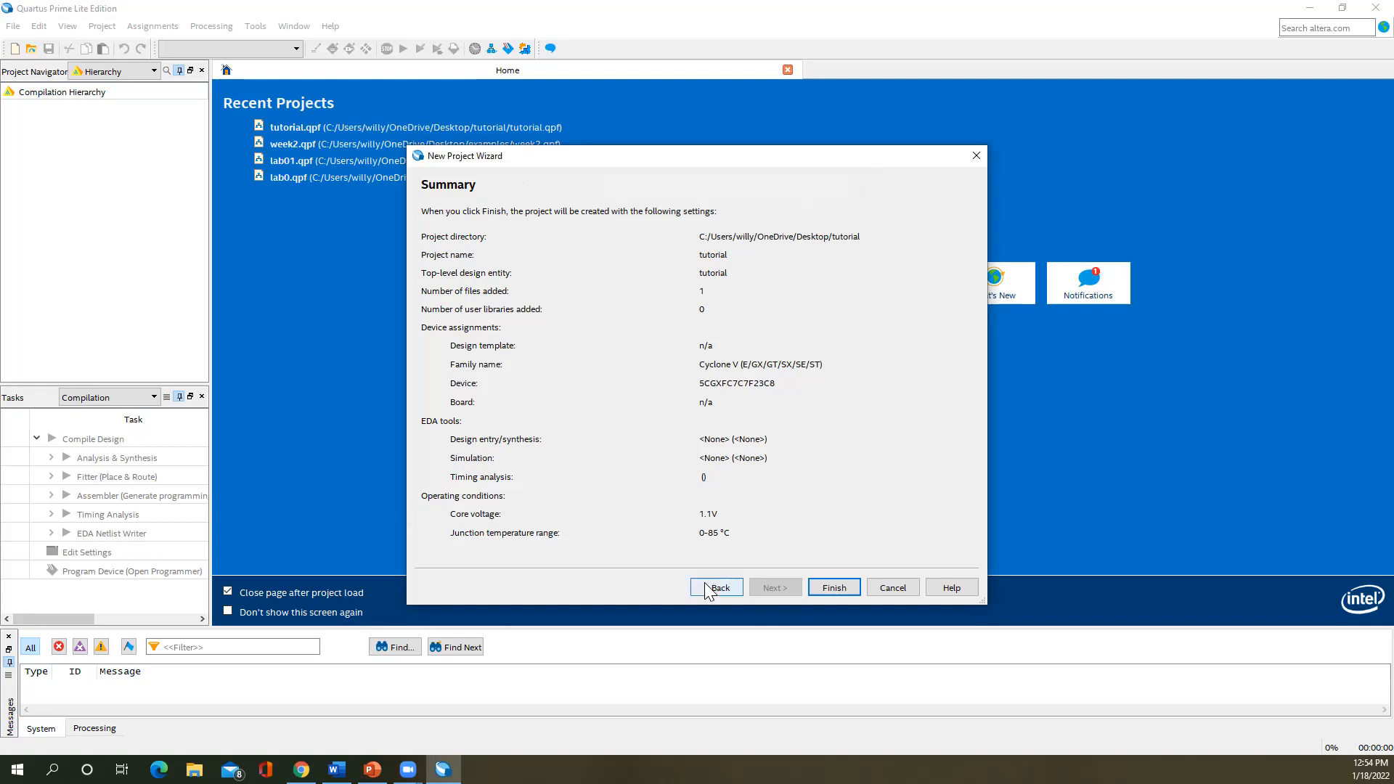
pyautogui.click(835, 588)
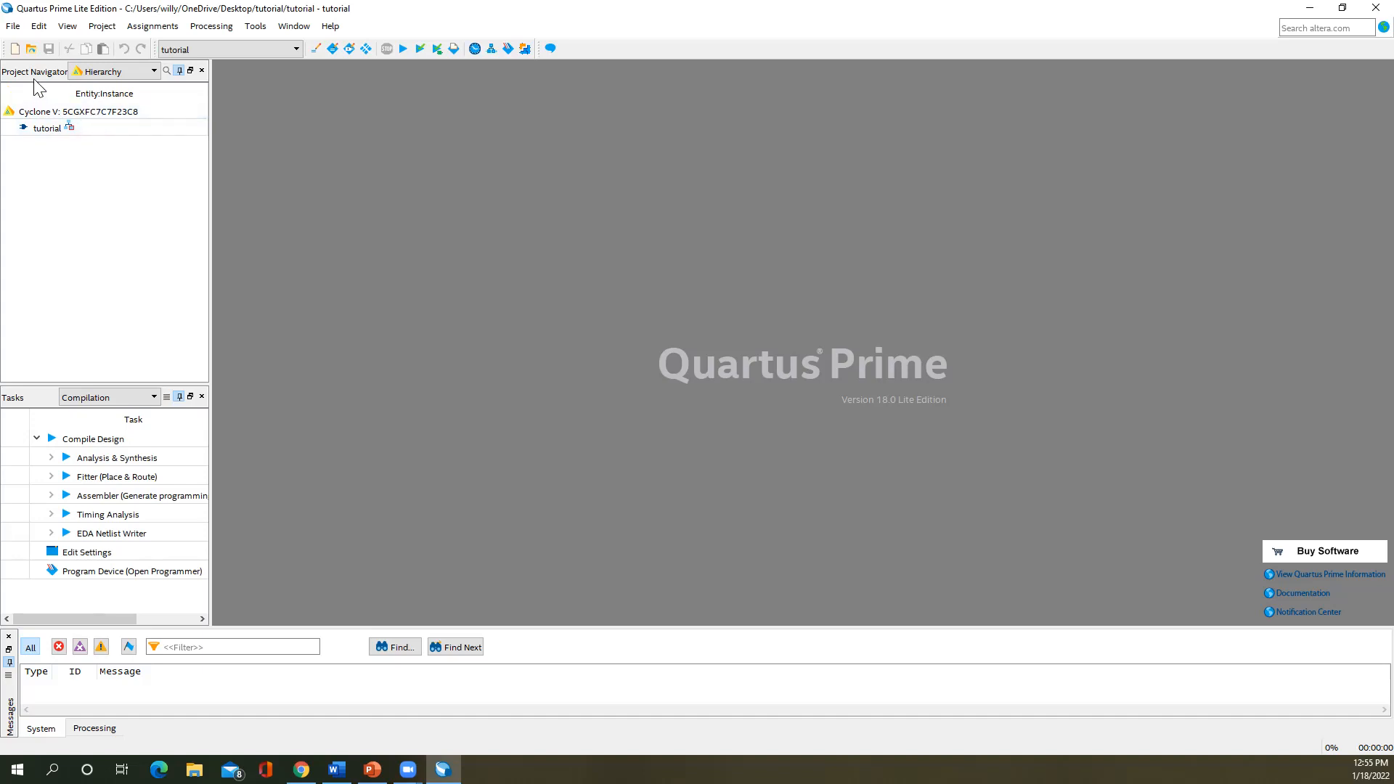
# - List the project's files in the Project Navigator and open the minSOP.bdf schematic at a readable size
pyautogui.click(48, 128)
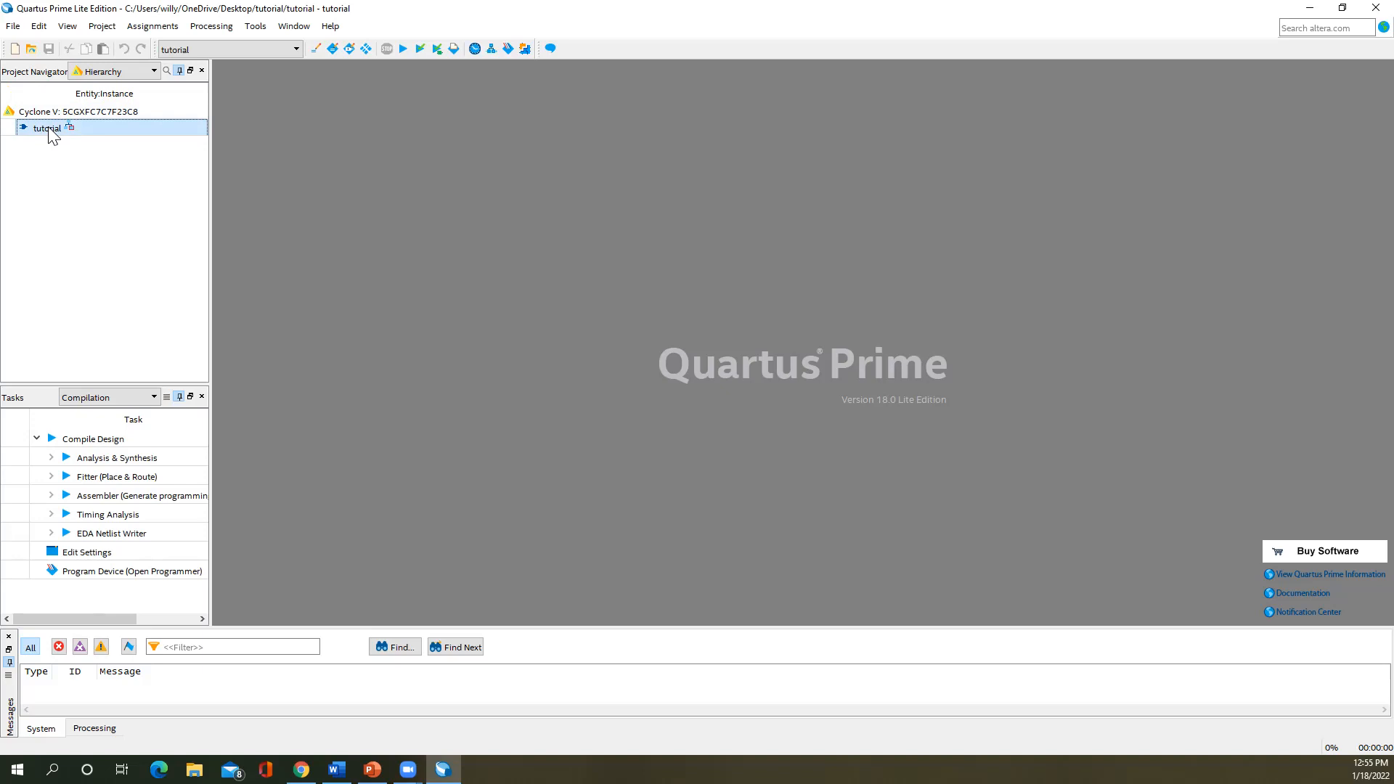
pyautogui.click(119, 72)
pyautogui.click(110, 97)
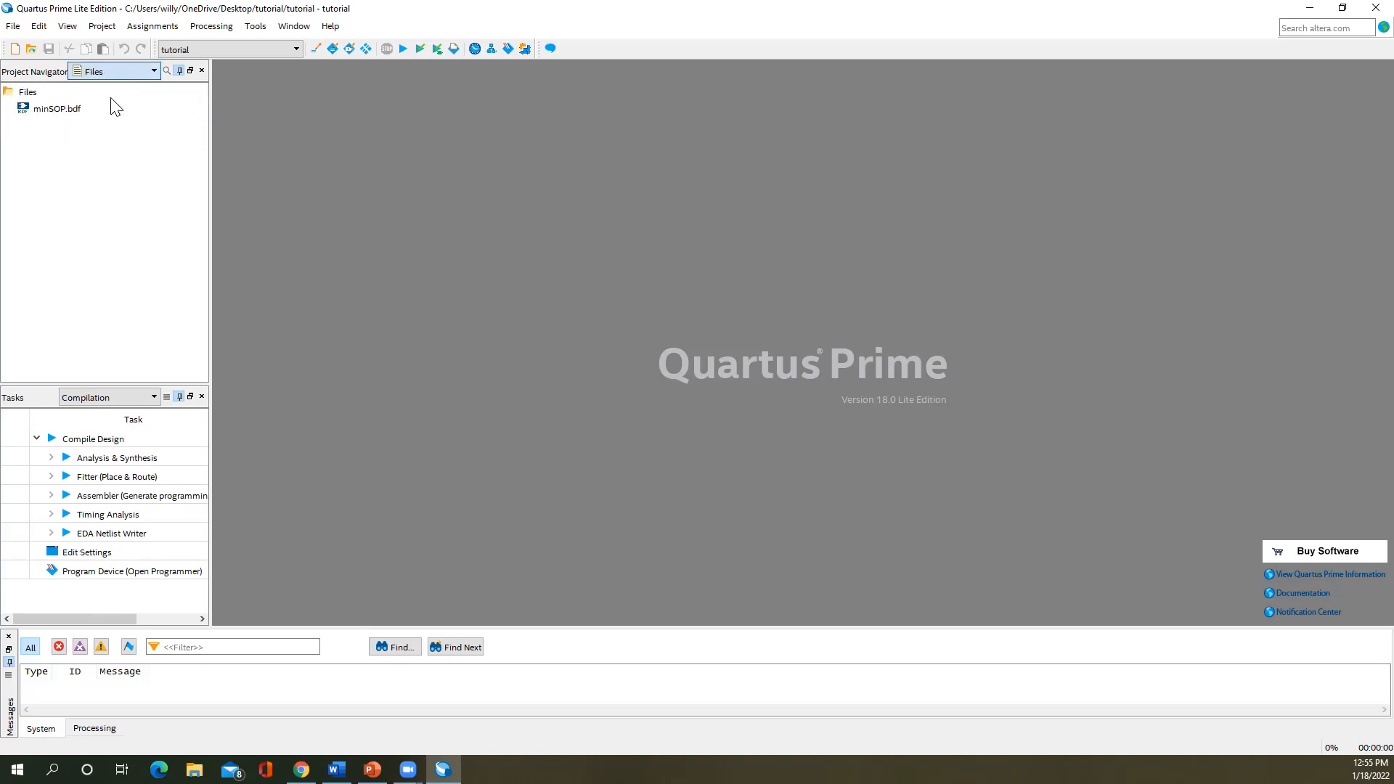
pyautogui.click(45, 111)
pyautogui.doubleClick(52, 111)
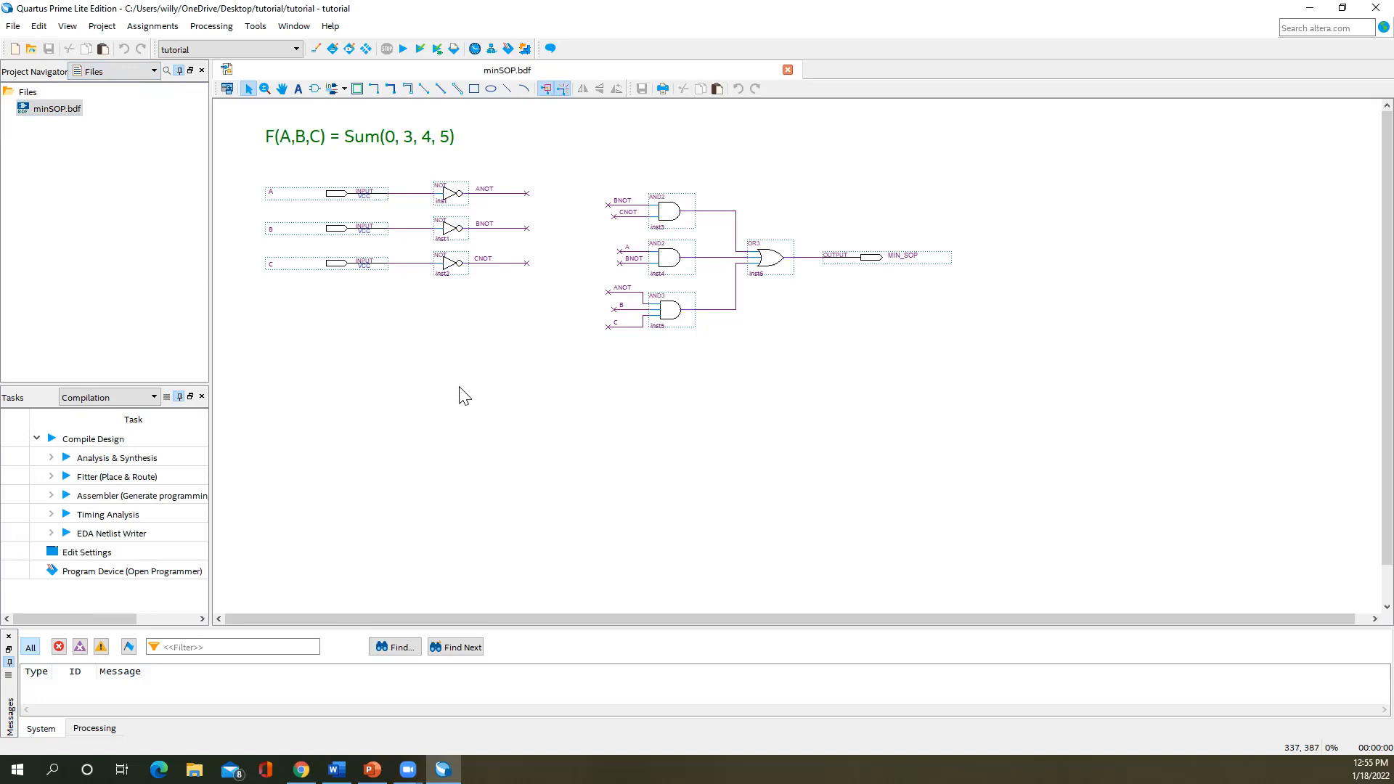
pyautogui.click(265, 88)
pyautogui.click(317, 331)
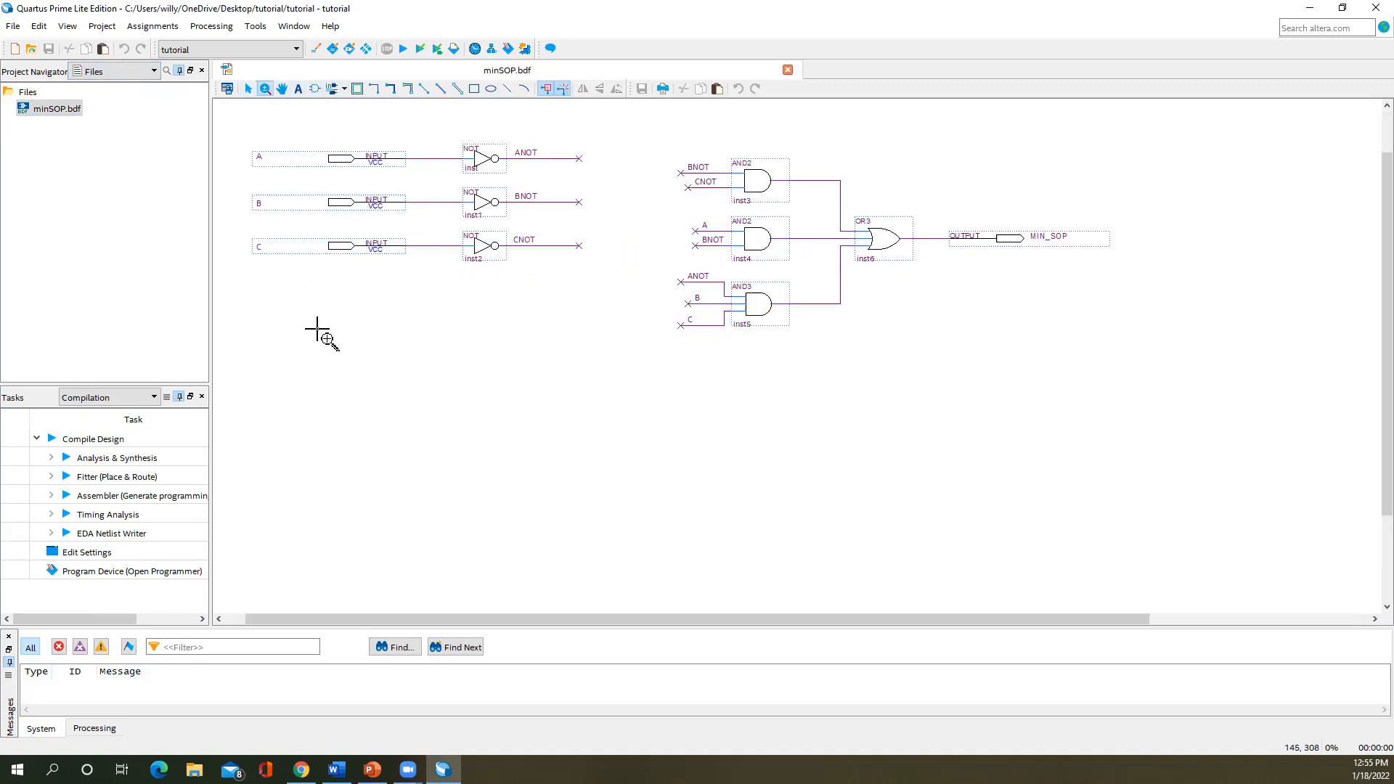
pyautogui.click(328, 363)
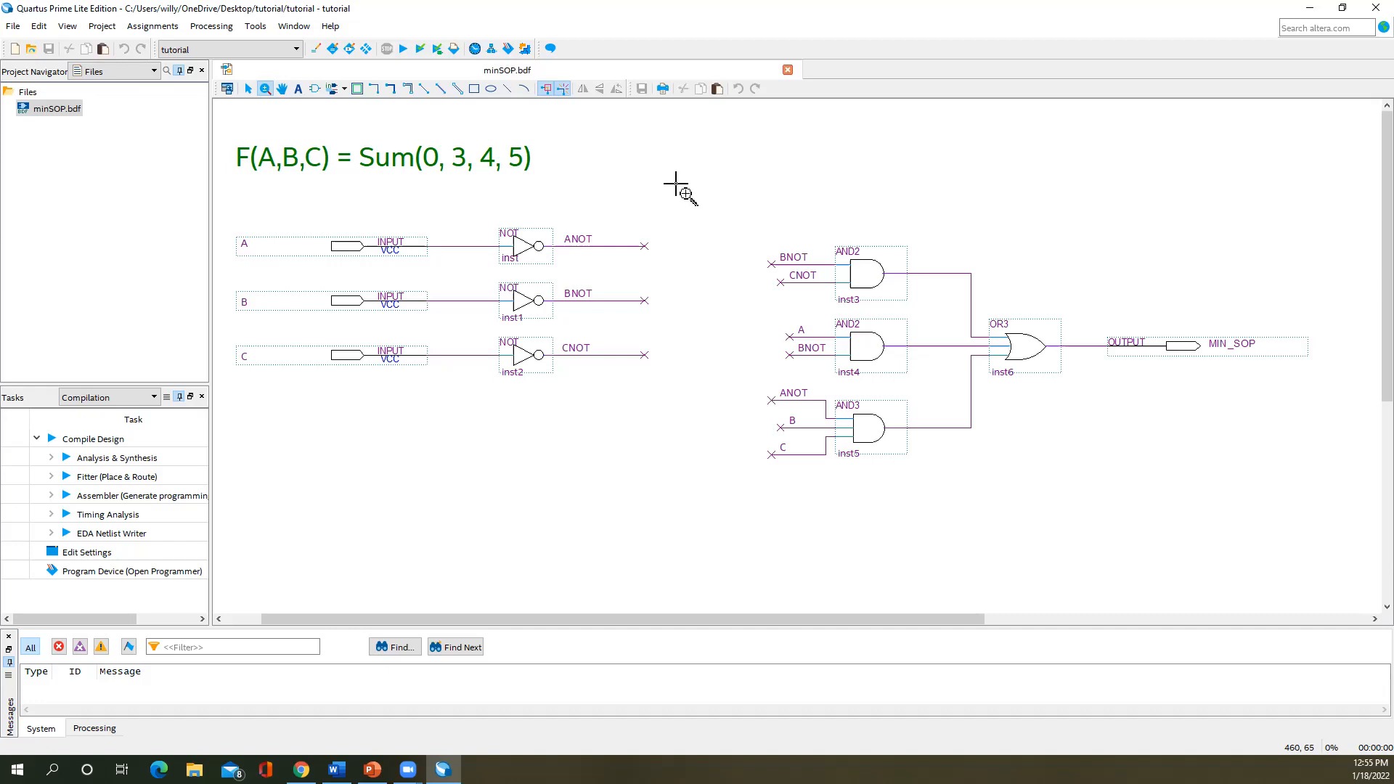
pyautogui.click(248, 90)
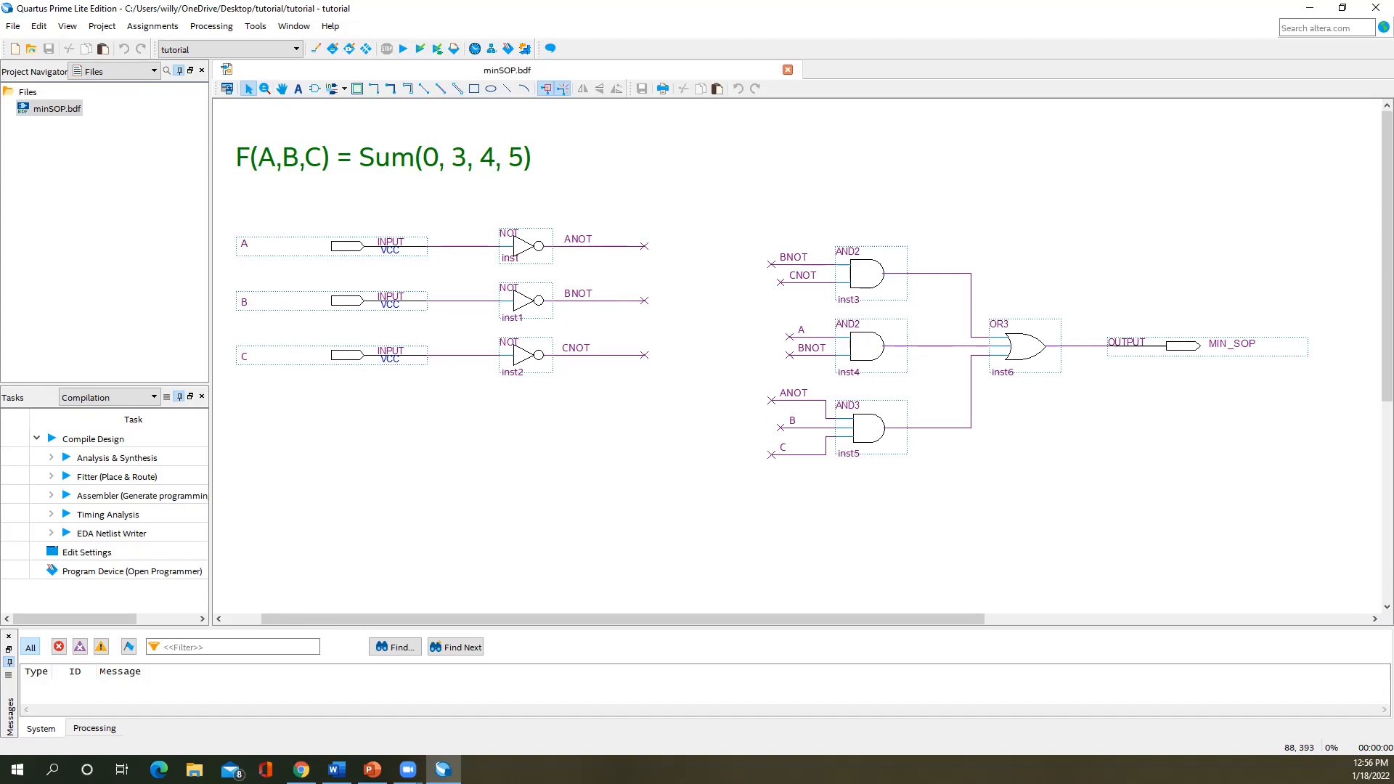
# - Switch to PowerPoint to review the example circuit's truth table and minimized sum of products, and return to Quartus Prime
pyautogui.hotkey('alt', 'Tab')
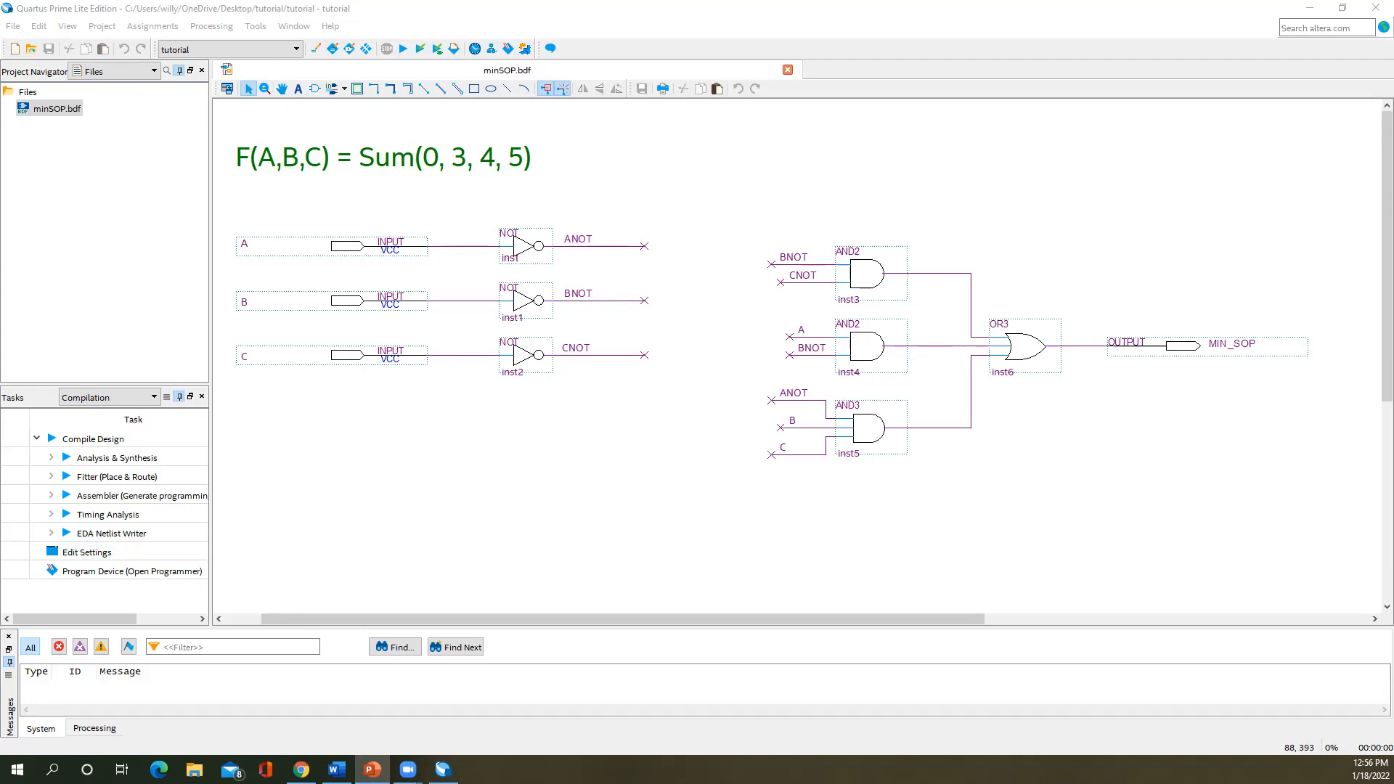
pyautogui.hotkey('shift', 'F5')
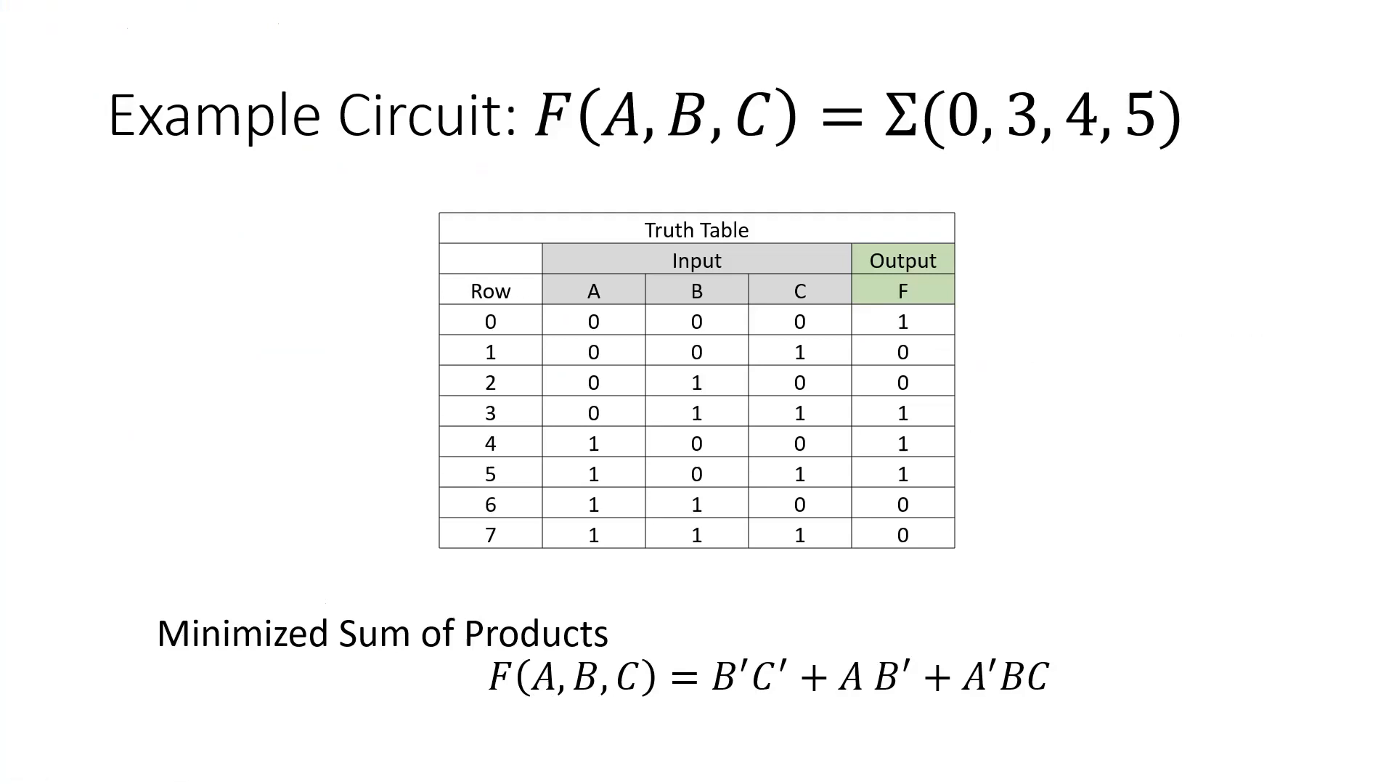
pyautogui.hotkey('alt', 'Tab')
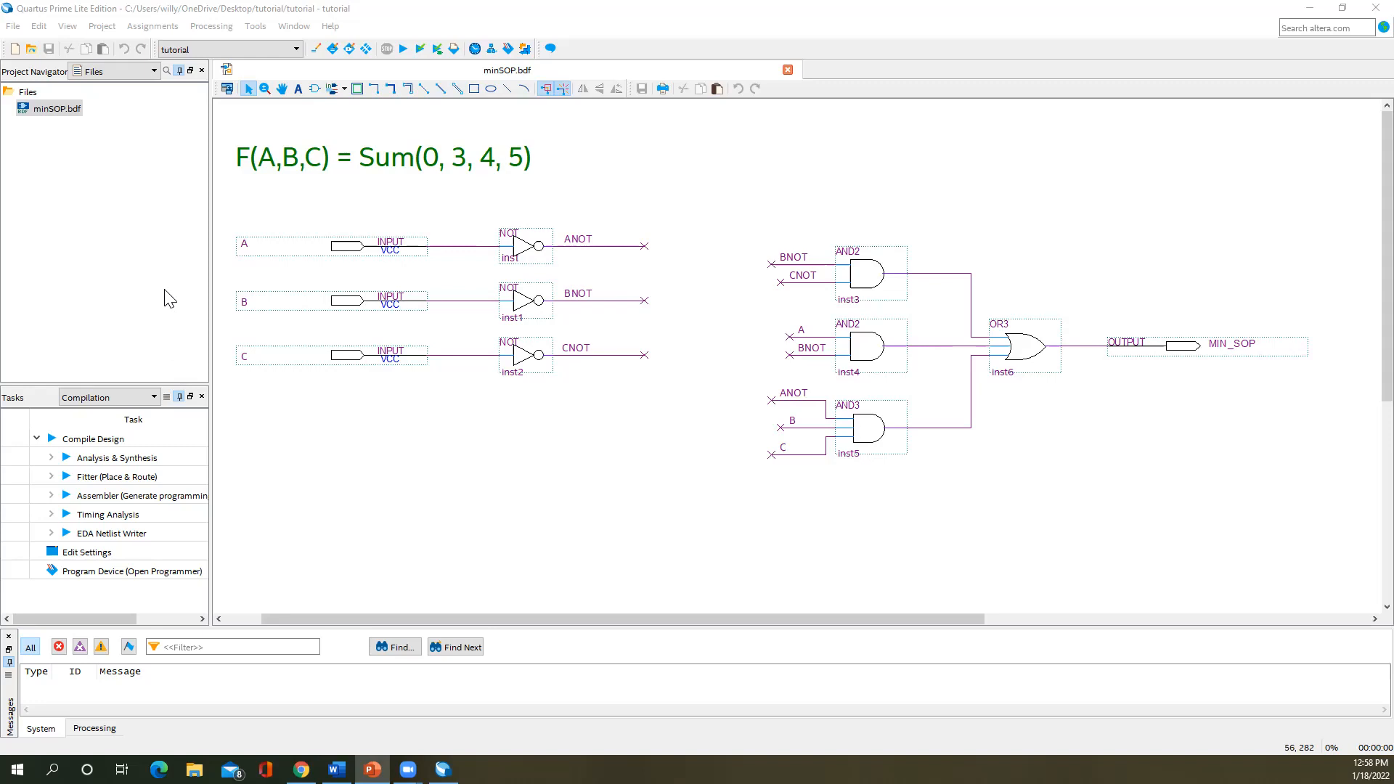
# - Remove minSOP.bdf from the project and confirm the removal
pyautogui.rightClick(56, 109)
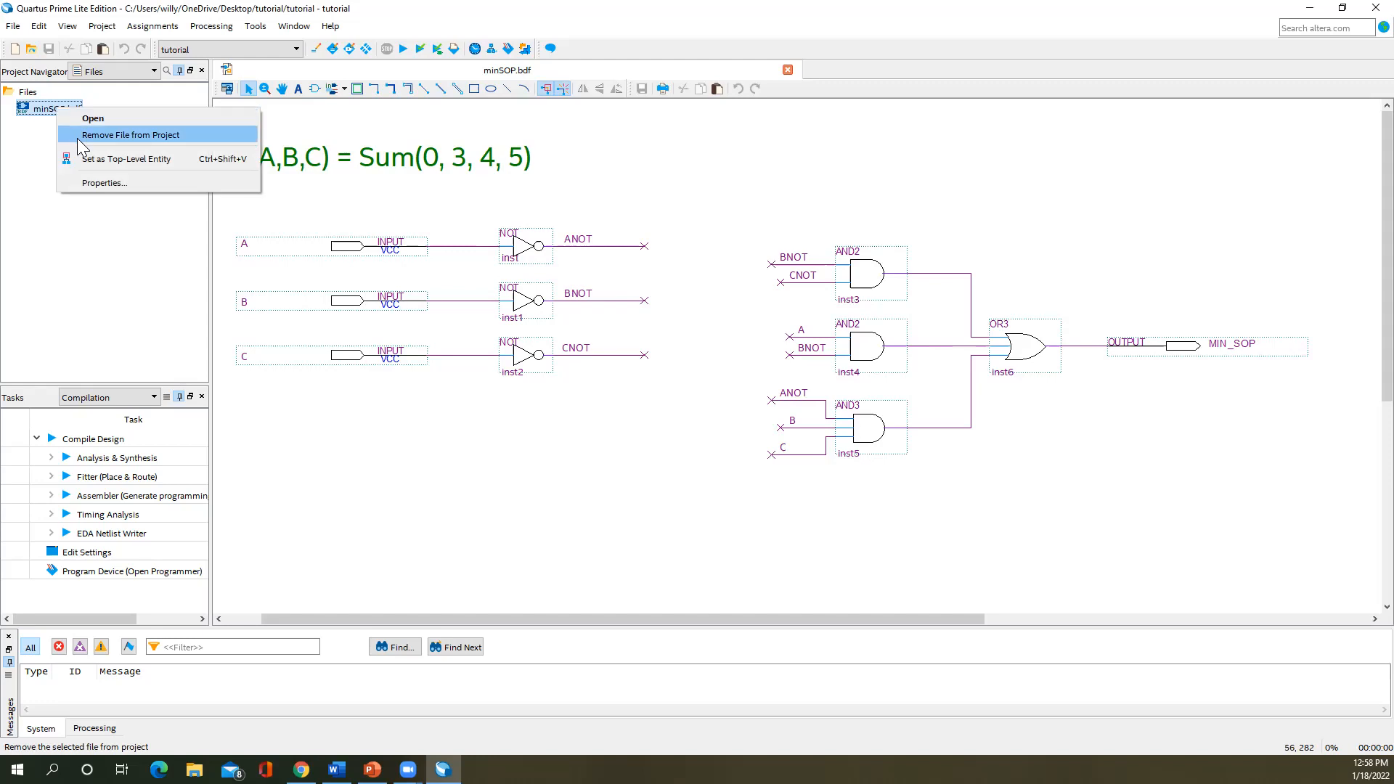
pyautogui.click(77, 136)
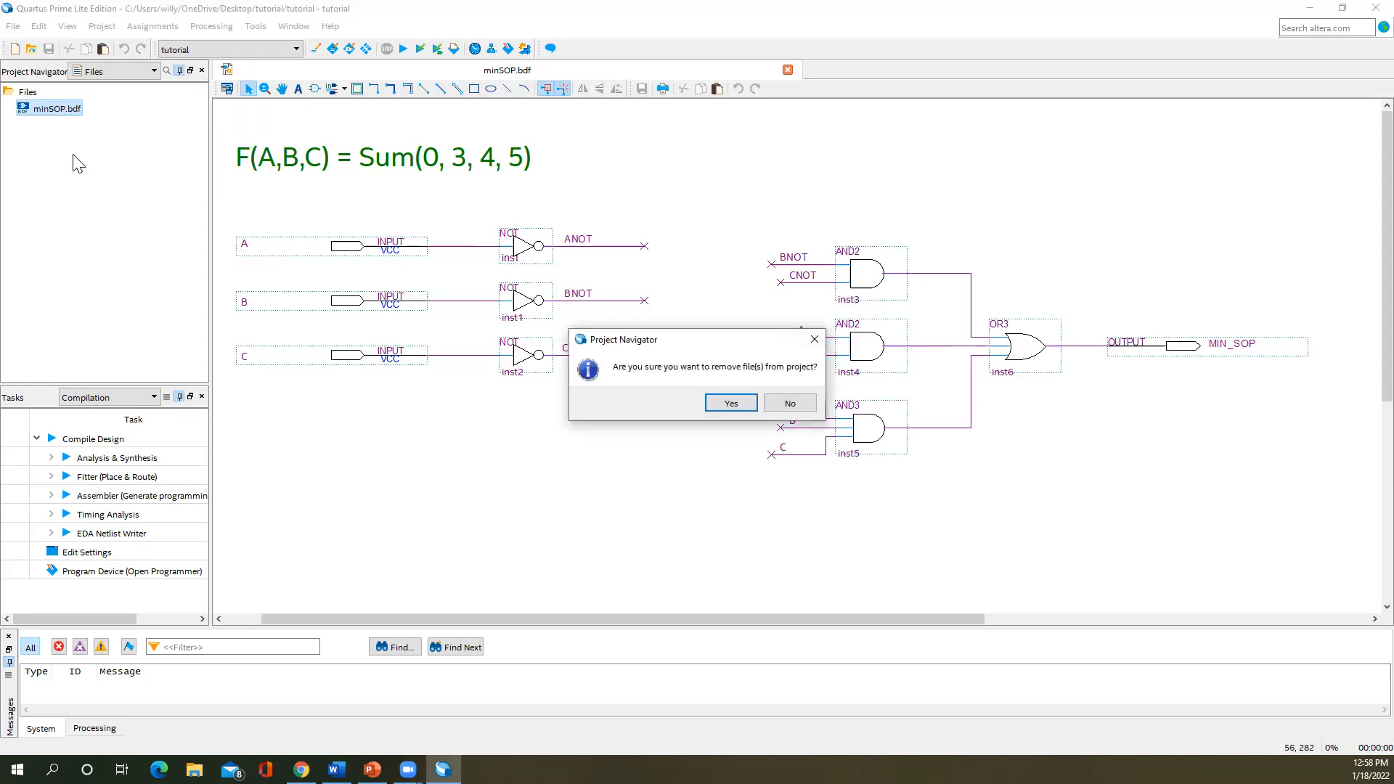
pyautogui.click(734, 408)
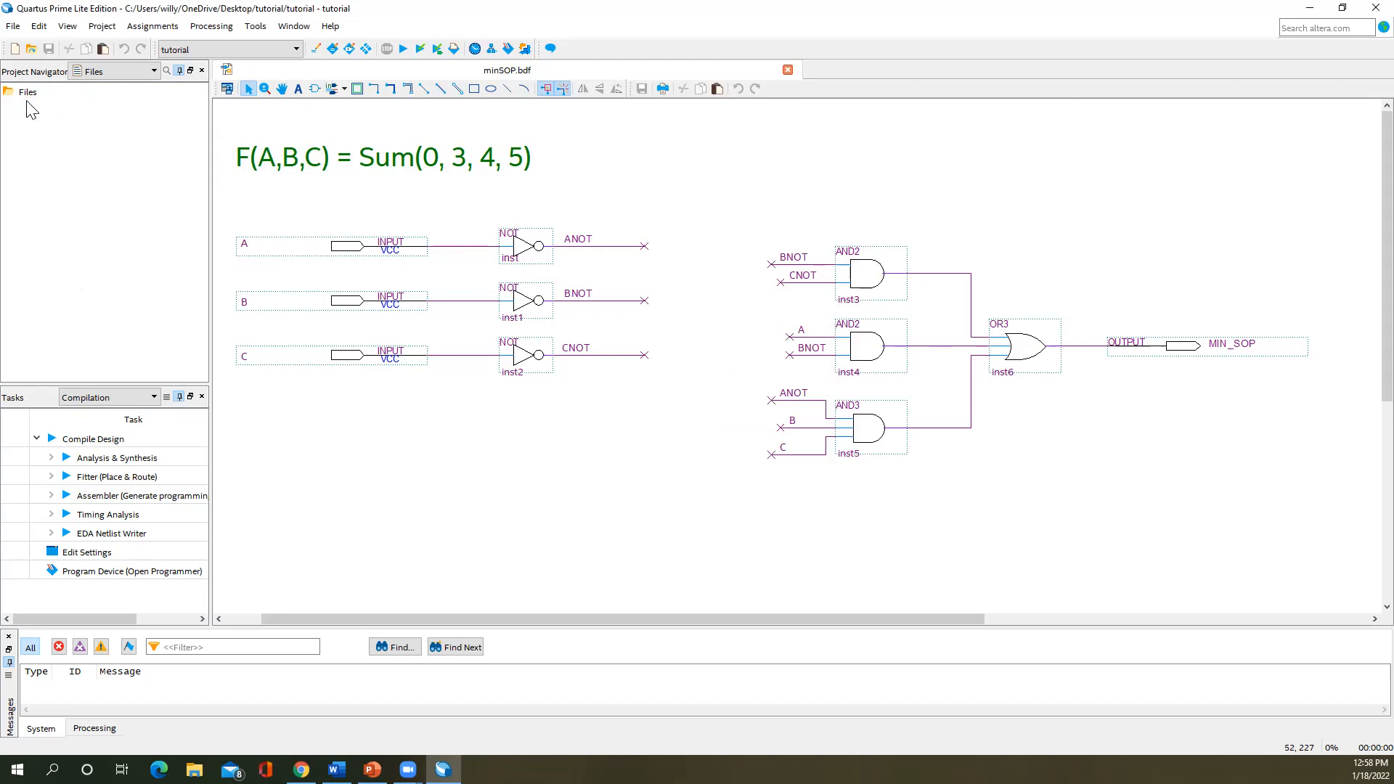
# - Inspect the project files in the tutorial desktop folder and its db subfolder in File Explorer, and return to Quartus Prime
pyautogui.click(1301, 11)
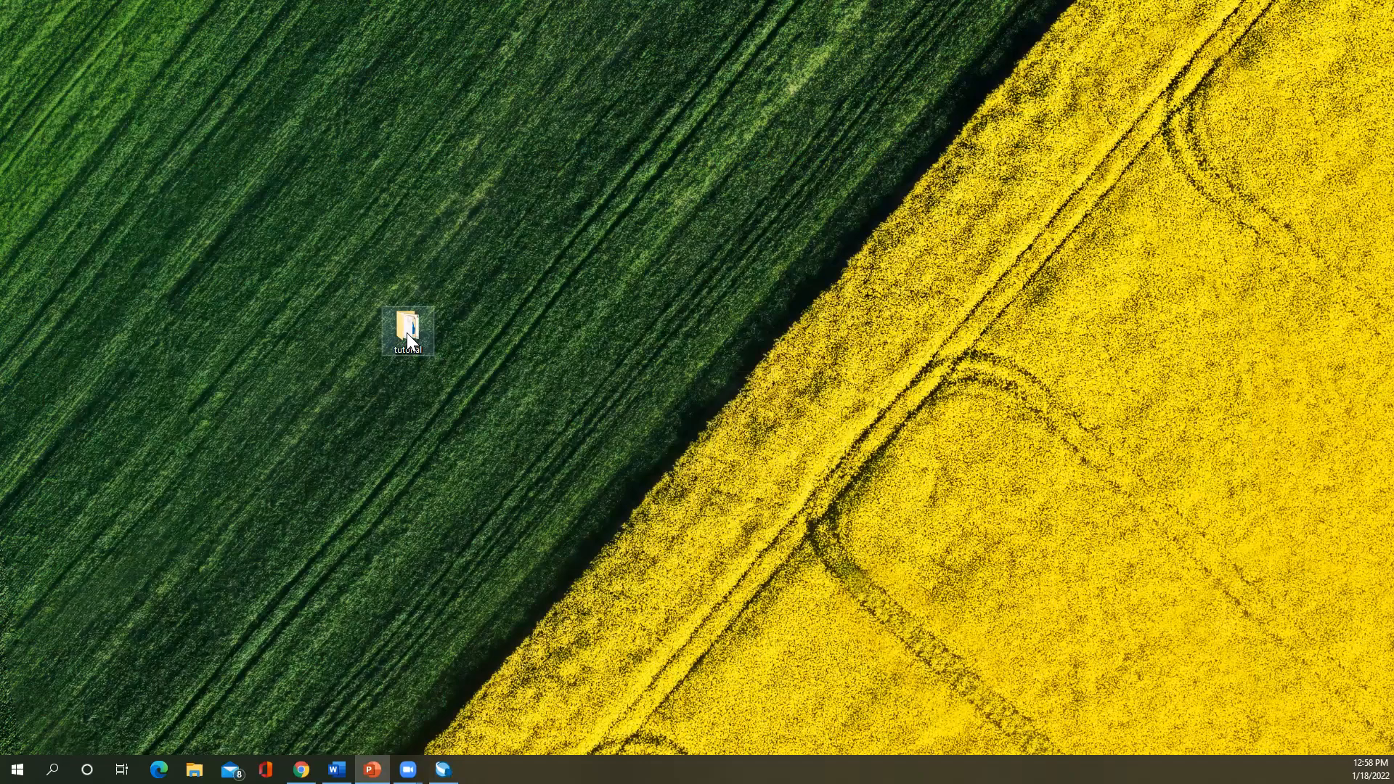
pyautogui.doubleClick(409, 335)
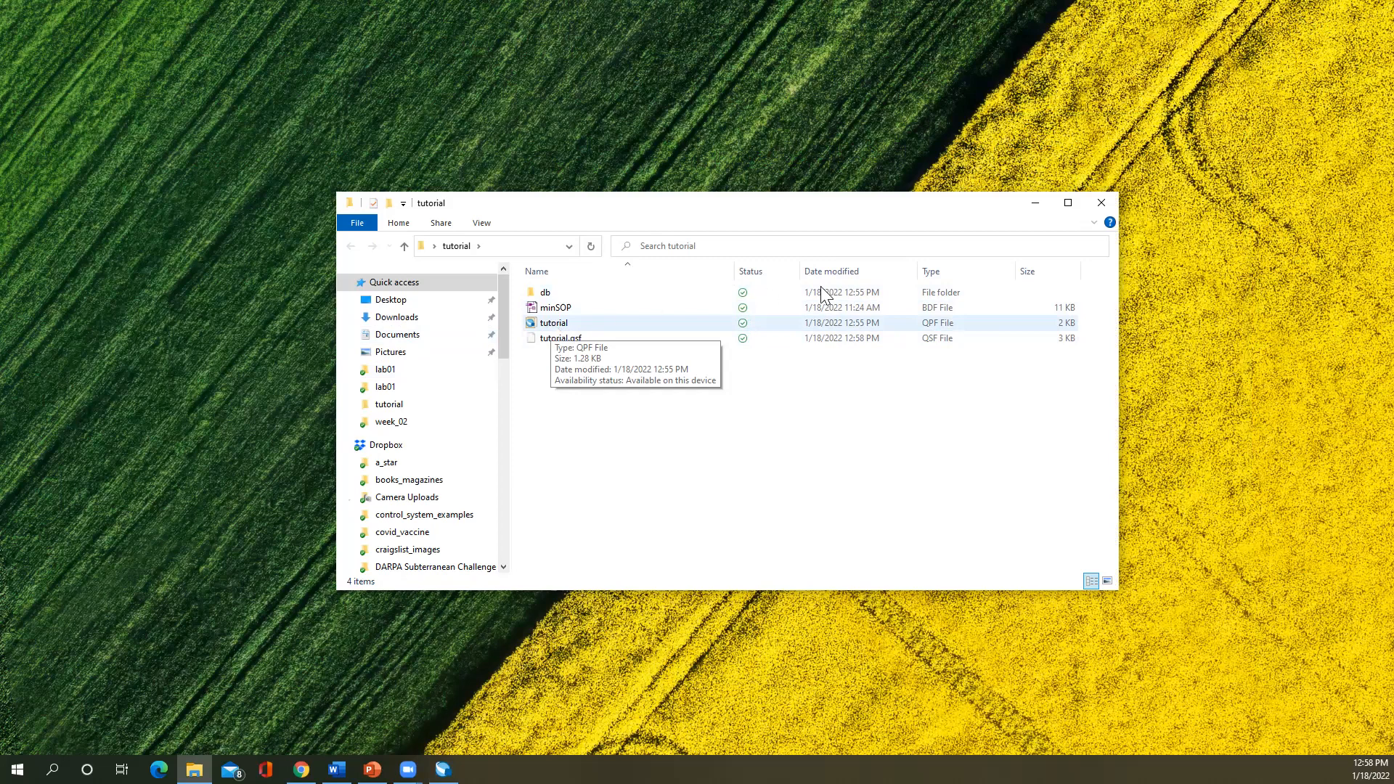
pyautogui.click(904, 324)
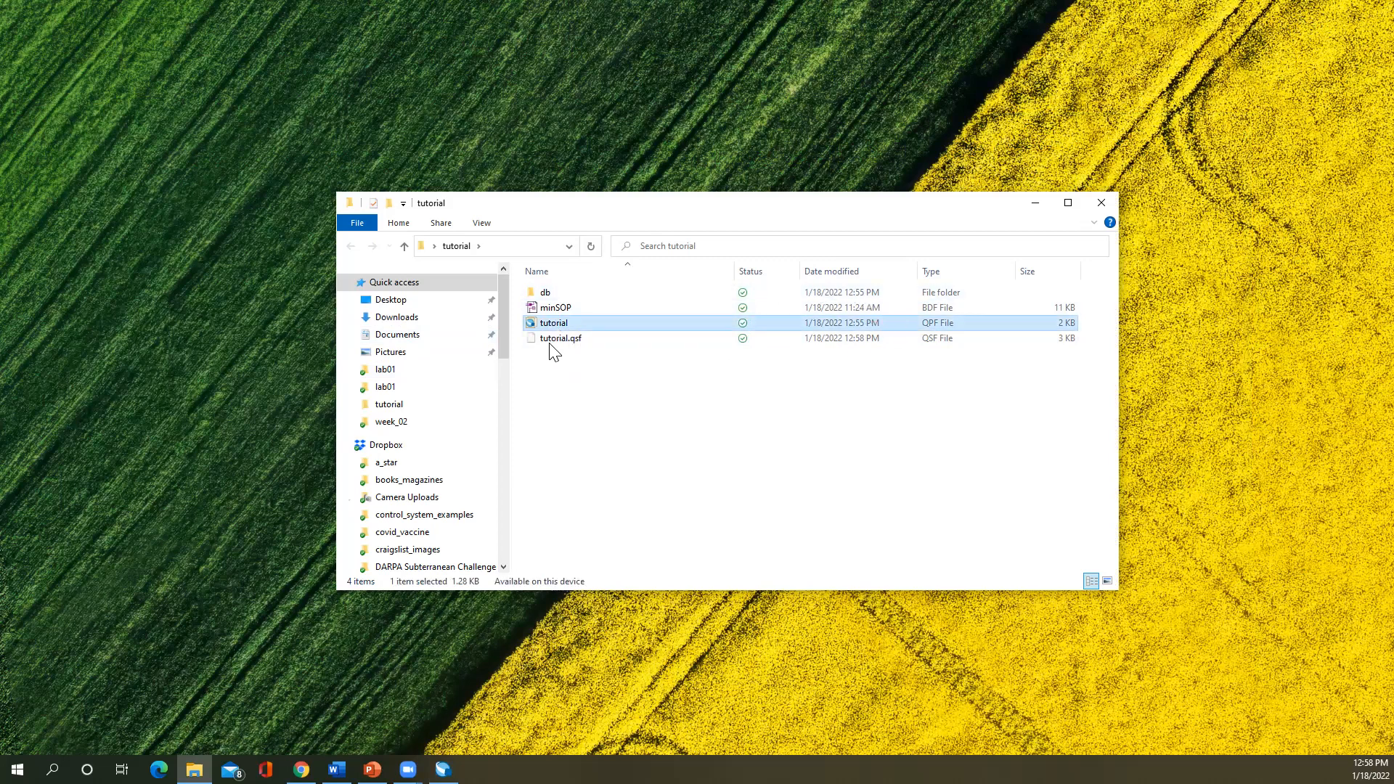
pyautogui.doubleClick(544, 293)
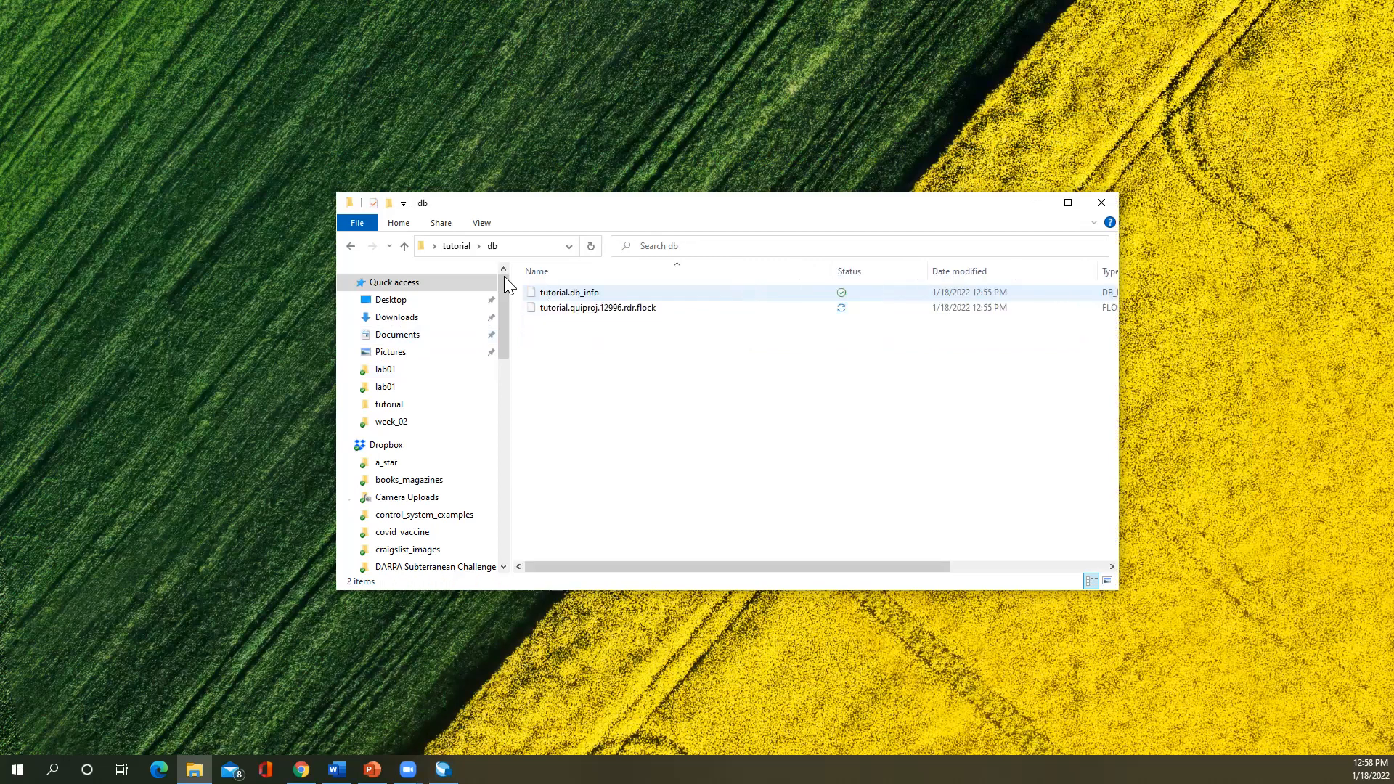
pyautogui.click(458, 247)
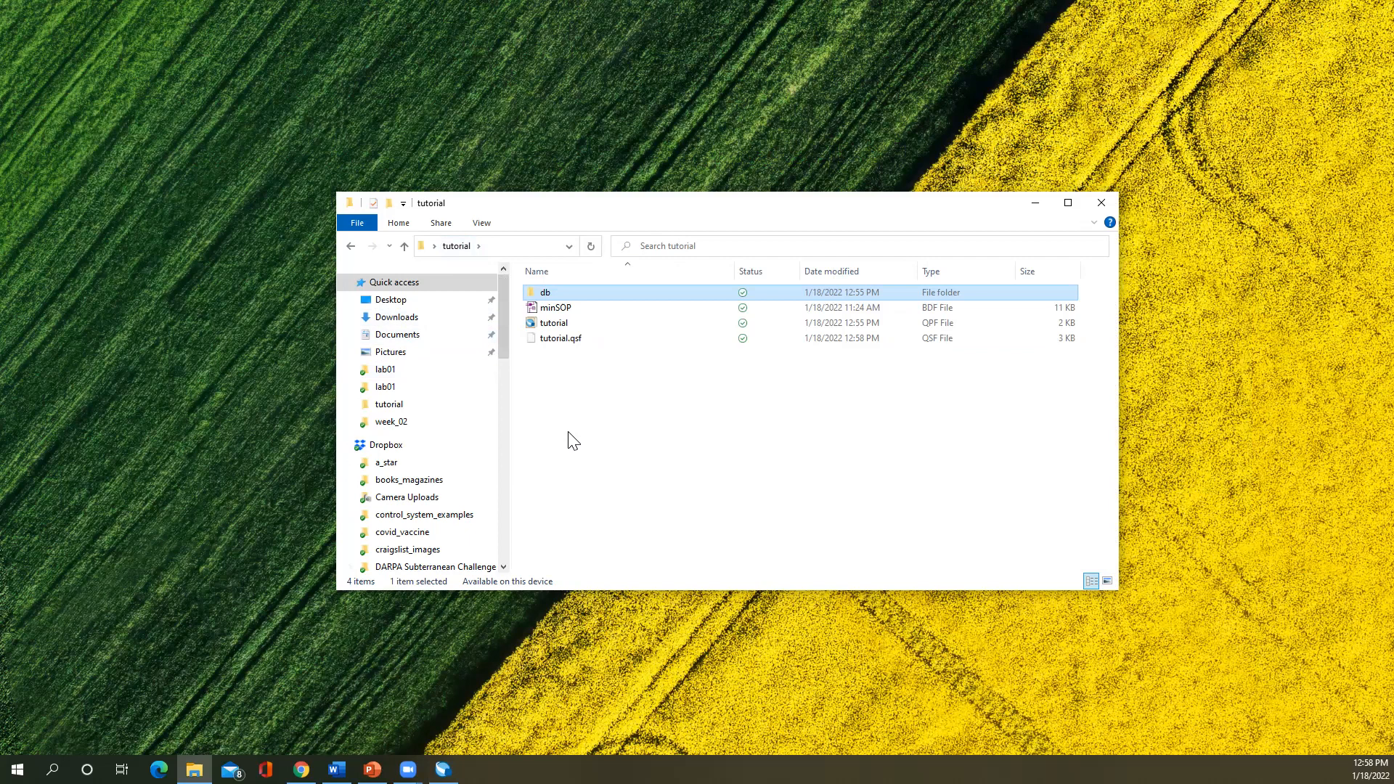
pyautogui.click(1035, 207)
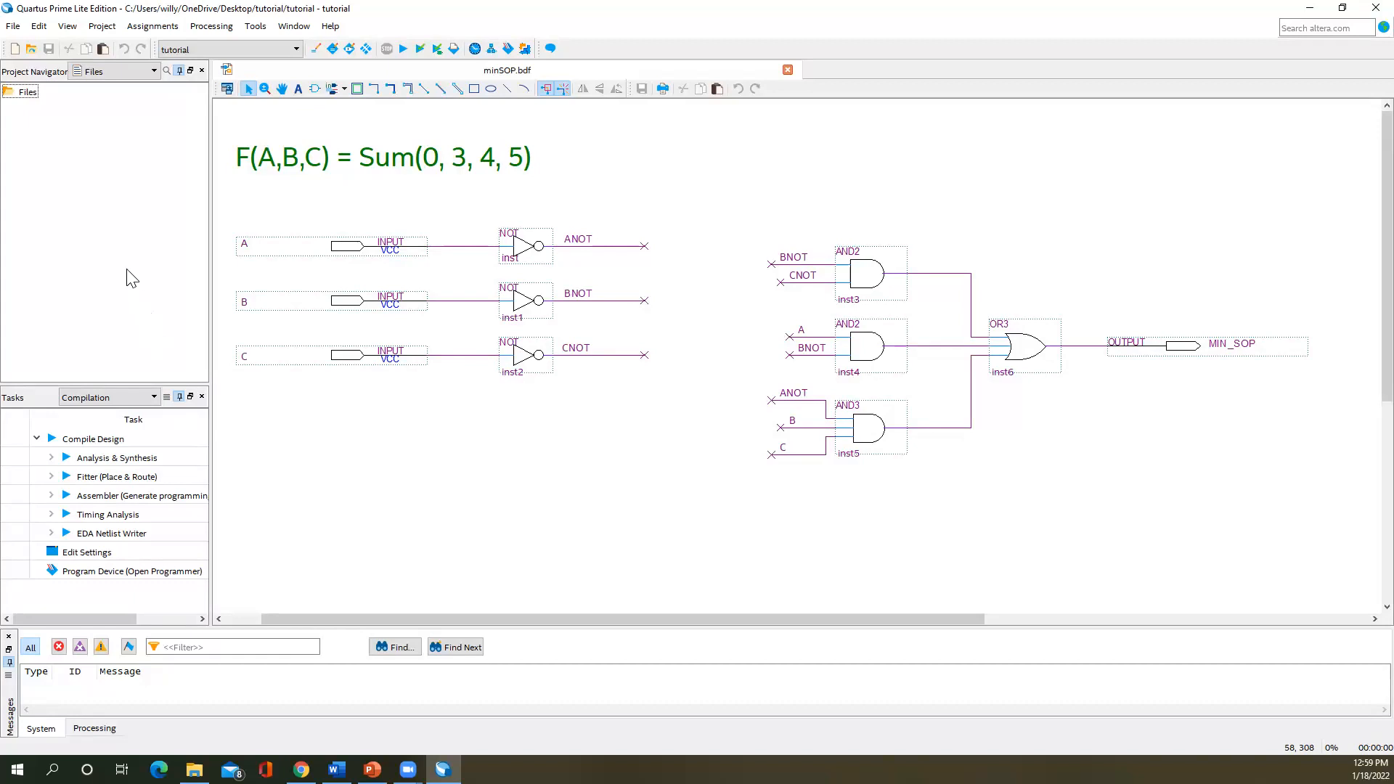
# - Add the currently open minSOP.bdf schematic back to the project and select it in the project's file list
pyautogui.click(103, 27)
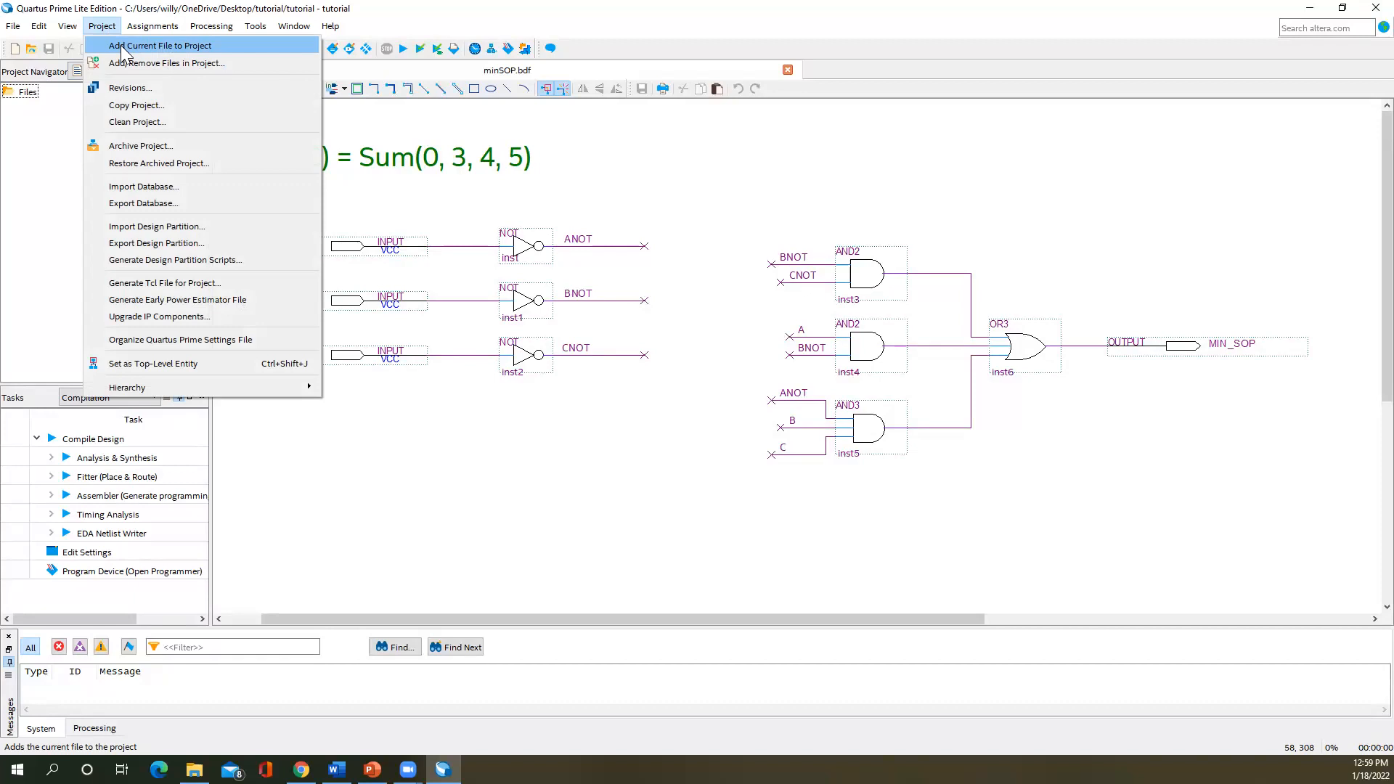
pyautogui.press('Escape')
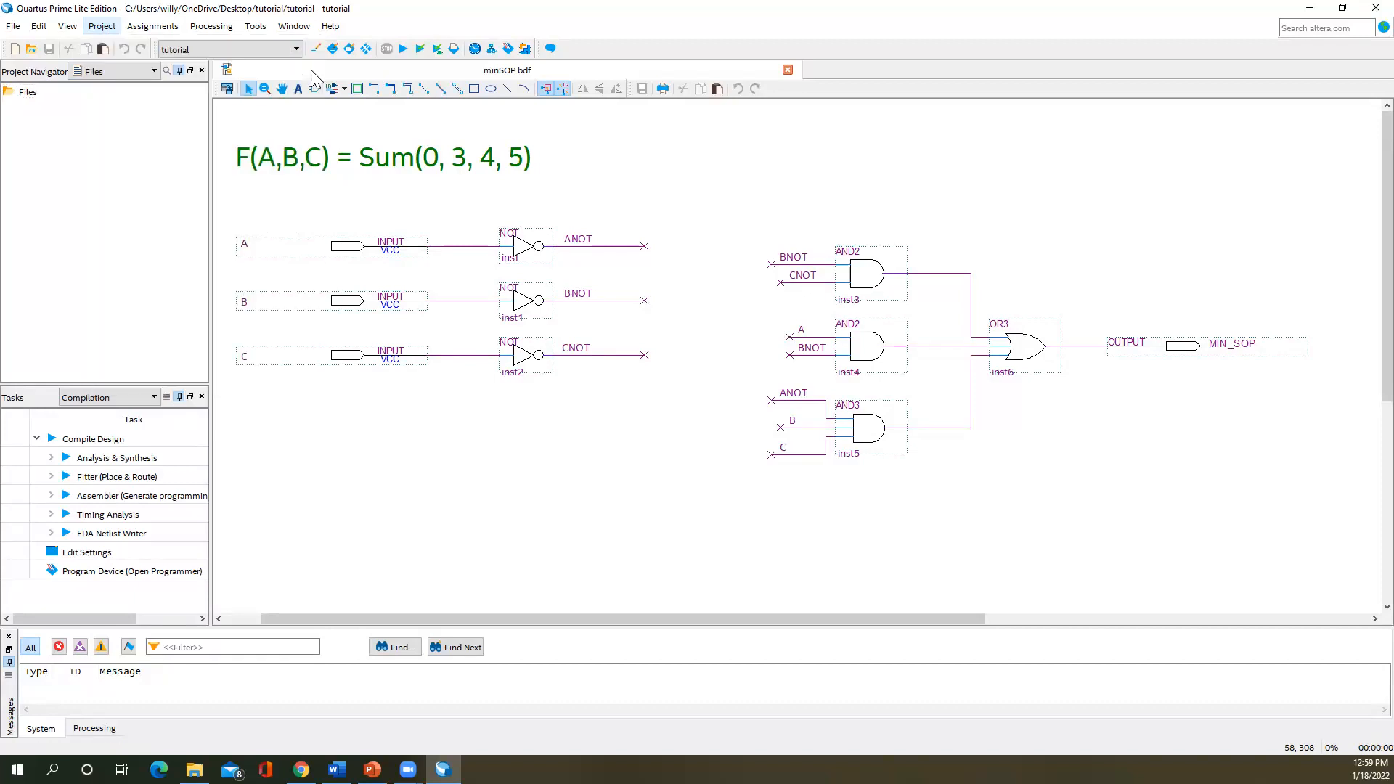
pyautogui.click(101, 28)
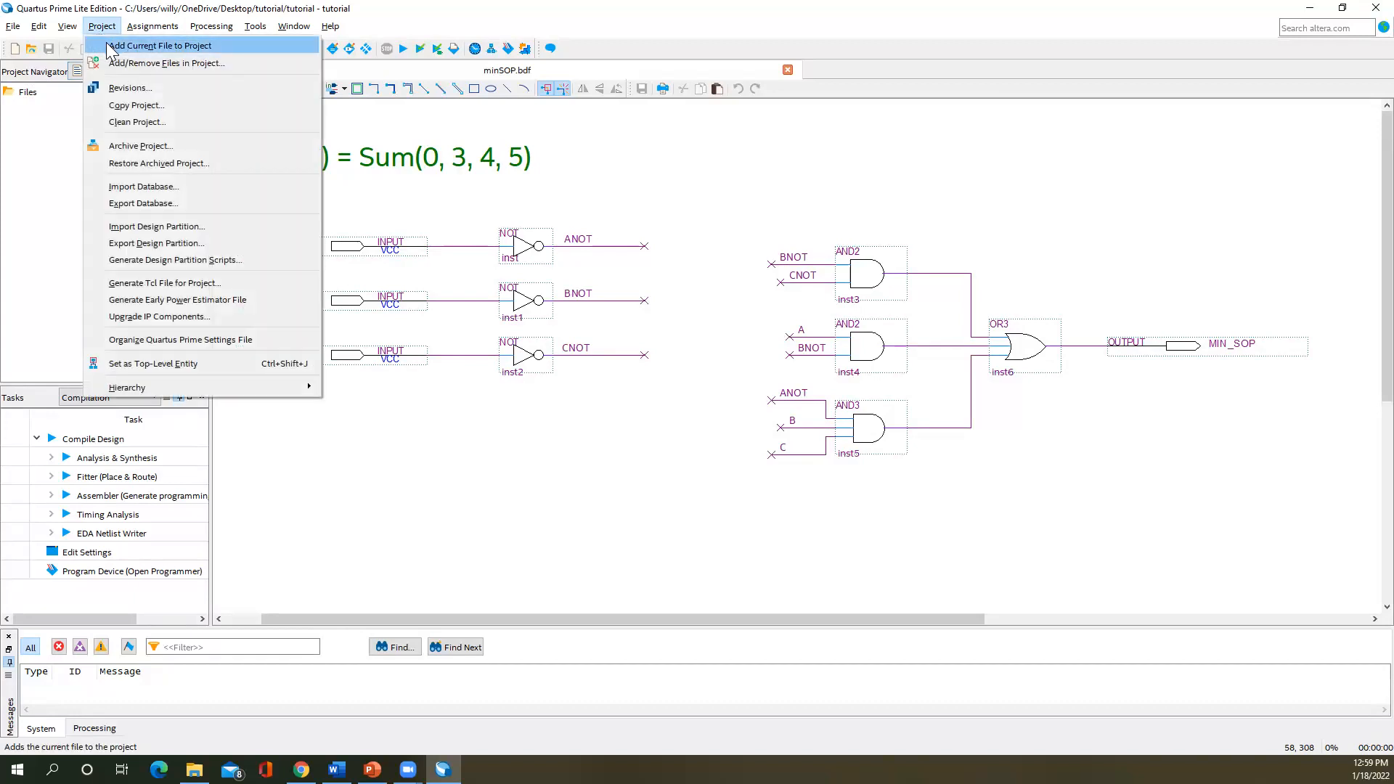
pyautogui.click(111, 47)
pyautogui.click(60, 112)
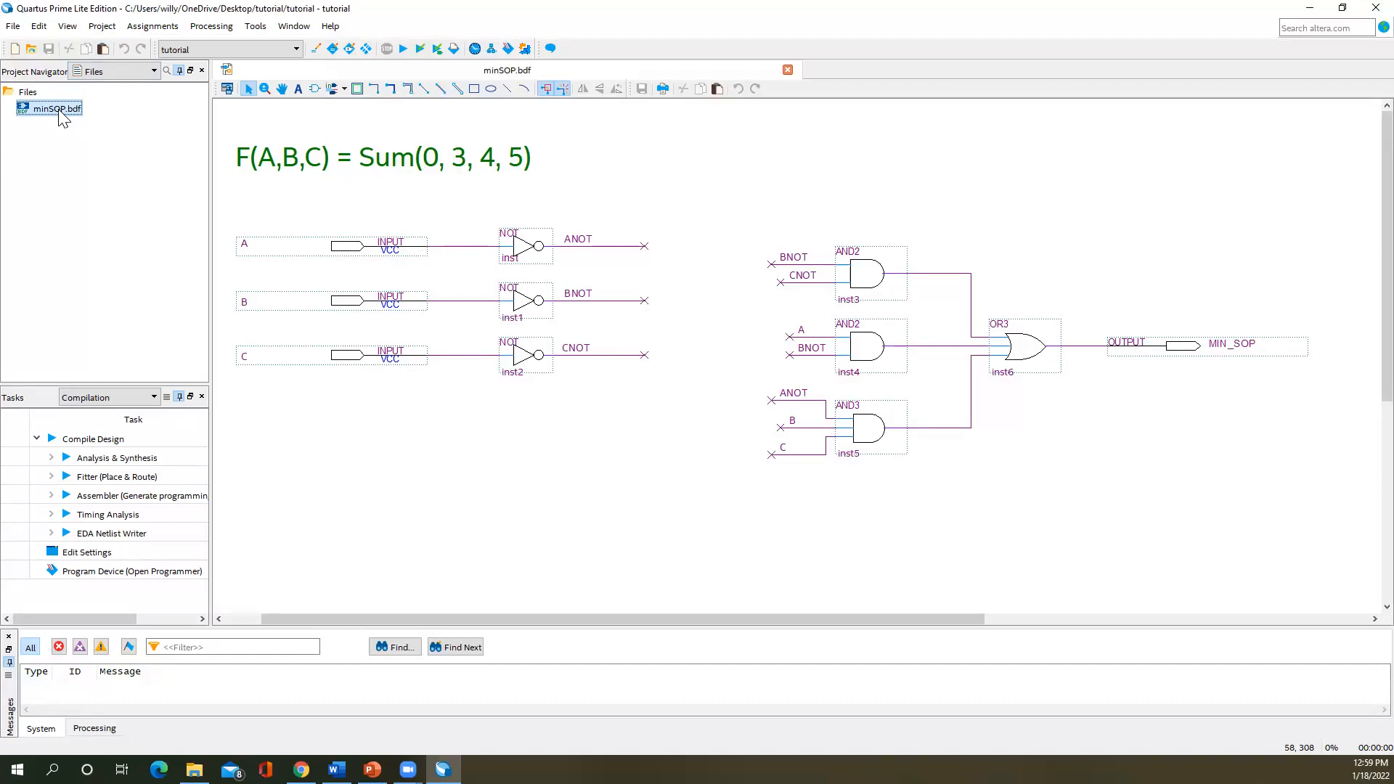
# - Create a new University Program VWF file and maximize the Simulation Waveform Editor
pyautogui.click(13, 26)
pyautogui.click(32, 42)
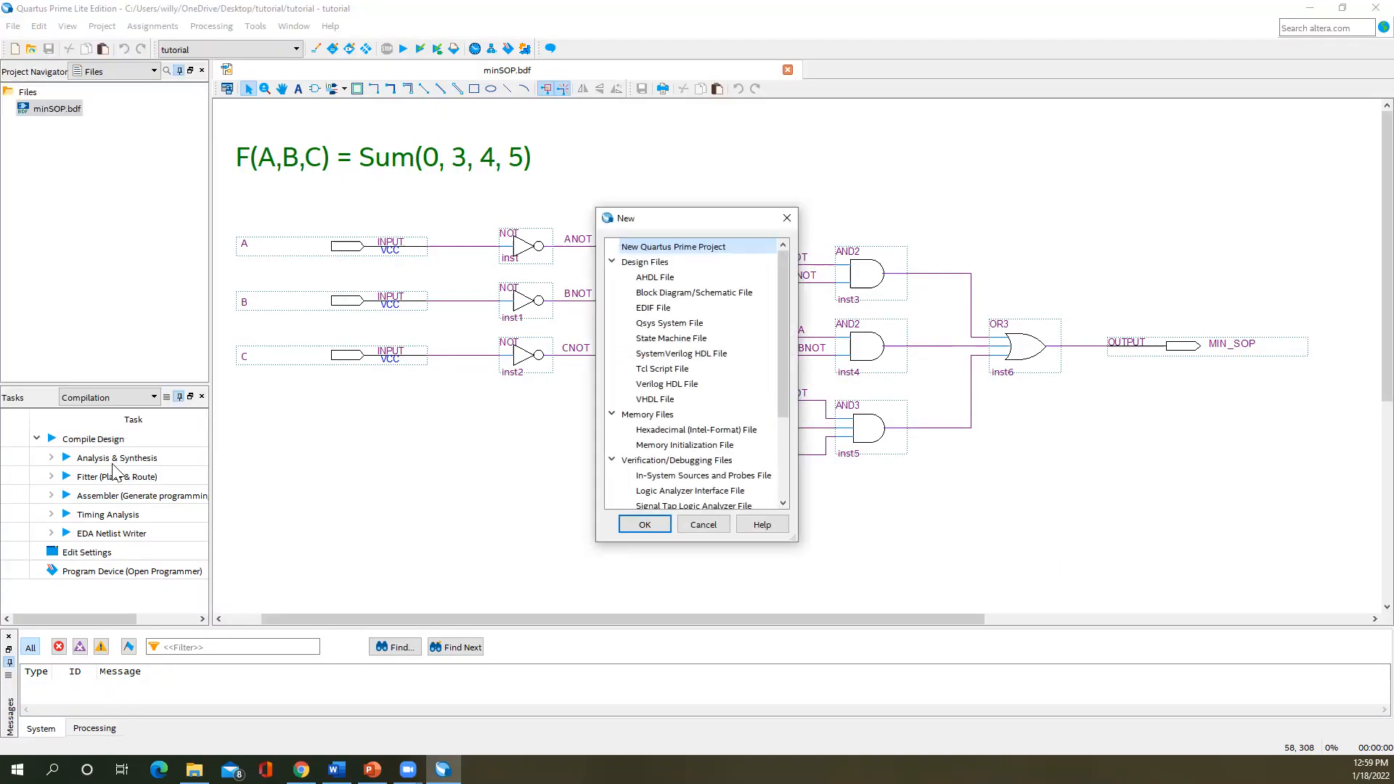
pyautogui.moveTo(781, 407); pyautogui.dragTo(791, 447)
pyautogui.click(714, 460)
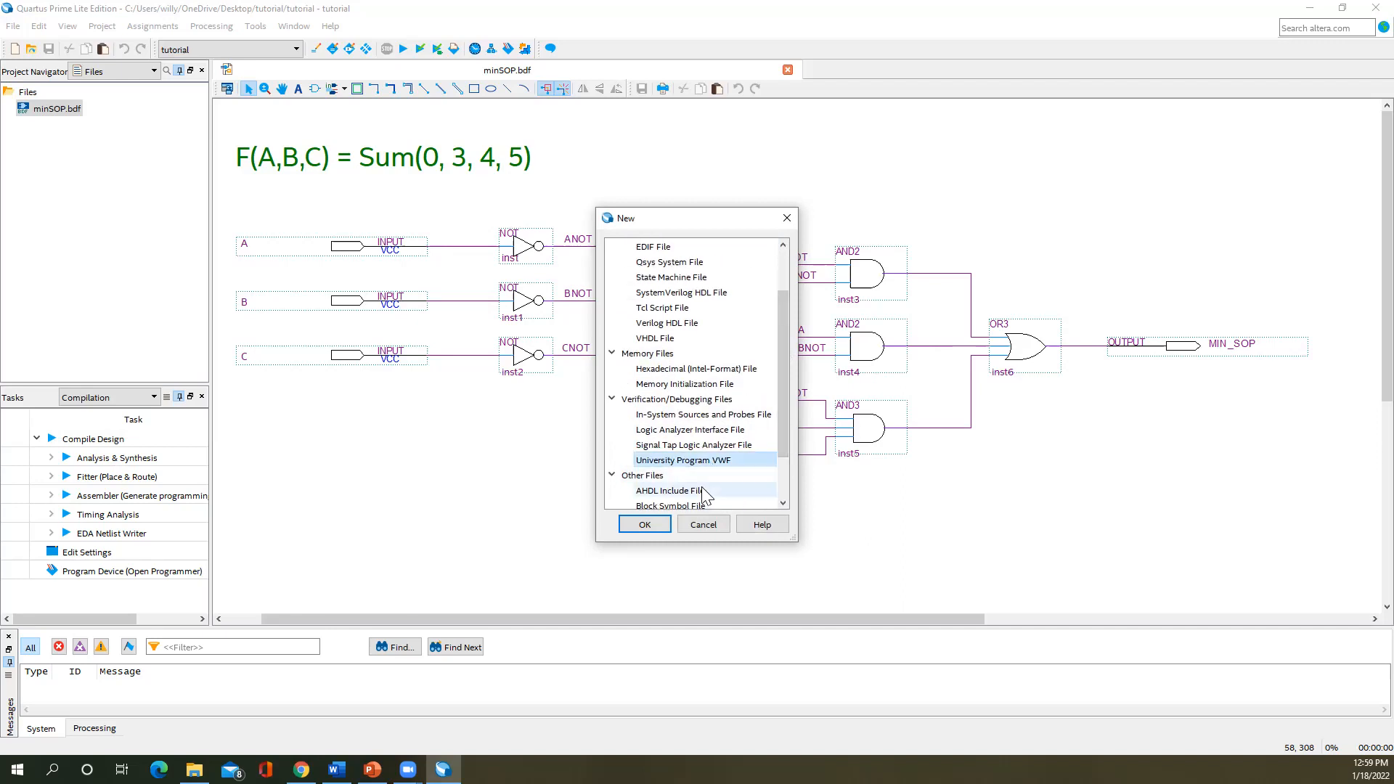
pyautogui.click(645, 526)
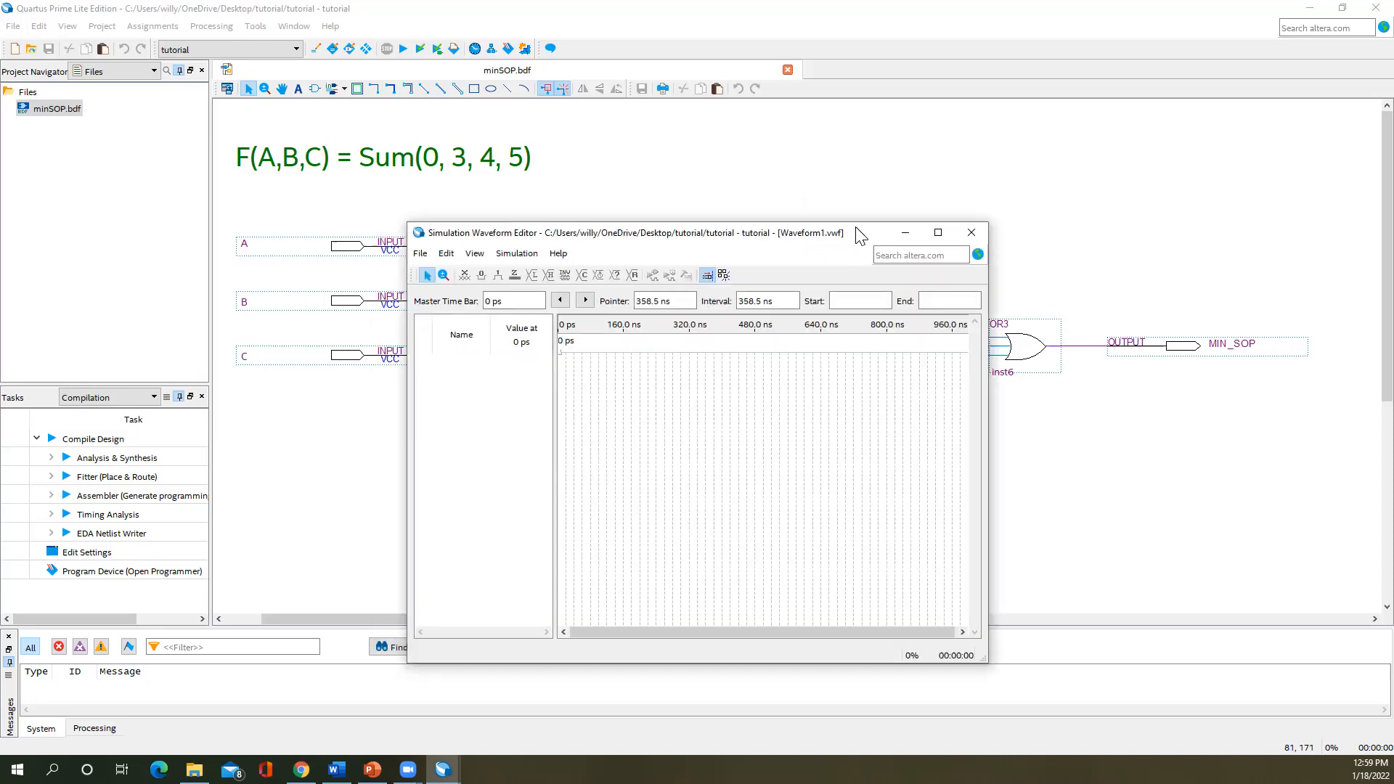
pyautogui.click(1311, 8)
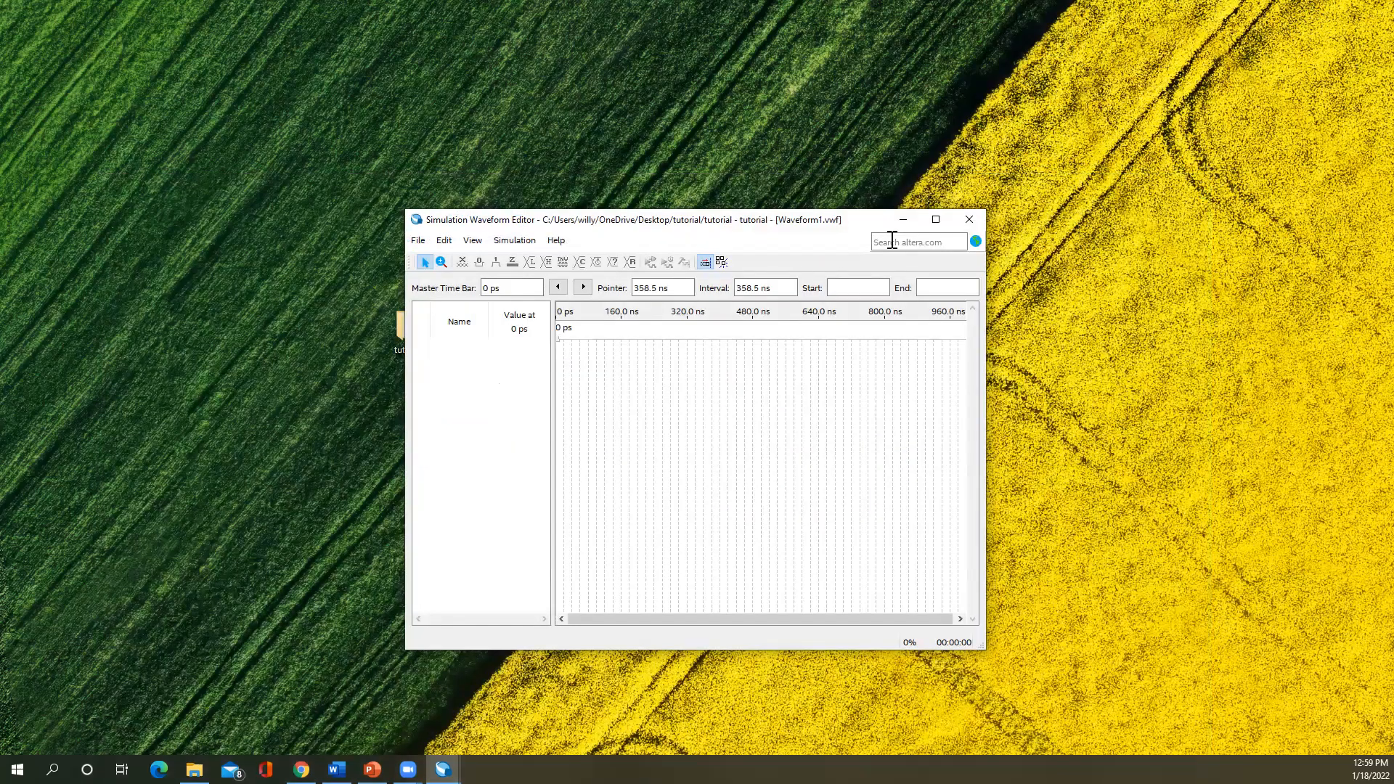
pyautogui.click(936, 219)
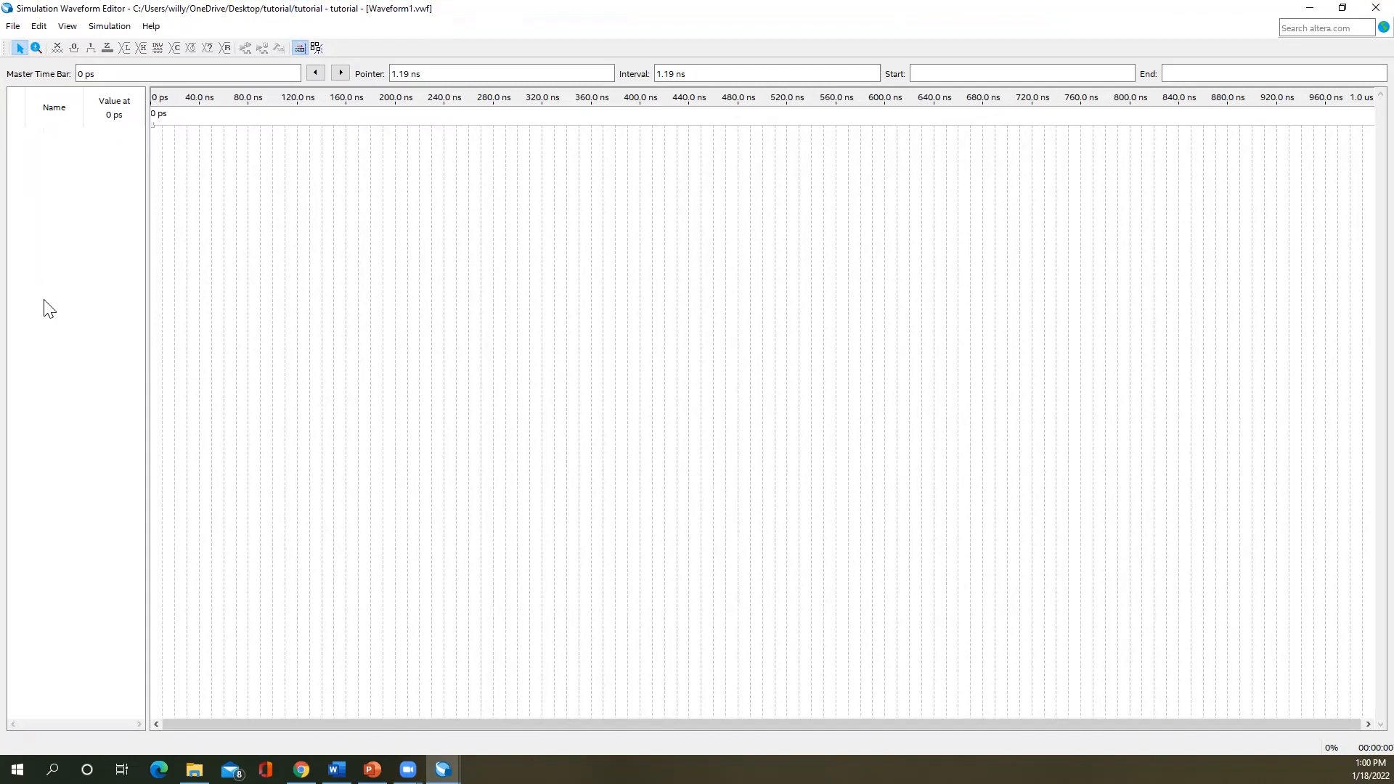
# - Set the waveform's simulation end time to 80 ns
pyautogui.click(43, 31)
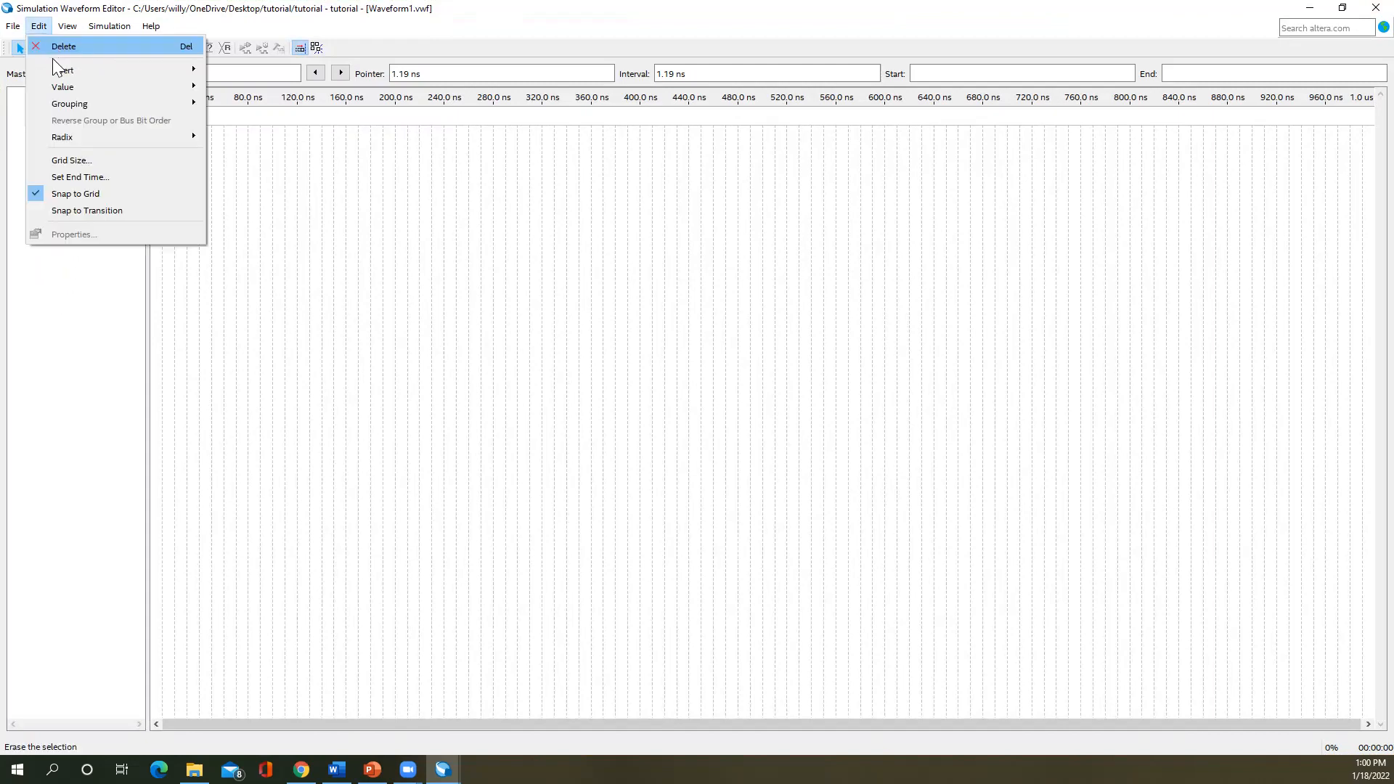
pyautogui.click(93, 177)
pyautogui.press('BackSpace')
pyautogui.press('BackSpace')
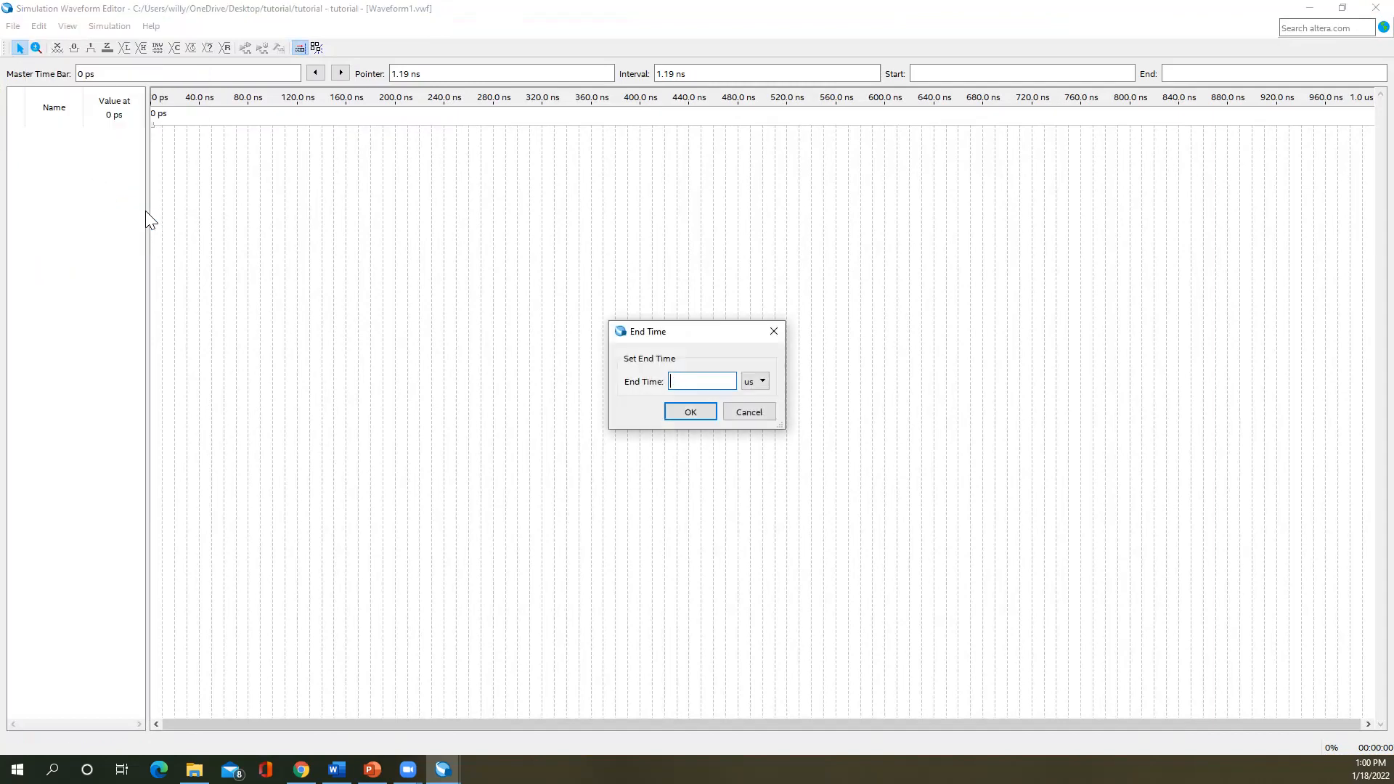
pyautogui.write('80')
pyautogui.press('Tab')
pyautogui.click(756, 385)
pyautogui.click(748, 412)
pyautogui.click(695, 413)
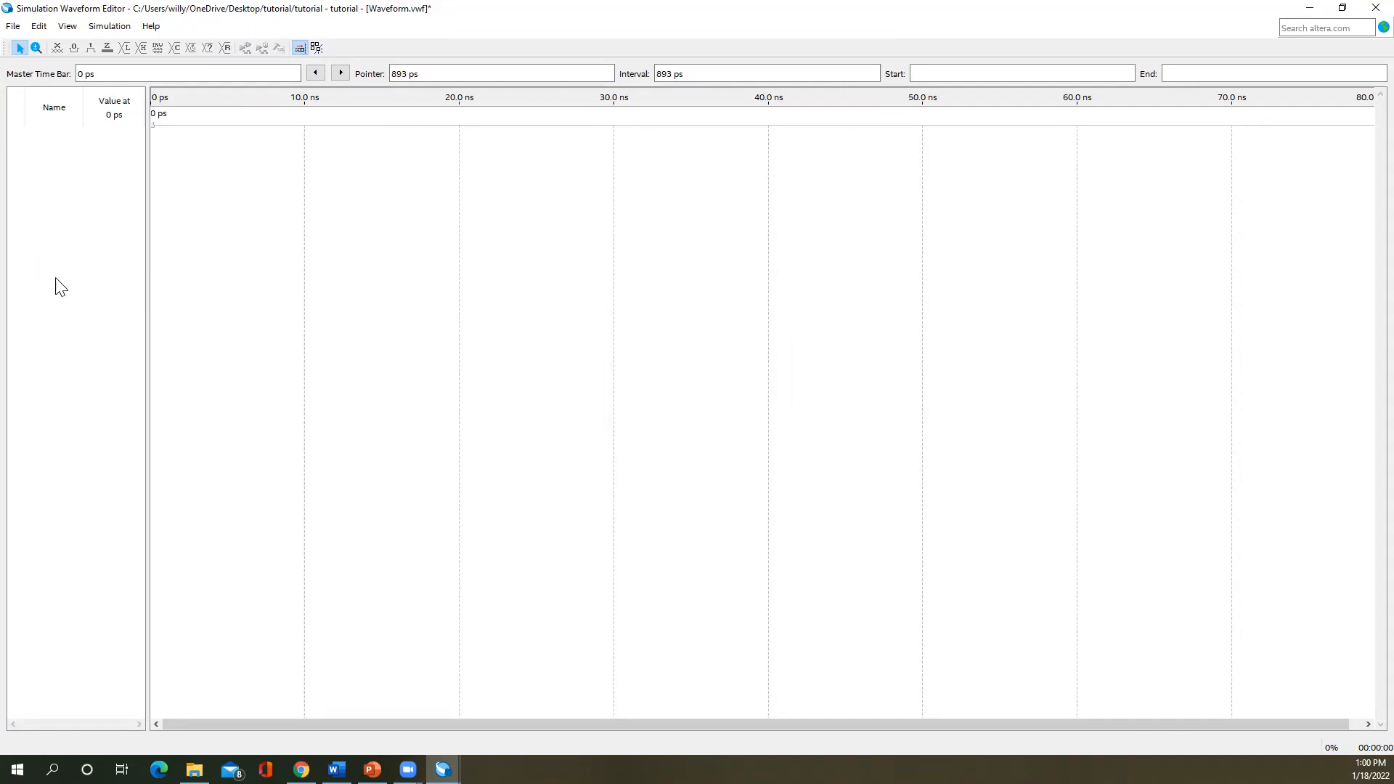
# - Try to list all of the design's pins in the Node Finder for insertion into the waveform
pyautogui.rightClick(63, 203)
pyautogui.click(81, 235)
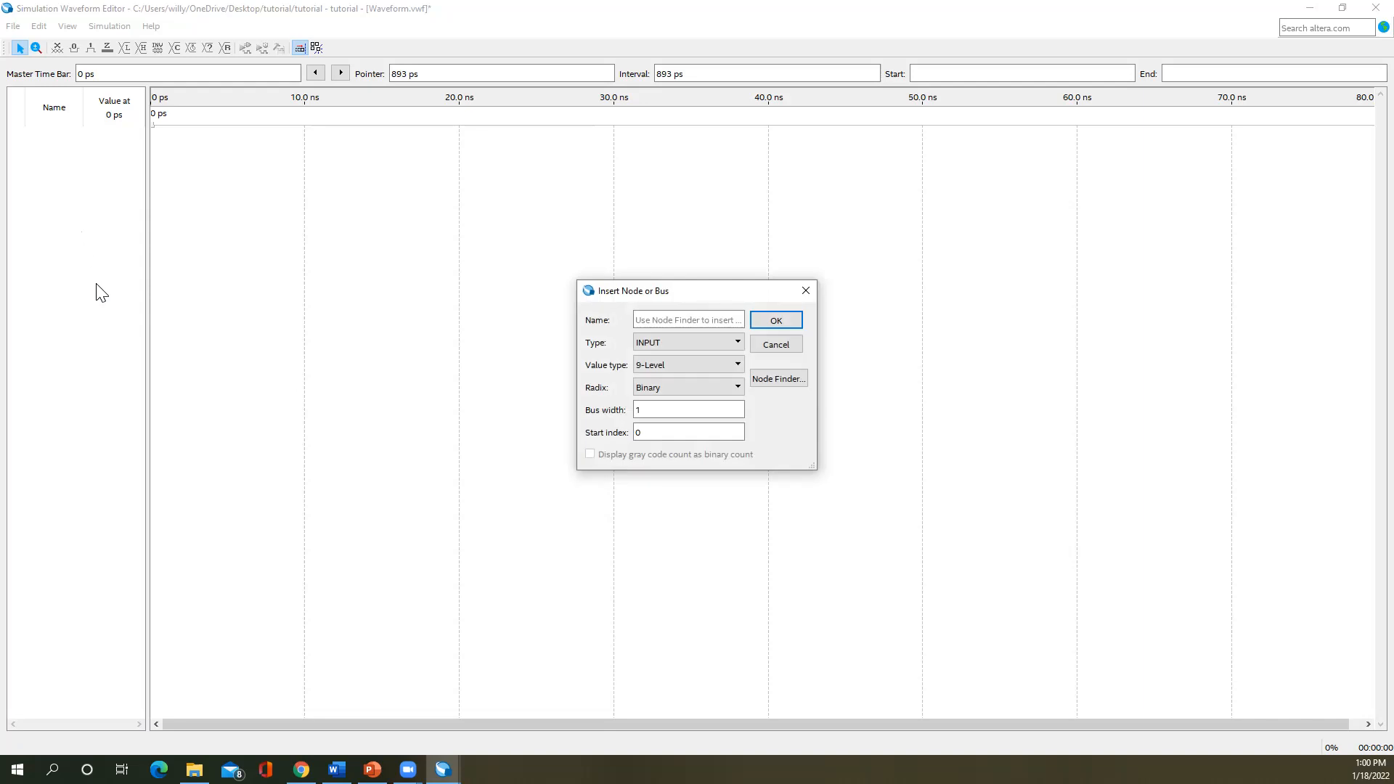
pyautogui.click(773, 375)
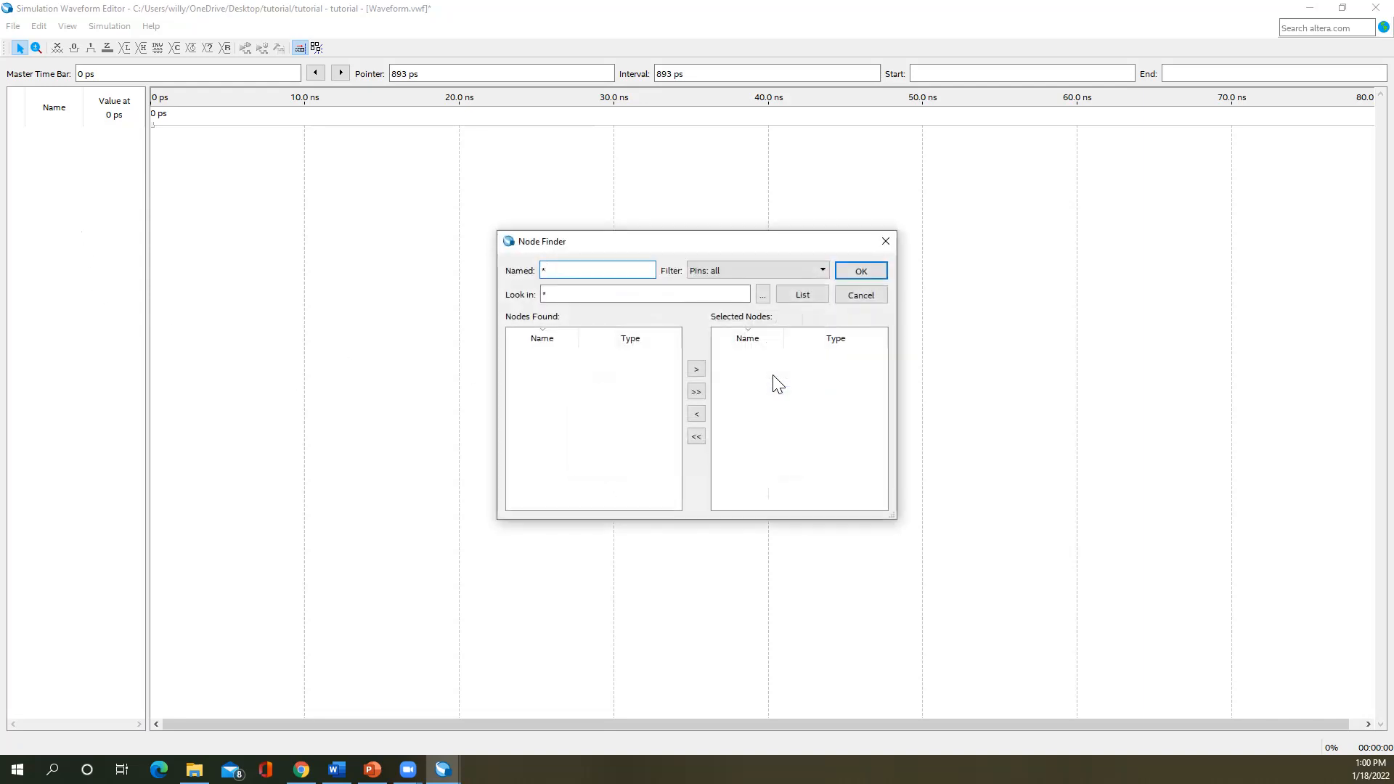
pyautogui.click(788, 294)
pyautogui.click(860, 296)
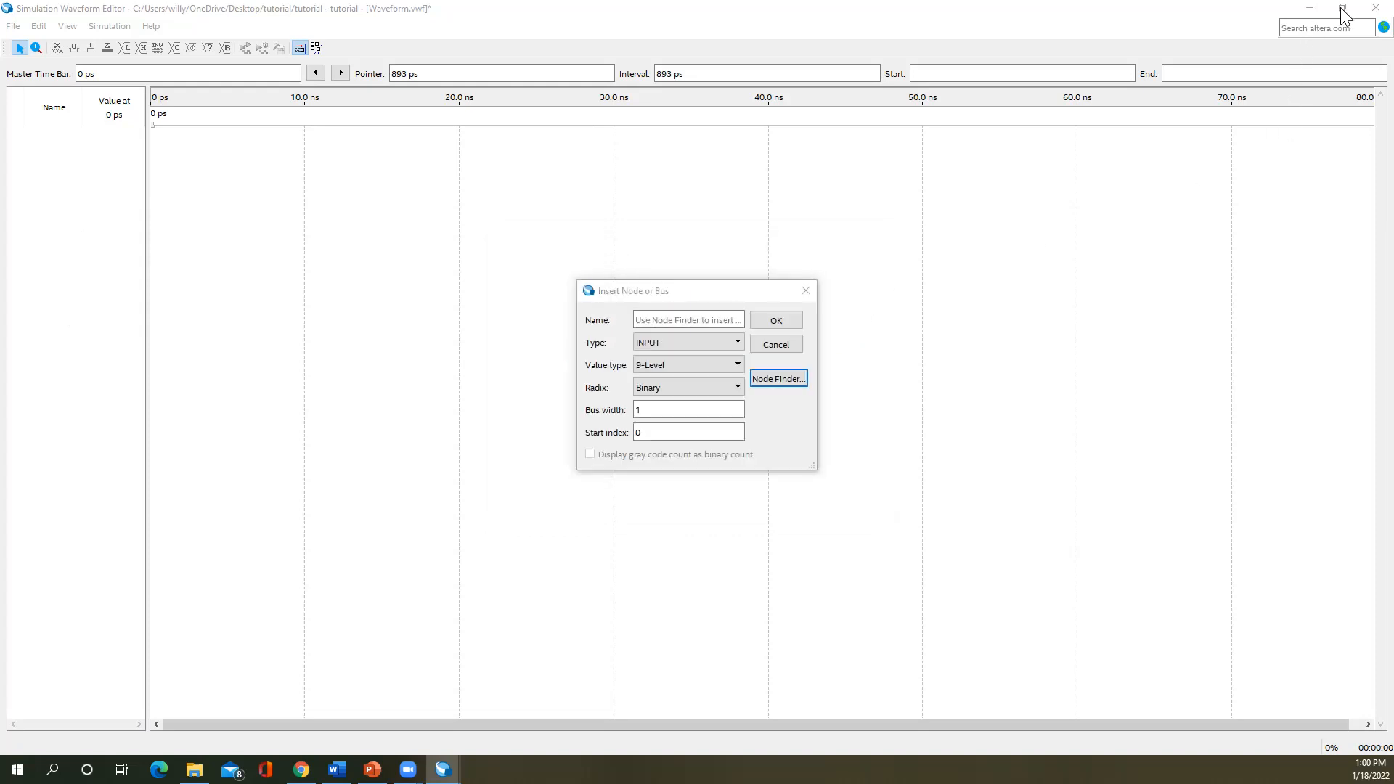
pyautogui.click(776, 344)
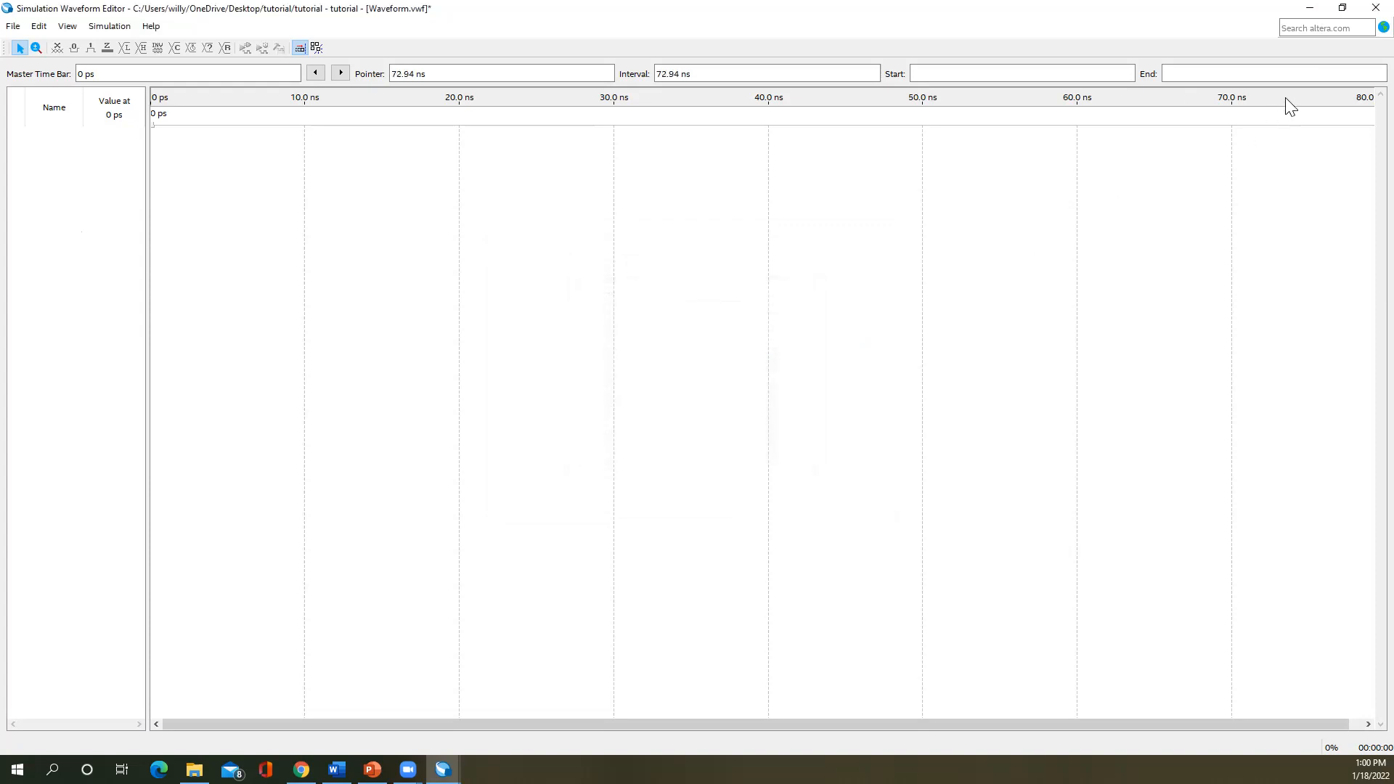
# - Return to the main Quartus Prime window and run Analysis & Synthesis without saving the changes to Waveform.vwf
pyautogui.click(1342, 8)
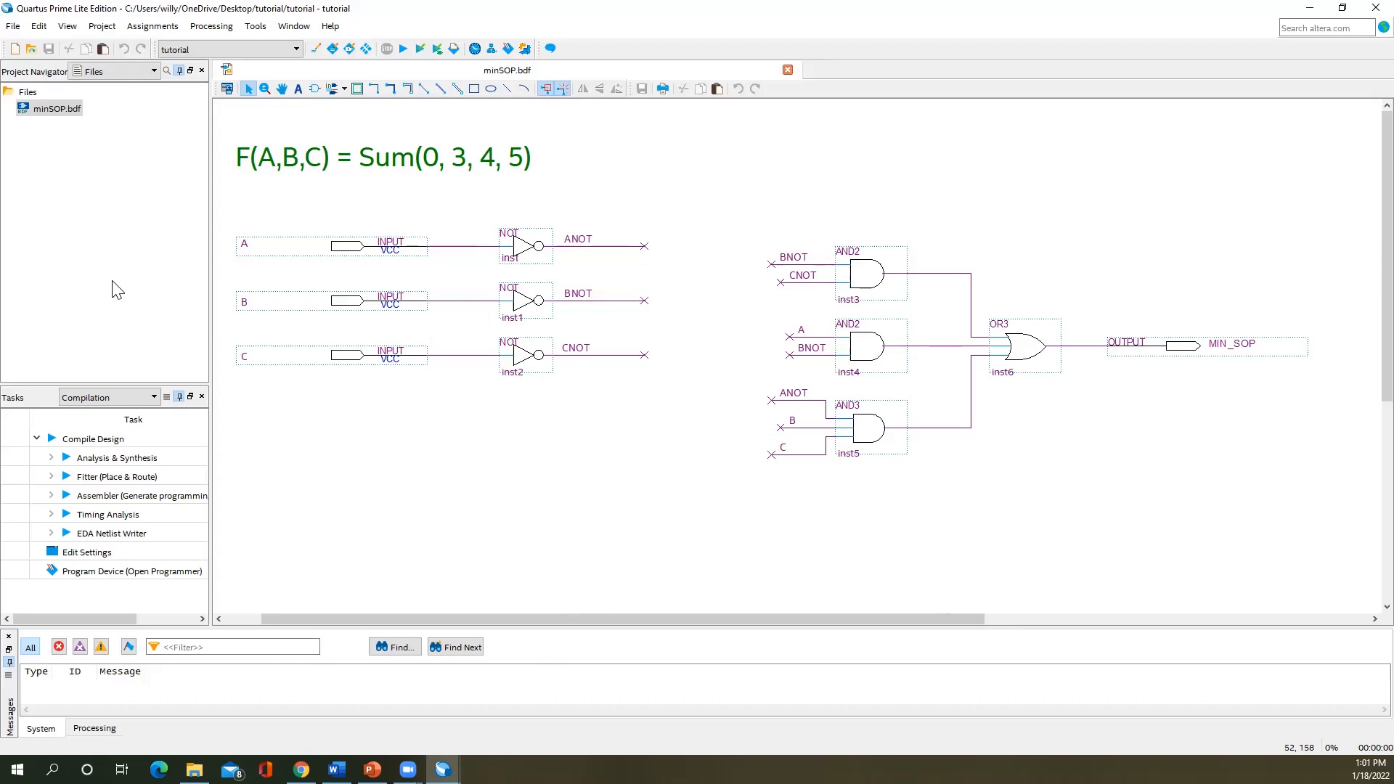
pyautogui.doubleClick(102, 462)
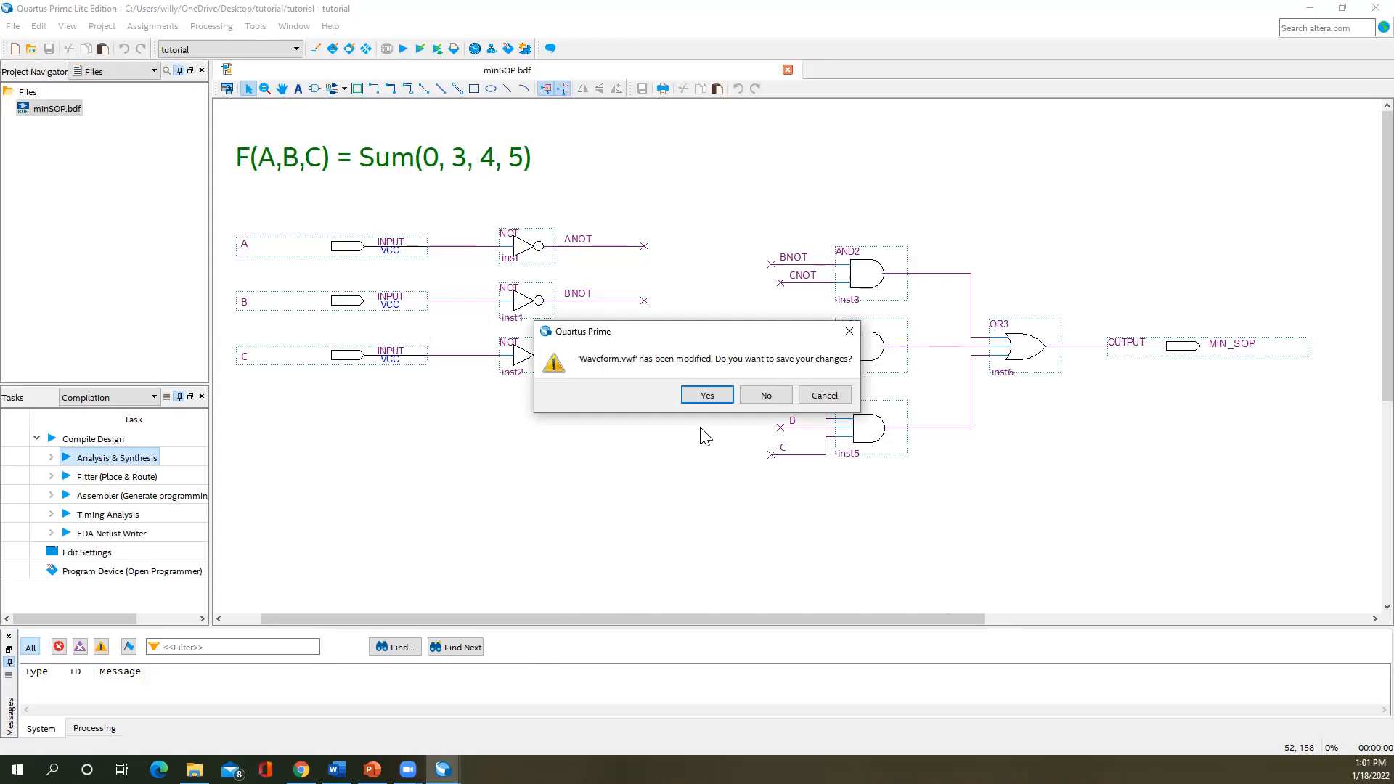
pyautogui.click(765, 397)
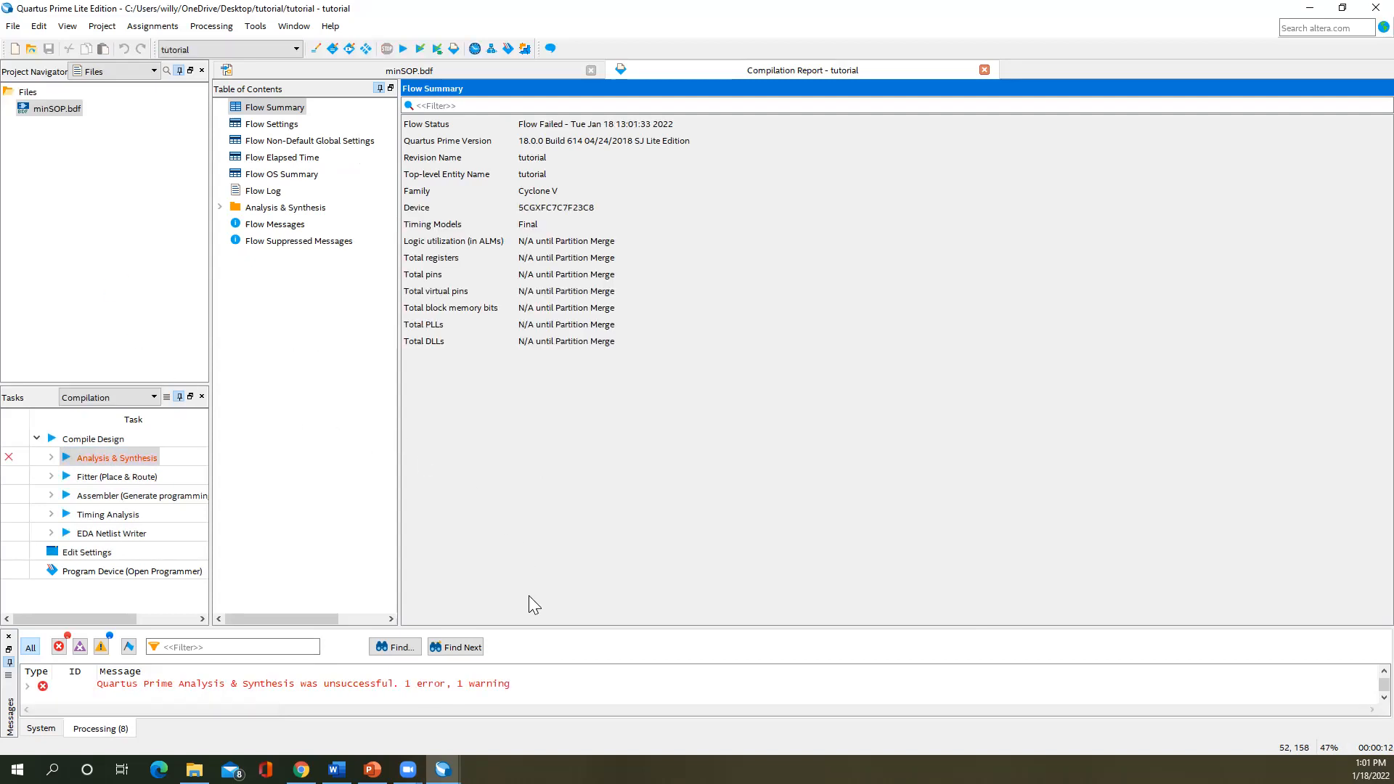
# - Enlarge the message area to examine the top-level design entity error, and inspect the top-level entity in the project hierarchy
pyautogui.moveTo(532, 625); pyautogui.dragTo(514, 480)
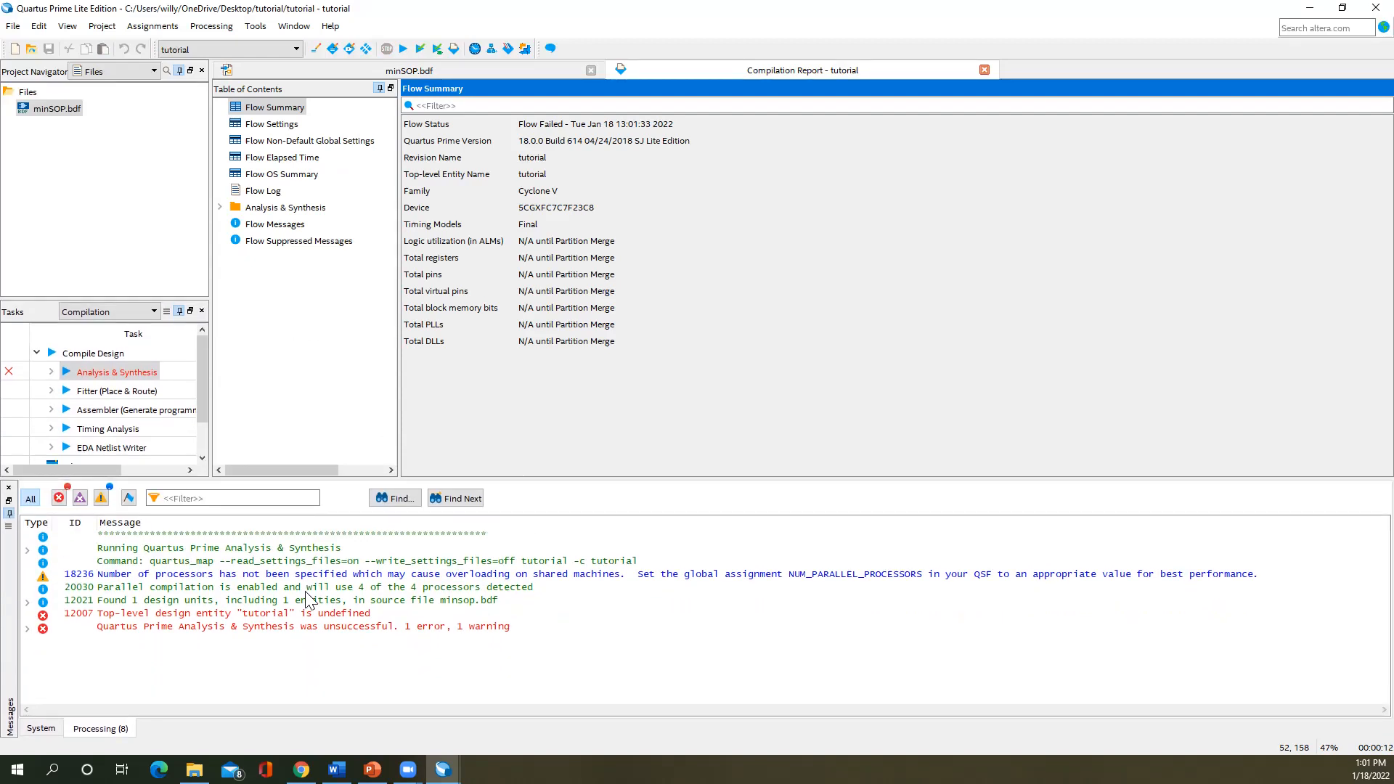
pyautogui.click(268, 616)
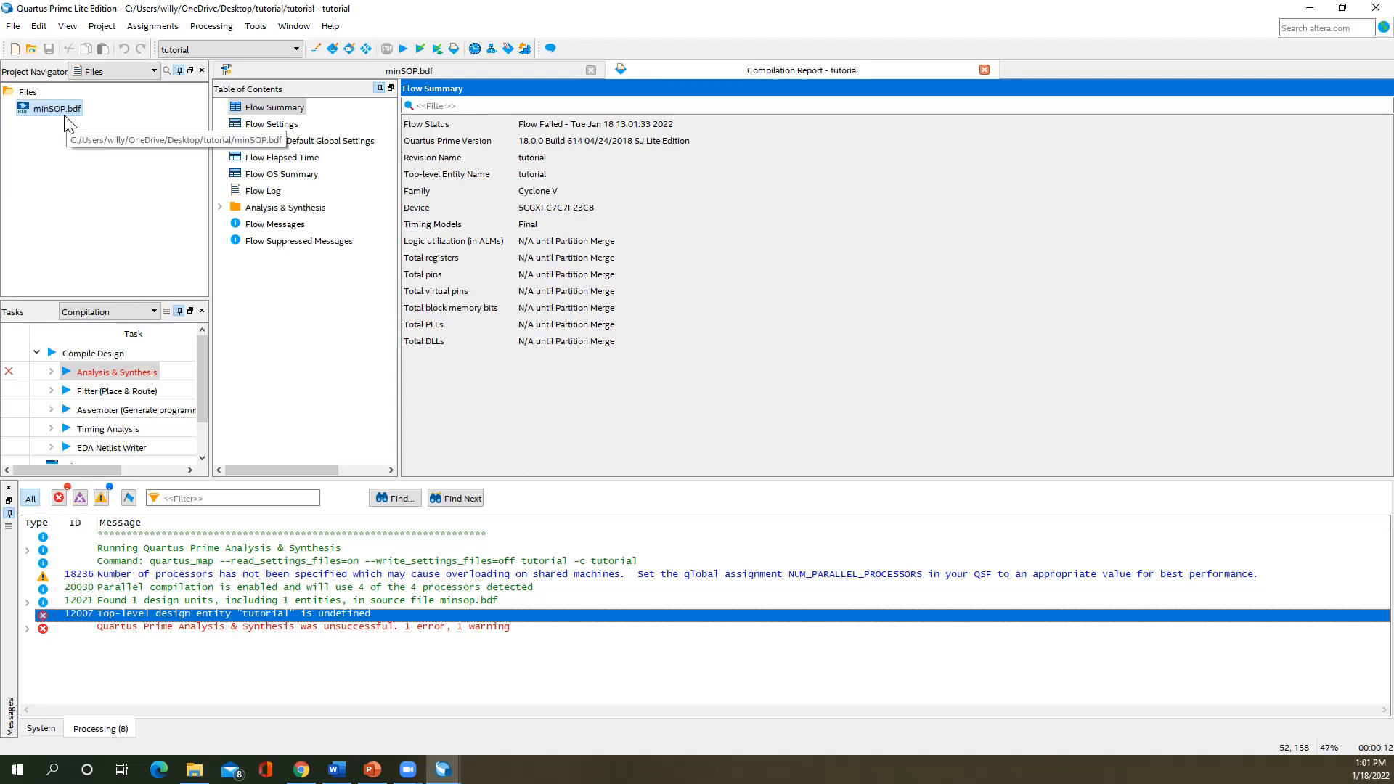
pyautogui.click(94, 85)
pyautogui.click(100, 93)
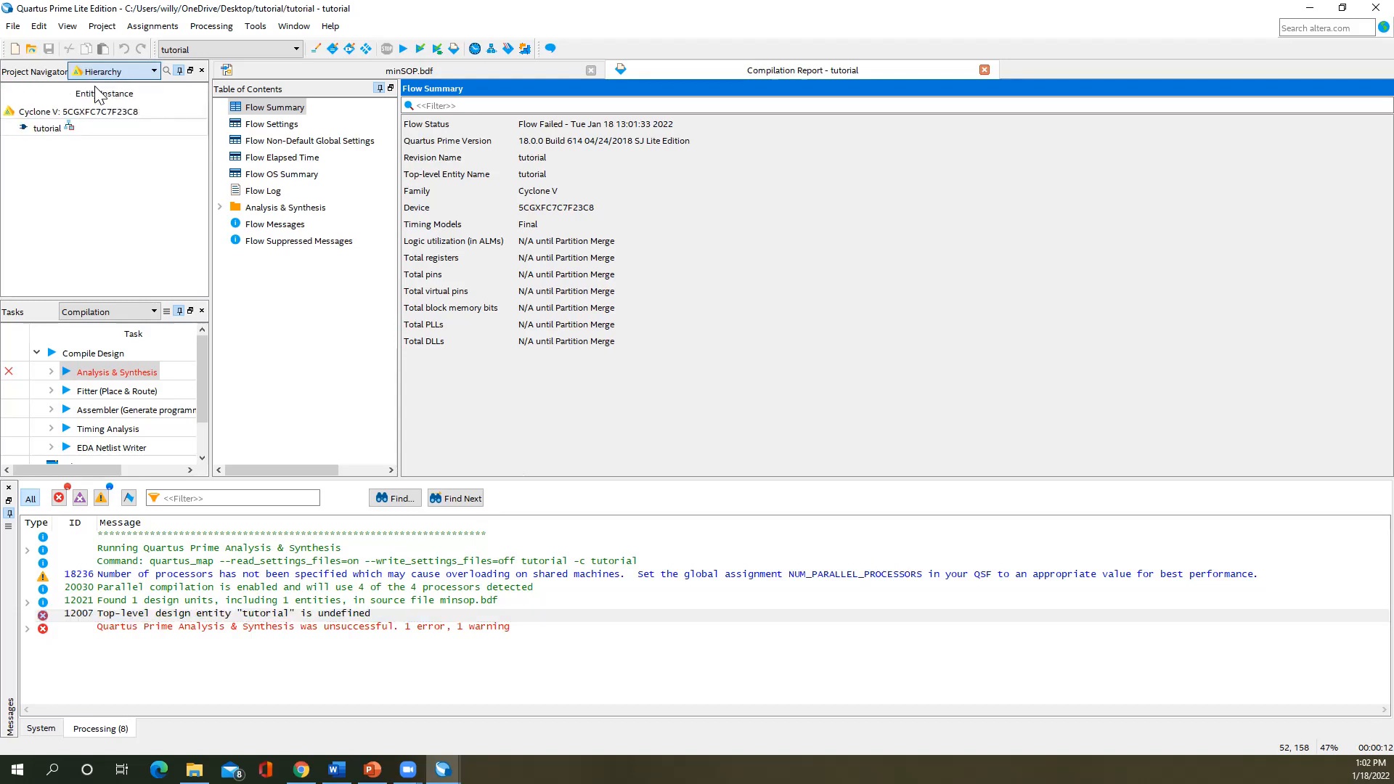
pyautogui.click(47, 129)
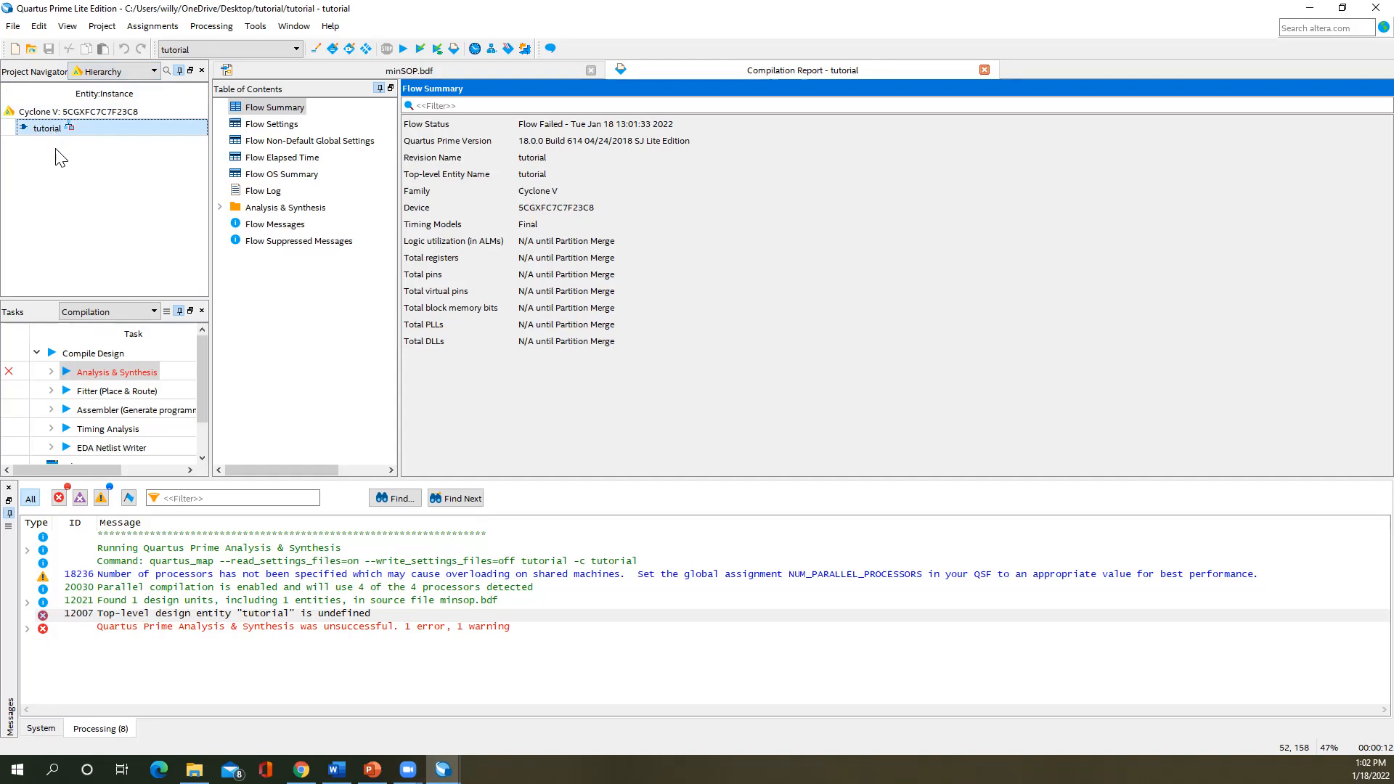
# - List the project's files again and set minSOP.bdf as the top-level entity
pyautogui.click(113, 73)
pyautogui.click(104, 99)
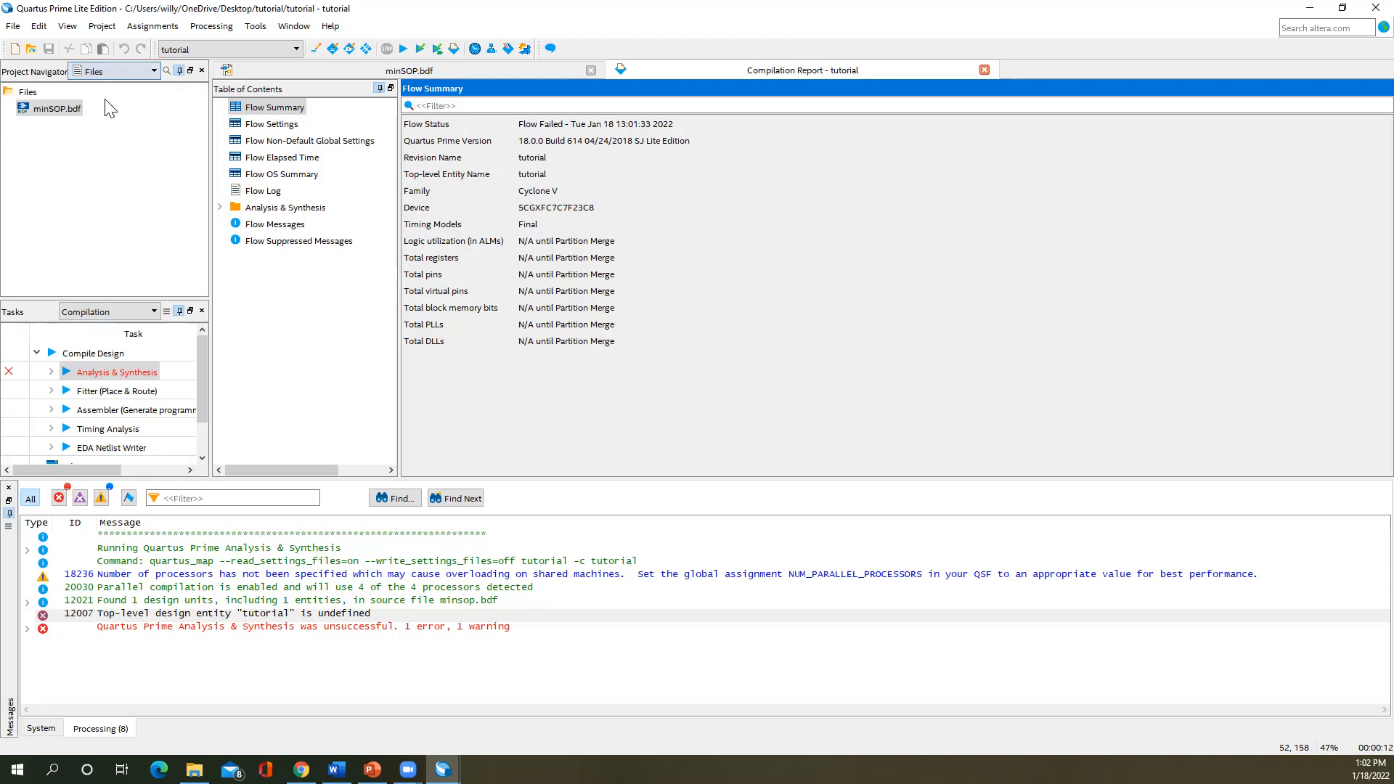
pyautogui.click(58, 112)
pyautogui.rightClick(58, 114)
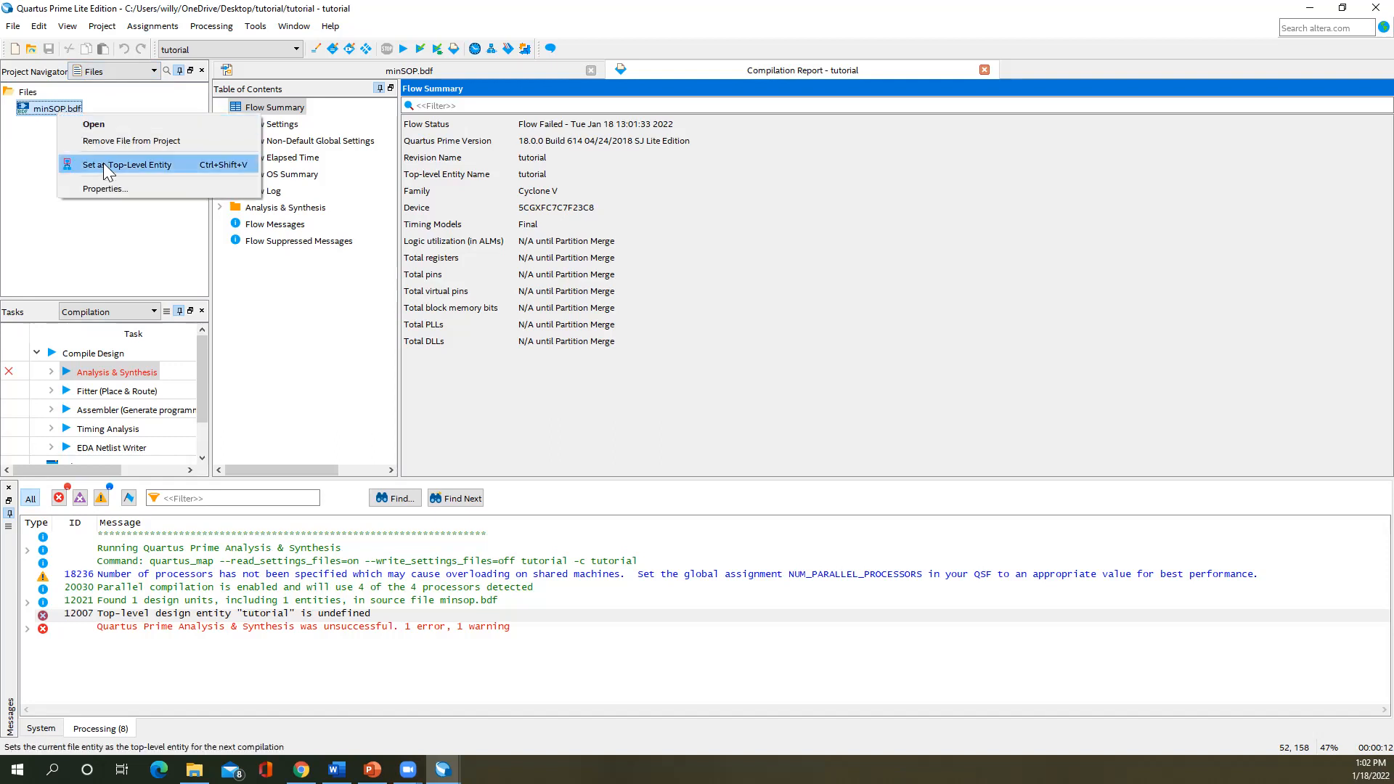
pyautogui.click(103, 162)
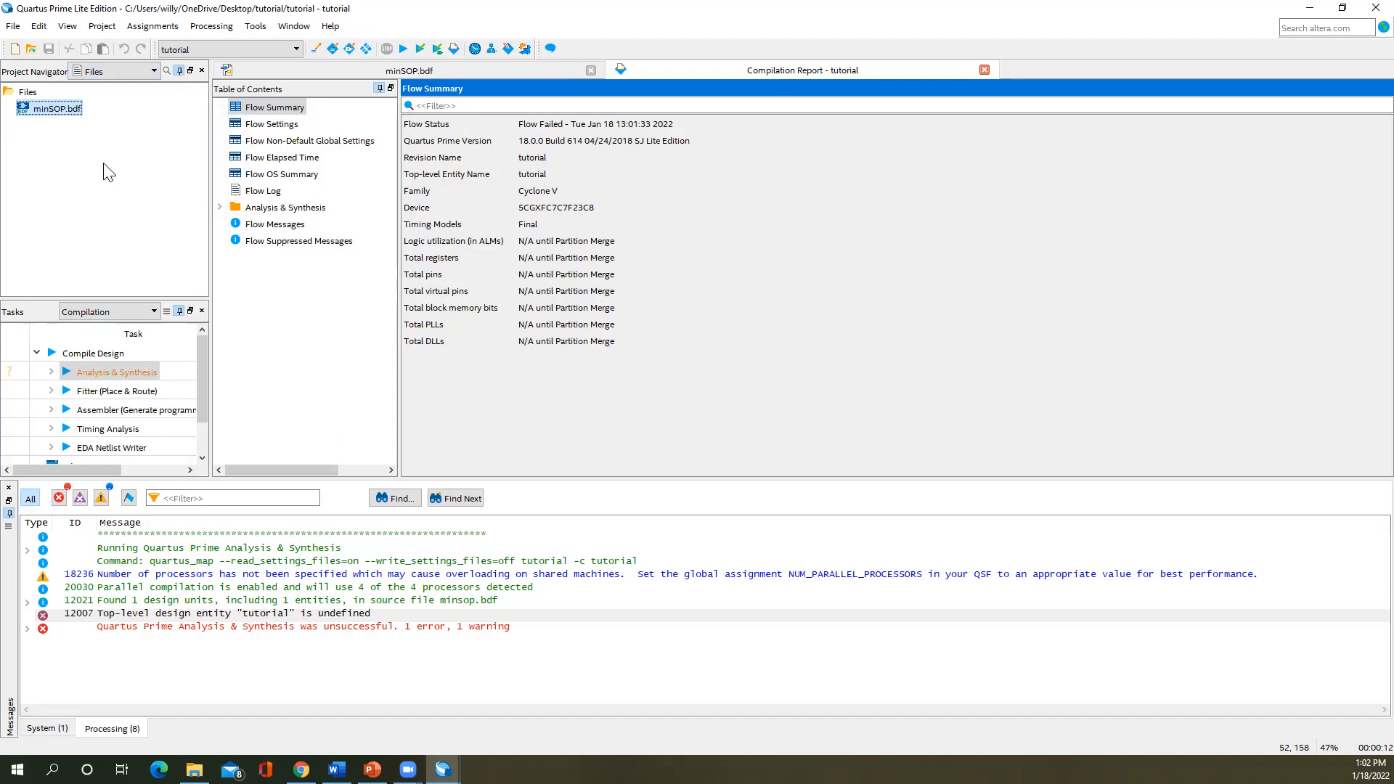
# - Show the project hierarchy to check which entity is at the top level
pyautogui.click(107, 70)
pyautogui.click(109, 88)
pyautogui.click(63, 129)
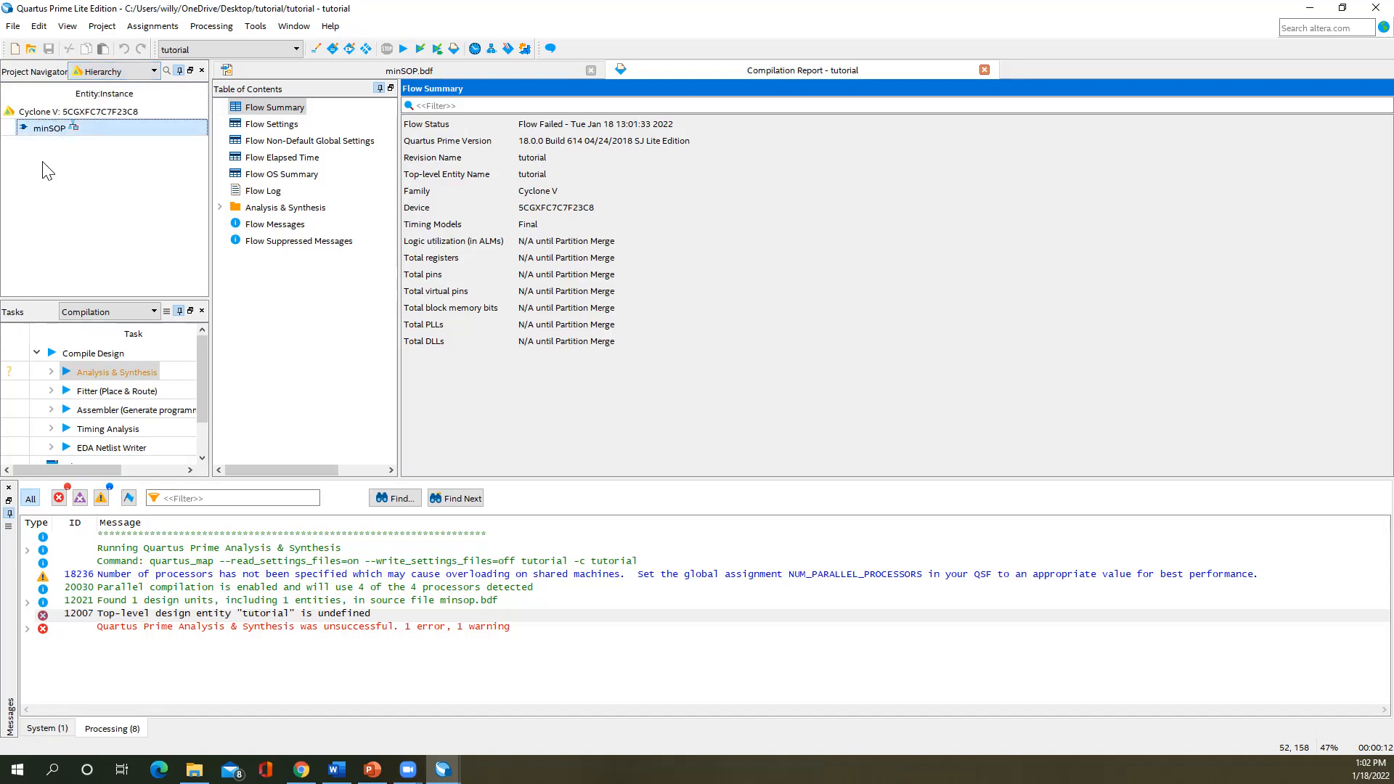
pyautogui.click(703, 573)
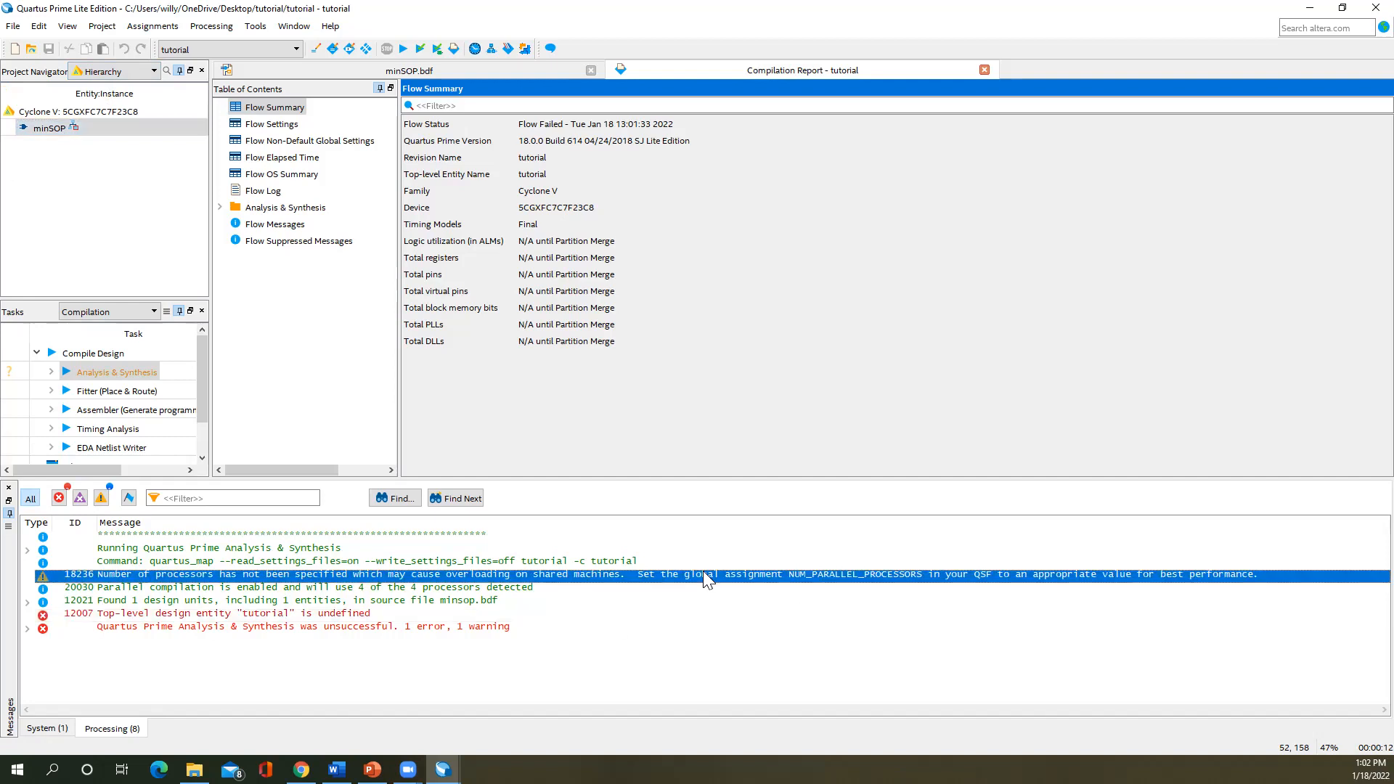
pyautogui.click(71, 217)
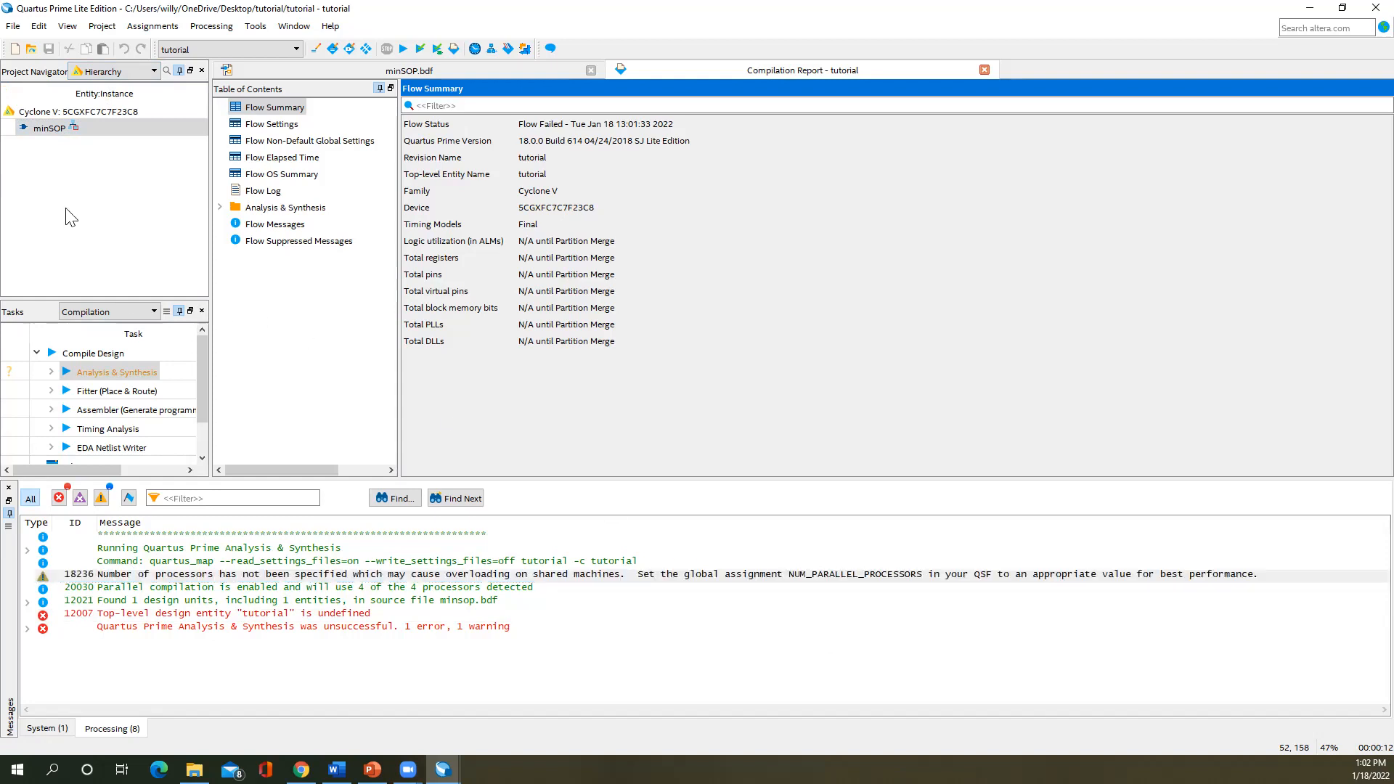
# - Set the project's parallel compilation option to use all available processors in the compilation process settings
pyautogui.click(153, 25)
pyautogui.click(154, 48)
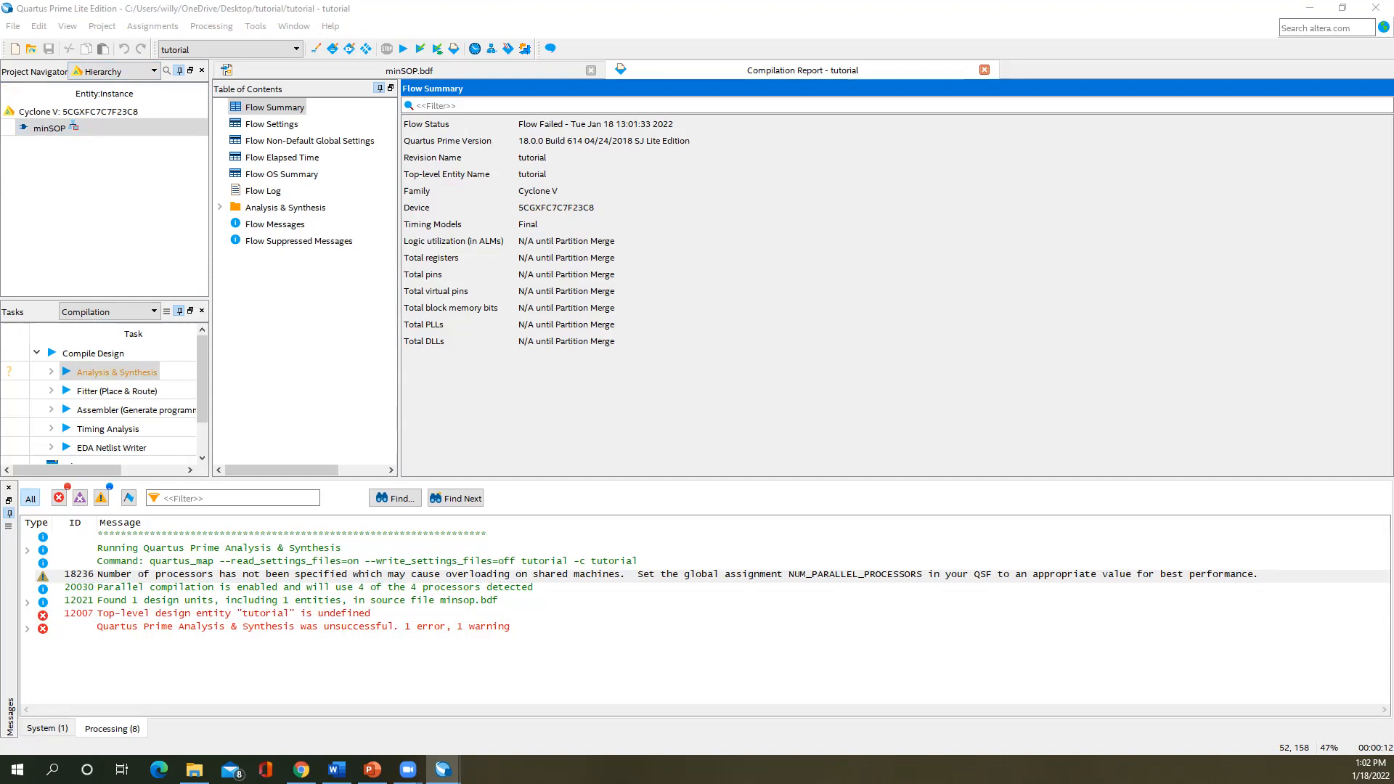
pyautogui.moveTo(399, 222); pyautogui.dragTo(419, 126)
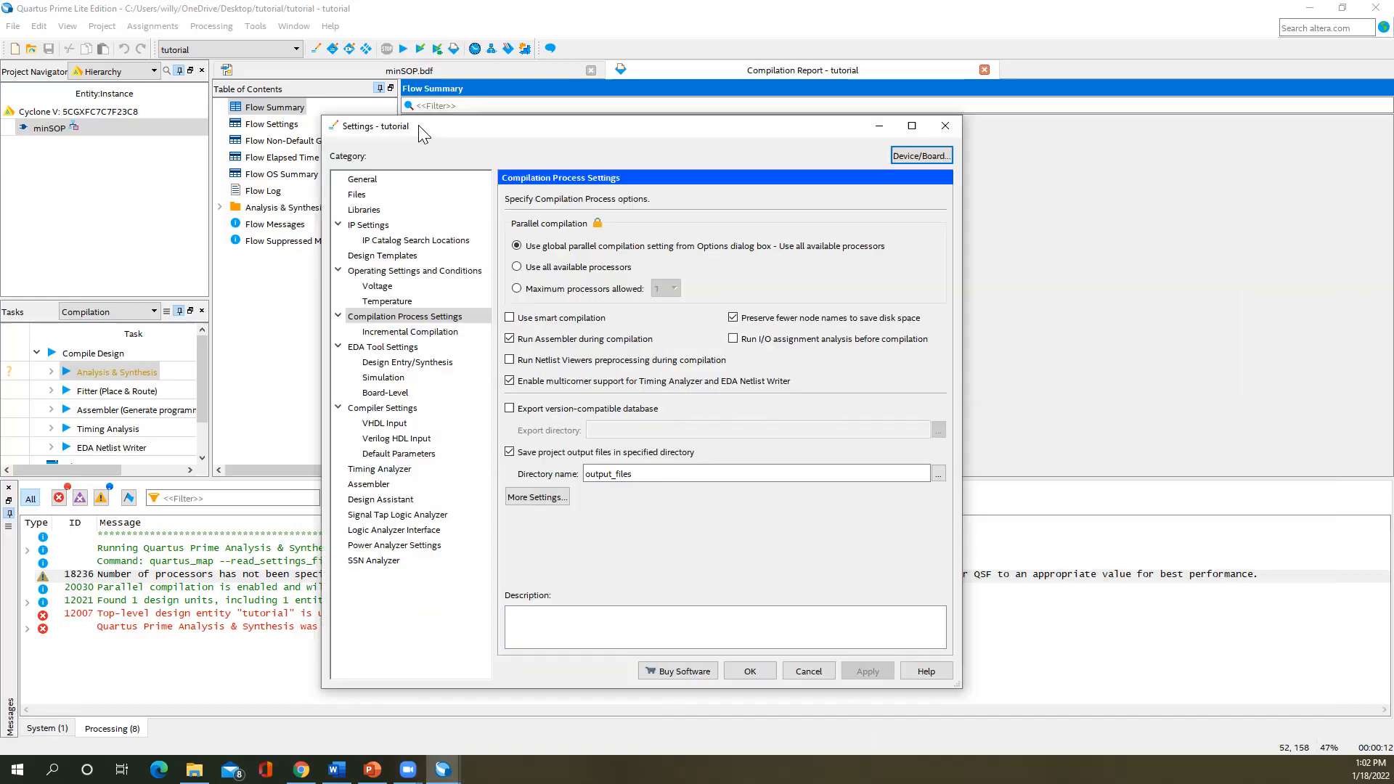
pyautogui.click(912, 125)
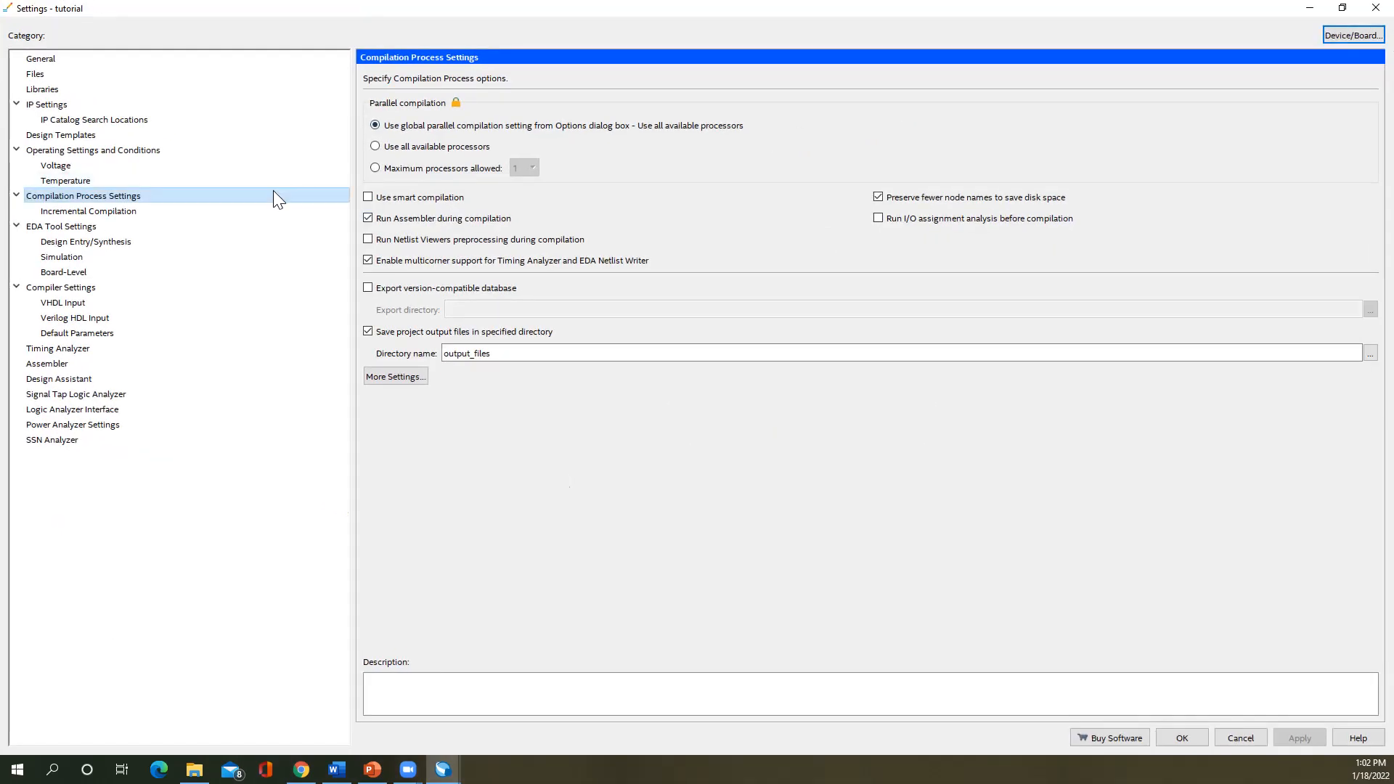
pyautogui.click(44, 61)
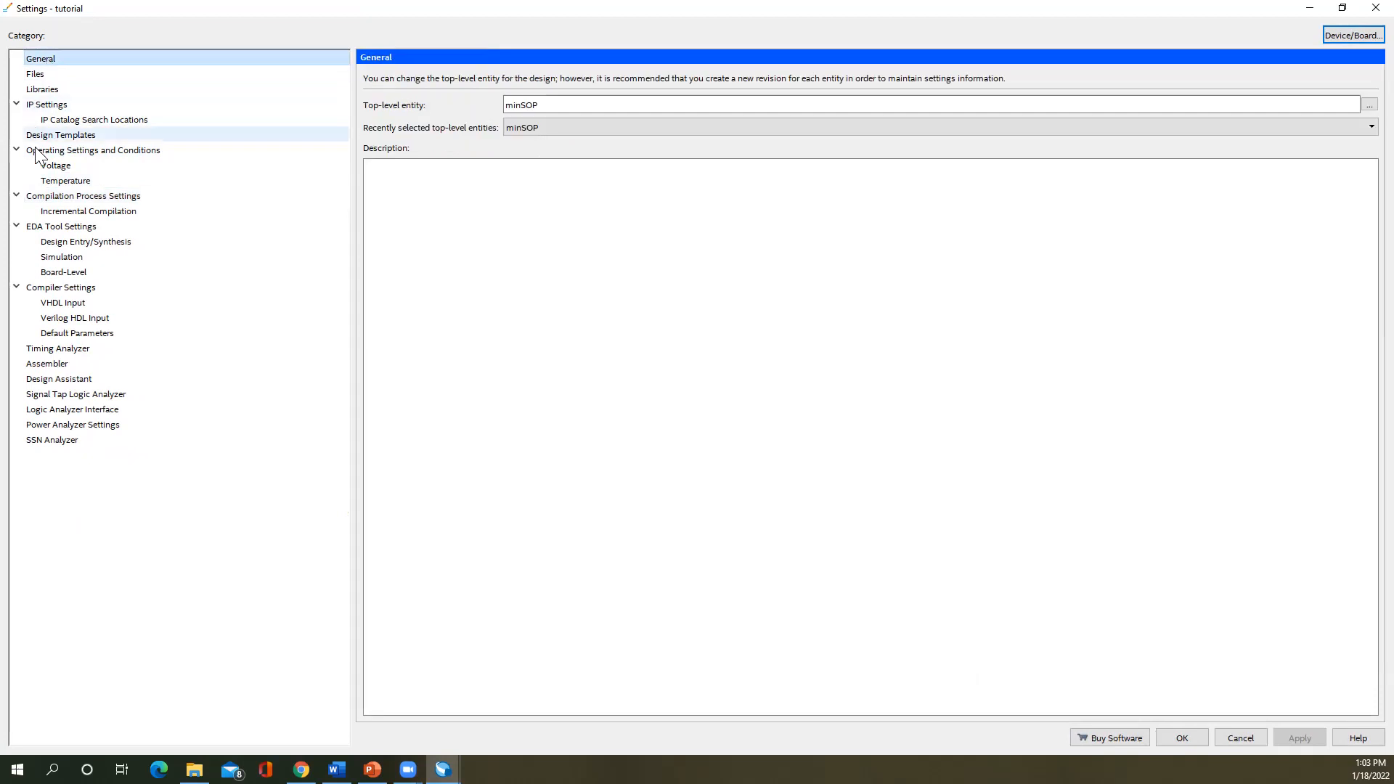
pyautogui.click(65, 197)
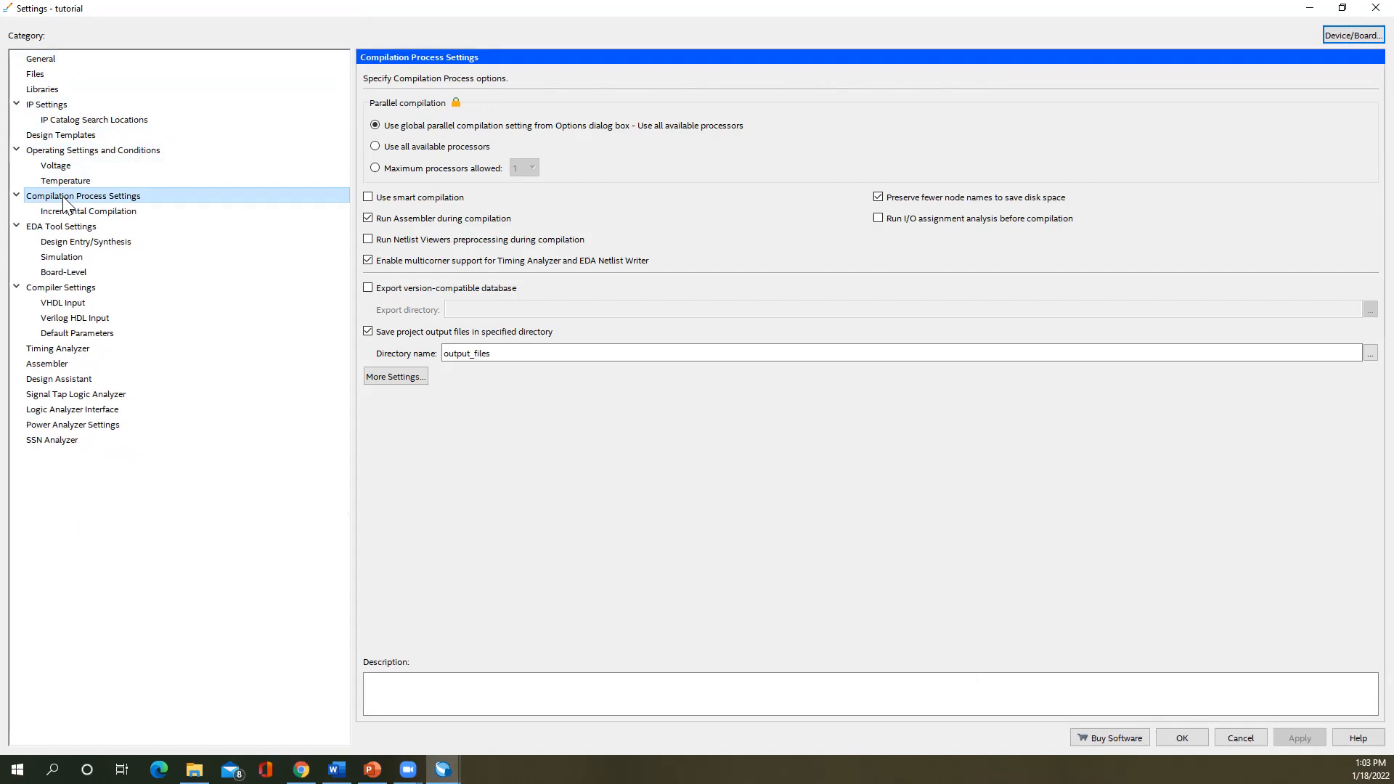
pyautogui.click(375, 147)
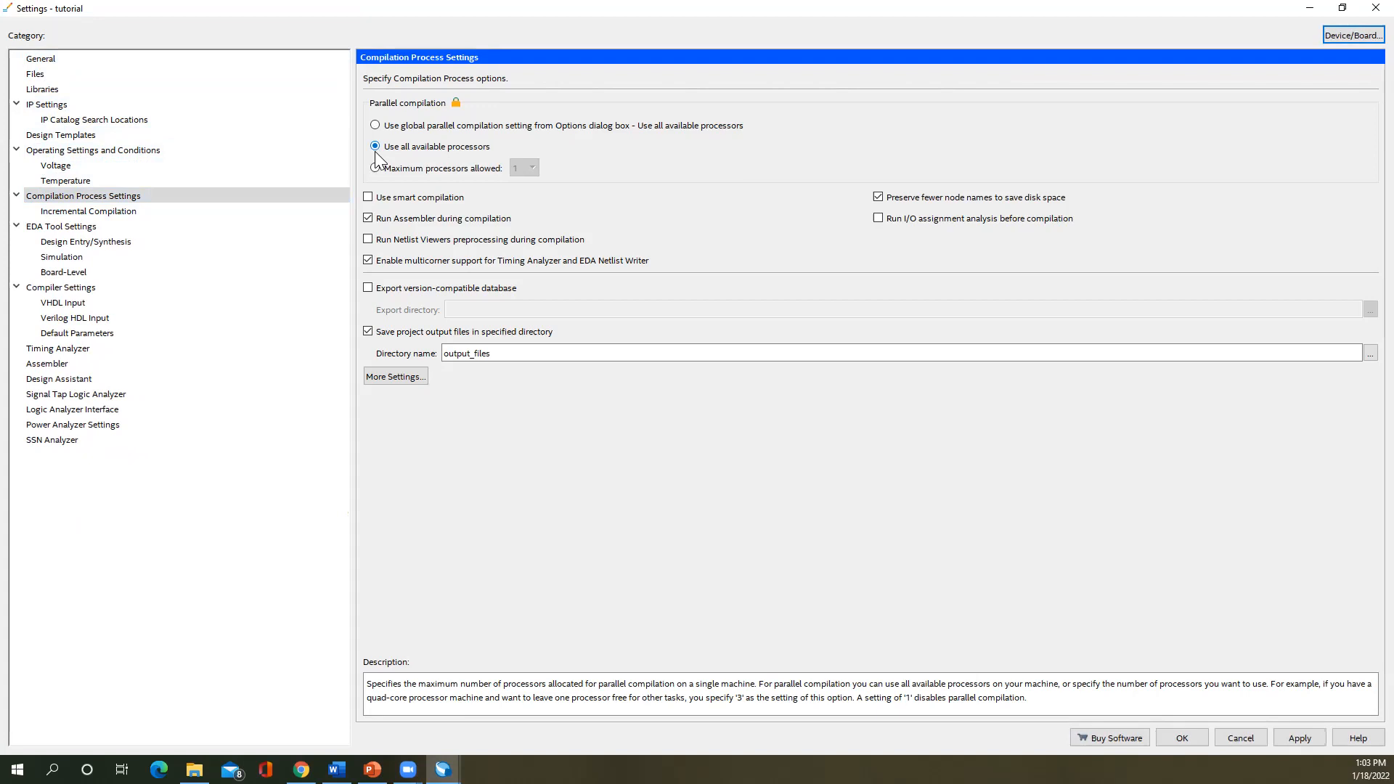
pyautogui.click(1171, 735)
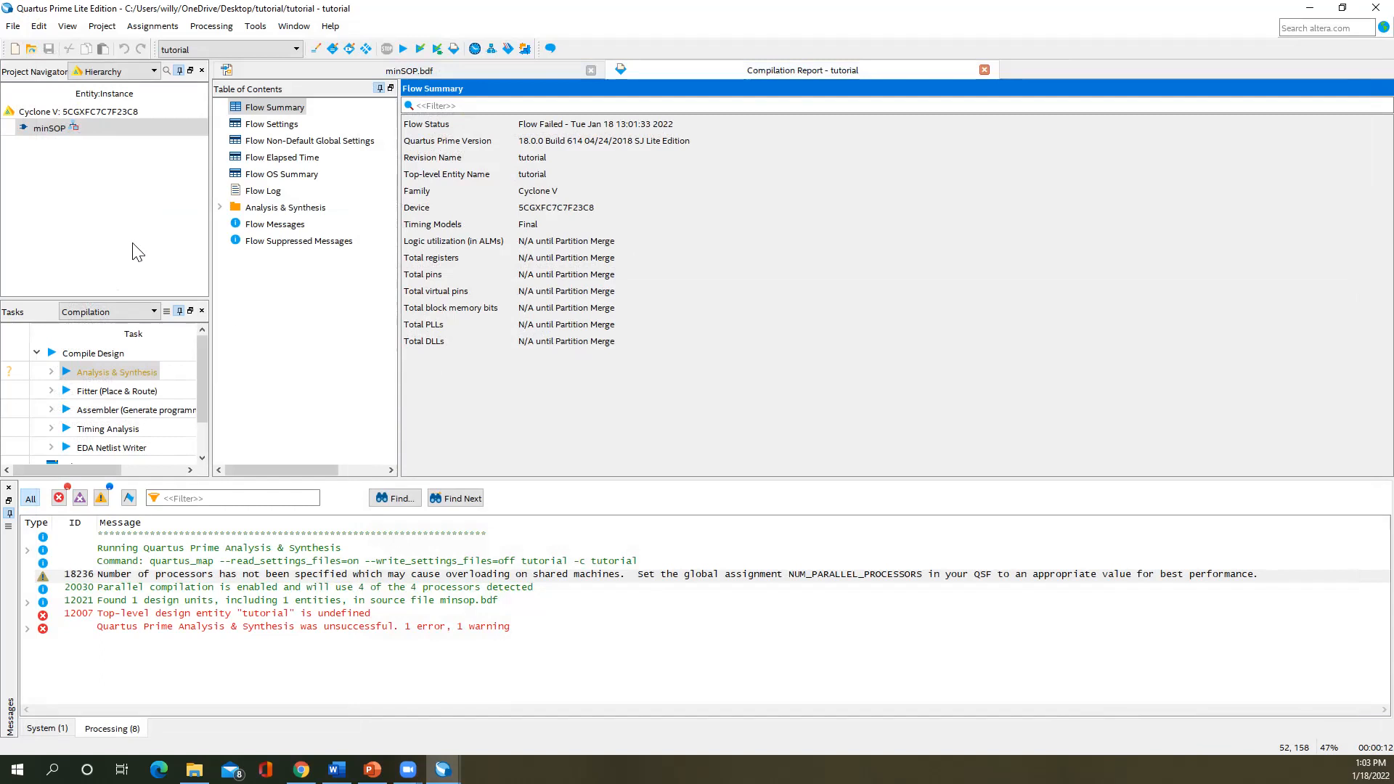
# - Rerun Analysis & Synthesis without saving the changes to Waveform.vwf, and switch to the full-screen Simulation Waveform Editor
pyautogui.doubleClick(116, 372)
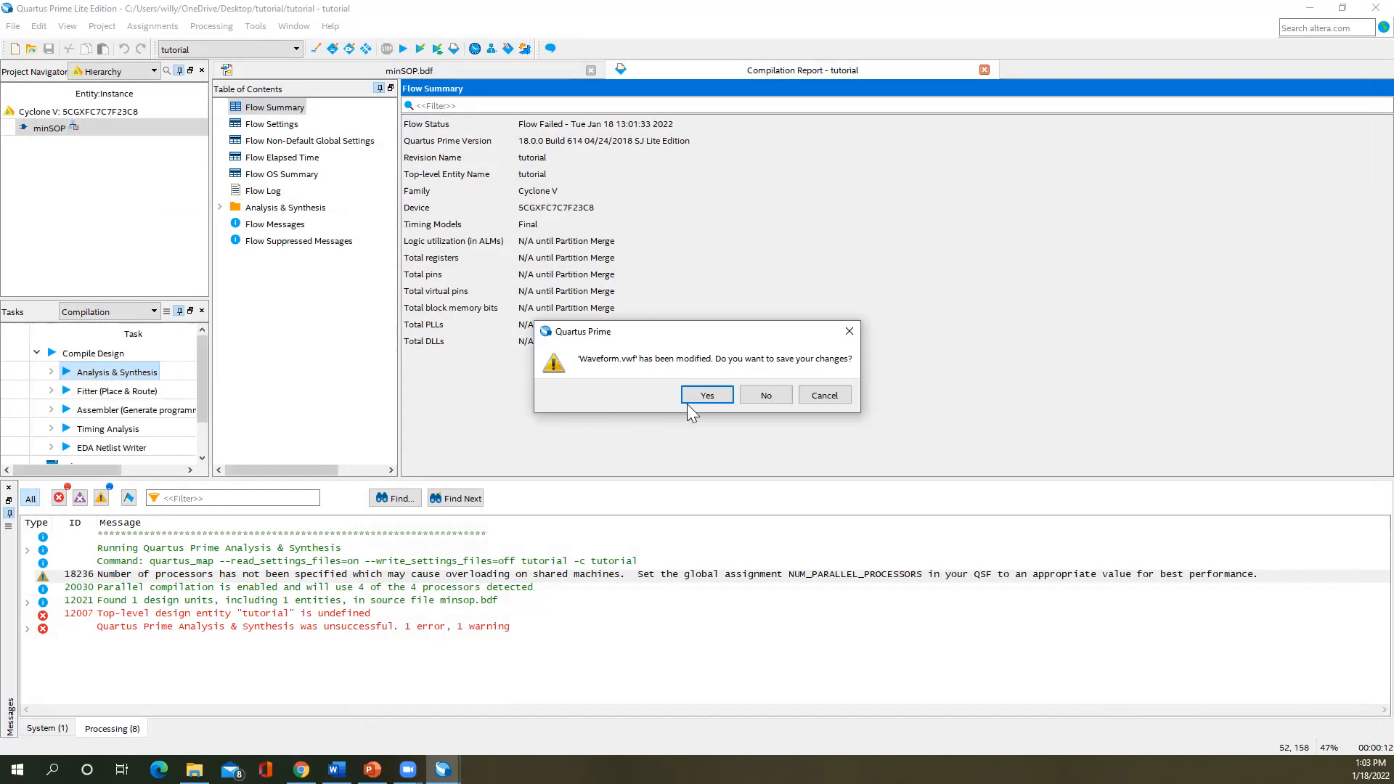
pyautogui.click(772, 396)
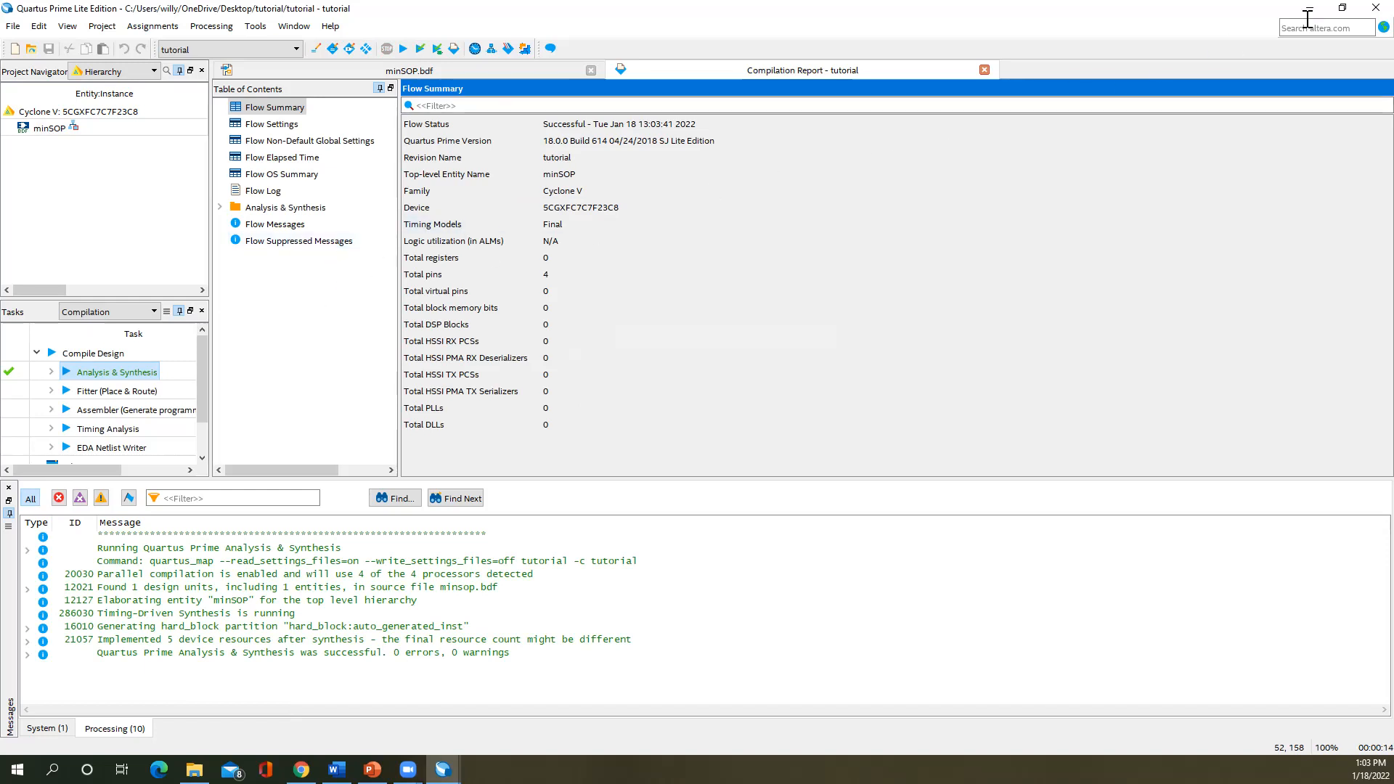
pyautogui.click(1343, 8)
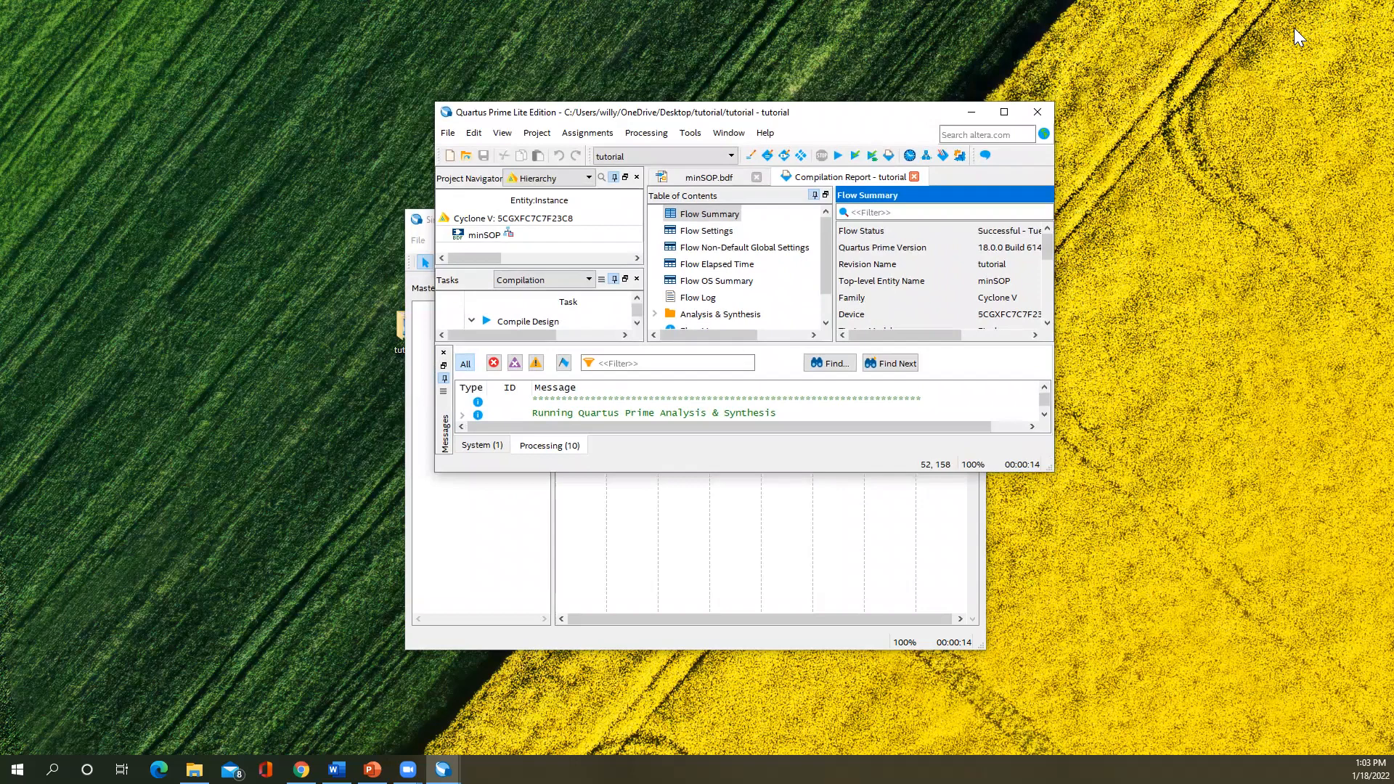
pyautogui.click(971, 112)
pyautogui.click(937, 220)
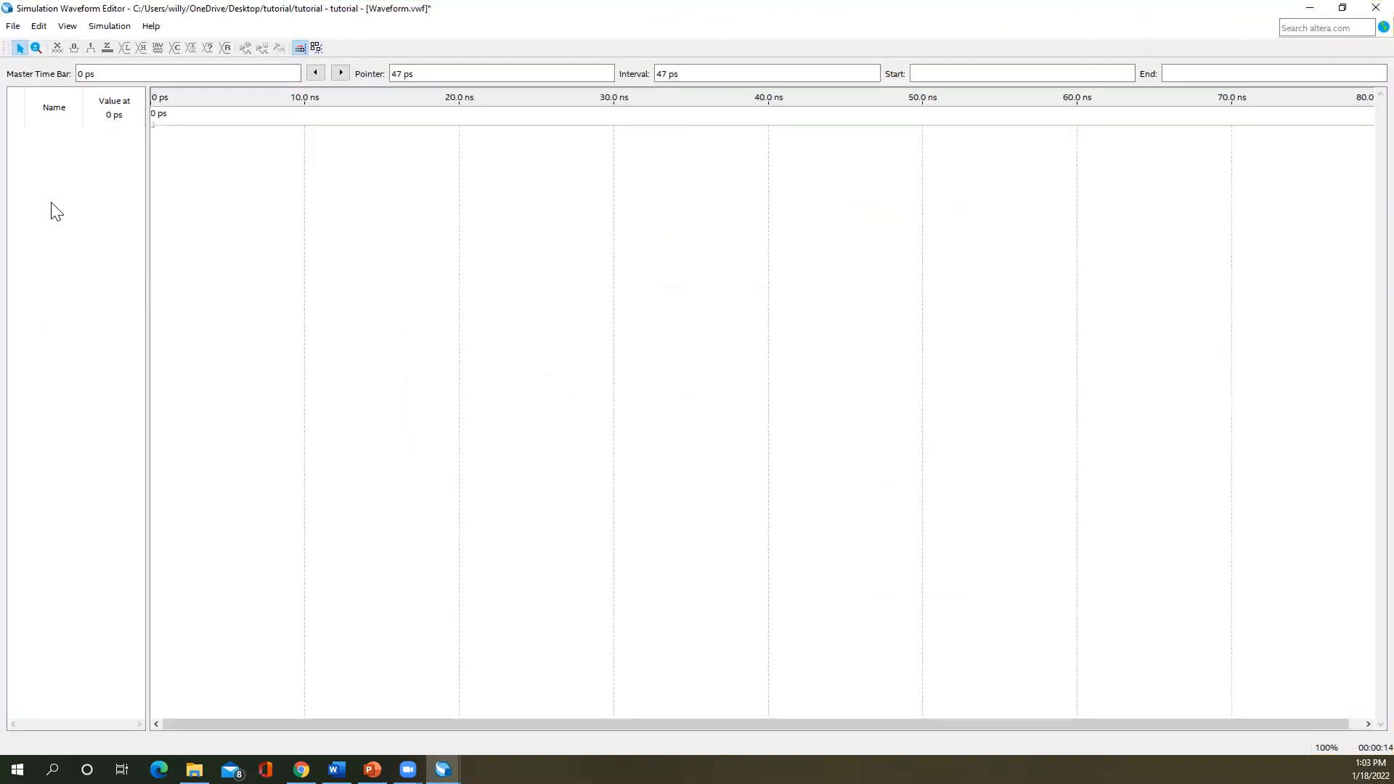
# - Insert all pins found by the Node Finder (A, B, C and MIN_SOP) into the waveform
pyautogui.doubleClick(71, 239)
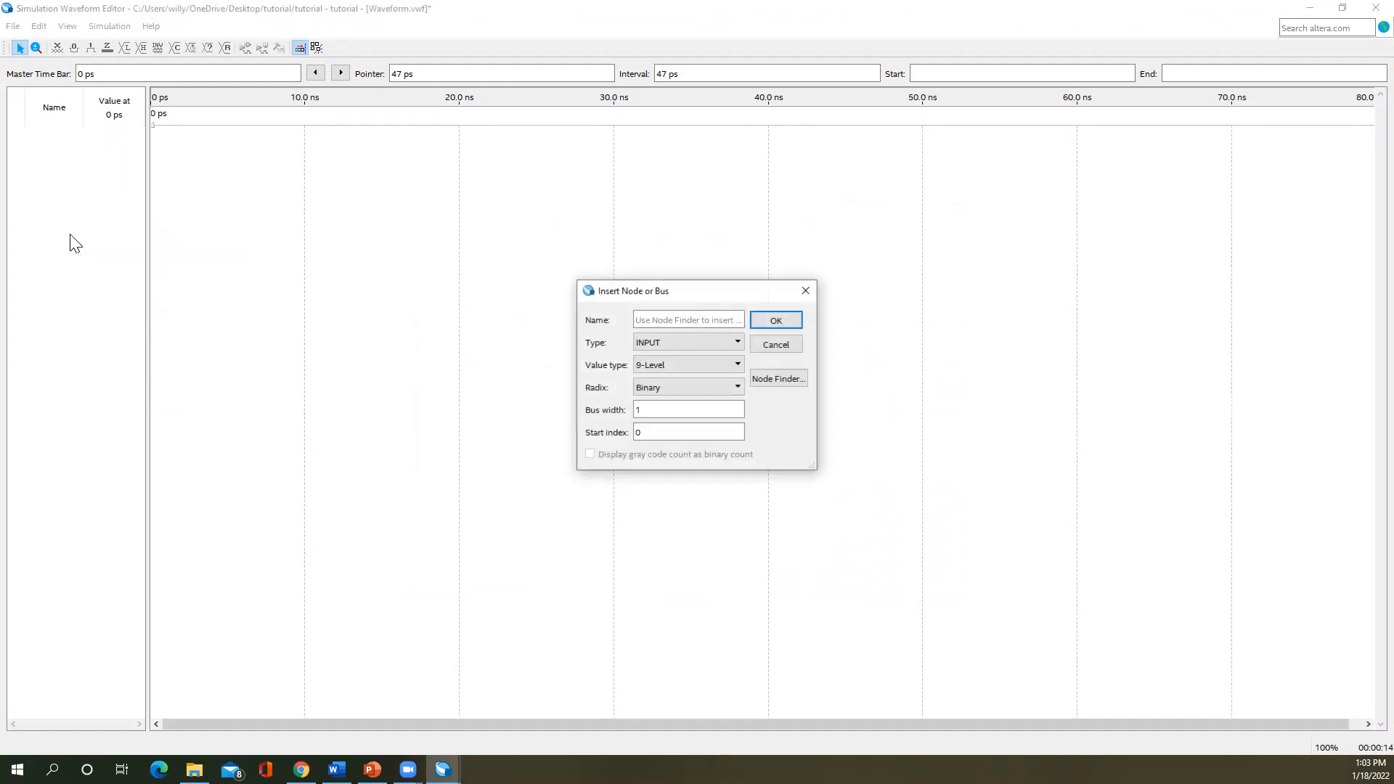
pyautogui.click(768, 378)
pyautogui.click(799, 295)
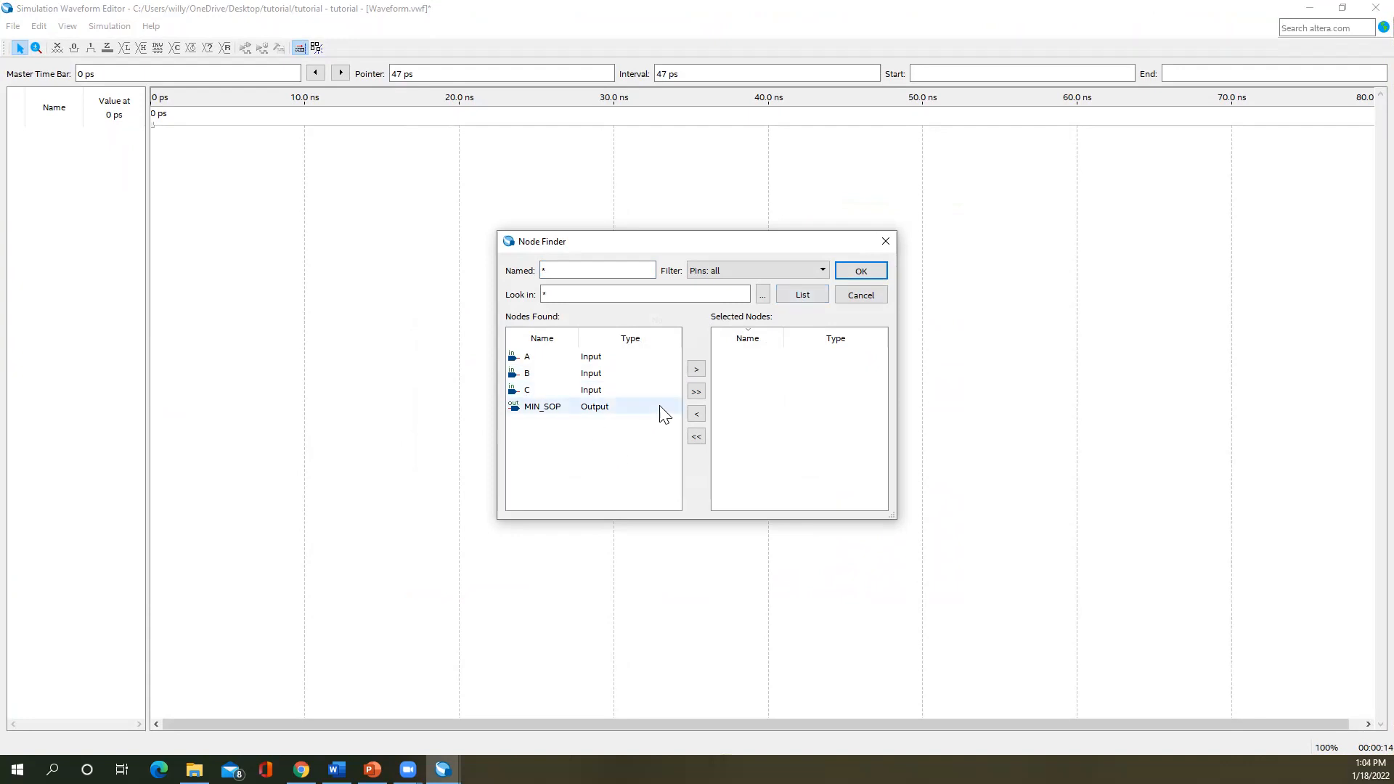
pyautogui.click(696, 393)
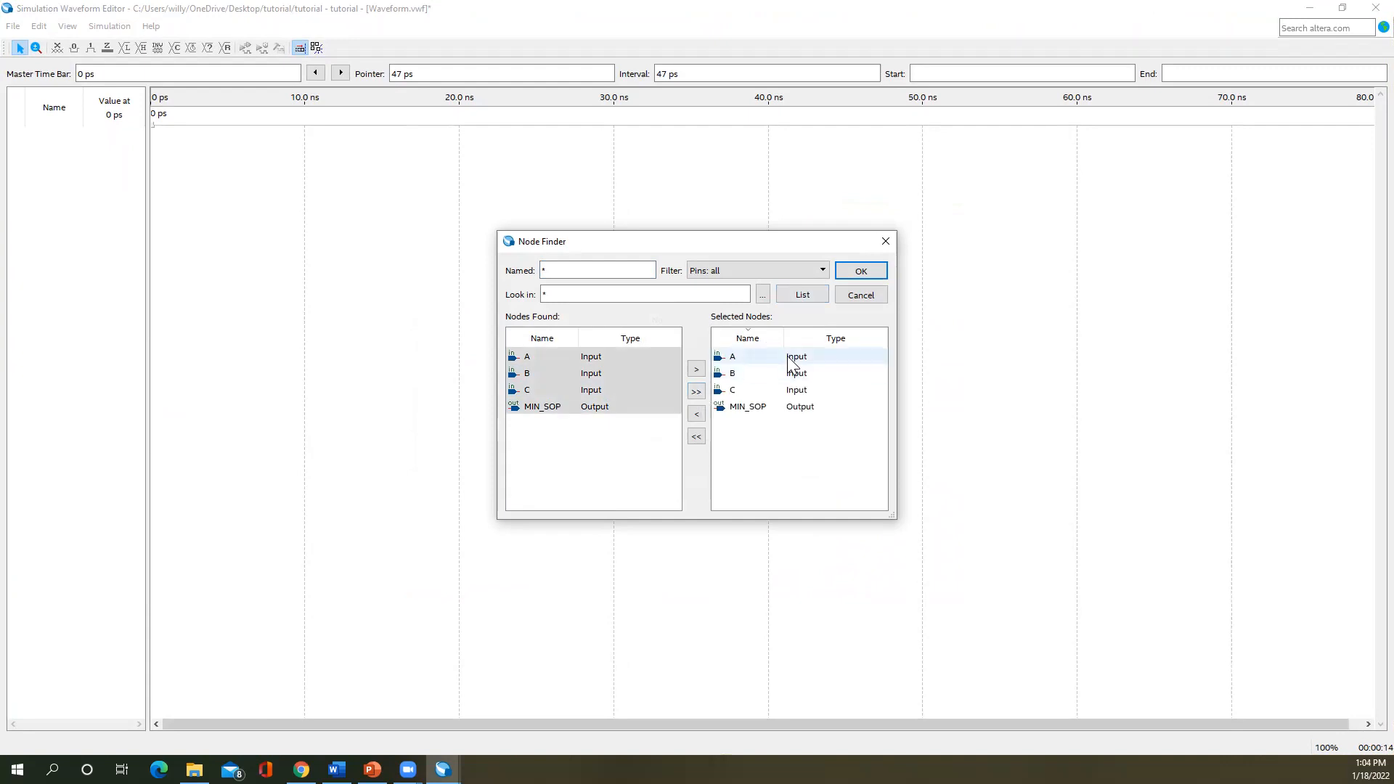
pyautogui.click(870, 271)
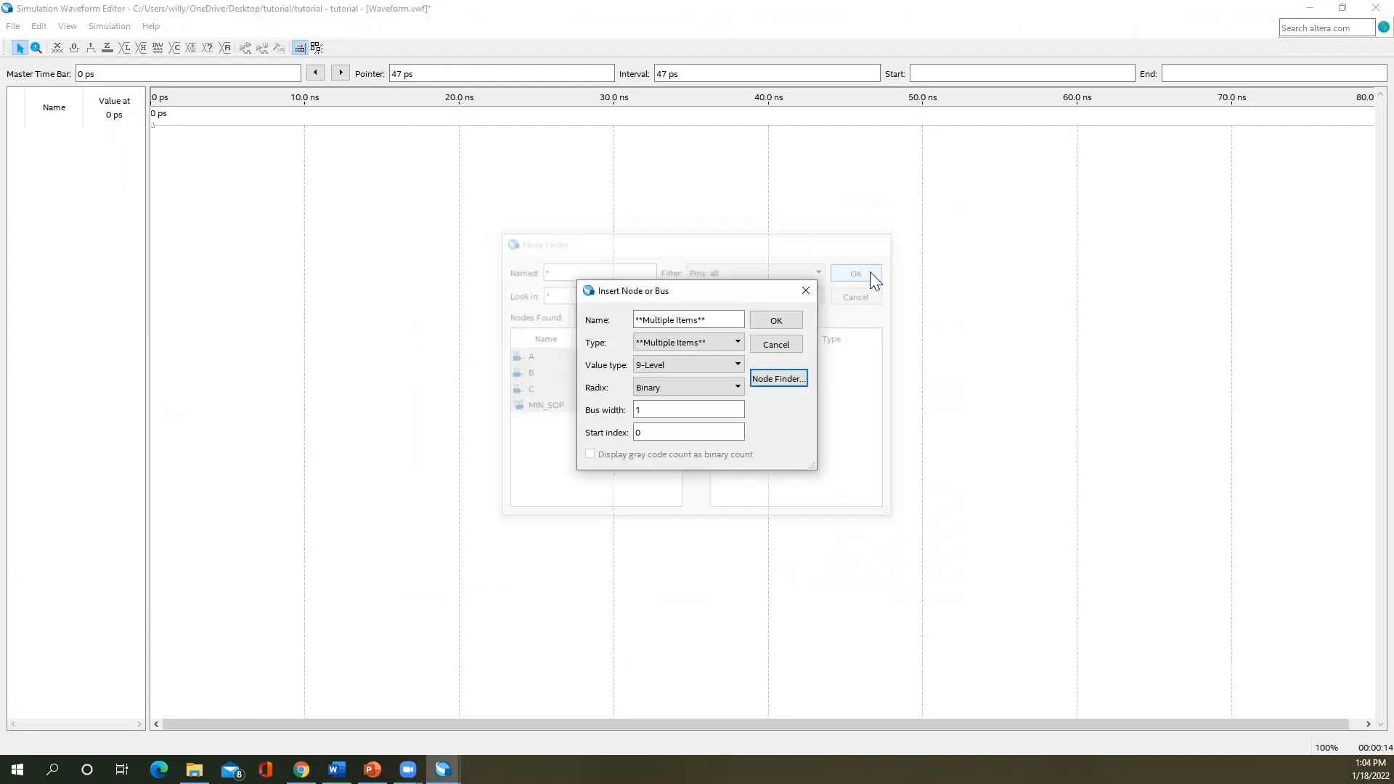
pyautogui.click(787, 321)
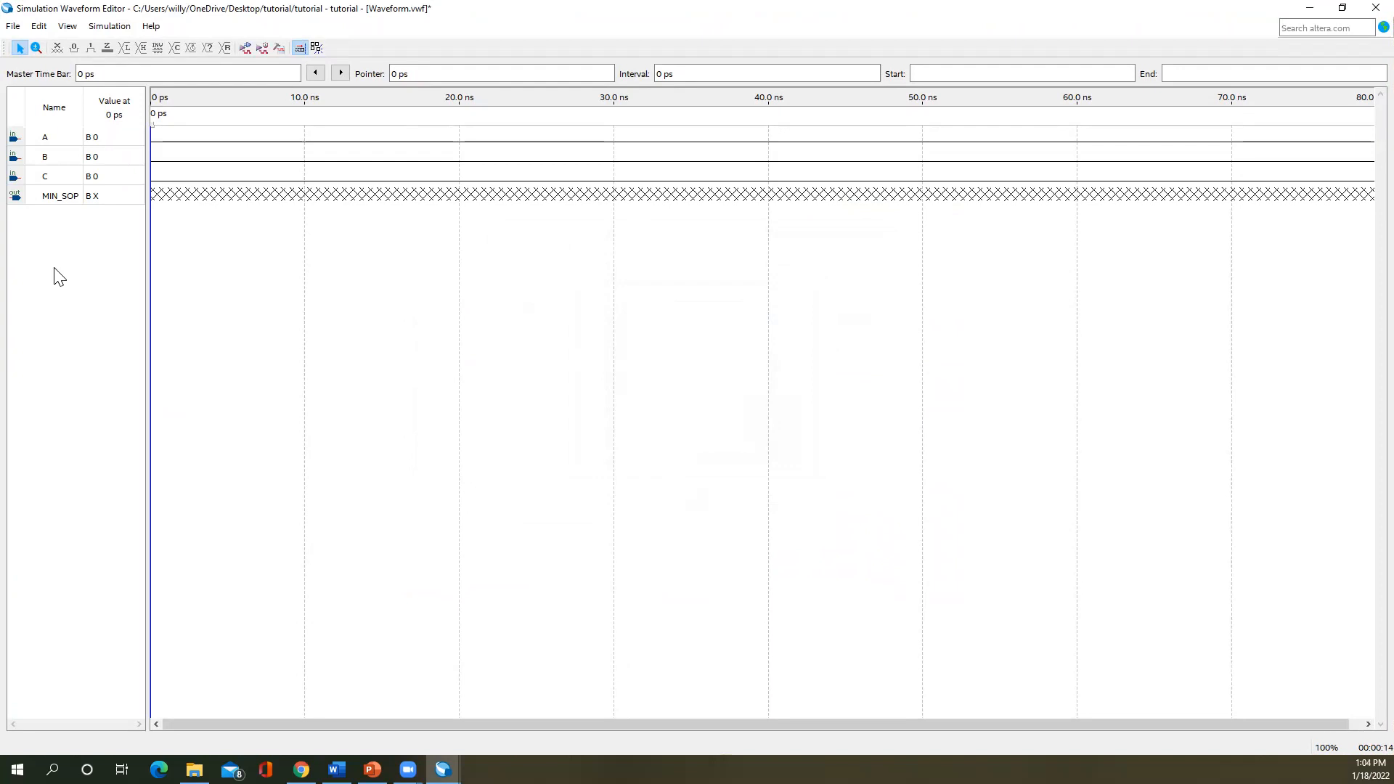
# - Save the waveform as minSOP_sim in the tutorial folder, as a University Program VWF file added to the current project
pyautogui.click(16, 28)
pyautogui.click(35, 102)
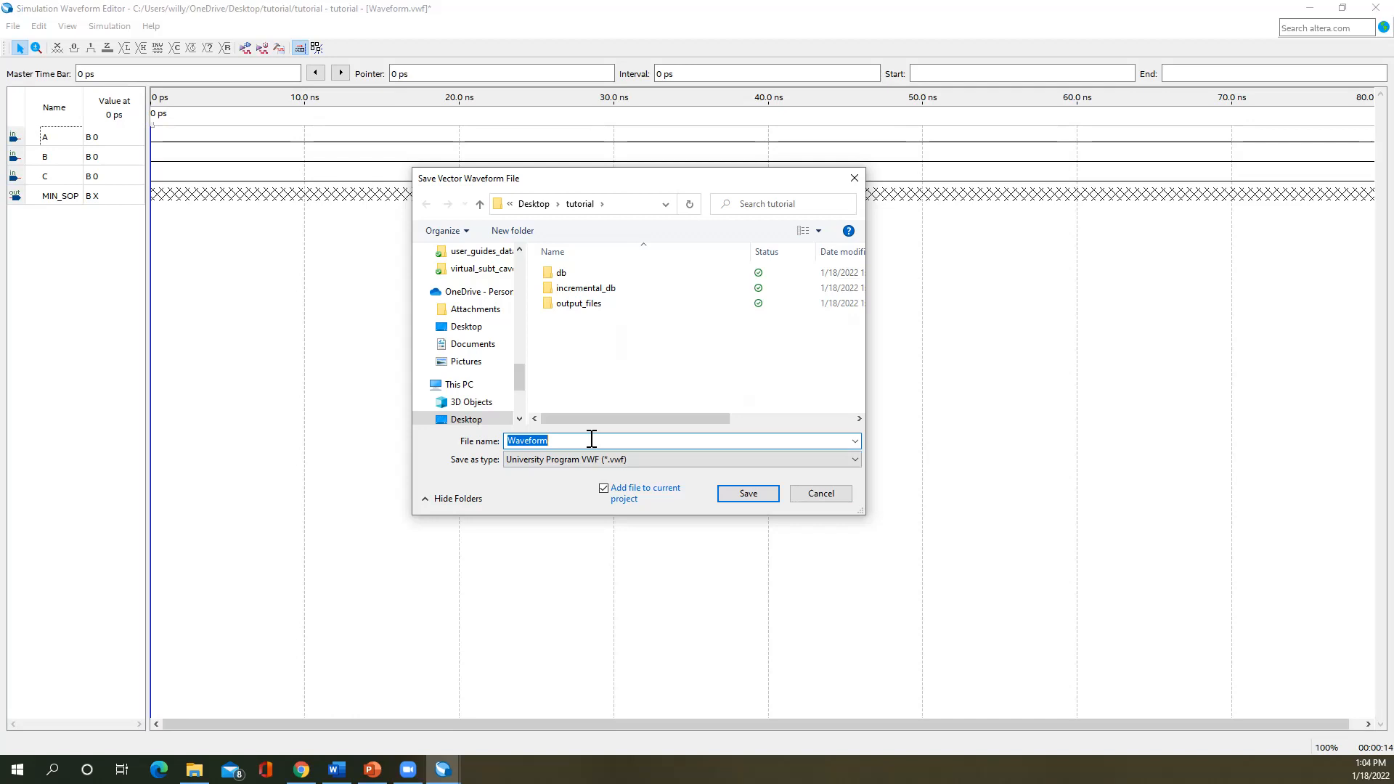
pyautogui.click(591, 438)
pyautogui.press('BackSpace')
pyautogui.press('BackSpace')
pyautogui.press('BackSpace')
pyautogui.press('BackSpace')
pyautogui.press('BackSpace')
pyautogui.press('BackSpace')
pyautogui.press('BackSpace')
pyautogui.press('BackSpace')
pyautogui.write('minS')
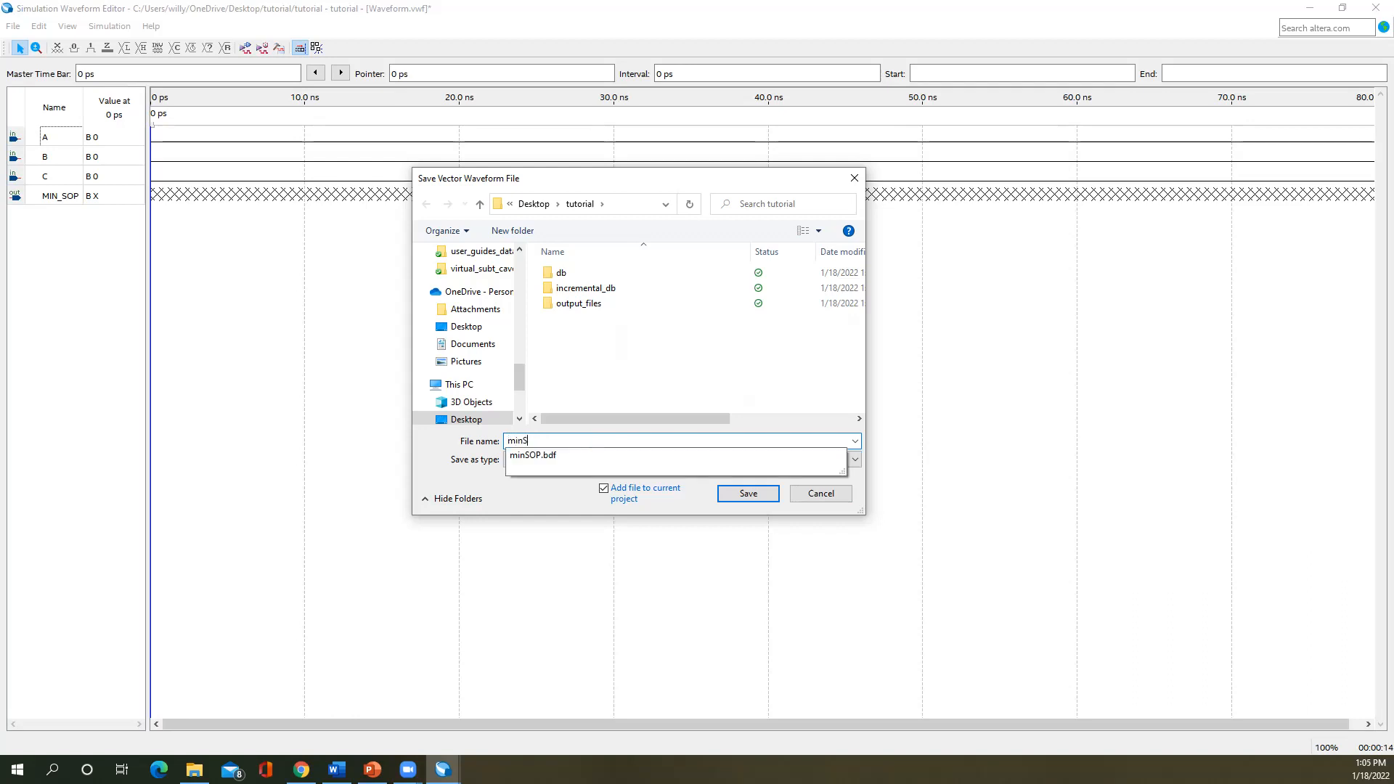
pyautogui.write('OP_sim')
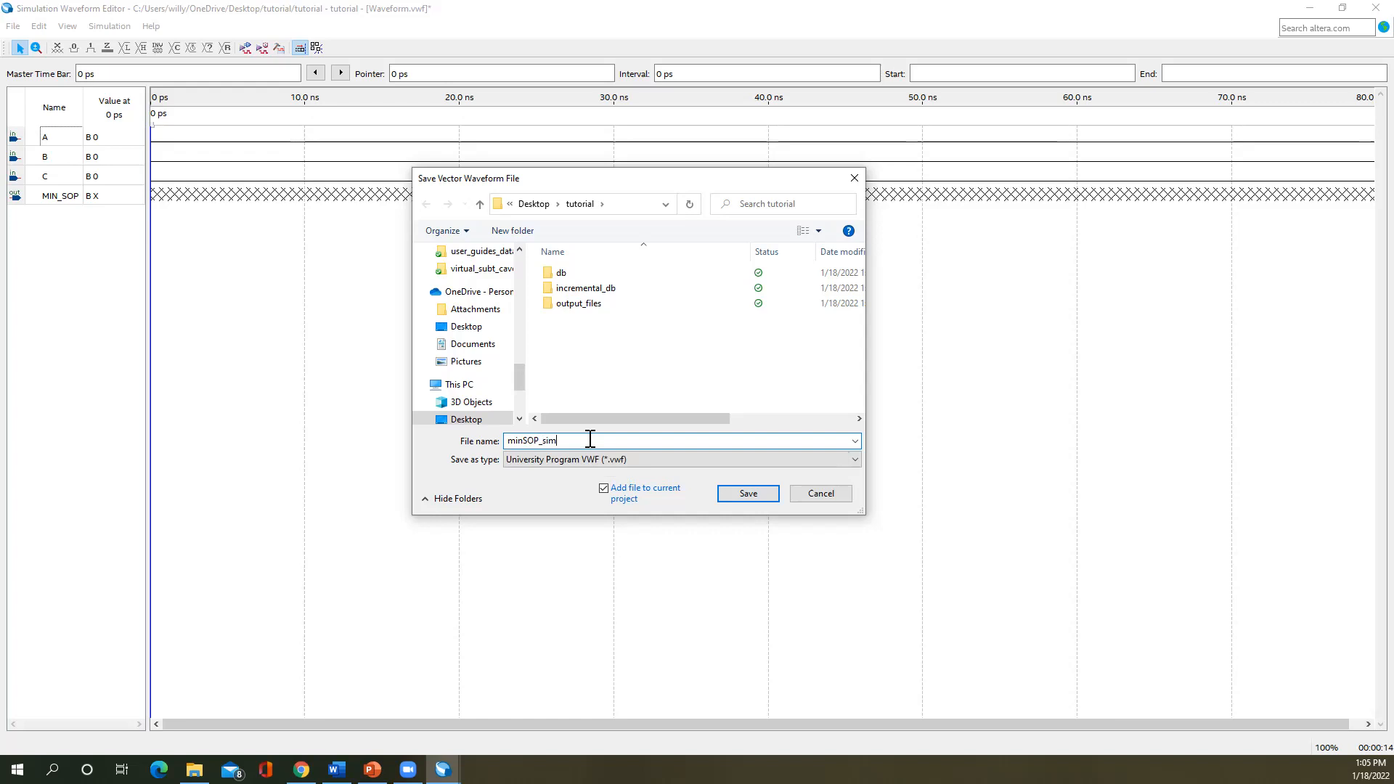
pyautogui.click(723, 494)
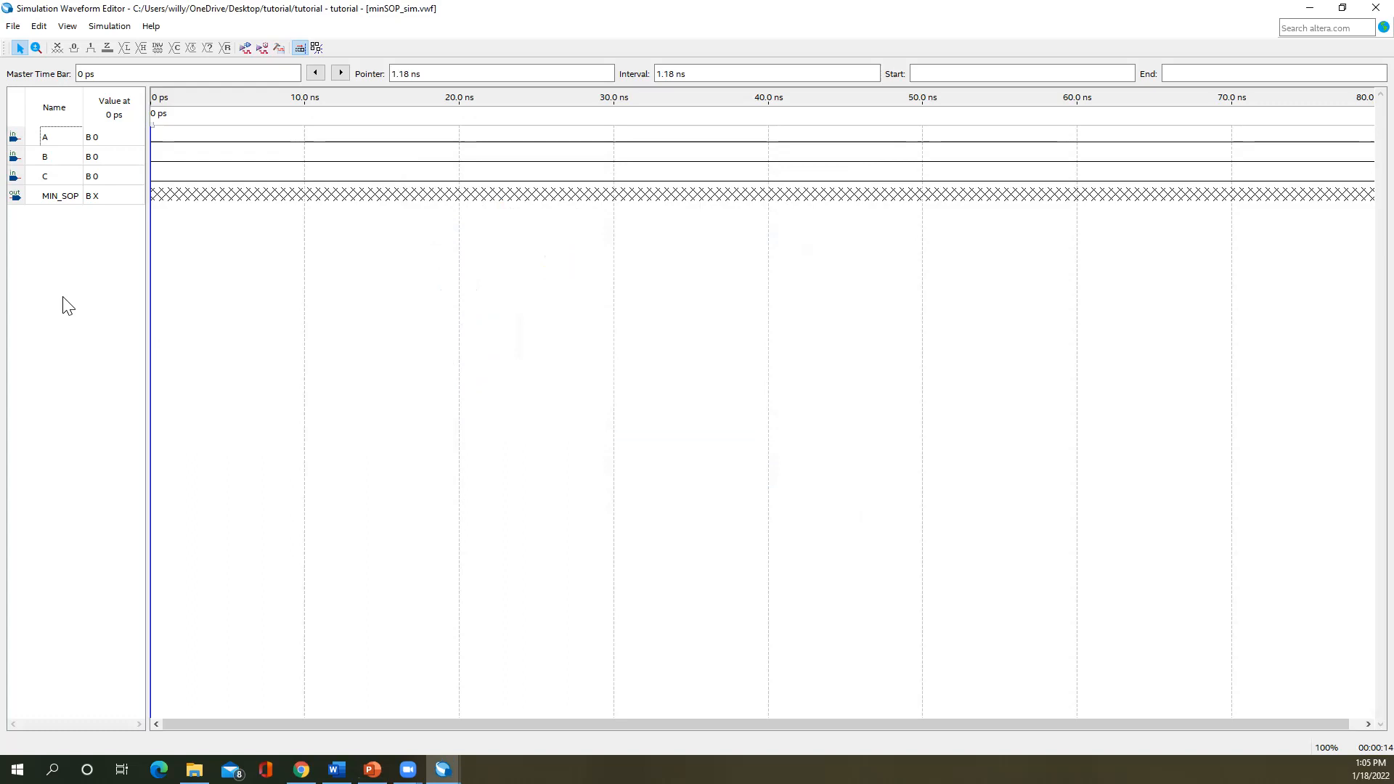
# - Group the A, B and C signals under the name input
pyautogui.click(67, 141)
pyautogui.keyDown('shift'); pyautogui.click(65, 175); pyautogui.keyUp('shift')
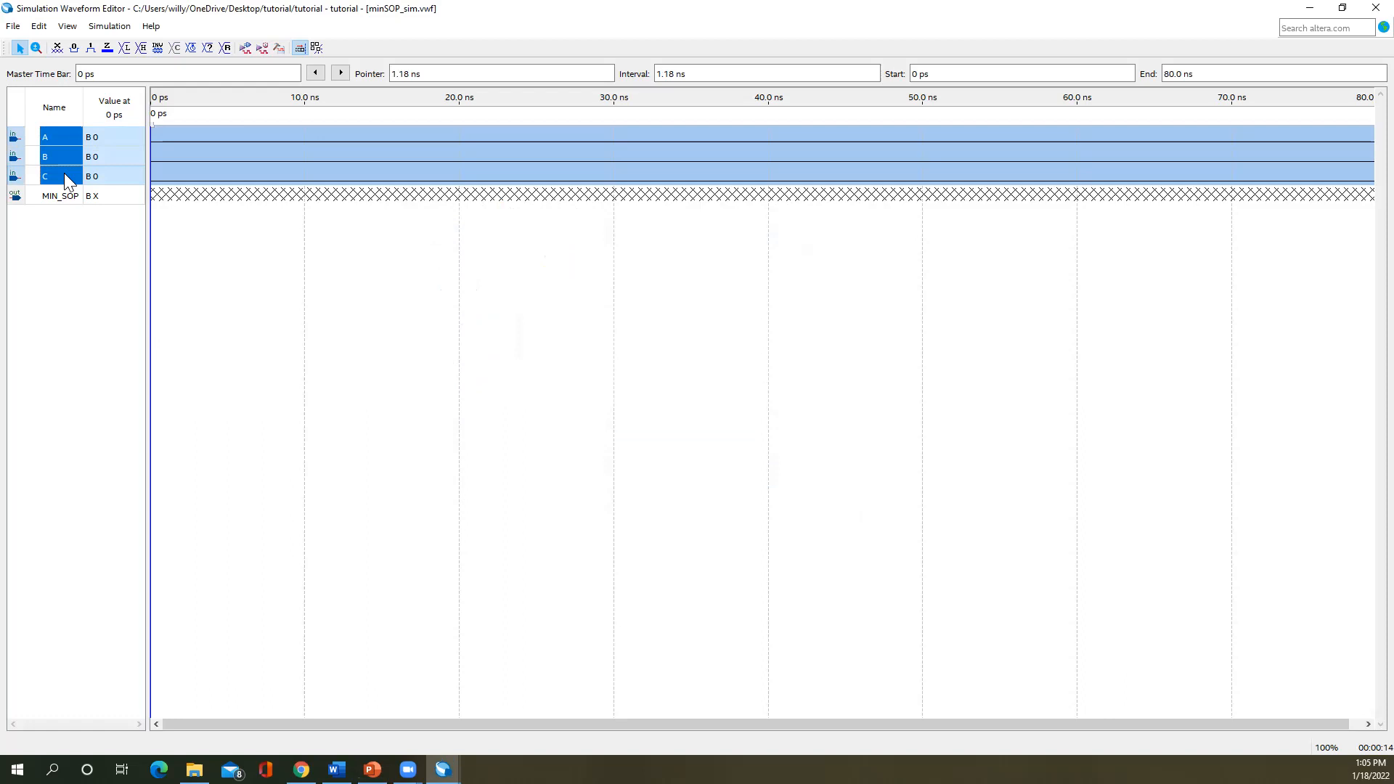
pyautogui.rightClick(65, 175)
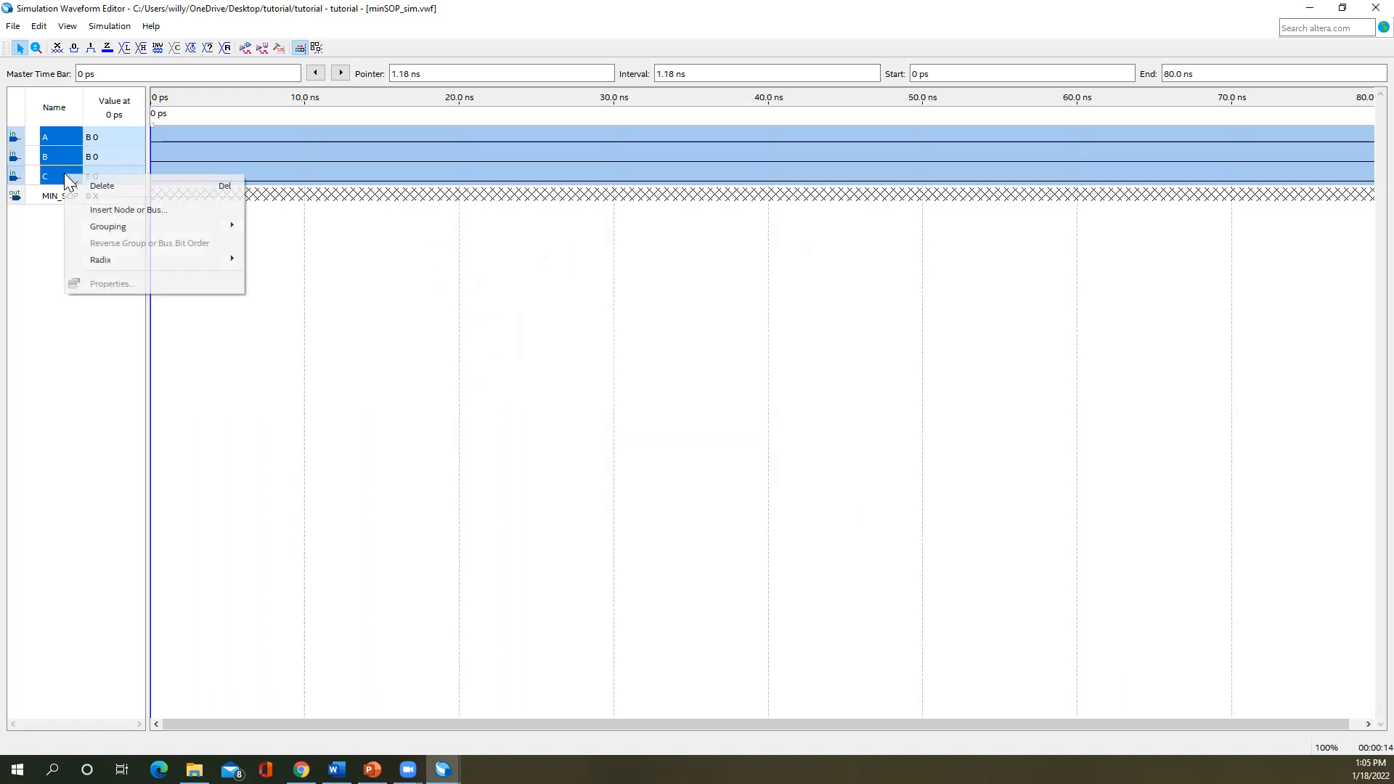
pyautogui.moveTo(114, 228)
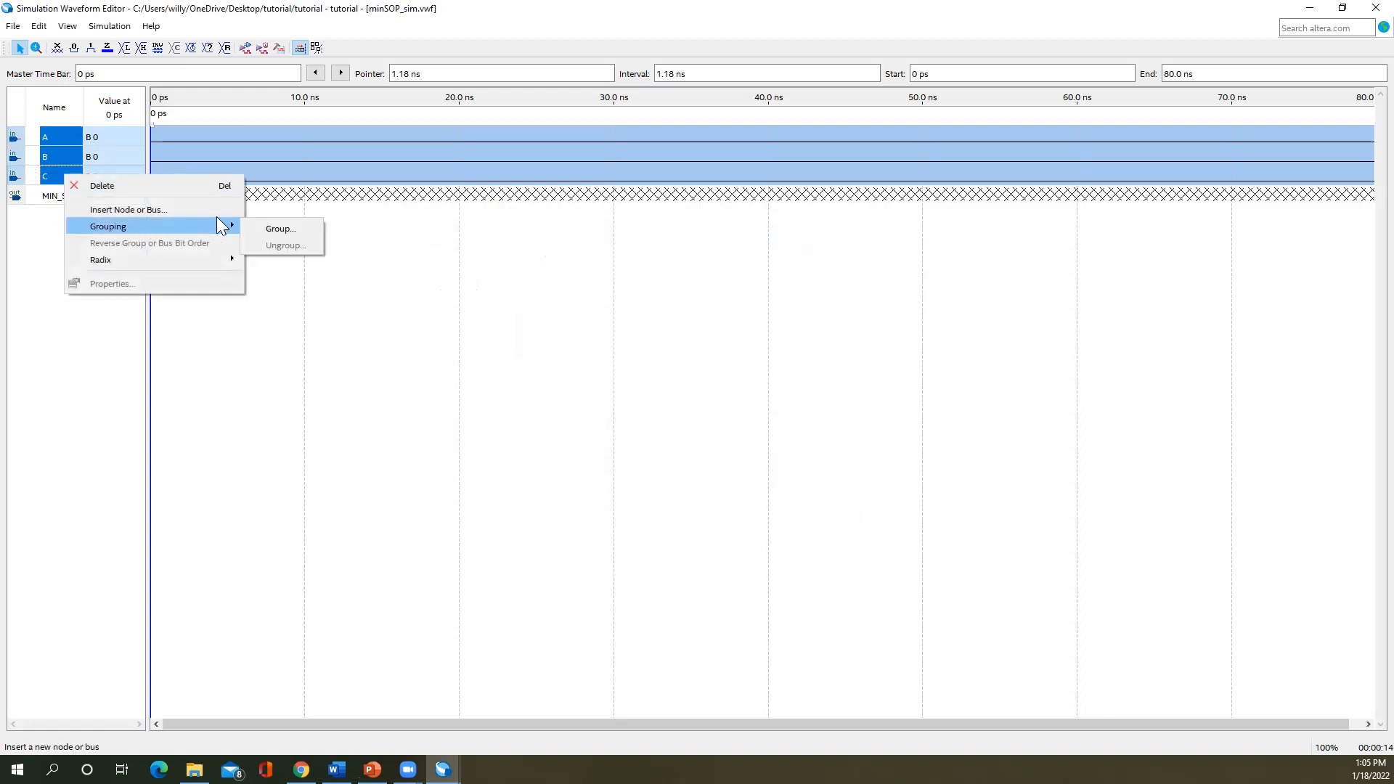
pyautogui.click(260, 225)
pyautogui.write('input')
pyautogui.press('Return')
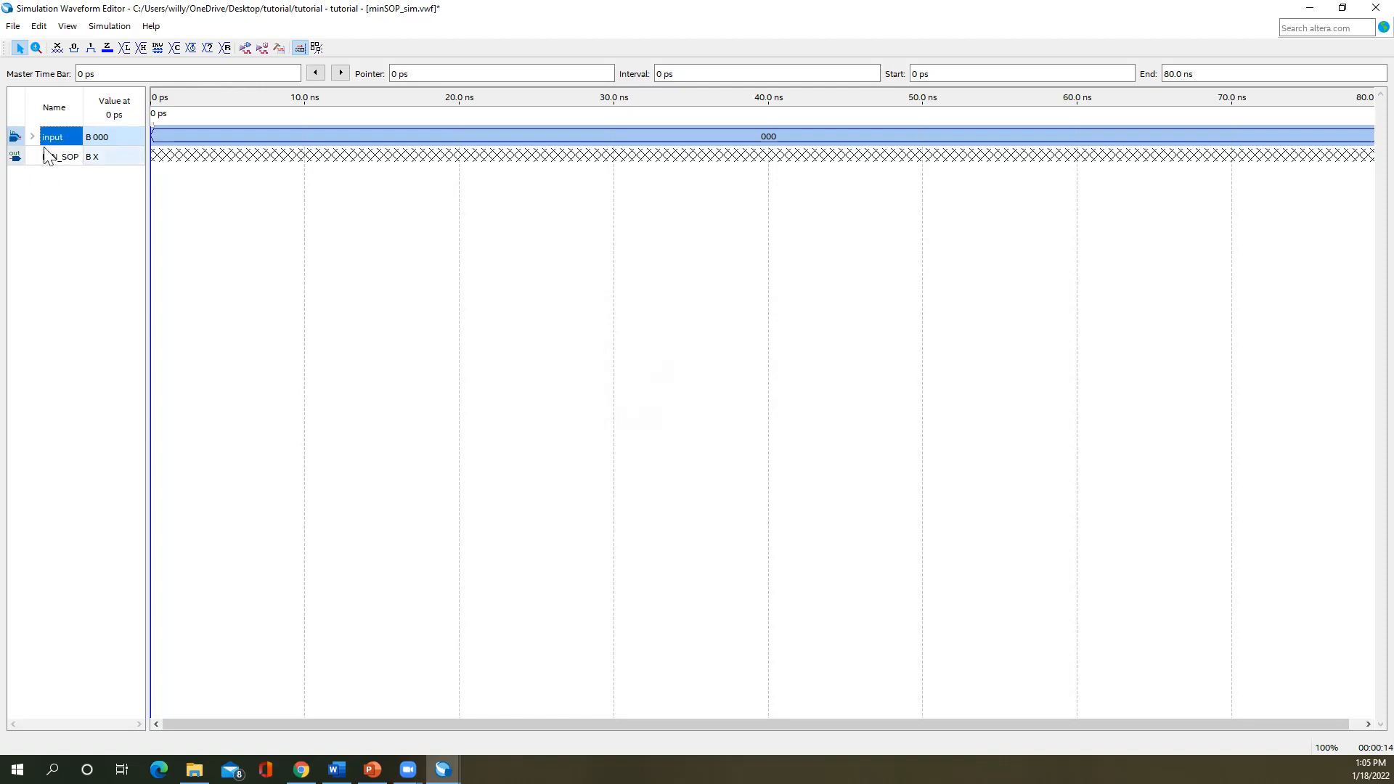
# - Assign a binary count to the input group, starting at 000, incrementing by 1 every 10.0 ns
pyautogui.click(177, 51)
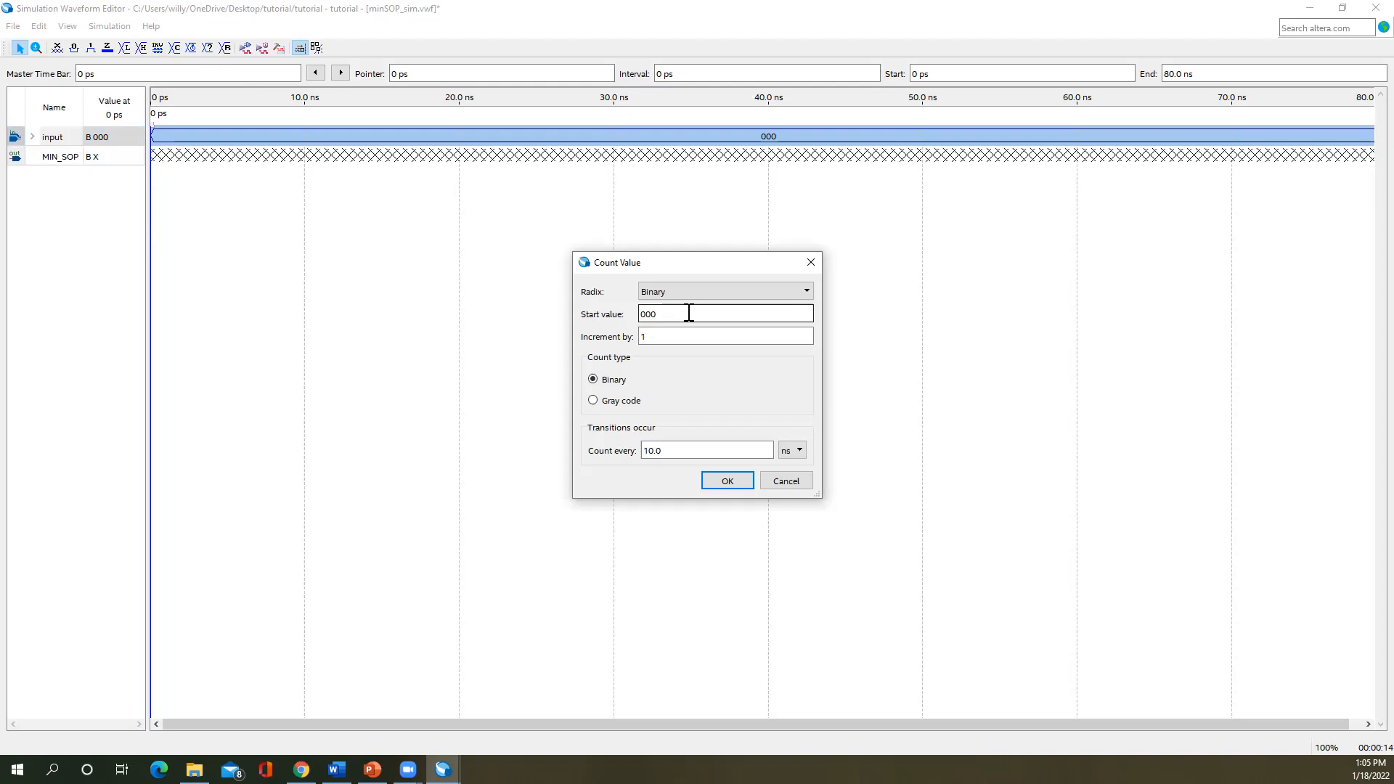
pyautogui.click(666, 339)
pyautogui.click(727, 476)
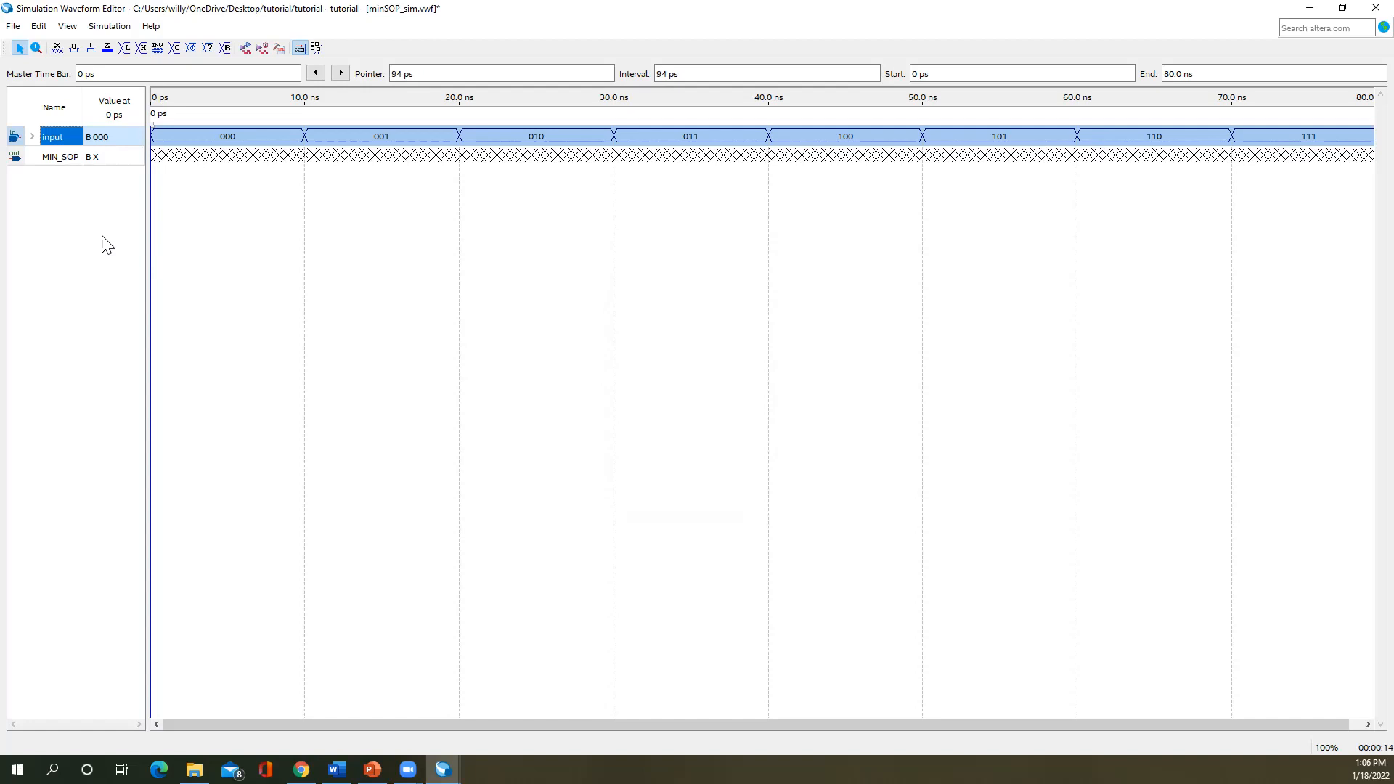
# - Run the functional simulation, saving the changes to minSOP_sim.vwf, and close the simulation progress report
pyautogui.click(244, 50)
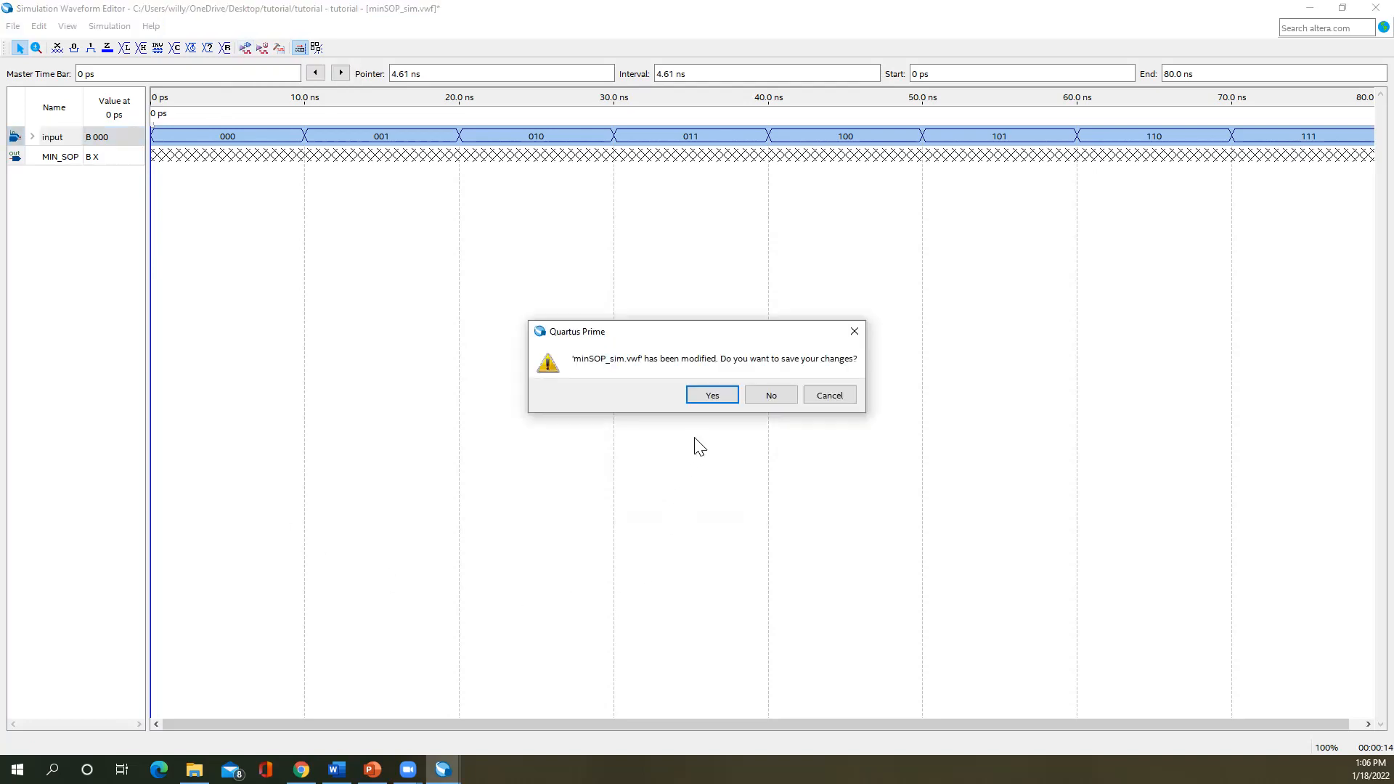
pyautogui.click(710, 396)
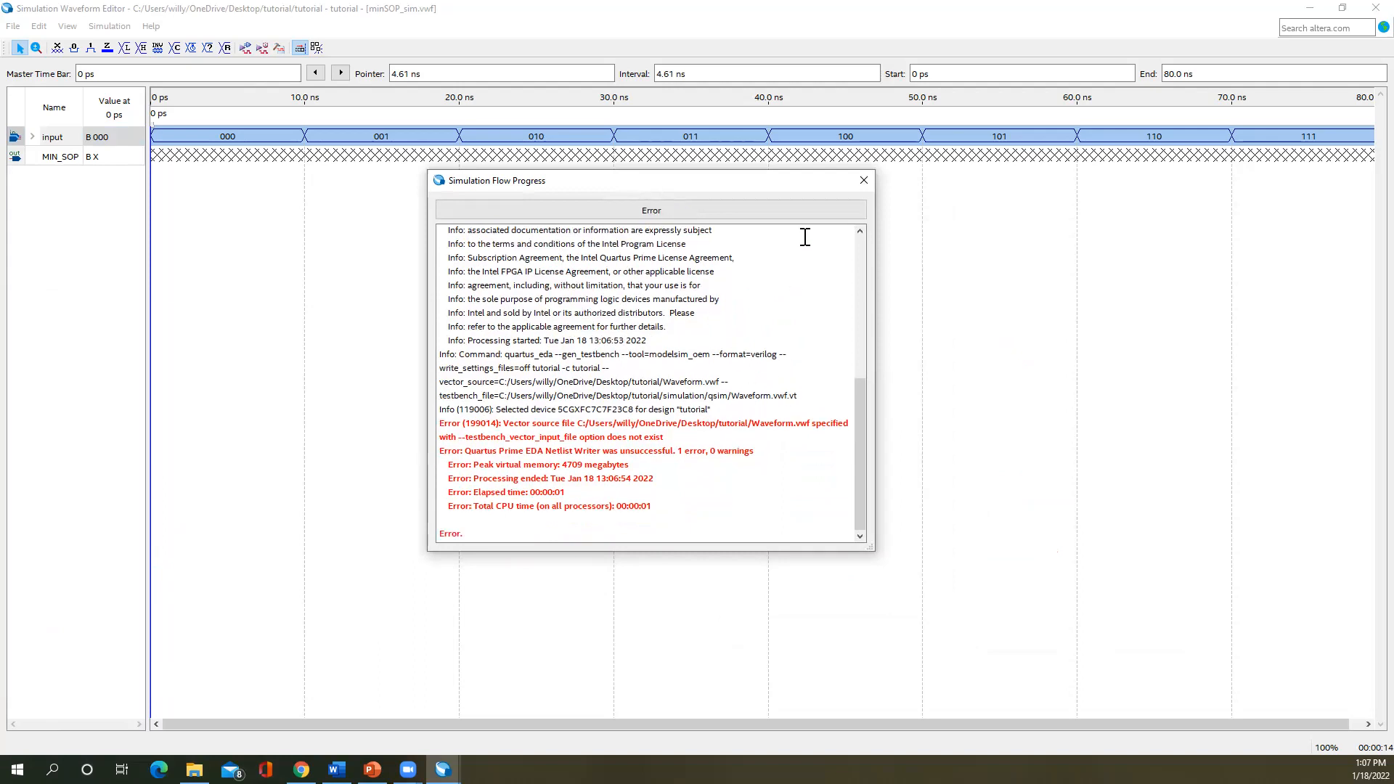
pyautogui.click(864, 180)
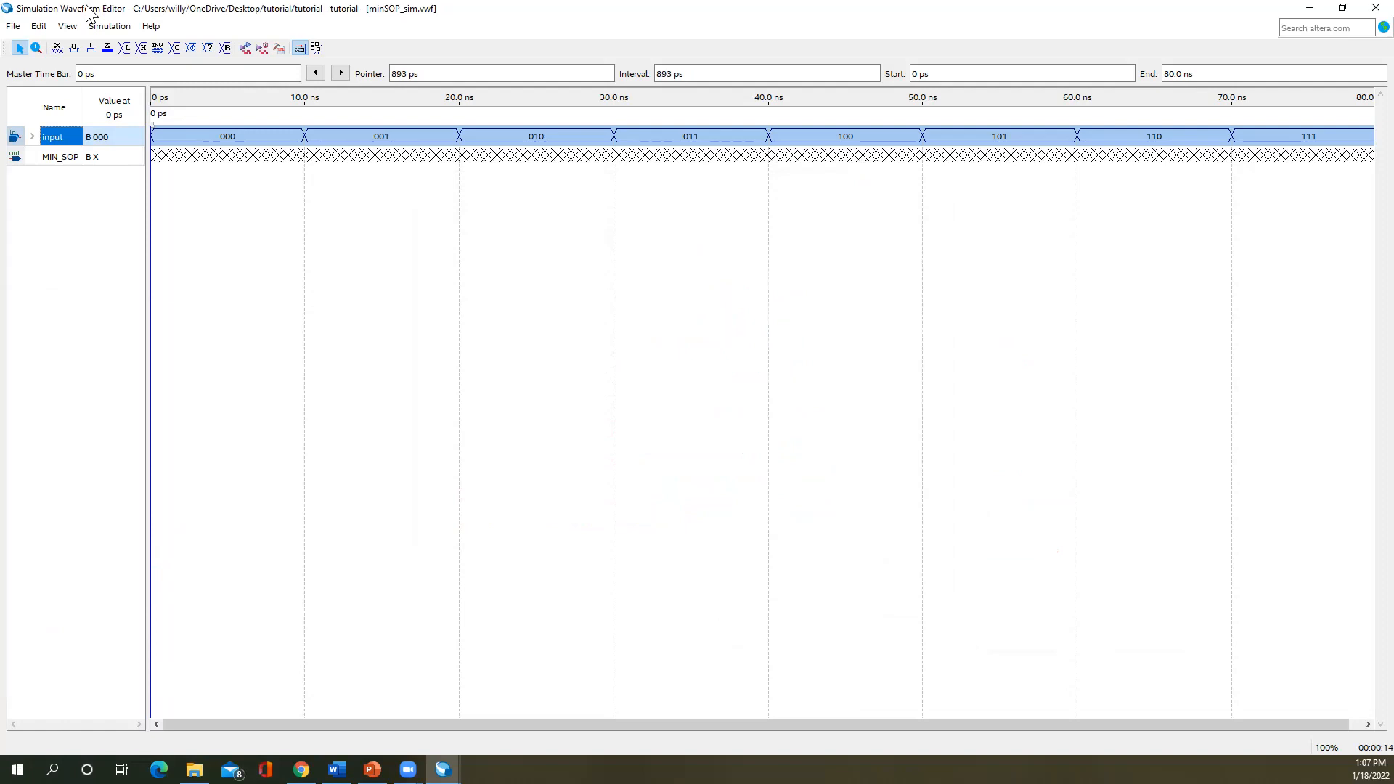
# - In the functional simulation settings, change Waveform.vwf.vt to minSOP_sim.vwf.vt in the ModelSim script's vlog line
pyautogui.click(108, 26)
pyautogui.click(117, 46)
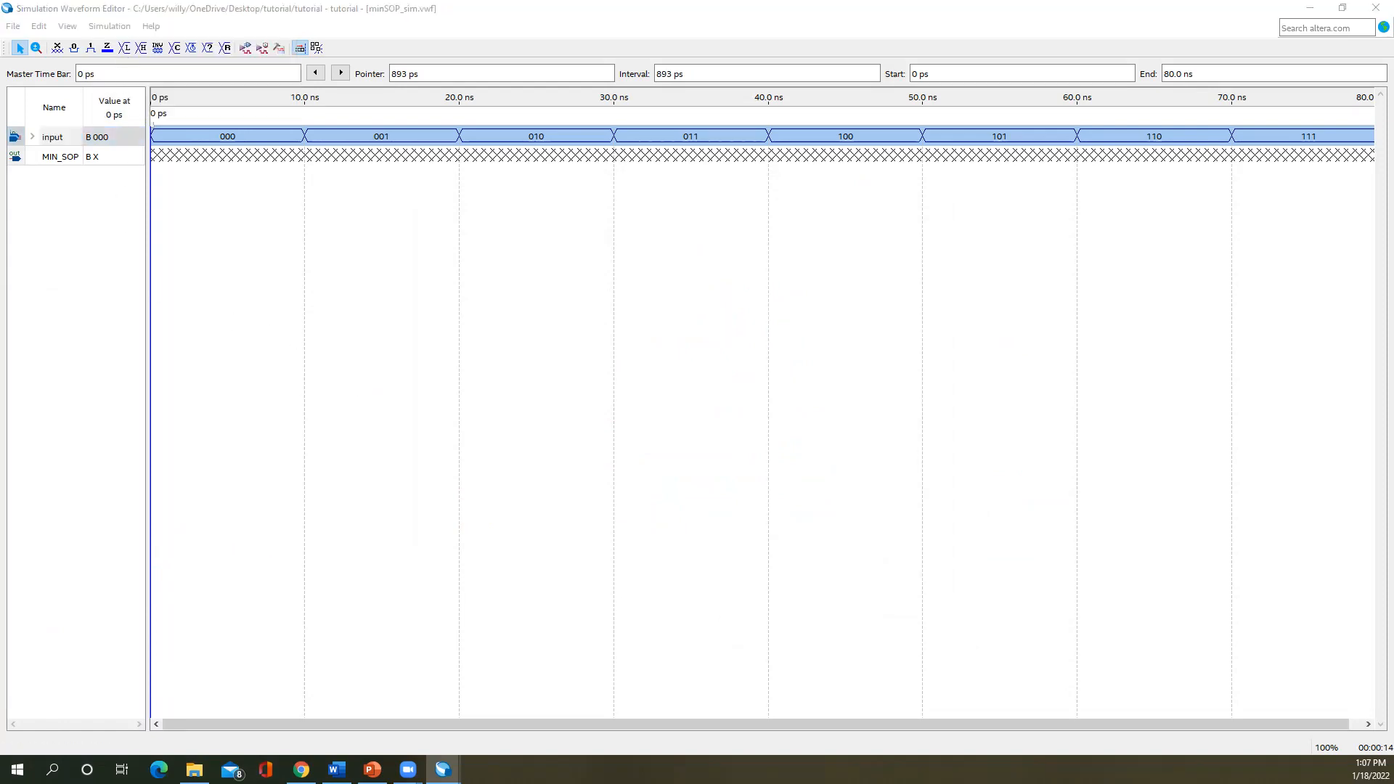
pyautogui.moveTo(607, 142); pyautogui.dragTo(492, 181)
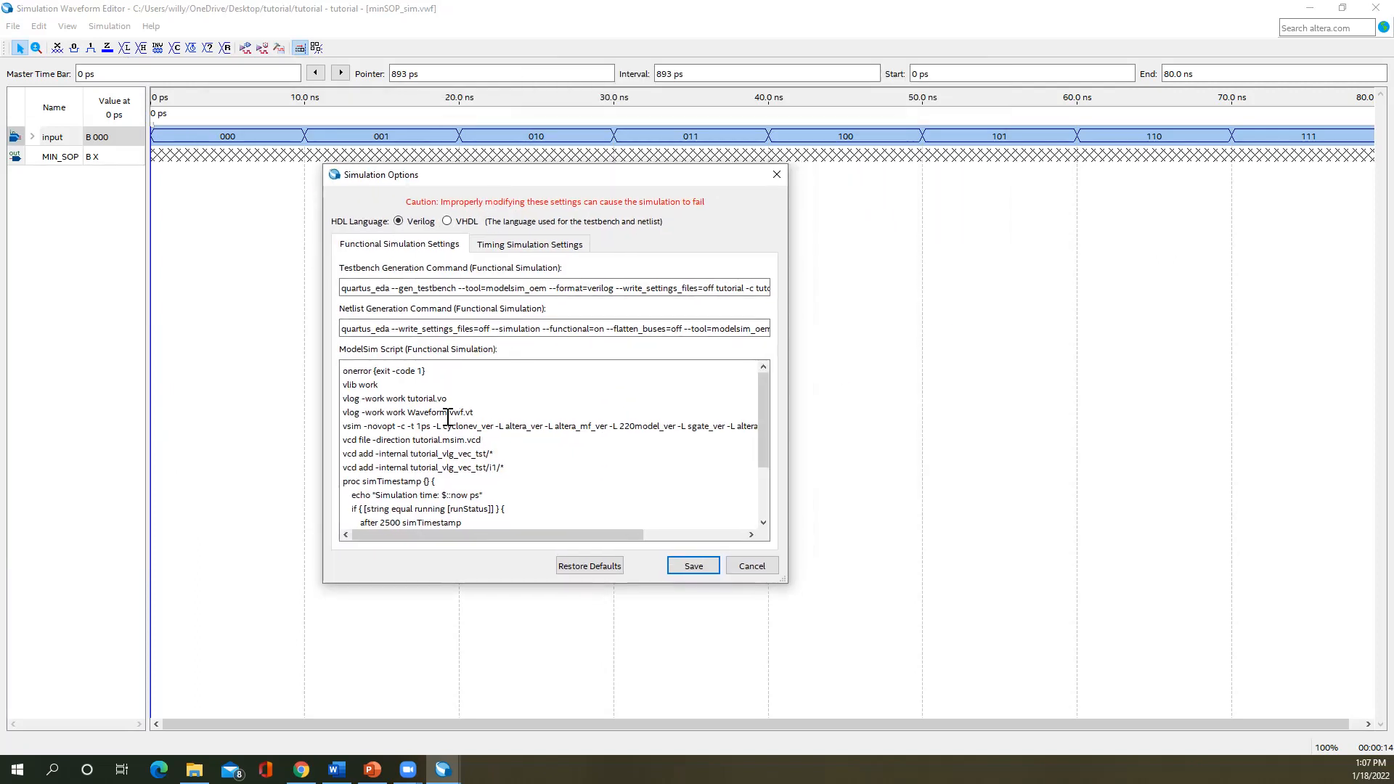
pyautogui.moveTo(343, 412); pyautogui.dragTo(491, 412)
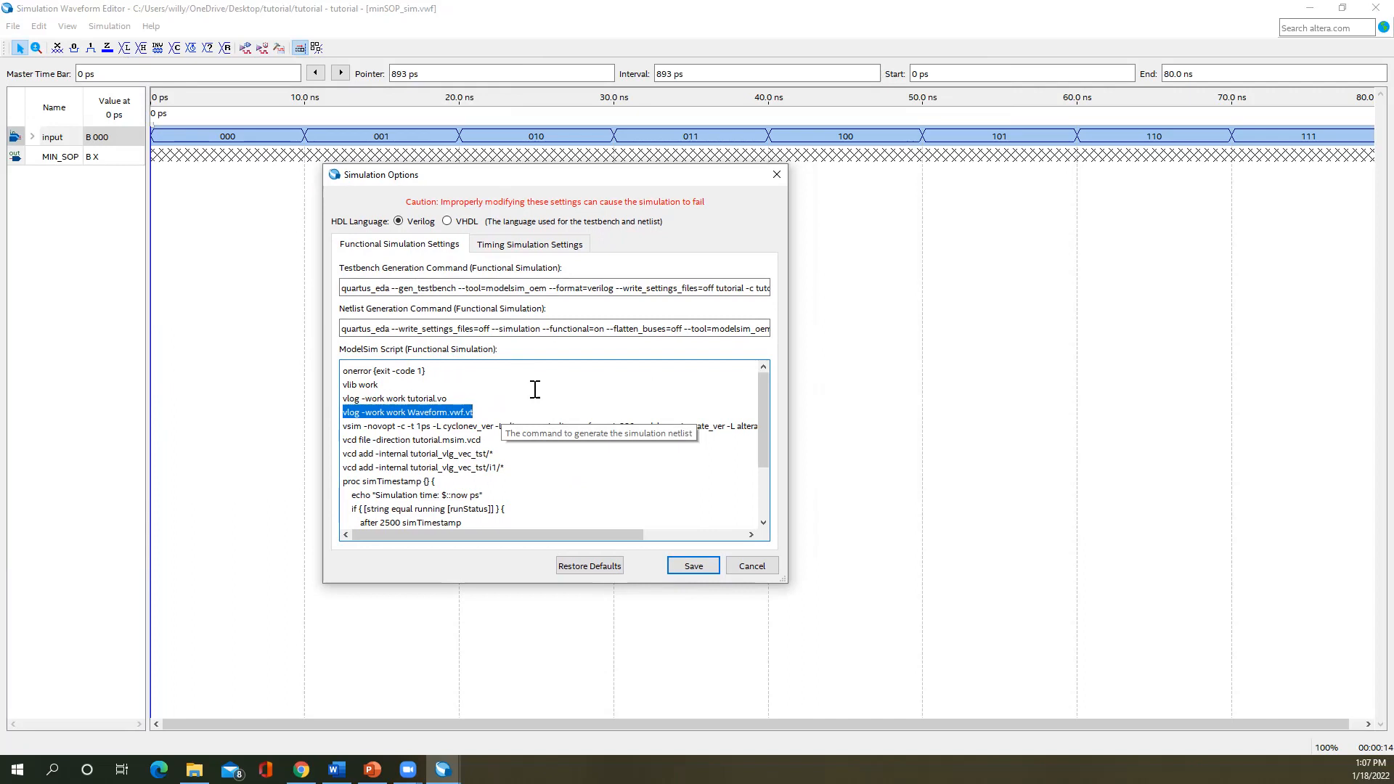
pyautogui.press('Right')
pyautogui.press('Left')
pyautogui.press('Left')
pyautogui.press('Left')
pyautogui.press('Left')
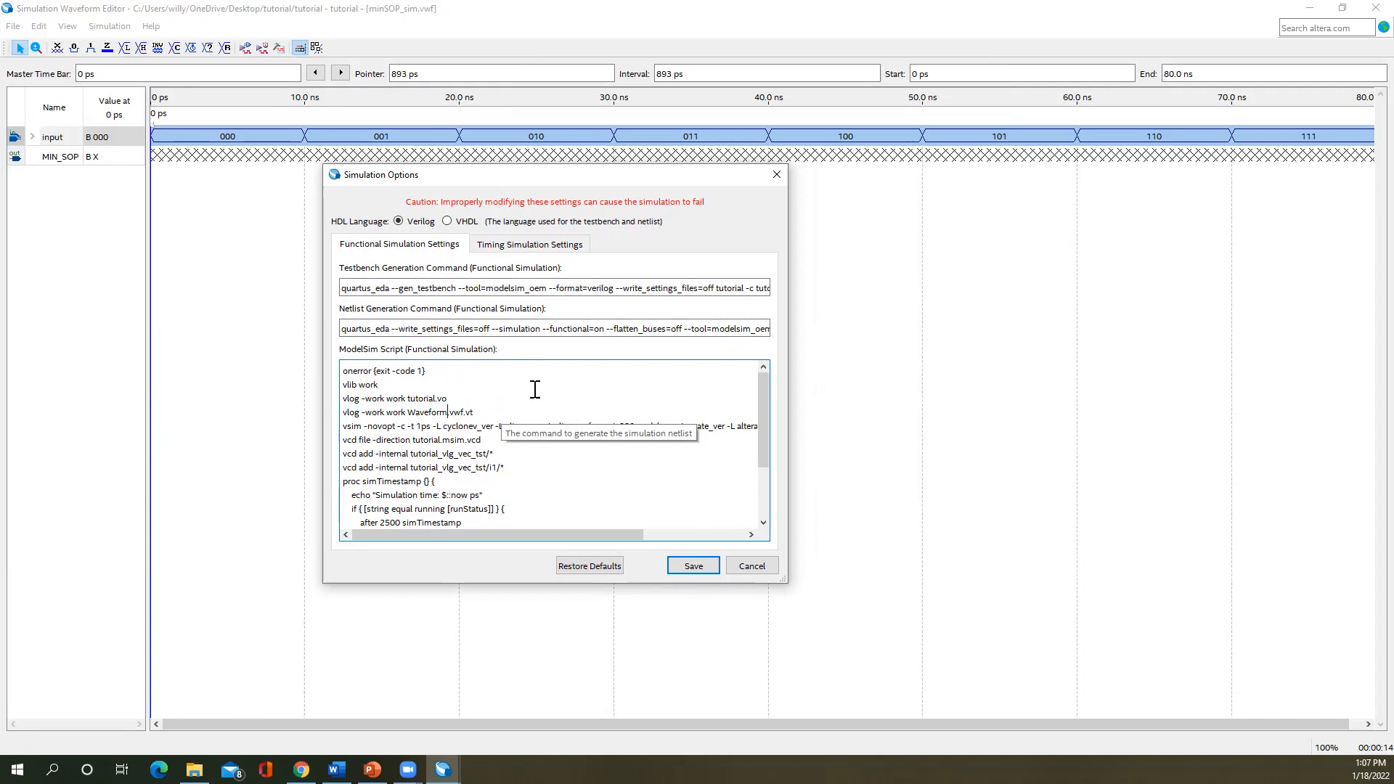
pyautogui.press('BackSpace')
pyautogui.press('BackSpace')
pyautogui.press('BackSpace')
pyautogui.press('BackSpace')
pyautogui.press('BackSpace')
pyautogui.press('BackSpace')
pyautogui.press('BackSpace')
pyautogui.press('BackSpace')
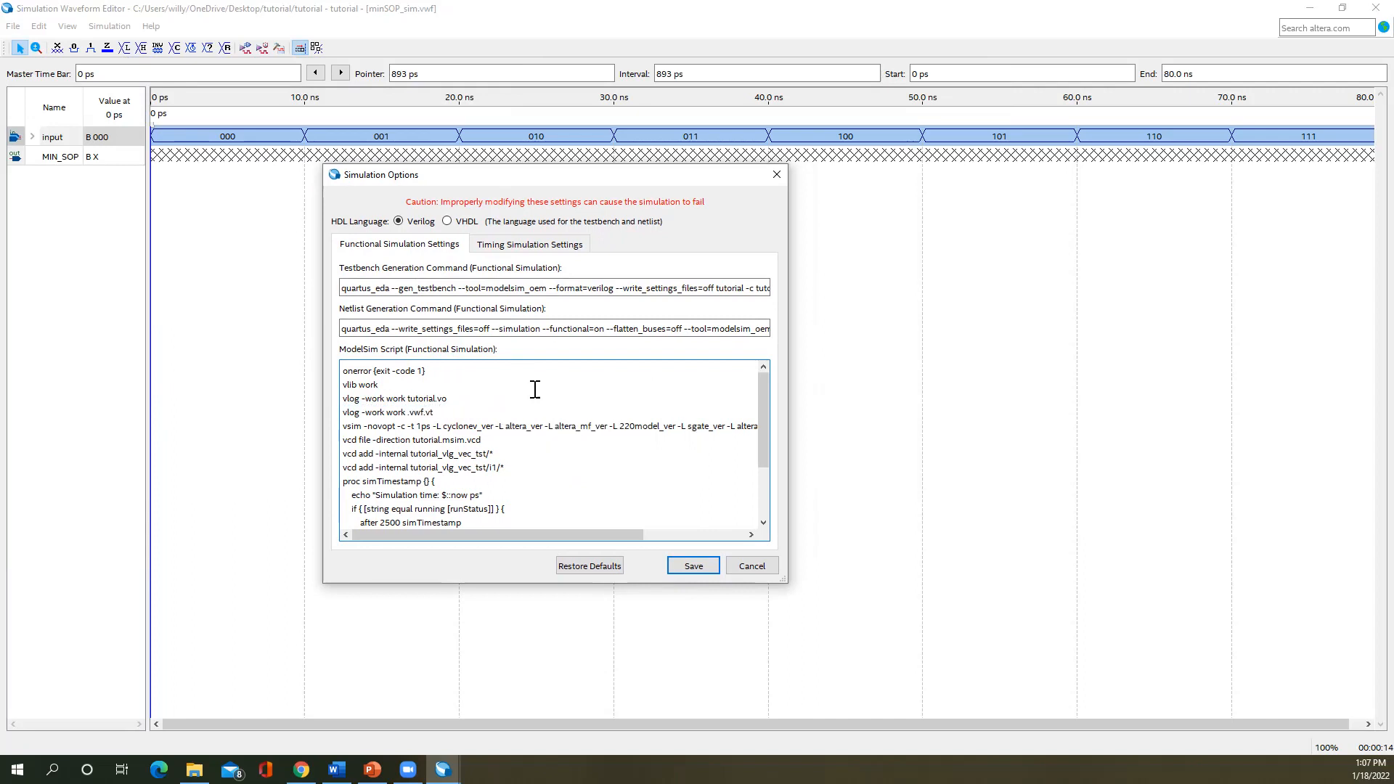
pyautogui.write('minSOP_sim')
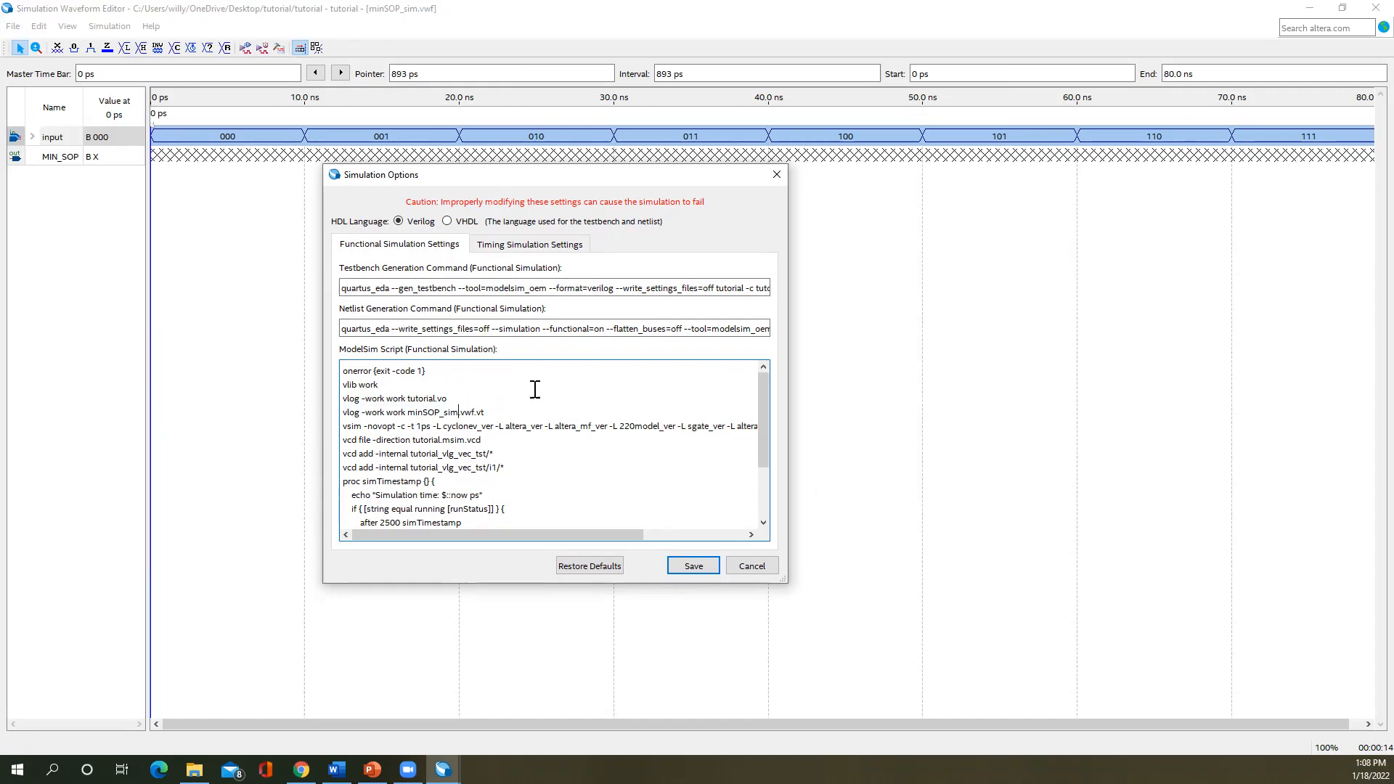
# - Examine the vector source and testbench file paths in the functional simulation's testbench generation command
pyautogui.click(644, 287)
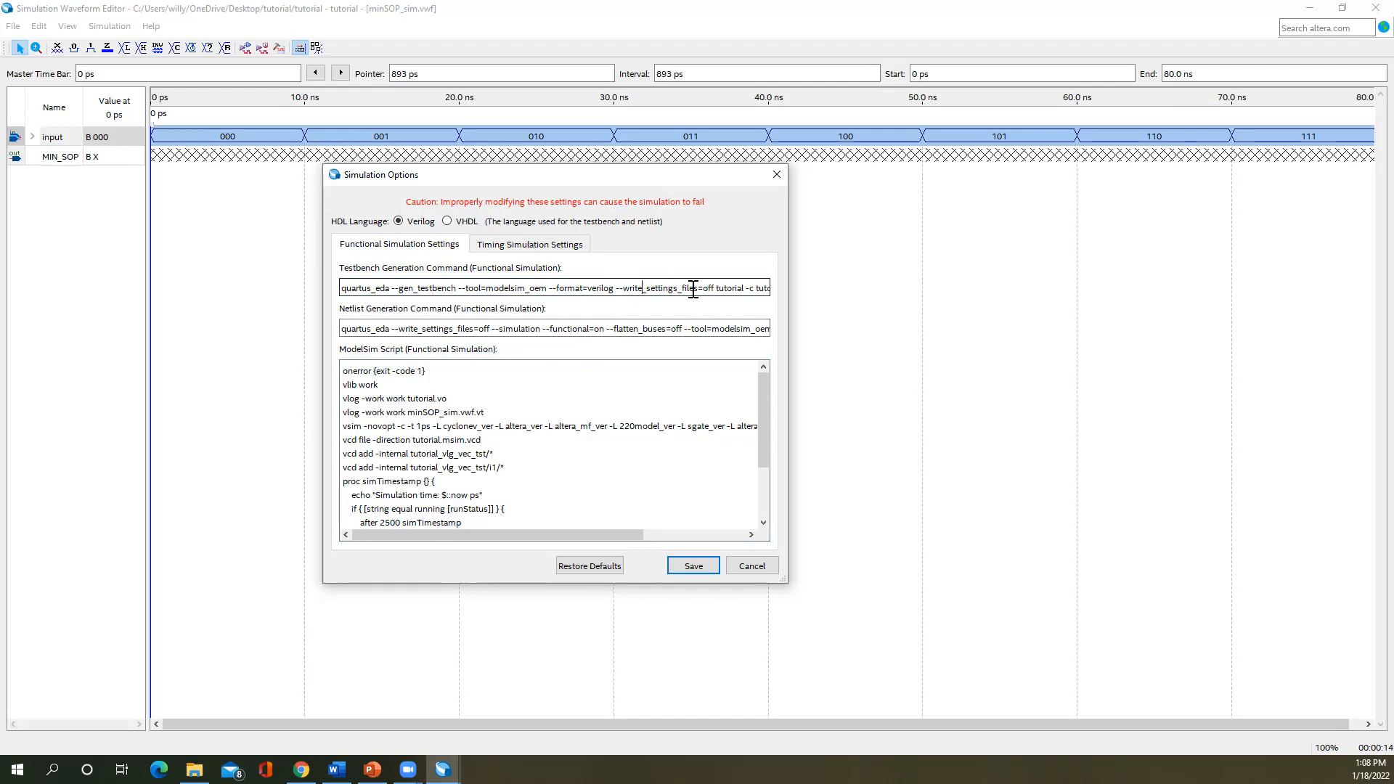
pyautogui.press('Right')
pyautogui.press('Right')
pyautogui.press('Right')
pyautogui.press('Right')
pyautogui.press('Right')
pyautogui.press('Right')
pyautogui.press('Right')
pyautogui.press('Right')
pyautogui.press('Right')
pyautogui.press('Right')
pyautogui.press('Right')
pyautogui.press('Right')
pyautogui.press('Right')
pyautogui.press('Right')
pyautogui.press('Right')
pyautogui.press('Right')
pyautogui.press('Right')
pyautogui.press('Right')
pyautogui.press('Right')
pyautogui.press('Right')
pyautogui.press('Right')
pyautogui.press('Right')
pyautogui.press('Right')
pyautogui.press('Right')
pyautogui.press('Right')
pyautogui.press('Right')
pyautogui.press('Right')
pyautogui.press('Right')
pyautogui.press('Right')
pyautogui.press('Right')
pyautogui.press('Right')
pyautogui.press('Right')
pyautogui.press('Right')
pyautogui.press('Right')
pyautogui.press('Right')
pyautogui.press('Right')
pyautogui.press('Right')
pyautogui.press('Right')
pyautogui.press('Right')
pyautogui.press('Right')
pyautogui.press('Right')
pyautogui.press('Right')
pyautogui.press('Right')
pyautogui.press('Right')
pyautogui.press('Right')
pyautogui.press('Right')
pyautogui.press('Right')
pyautogui.press('Right')
pyautogui.press('Right')
pyautogui.press('Right')
pyautogui.press('Right')
pyautogui.press('Right')
pyautogui.press('Right')
pyautogui.press('Right')
pyautogui.press('Right')
pyautogui.press('Right')
pyautogui.press('Right')
pyautogui.press('Right')
pyautogui.press('Right')
pyautogui.press('Right')
pyautogui.press('Right')
pyautogui.press('Right')
pyautogui.press('Right')
pyautogui.press('Right')
pyautogui.press('Right')
pyautogui.press('Right')
pyautogui.press('Right')
pyautogui.press('Right')
pyautogui.press('Right')
pyautogui.press('Right')
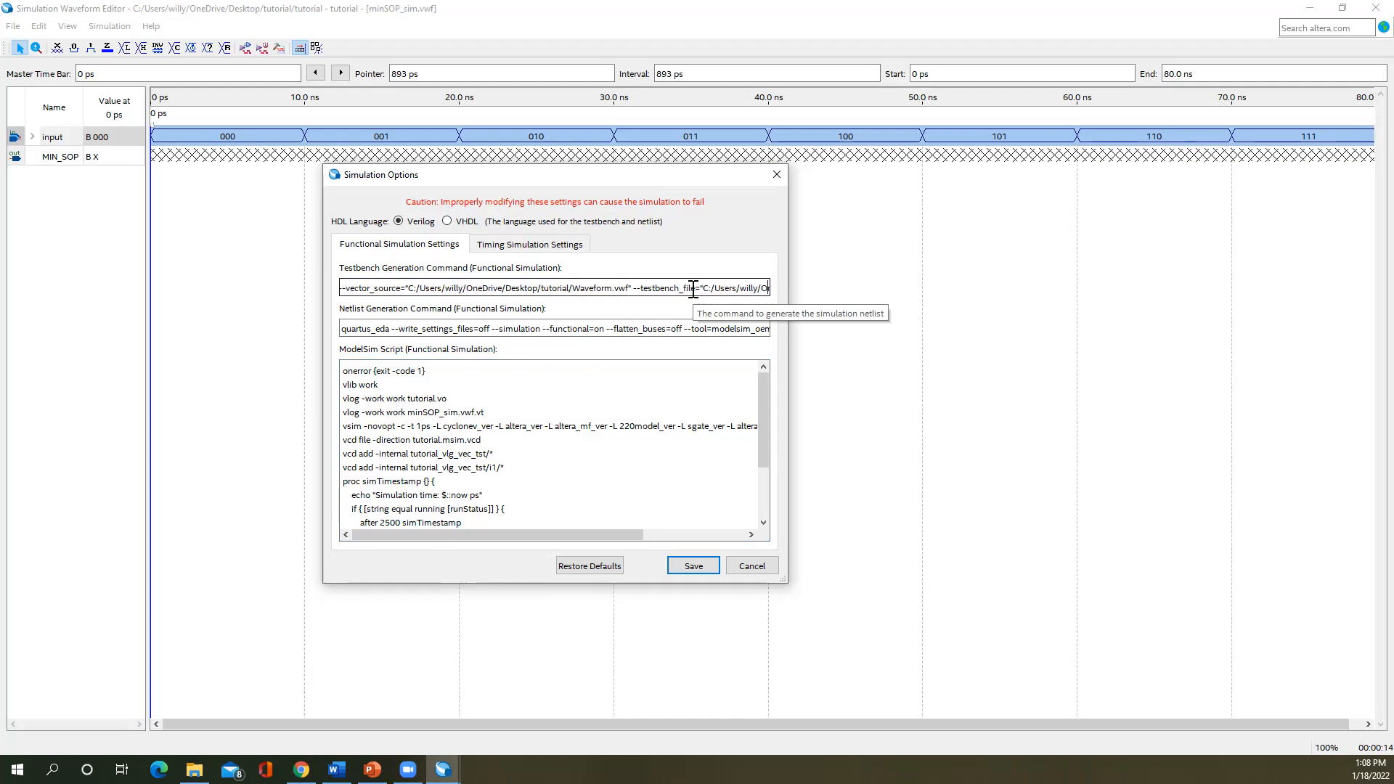
pyautogui.press('Right')
pyautogui.press('Right')
pyautogui.press('Right')
pyautogui.press('Right')
pyautogui.press('Right')
pyautogui.press('Right')
pyautogui.press('Right')
pyautogui.press('Right')
pyautogui.press('Right')
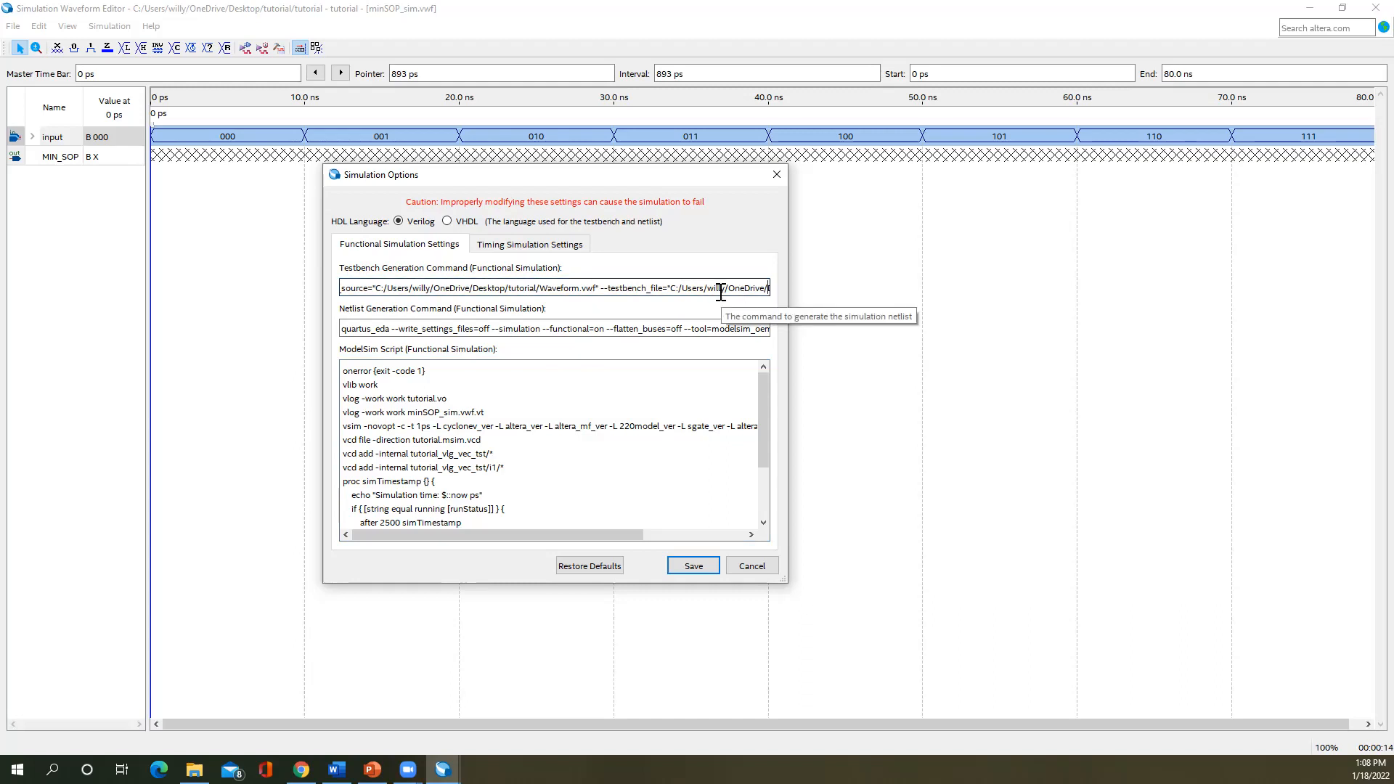
pyautogui.press('Right')
pyautogui.press('Right')
pyautogui.press('Right')
pyautogui.press('Right')
pyautogui.press('Right')
pyautogui.press('Right')
pyautogui.press('Right')
pyautogui.press('Right')
pyautogui.press('Right')
pyautogui.press('Right')
pyautogui.press('Right')
pyautogui.press('Right')
pyautogui.press('Right')
pyautogui.press('Right')
pyautogui.press('Right')
pyautogui.press('Right')
pyautogui.press('Right')
pyautogui.press('Right')
pyautogui.press('Right')
pyautogui.press('Right')
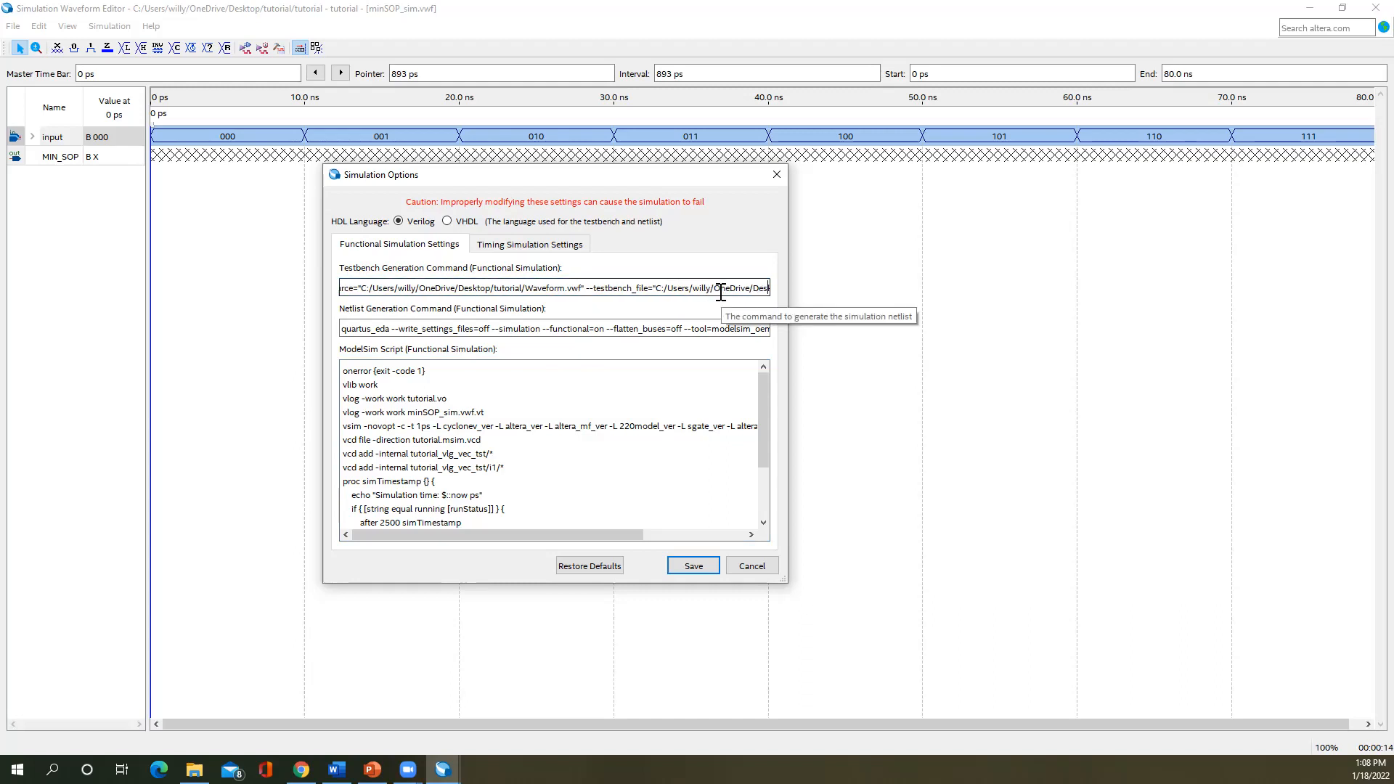
pyautogui.press('Right')
pyautogui.press('Right')
pyautogui.press('Right')
pyautogui.press('Right')
pyautogui.press('Right')
pyautogui.press('Right')
pyautogui.press('Right')
pyautogui.press('Right')
pyautogui.press('Right')
pyautogui.press('Right')
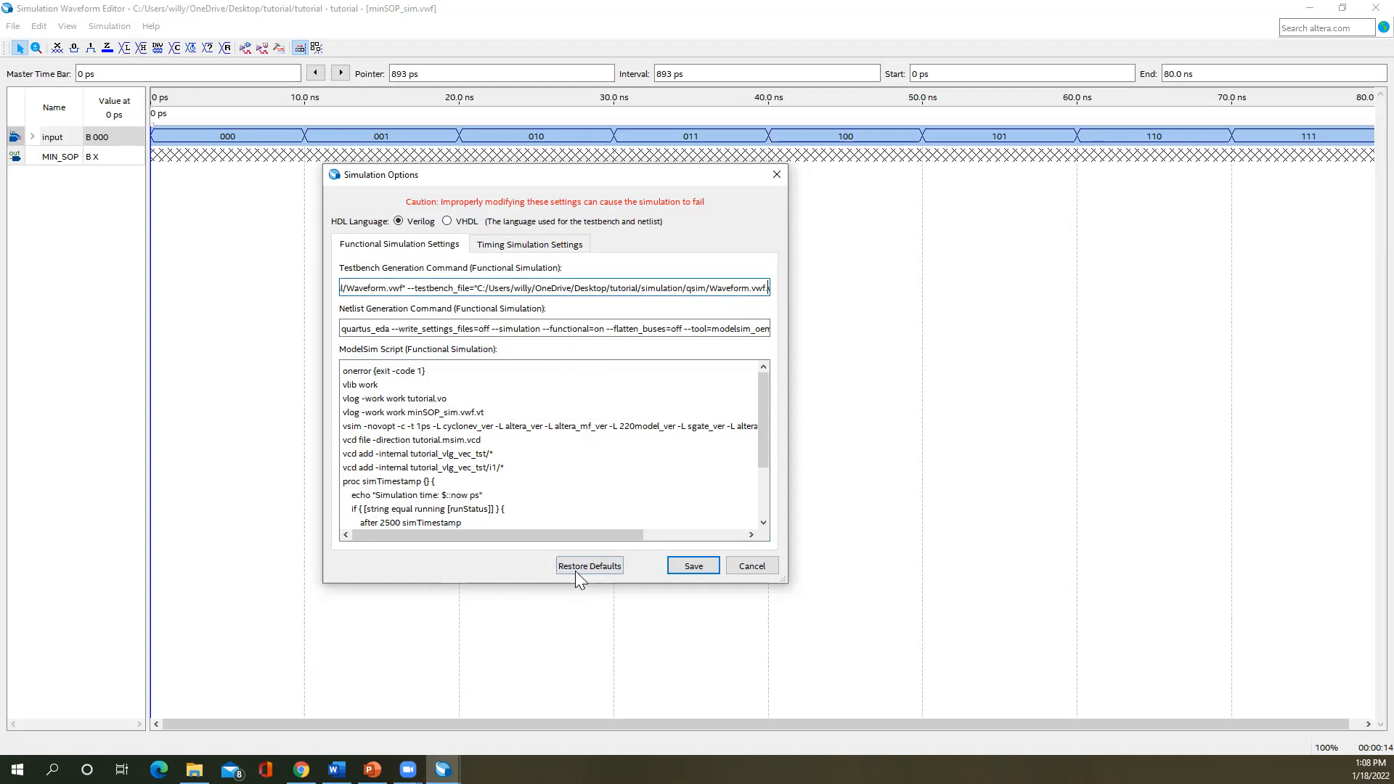
# - Restore the default simulation options, replacing the edited testbench command and ModelSim script
pyautogui.moveTo(407, 411); pyautogui.dragTo(462, 412)
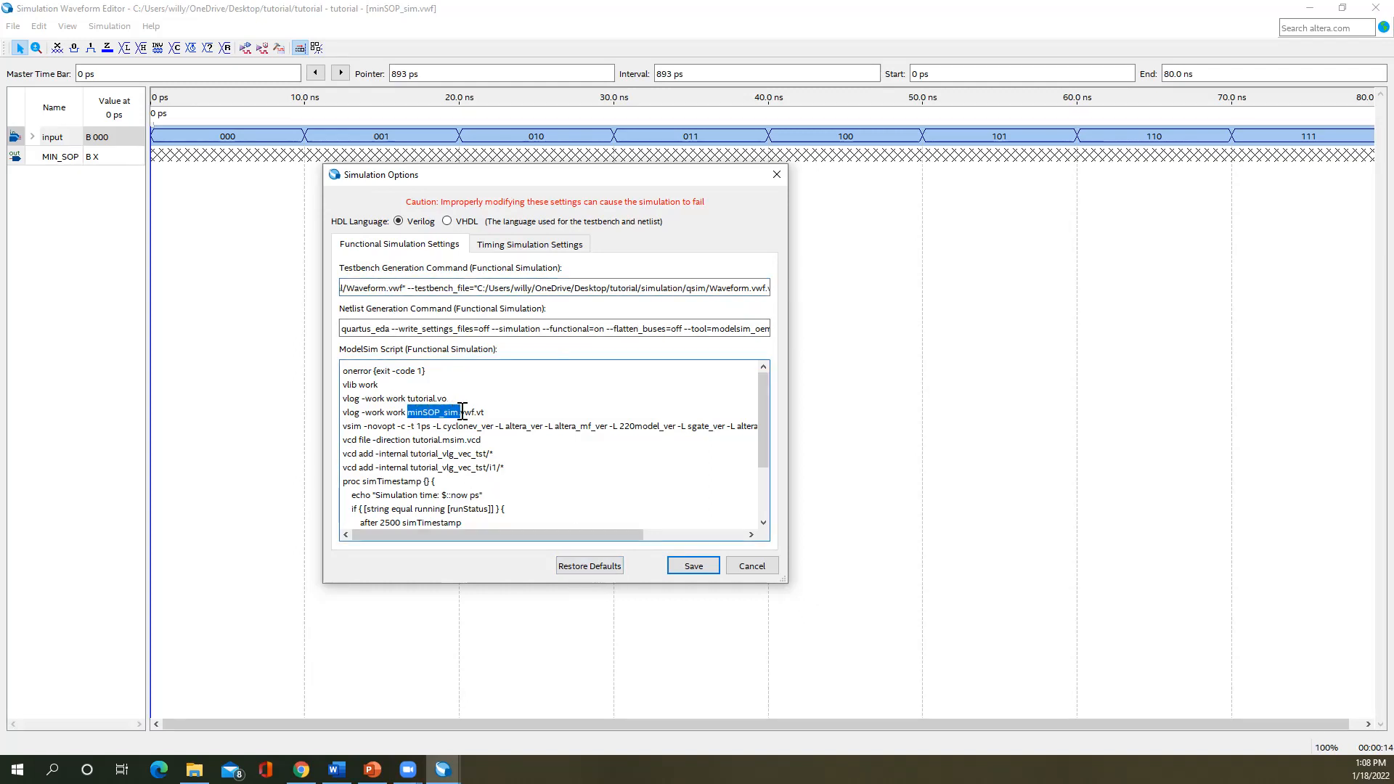
pyautogui.click(575, 570)
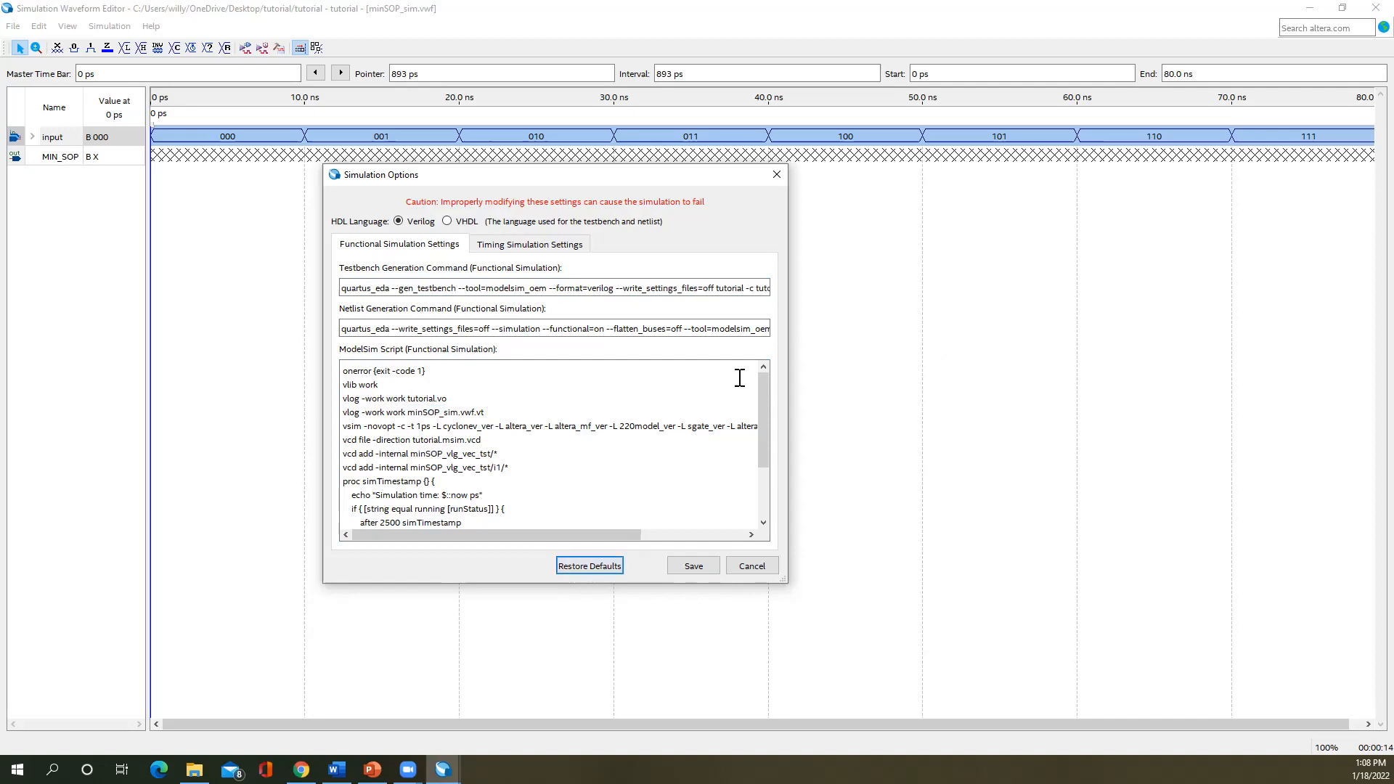
# - Check the vector source path in the functional testbench generation command and save the simulation options
pyautogui.click(761, 289)
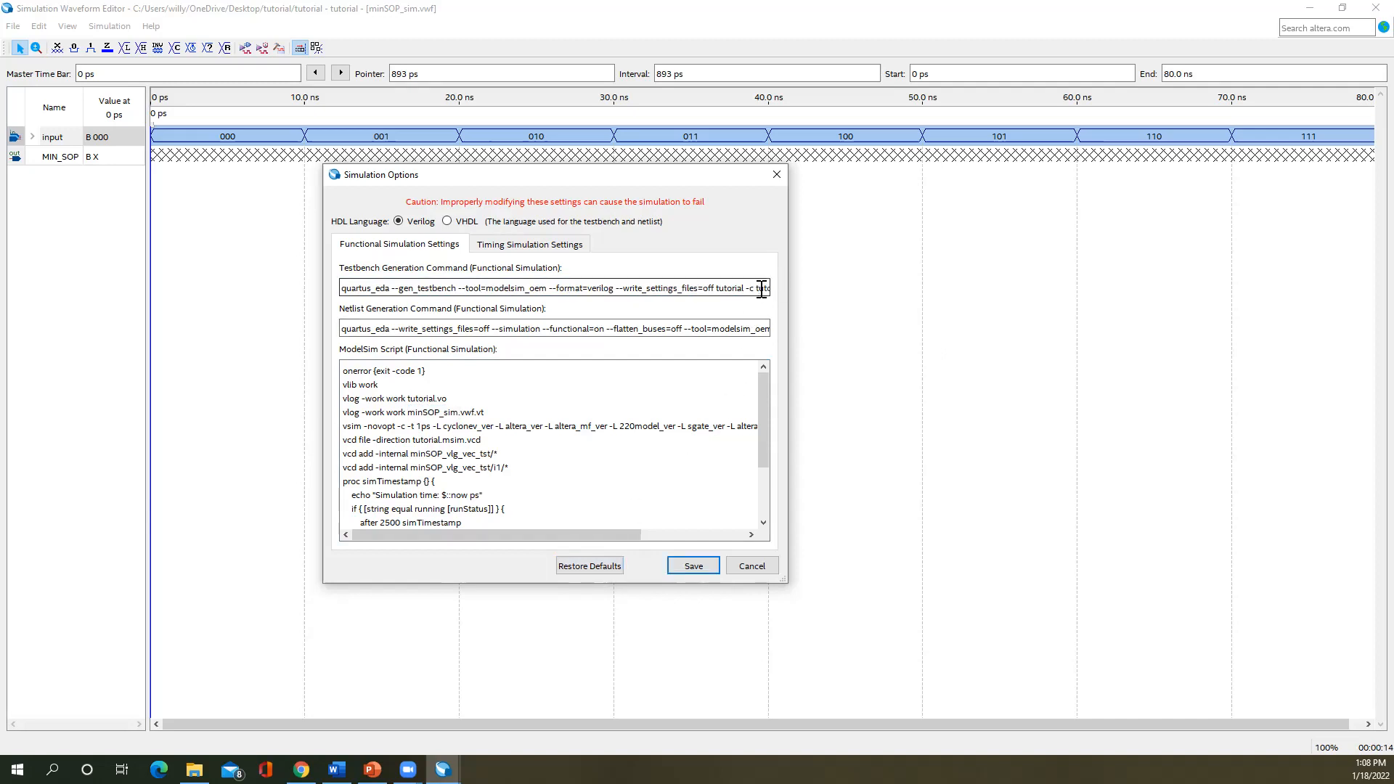
pyautogui.press('Right')
pyautogui.press('Right')
pyautogui.press('Right')
pyautogui.press('Right')
pyautogui.press('Right')
pyautogui.press('Right')
pyautogui.press('Right')
pyautogui.press('Right')
pyautogui.press('Right')
pyautogui.press('Right')
pyautogui.press('Right')
pyautogui.press('Right')
pyautogui.press('Right')
pyautogui.press('Right')
pyautogui.press('Right')
pyautogui.press('Right')
pyautogui.press('Right')
pyautogui.press('Right')
pyautogui.press('Right')
pyautogui.press('Right')
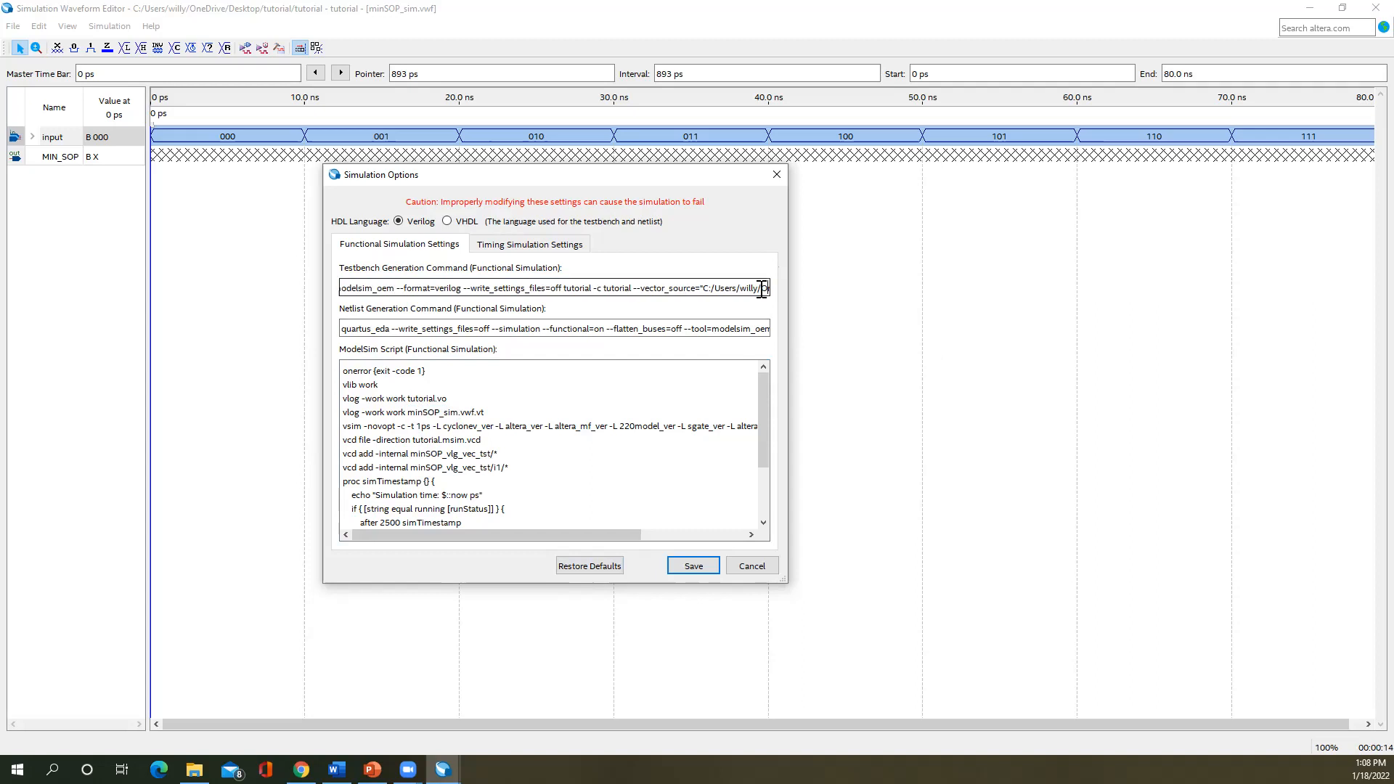
pyautogui.press('Right')
pyautogui.press('Right')
pyautogui.press('Right')
pyautogui.press('Right')
pyautogui.press('Right')
pyautogui.press('Right')
pyautogui.press('Right')
pyautogui.press('Right')
pyautogui.press('Right')
pyautogui.press('Right')
pyautogui.press('Right')
pyautogui.press('Right')
pyautogui.press('Right')
pyautogui.press('Right')
pyautogui.press('Right')
pyautogui.press('Right')
pyautogui.press('Right')
pyautogui.press('Right')
pyautogui.press('Right')
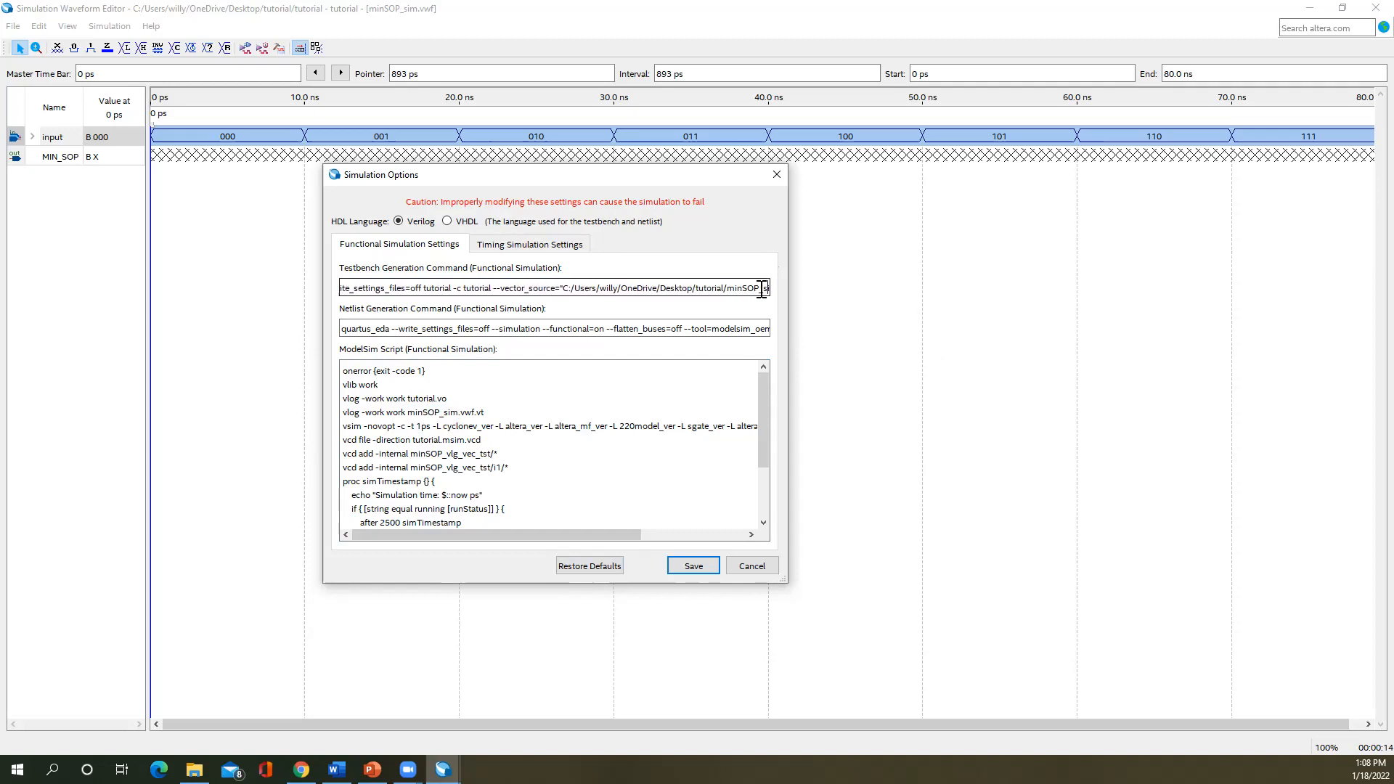
pyautogui.press('Right')
pyautogui.press('Right')
pyautogui.press('Right')
pyautogui.press('Right')
pyautogui.press('Right')
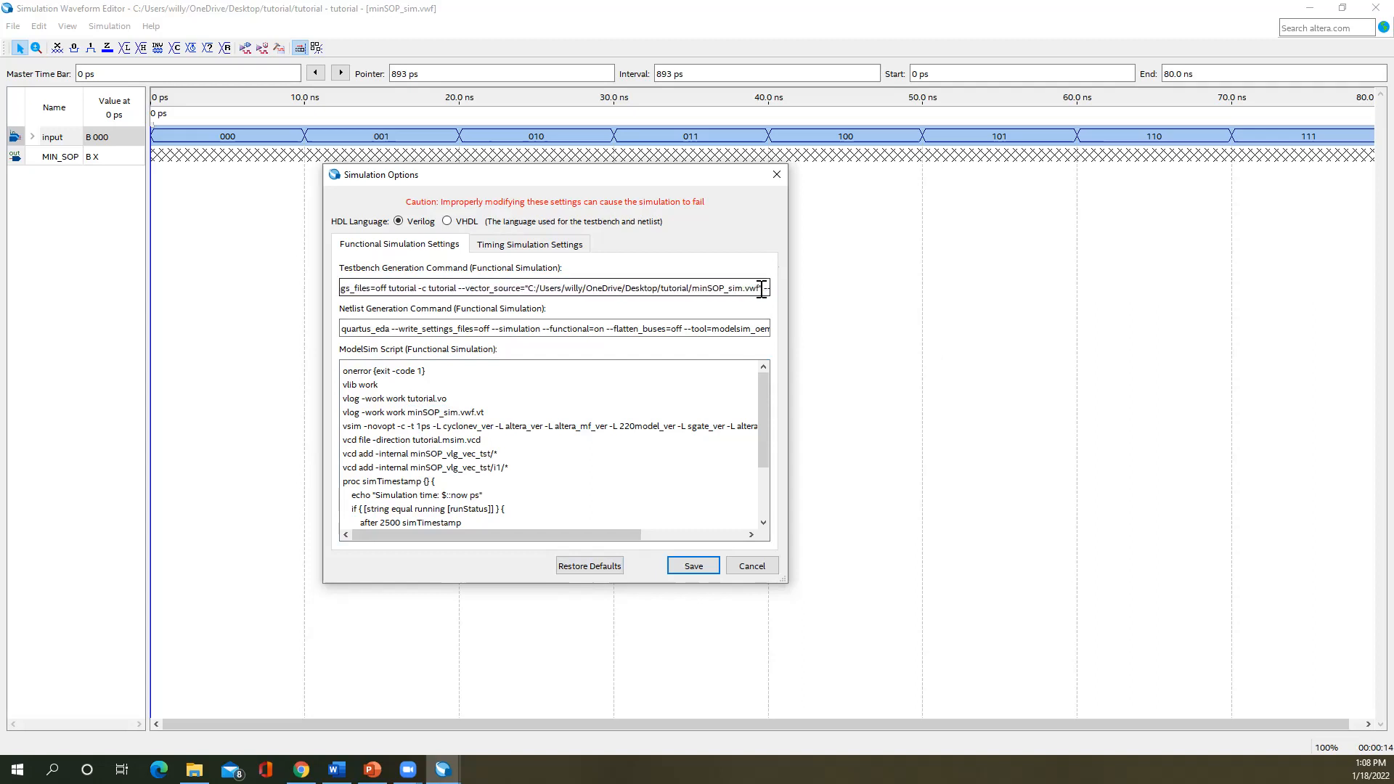
pyautogui.click(675, 566)
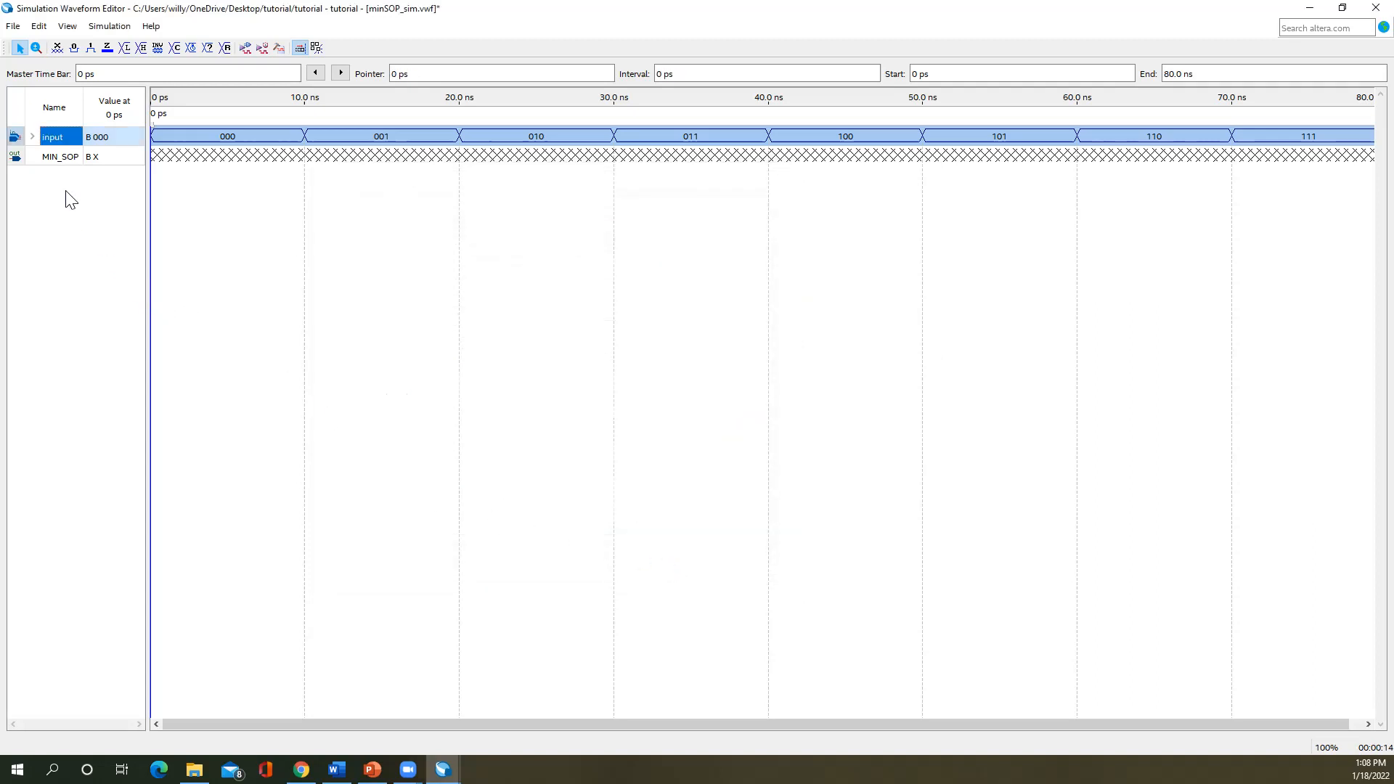
# - Run the functional simulation, saving the changes to minSOP_sim.vwf, and compare the MIN_SOP output waveform with the truth table slide in PowerPoint
pyautogui.click(112, 26)
pyautogui.click(146, 70)
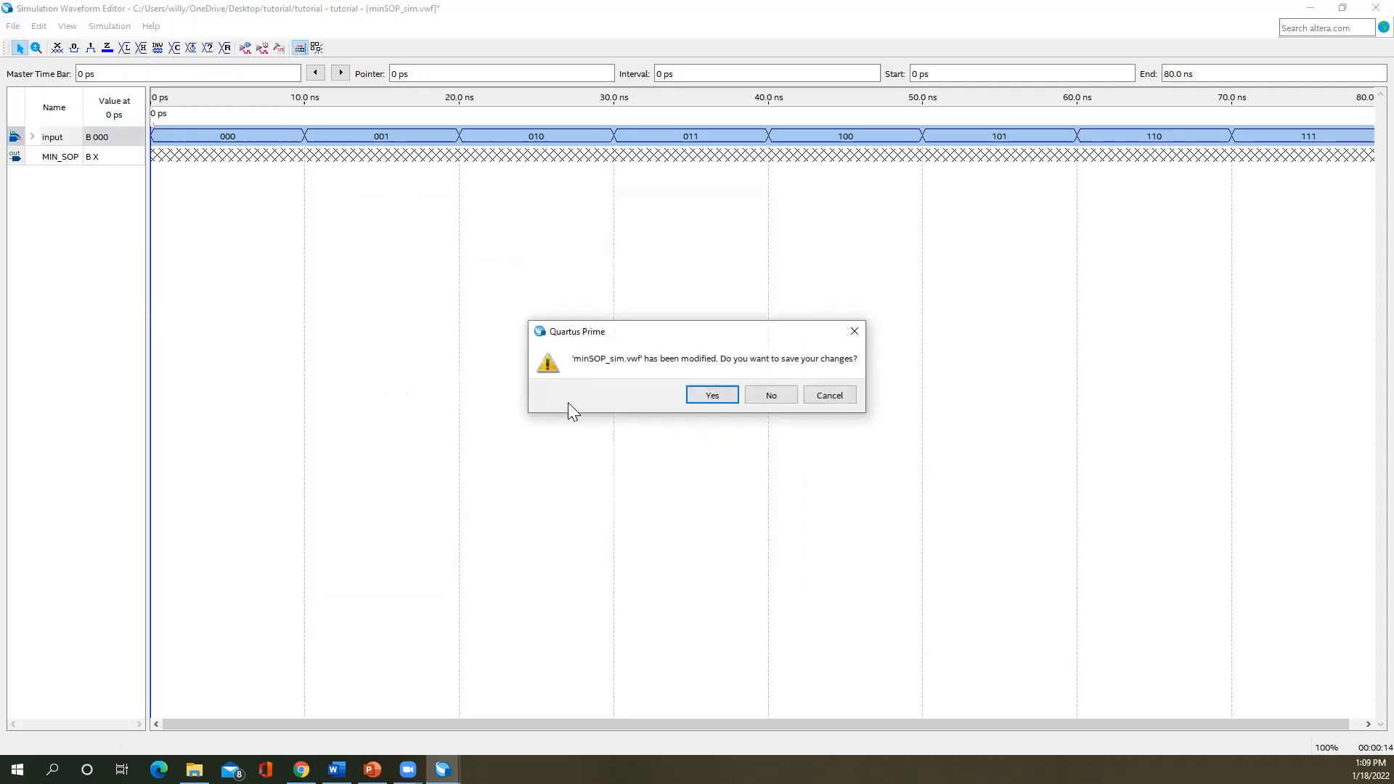
pyautogui.click(714, 398)
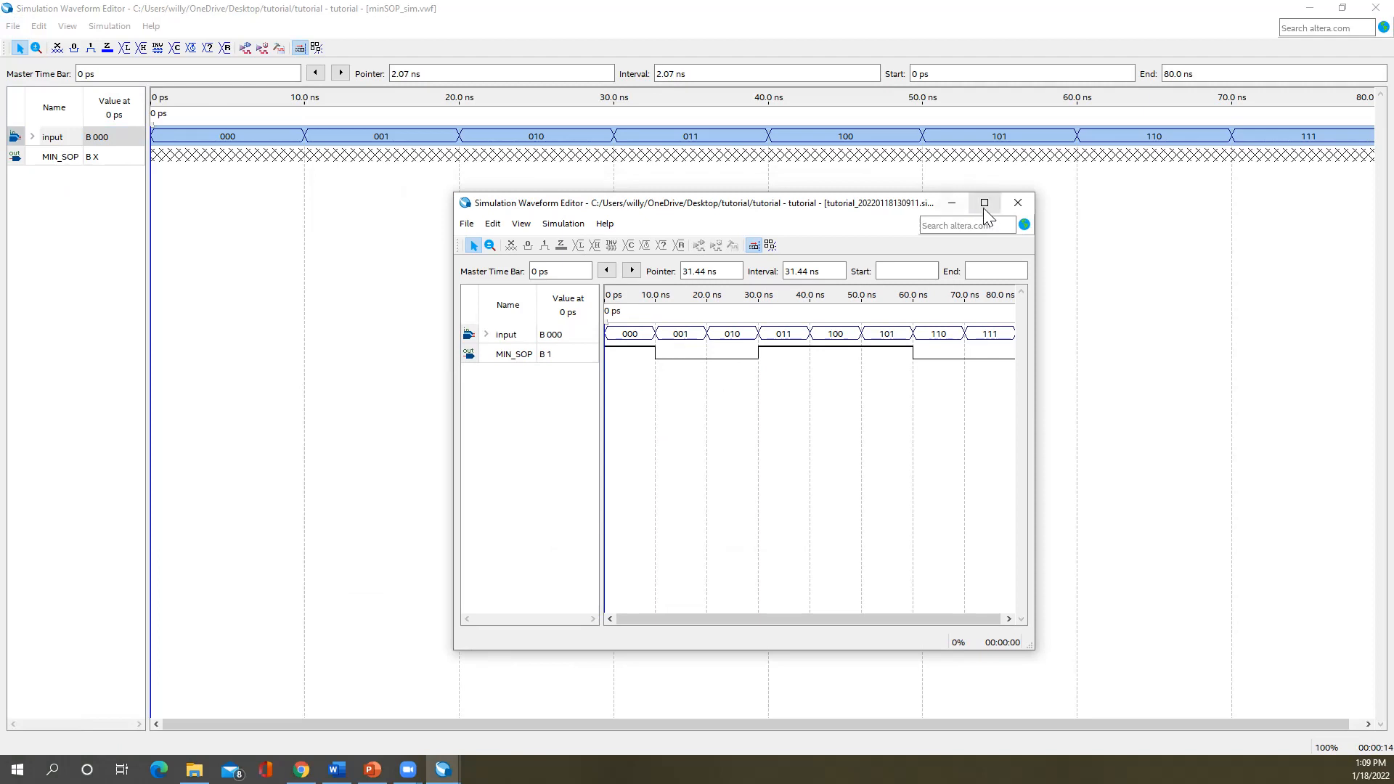
pyautogui.click(983, 209)
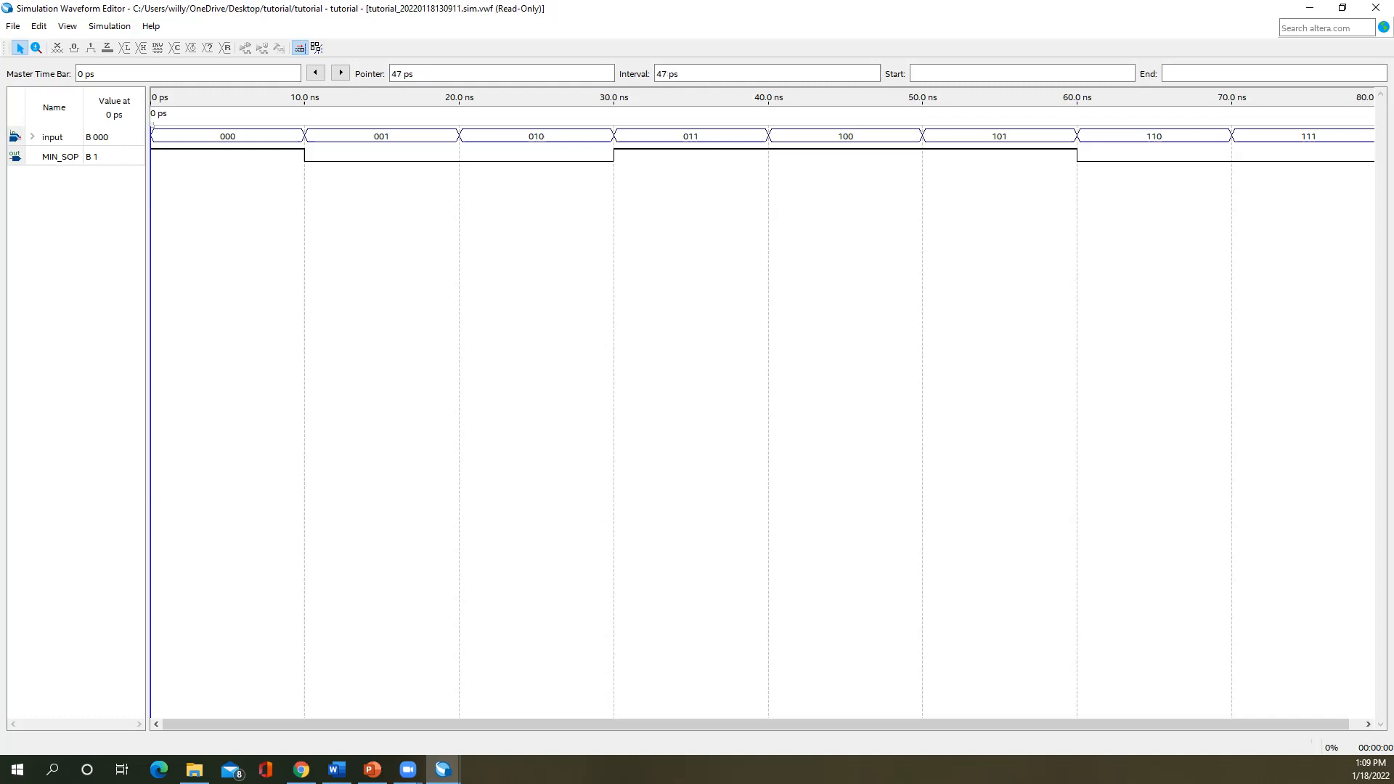
pyautogui.hotkey('alt', 'Tab')
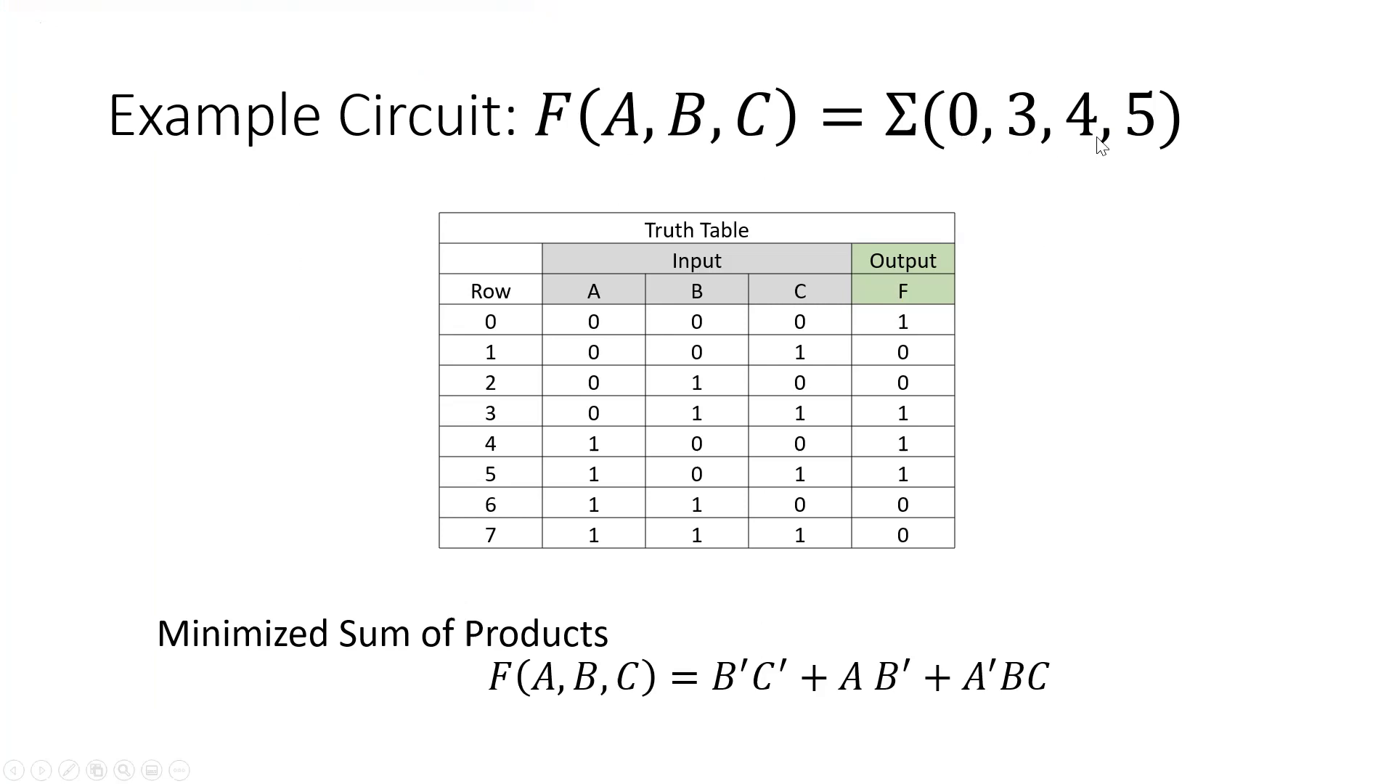
pyautogui.hotkey('alt', 'Tab')
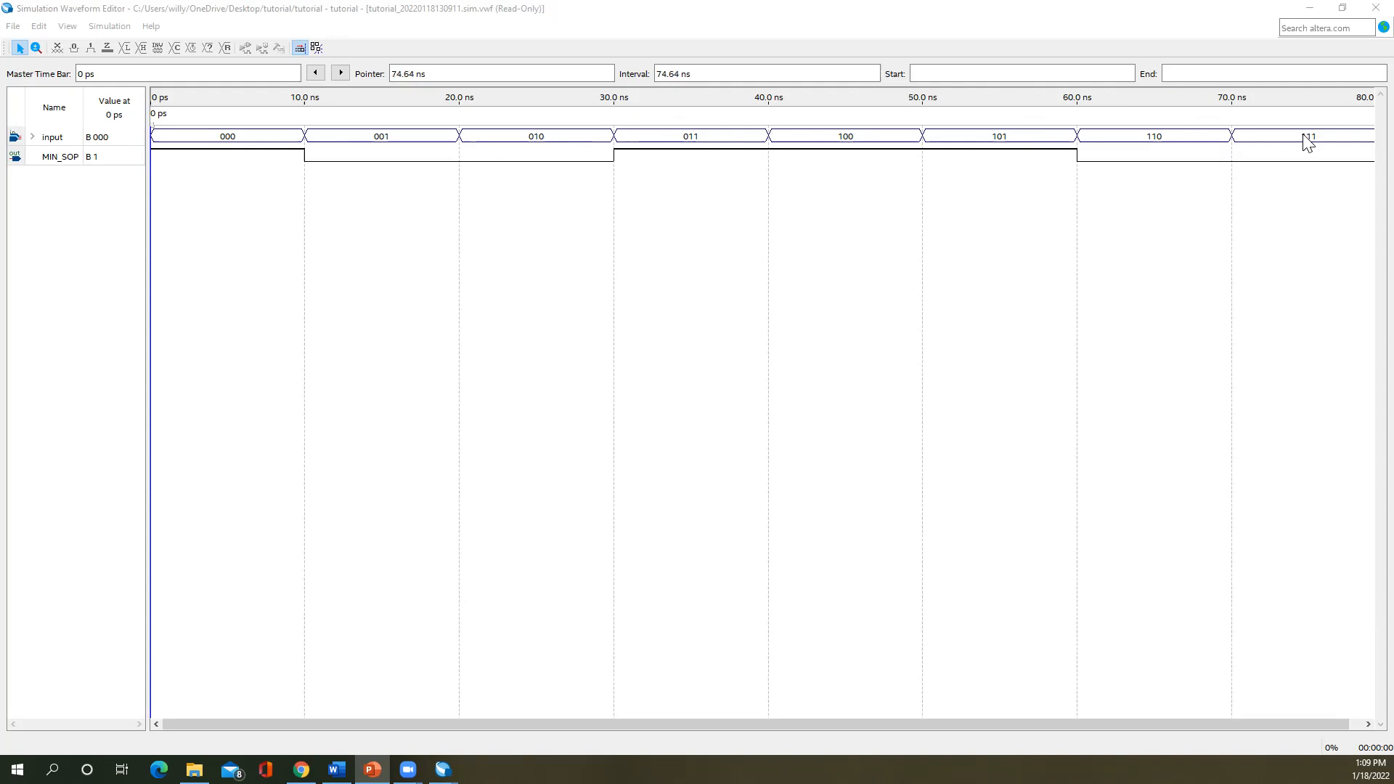
# - Set the radix of the input group in the simulation result waveform to Unsigned Decimal
pyautogui.click(55, 136)
pyautogui.rightClick(54, 136)
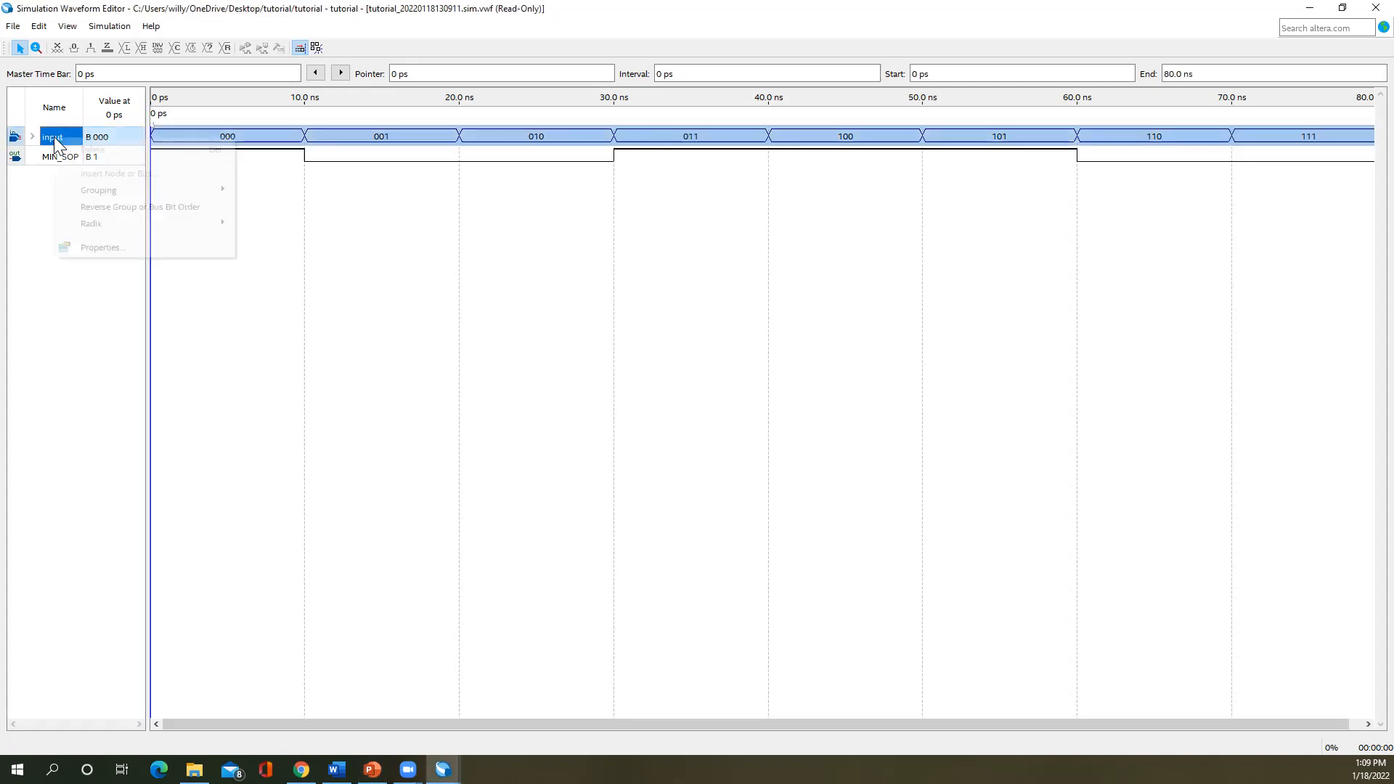
pyautogui.moveTo(90, 224)
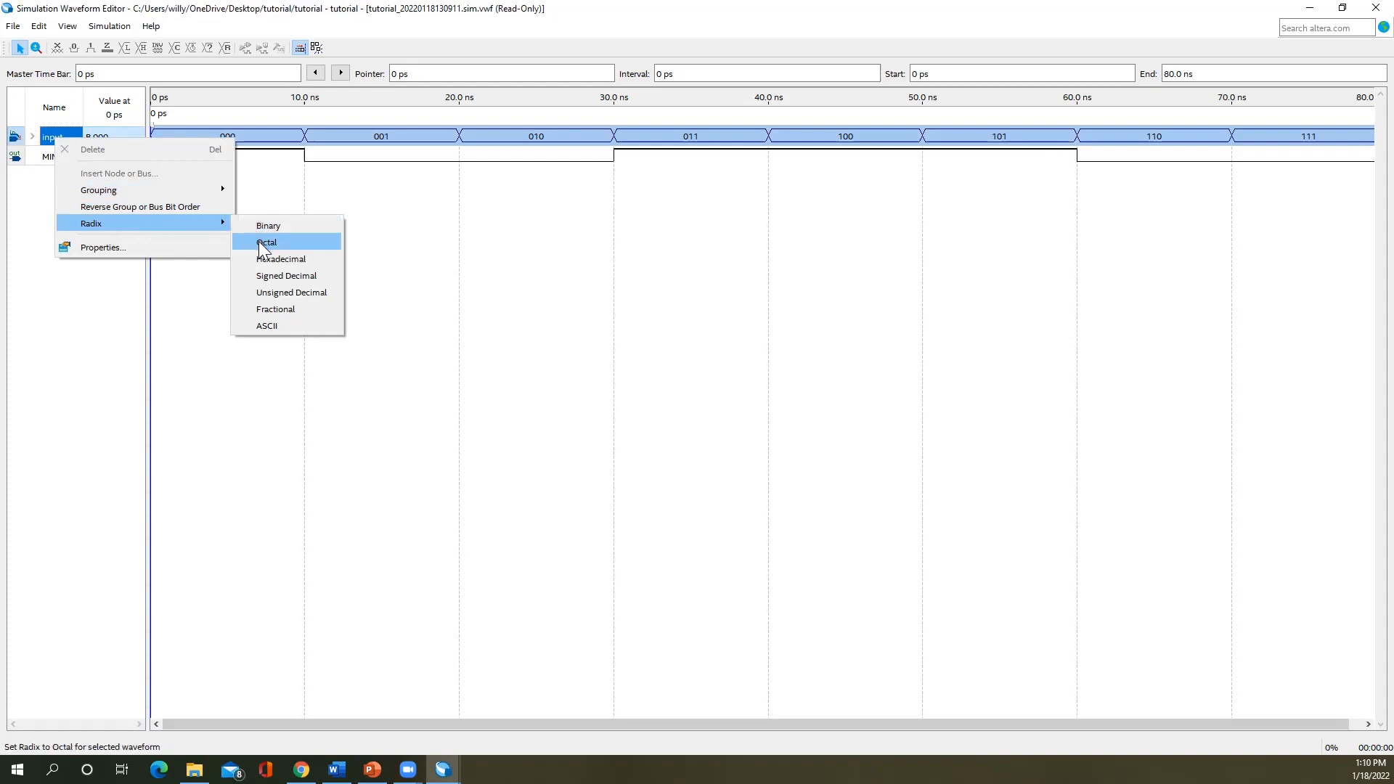
pyautogui.click(277, 291)
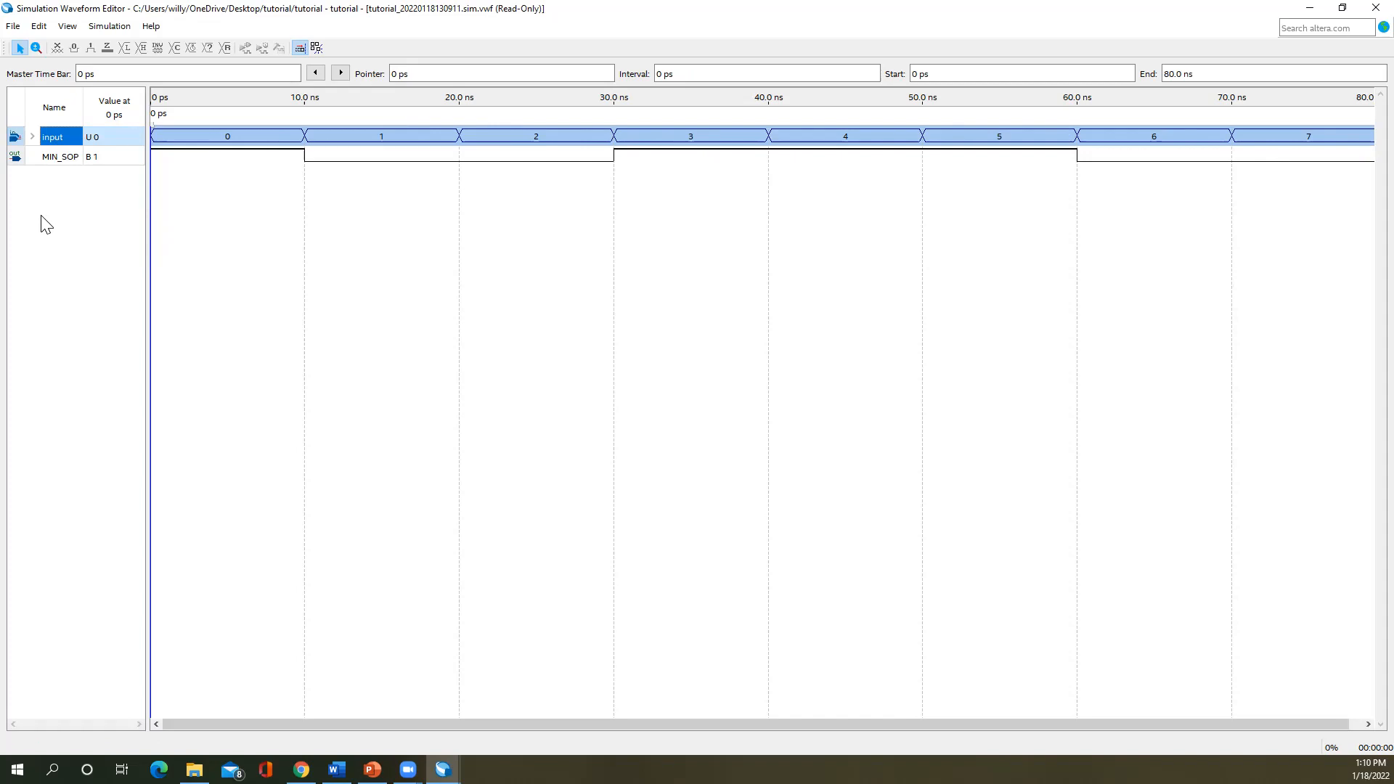
# - Close the simulation result and minSOP_sim.vwf waveform windows and return to the main Quartus Prime project window
pyautogui.click(1362, 12)
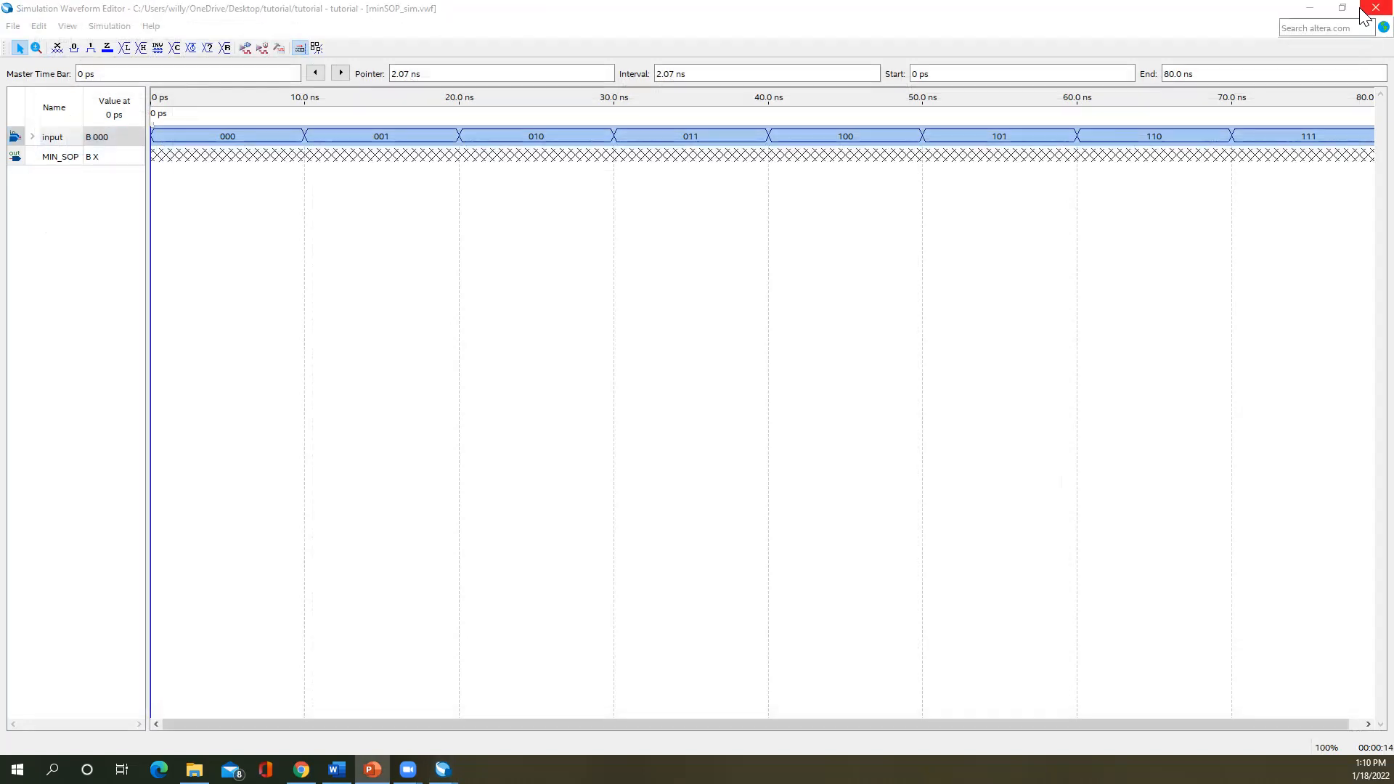
pyautogui.click(1362, 12)
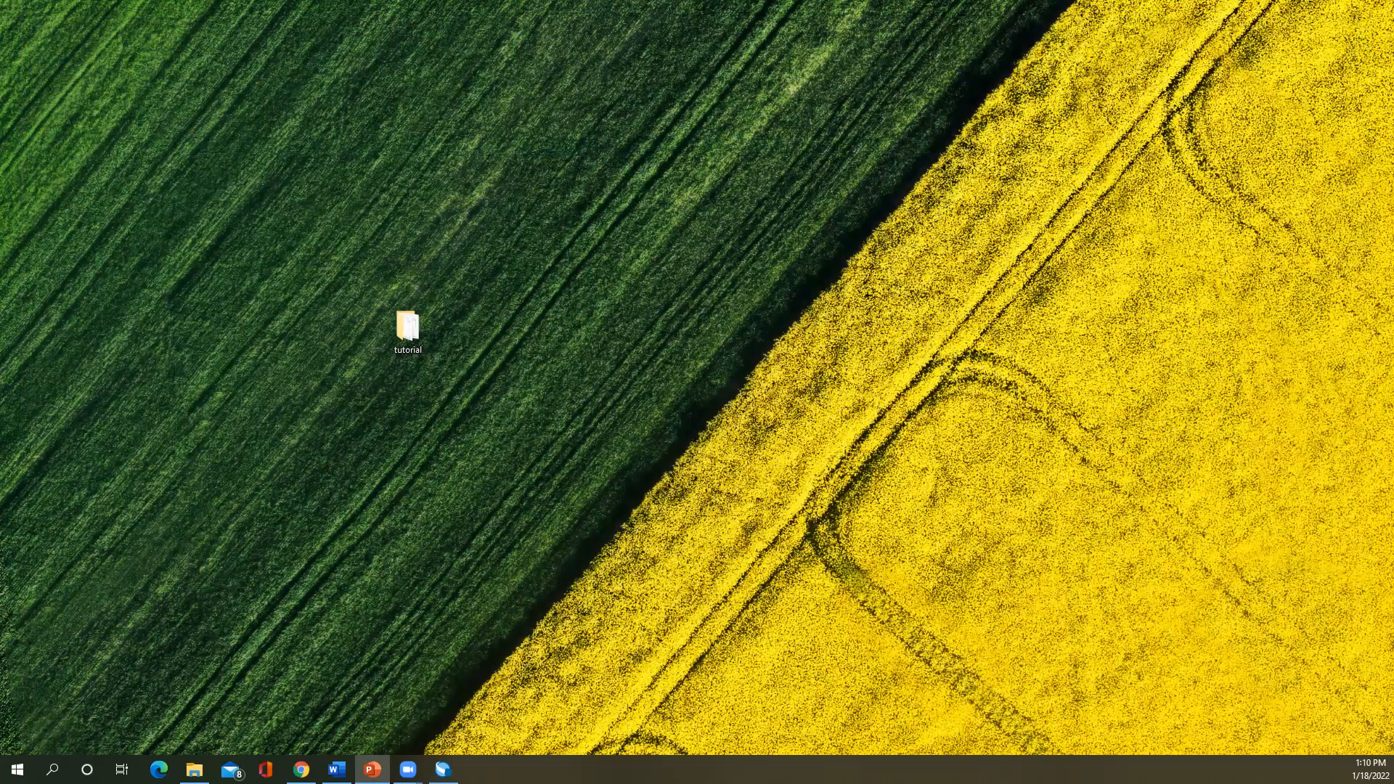
pyautogui.click(998, 112)
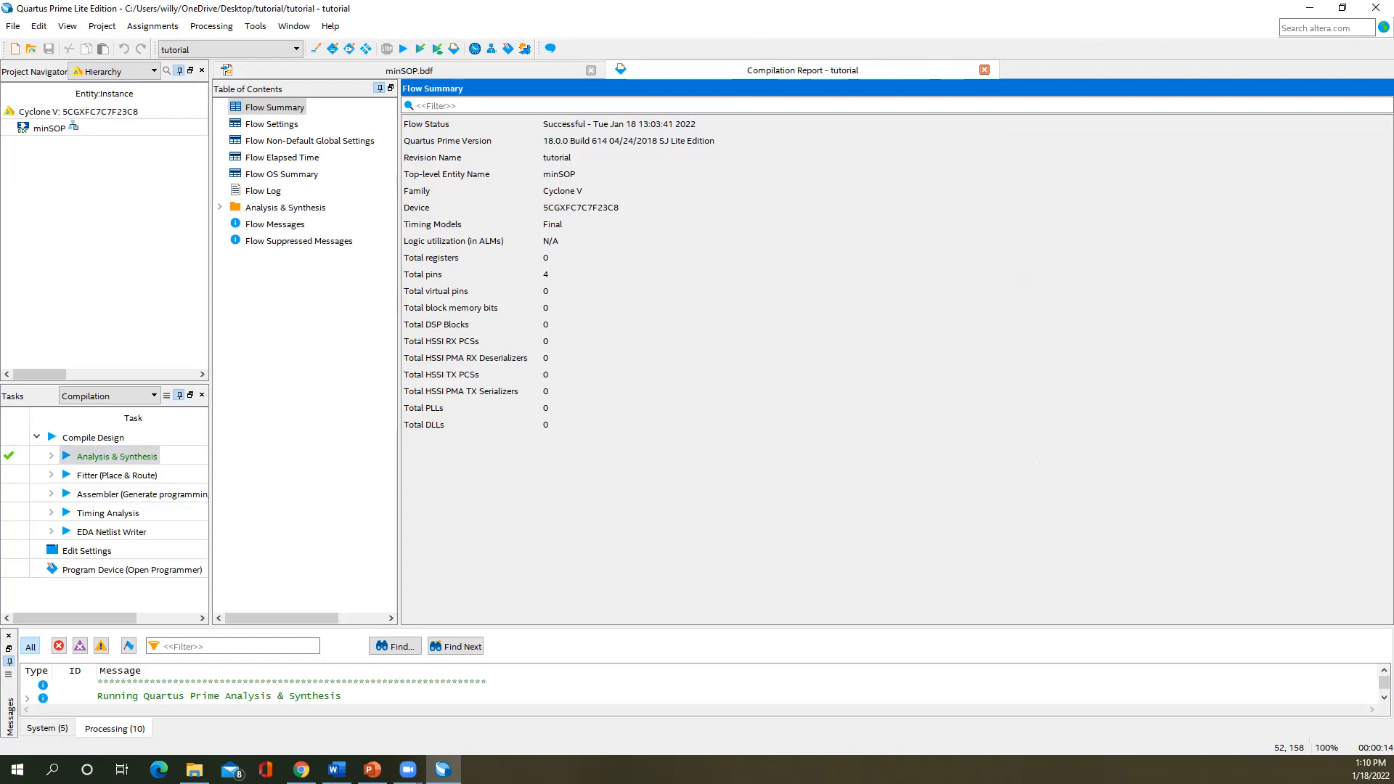
# - Review the canonical product-of-sums form of F(A,B,C) = Π(1,2,6,7) on the PowerPoint slide and return to Quartus Prime
pyautogui.hotkey('alt', 'Tab')
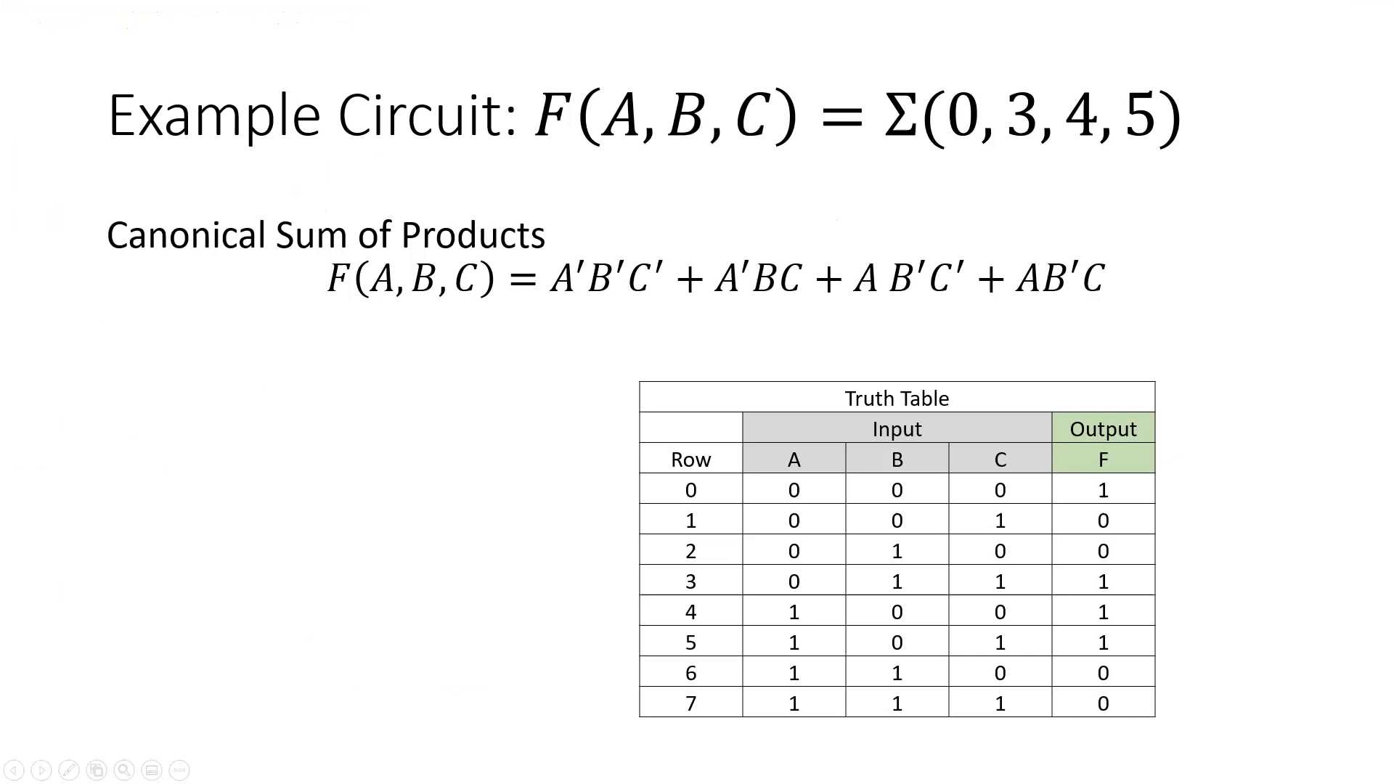
pyautogui.press('Right')
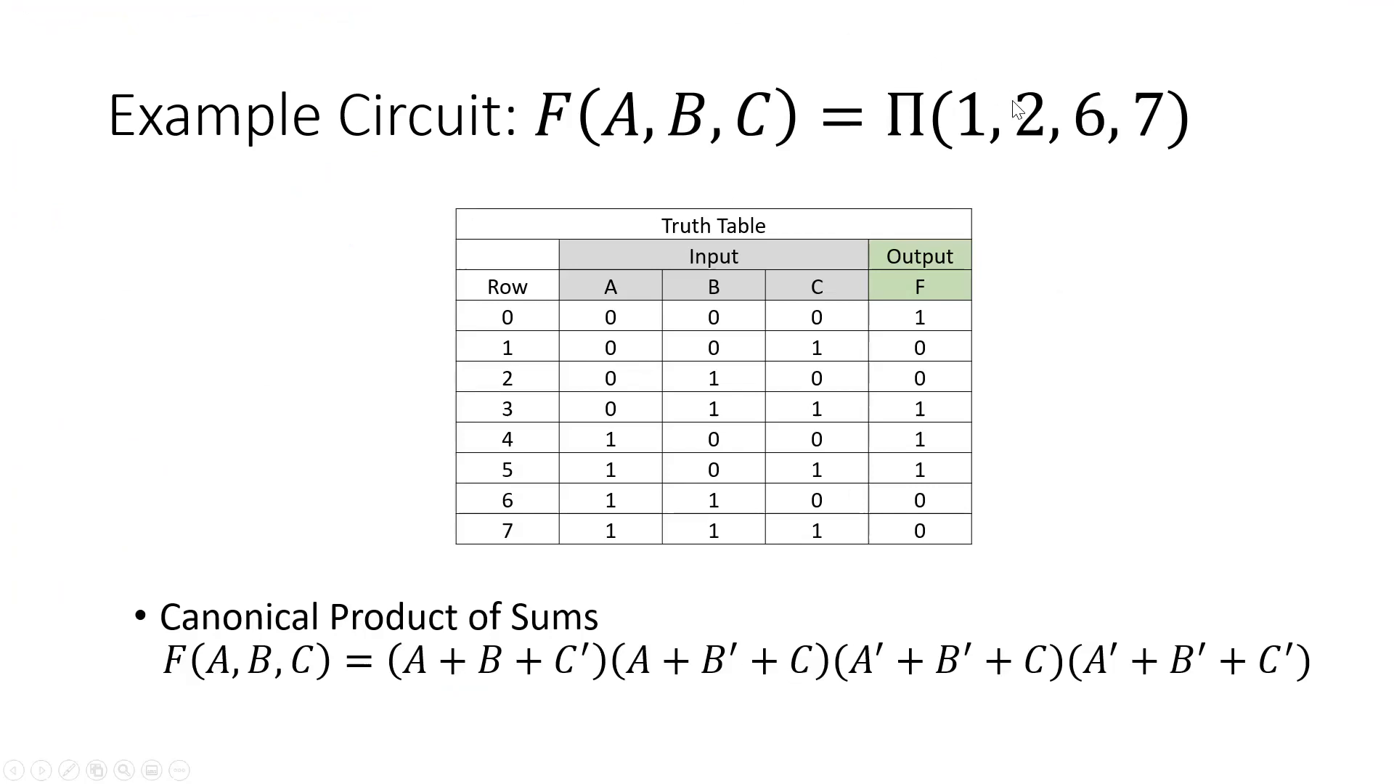
pyautogui.hotkey('alt', 'Tab')
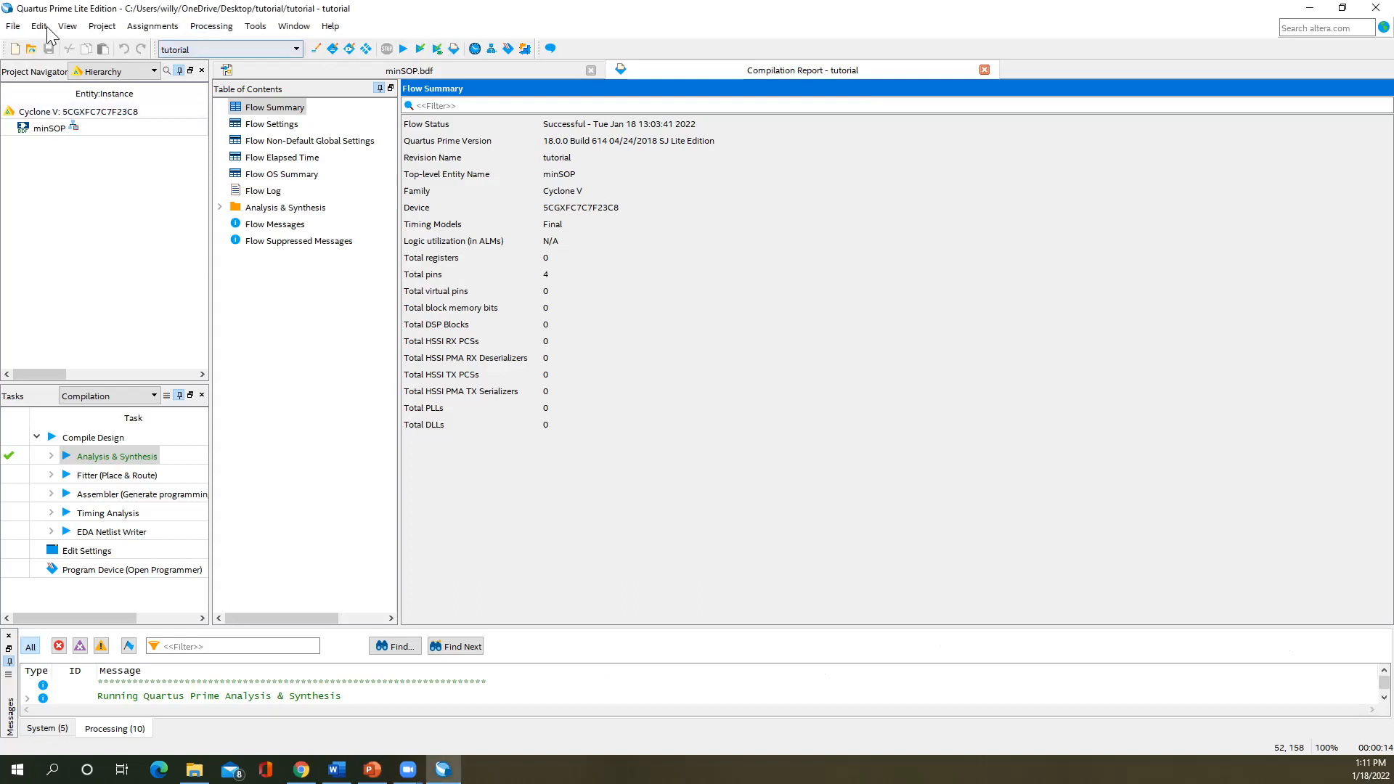
# - Create a new Block Diagram/Schematic File in the tutorial project
pyautogui.click(13, 27)
pyautogui.click(26, 49)
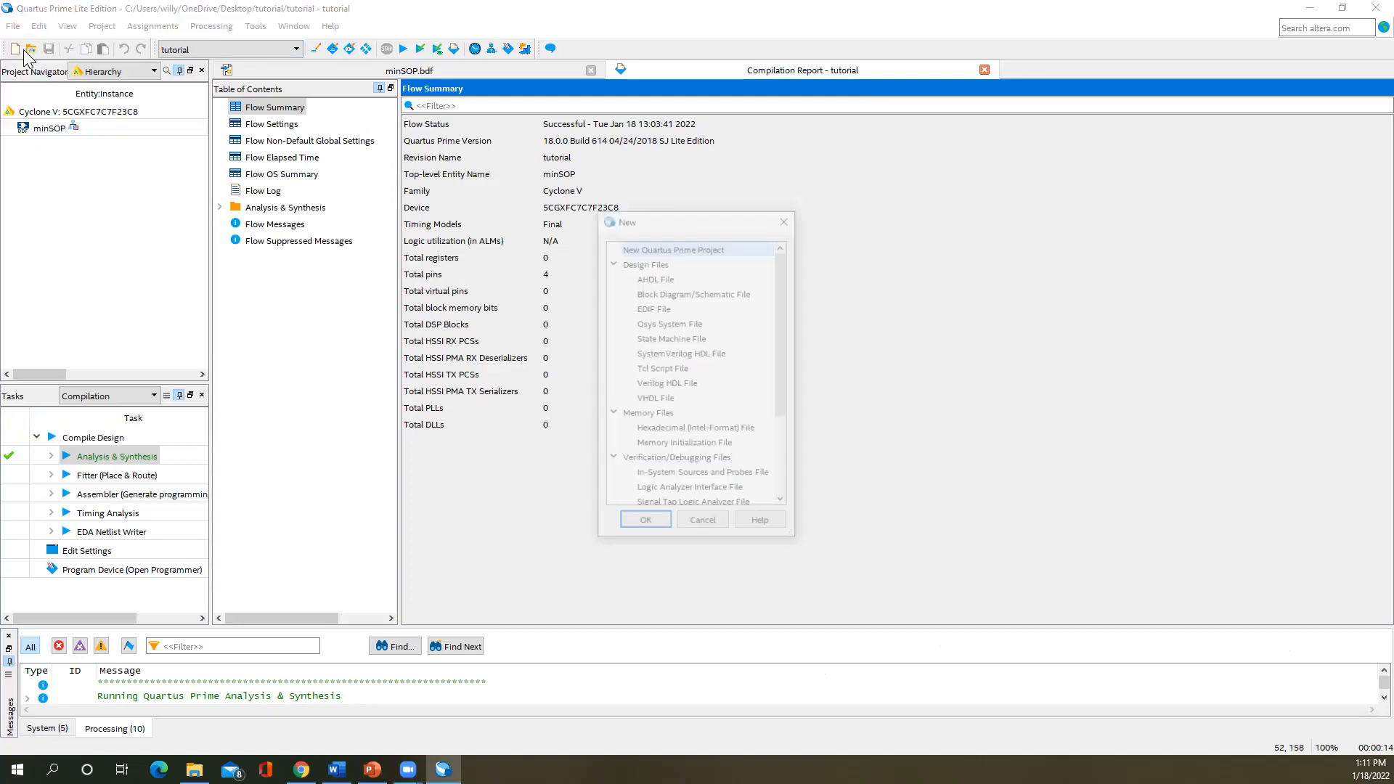
pyautogui.click(661, 294)
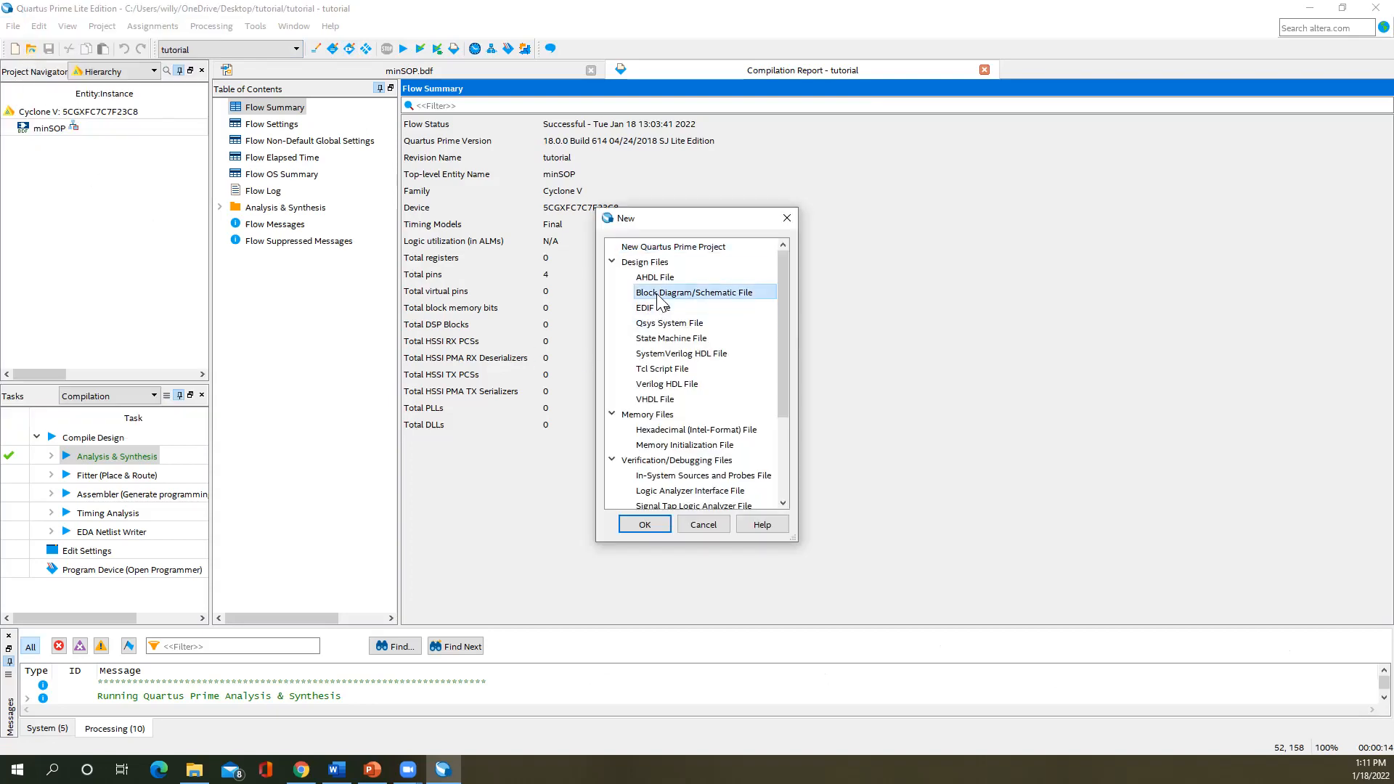
pyautogui.click(645, 524)
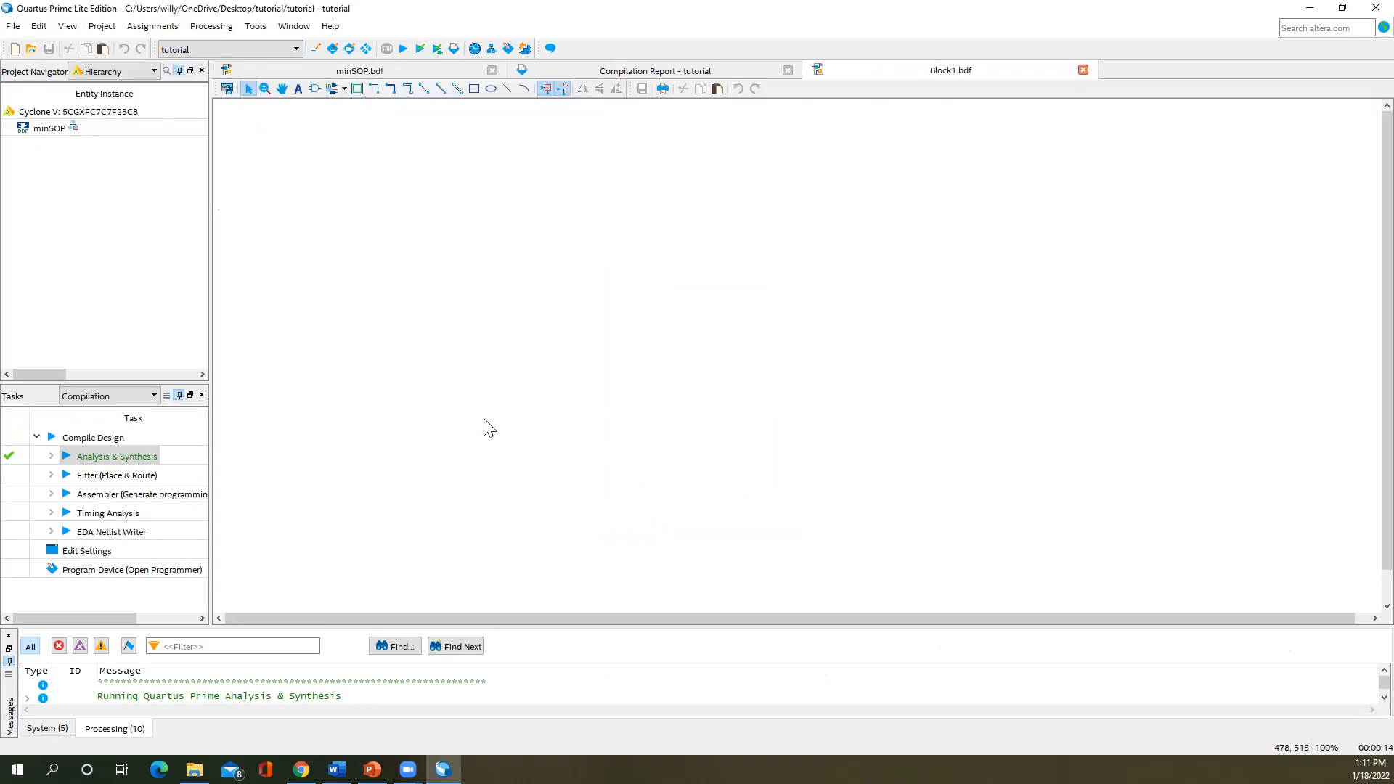
# - Add the text comment "F(A,B,C) = Product(1,2,6,7)" near the top of the blank schematic and leave the text tool
pyautogui.click(300, 90)
pyautogui.click(303, 146)
pyautogui.write('F')
pyautogui.write('i')
pyautogui.write('A,B')
pyautogui.write(',C')
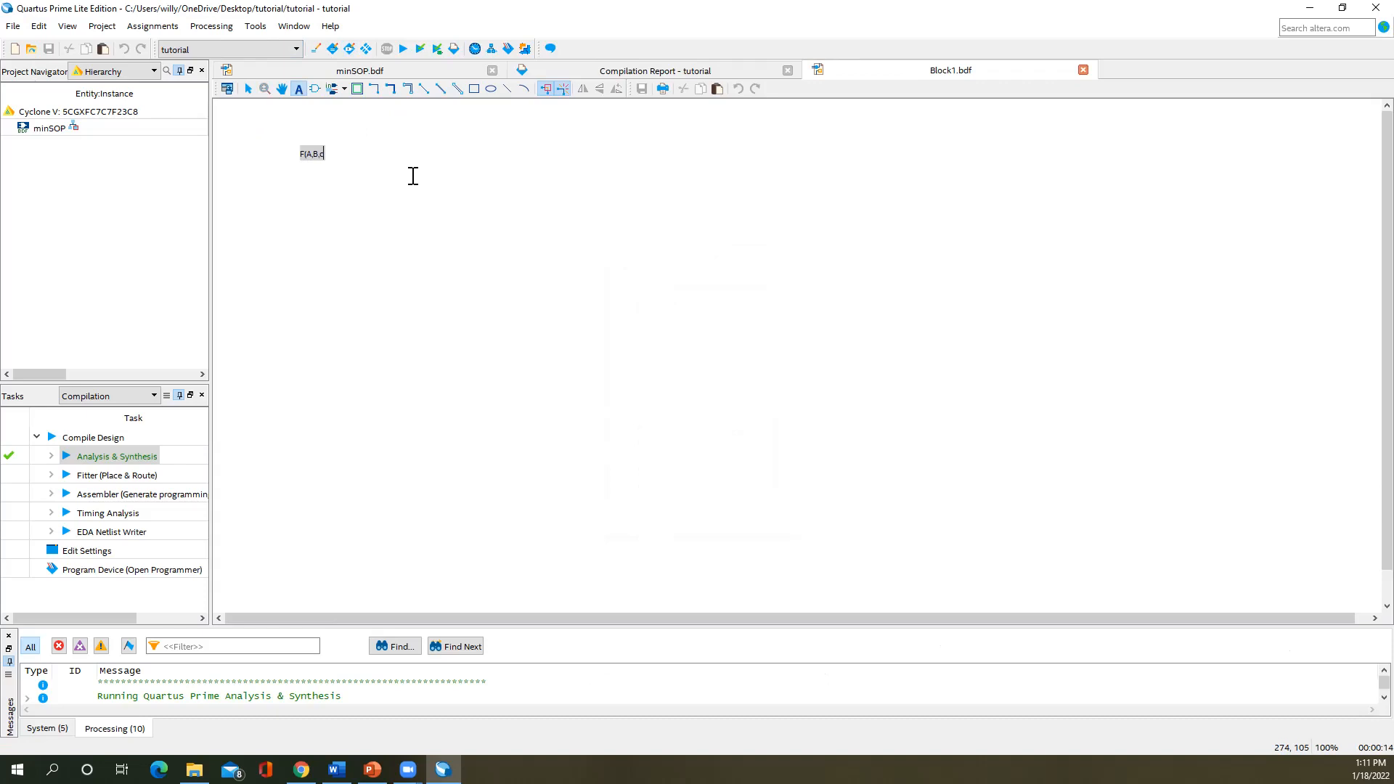
pyautogui.write(') = Producti1,2,6')
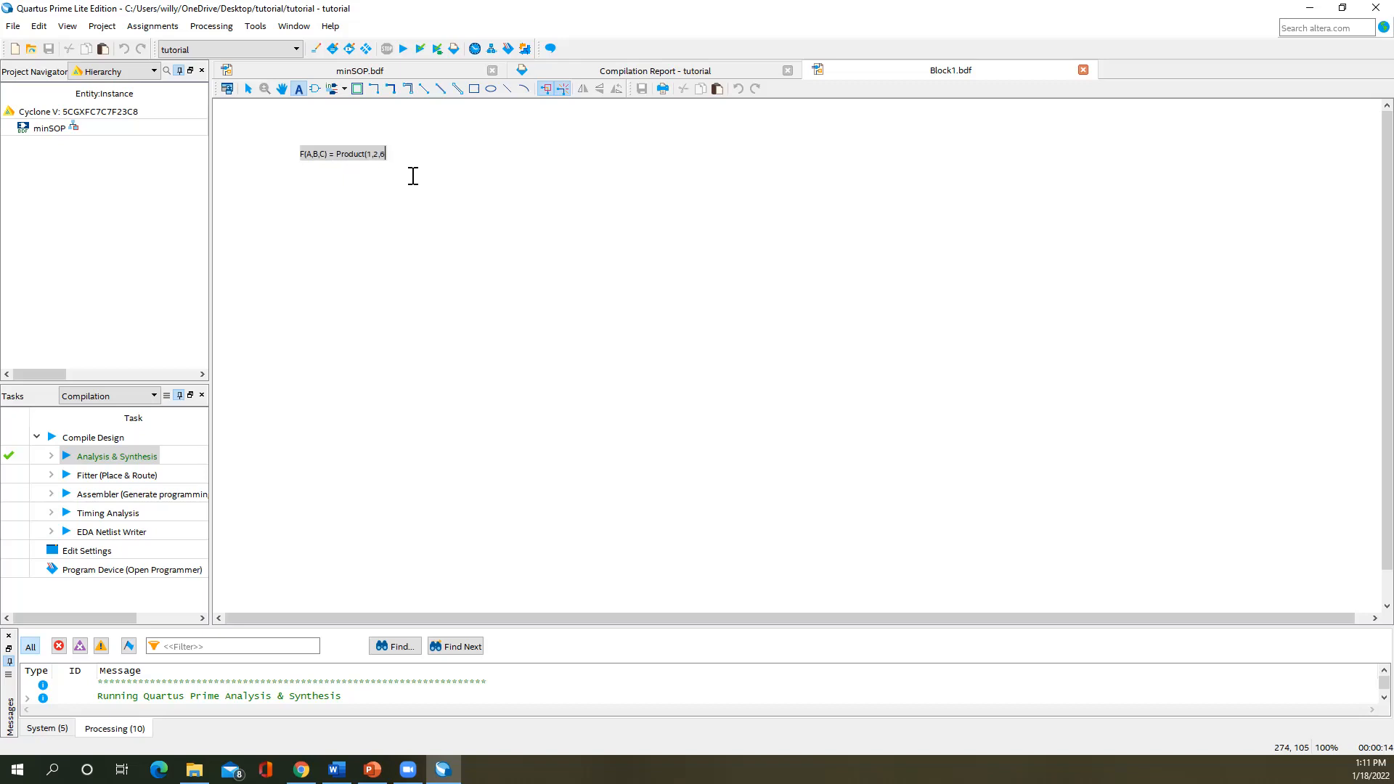
pyautogui.write(',7)')
pyautogui.click(370, 211)
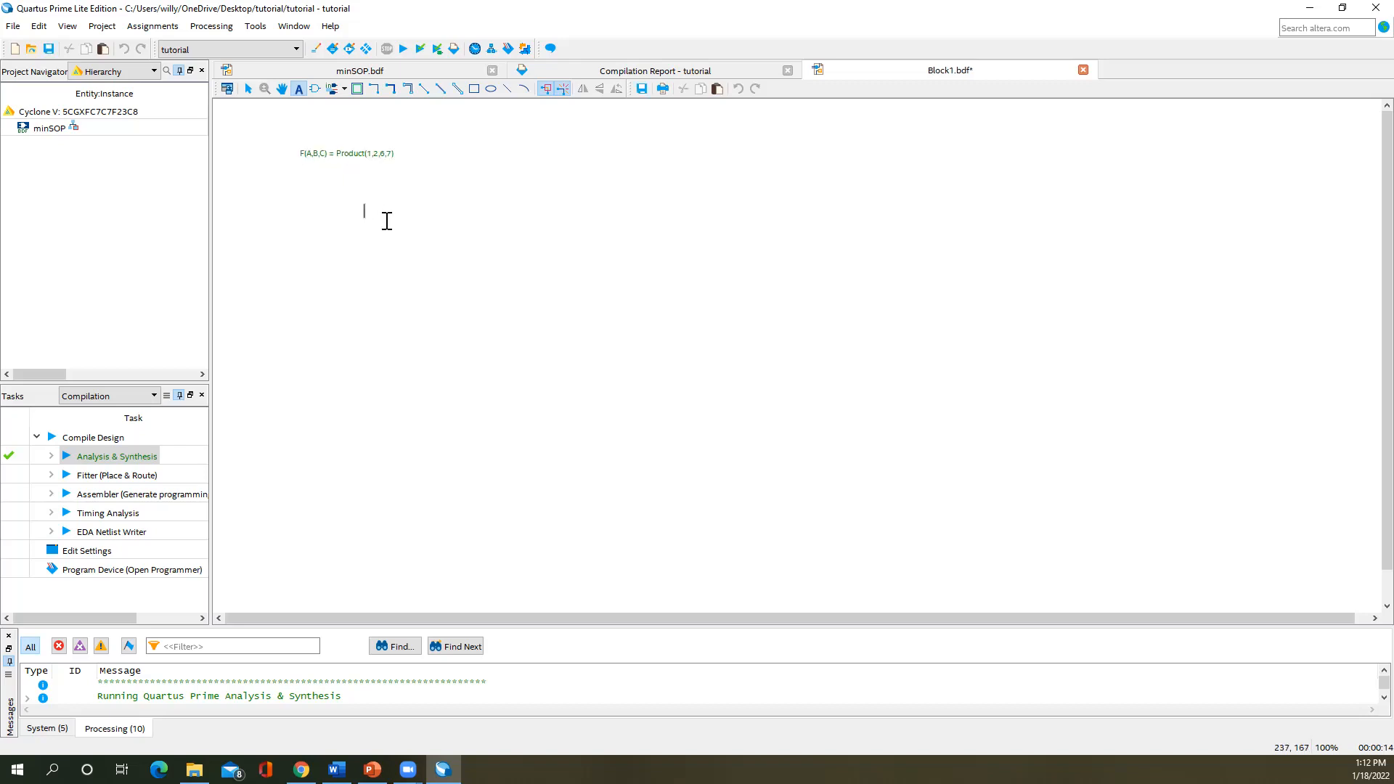
pyautogui.click(246, 90)
pyautogui.click(319, 154)
pyautogui.doubleClick(319, 155)
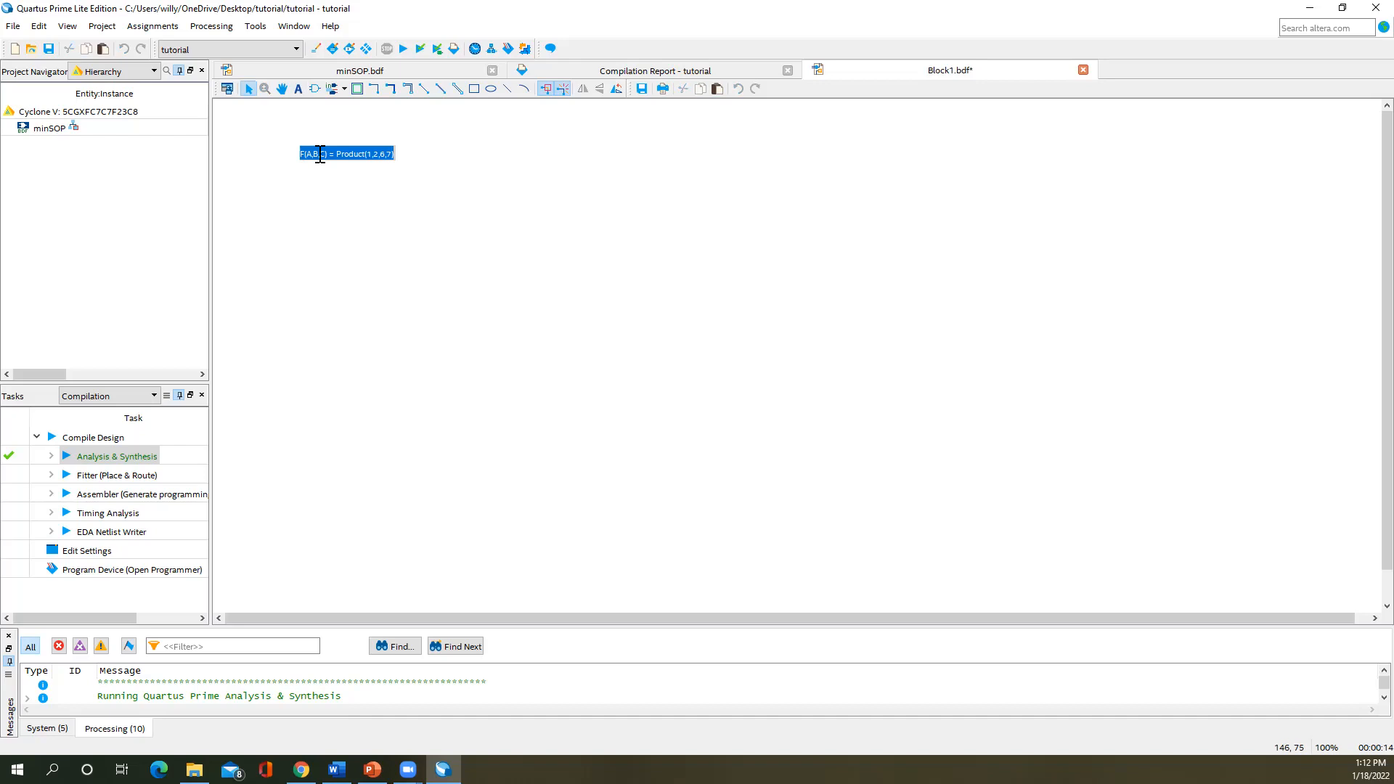
pyautogui.rightClick(319, 154)
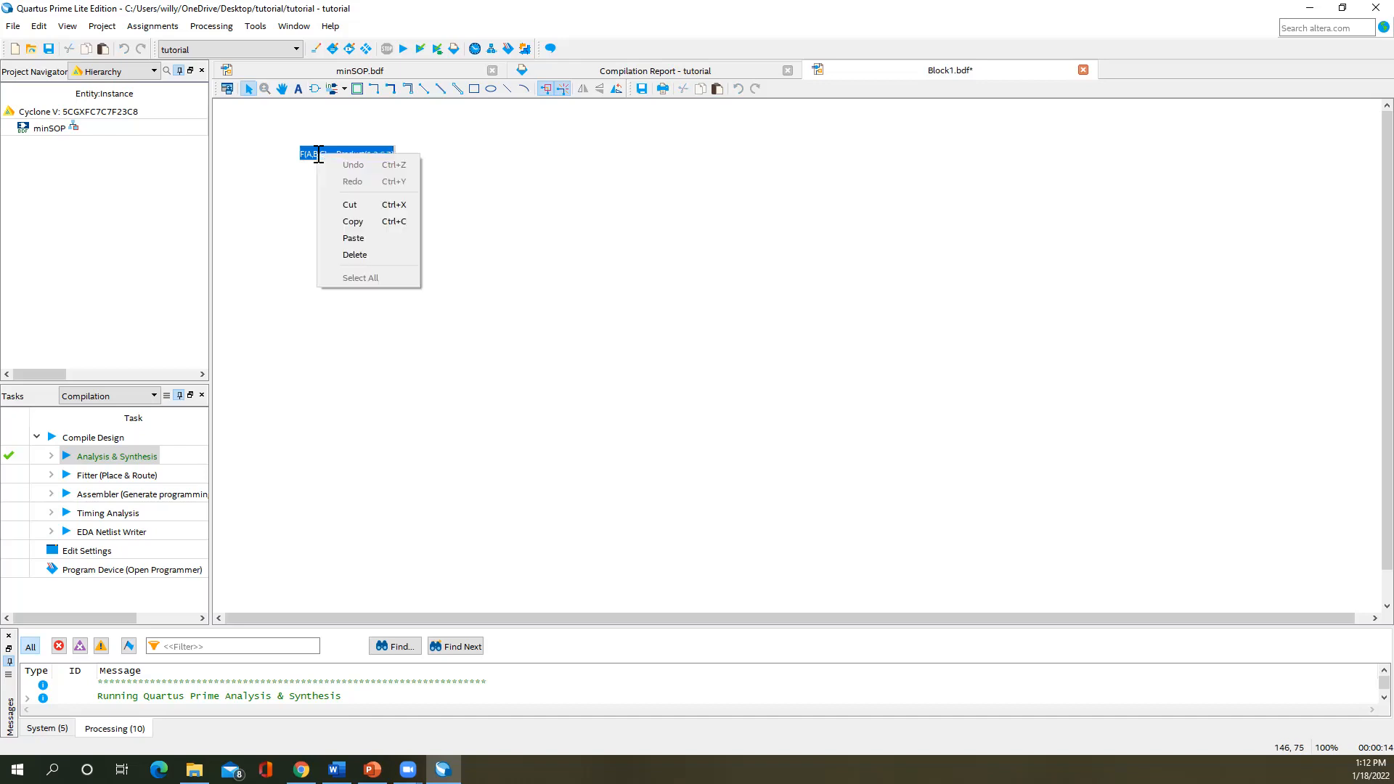
pyautogui.click(317, 154)
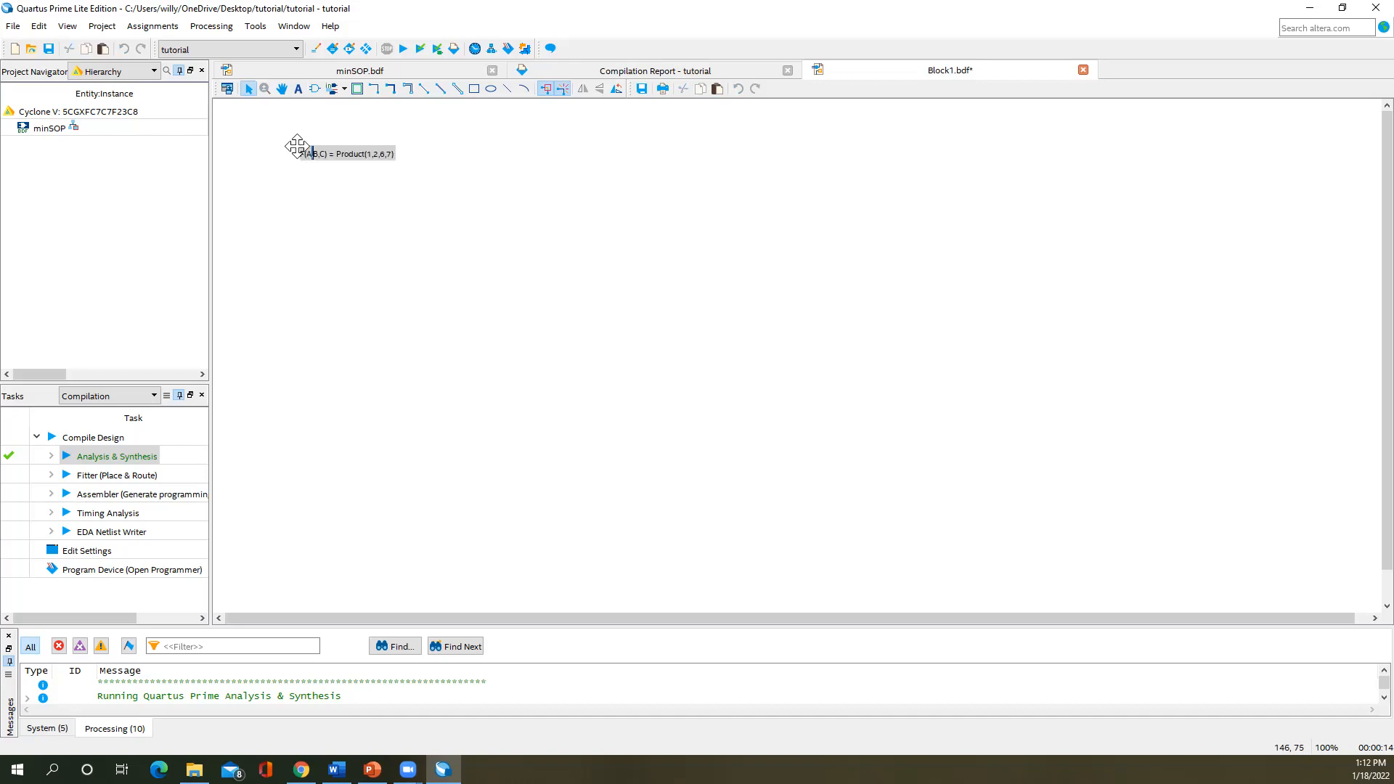
pyautogui.click(461, 169)
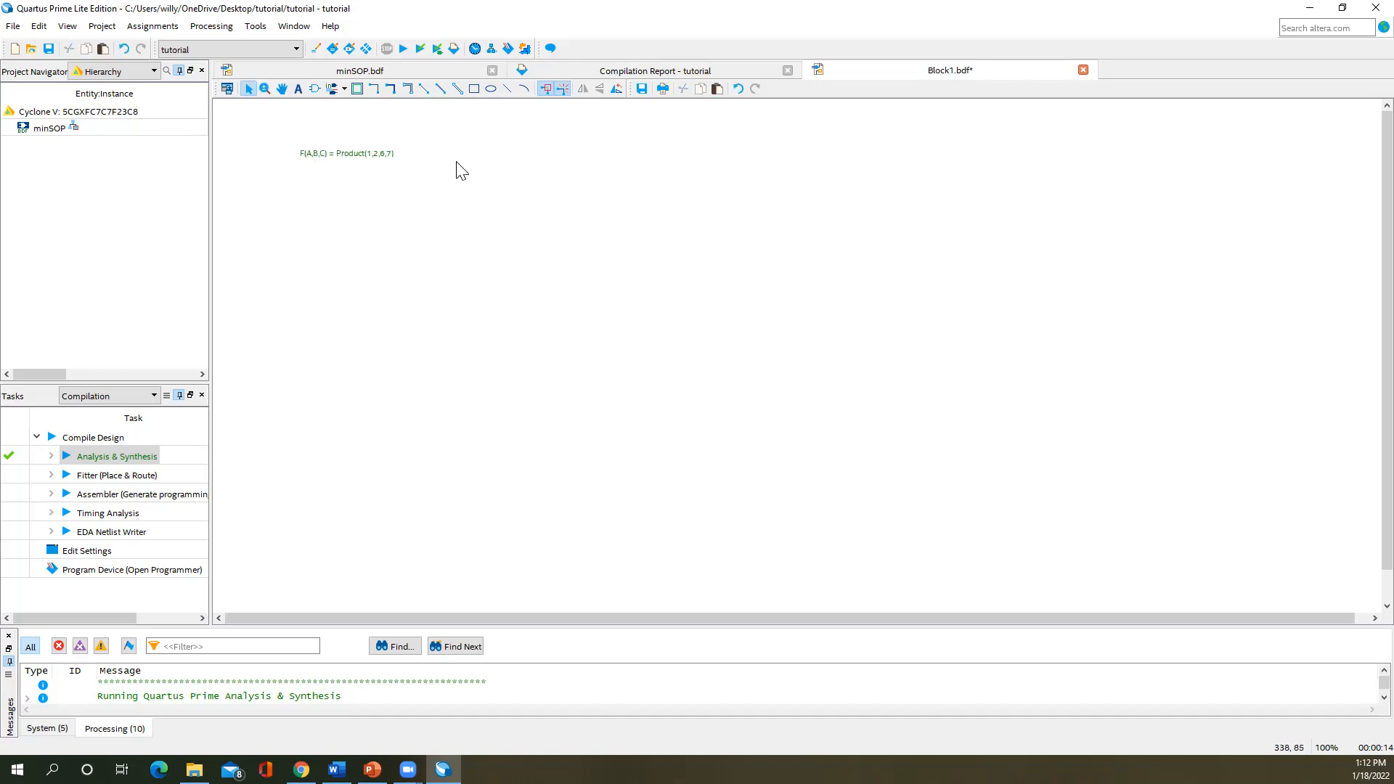
# - Set the font size of the F(A,B,C) = Product(1,2,6,7) comment to 18 in its text properties
pyautogui.click(391, 151)
pyautogui.rightClick(370, 158)
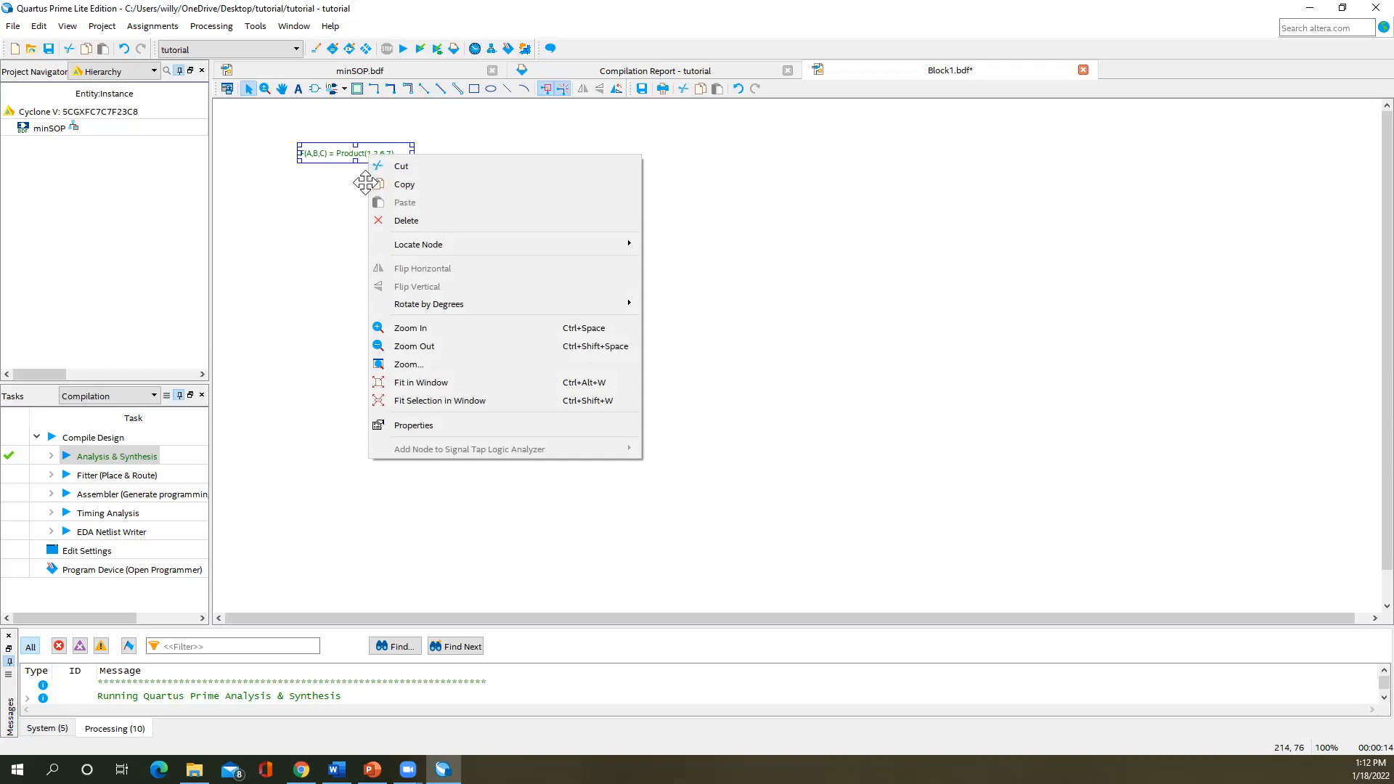
pyautogui.click(411, 426)
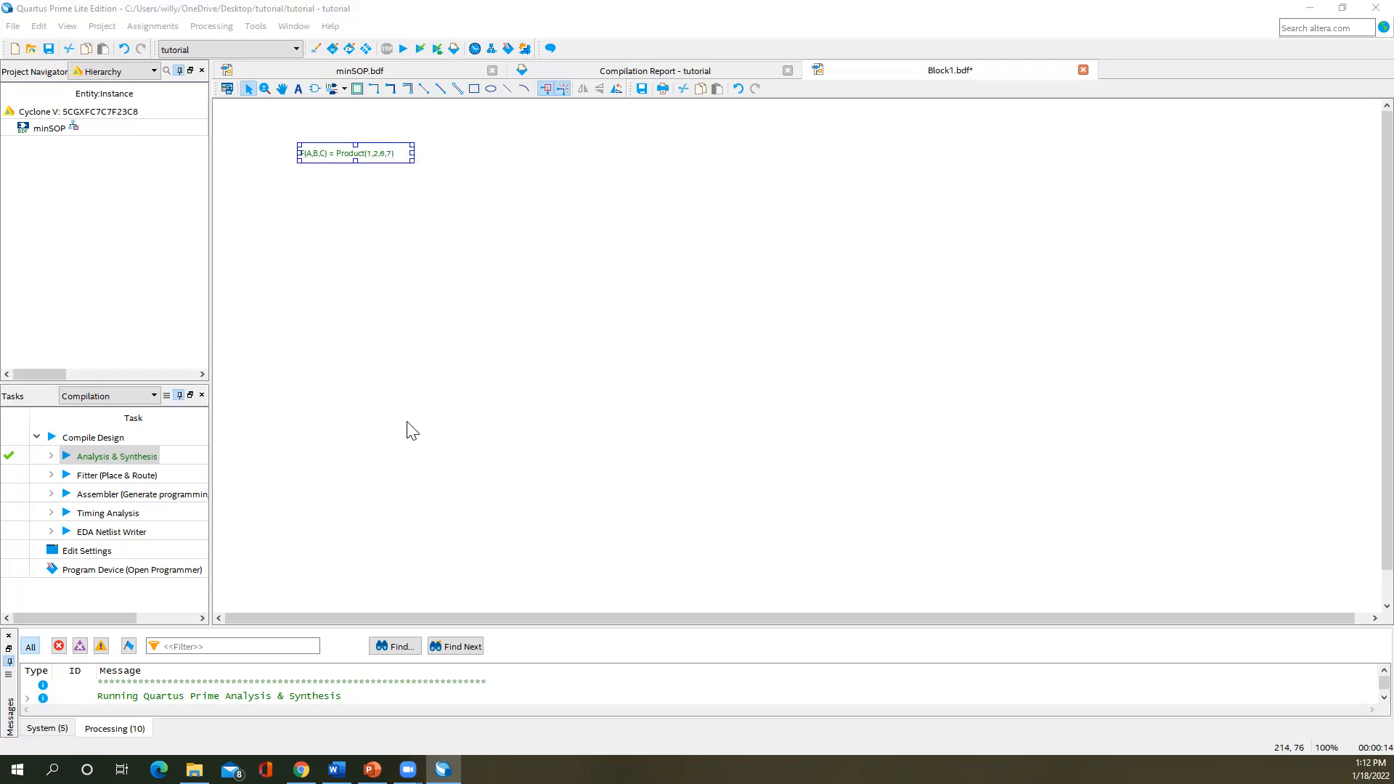
pyautogui.moveTo(361, 261); pyautogui.dragTo(667, 189)
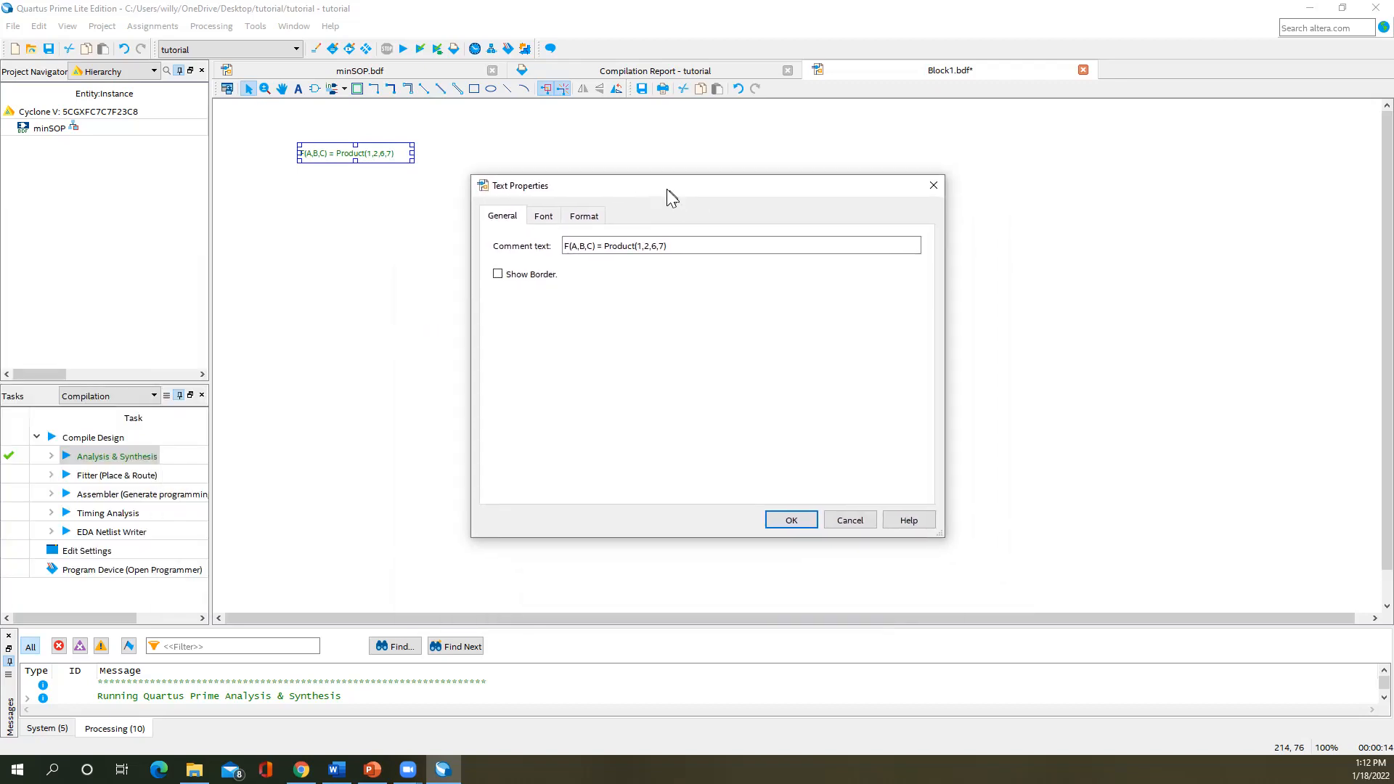
pyautogui.click(544, 215)
pyautogui.click(647, 302)
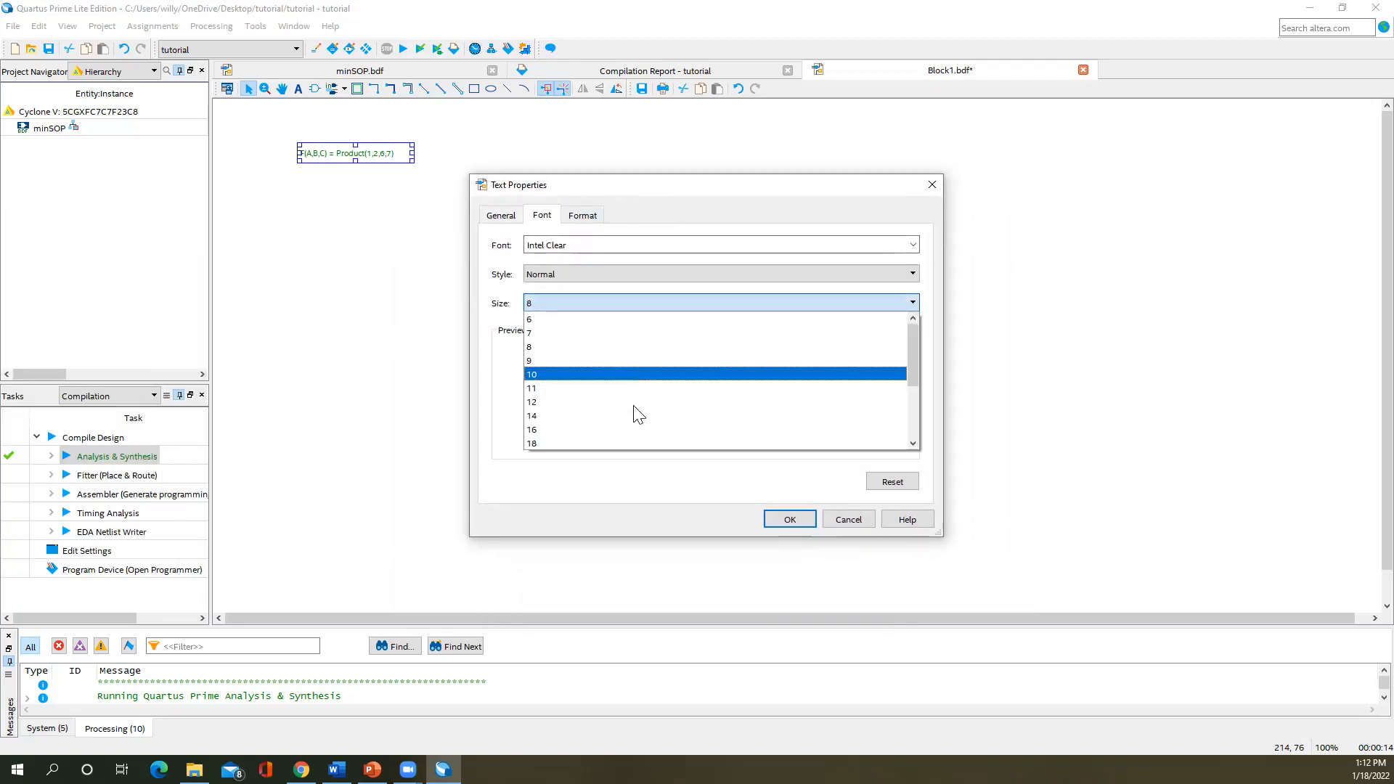
pyautogui.click(635, 437)
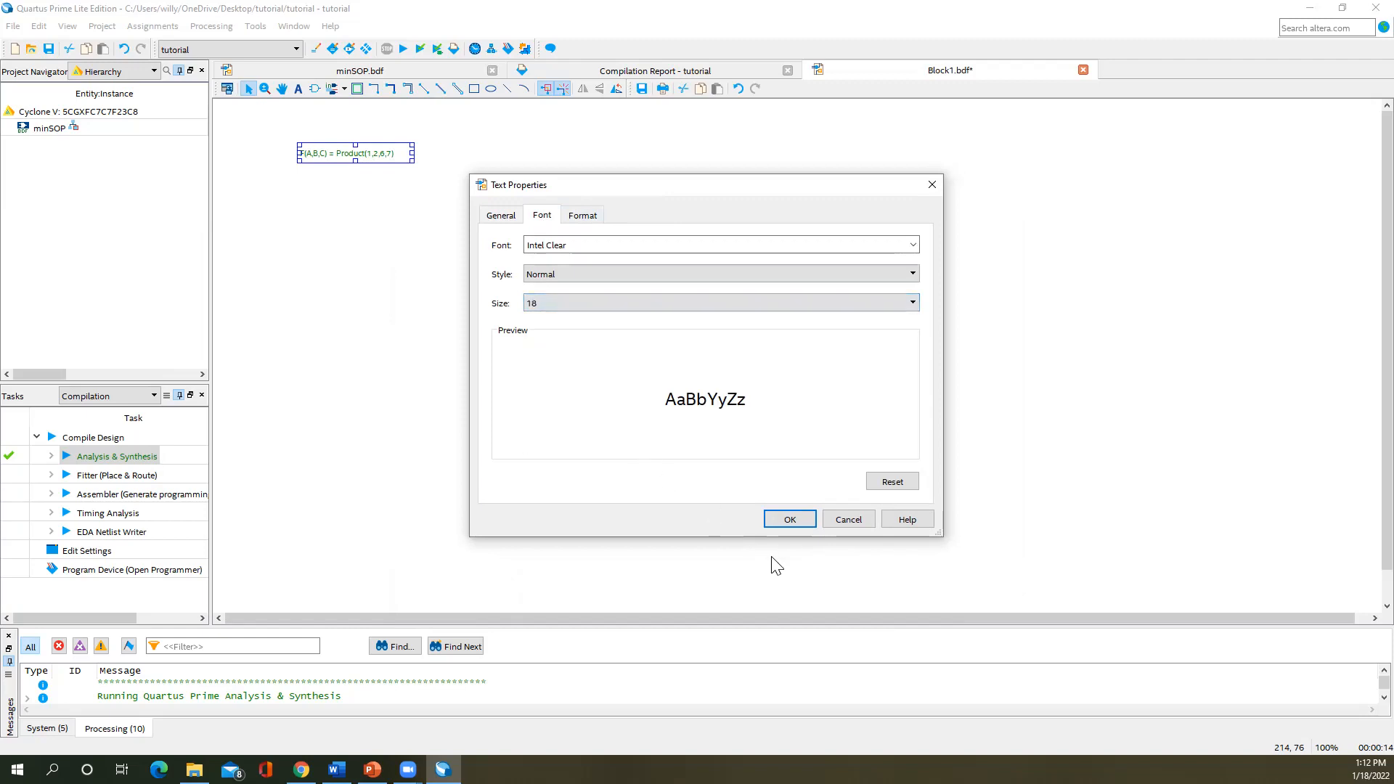
pyautogui.click(790, 520)
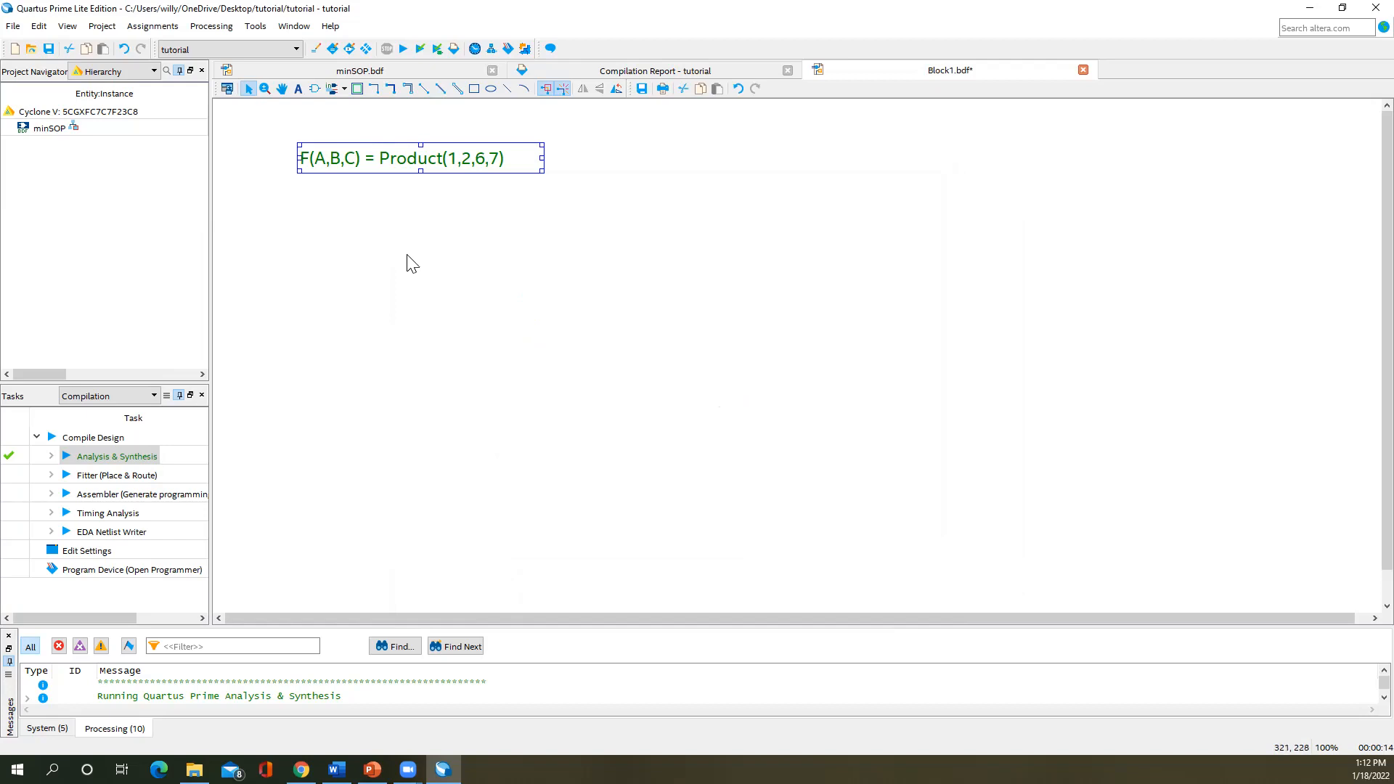
# - Copy inputs A, B and C with their NOT gates and labelled wires from minSOP.bdf and place them below the new schematic's title comment
pyautogui.click(328, 73)
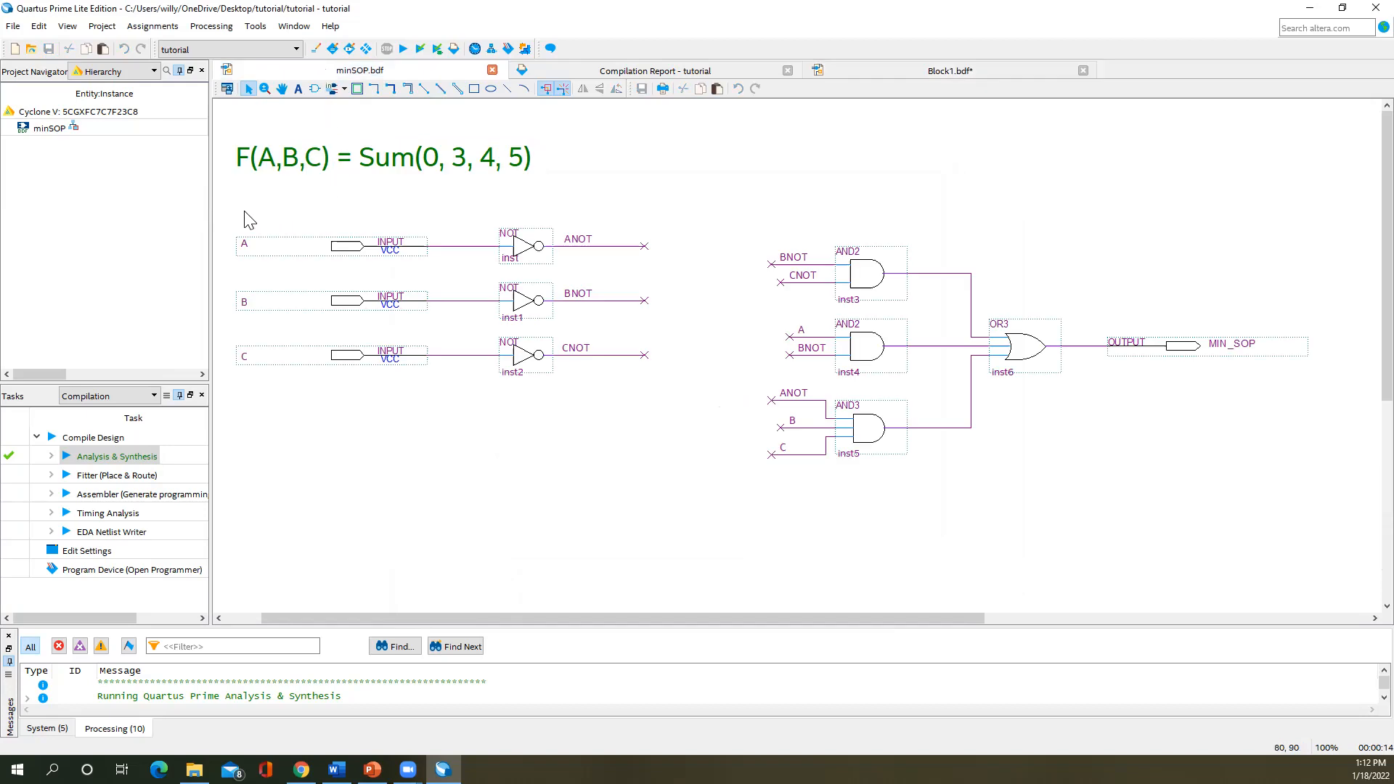
pyautogui.moveTo(226, 202); pyautogui.dragTo(722, 486)
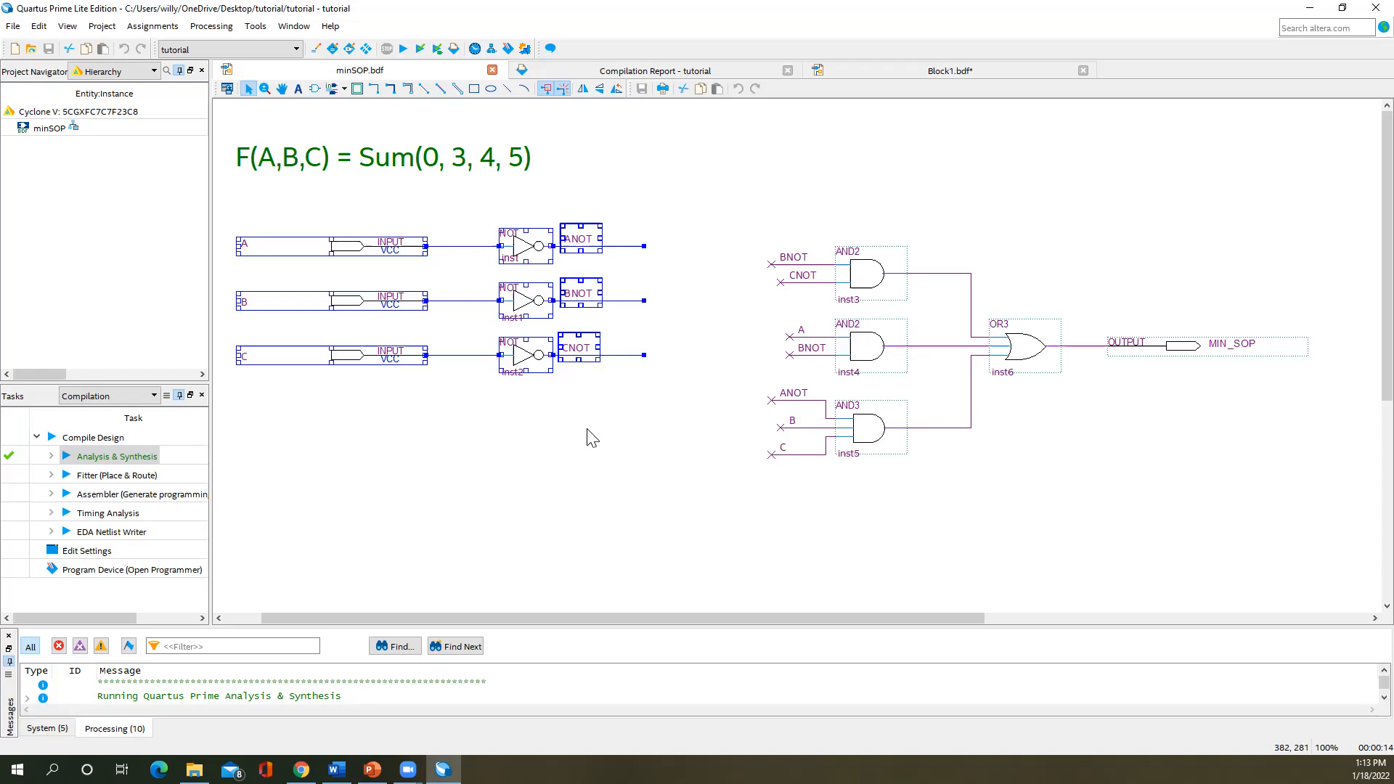
pyautogui.click(880, 72)
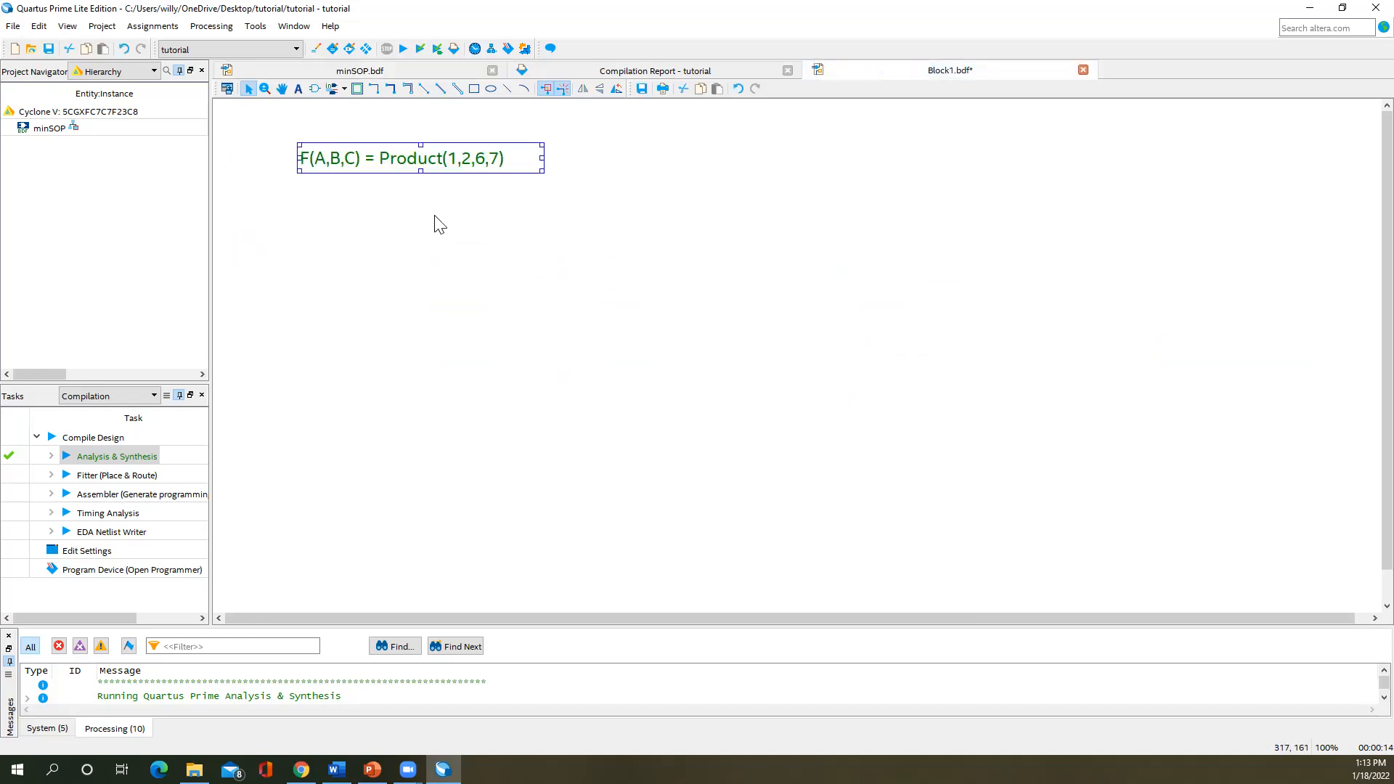
pyautogui.rightClick(311, 243)
pyautogui.click(342, 293)
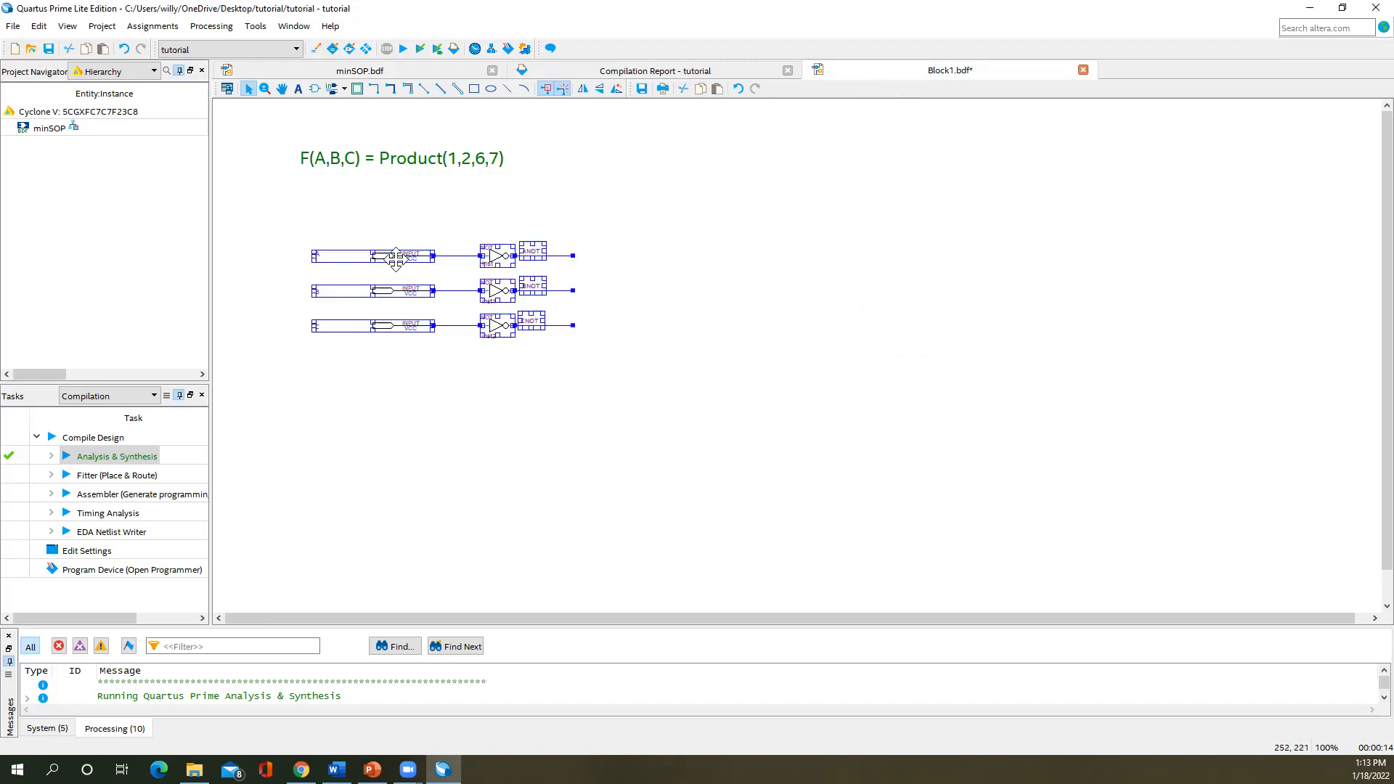
pyautogui.moveTo(393, 259)
pyautogui.mouseDown()
pyautogui.moveTo(946, 355)
pyautogui.moveTo(396, 363)
pyautogui.moveTo(387, 252)
pyautogui.mouseUp()
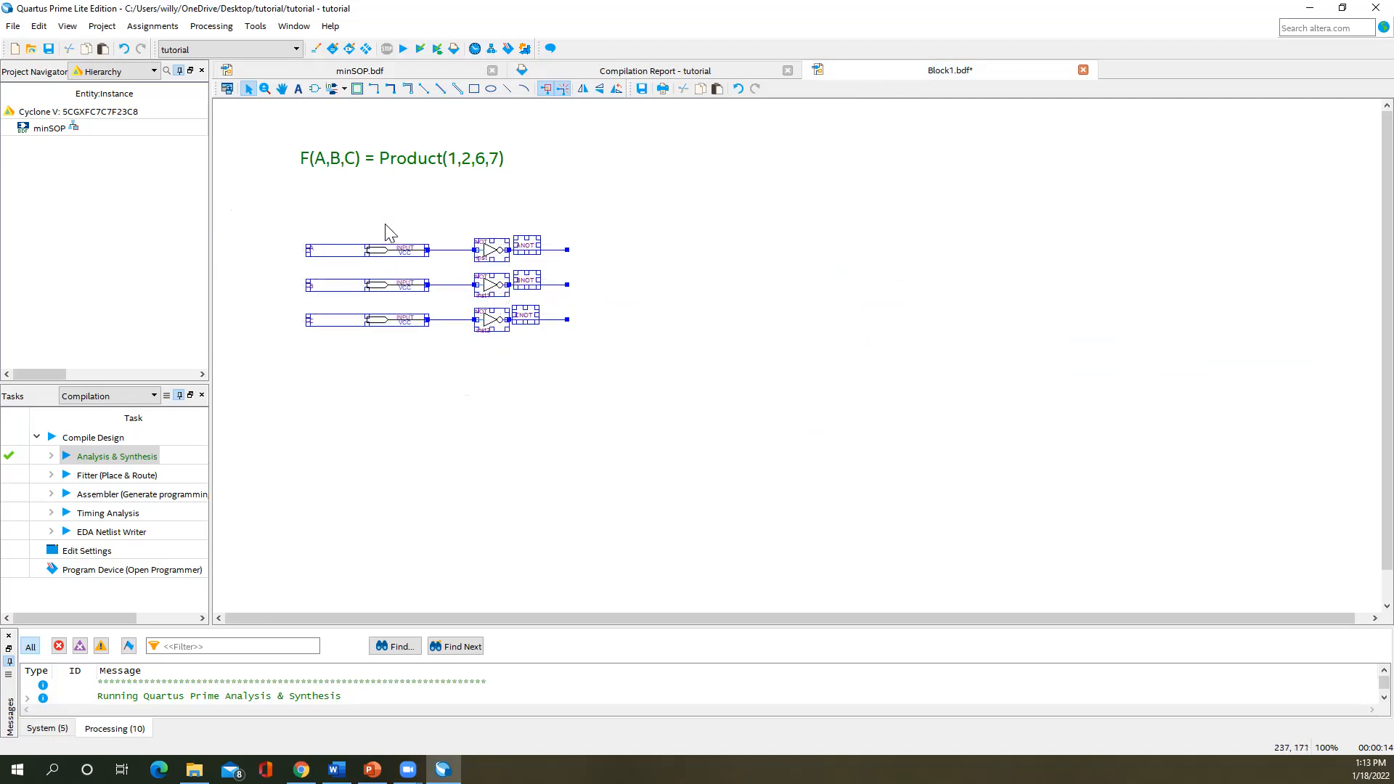
# - Choose the or3 symbol for insertion into the schematic with repeat-insert mode enabled
pyautogui.click(386, 225)
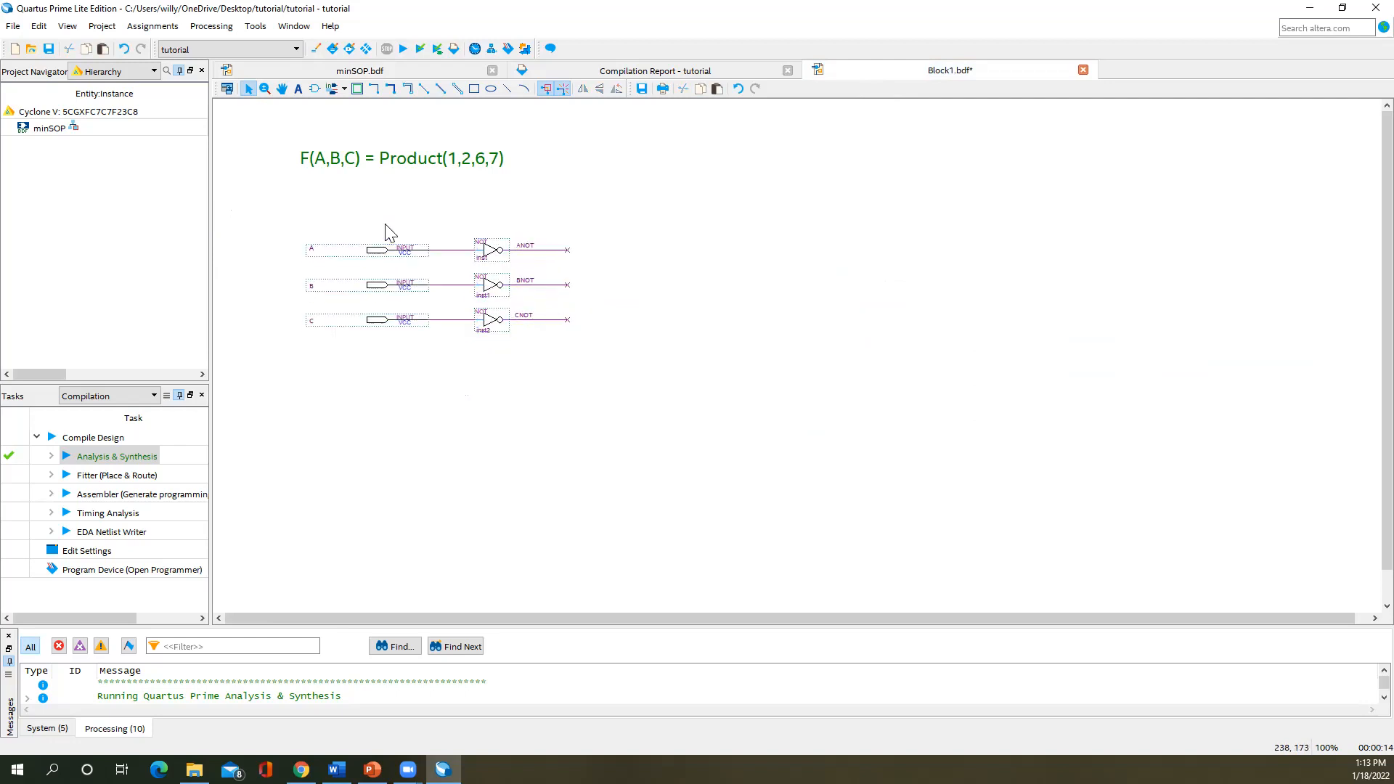
pyautogui.click(265, 88)
pyautogui.click(280, 185)
pyautogui.click(280, 184)
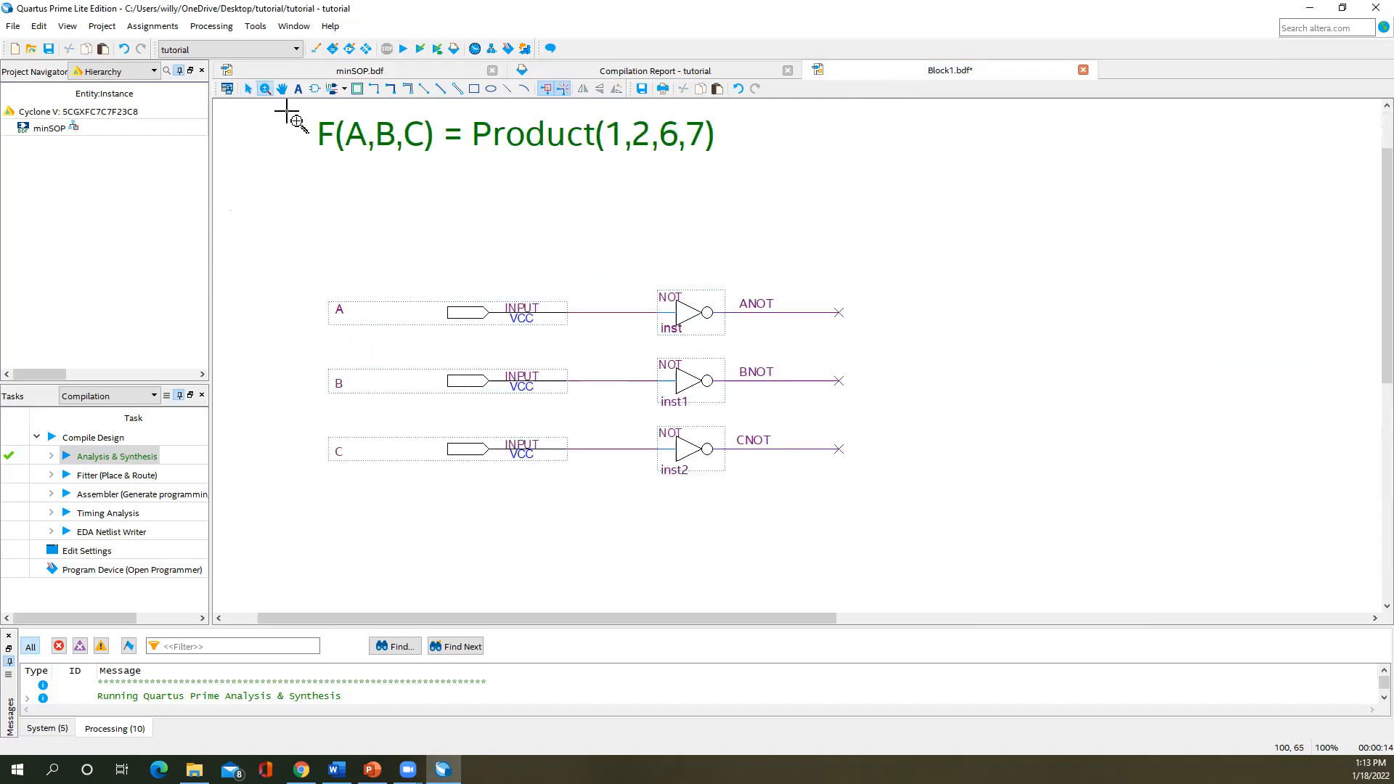
pyautogui.press('Escape')
pyautogui.moveTo(783, 616); pyautogui.dragTo(783, 616)
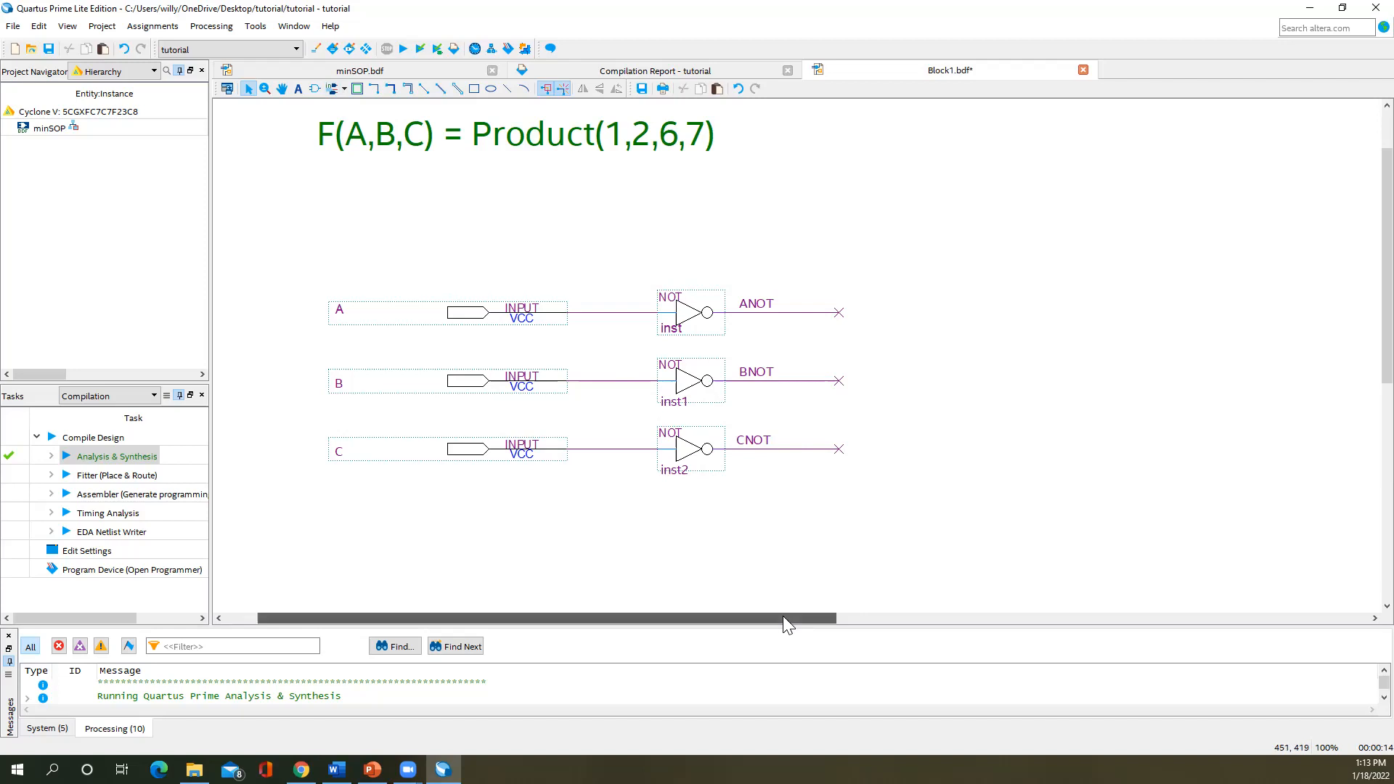
pyautogui.hscroll(1, 799, 623)
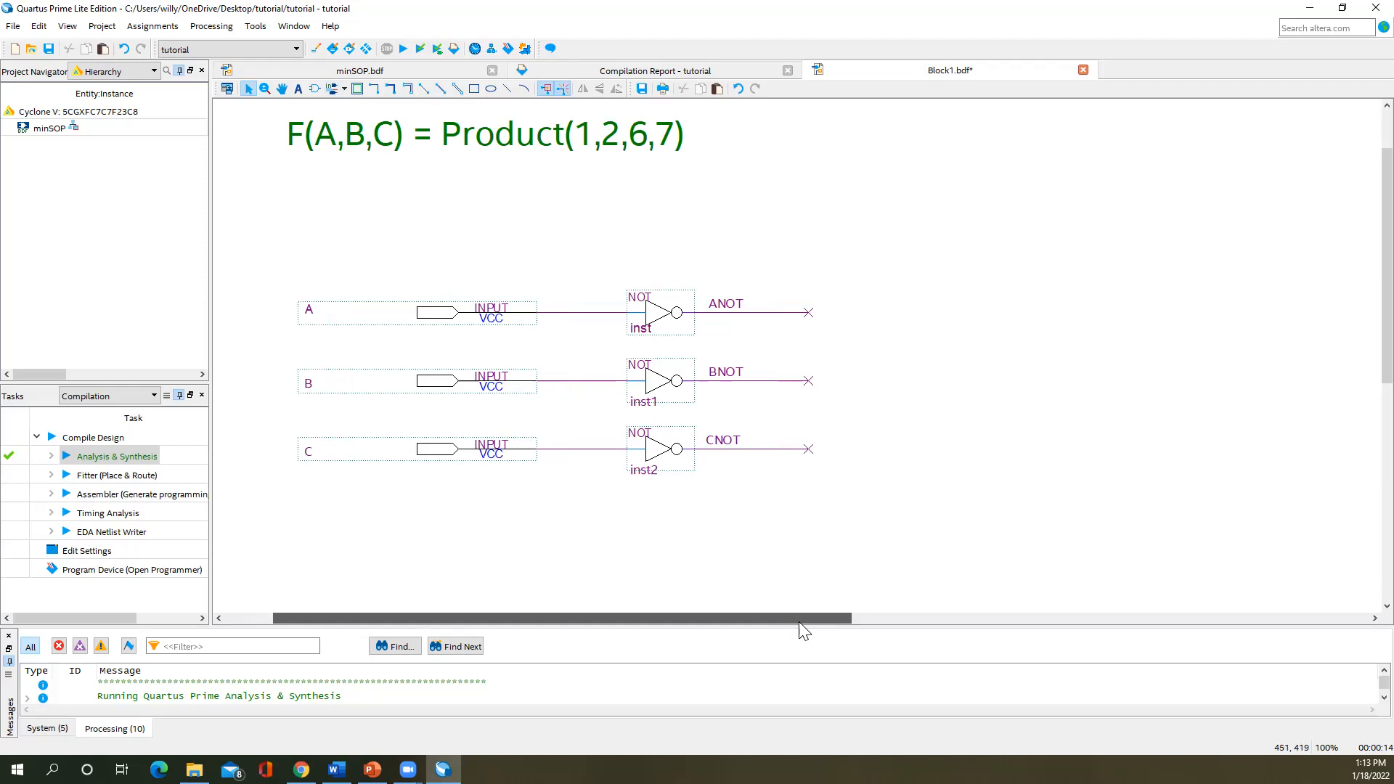
pyautogui.hscroll(1, 807, 625)
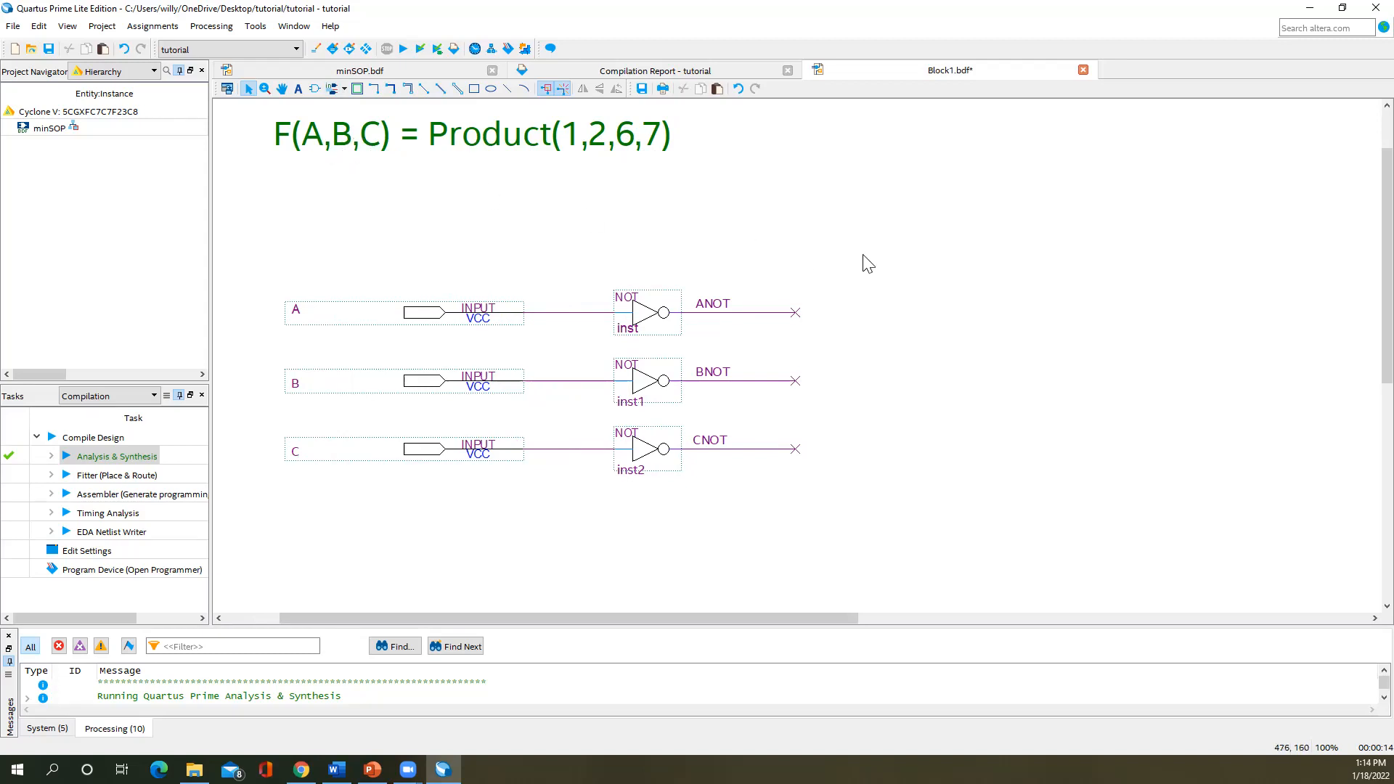
pyautogui.rightClick(894, 240)
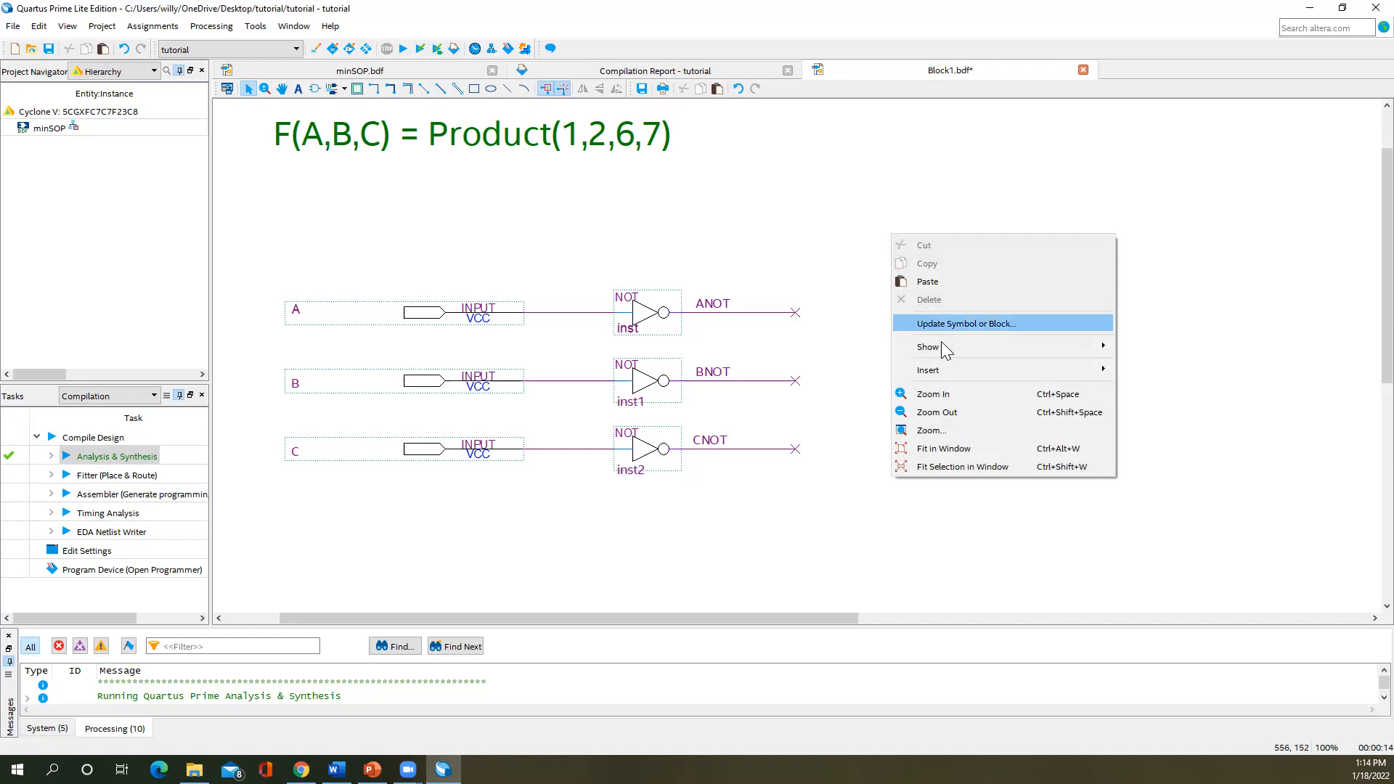
pyautogui.moveTo(1010, 370)
pyautogui.click(1155, 373)
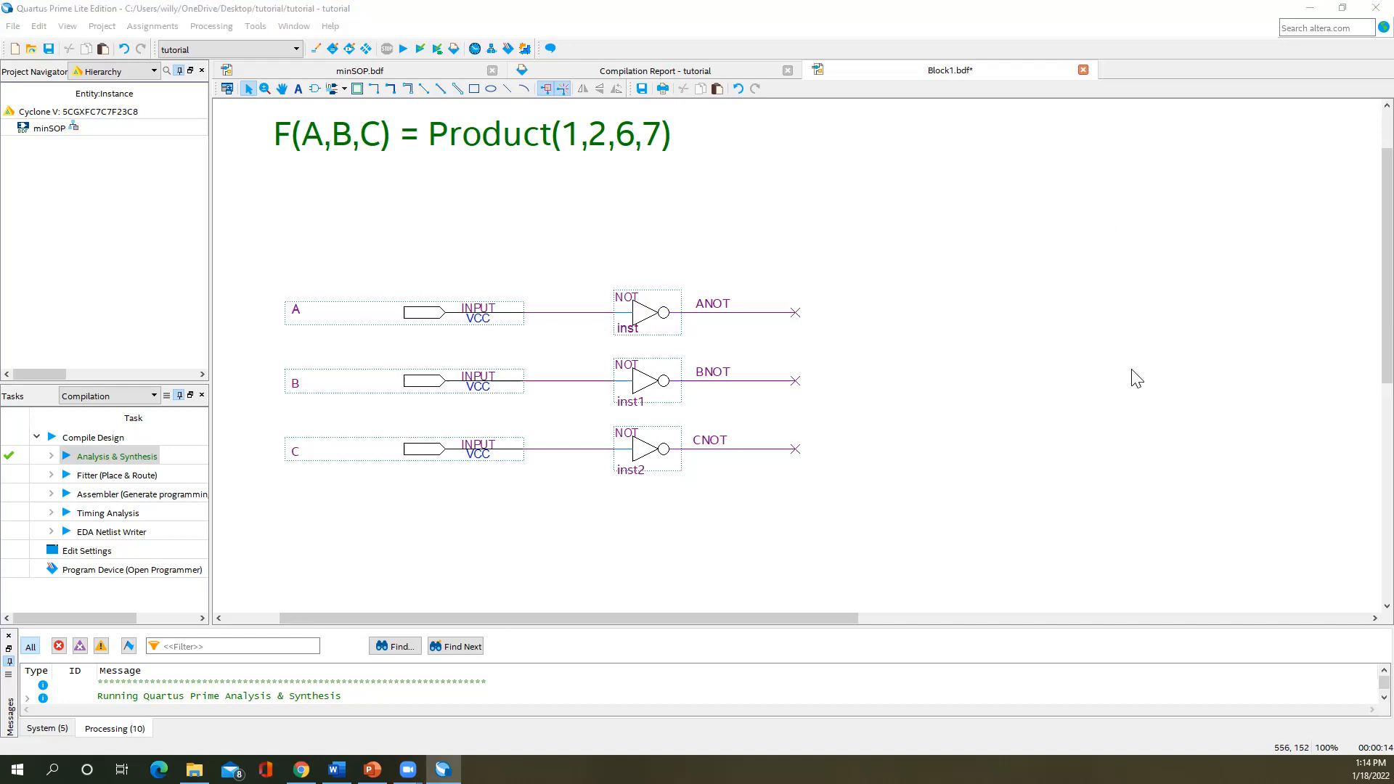
pyautogui.moveTo(1037, 386); pyautogui.dragTo(848, 189)
pyautogui.write('or3')
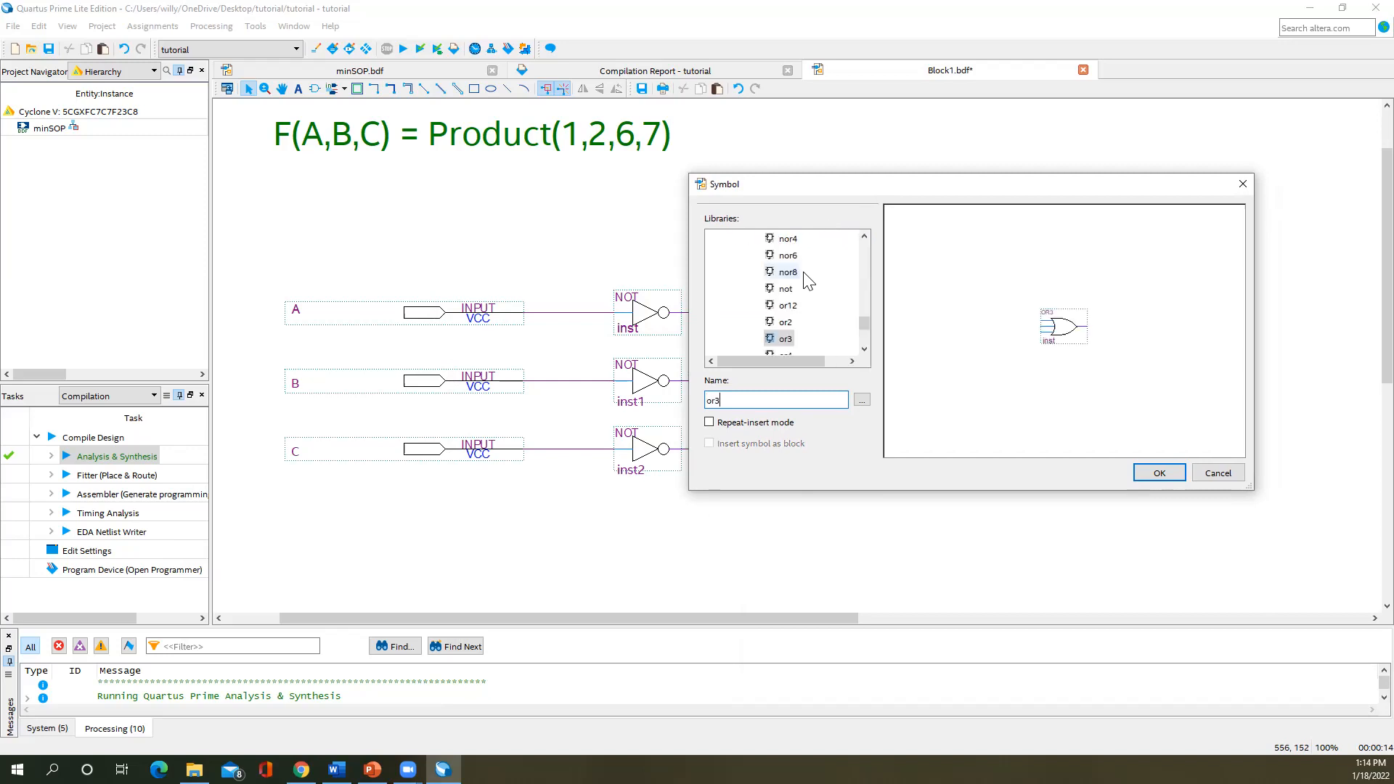
pyautogui.click(710, 423)
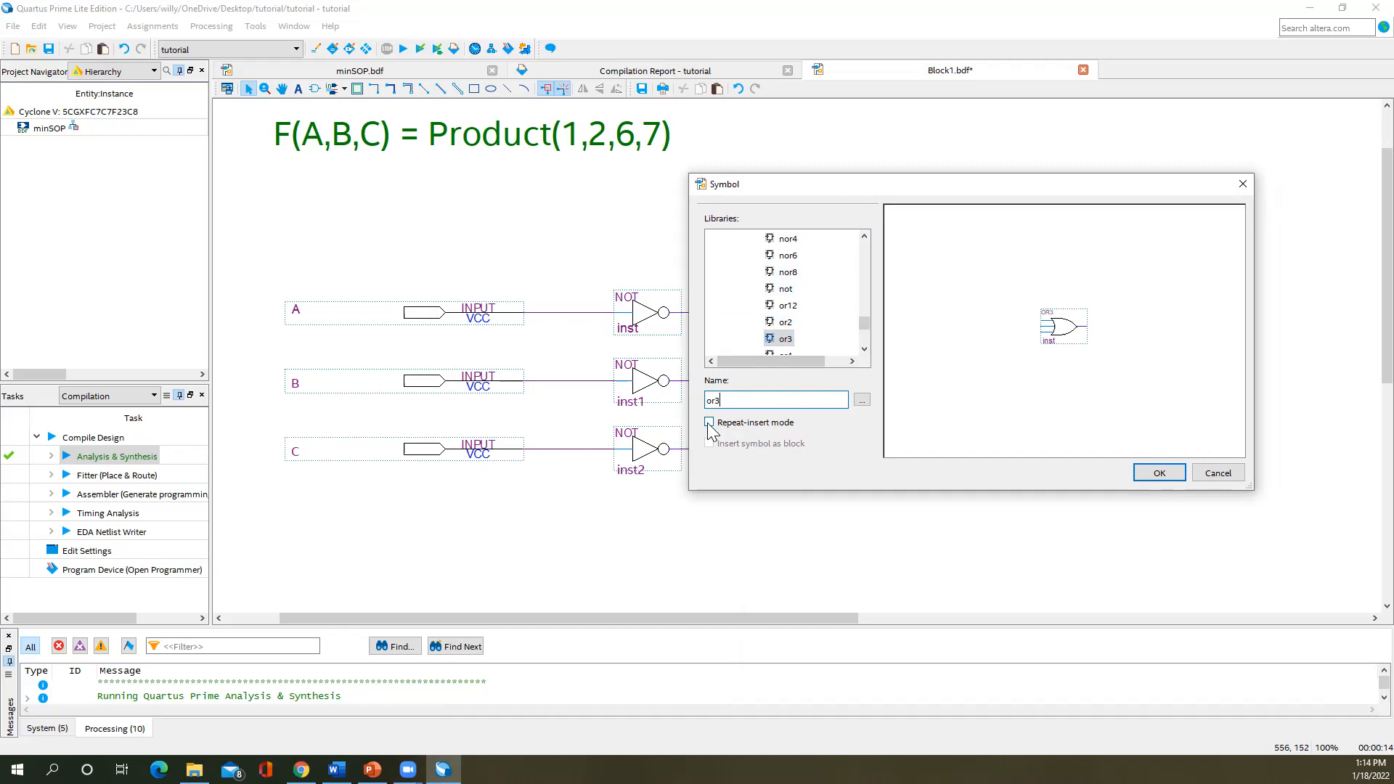
pyautogui.click(1160, 473)
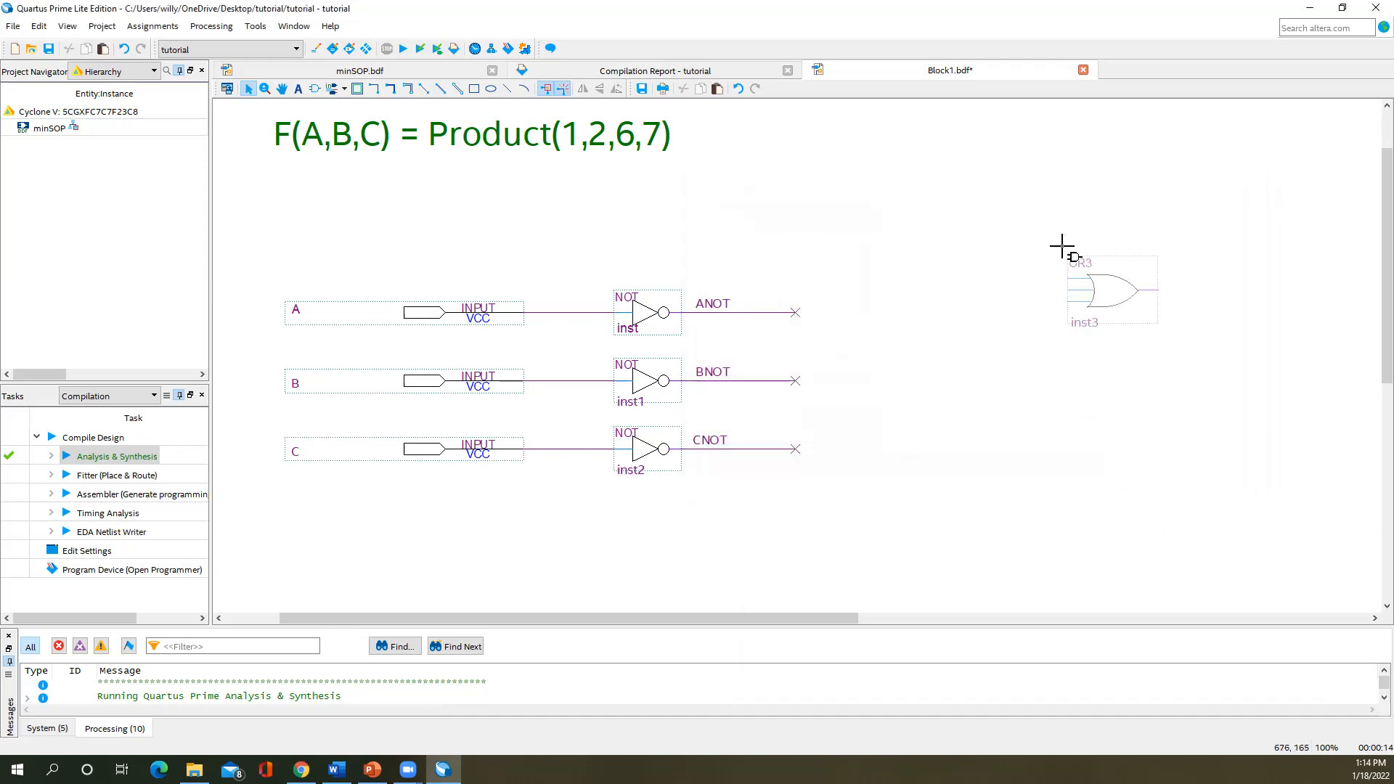
# - Place four OR3 gates in a column to the right of the NOT gates and end the insertion
pyautogui.click(1061, 212)
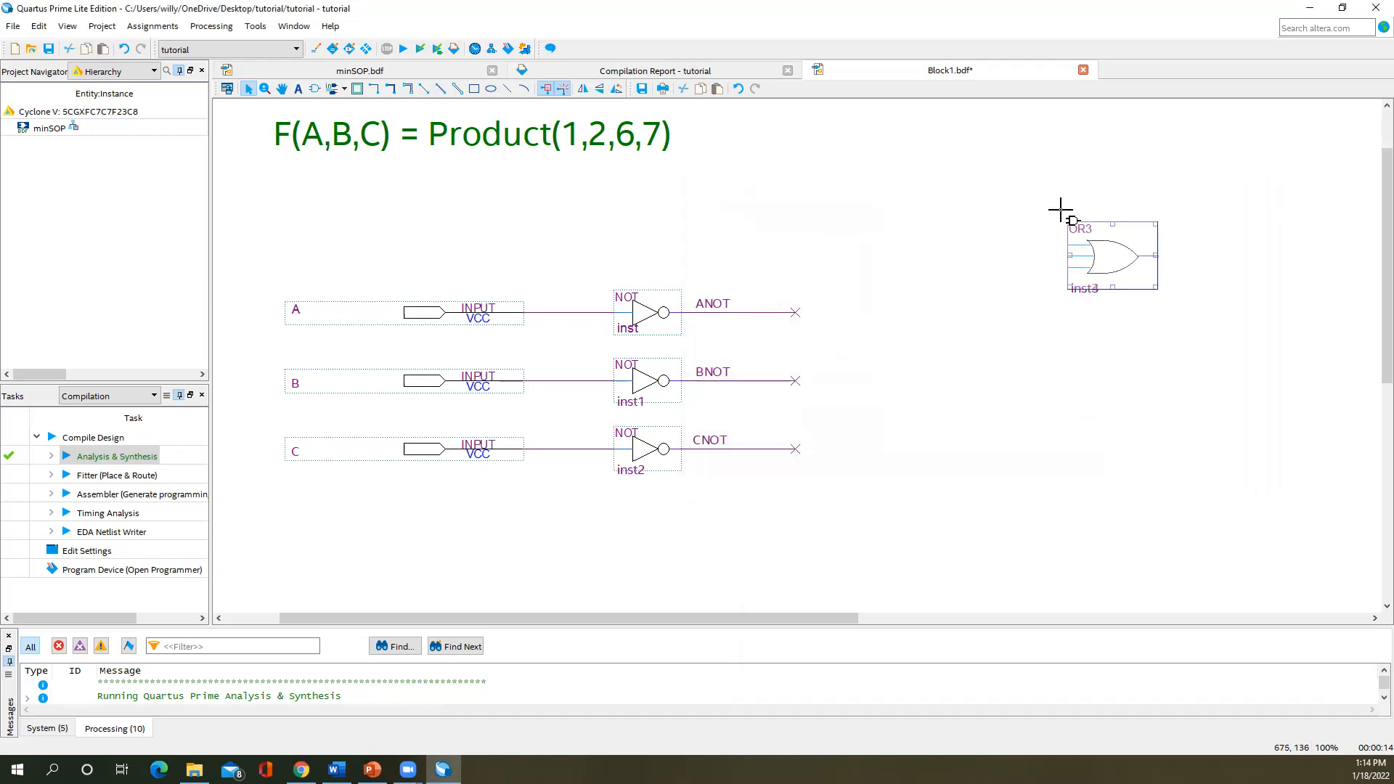
pyautogui.click(1076, 318)
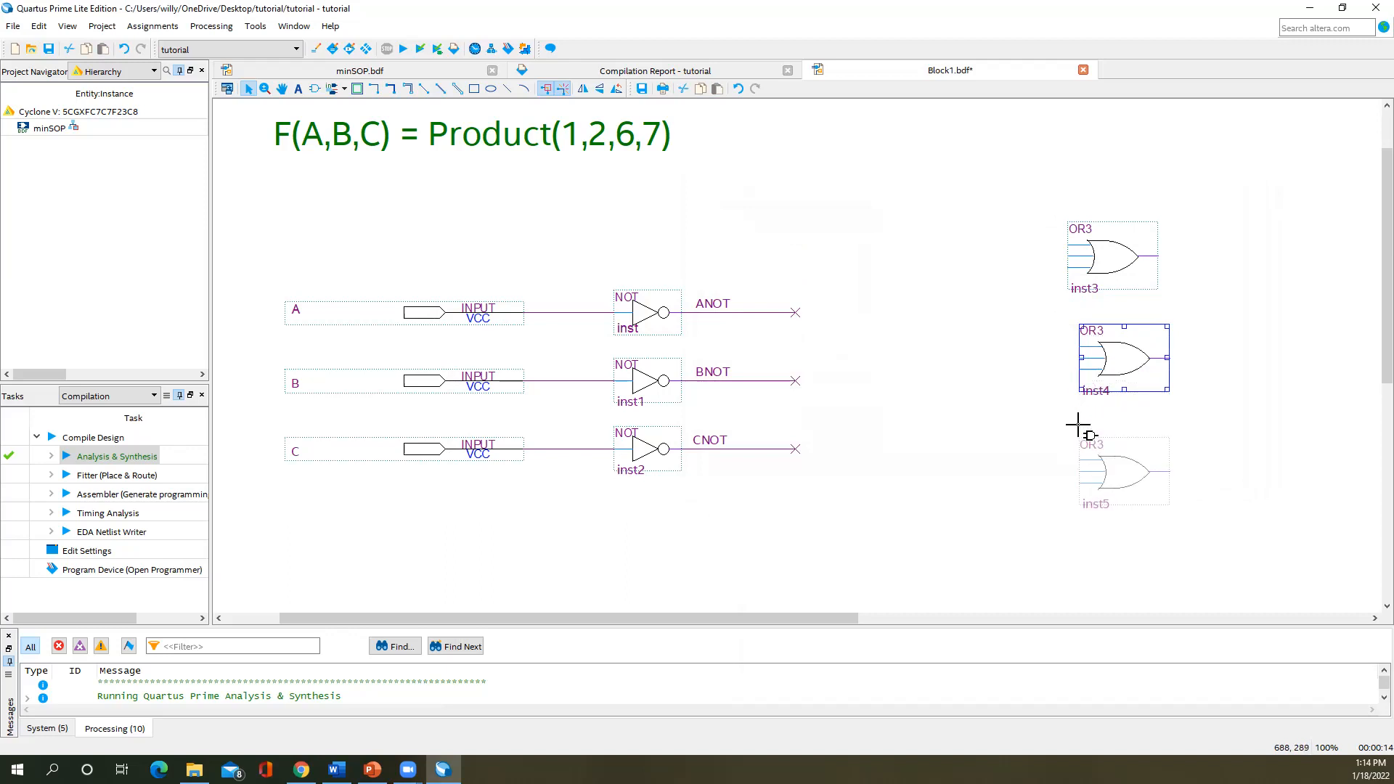
pyautogui.click(1076, 421)
pyautogui.click(1075, 534)
pyautogui.press('Escape')
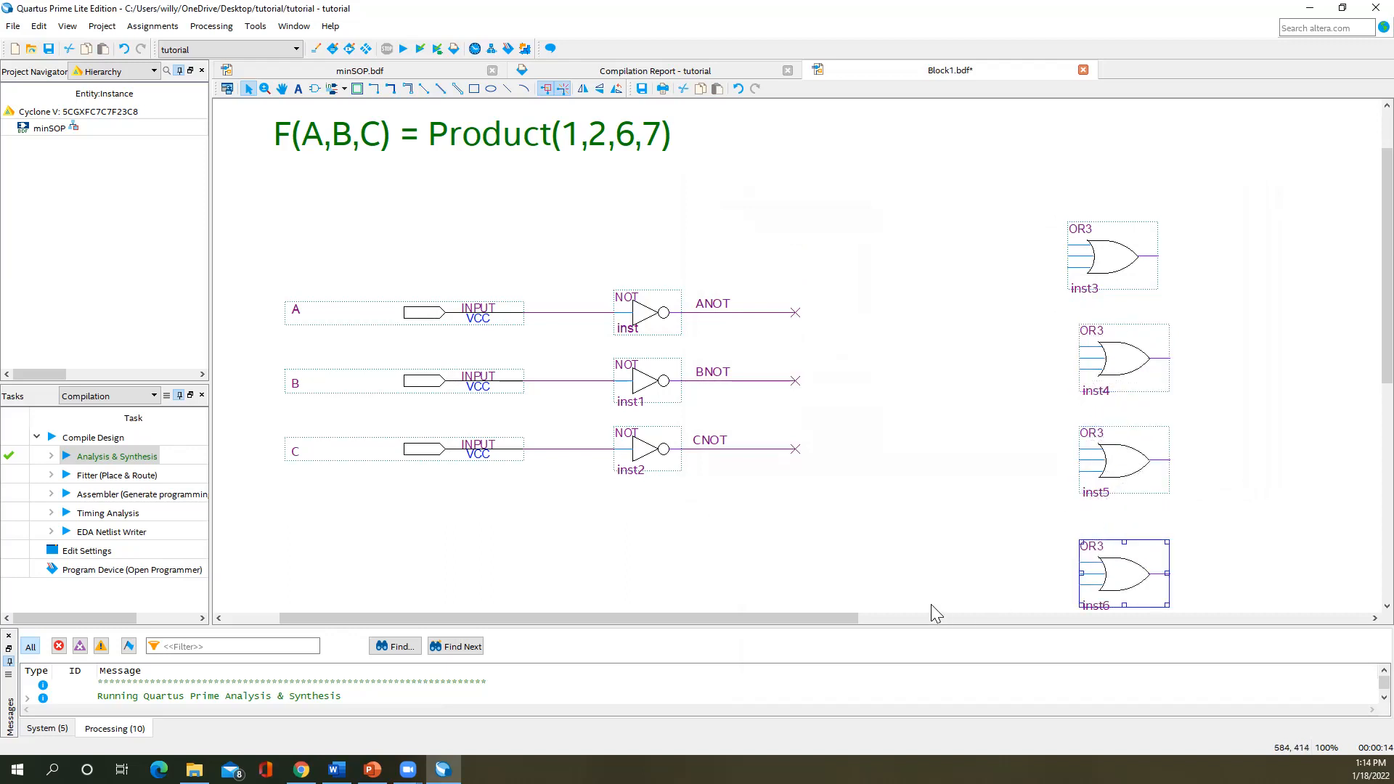
# - Draw a short wire from the first input of the topmost OR3 gate and label it A
pyautogui.moveTo(844, 617); pyautogui.dragTo(918, 642)
pyautogui.moveTo(979, 282); pyautogui.dragTo(991, 281)
pyautogui.click(939, 316)
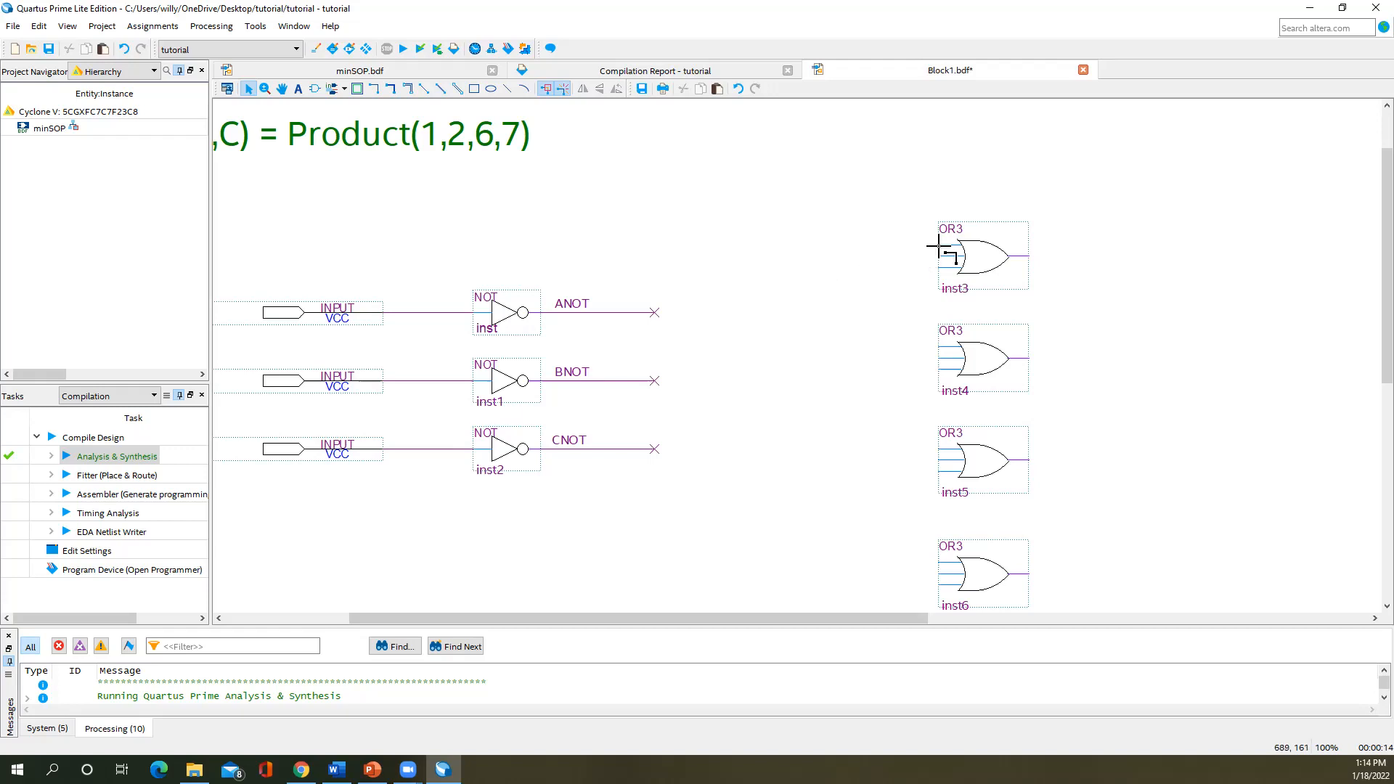
pyautogui.moveTo(939, 245); pyautogui.dragTo(858, 245)
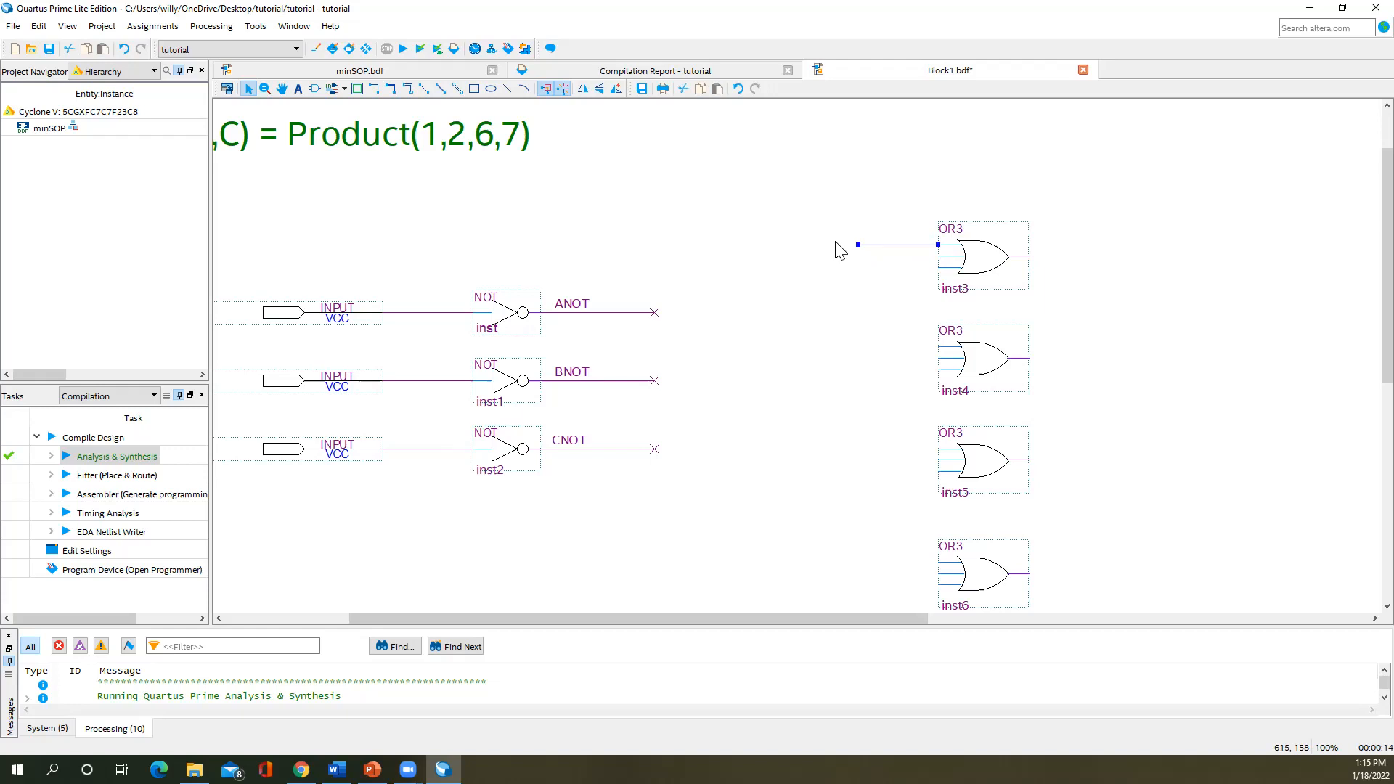
pyautogui.write('A')
pyautogui.press('Return')
# - Try to connect the OR3 gate's A wire directly to the input A line, and undo the connection
pyautogui.moveTo(639, 615); pyautogui.dragTo(516, 614)
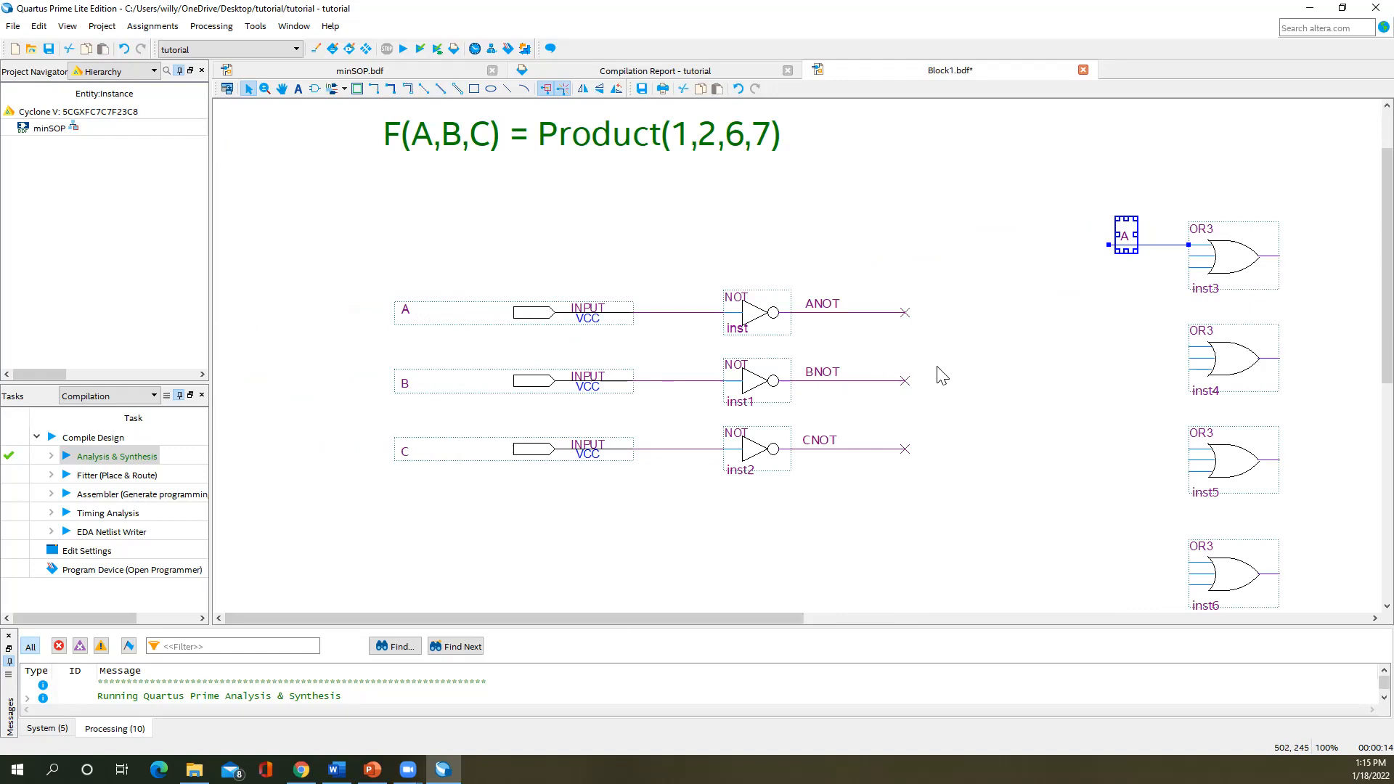
pyautogui.click(1000, 356)
pyautogui.moveTo(1111, 243)
pyautogui.mouseDown()
pyautogui.moveTo(1080, 255)
pyautogui.moveTo(818, 233)
pyautogui.moveTo(679, 254)
pyautogui.moveTo(678, 232)
pyautogui.moveTo(678, 312)
pyautogui.mouseUp()
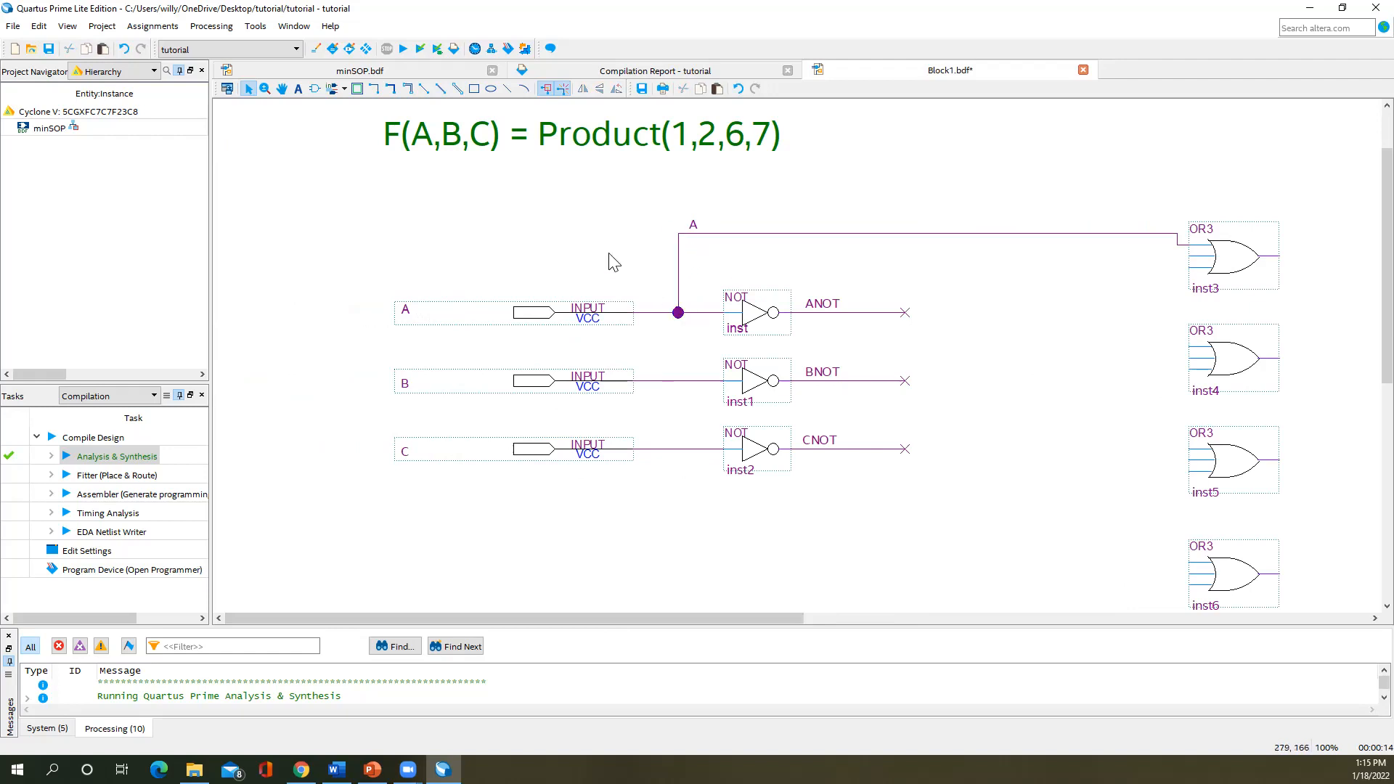
pyautogui.hotkey('ctrl', 'z')
pyautogui.hotkey('ctrl', 'z')
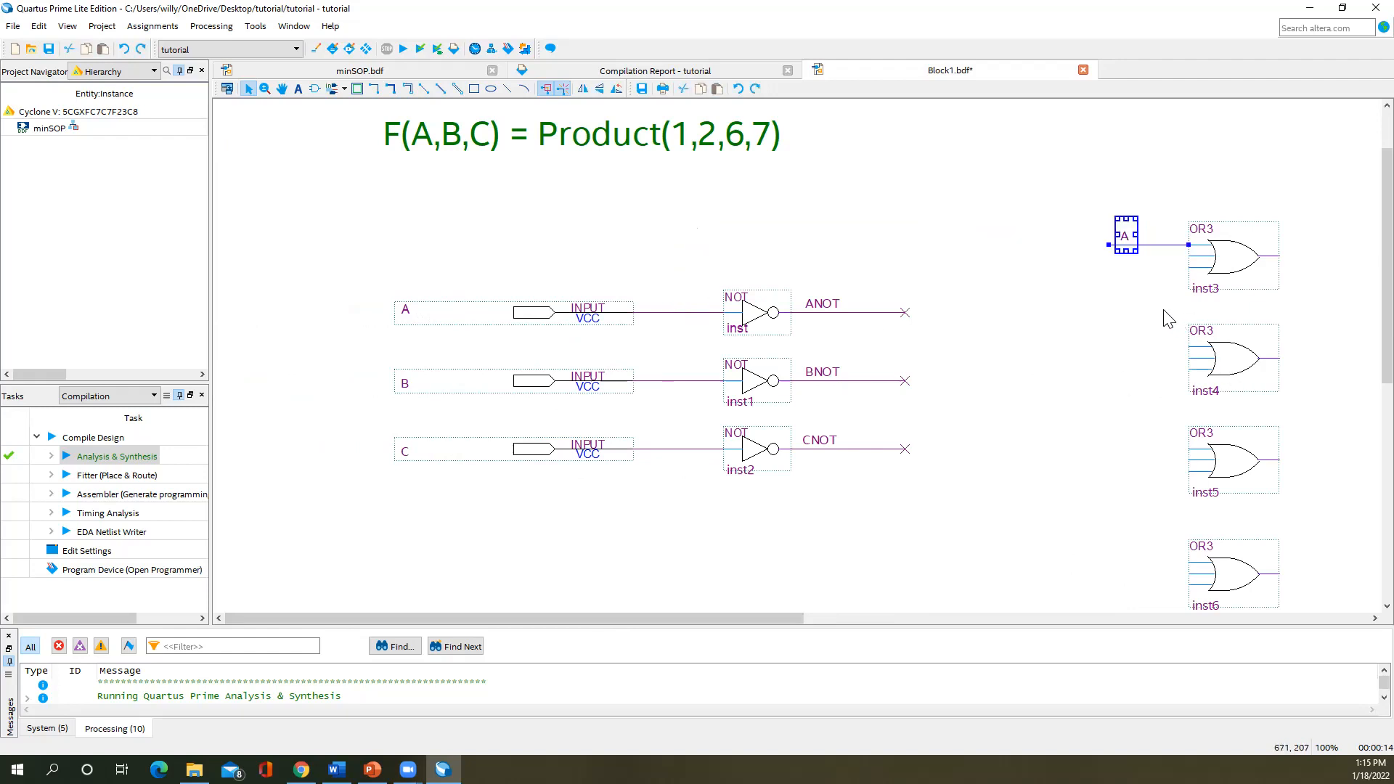
pyautogui.click(1162, 311)
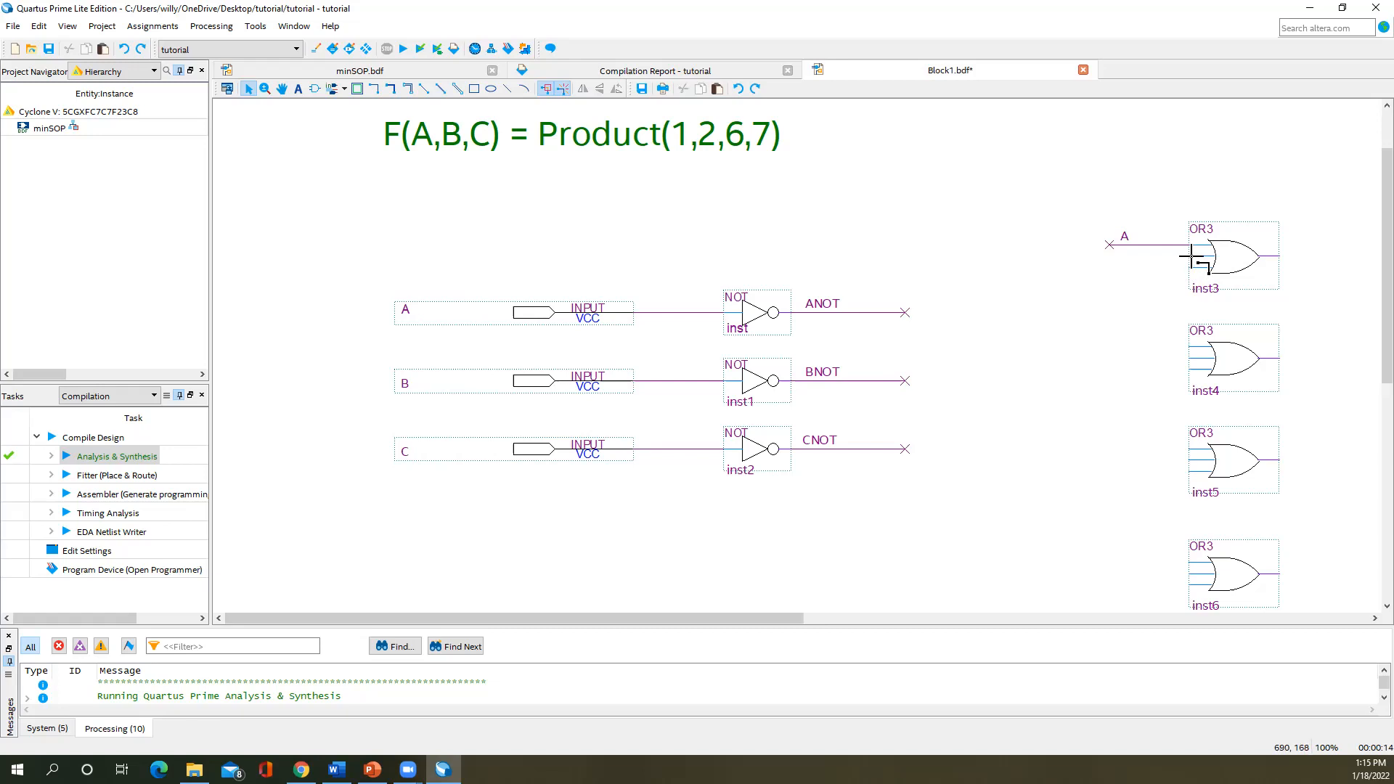
# - Draw wires from the second and third inputs of the topmost OR3 gate and label them B and CNOT
pyautogui.moveTo(1189, 256); pyautogui.dragTo(1110, 256)
pyautogui.write('B')
pyautogui.press('Return')
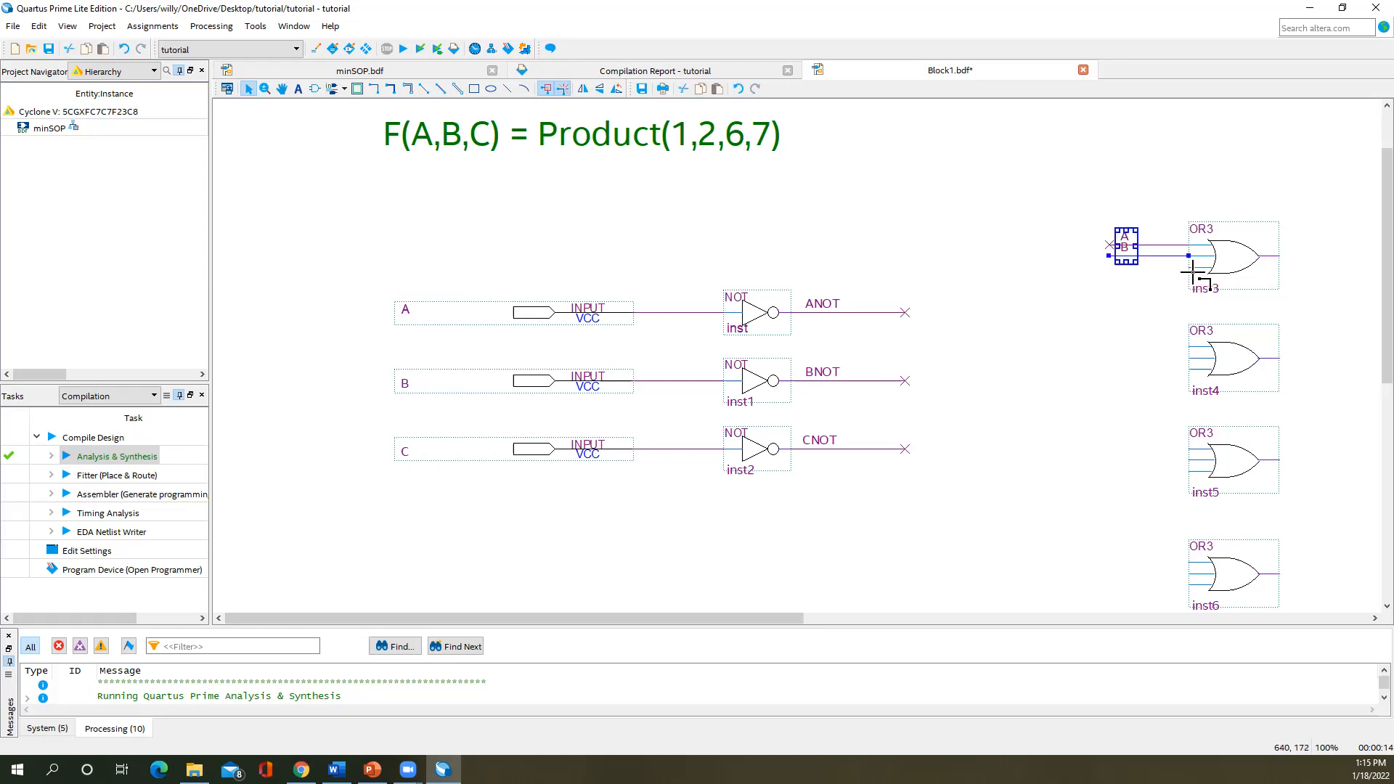
pyautogui.click(1175, 269)
pyautogui.moveTo(1176, 268); pyautogui.dragTo(1107, 269)
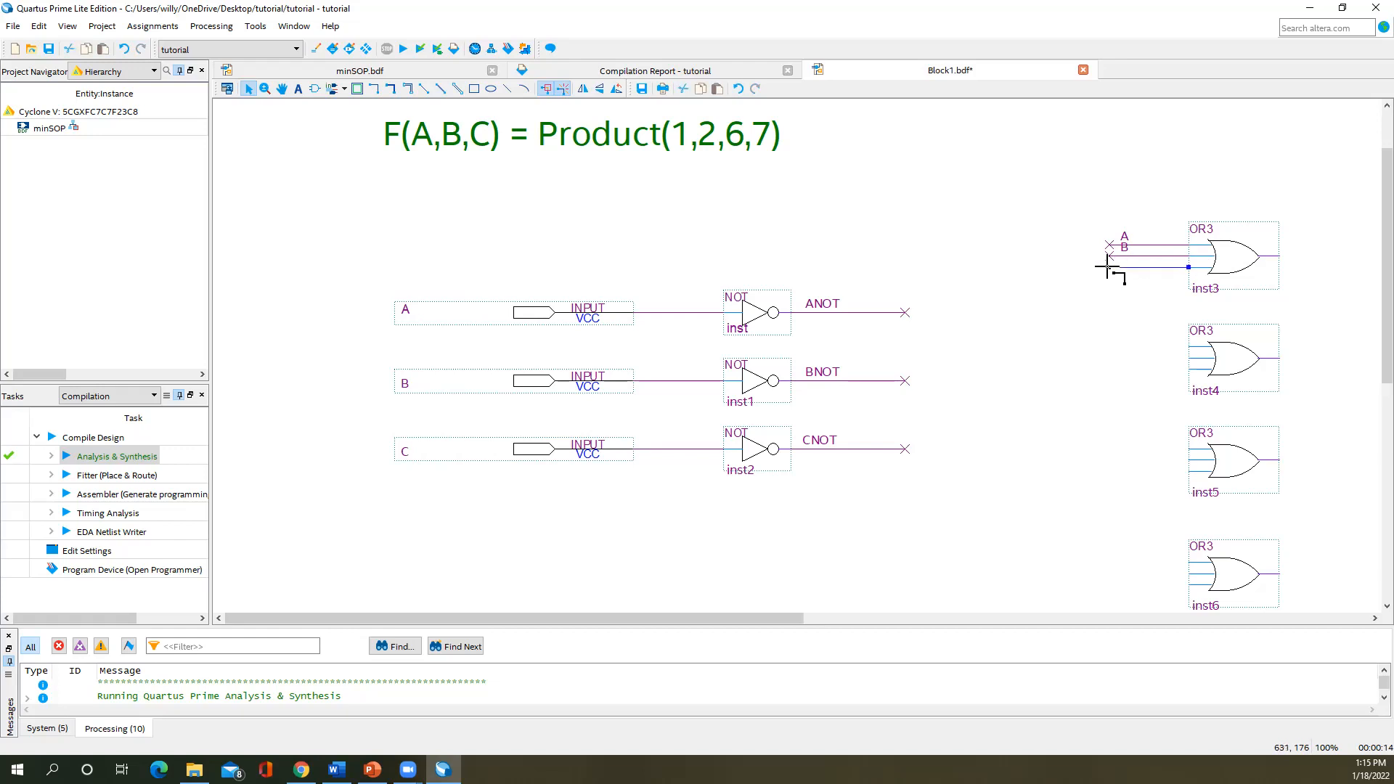
pyautogui.press('shift')
pyautogui.write('CNOT')
pyautogui.press('Return')
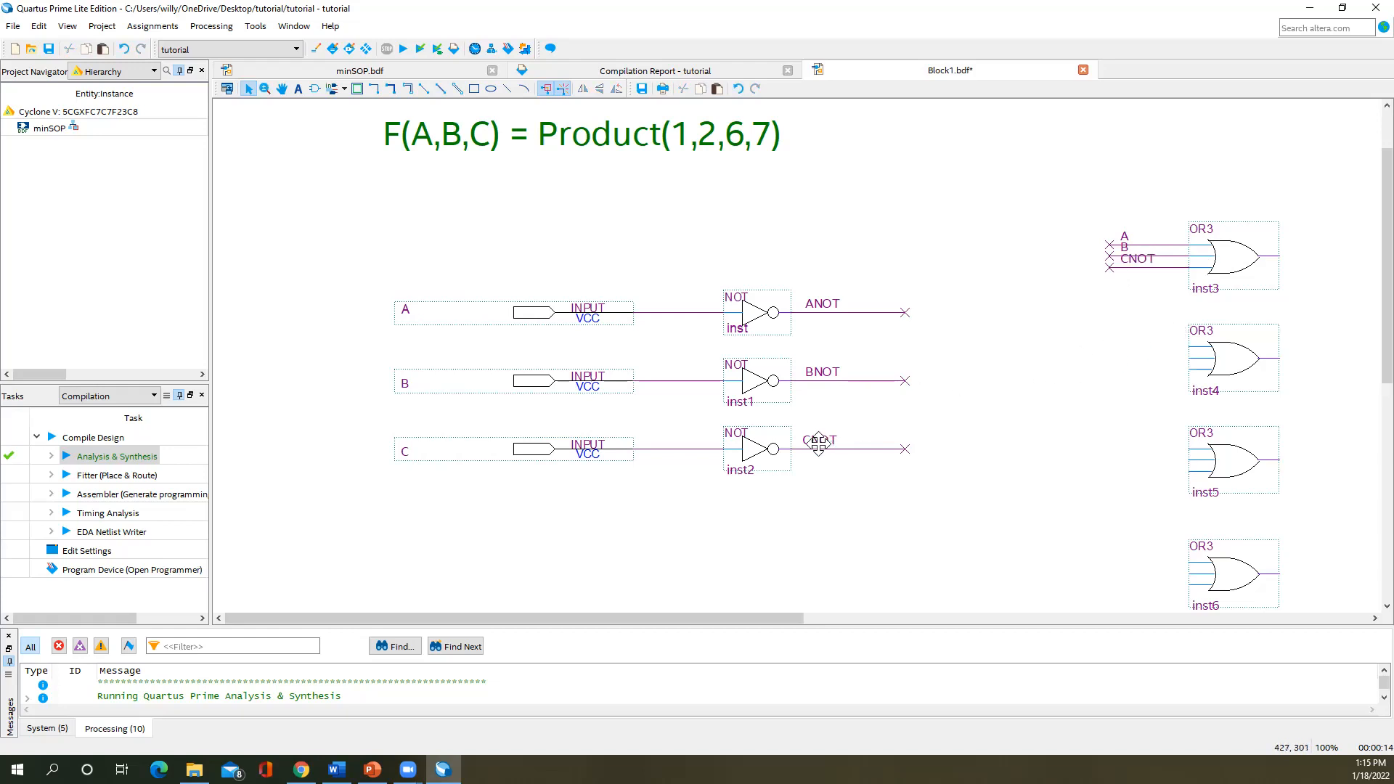
# - Spread the topmost OR3 gate's input wires apart by moving the A wire up and the CNOT wire down
pyautogui.click(1132, 270)
pyautogui.moveTo(1131, 291); pyautogui.dragTo(1131, 292)
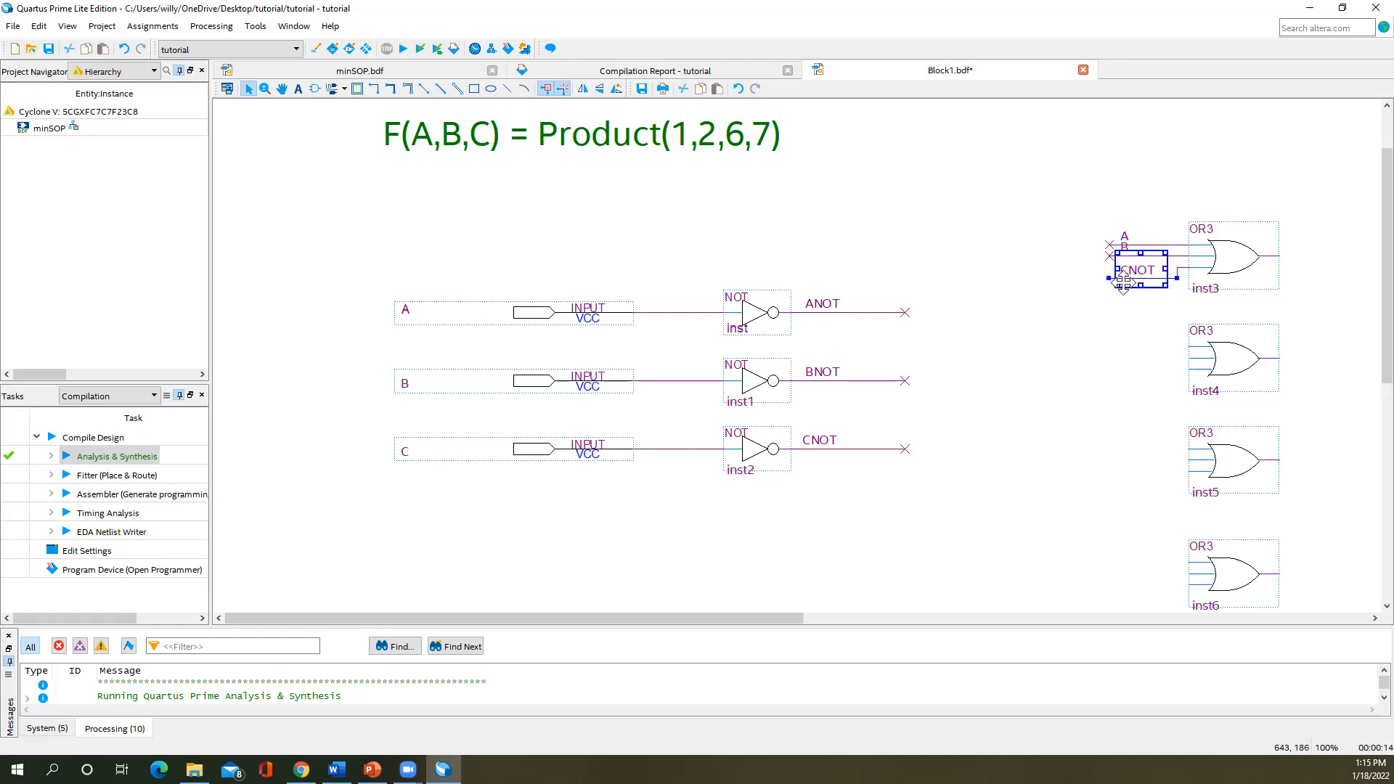
pyautogui.click(1140, 240)
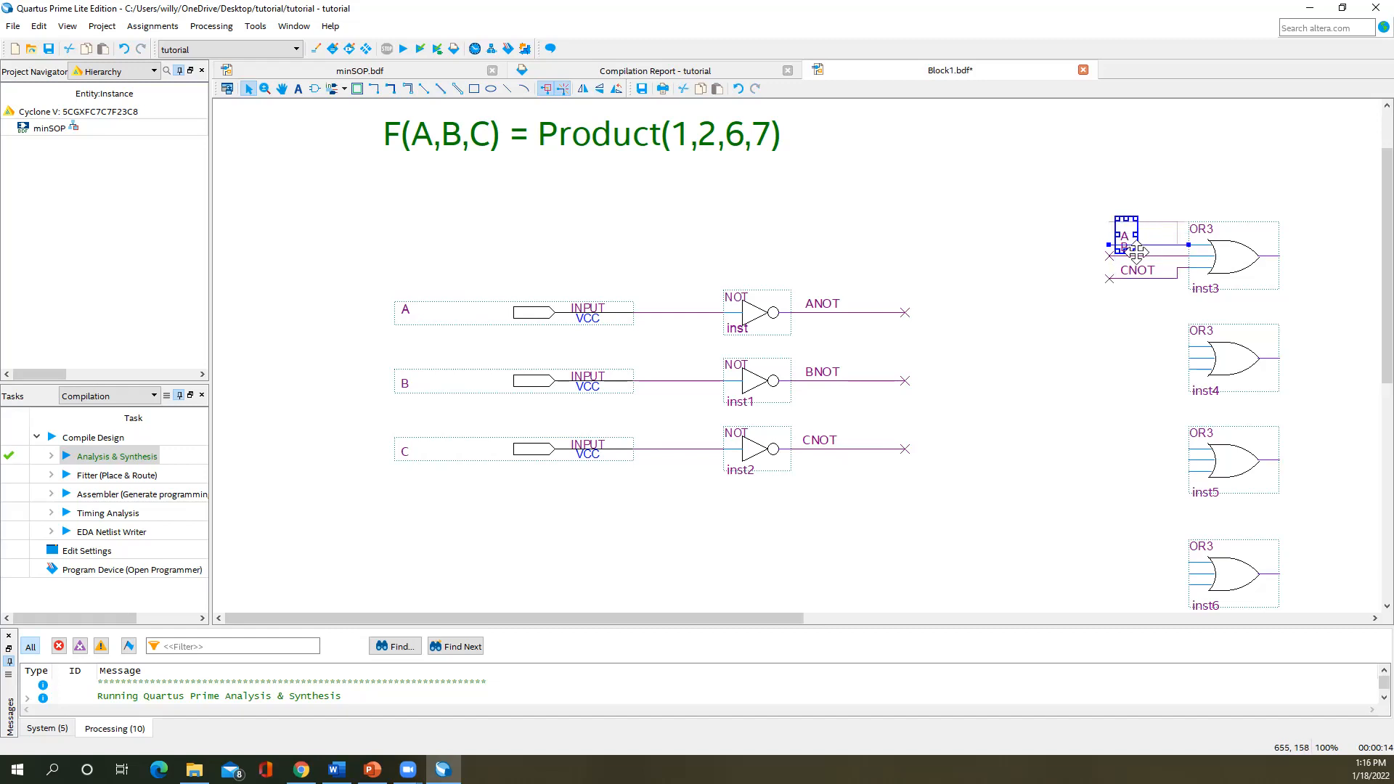
pyautogui.moveTo(1137, 253); pyautogui.dragTo(1138, 229)
pyautogui.moveTo(1139, 281); pyautogui.dragTo(1140, 292)
pyautogui.click(1075, 301)
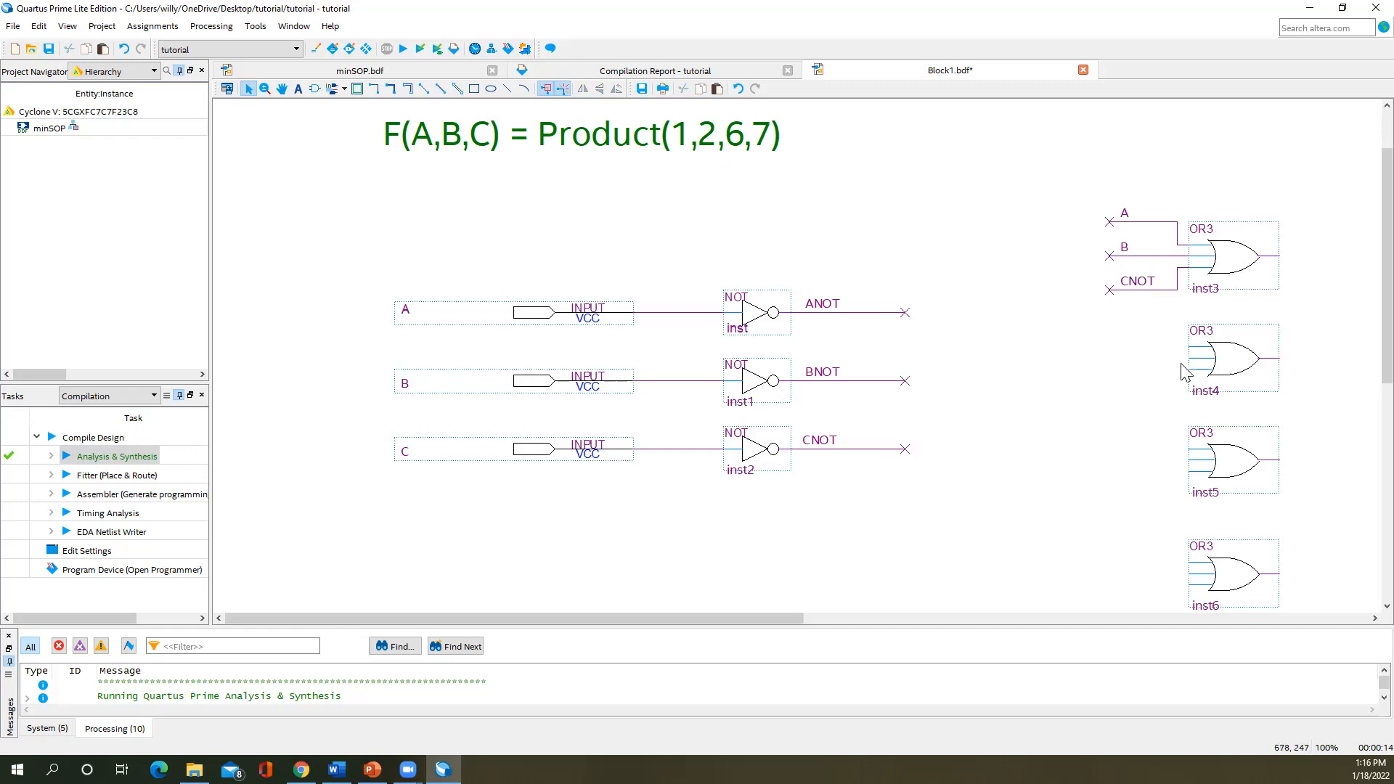
# - Draw wires from the three inputs of the second OR3 gate and label them A, BNOT and C
pyautogui.moveTo(1190, 347); pyautogui.dragTo(1107, 346)
pyautogui.write('A')
pyautogui.moveTo(1190, 357); pyautogui.dragTo(1109, 358)
pyautogui.write('BNOT')
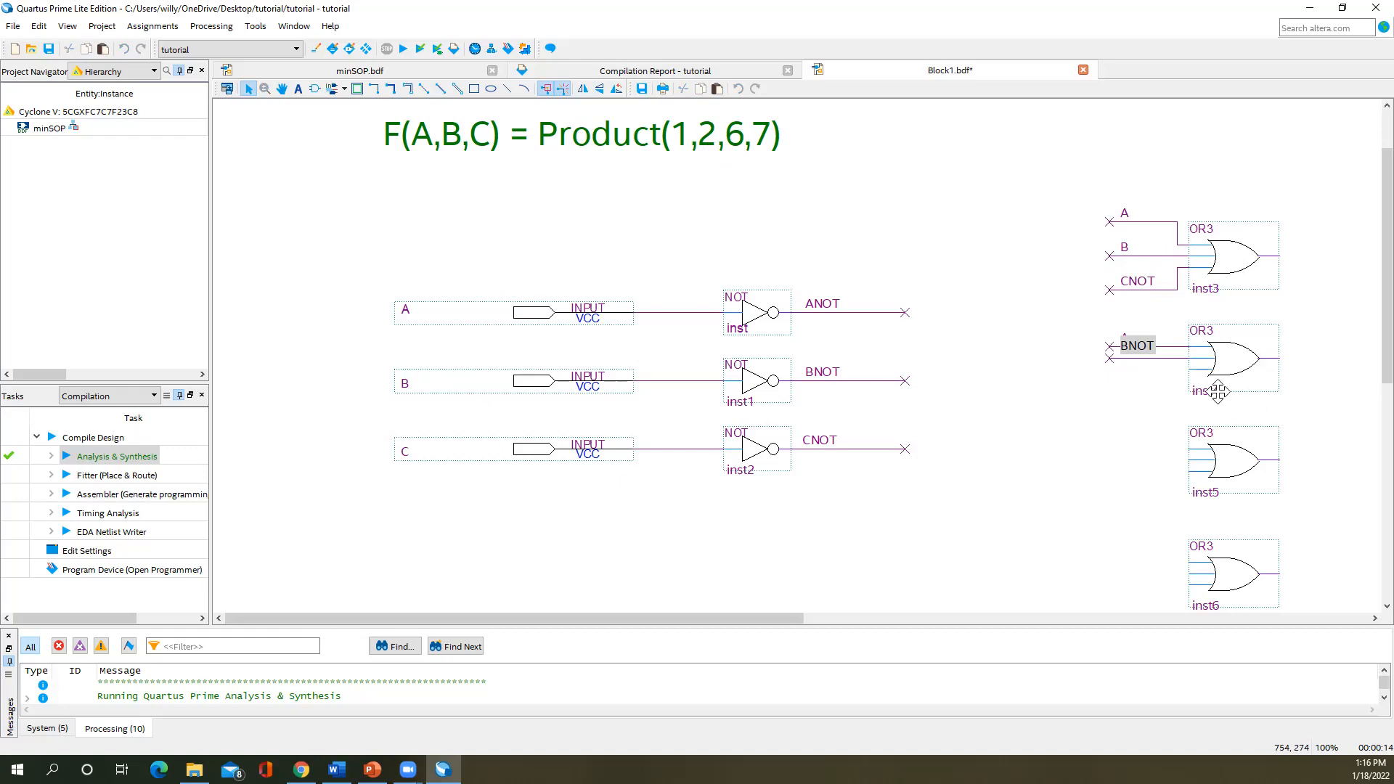
pyautogui.click(1173, 374)
pyautogui.moveTo(1189, 368); pyautogui.dragTo(1109, 369)
pyautogui.write('C')
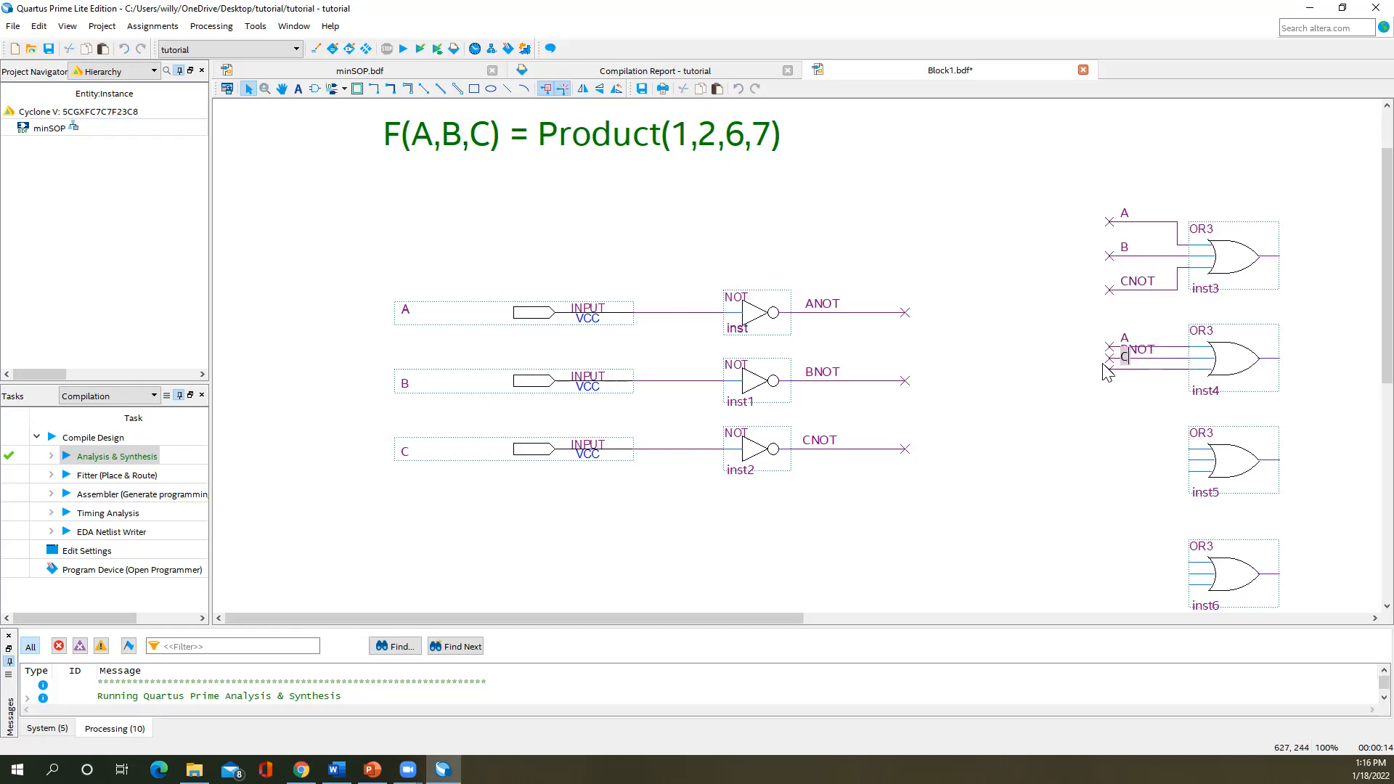
pyautogui.click(1161, 388)
# - Space out the second OR3 gate's input wires by moving the C wire down and the A wire up
pyautogui.moveTo(1131, 369); pyautogui.dragTo(1132, 380)
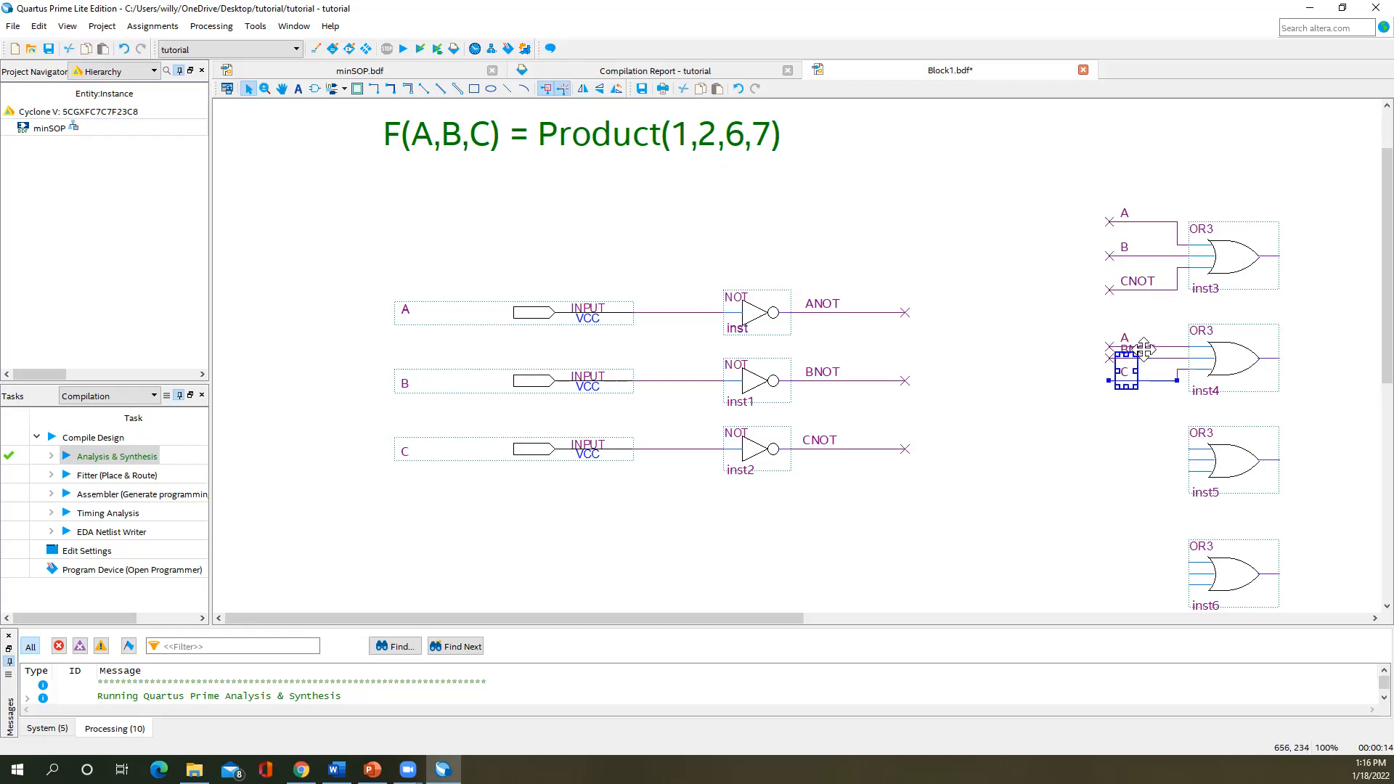
pyautogui.click(1165, 344)
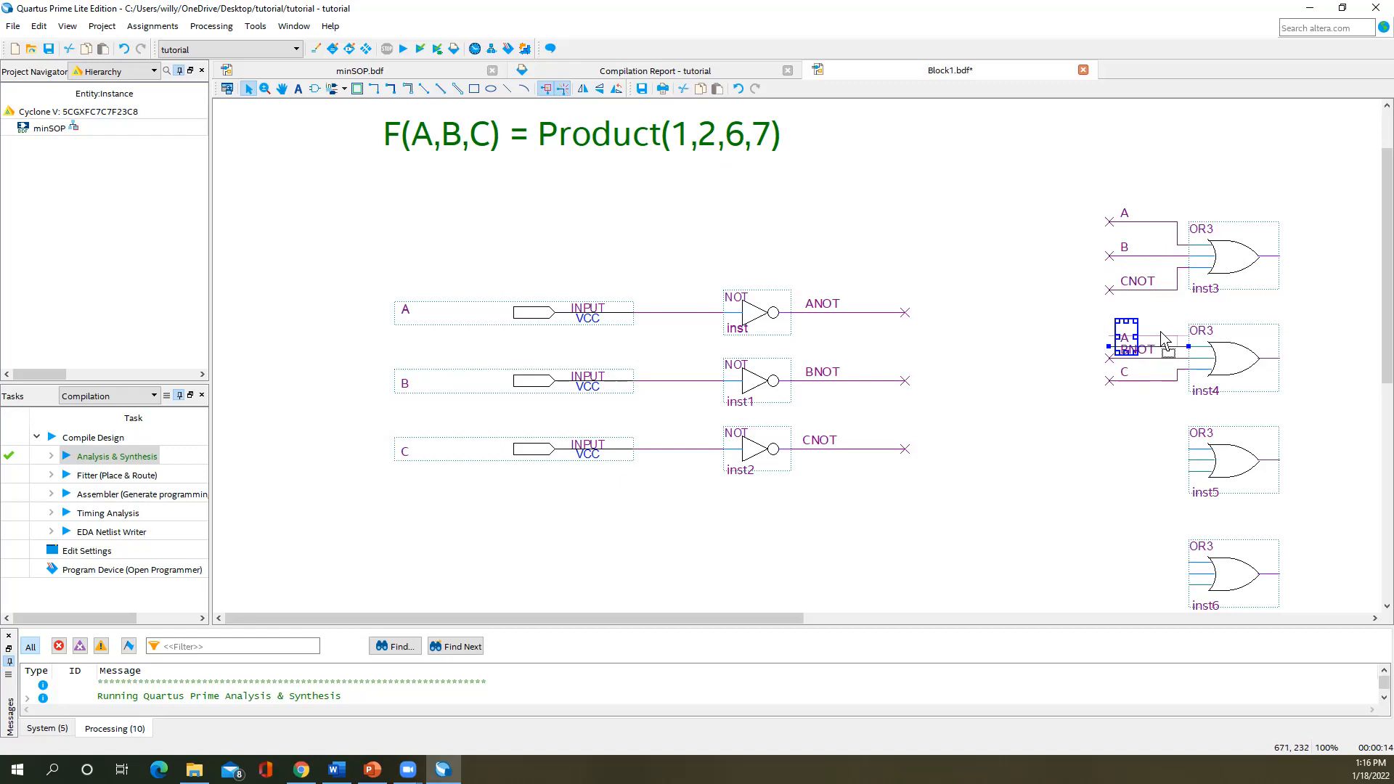
pyautogui.moveTo(1165, 338); pyautogui.dragTo(1154, 316)
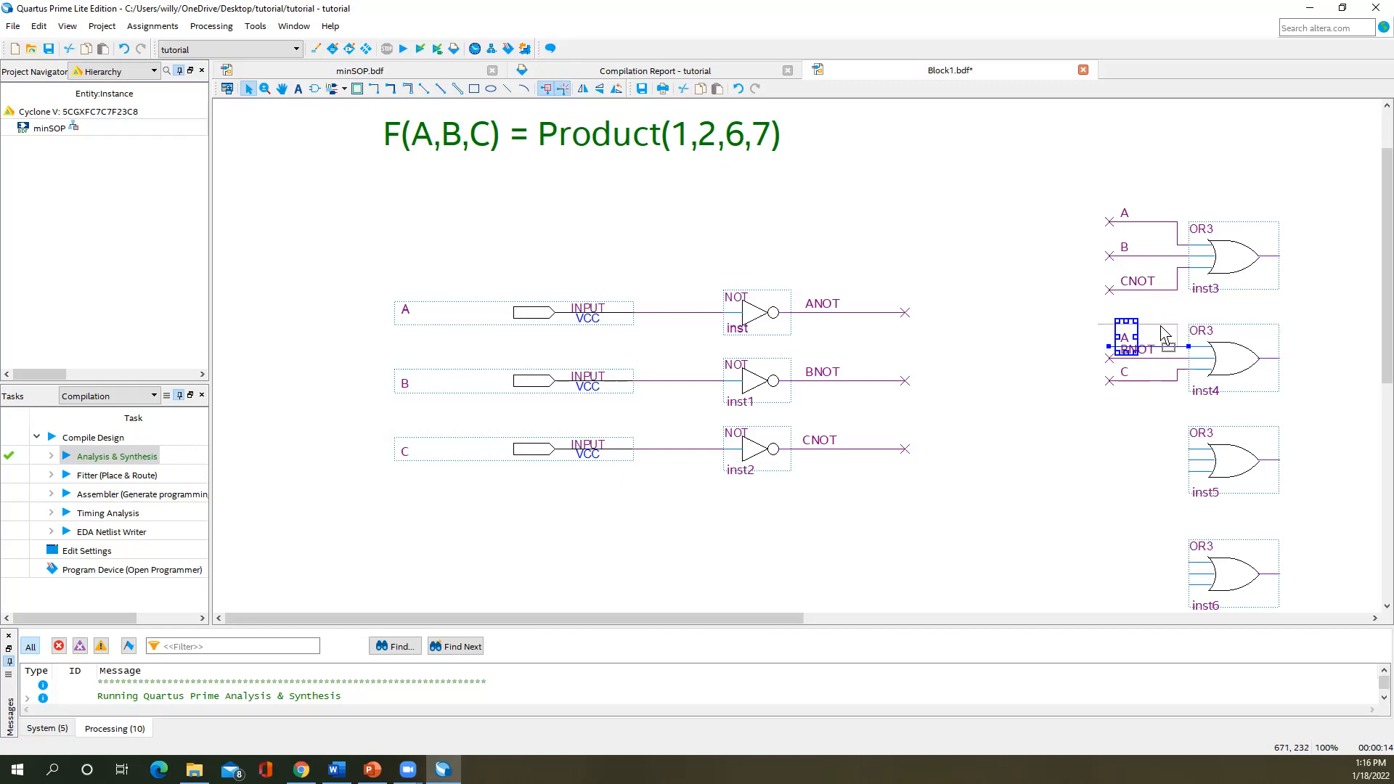
pyautogui.click(1135, 424)
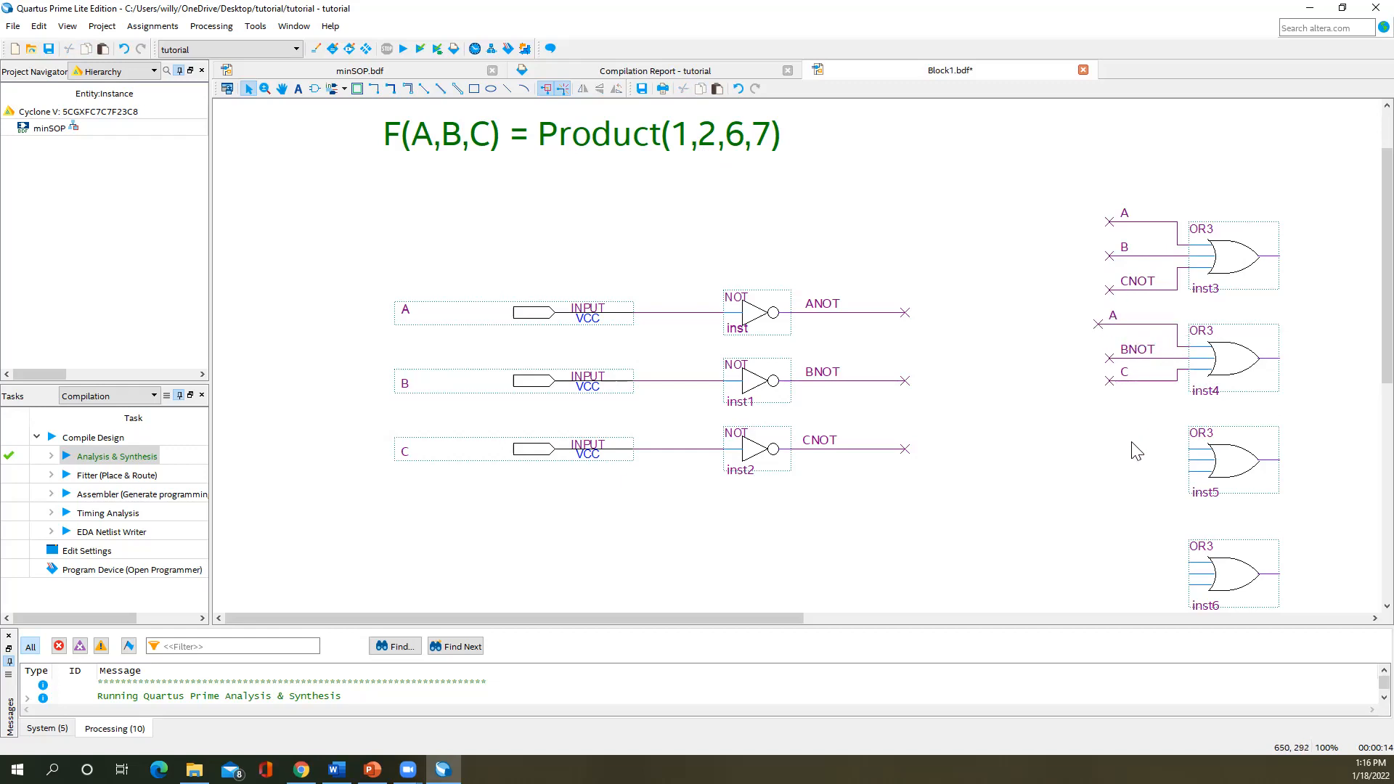
# - Add wires labelled ANOT, BNOT and C to the third OR3 gate's inputs and space the outer wires apart
pyautogui.moveTo(1191, 449); pyautogui.dragTo(1112, 448)
pyautogui.write('ANOT')
pyautogui.moveTo(1189, 460); pyautogui.dragTo(1109, 459)
pyautogui.write('BNOT')
pyautogui.moveTo(1189, 471); pyautogui.dragTo(1111, 471)
pyautogui.press('Return')
pyautogui.moveTo(1129, 472); pyautogui.dragTo(1153, 427)
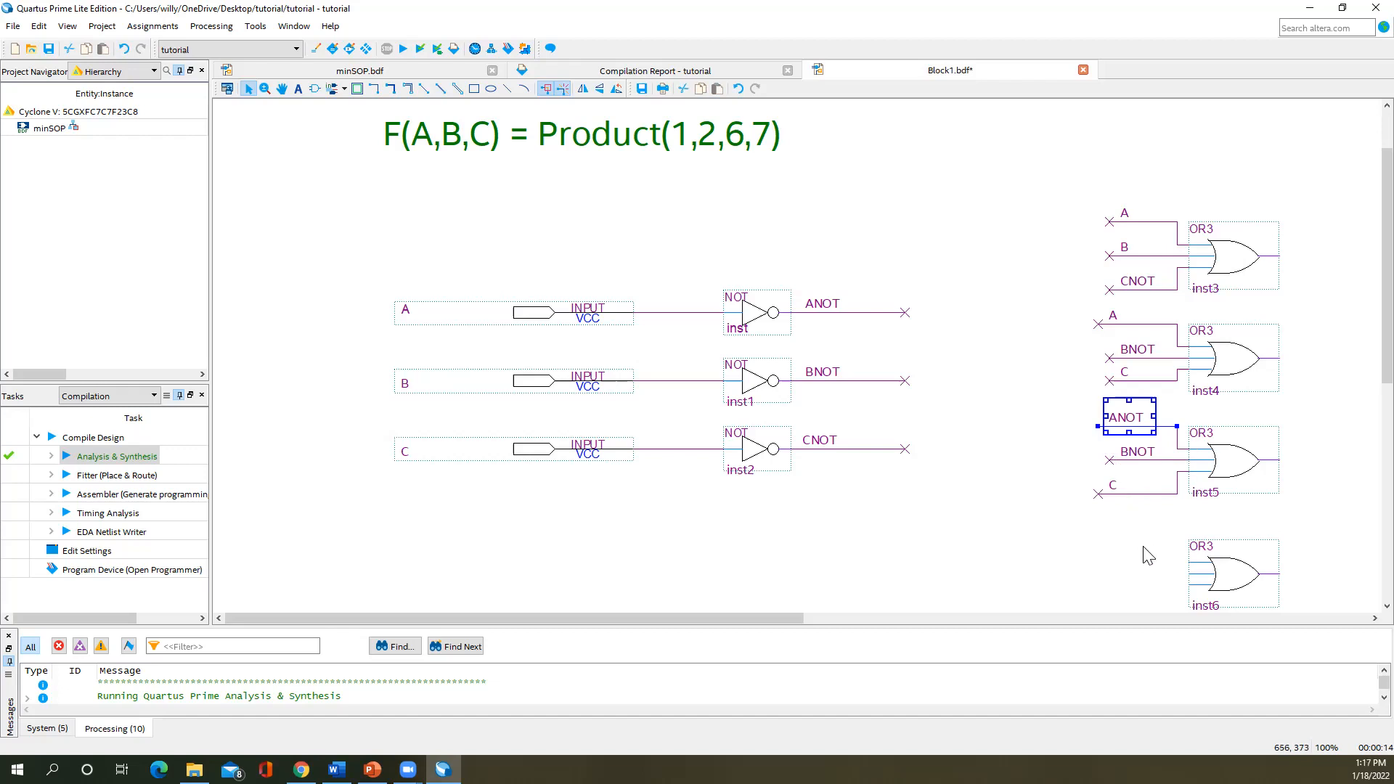
# - Draw wires from the three inputs of the fourth OR3 gate and label them ANOT, BNOT and CNOT
pyautogui.scroll(-2, 1143, 547)
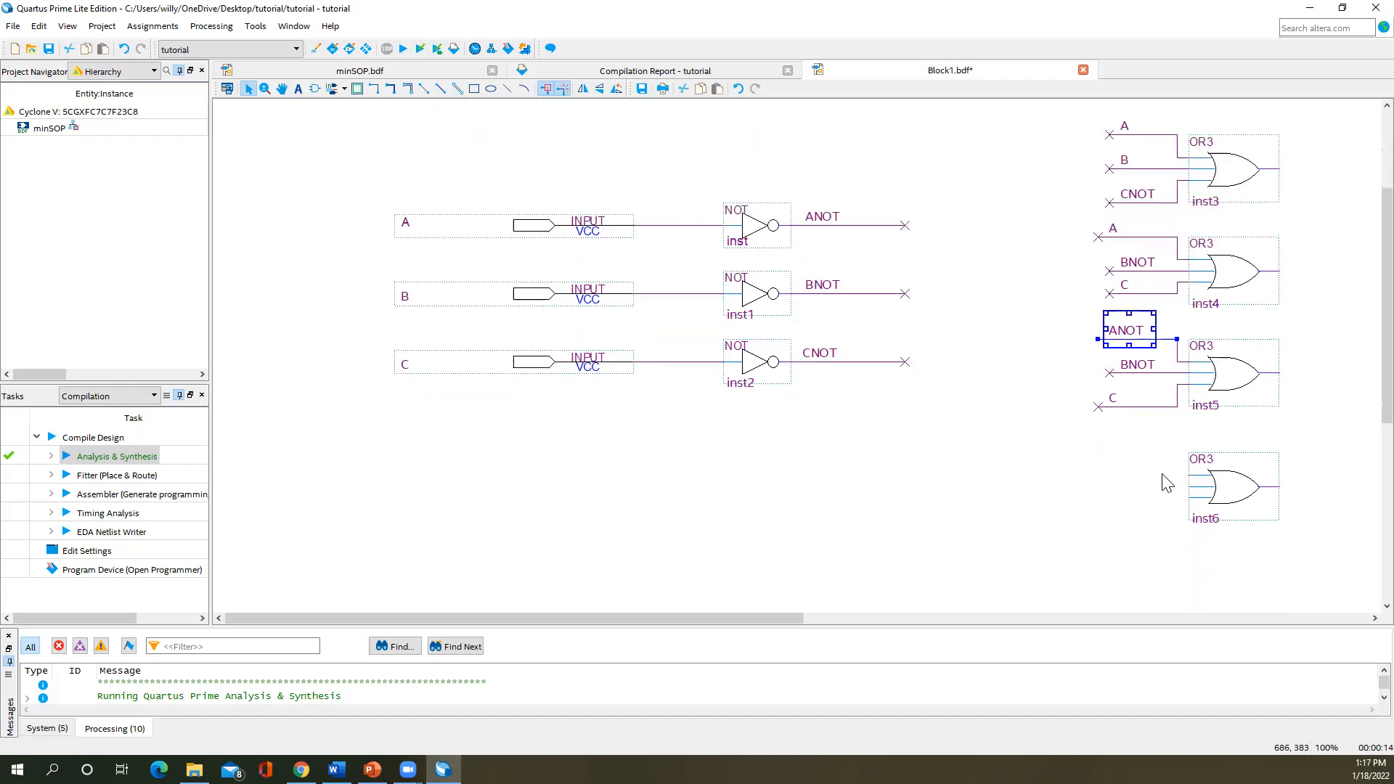
pyautogui.scroll(2, 1082, 482)
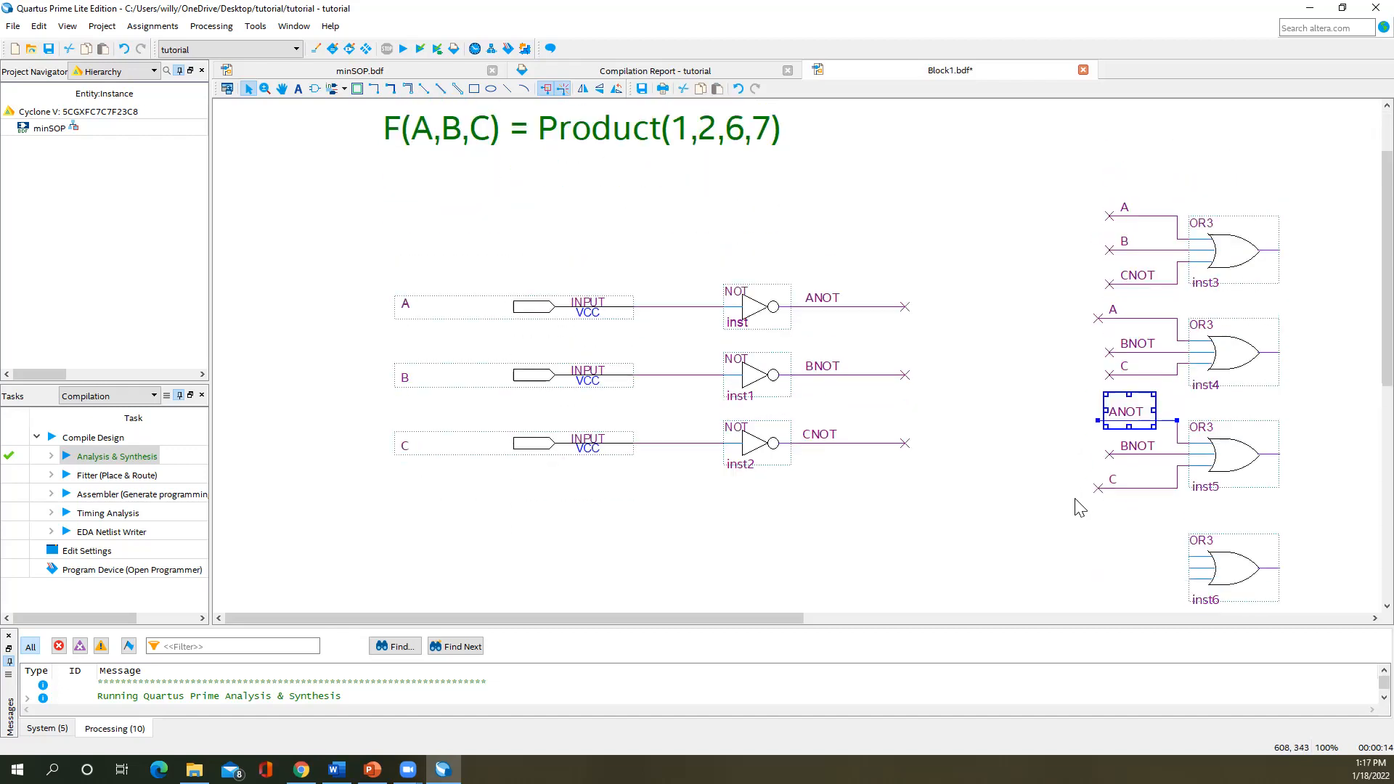
pyautogui.scroll(-1, 1089, 494)
pyautogui.moveTo(1189, 513); pyautogui.dragTo(1103, 513)
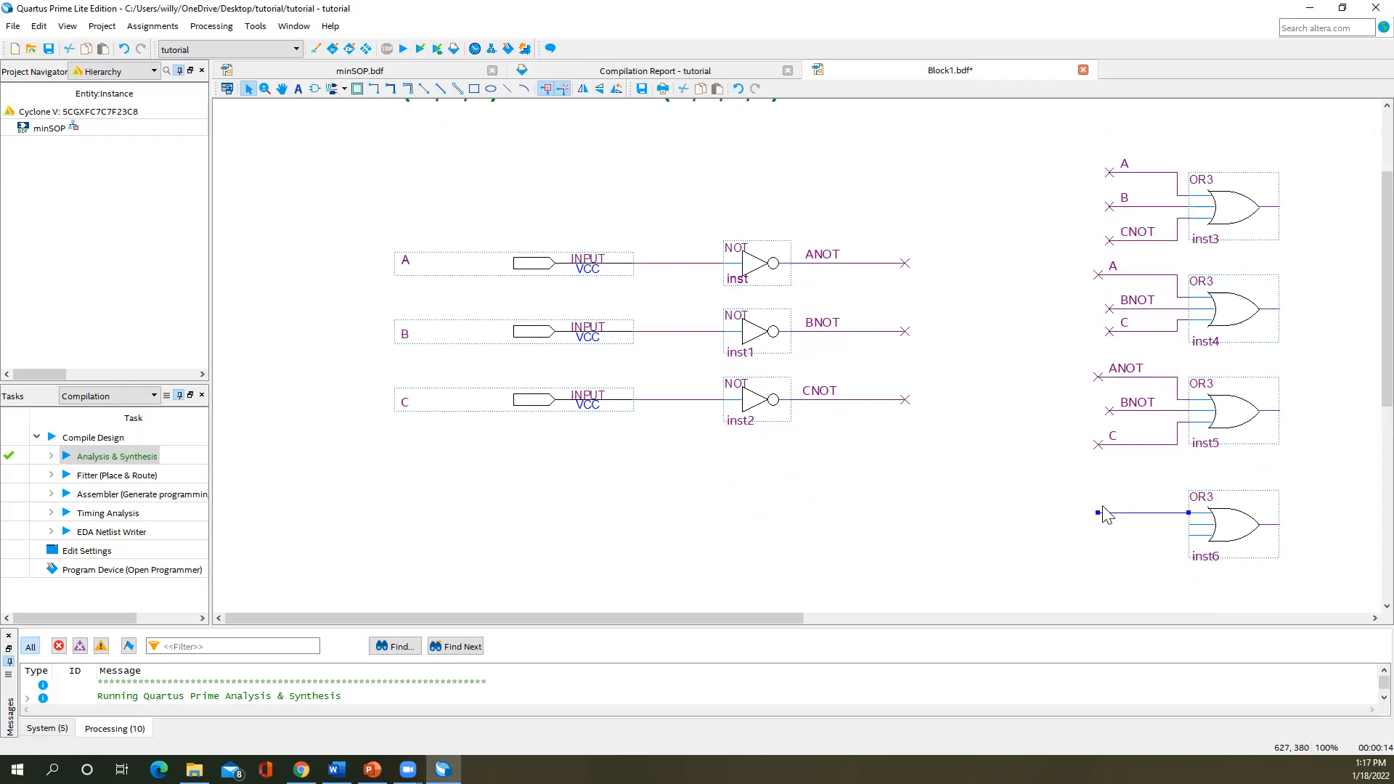
pyautogui.write('ANOT')
pyautogui.moveTo(1190, 524); pyautogui.dragTo(1098, 524)
pyautogui.write('BNOT')
pyautogui.moveTo(1191, 535); pyautogui.dragTo(1097, 535)
pyautogui.write('CNOT')
# - Space out the fourth OR3 gate's input wires by moving the CNOT wire down and the ANOT wire up
pyautogui.click(1119, 537)
pyautogui.moveTo(1119, 537); pyautogui.dragTo(1117, 559)
pyautogui.moveTo(1150, 513); pyautogui.dragTo(1146, 485)
pyautogui.click(1037, 561)
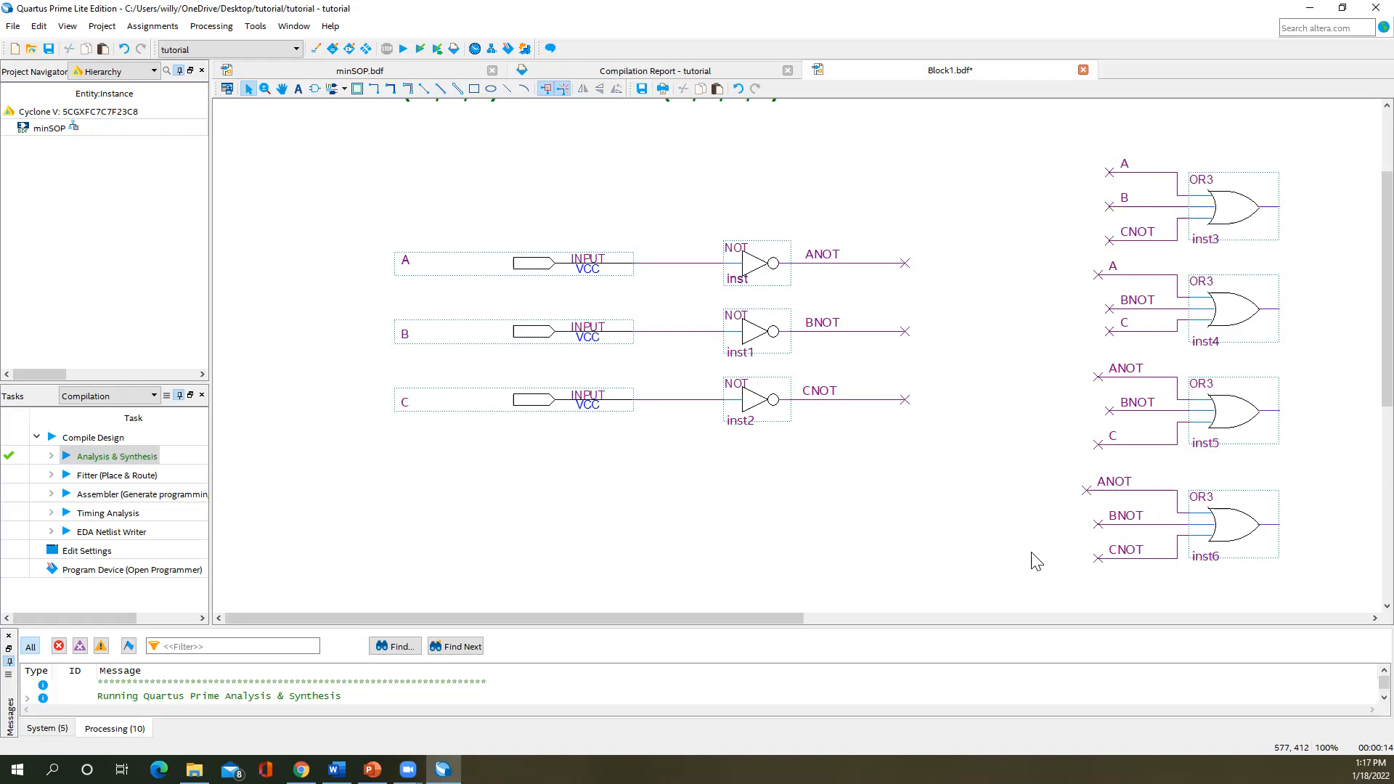
# - Examine the name and font properties of the fourth OR3 gate's CNOT wire
pyautogui.click(1128, 556)
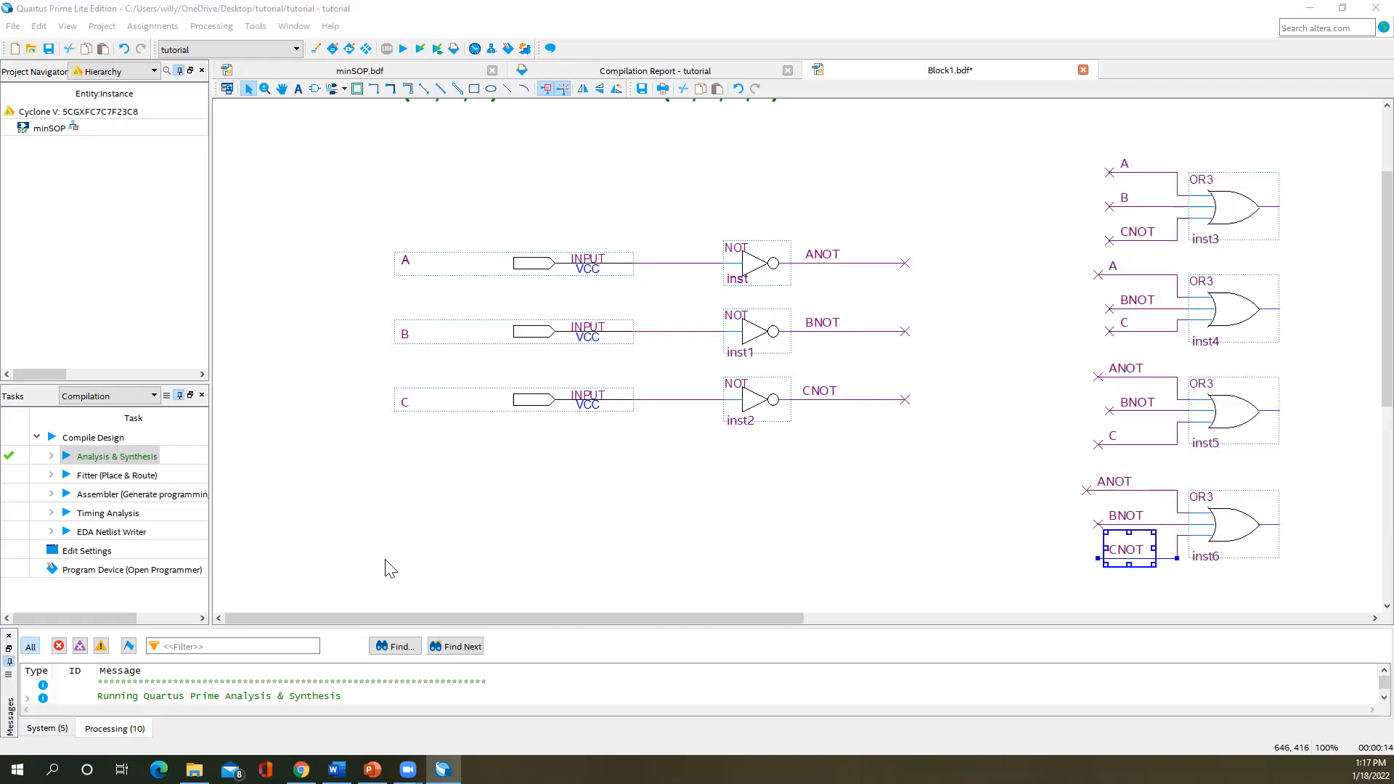
pyautogui.moveTo(295, 96); pyautogui.dragTo(633, 155)
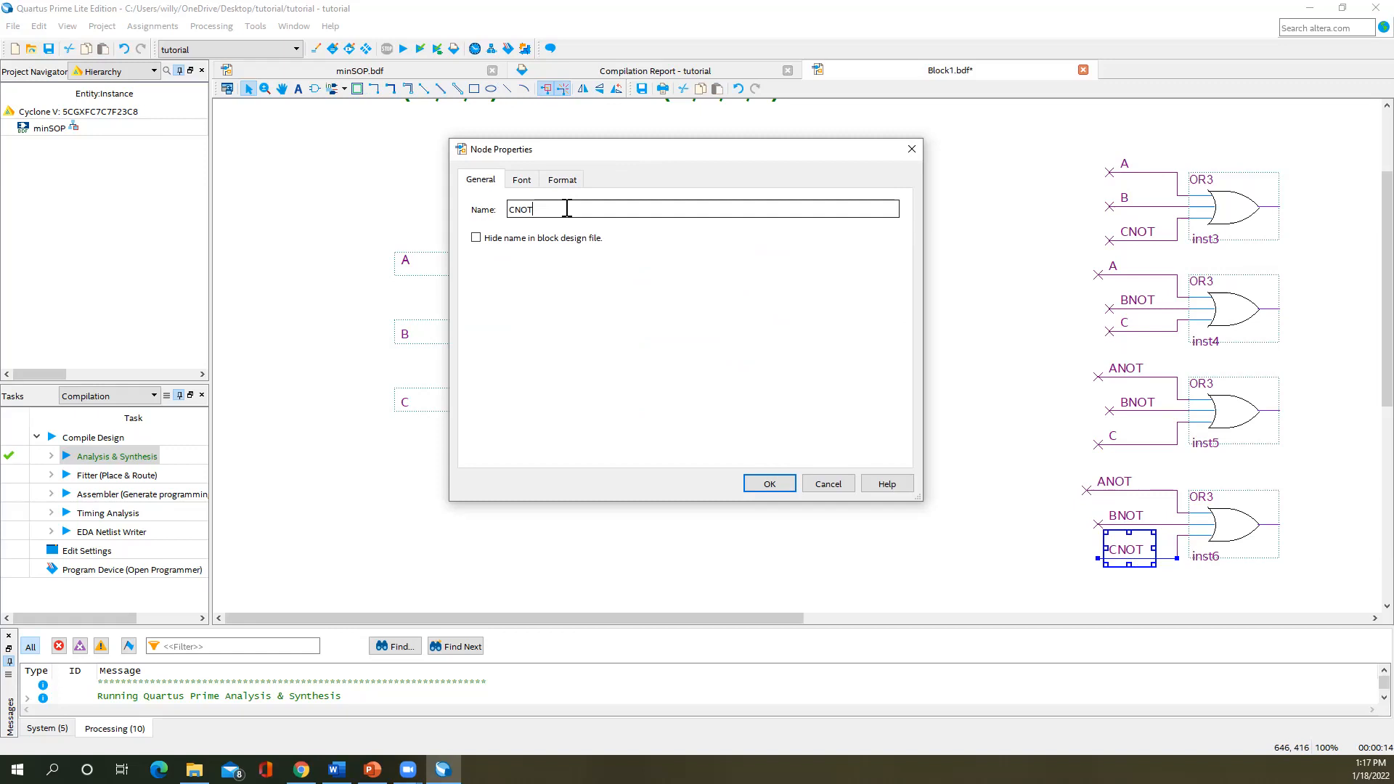
pyautogui.click(520, 181)
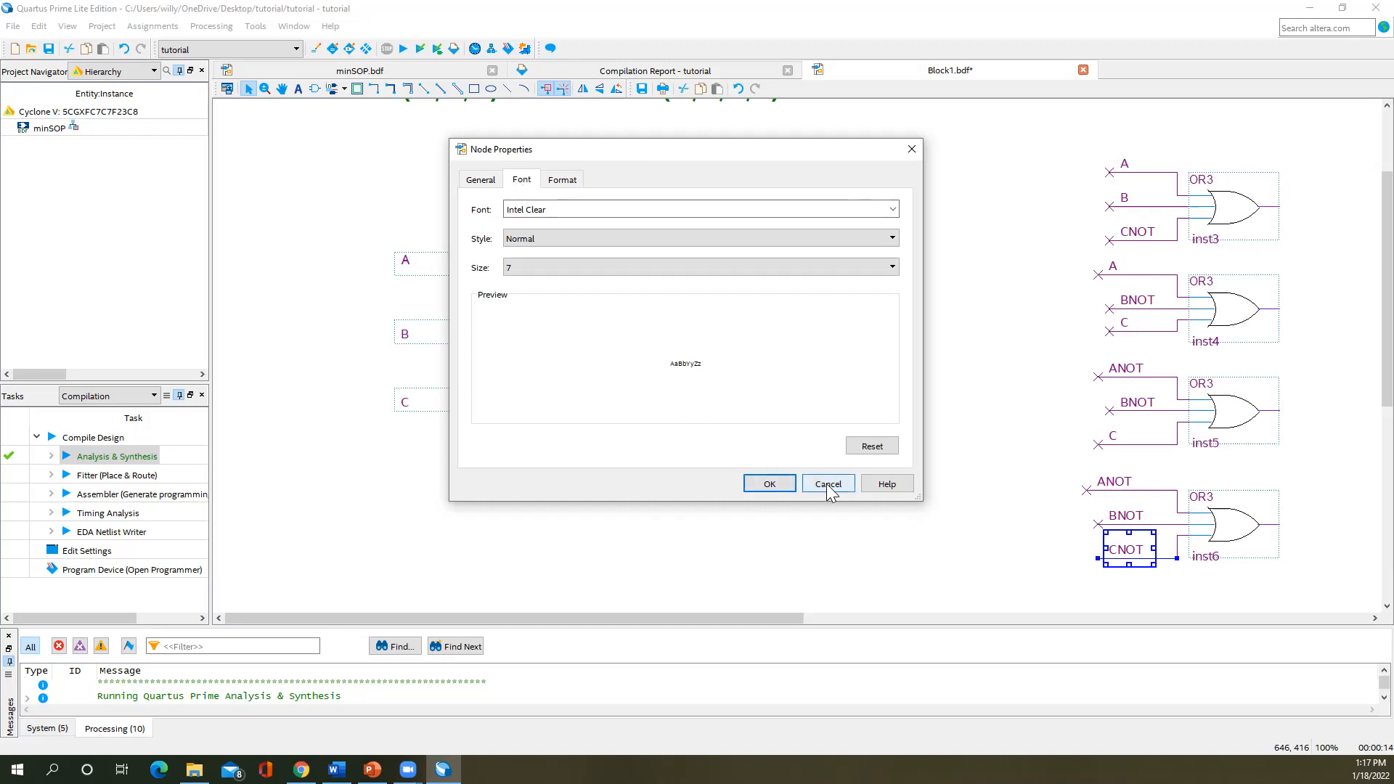
pyautogui.click(769, 483)
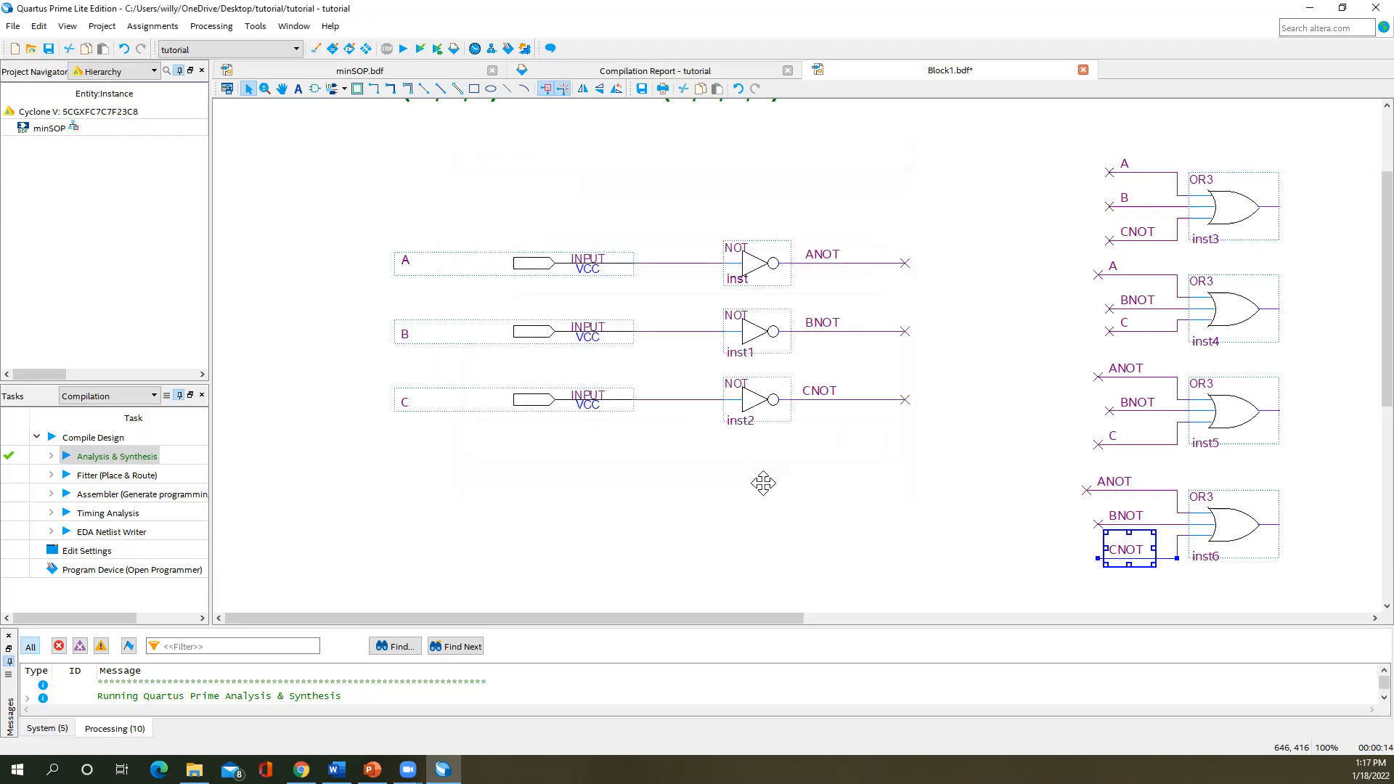
# - Insert an and4 symbol to the right of the column of OR3 gates, around mid-height
pyautogui.moveTo(744, 613); pyautogui.dragTo(964, 617)
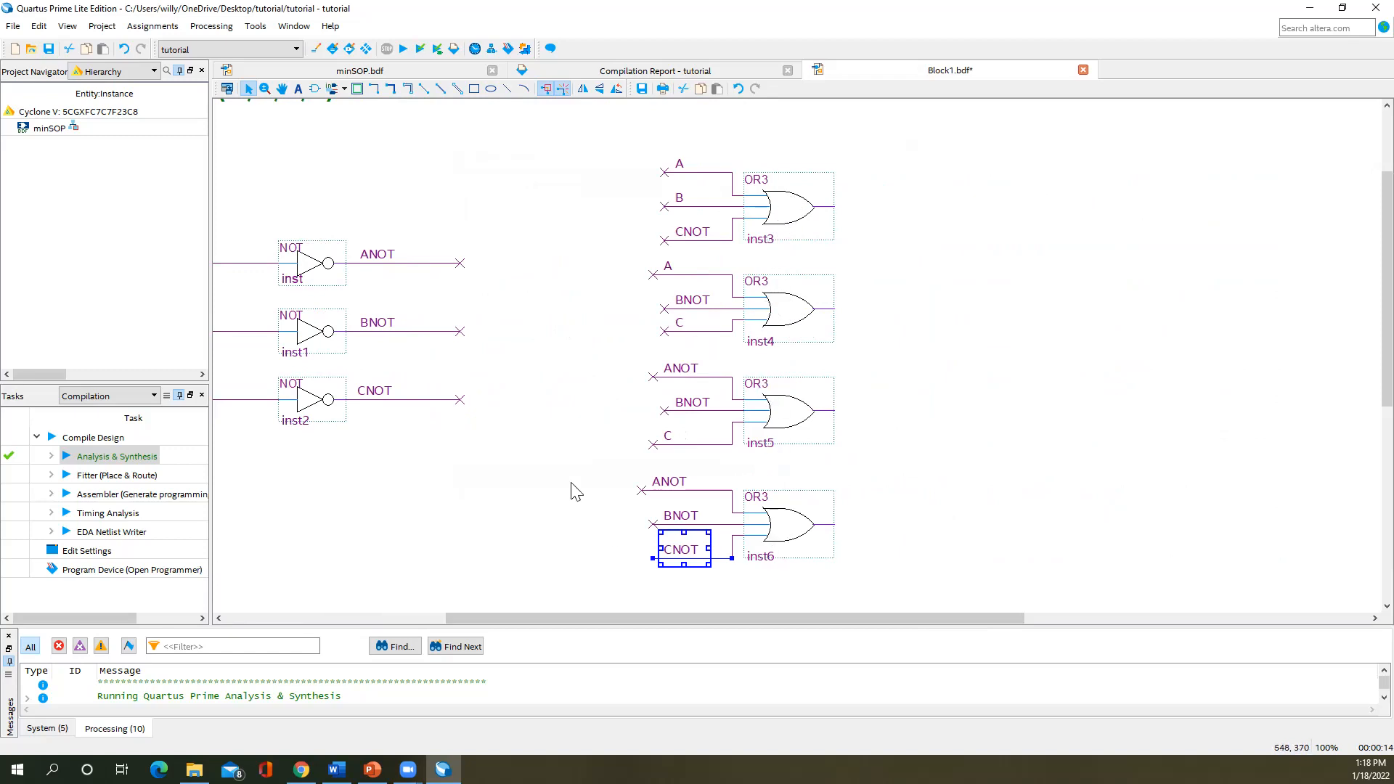
pyautogui.rightClick(932, 293)
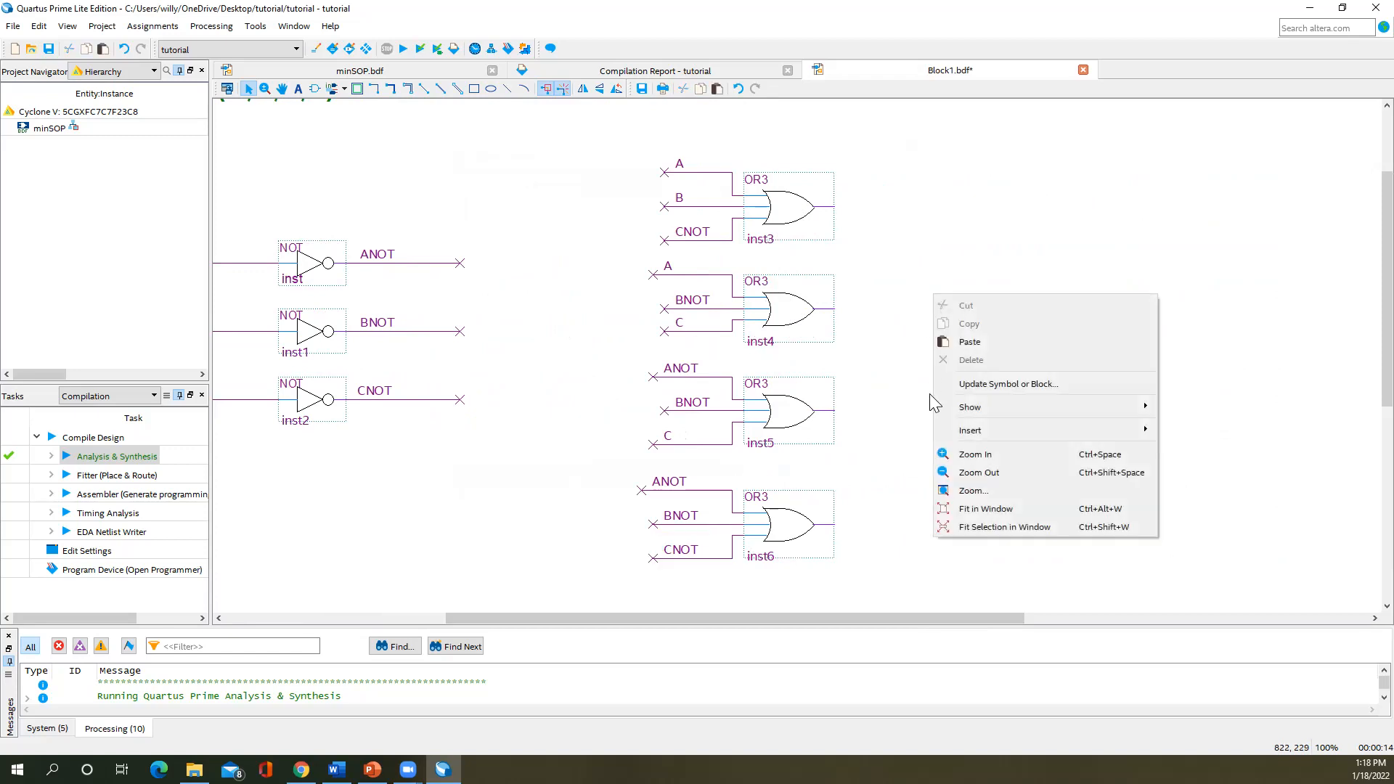
pyautogui.moveTo(944, 430)
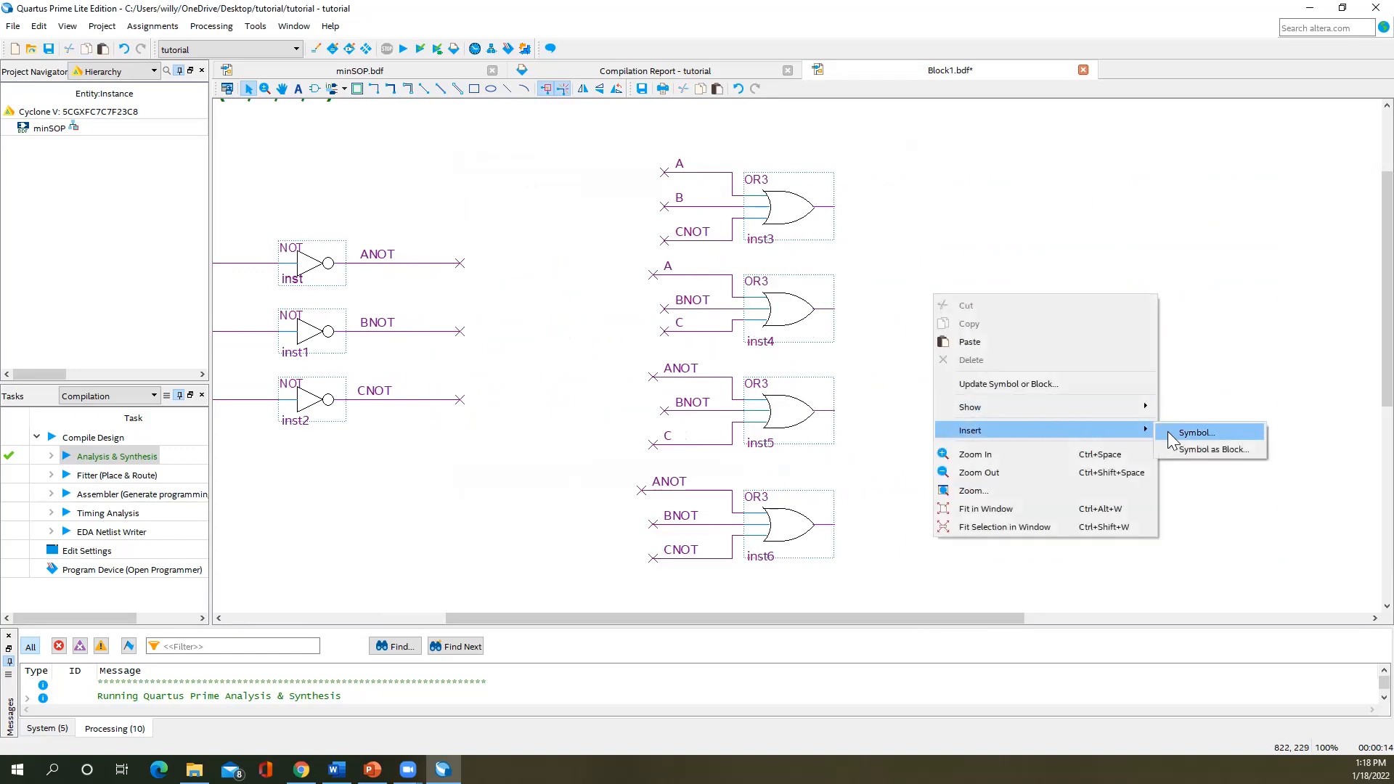
pyautogui.click(1191, 433)
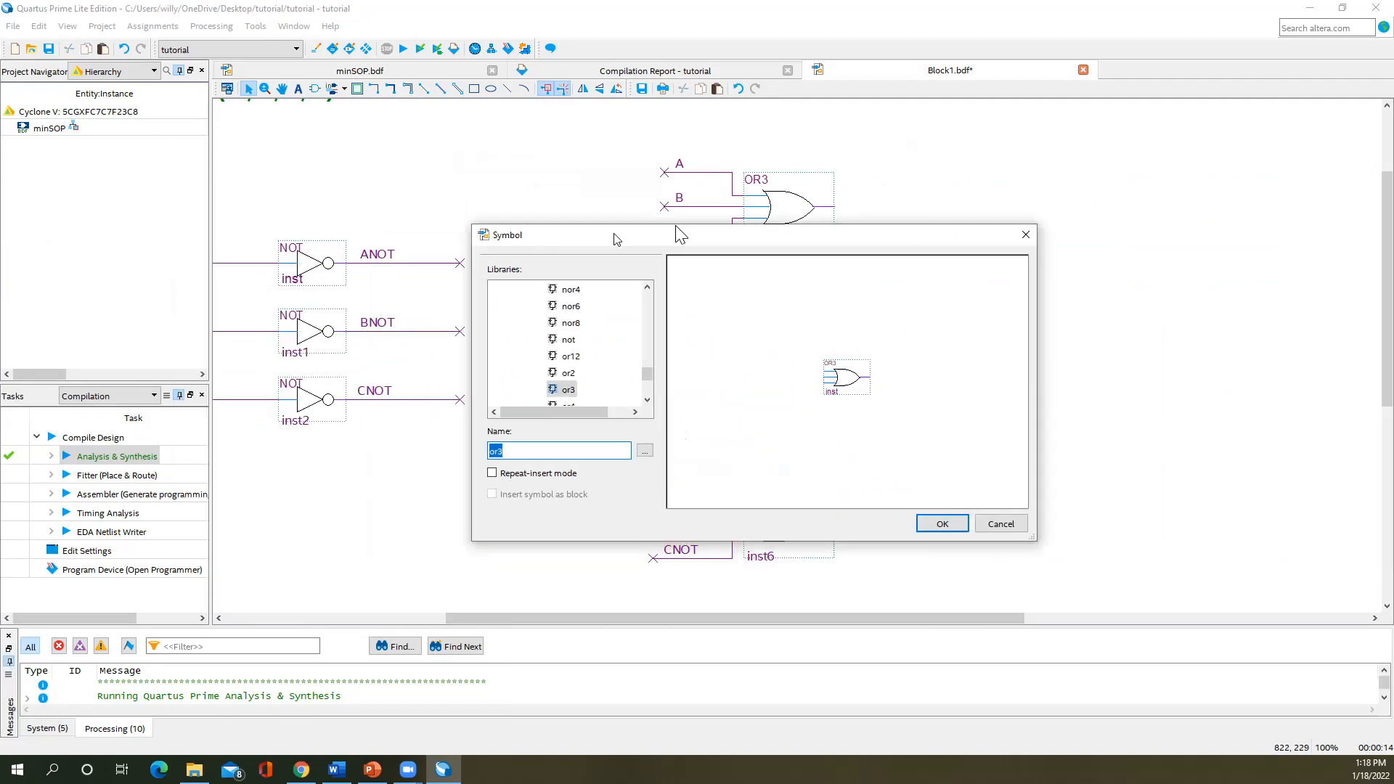
pyautogui.moveTo(610, 232); pyautogui.dragTo(688, 223)
pyautogui.write('and')
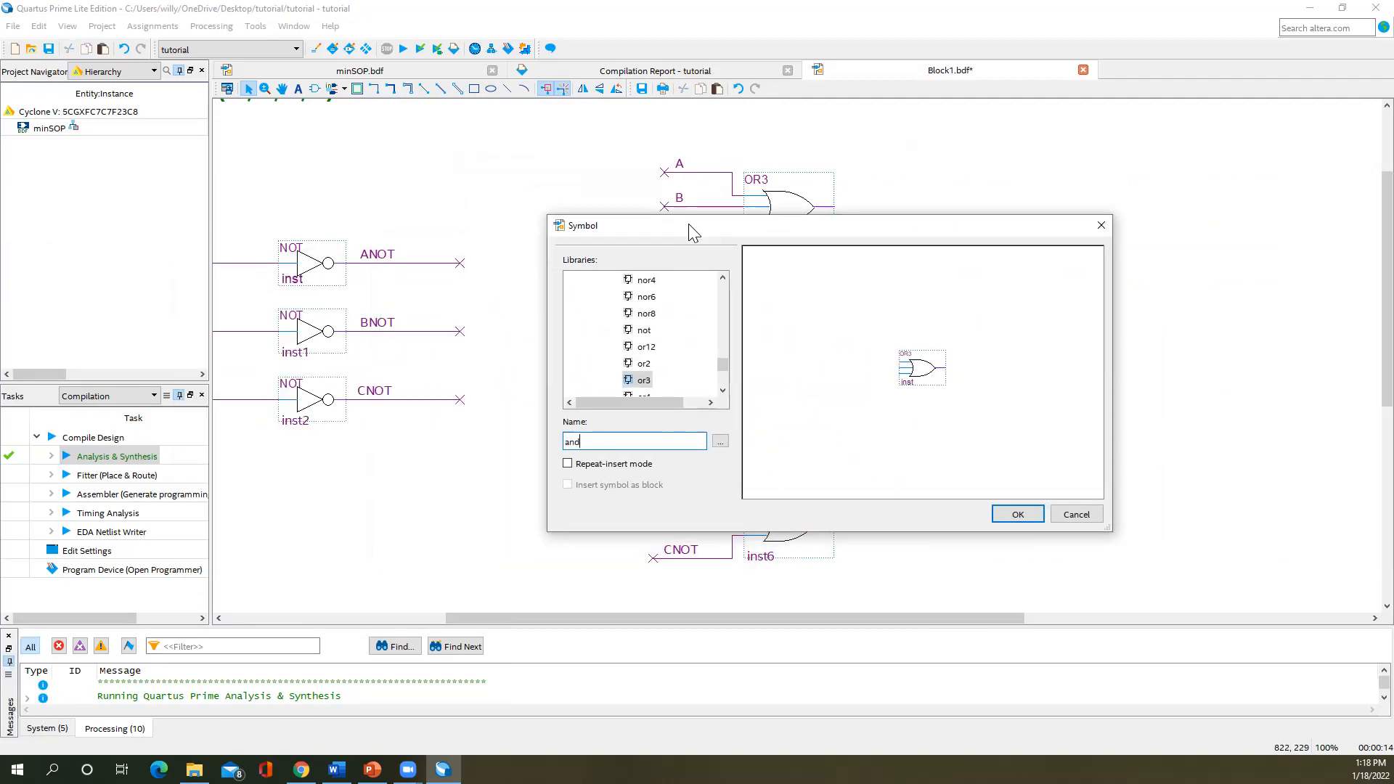
pyautogui.write('4')
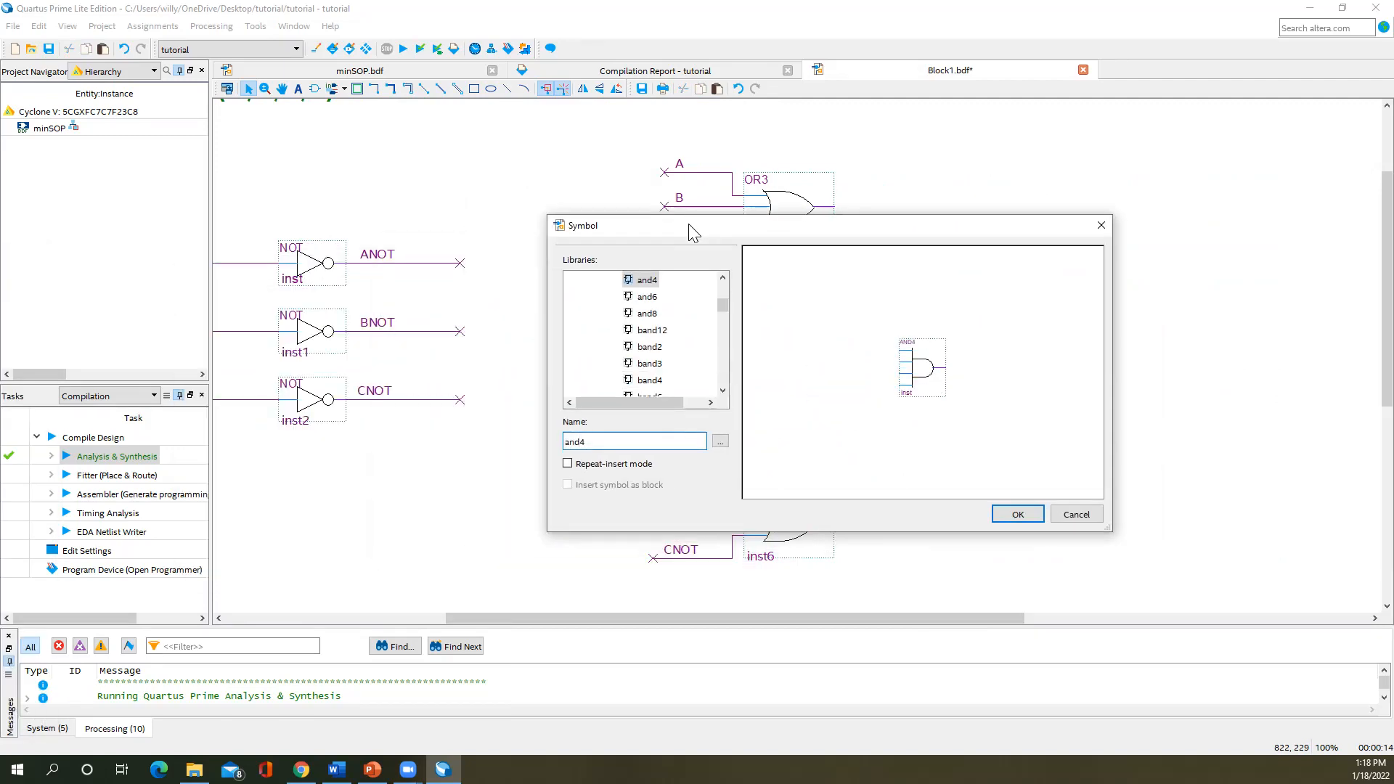
pyautogui.press('Return')
pyautogui.click(1024, 303)
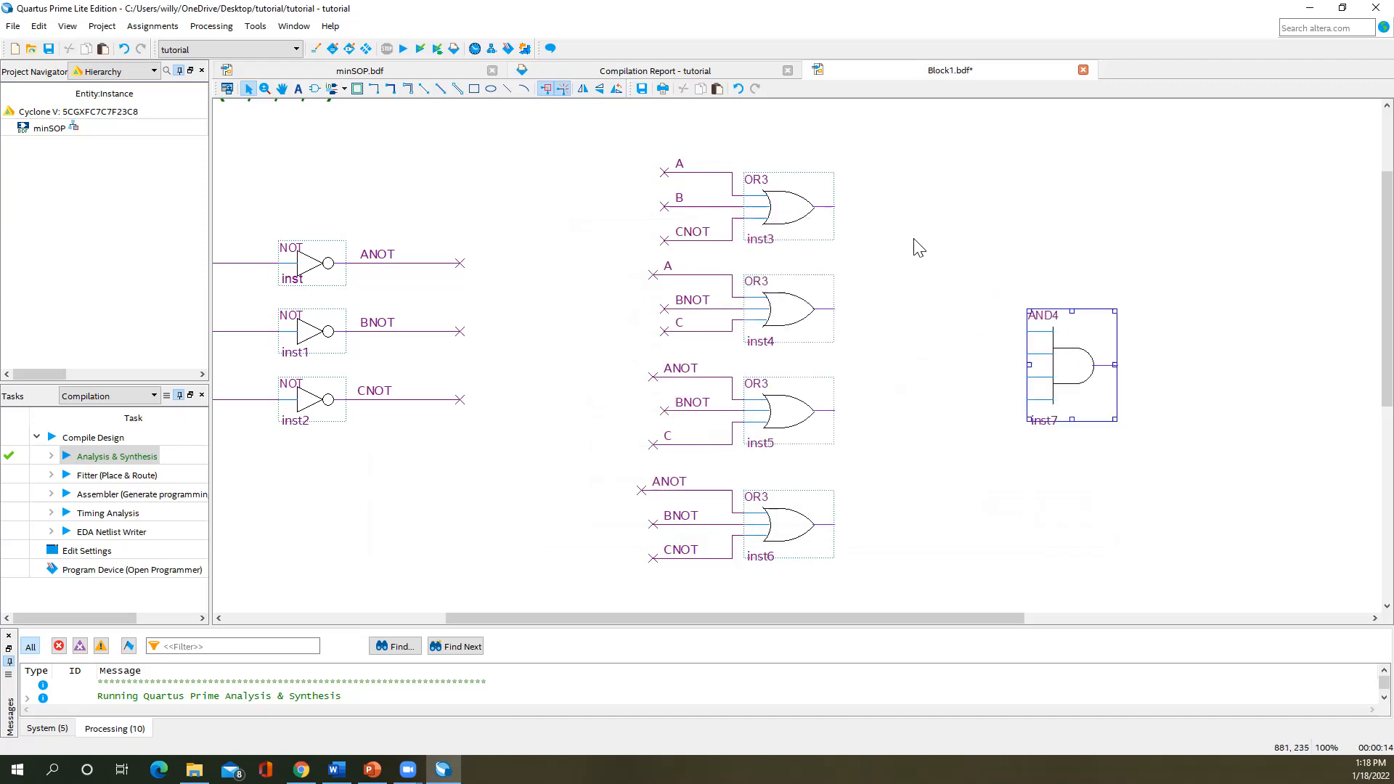
# - Place one output pin to the right of the AND4 gate, level with the gate's output
pyautogui.click(344, 90)
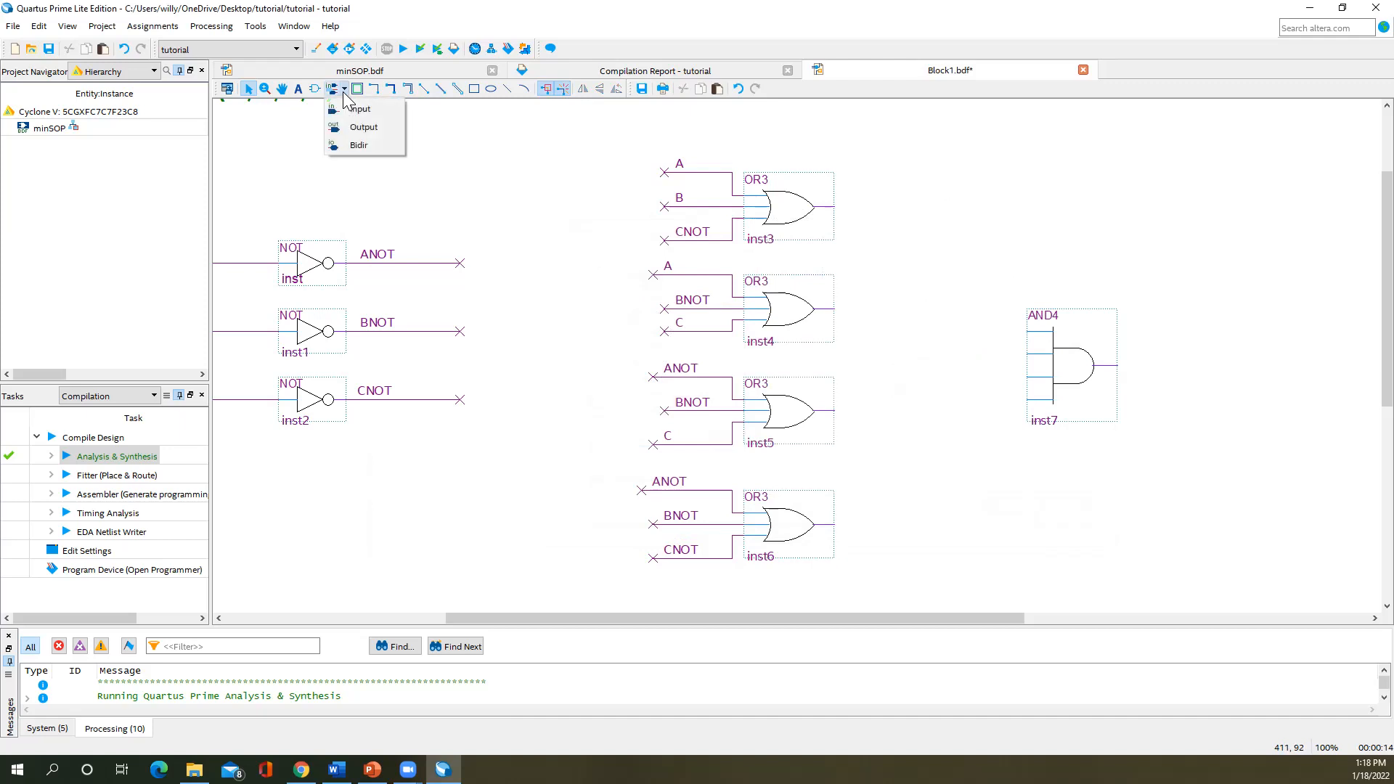
pyautogui.click(356, 129)
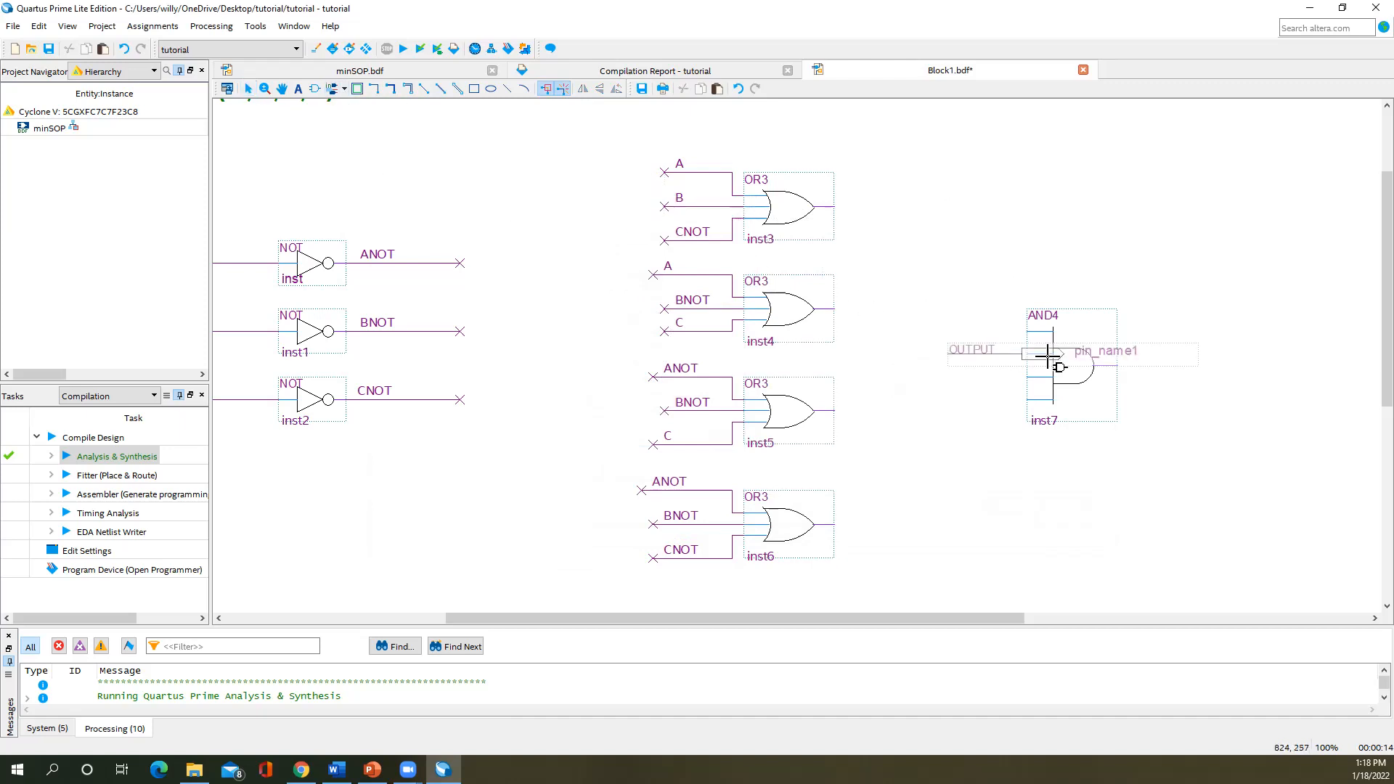
pyautogui.click(1137, 358)
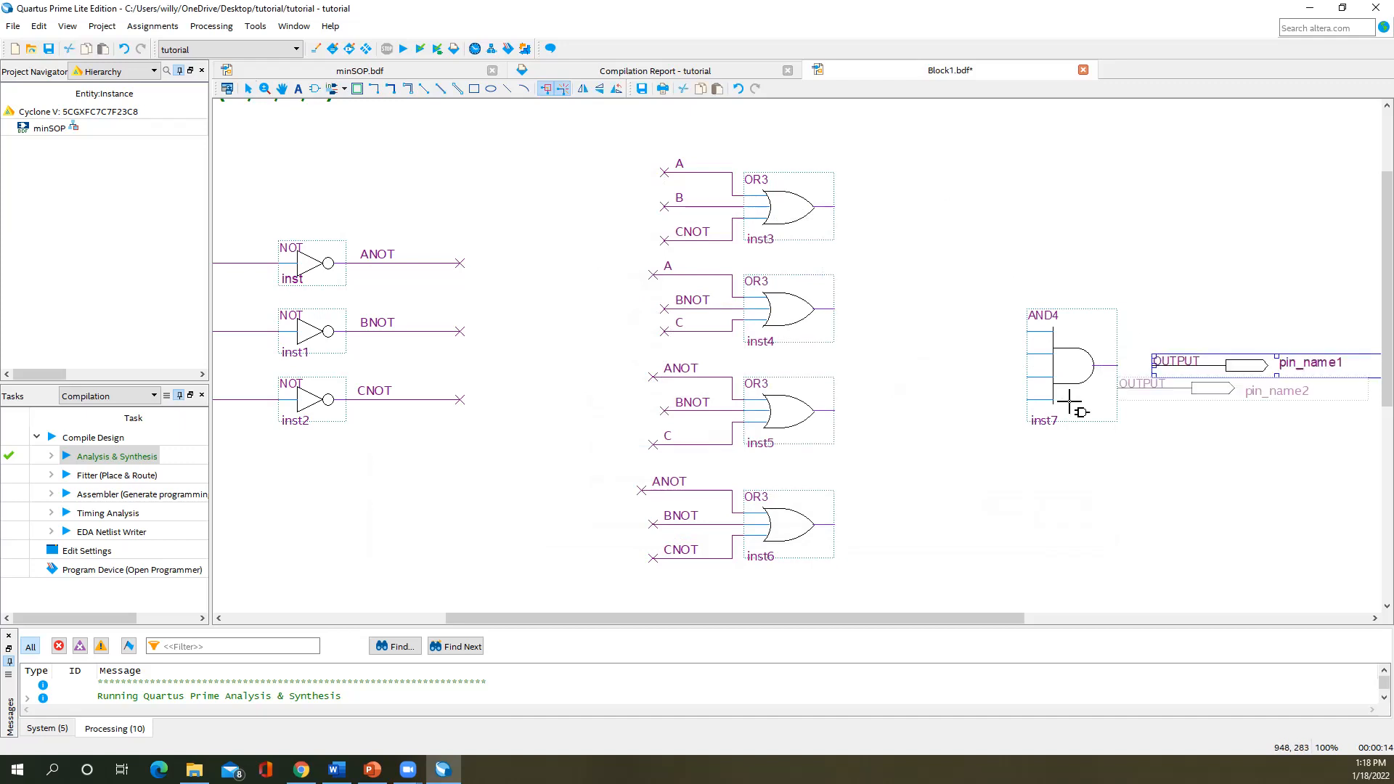
pyautogui.press('Escape')
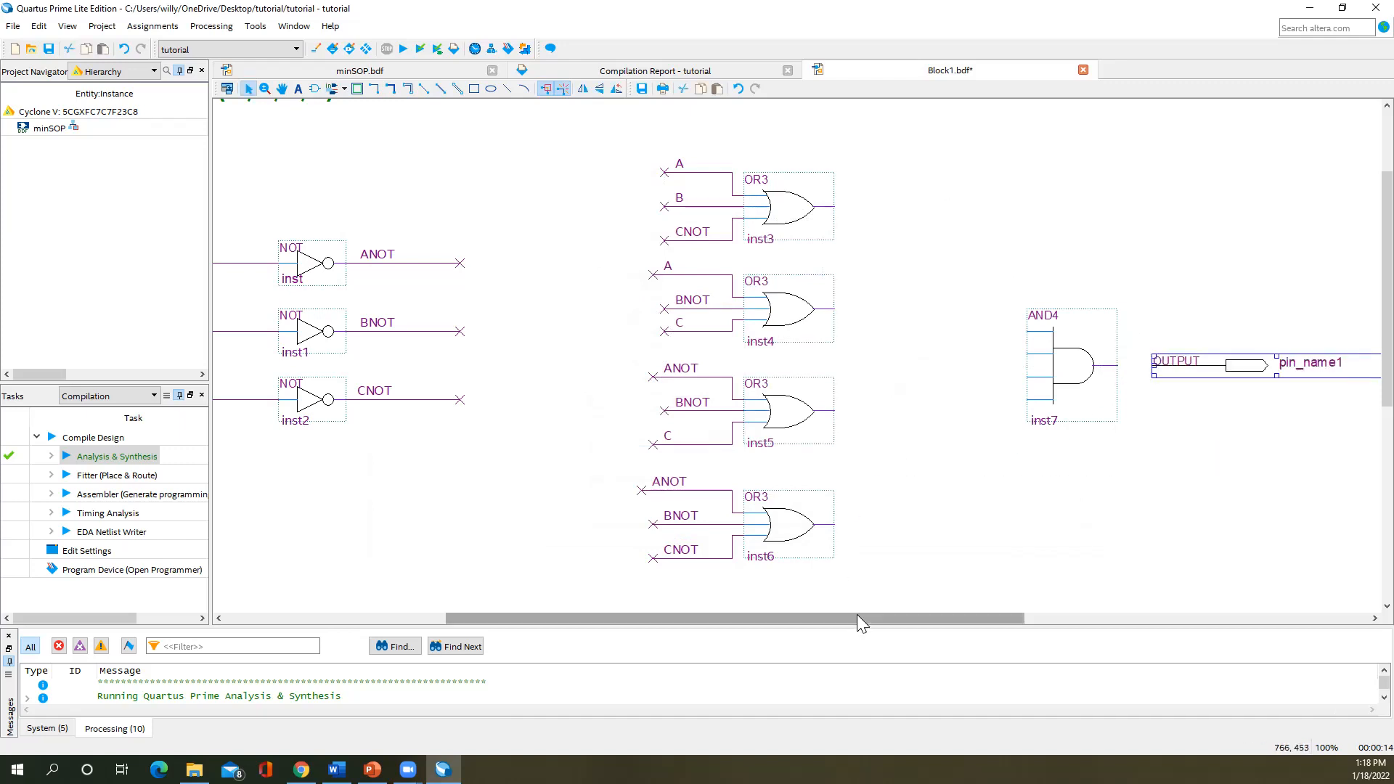
# - Move the output pin closer to the AND4 gate and rename it CPOS
pyautogui.moveTo(857, 615); pyautogui.dragTo(1035, 617)
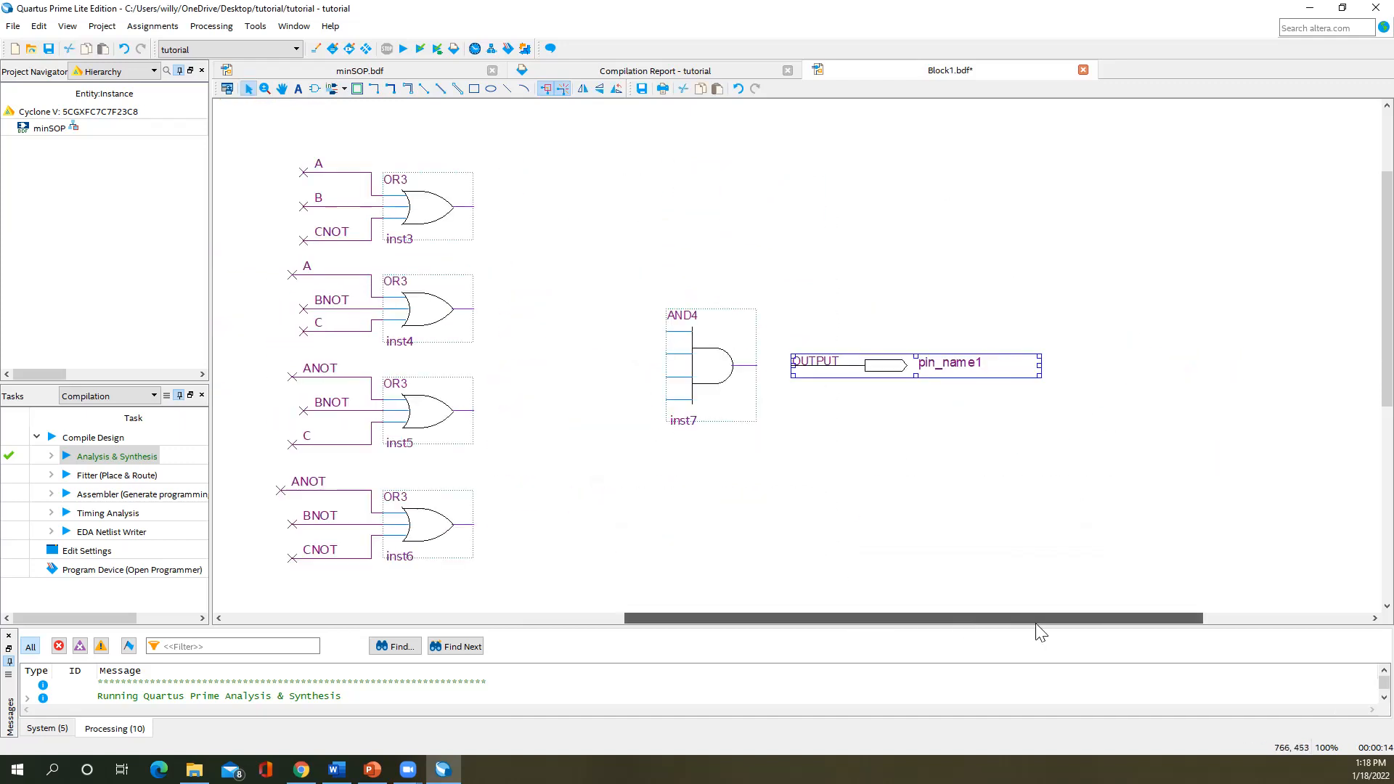
pyautogui.moveTo(970, 367); pyautogui.dragTo(947, 369)
pyautogui.doubleClick(948, 368)
pyautogui.click(638, 323)
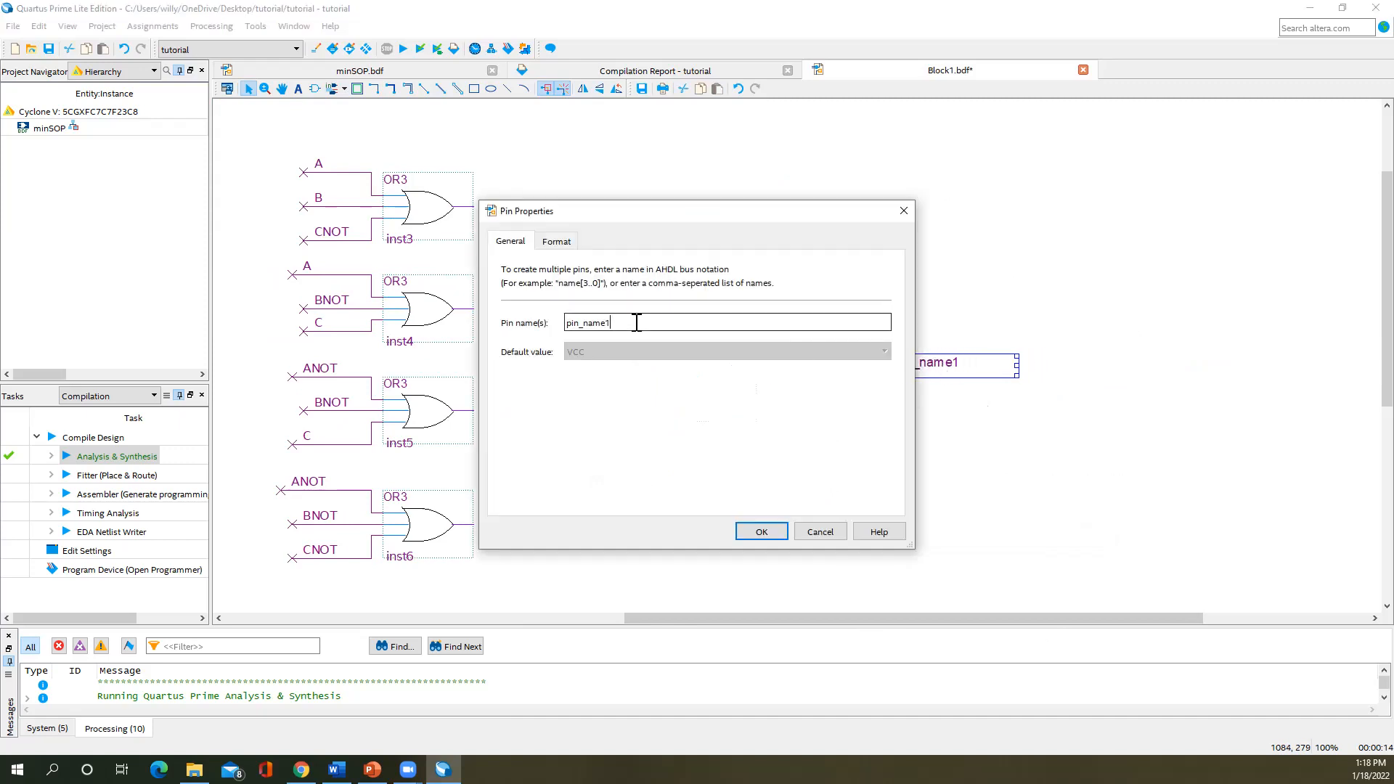
pyautogui.press('BackSpace')
pyautogui.press('BackSpace')
pyautogui.press('BackSpace')
pyautogui.press('BackSpace')
pyautogui.press('BackSpace')
pyautogui.press('BackSpace')
pyautogui.press('BackSpace')
pyautogui.press('BackSpace')
pyautogui.press('Return')
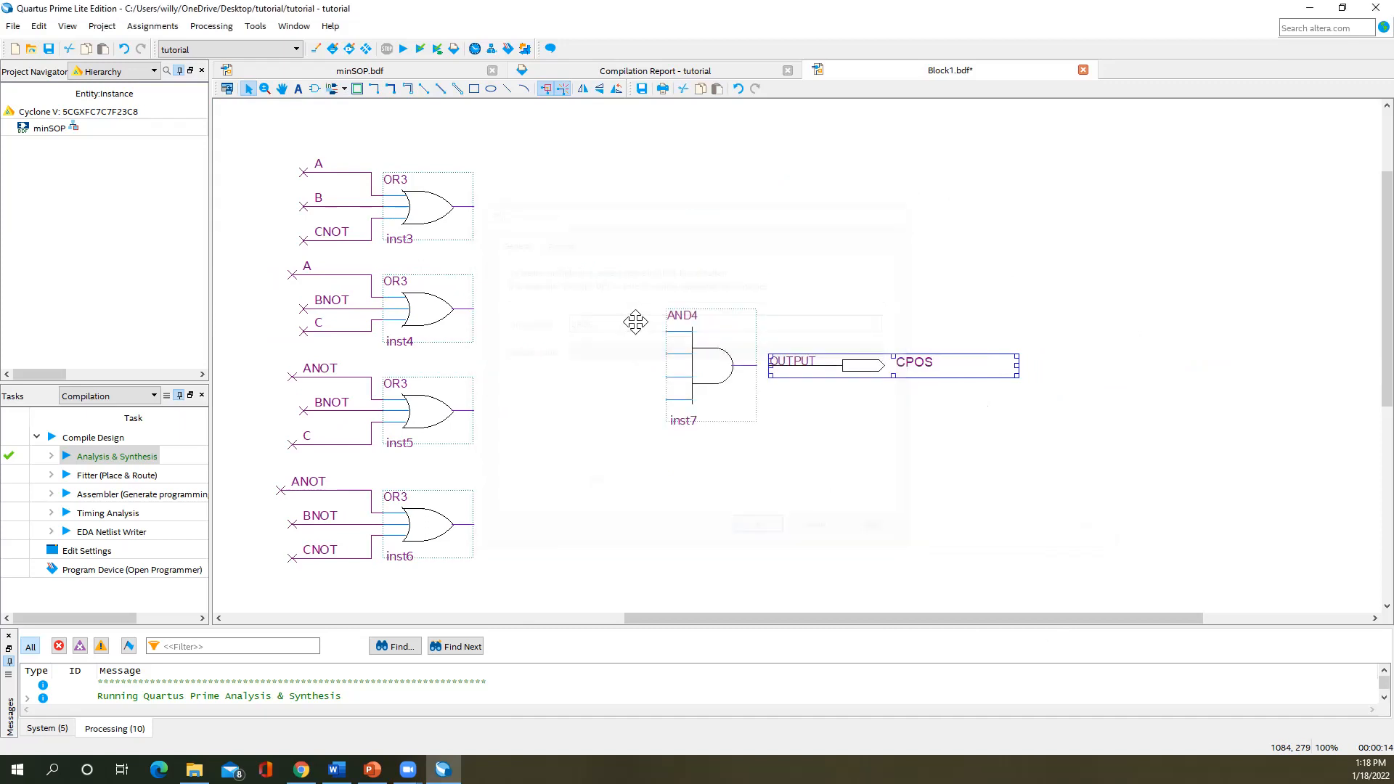
# - Wire the AND4 gate's output to the CPOS pin and the four OR3 outputs to the AND4 inputs in top-to-bottom order
pyautogui.moveTo(756, 366); pyautogui.dragTo(769, 365)
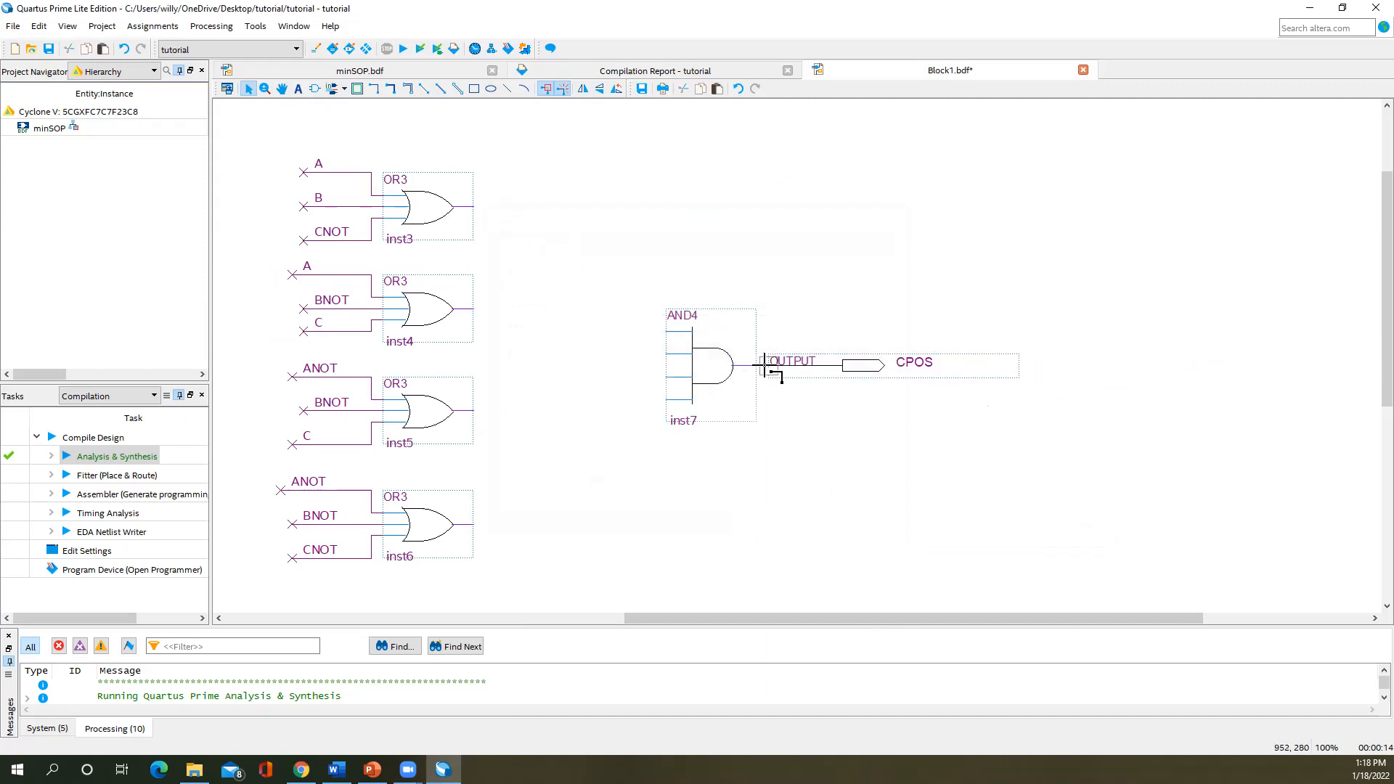
pyautogui.click(772, 451)
pyautogui.moveTo(472, 207); pyautogui.dragTo(632, 320)
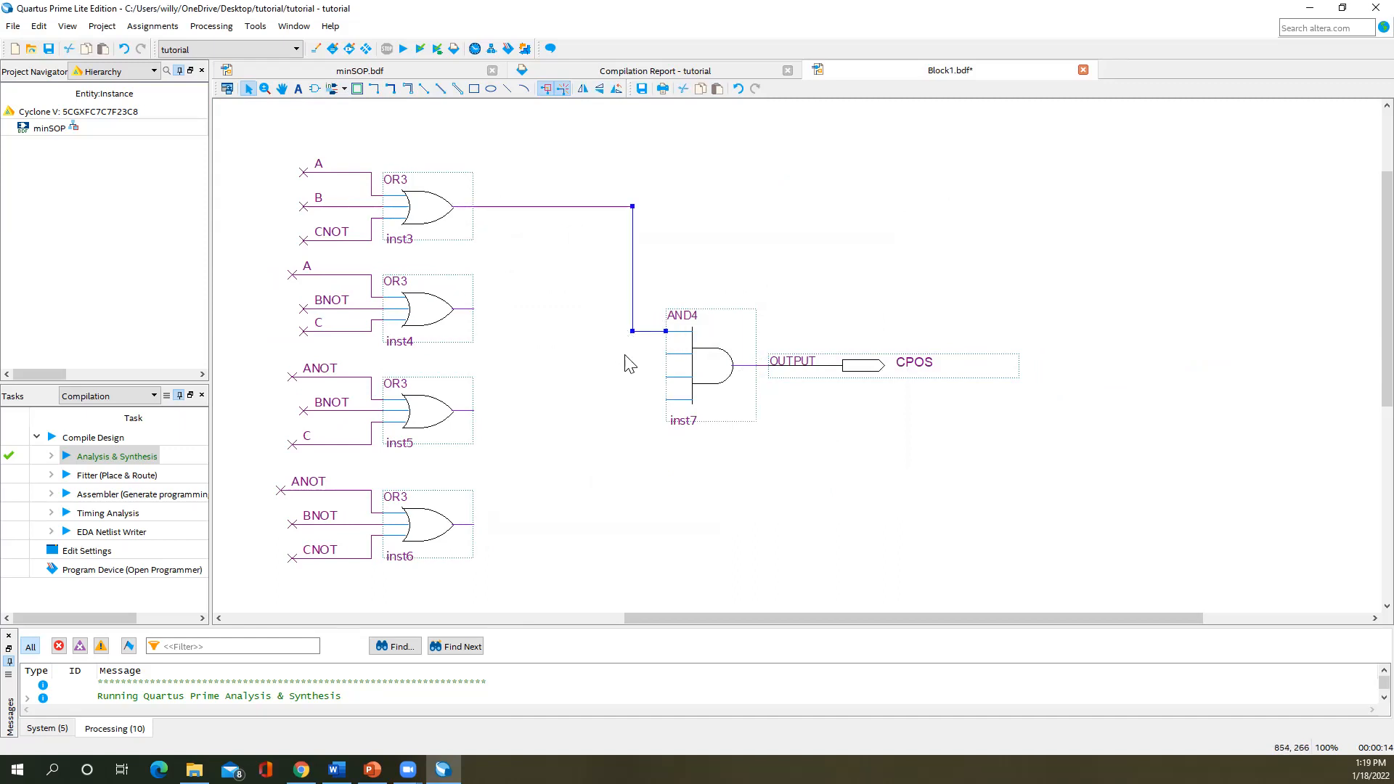
pyautogui.moveTo(470, 309)
pyautogui.mouseDown()
pyautogui.moveTo(563, 302)
pyautogui.moveTo(609, 319)
pyautogui.mouseUp()
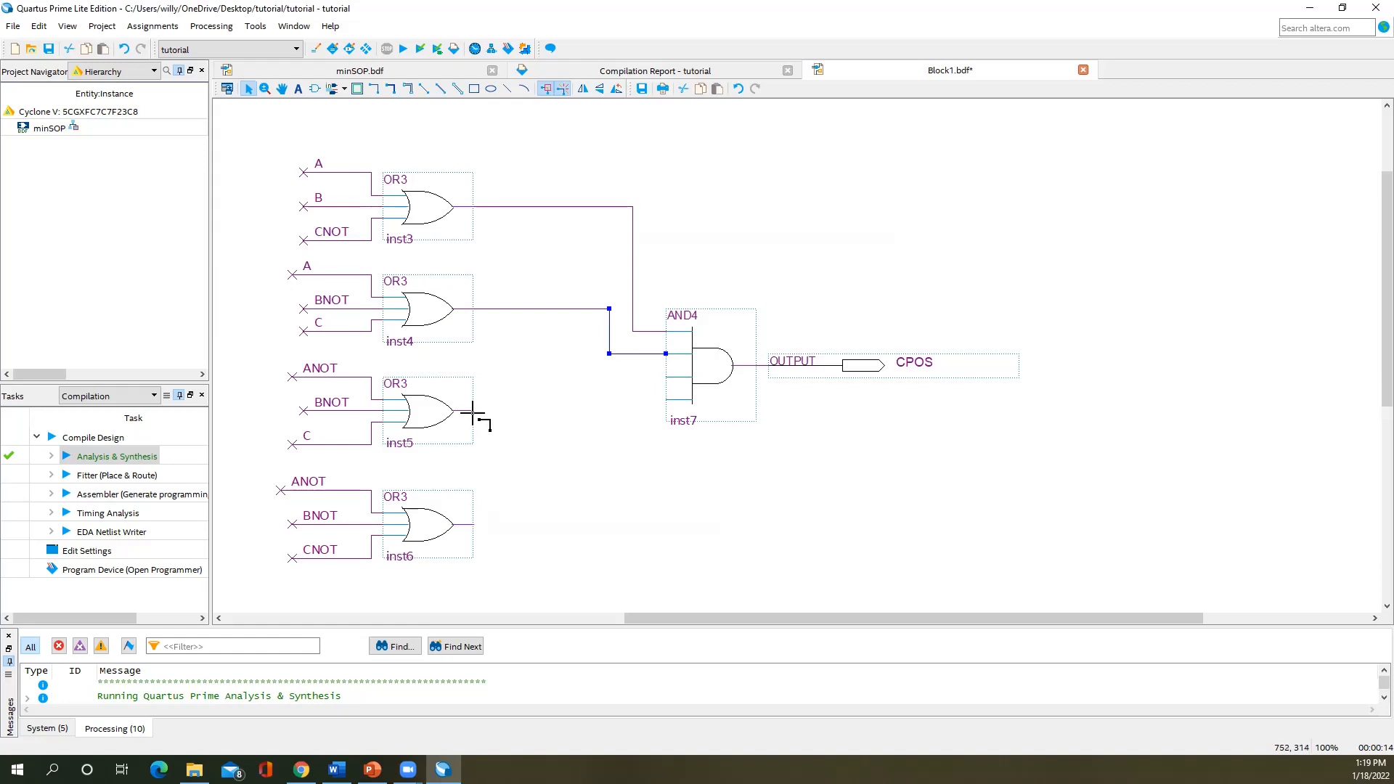
pyautogui.moveTo(473, 524)
pyautogui.mouseDown()
pyautogui.moveTo(576, 526)
pyautogui.moveTo(651, 395)
pyautogui.moveTo(643, 411)
pyautogui.mouseUp()
pyautogui.moveTo(474, 411); pyautogui.dragTo(610, 377)
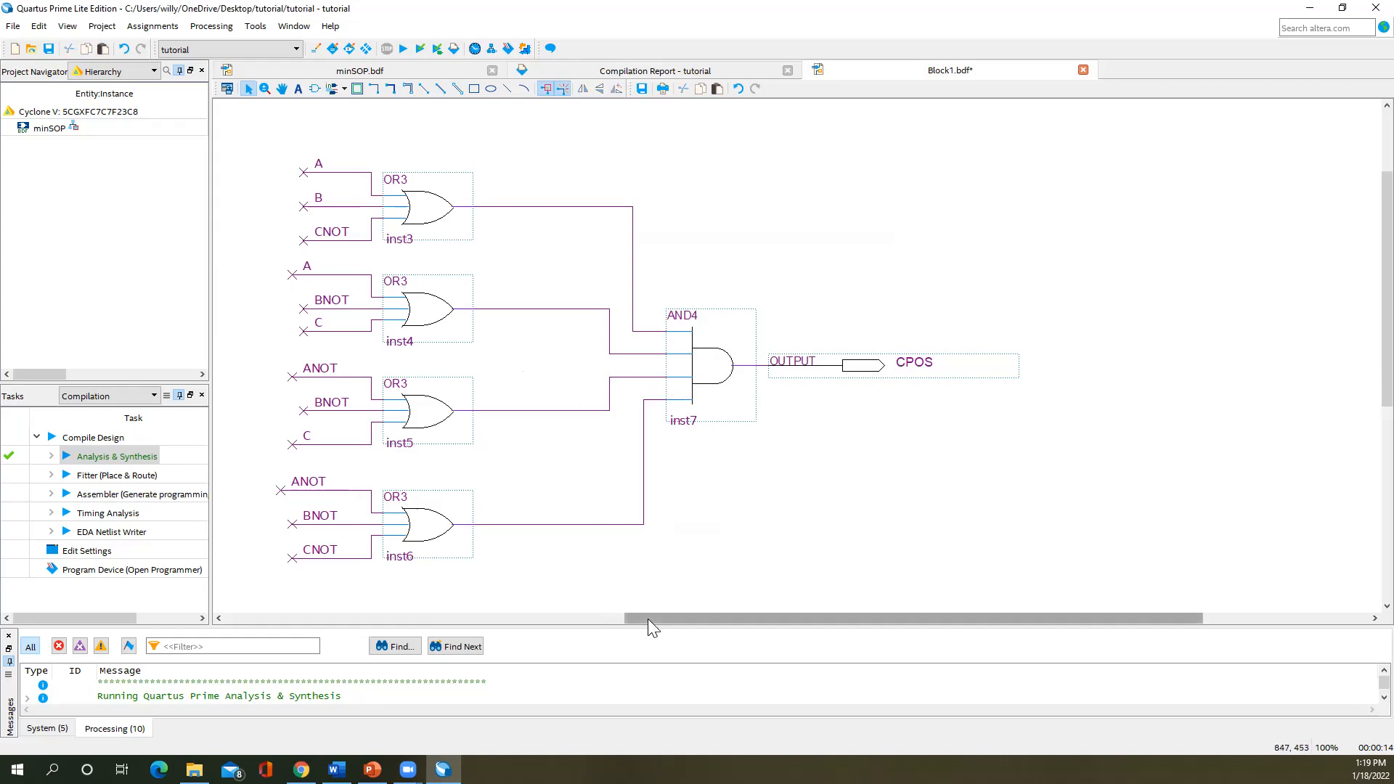
# - Save the schematic in the tutorial folder as canonical_POS, as a Block Diagram/Schematic File
pyautogui.moveTo(647, 619); pyautogui.dragTo(261, 633)
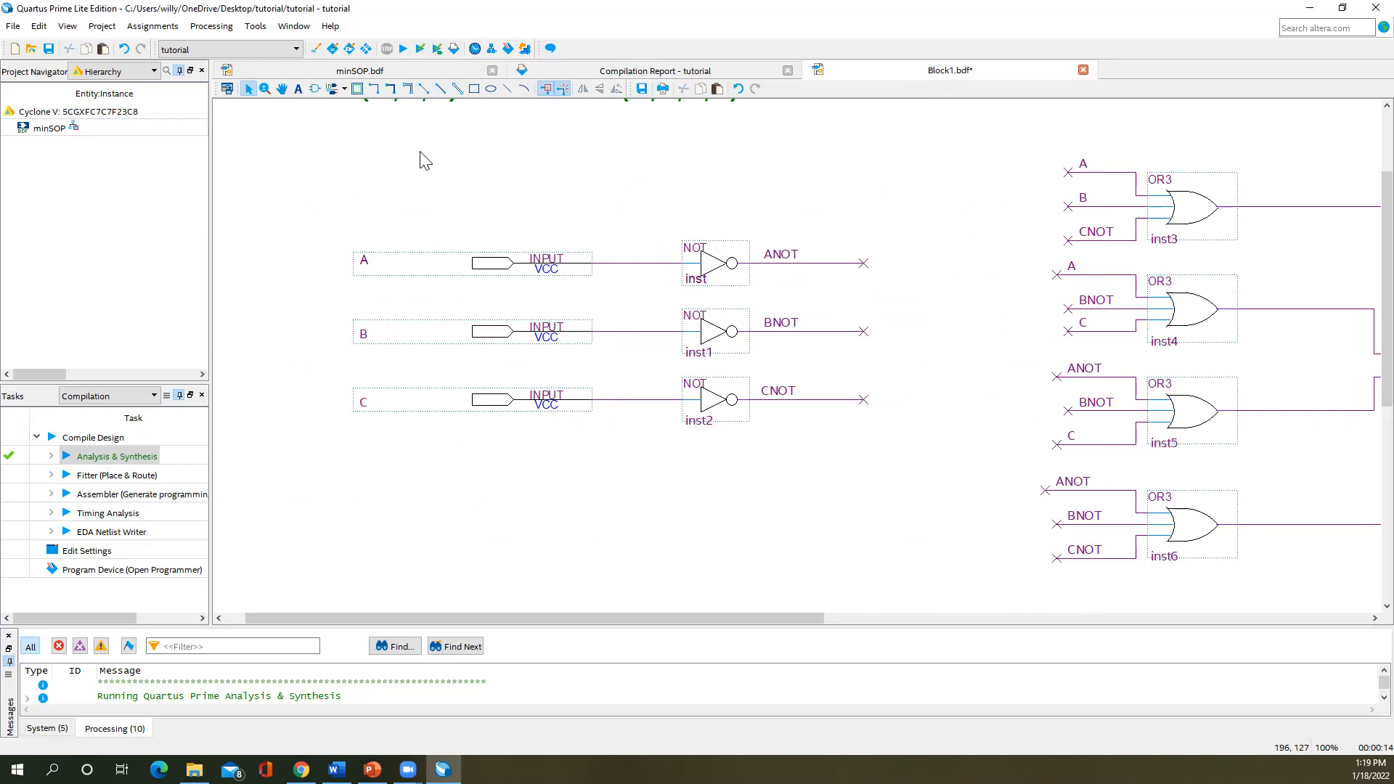
pyautogui.click(14, 25)
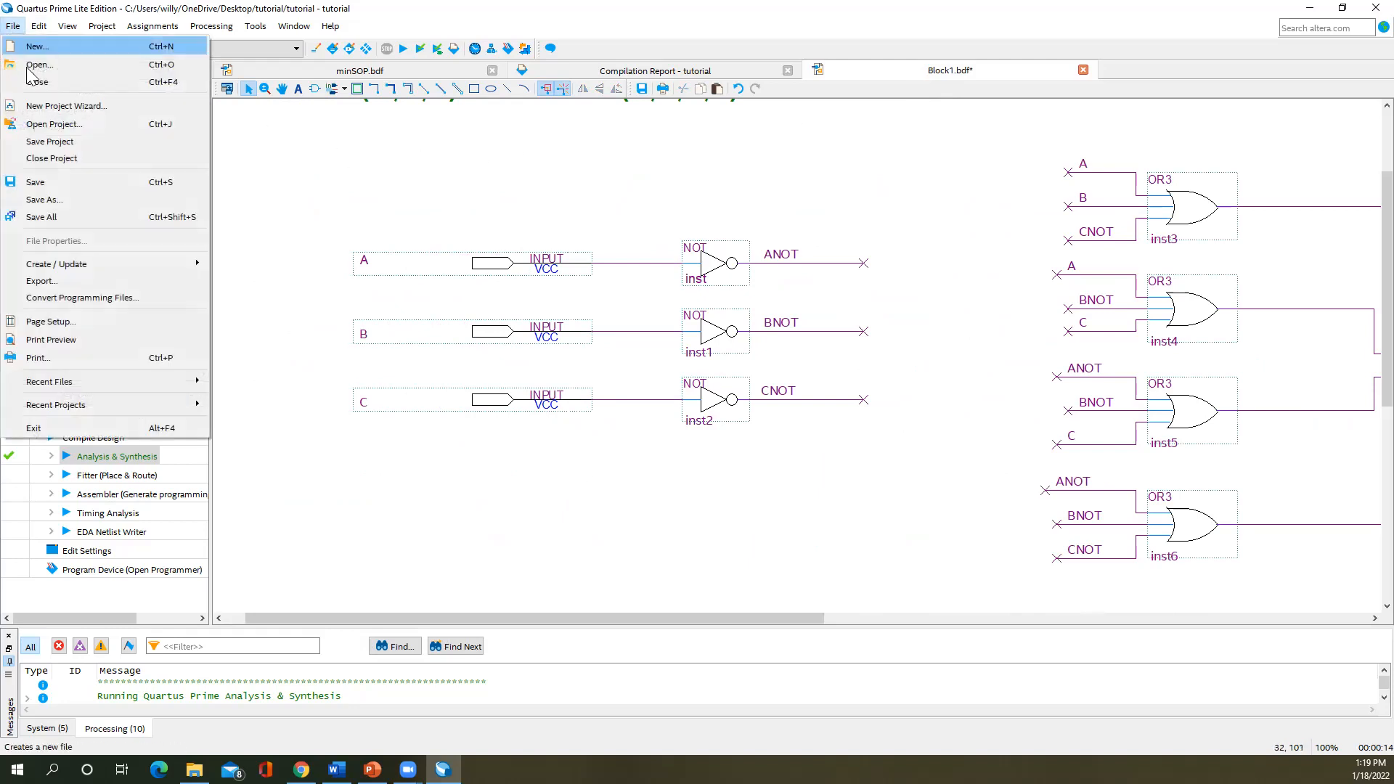
pyautogui.click(82, 196)
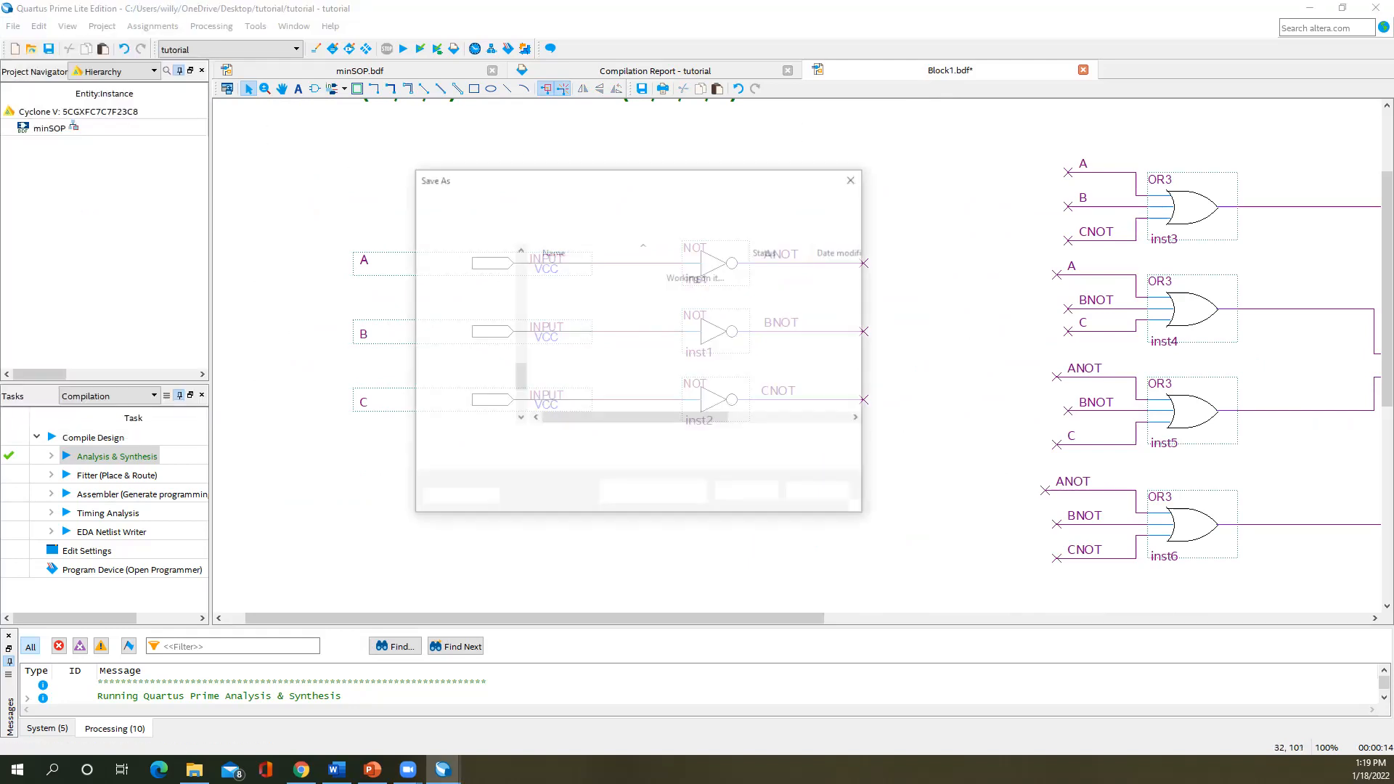
pyautogui.write('canonical_')
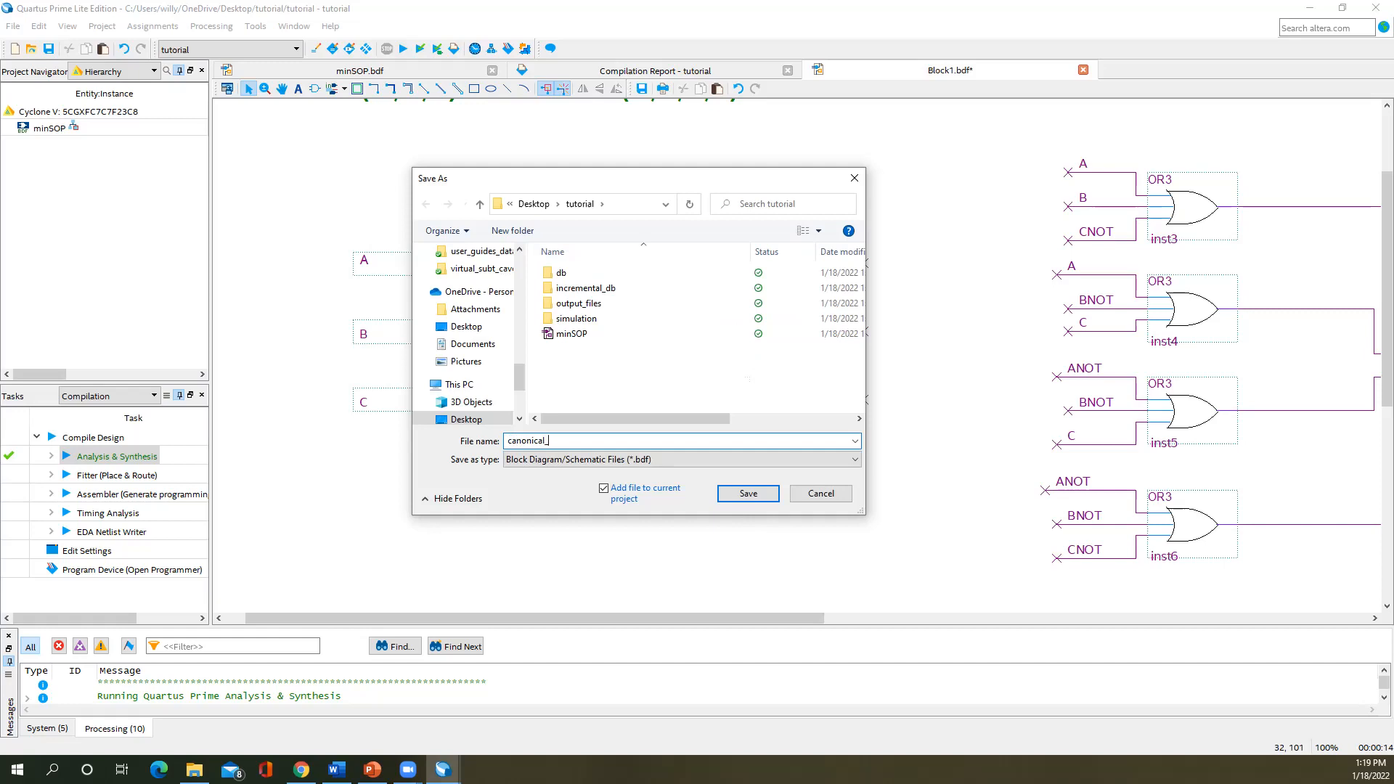
pyautogui.write('POS')
pyautogui.click(747, 493)
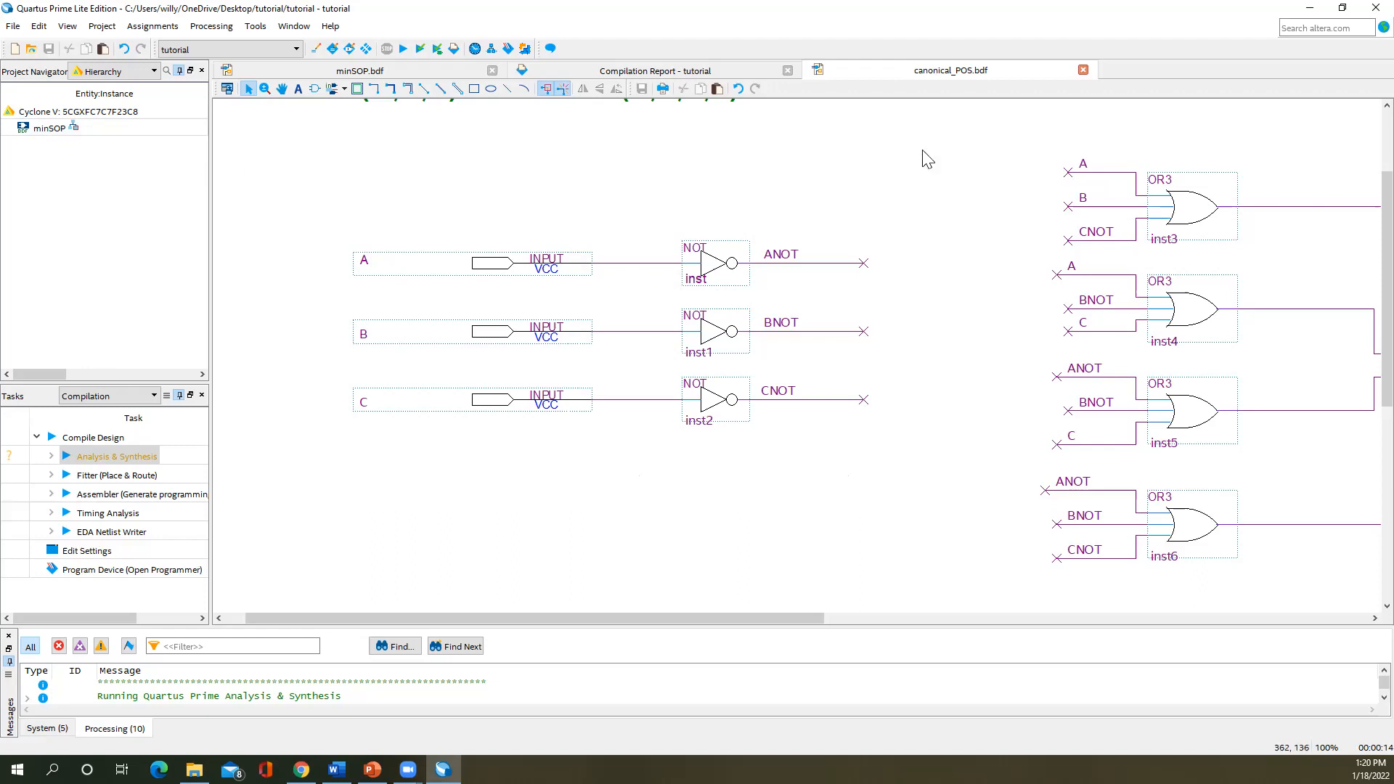
# - Show the project's file list and set canonical_POS.bdf as the top-level entity
pyautogui.click(119, 75)
pyautogui.click(109, 101)
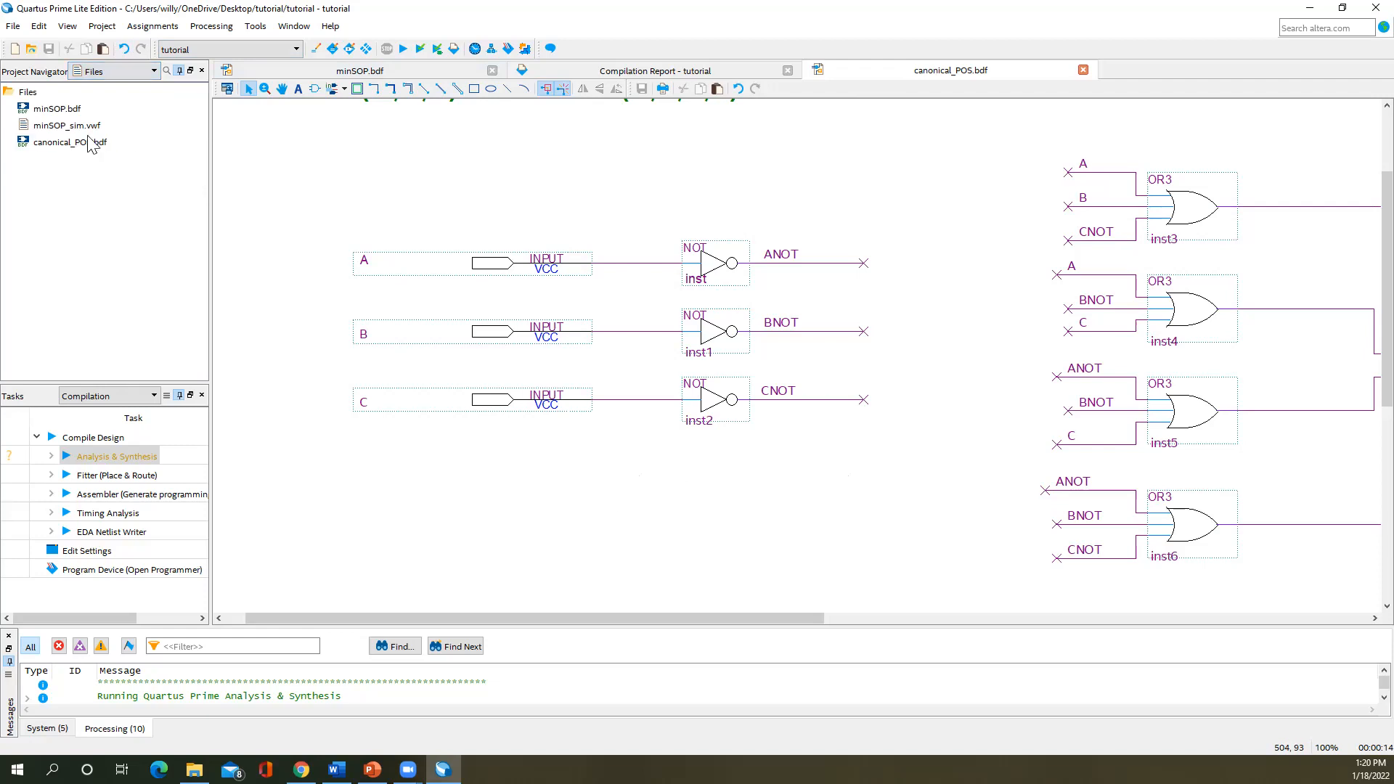
pyautogui.click(58, 143)
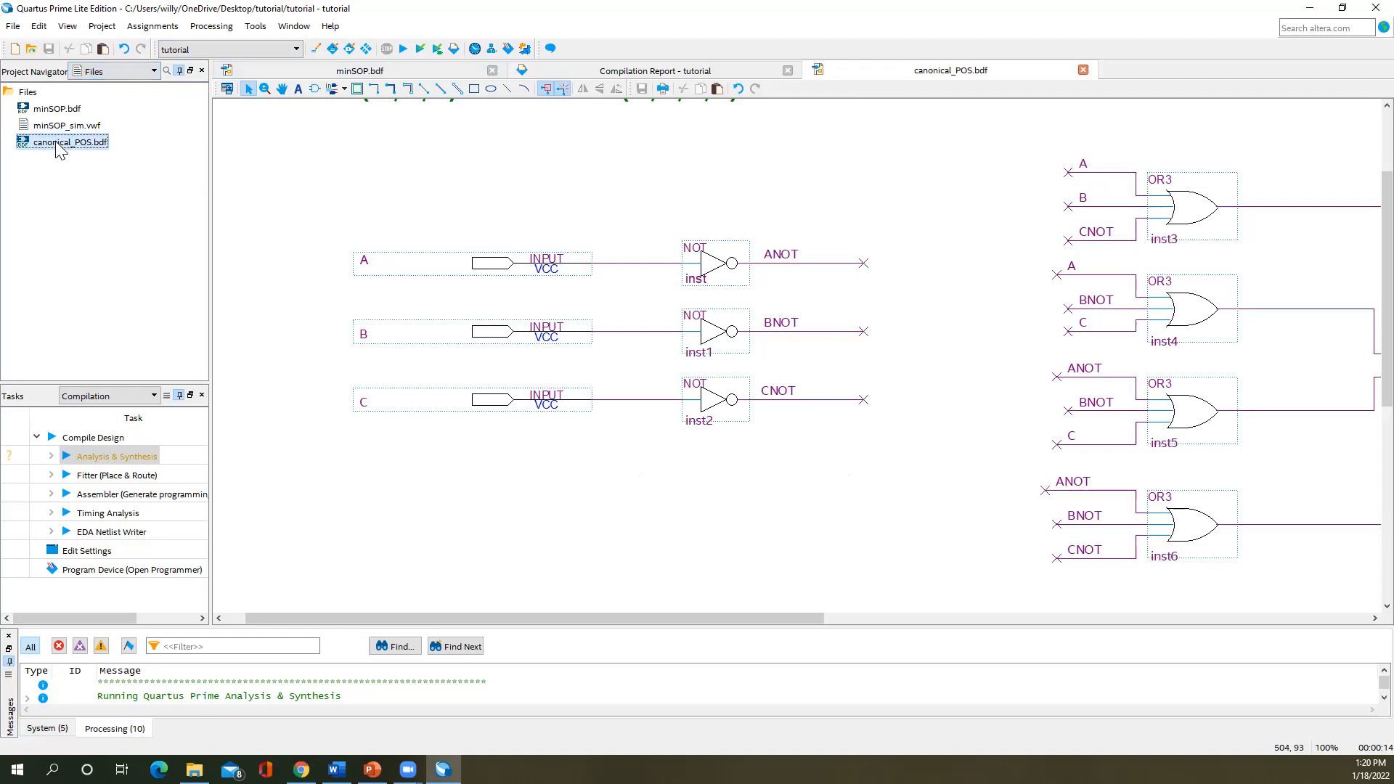
pyautogui.rightClick(58, 144)
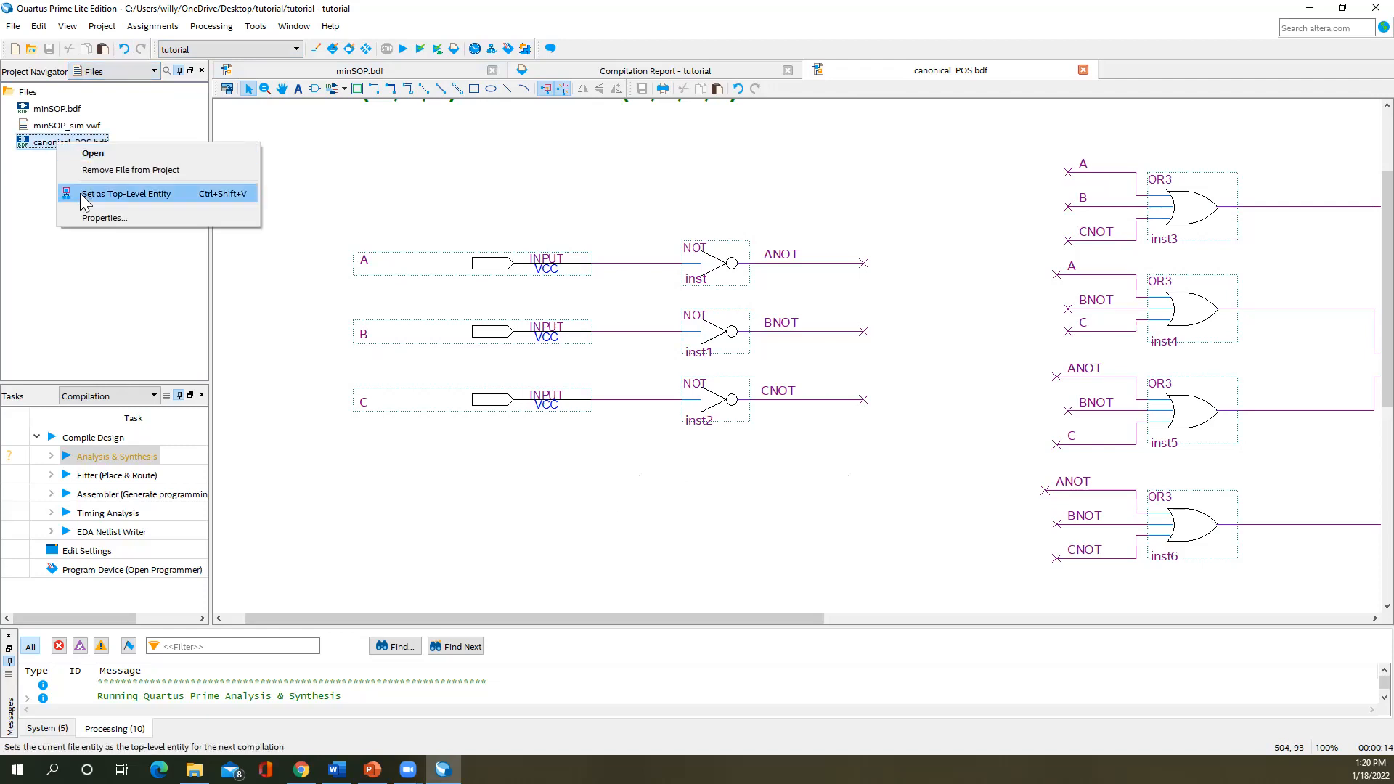
pyautogui.click(80, 193)
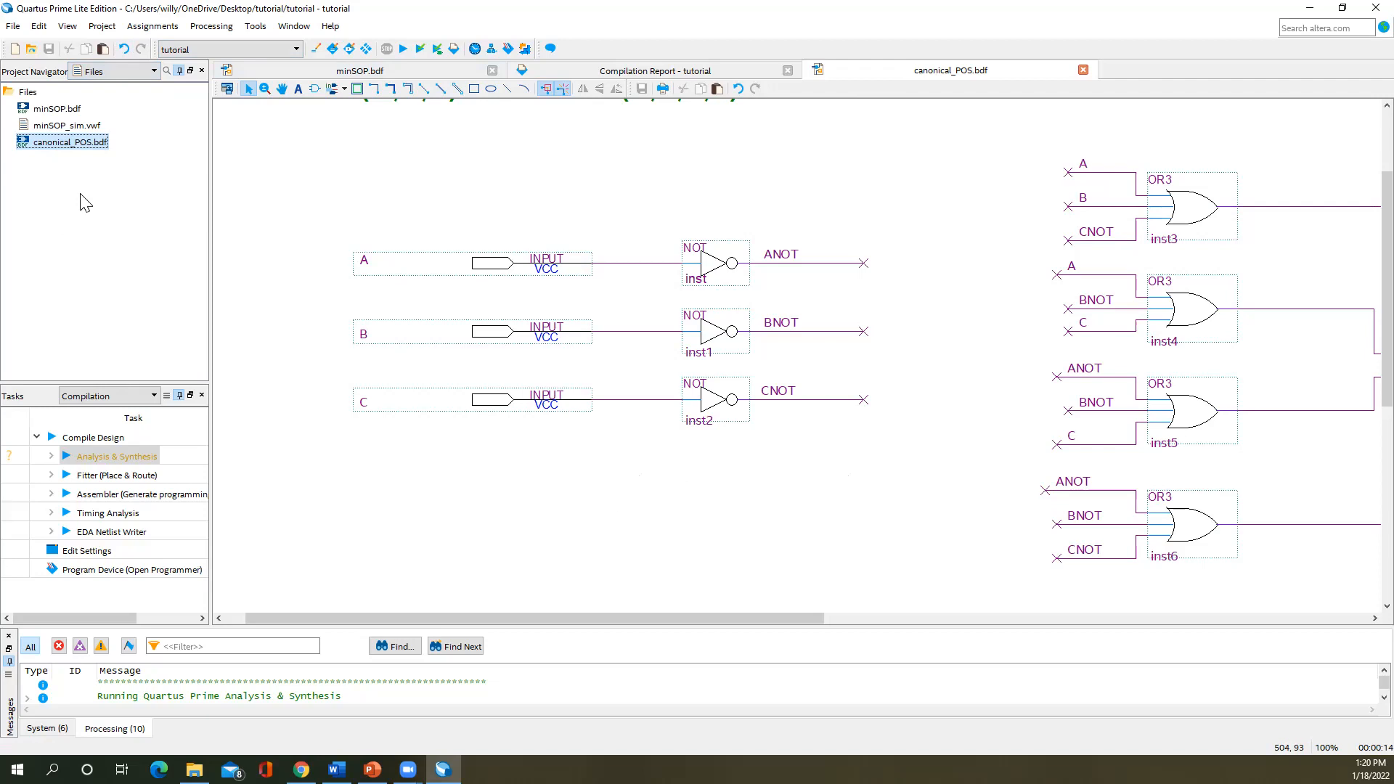
# - Show the project hierarchy, run Analysis & Synthesis on canonical_POS and enlarge the message area
pyautogui.click(108, 71)
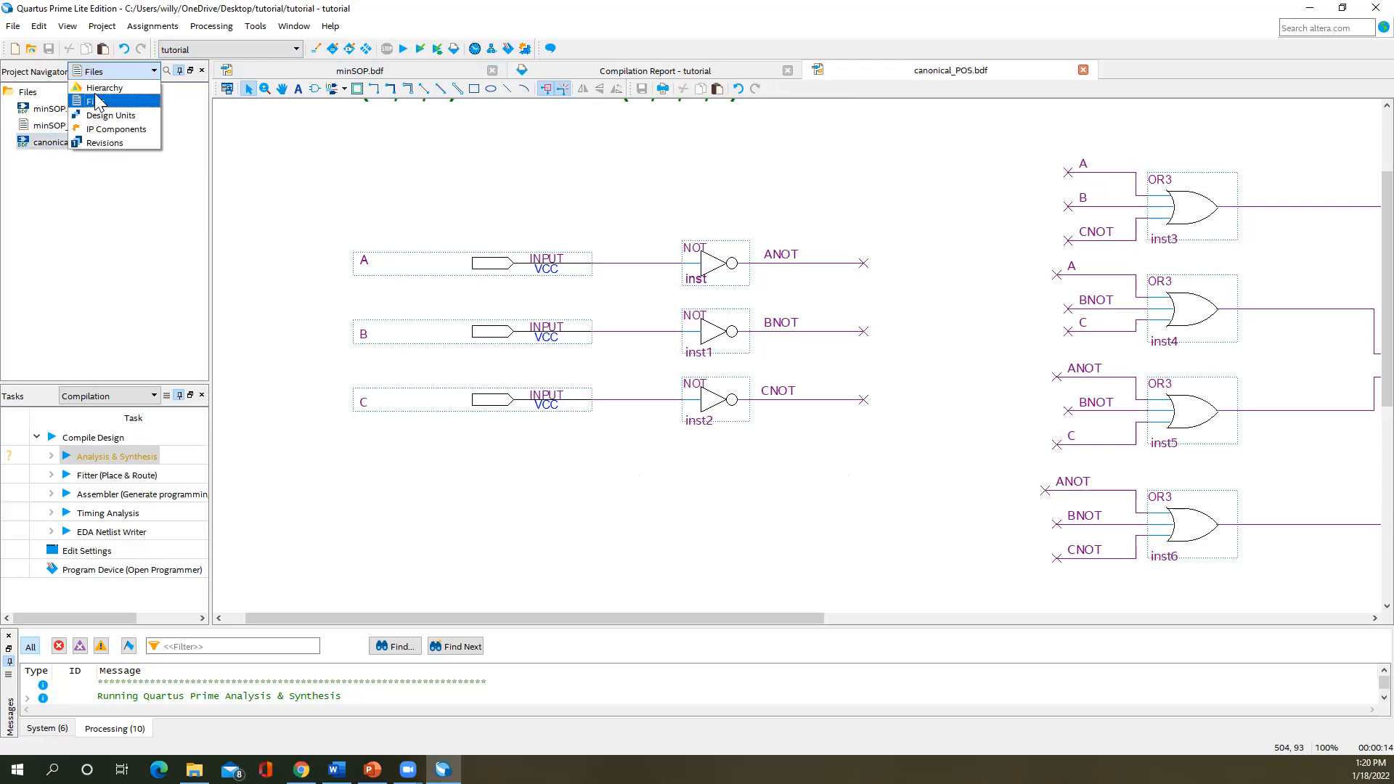
pyautogui.click(96, 87)
pyautogui.click(64, 129)
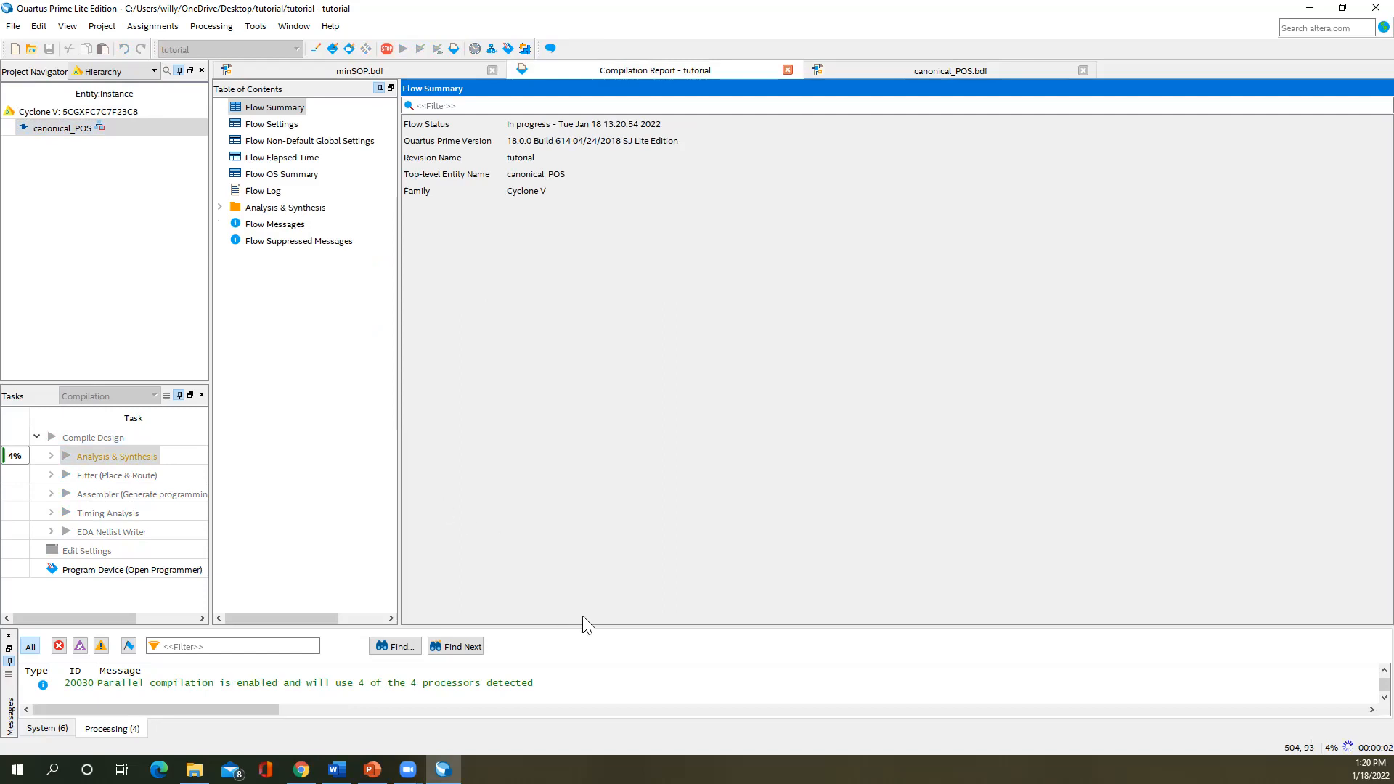
pyautogui.moveTo(588, 625); pyautogui.dragTo(583, 525)
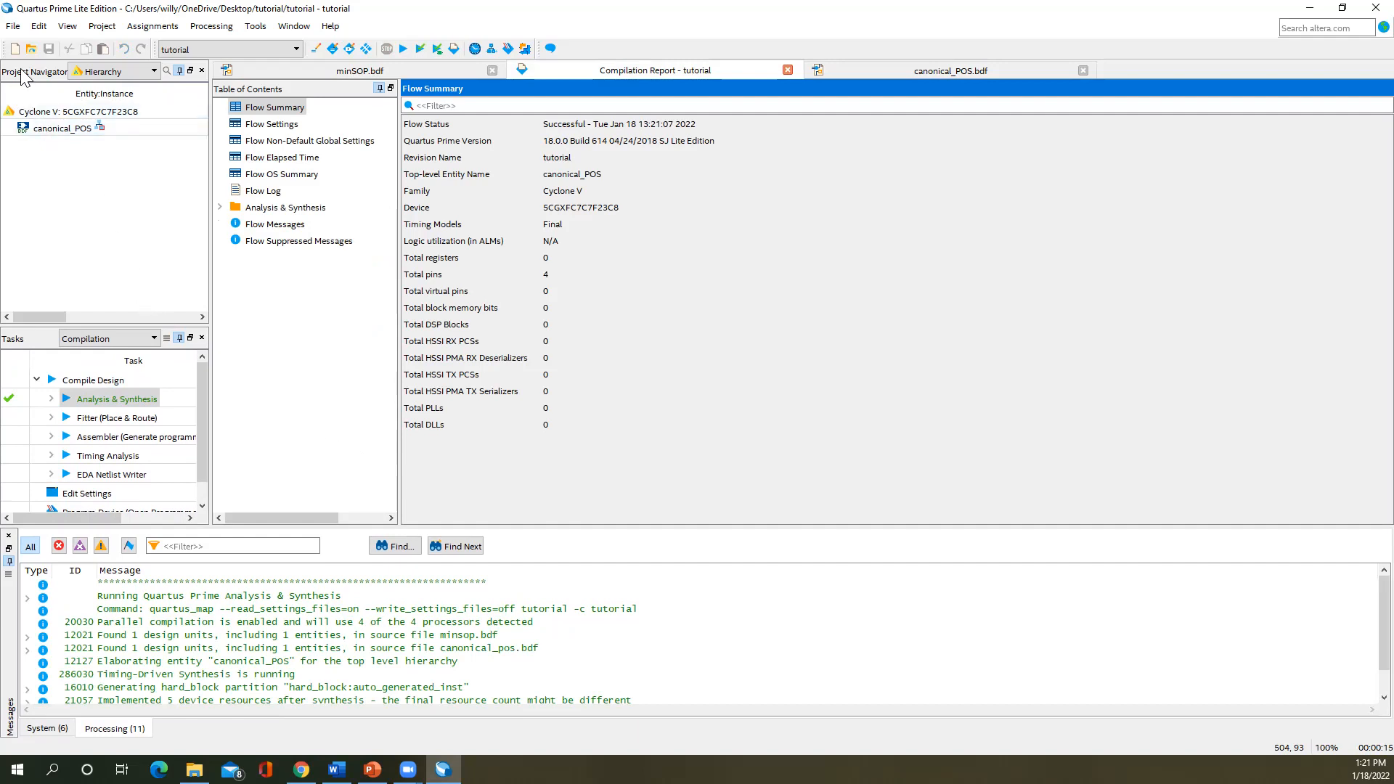
# - Create a new University Program VWF file for simulating the design
pyautogui.click(13, 28)
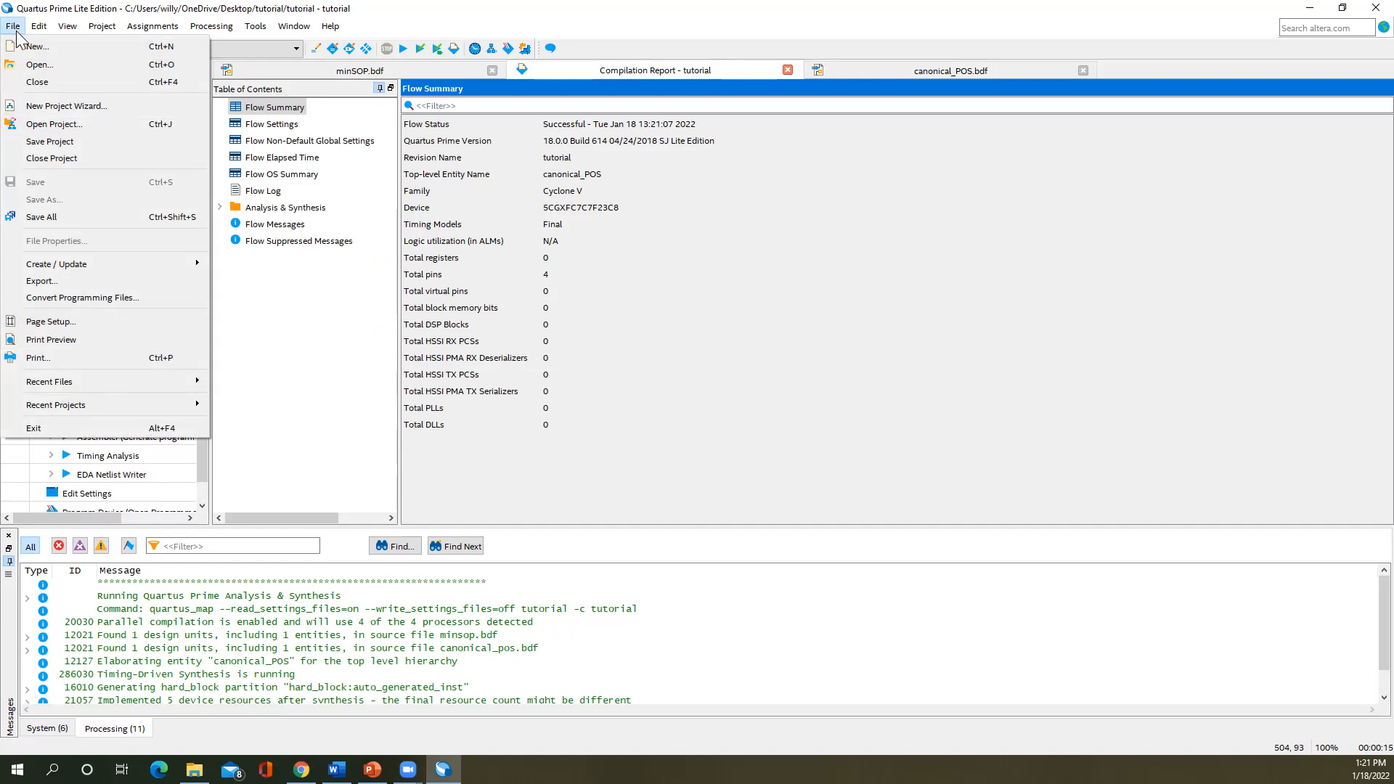
pyautogui.click(29, 40)
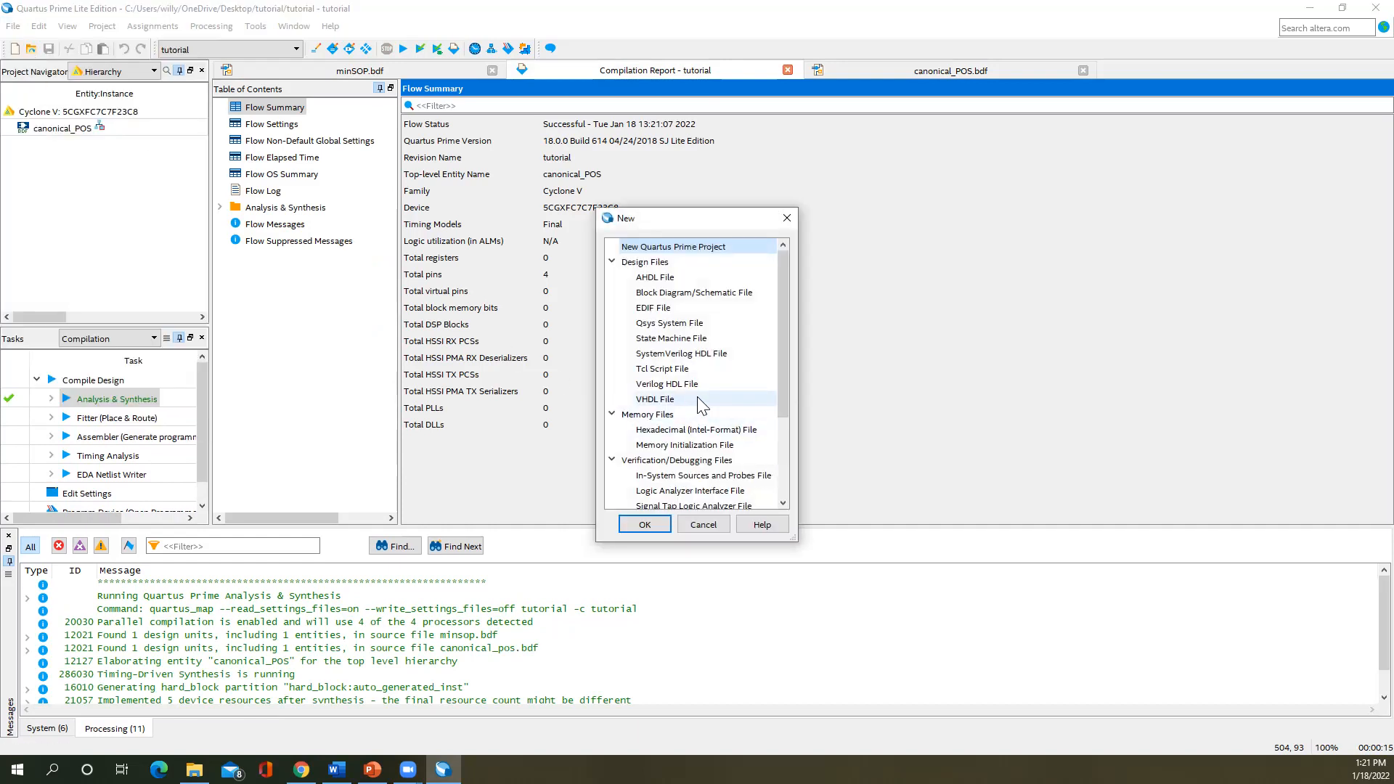
pyautogui.scroll(-3, 698, 462)
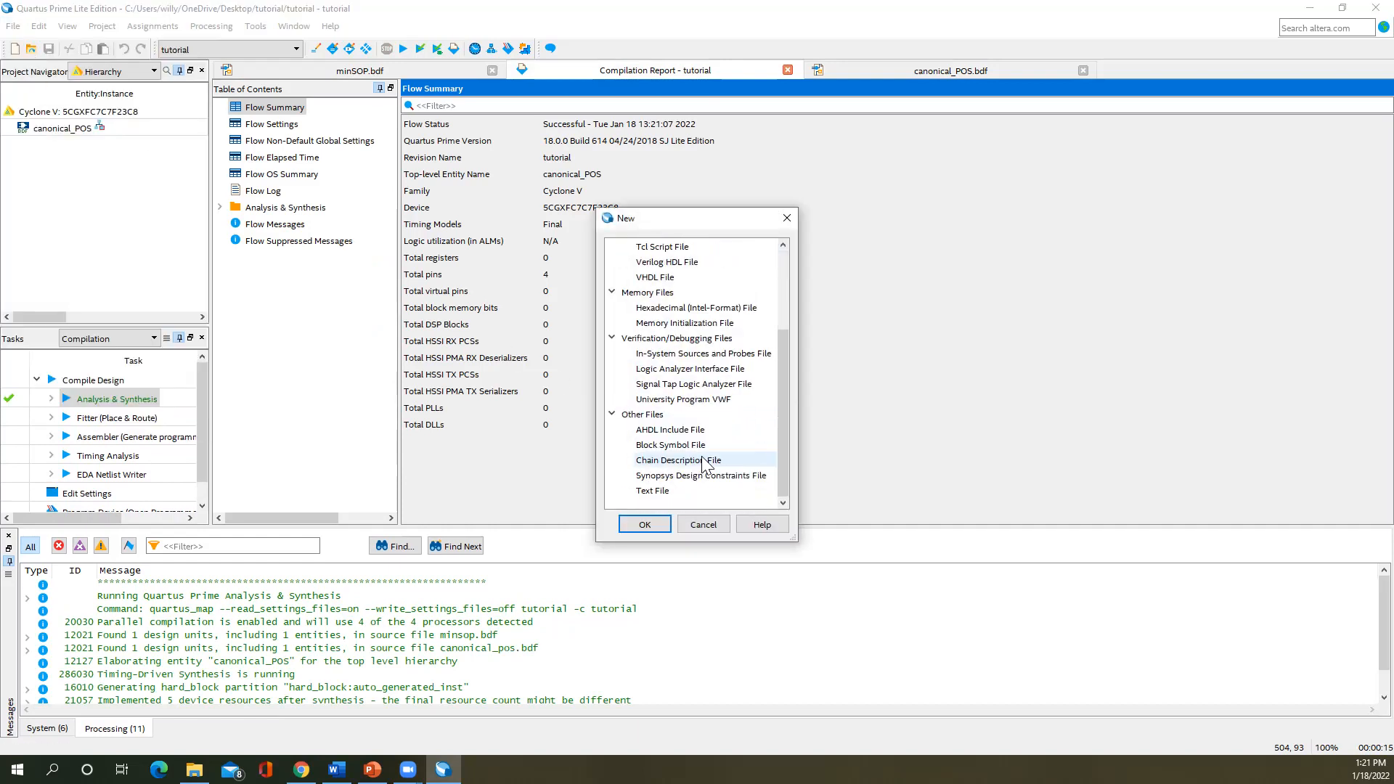
pyautogui.click(699, 403)
pyautogui.click(639, 526)
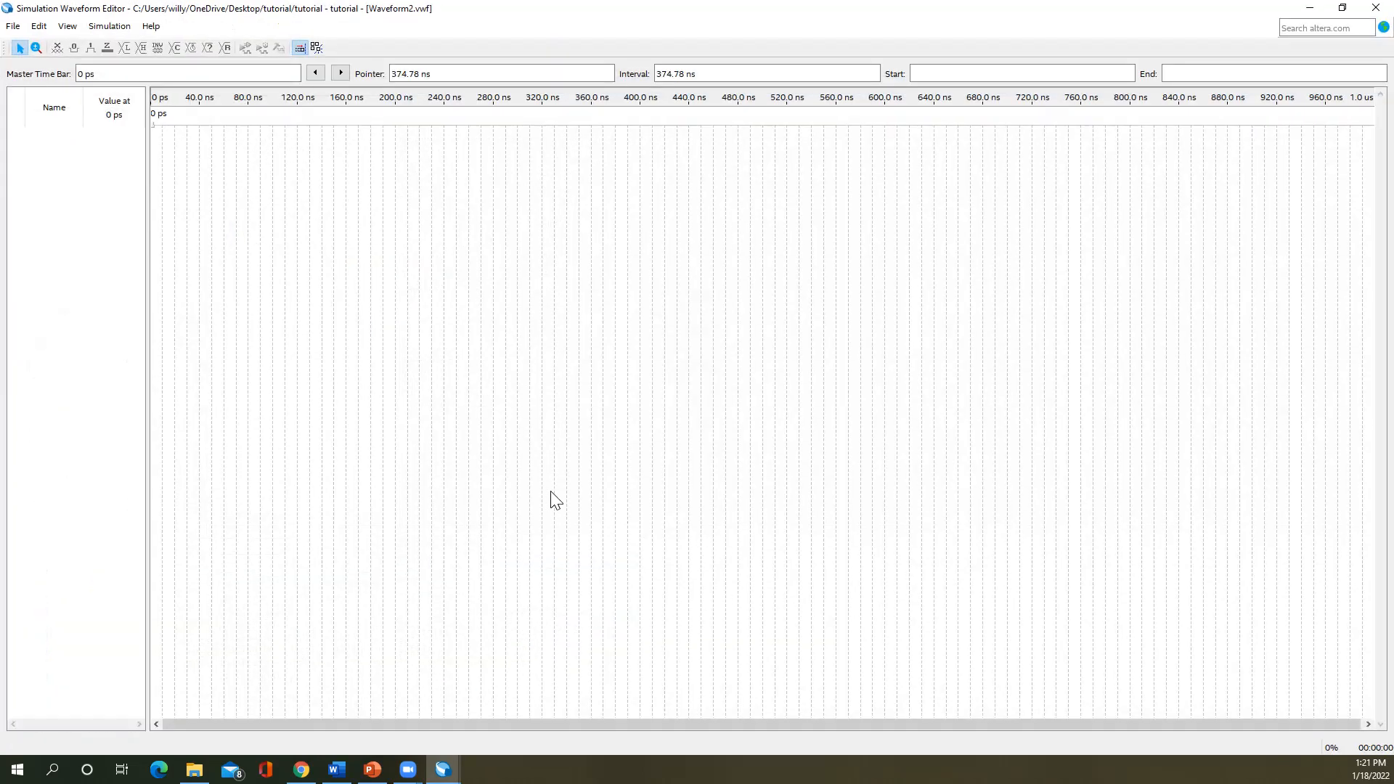
# - Set the waveform's end time to 80 ns
pyautogui.click(33, 27)
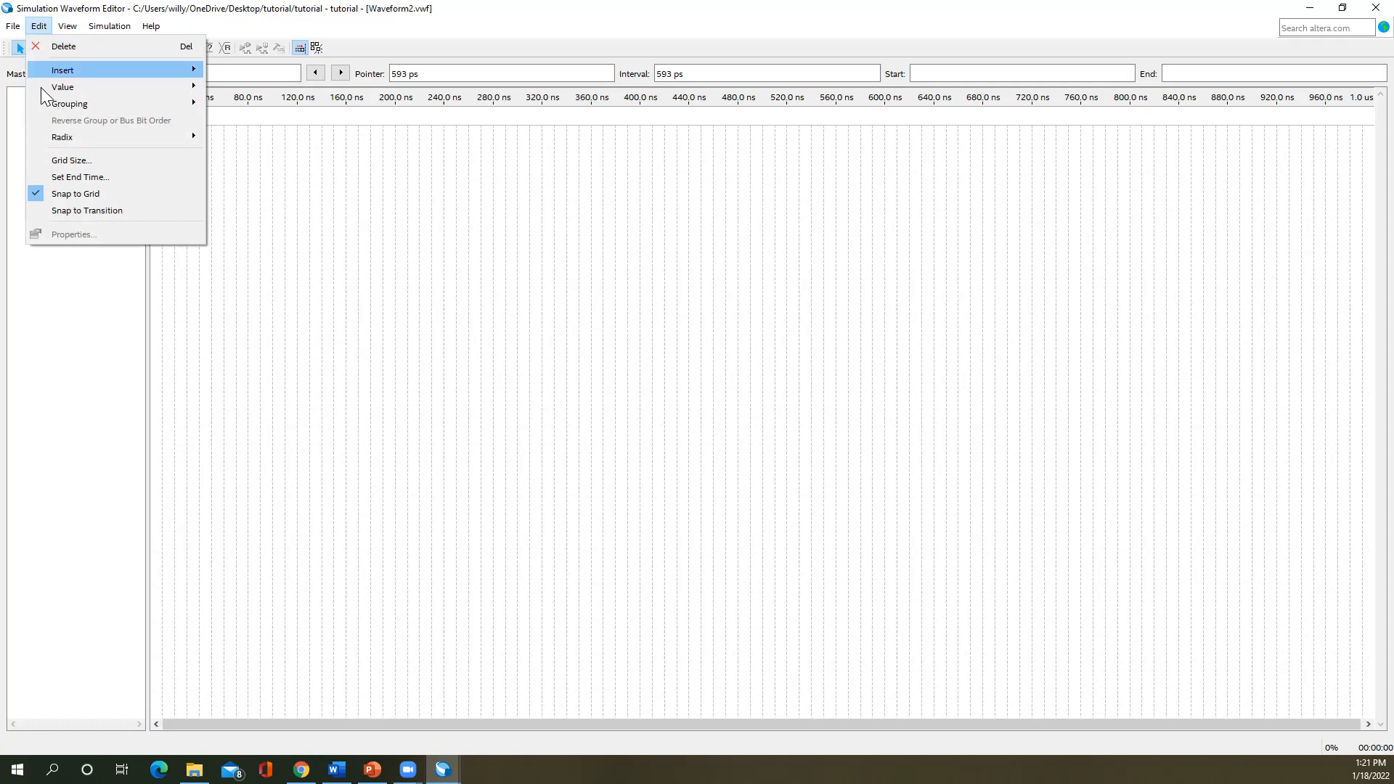
pyautogui.click(71, 174)
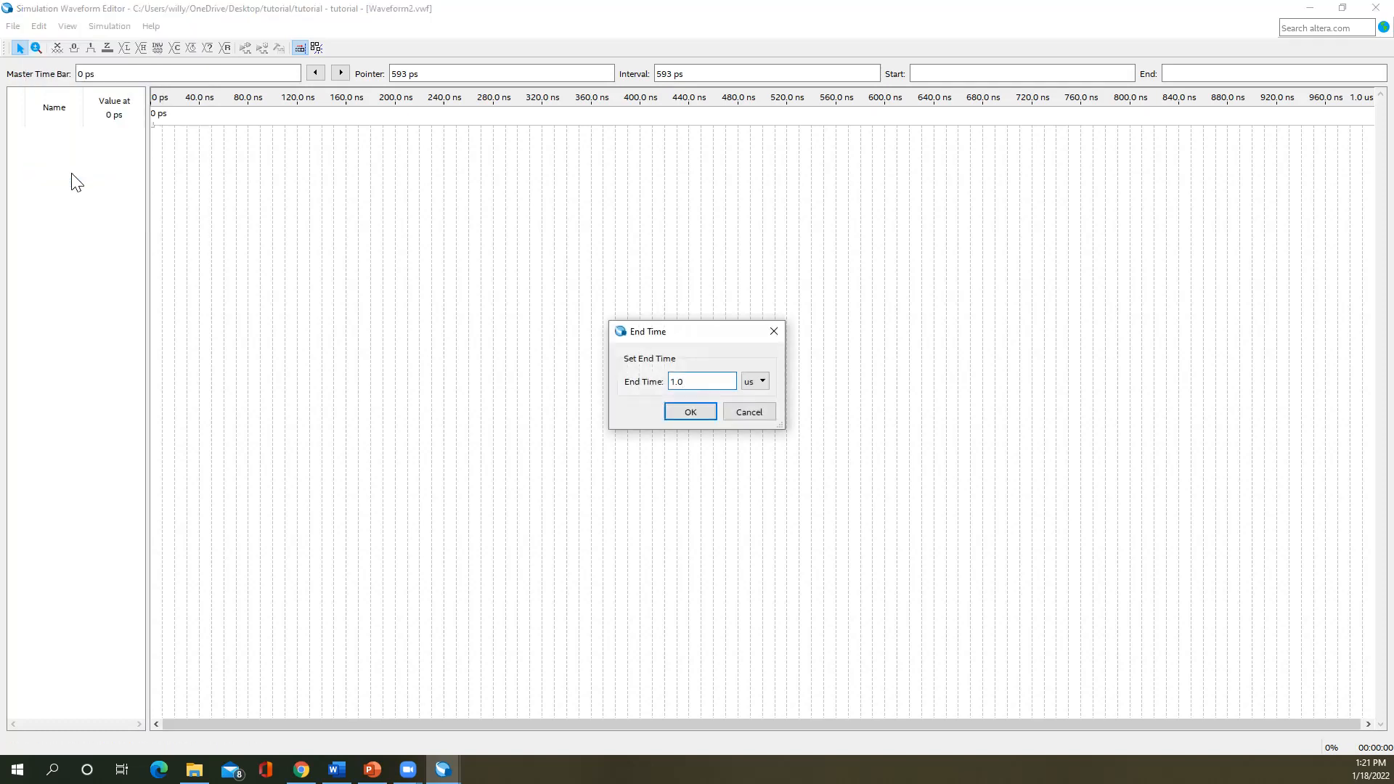
pyautogui.press('BackSpace')
pyautogui.write('80')
pyautogui.press('Tab')
pyautogui.press('Return')
# - Find all pins with the Node Finder and insert A, B, C and CPOS into the waveform
pyautogui.rightClick(76, 182)
pyautogui.click(95, 209)
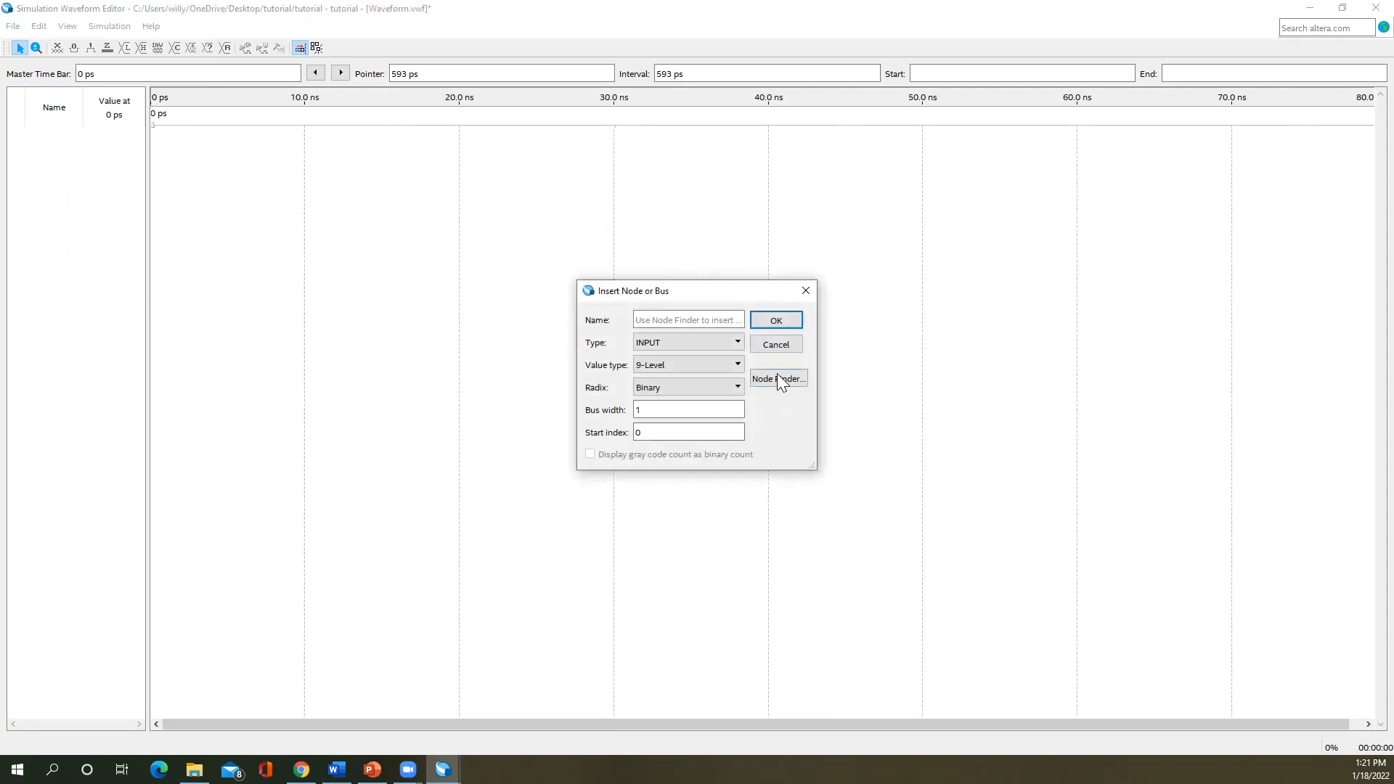
pyautogui.click(778, 378)
pyautogui.click(802, 295)
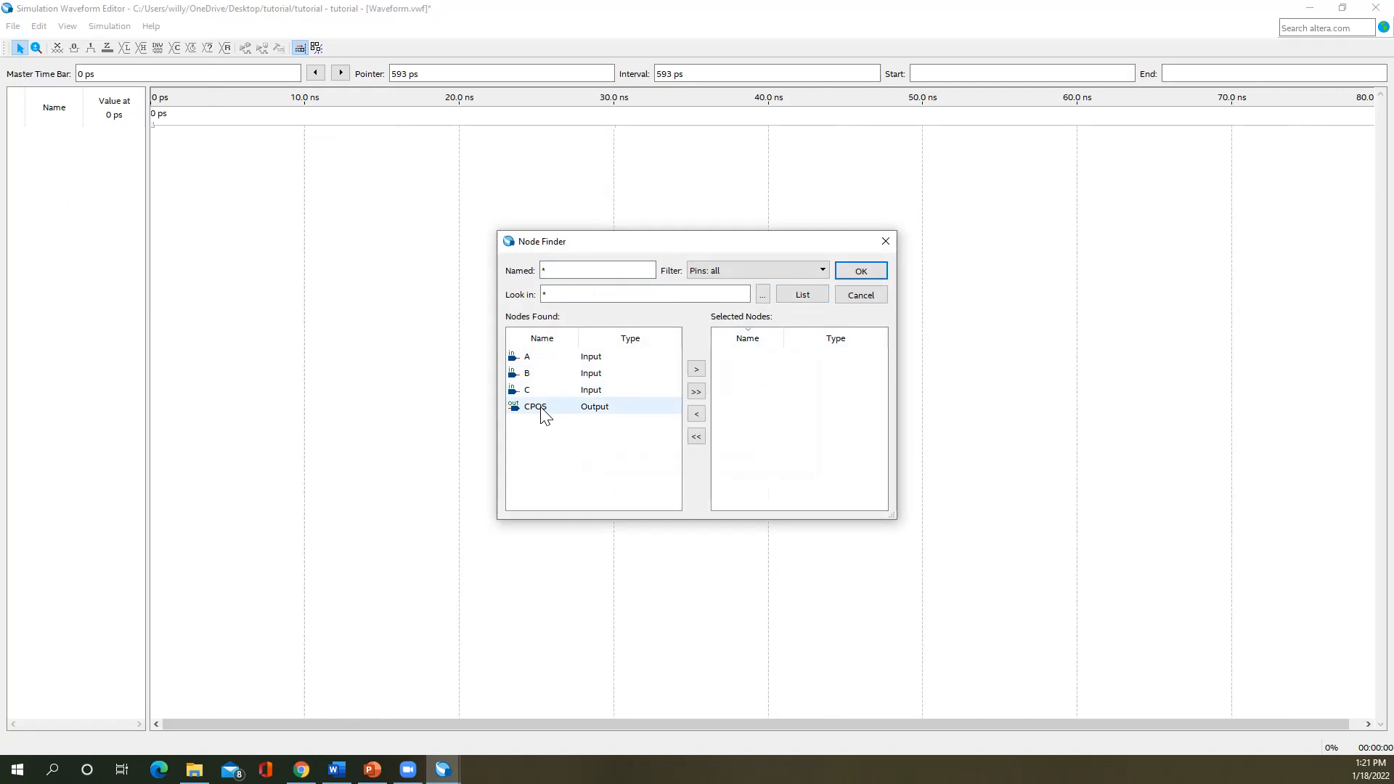
pyautogui.click(696, 392)
pyautogui.click(860, 274)
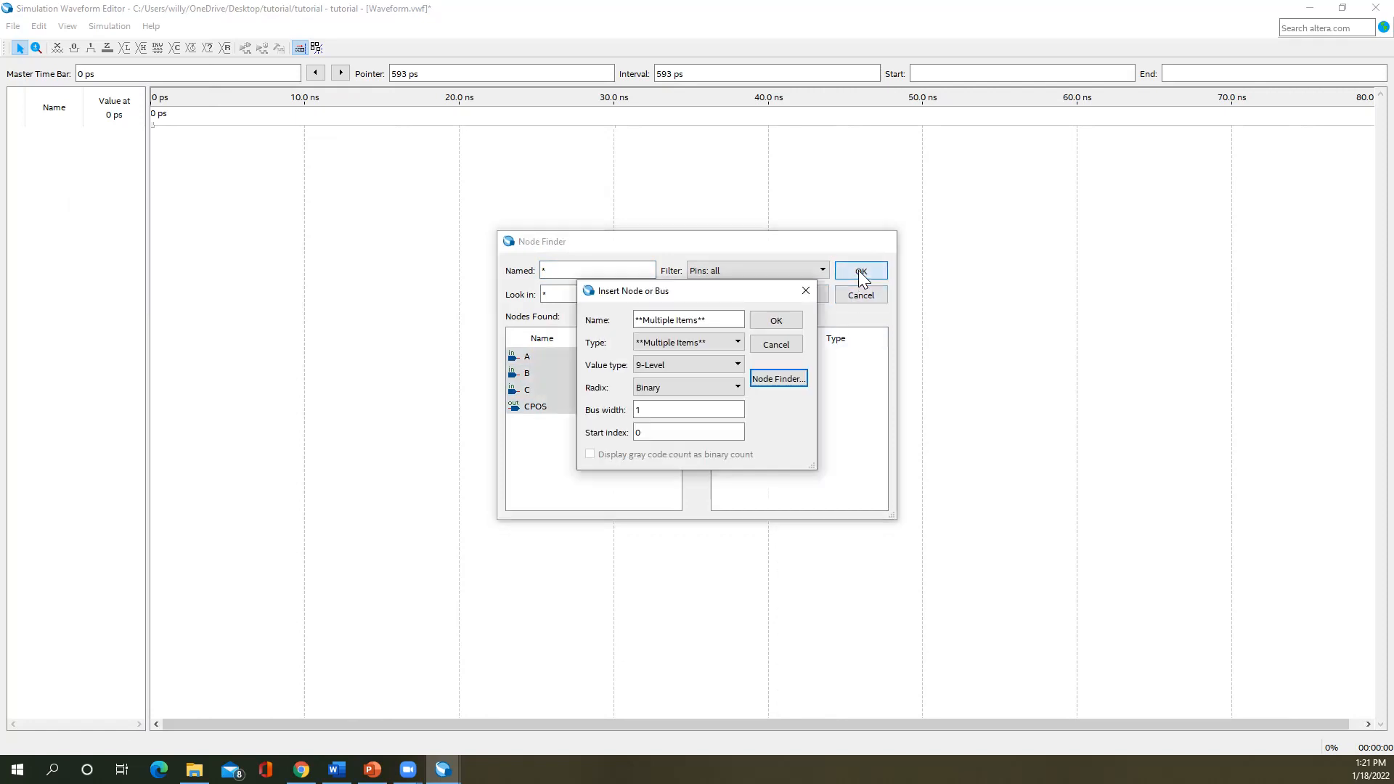
pyautogui.click(779, 320)
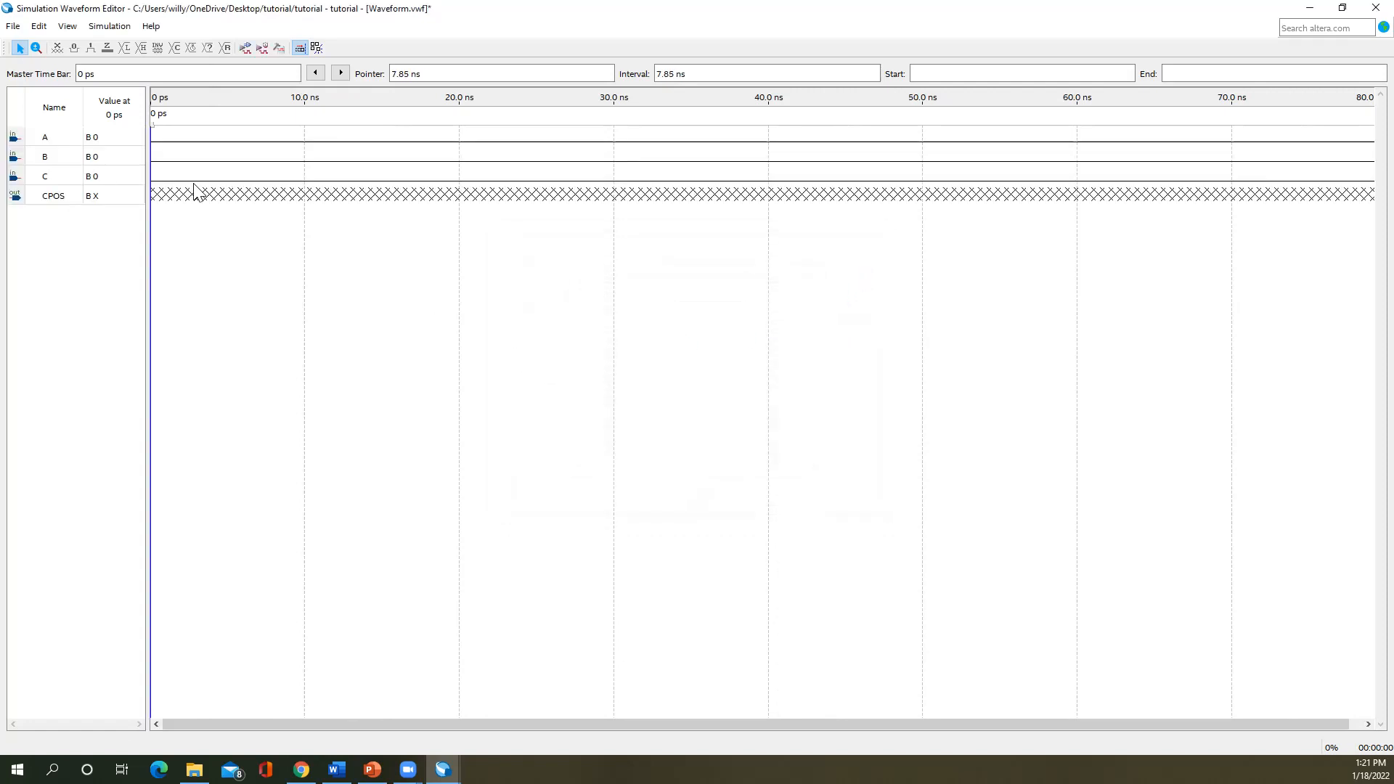
# - Group the A, B and C signals under the name input
pyautogui.click(64, 140)
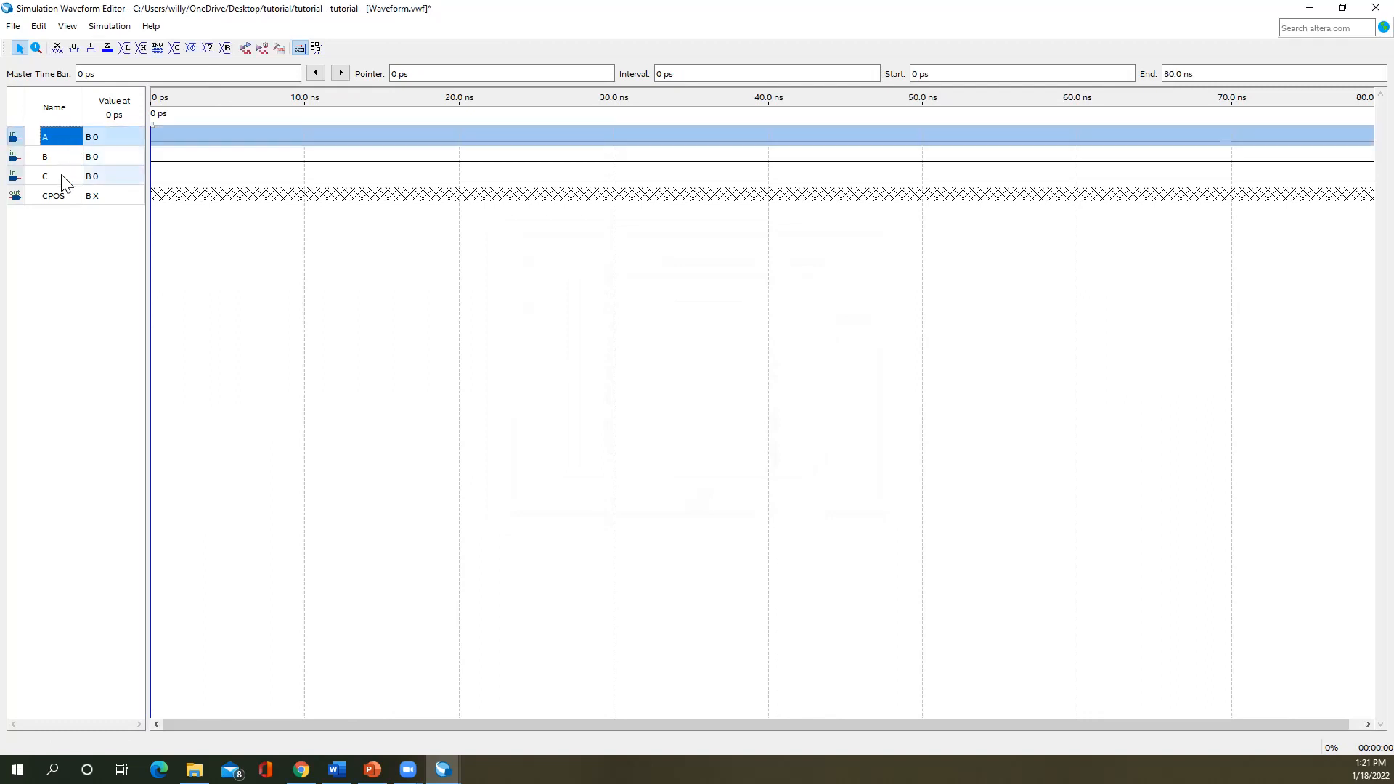
pyautogui.keyDown('shift'); pyautogui.click(63, 178); pyautogui.keyUp('shift')
pyautogui.rightClick(61, 175)
pyautogui.moveTo(171, 223)
pyautogui.click(268, 230)
pyautogui.write('inpu')
pyautogui.press('Return')
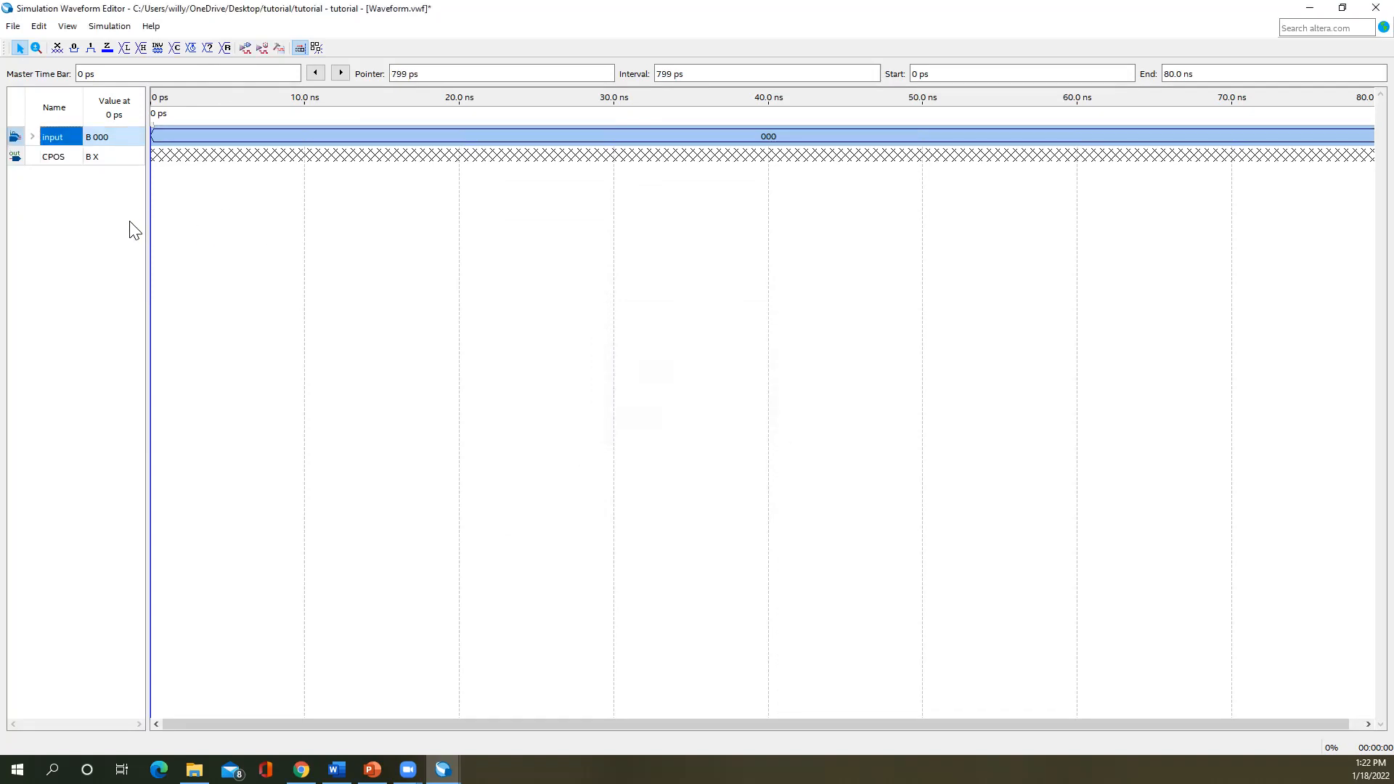
# - Save the waveform in the tutorial folder as canonPOS_sim, as a University Program VWF file
pyautogui.click(13, 26)
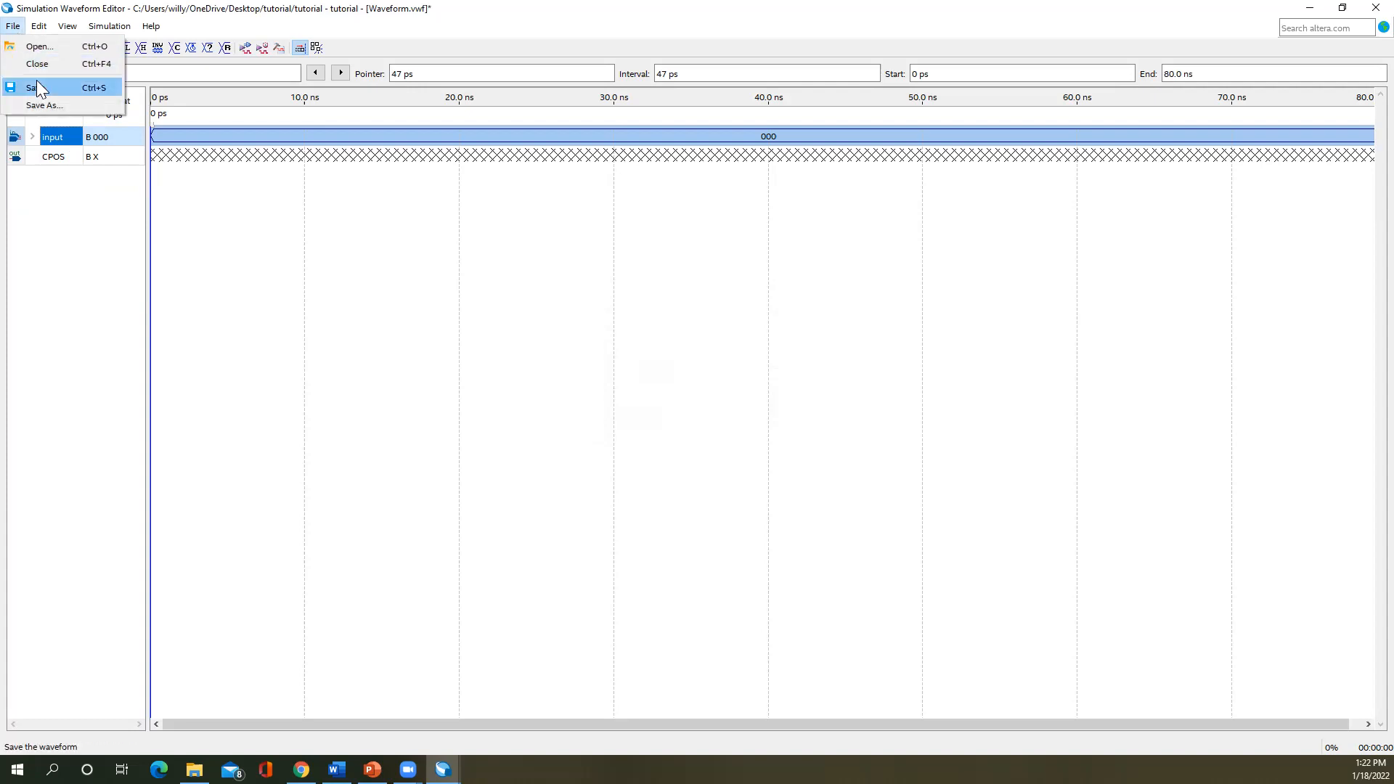
pyautogui.click(36, 88)
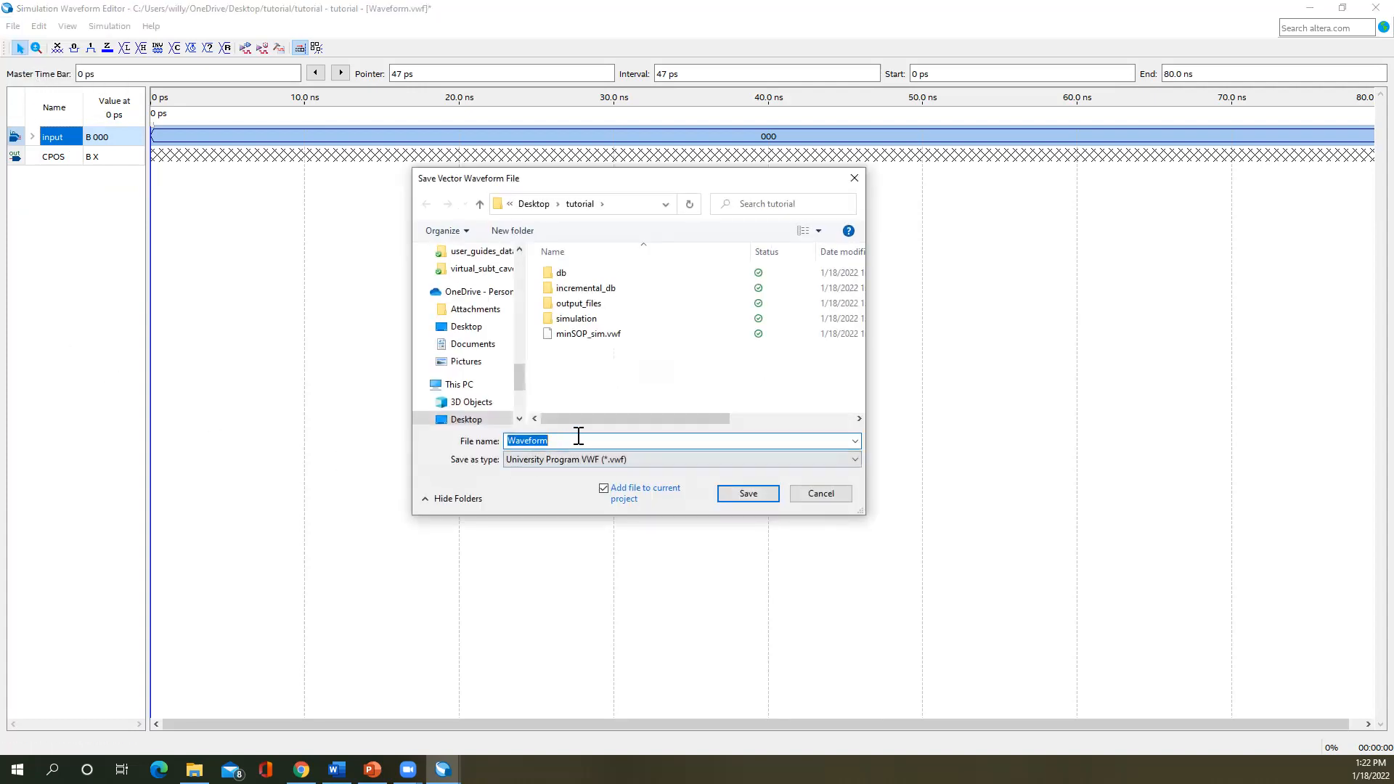
pyautogui.click(574, 442)
pyautogui.write('canon')
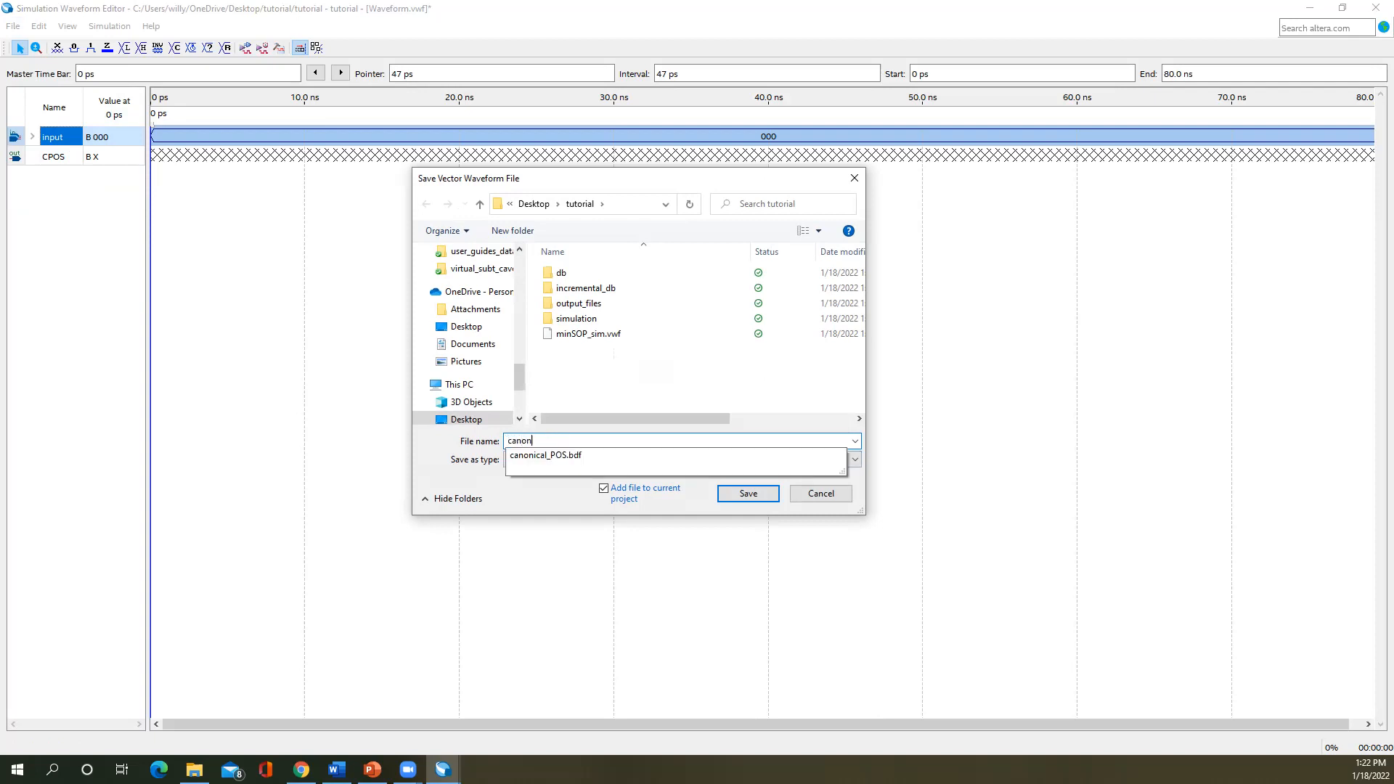
pyautogui.click(573, 443)
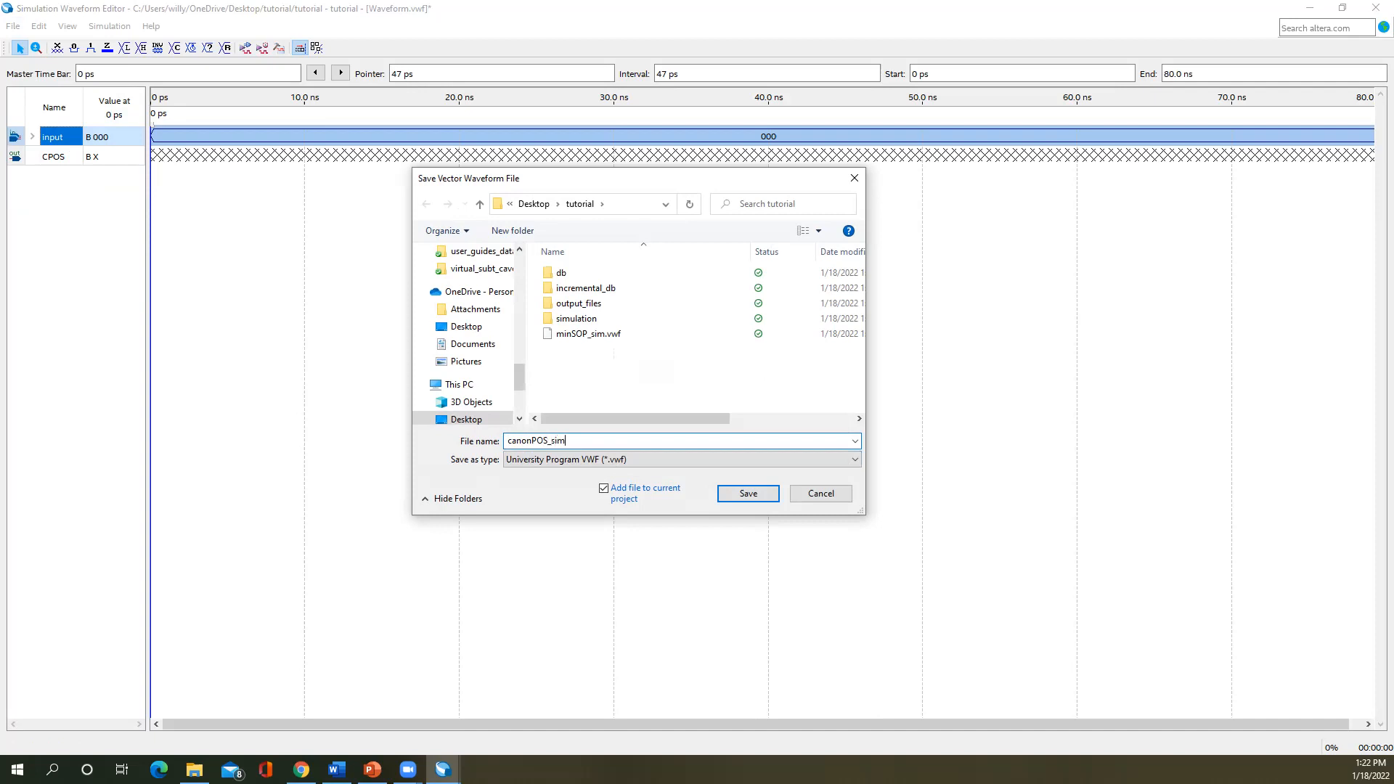
pyautogui.press('Return')
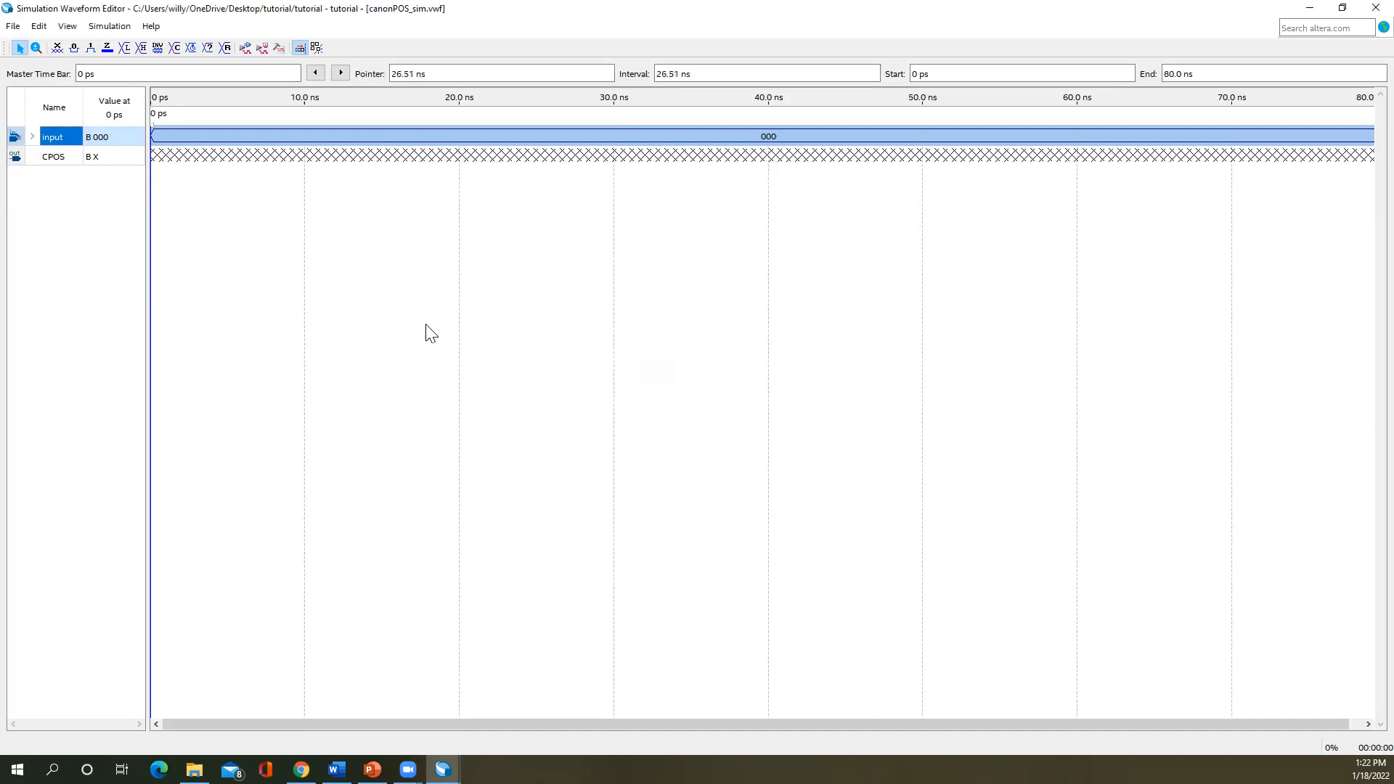
# - Replace Waveform with canonPOS_sim in the functional simulation's ModelSim script, then restore the default simulation settings and save them
pyautogui.click(111, 27)
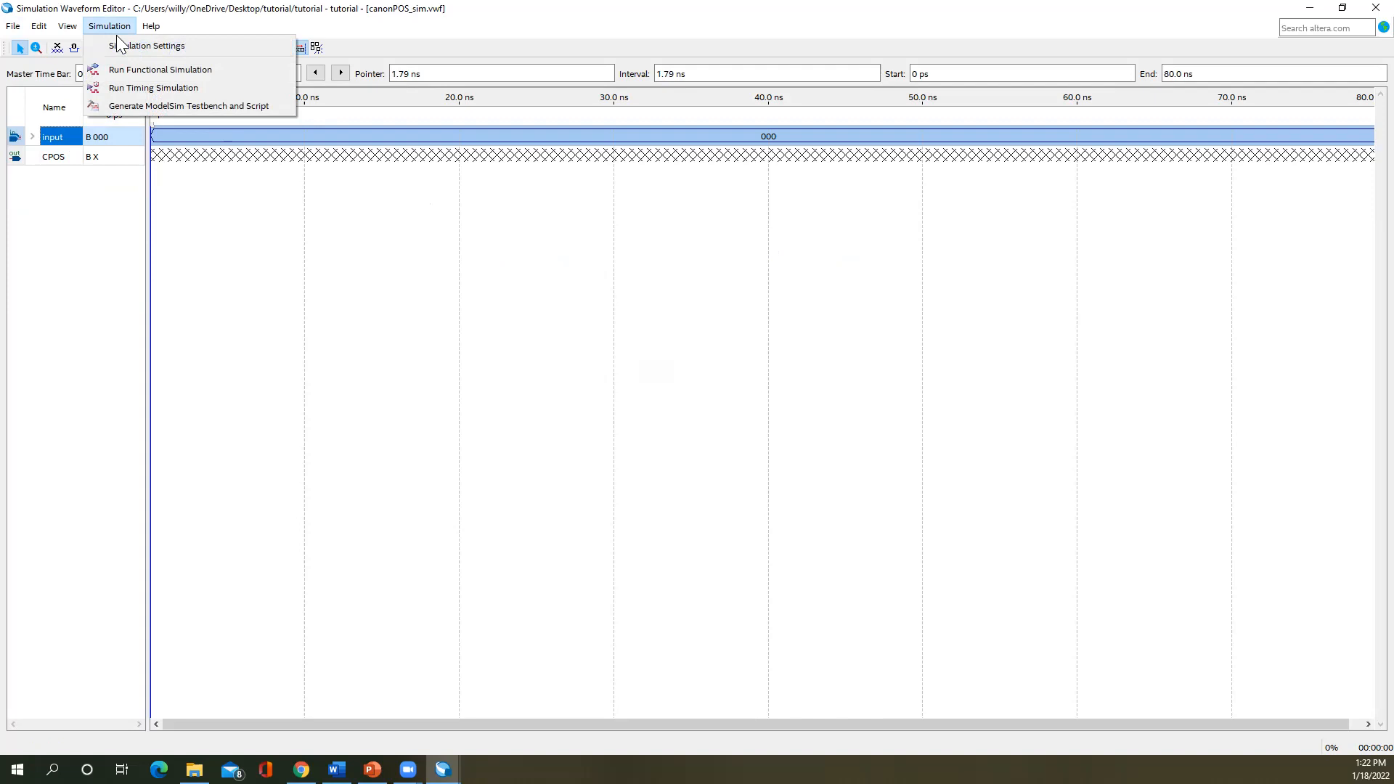
pyautogui.click(120, 44)
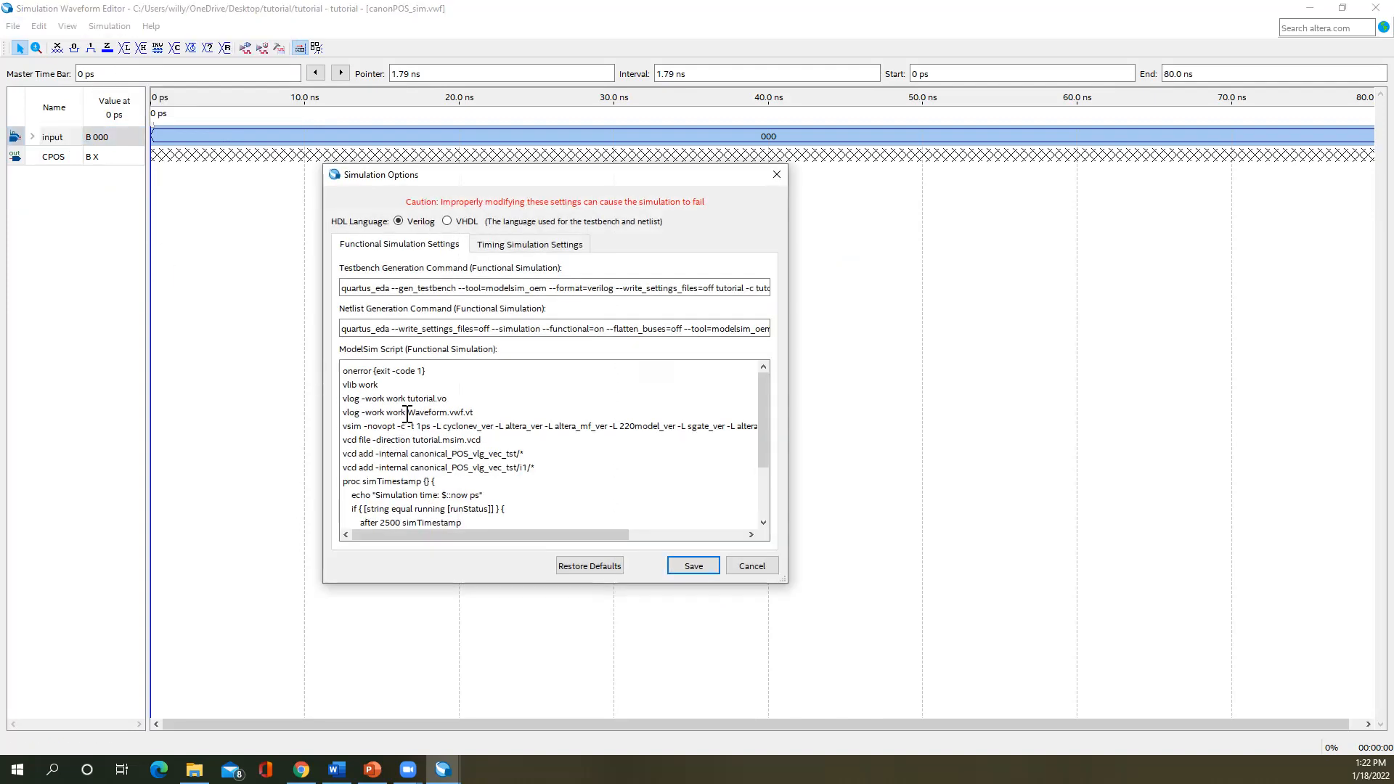
pyautogui.moveTo(409, 413); pyautogui.dragTo(447, 413)
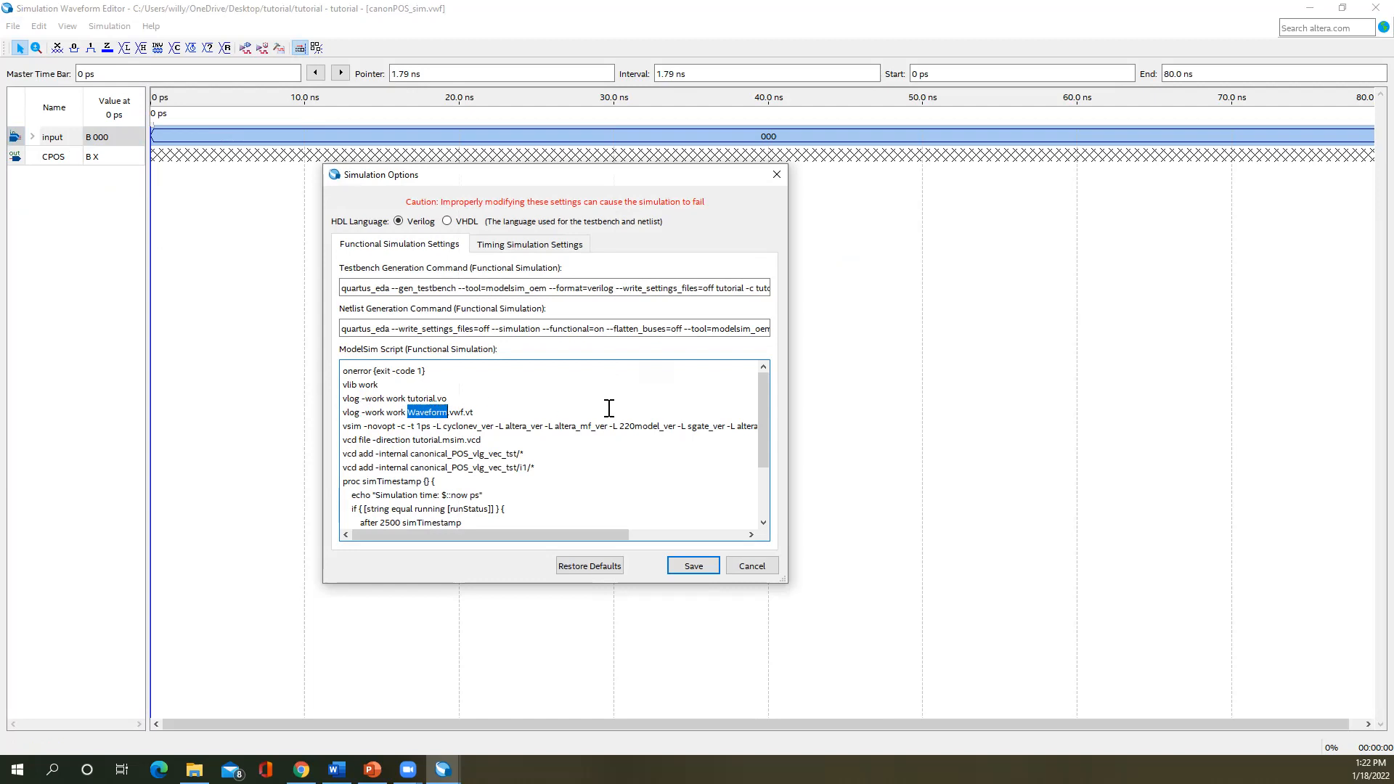
pyautogui.press('Delete')
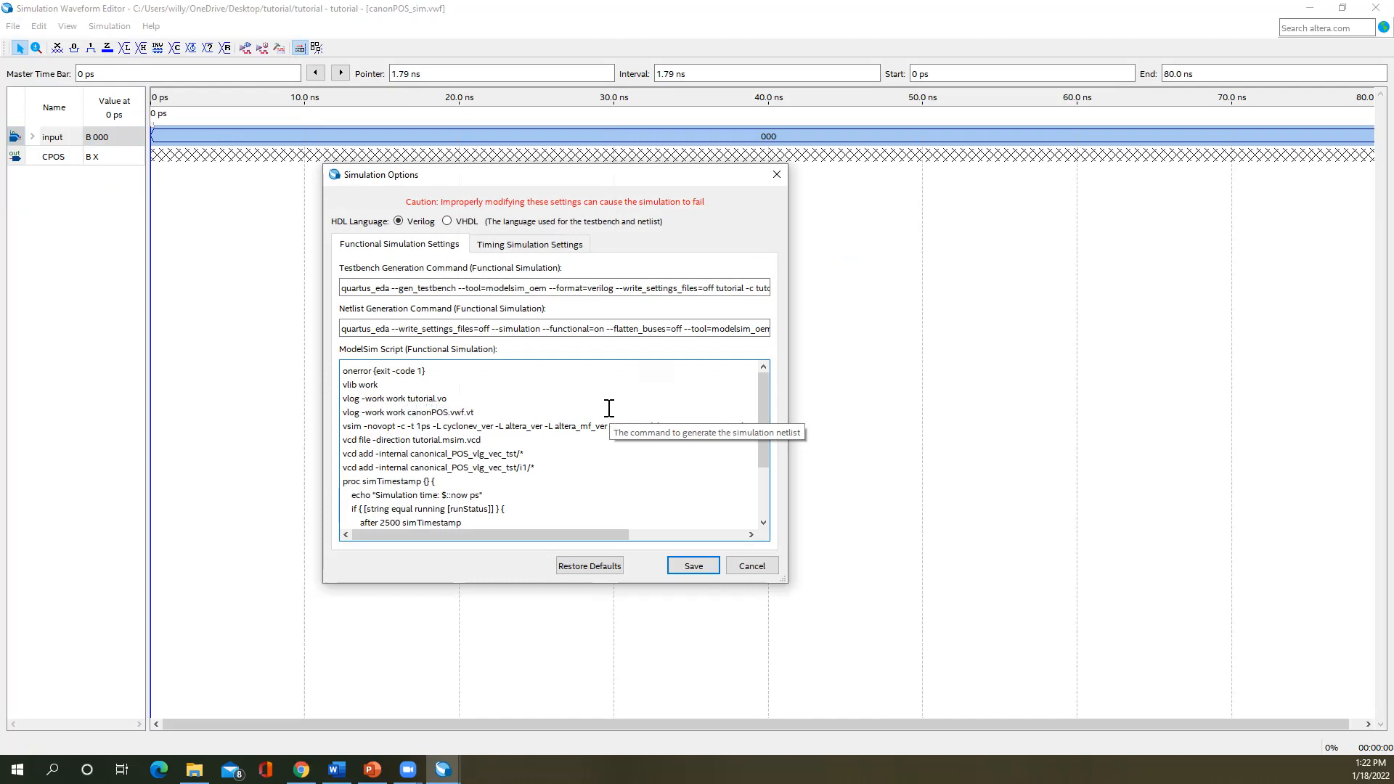
pyautogui.write('canonPOS_sim')
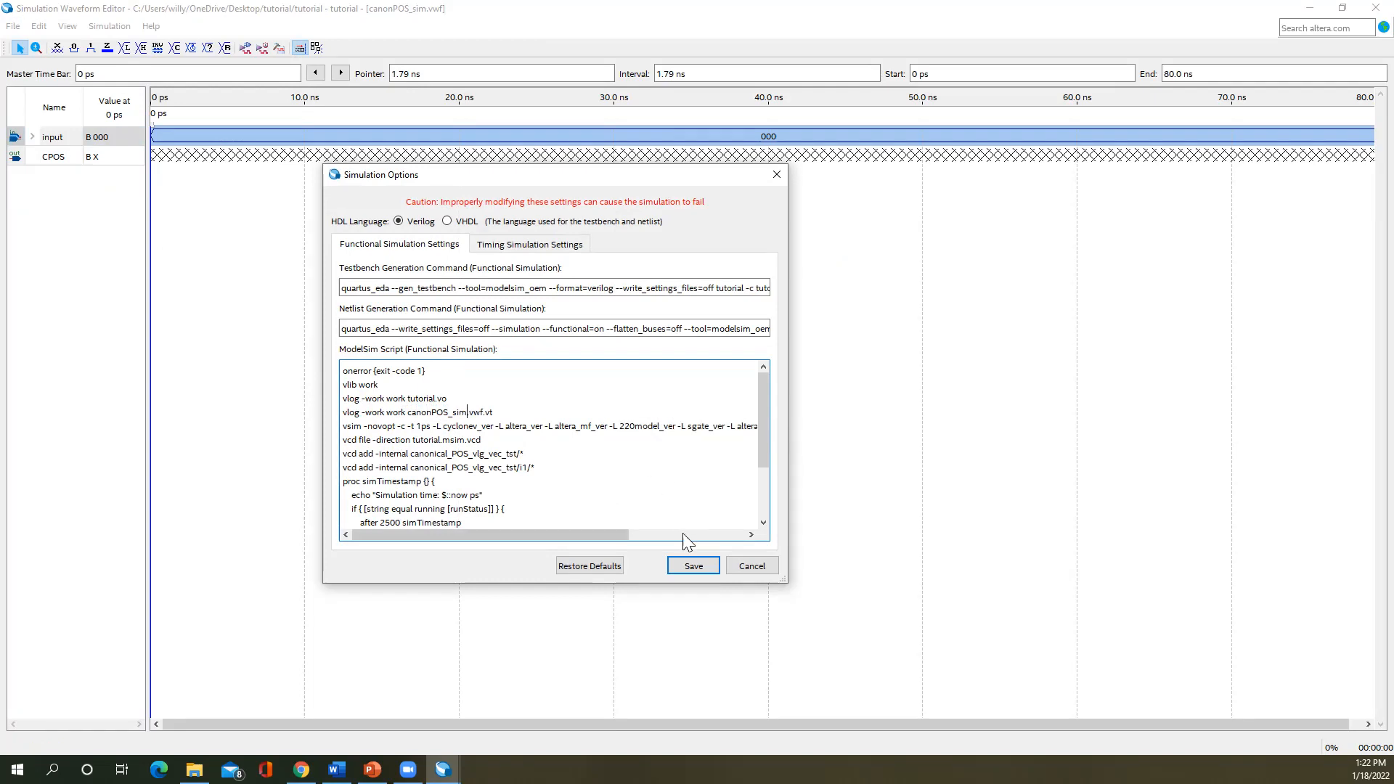
pyautogui.click(581, 566)
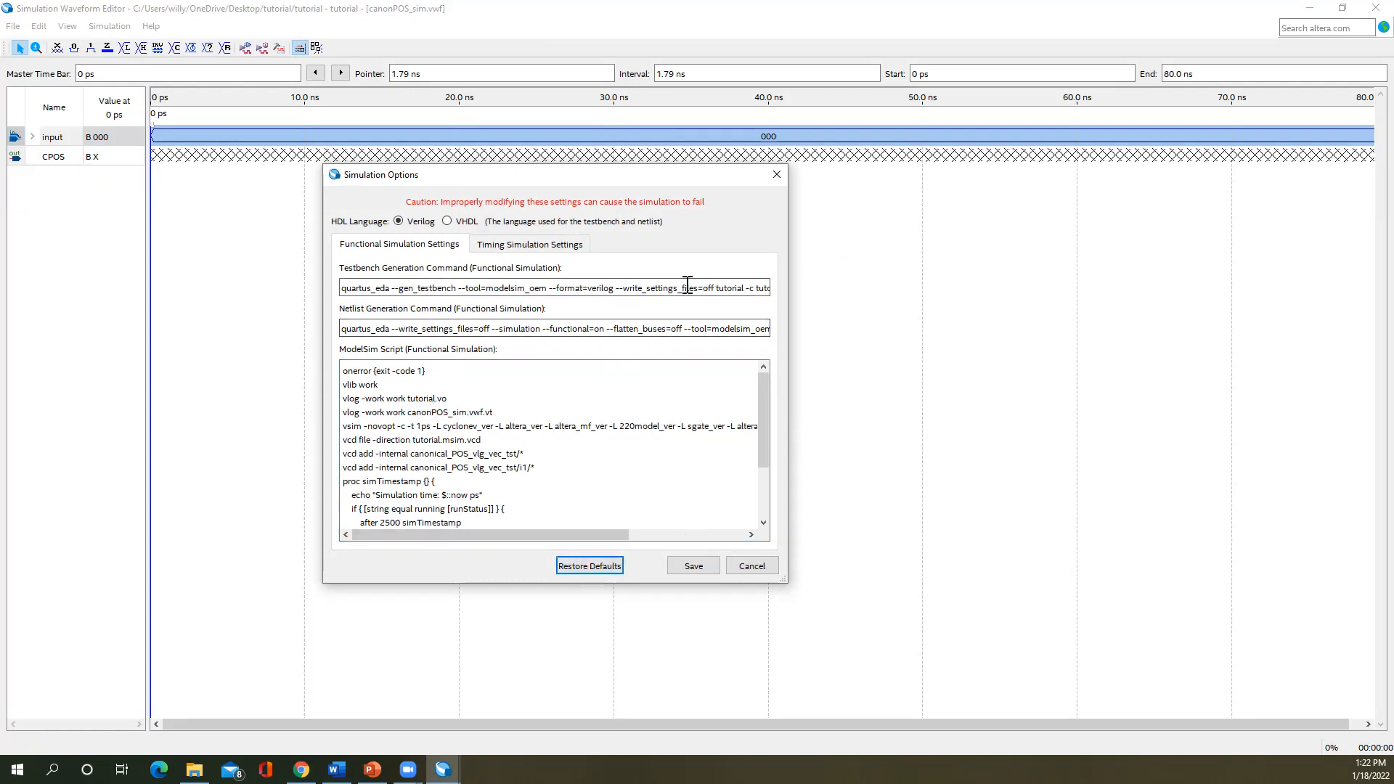
pyautogui.click(692, 566)
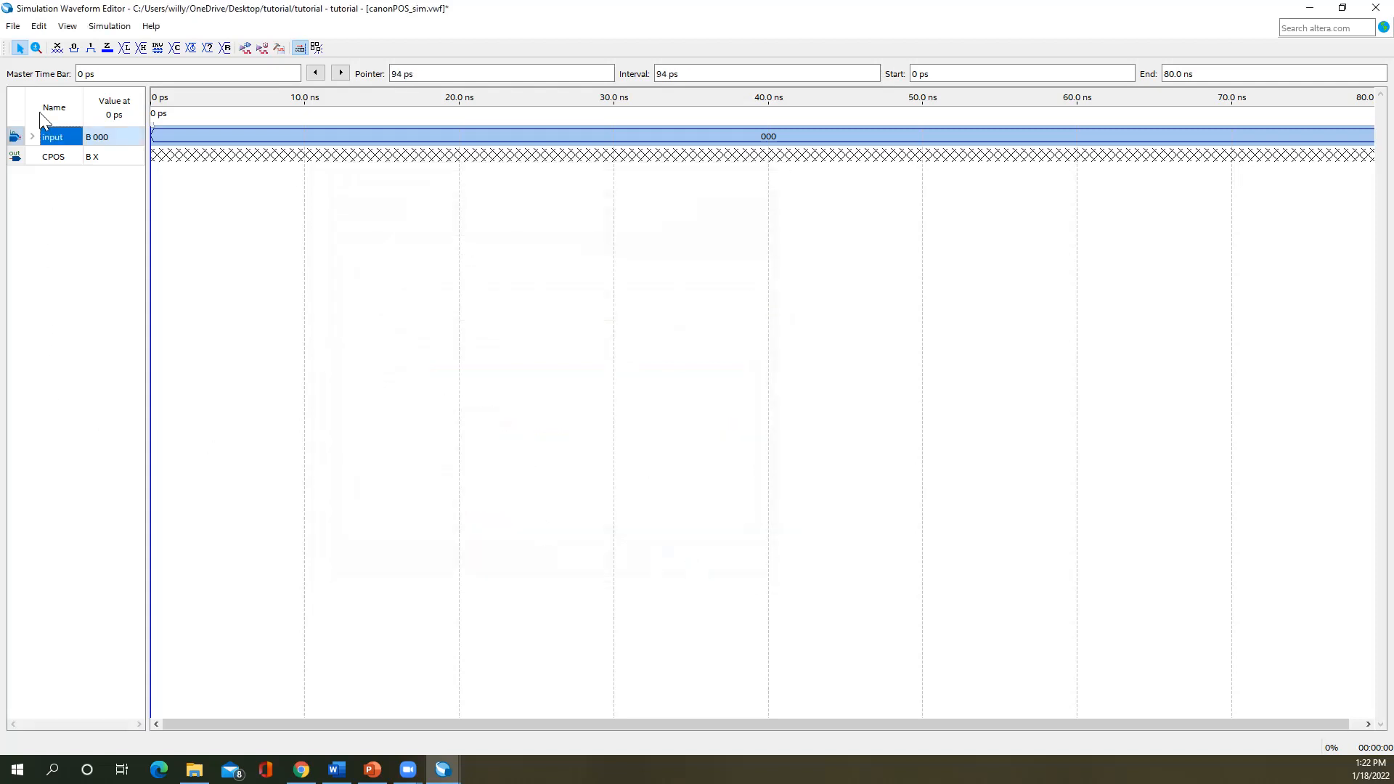
# - Save the canonPOS_sim waveform file and run its functional simulation
pyautogui.click(13, 27)
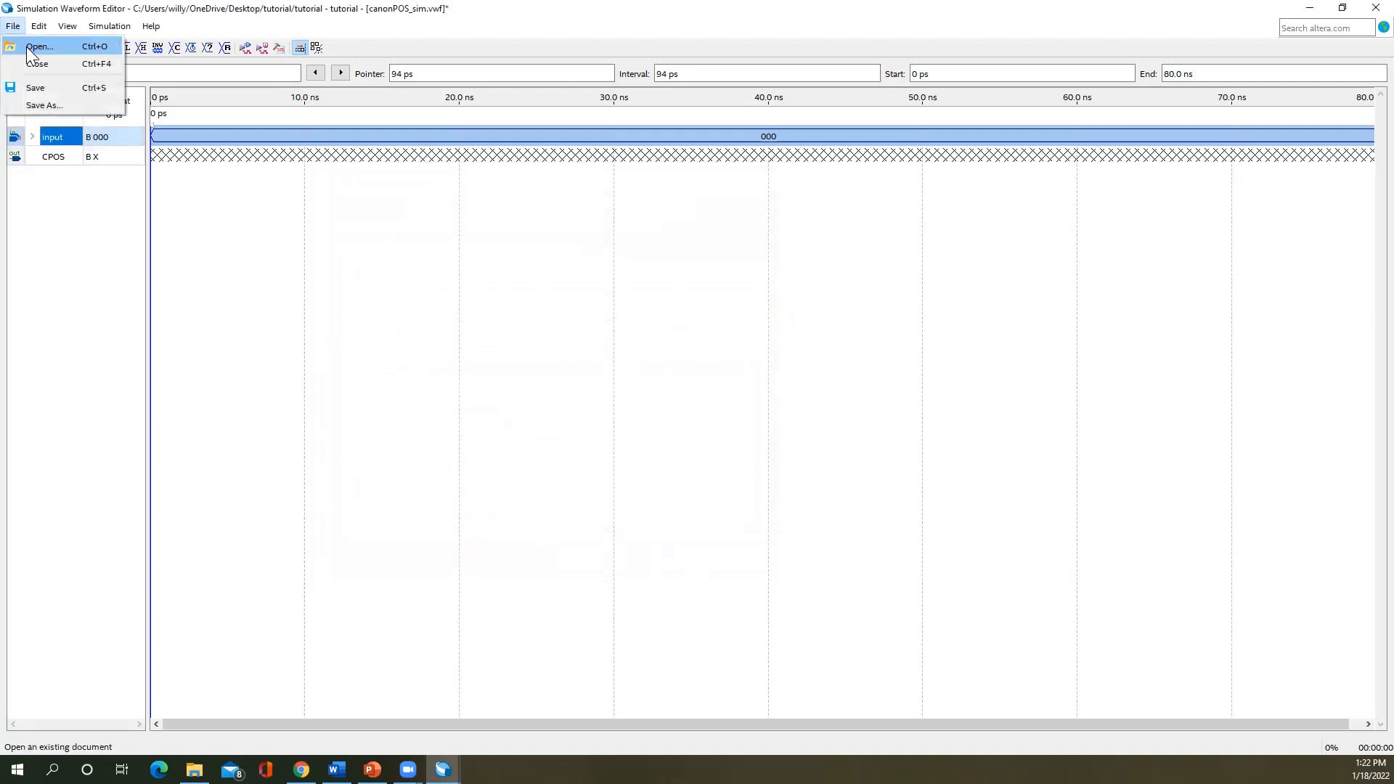
pyautogui.click(40, 84)
pyautogui.click(245, 49)
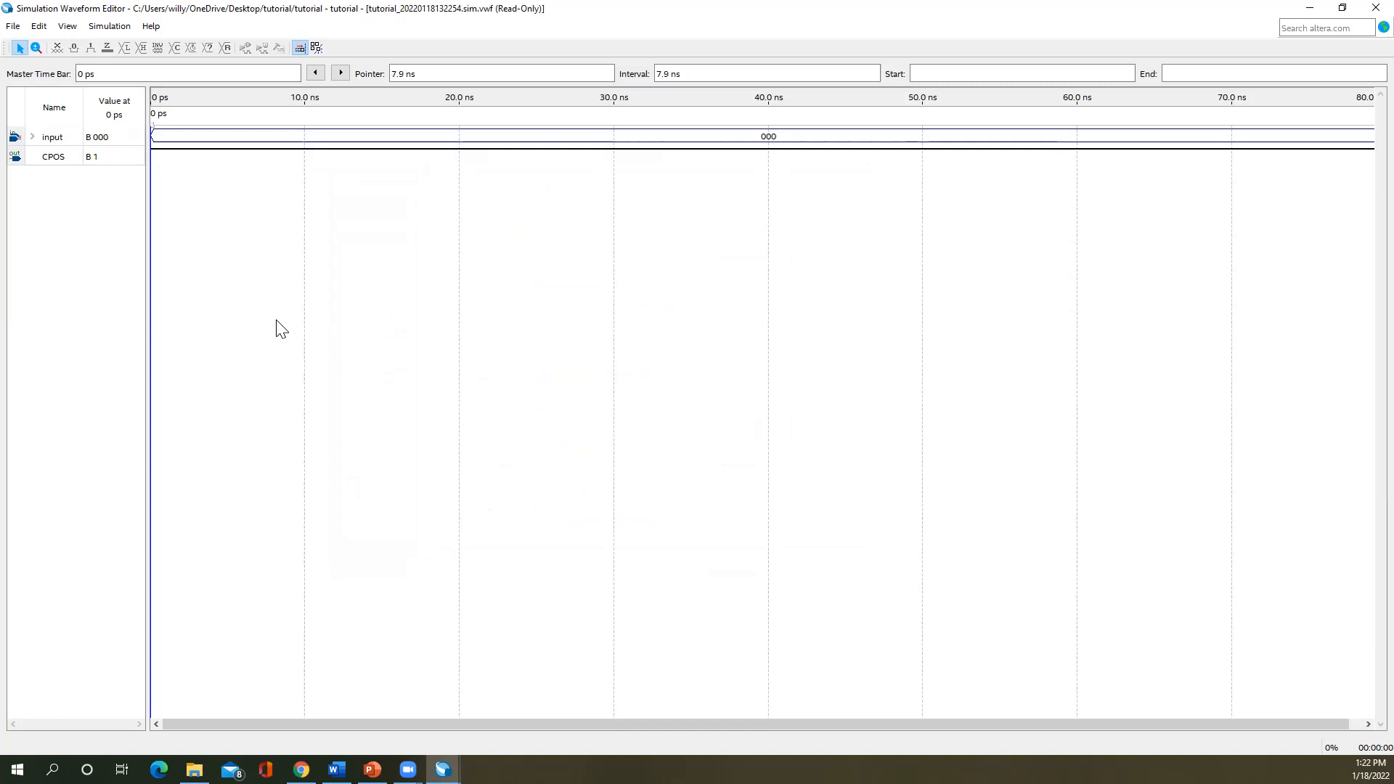
# - Examine the individual signals A, B and C of the input bus in the simulation result
pyautogui.click(89, 157)
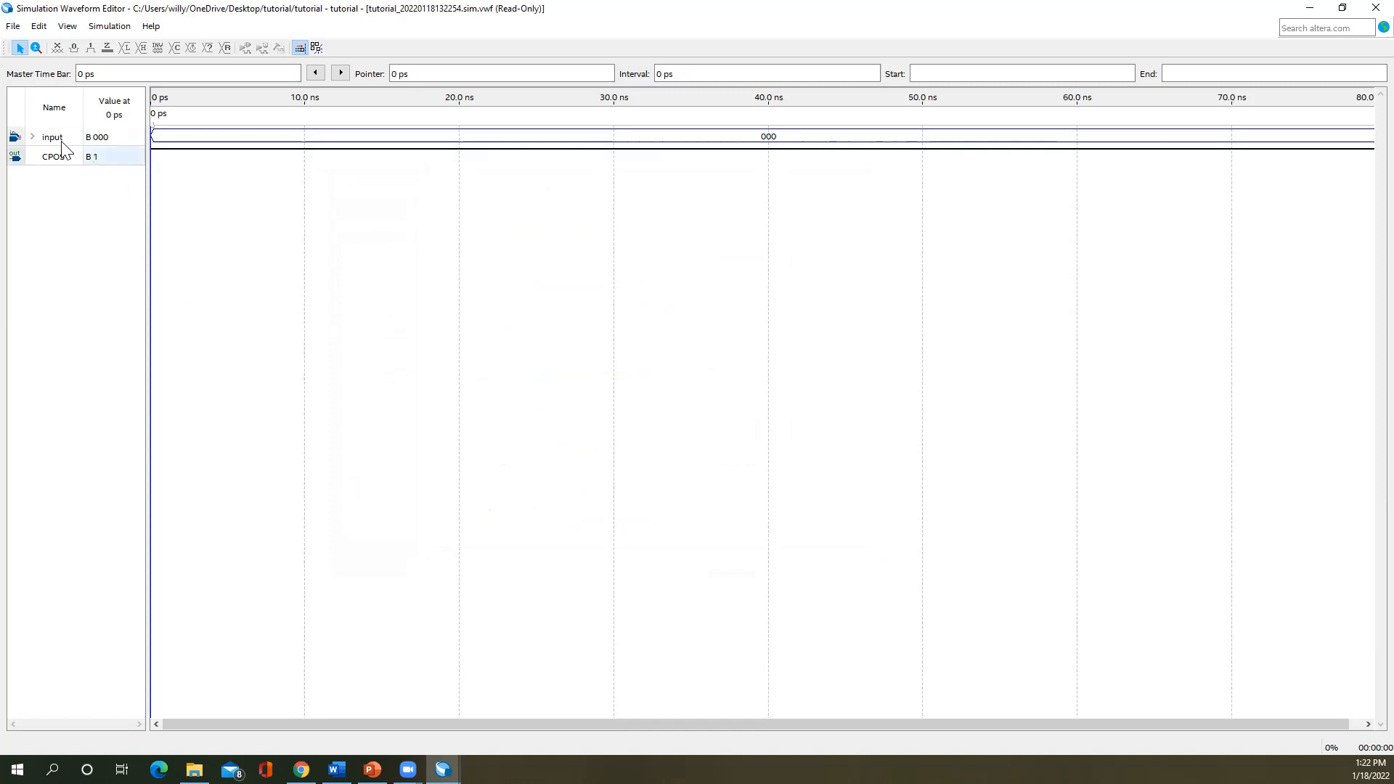
pyautogui.click(61, 139)
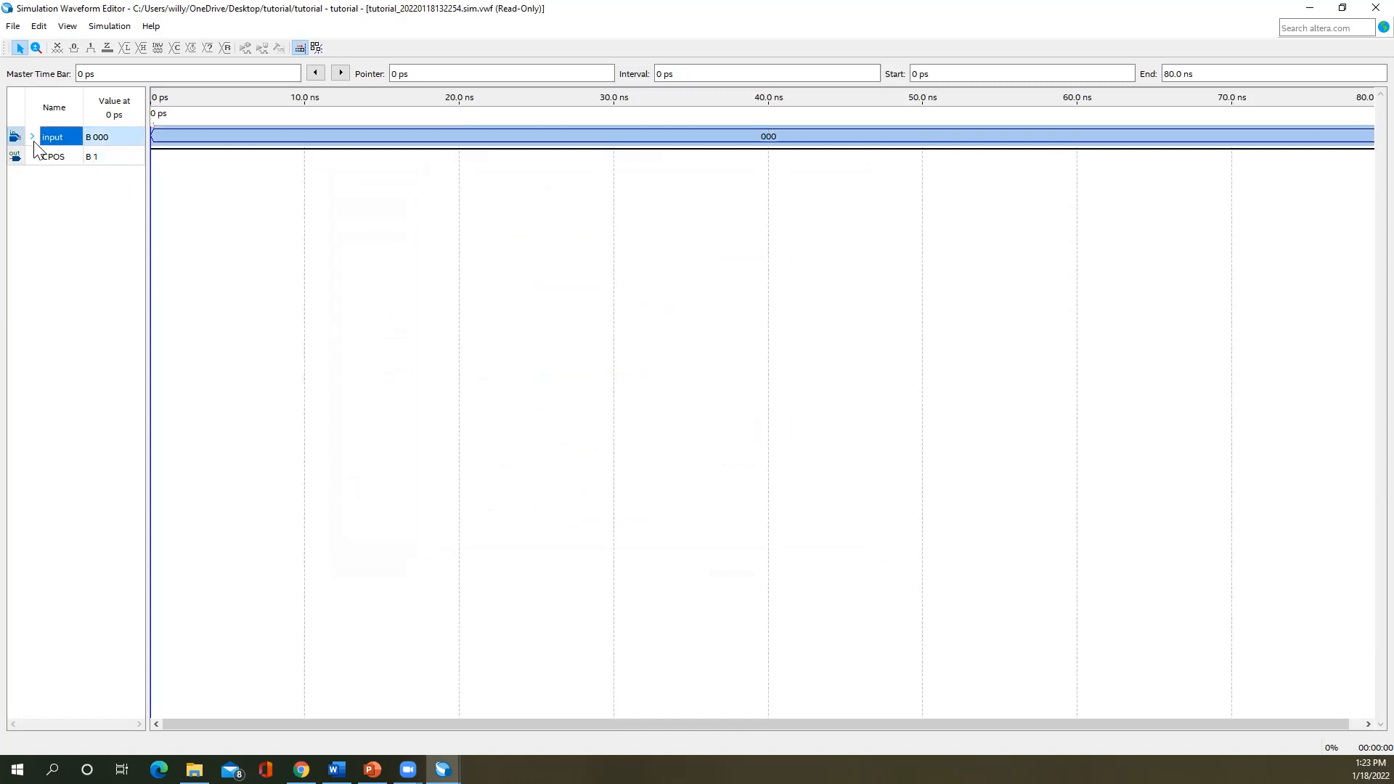
pyautogui.click(33, 137)
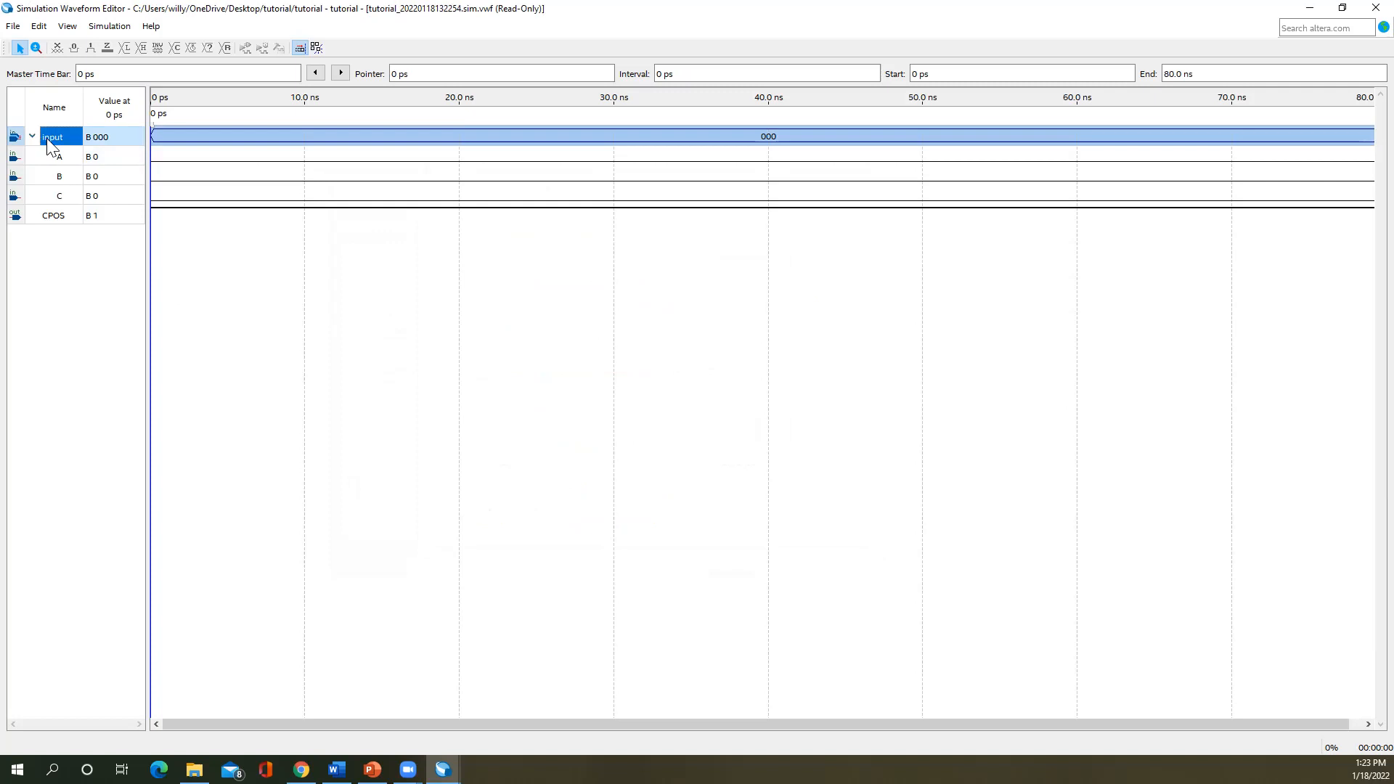
pyautogui.click(36, 138)
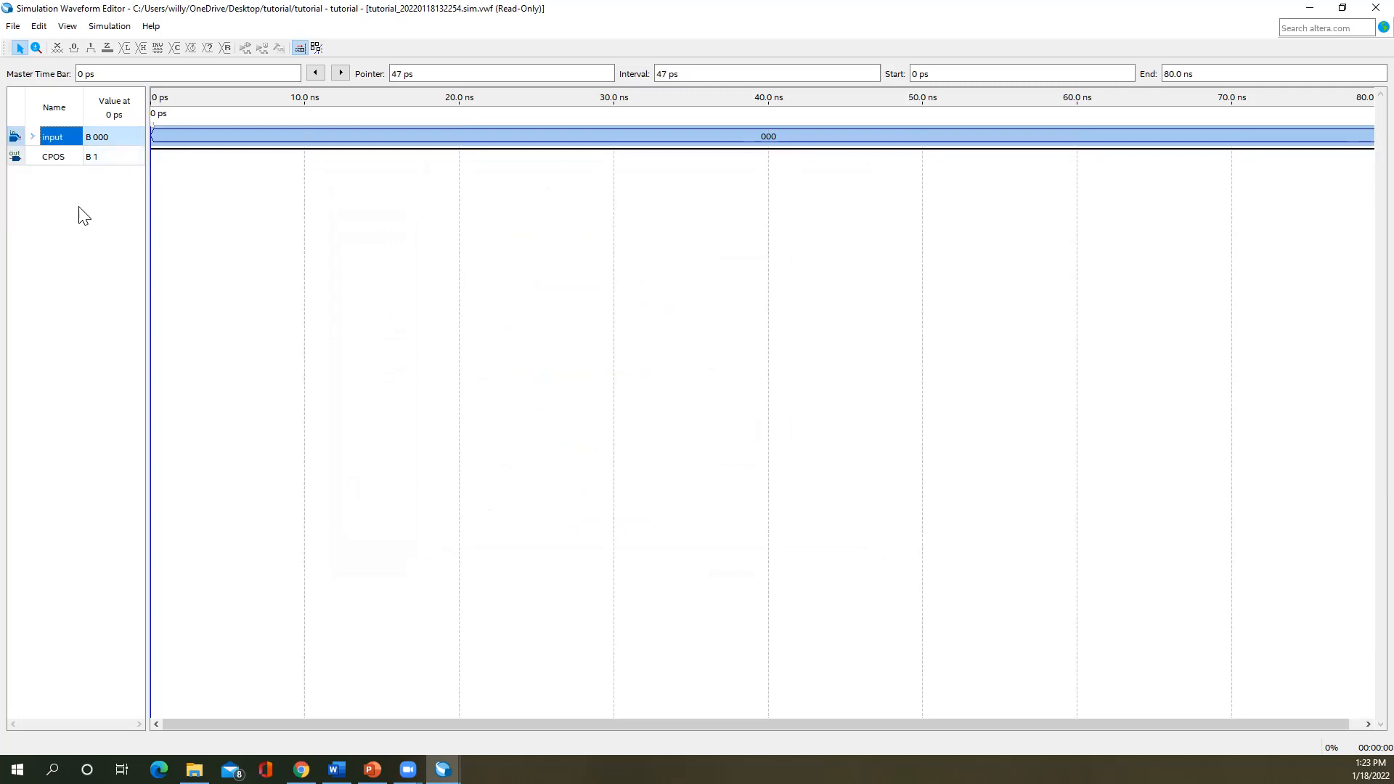
# - Give the input bus in canonPOS_sim.vwf a binary count from 000, incrementing by 1 every 10.0 ns, and run the functional simulation
pyautogui.click(1374, 8)
pyautogui.click(175, 48)
pyautogui.click(669, 340)
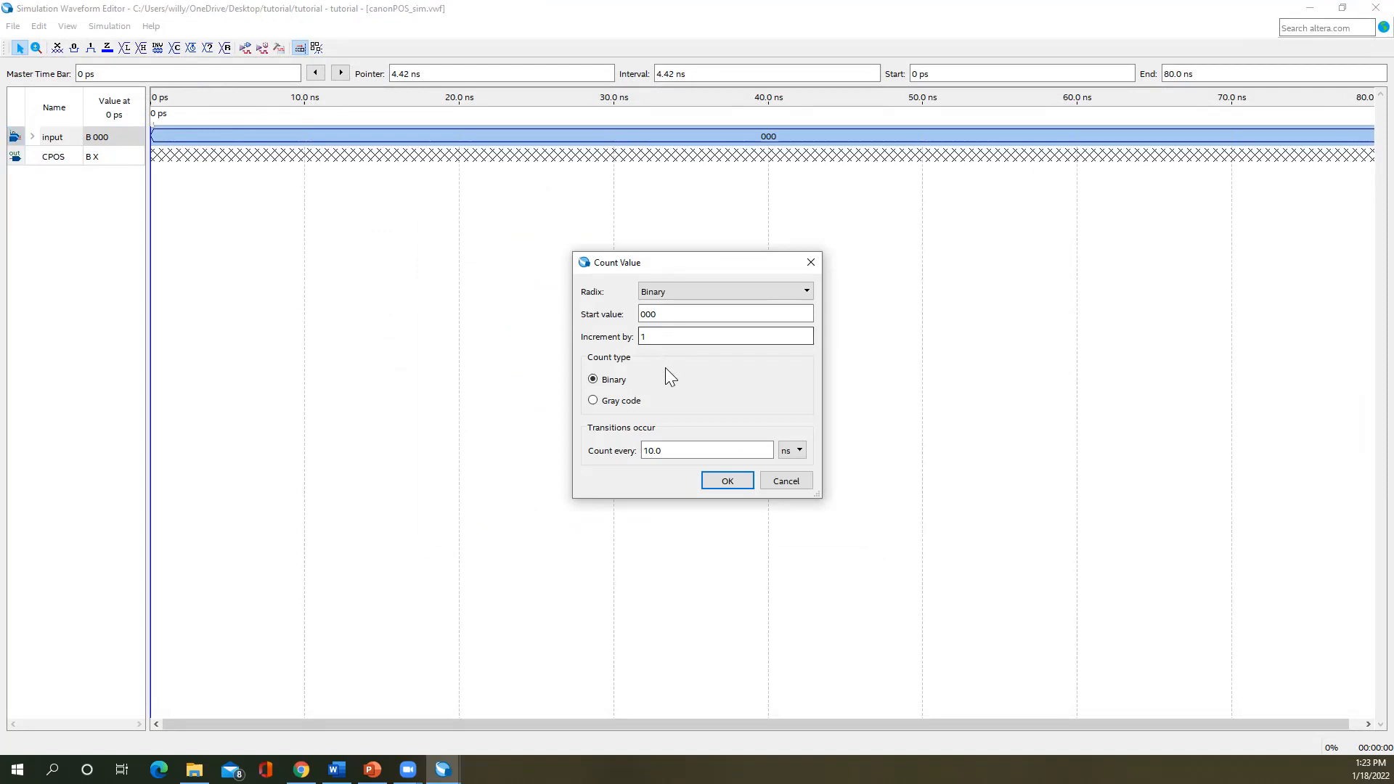
pyautogui.click(710, 484)
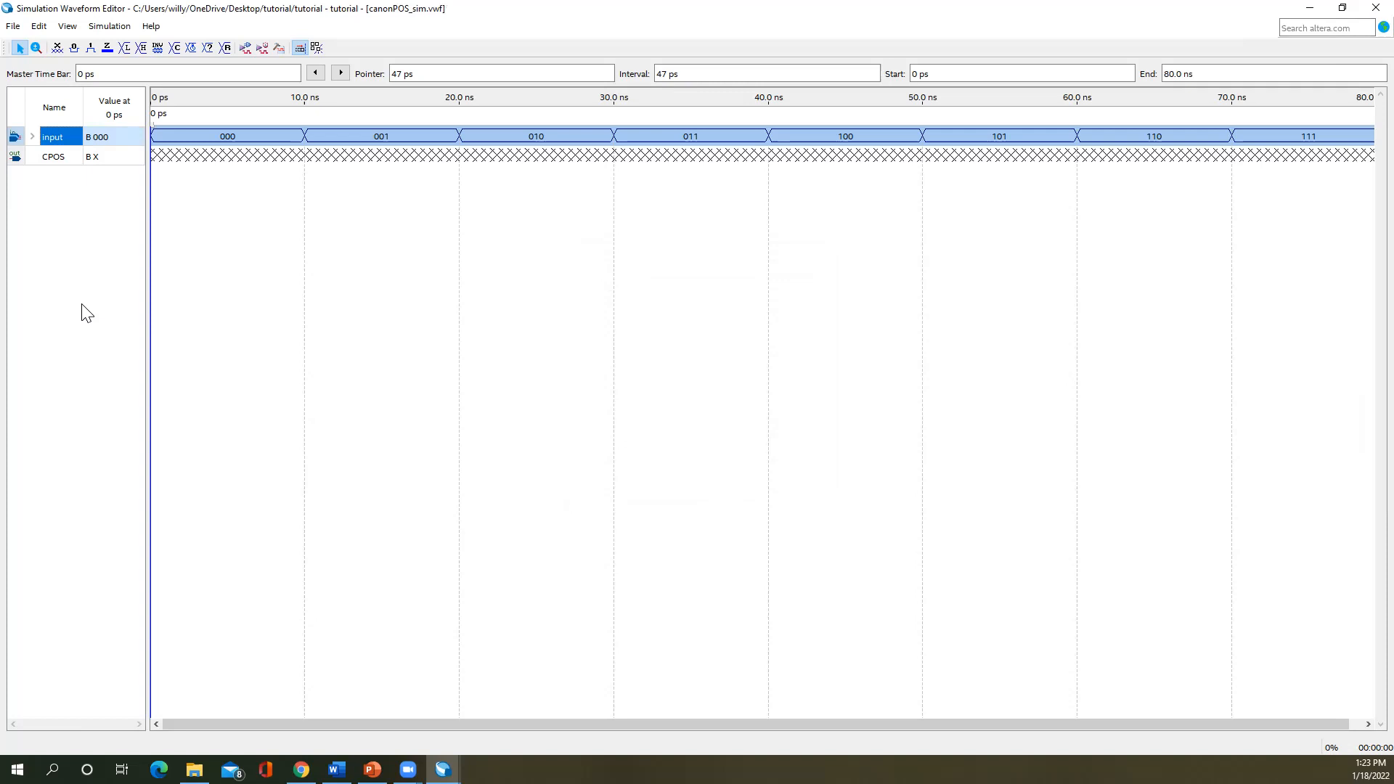
pyautogui.click(246, 48)
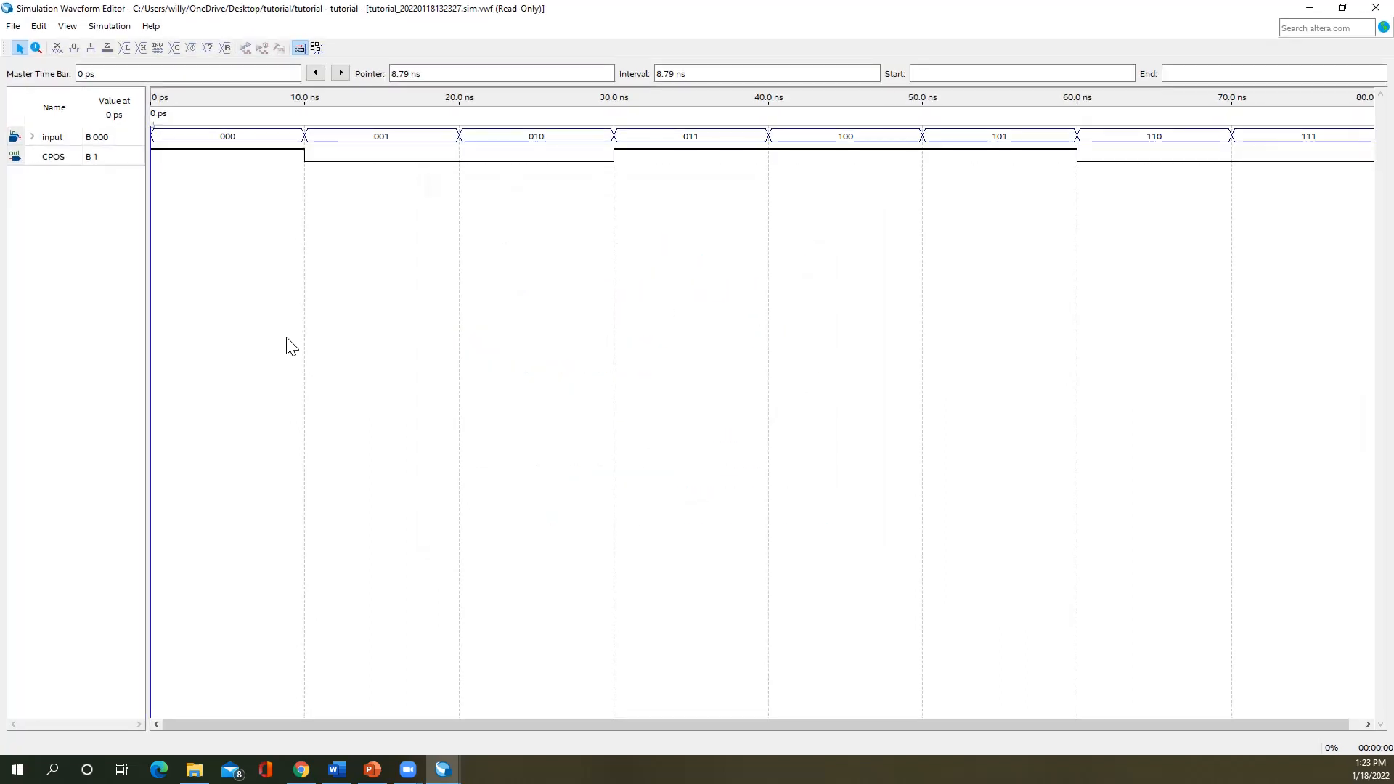
# - Arrange the simulation result as a smaller window over the canonical_POS.bdf schematic, just below its function equation
pyautogui.click(1342, 7)
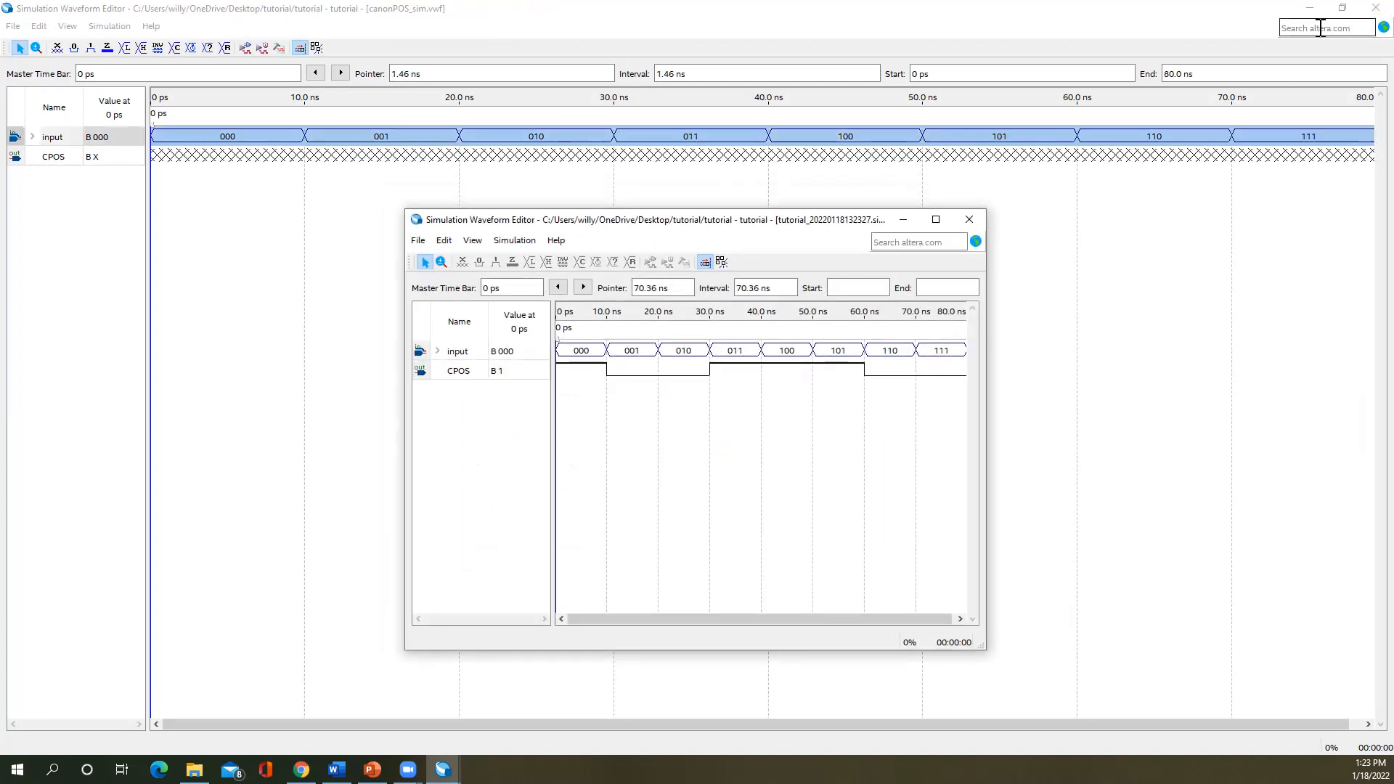
pyautogui.click(1310, 9)
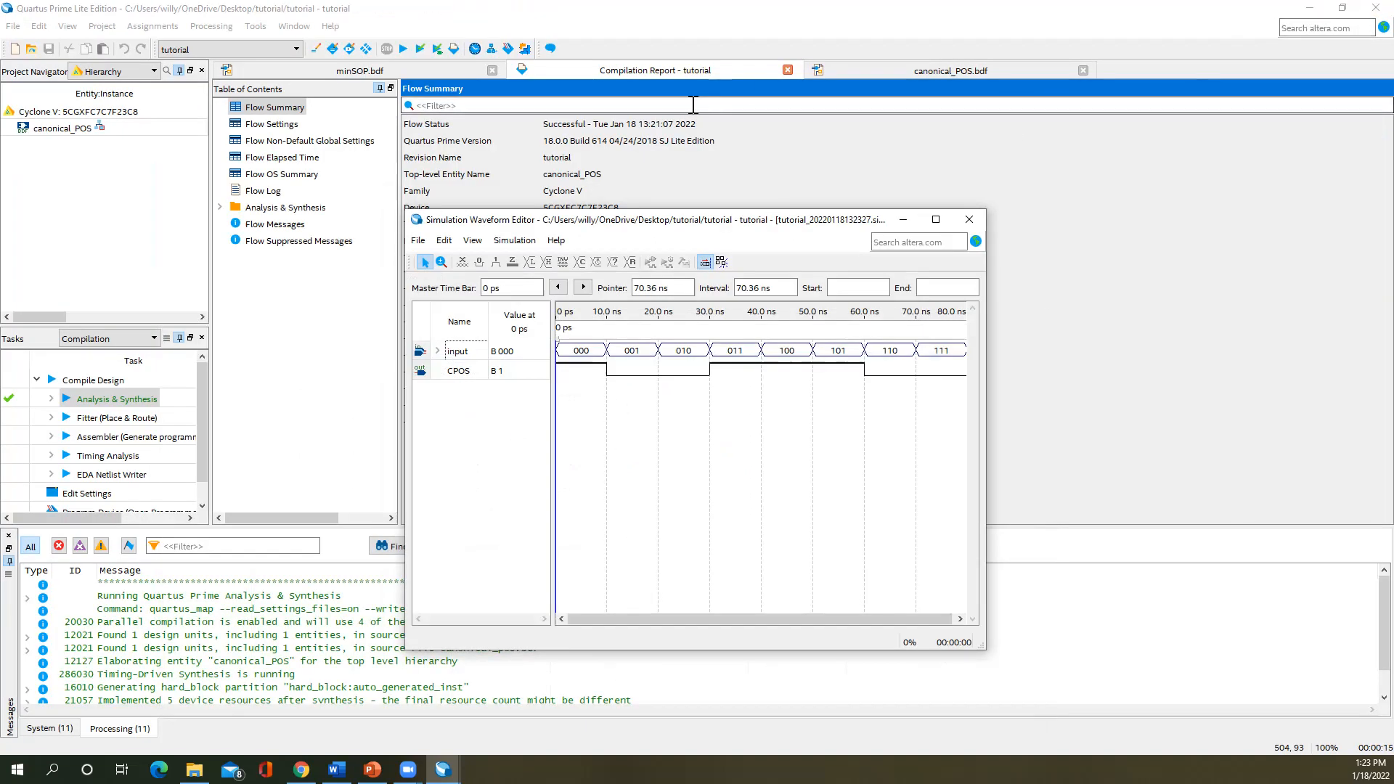
pyautogui.click(862, 67)
pyautogui.scroll(3, 570, 386)
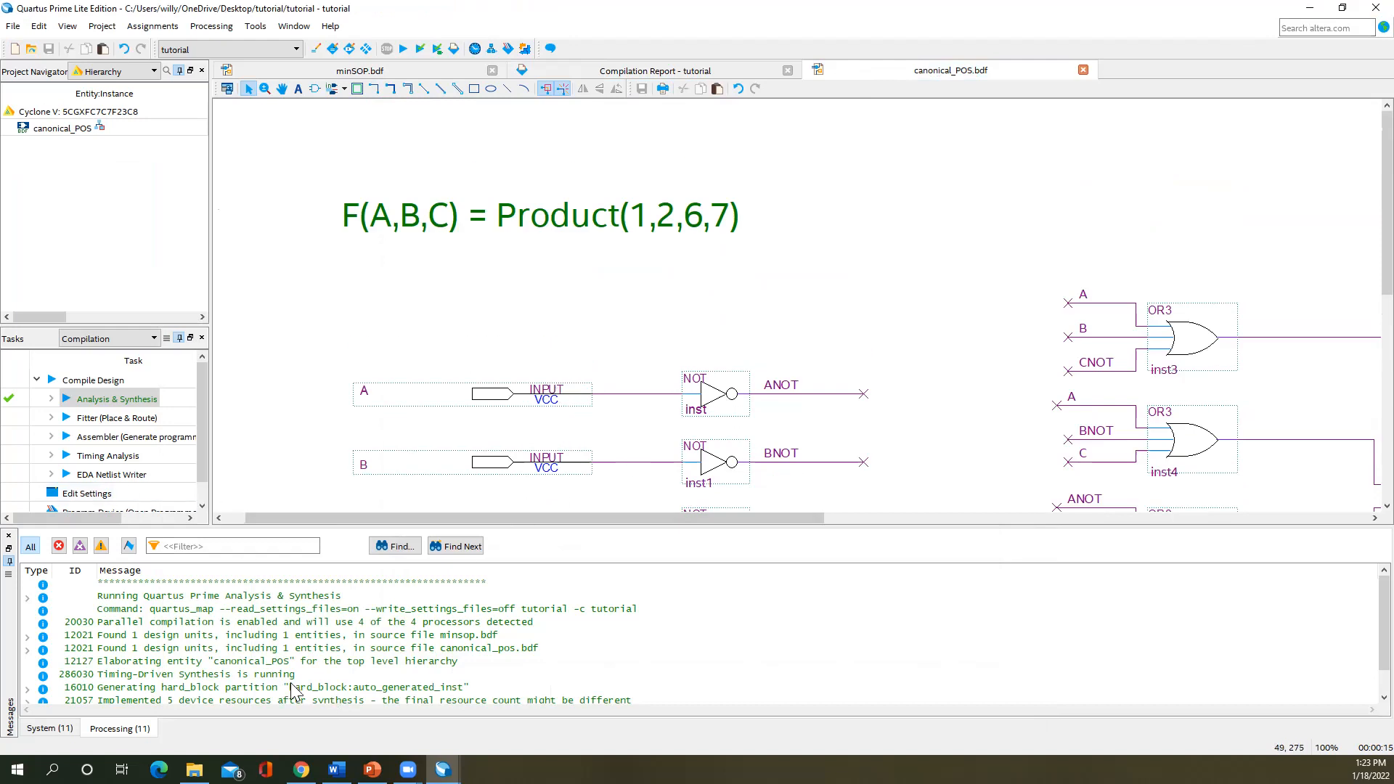
pyautogui.moveTo(443, 769)
pyautogui.click(585, 726)
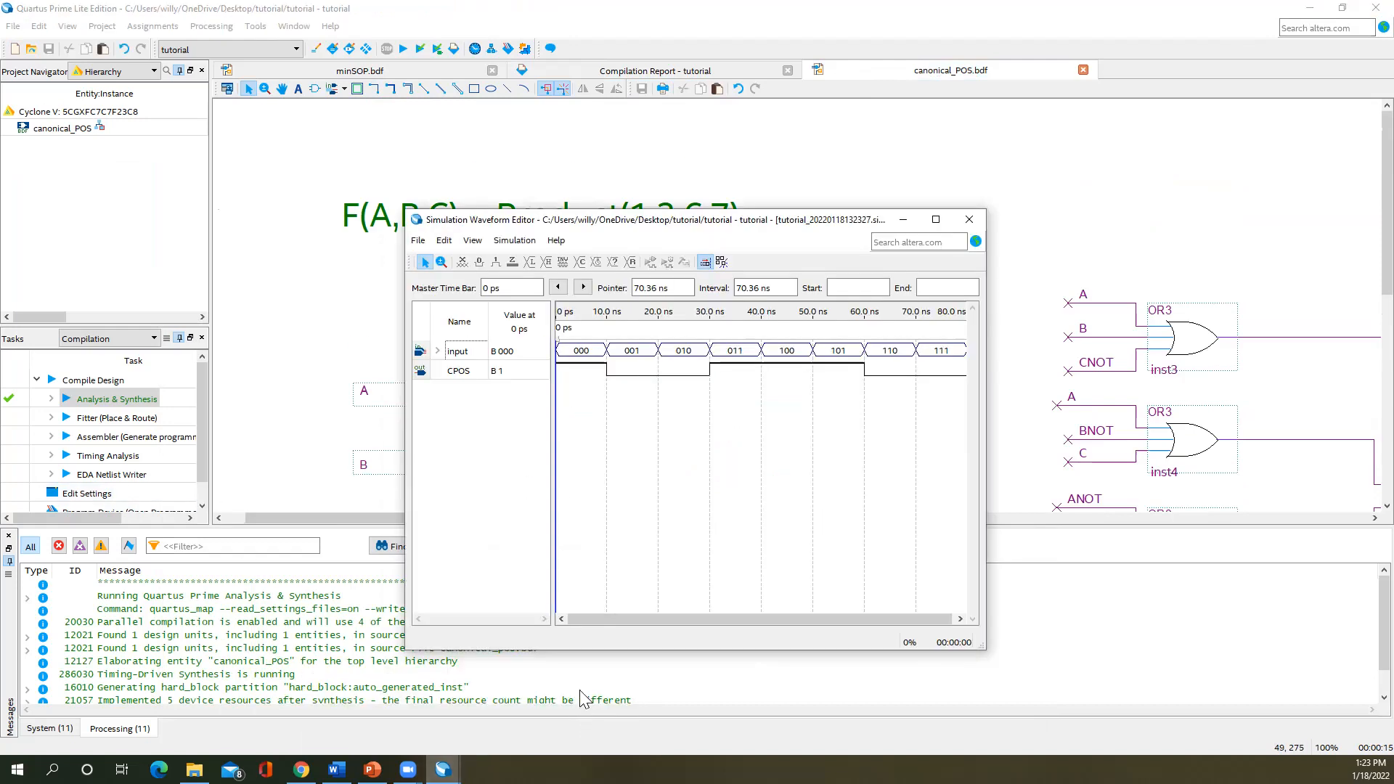
pyautogui.moveTo(756, 230); pyautogui.dragTo(647, 280)
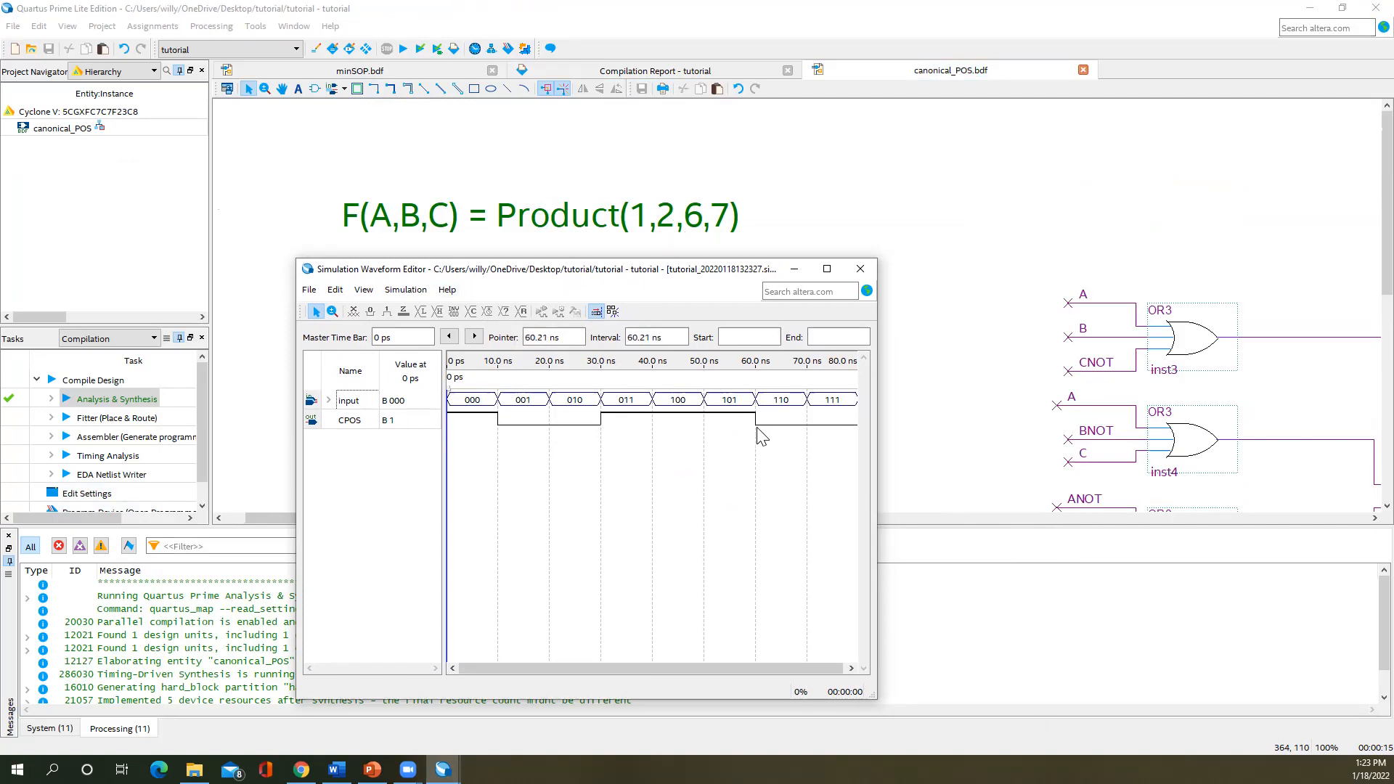
# - Set the radix of the input bus in the simulation result to Unsigned Decimal
pyautogui.click(351, 403)
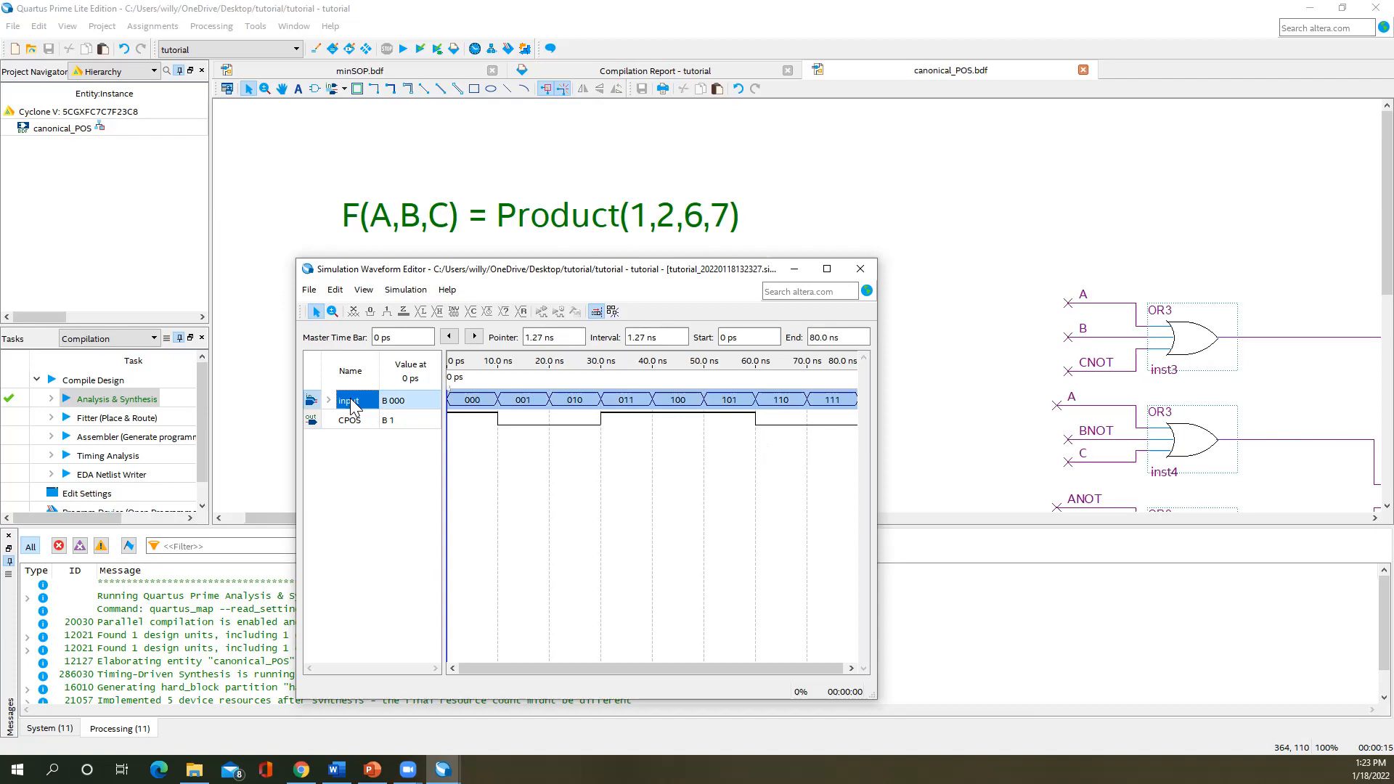
pyautogui.rightClick(353, 406)
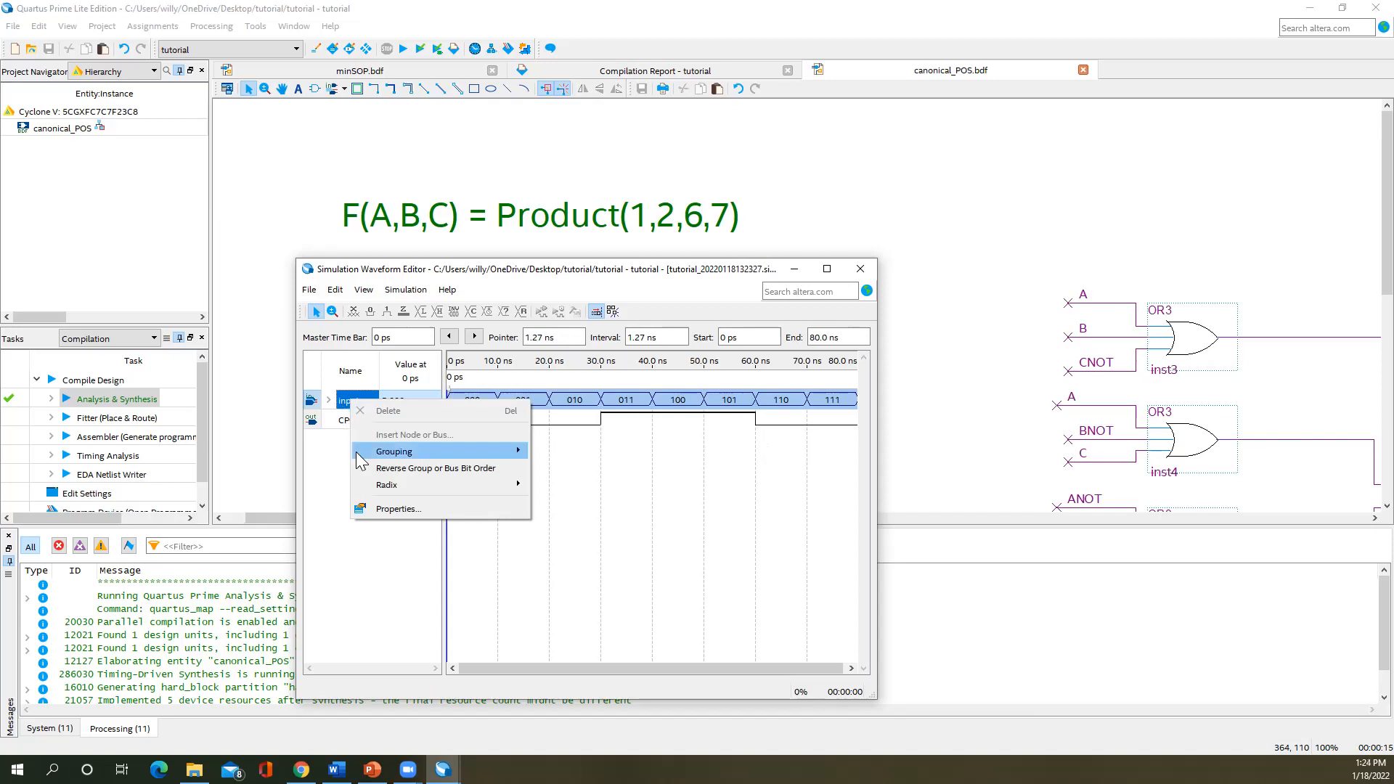
pyautogui.moveTo(456, 486)
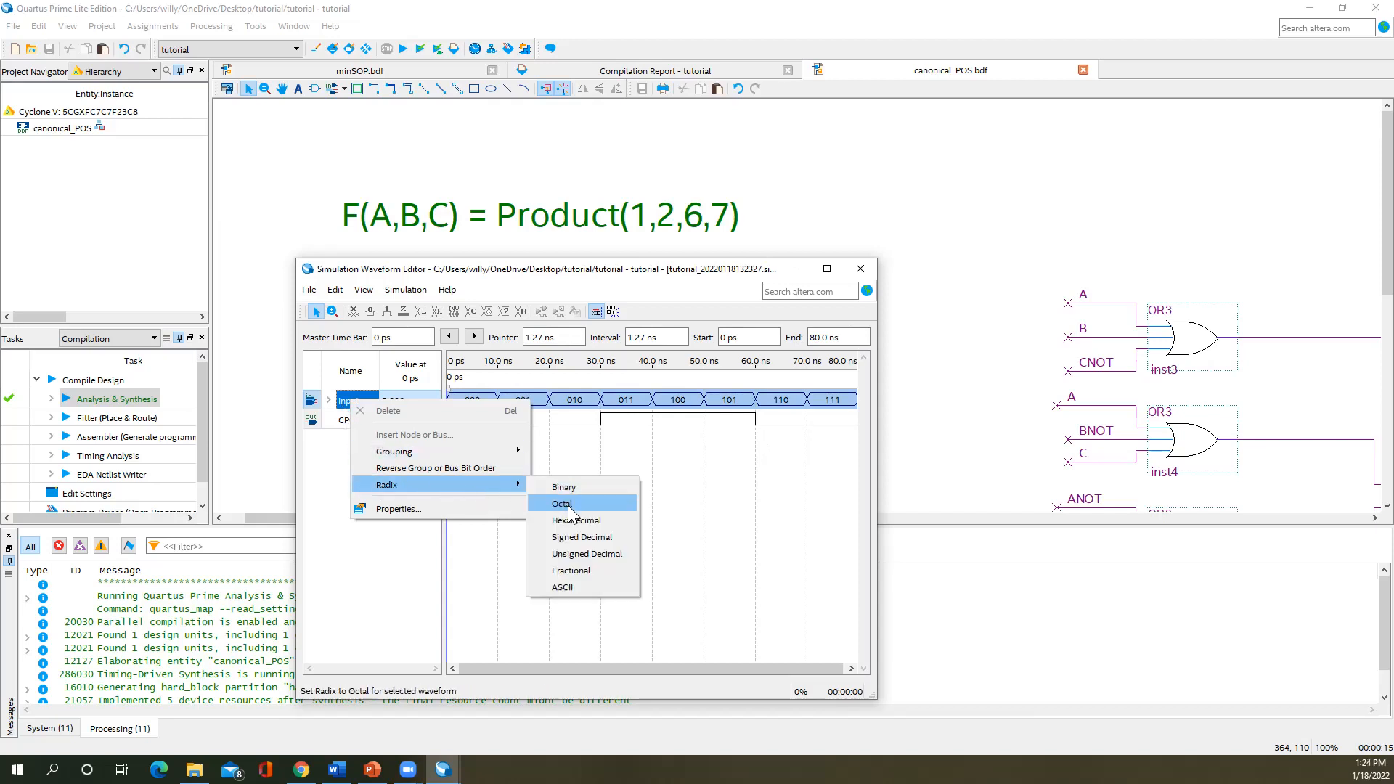
pyautogui.click(581, 554)
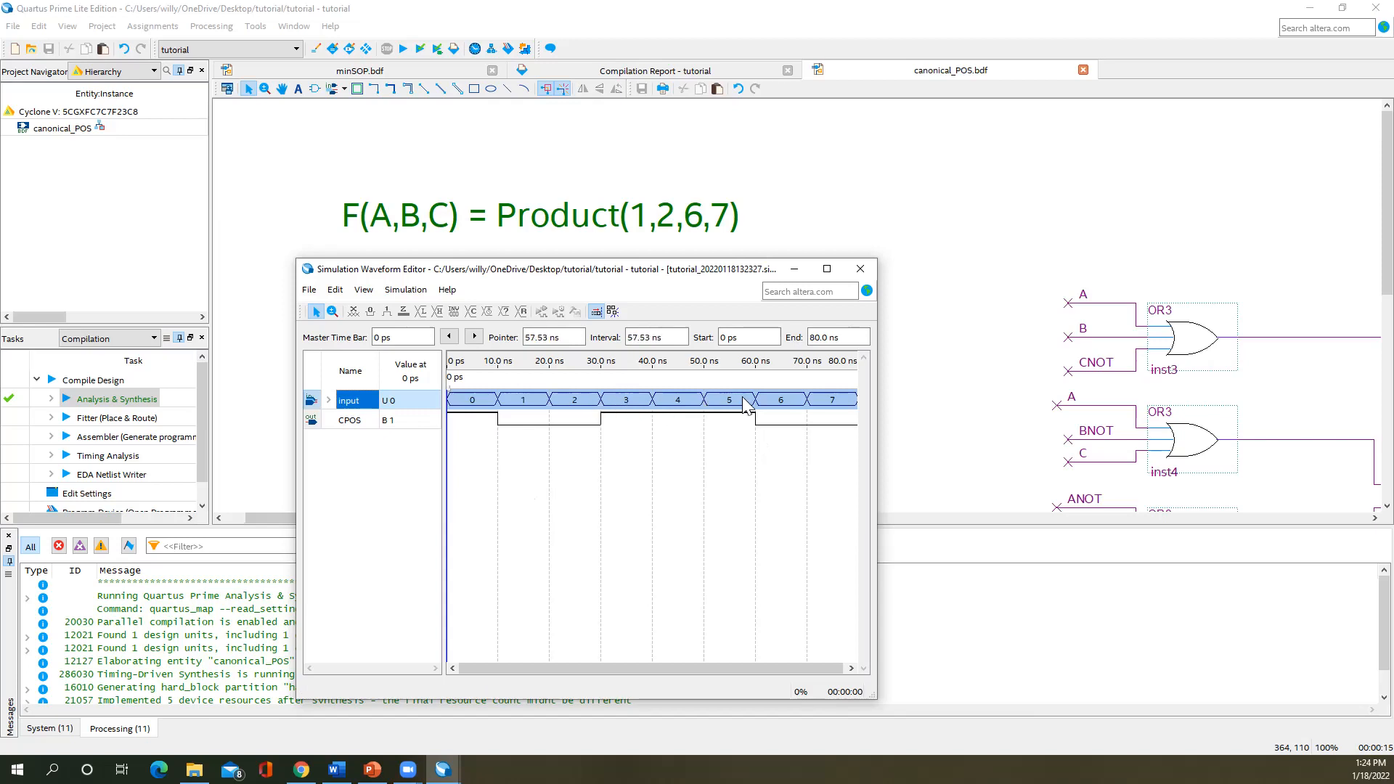
# - Close the simulation result and show the project's files instead of its entity hierarchy
pyautogui.click(863, 270)
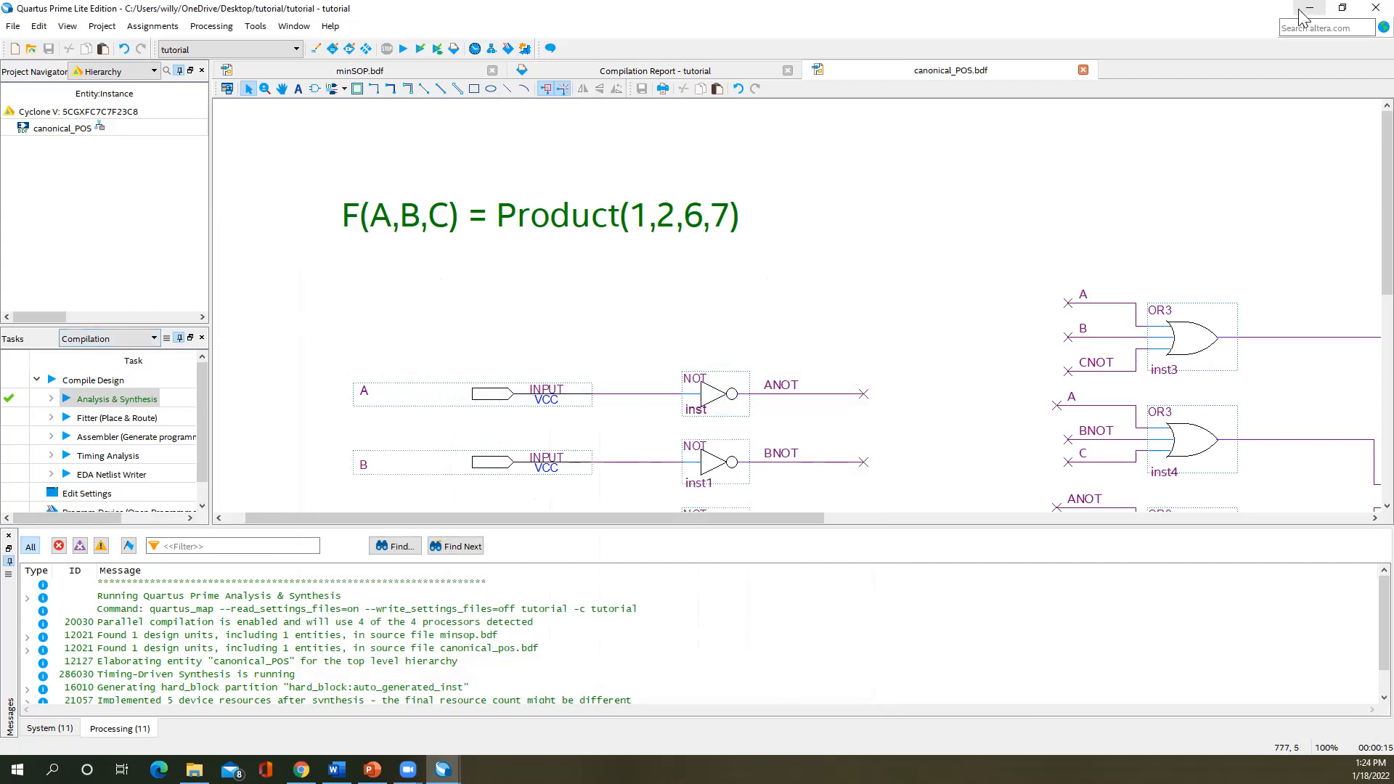
pyautogui.click(99, 72)
pyautogui.click(95, 103)
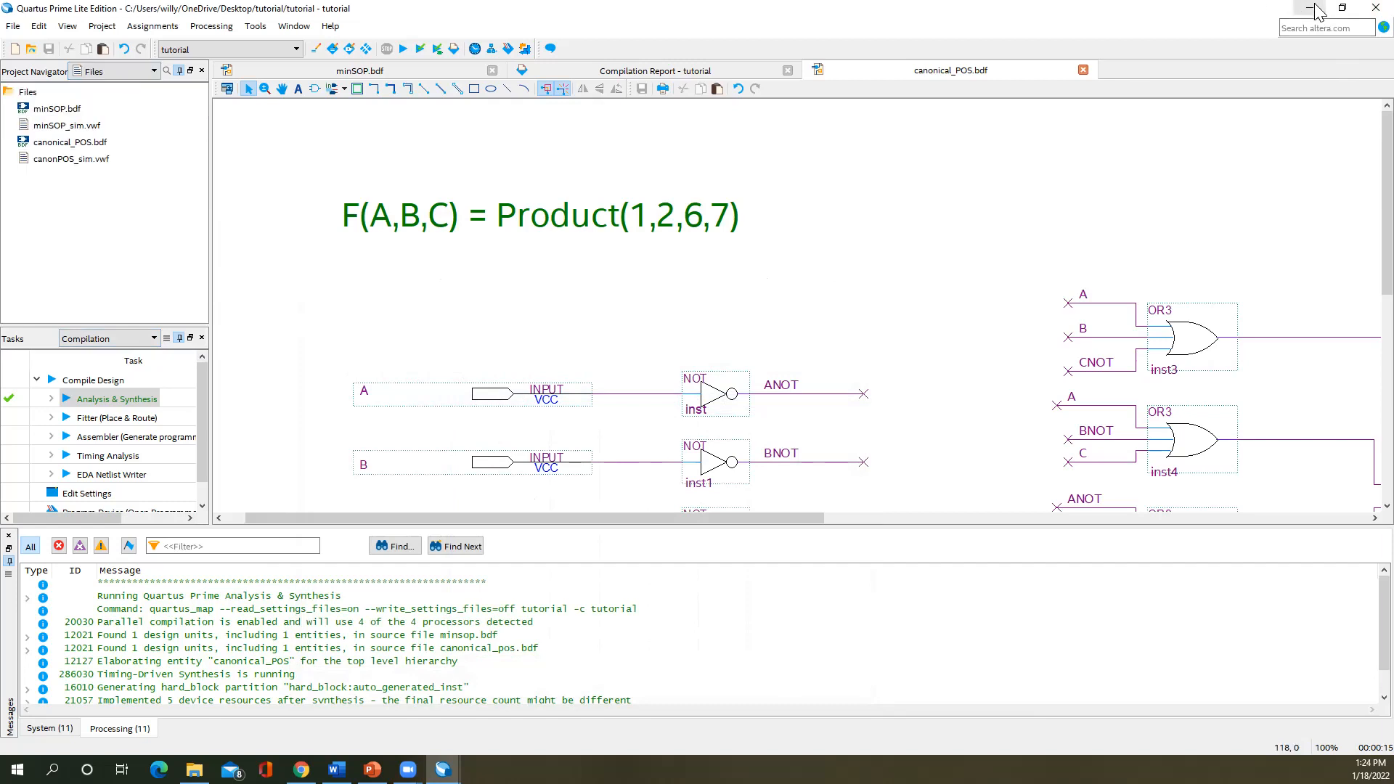
# - Switch to File Explorer and copy the canonSOP file from the temp folder into the tutorial folder on the desktop
pyautogui.click(1313, 8)
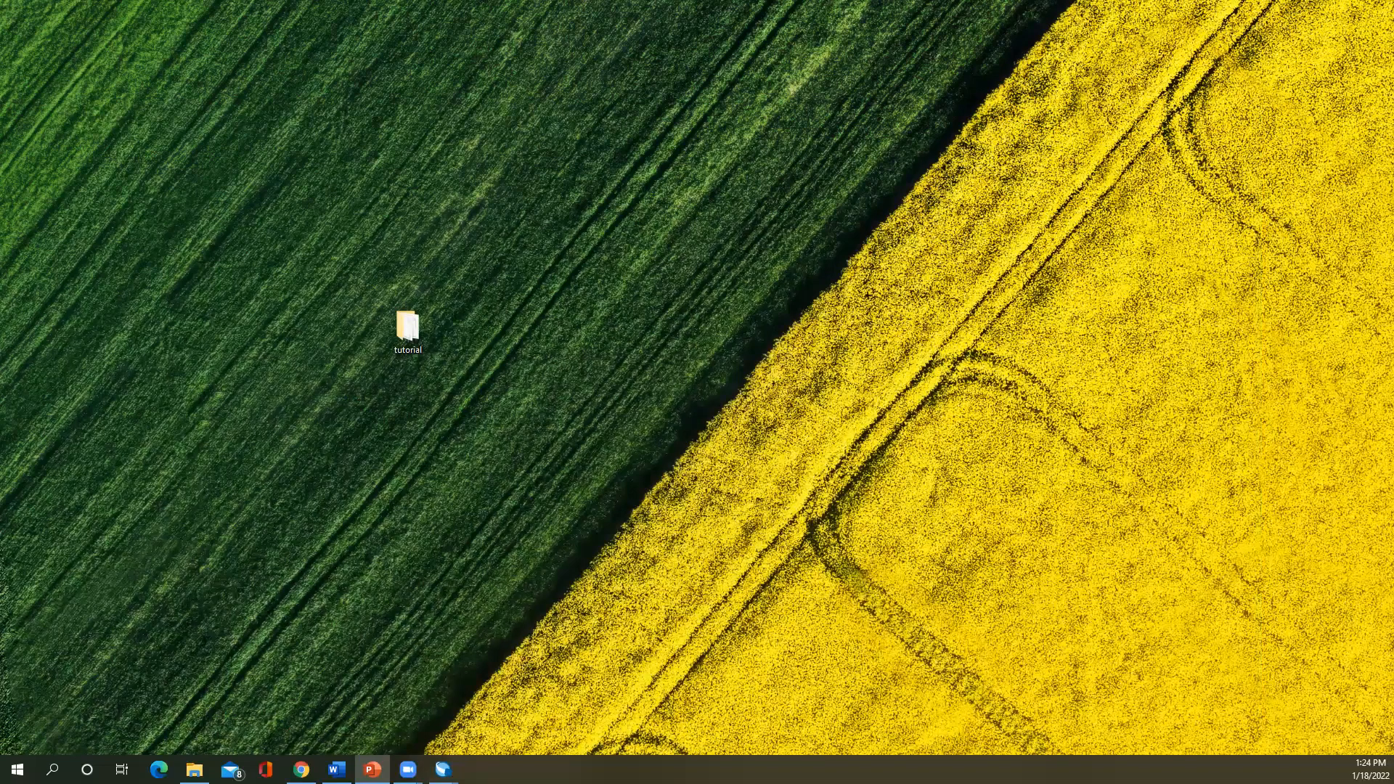
pyautogui.click(194, 770)
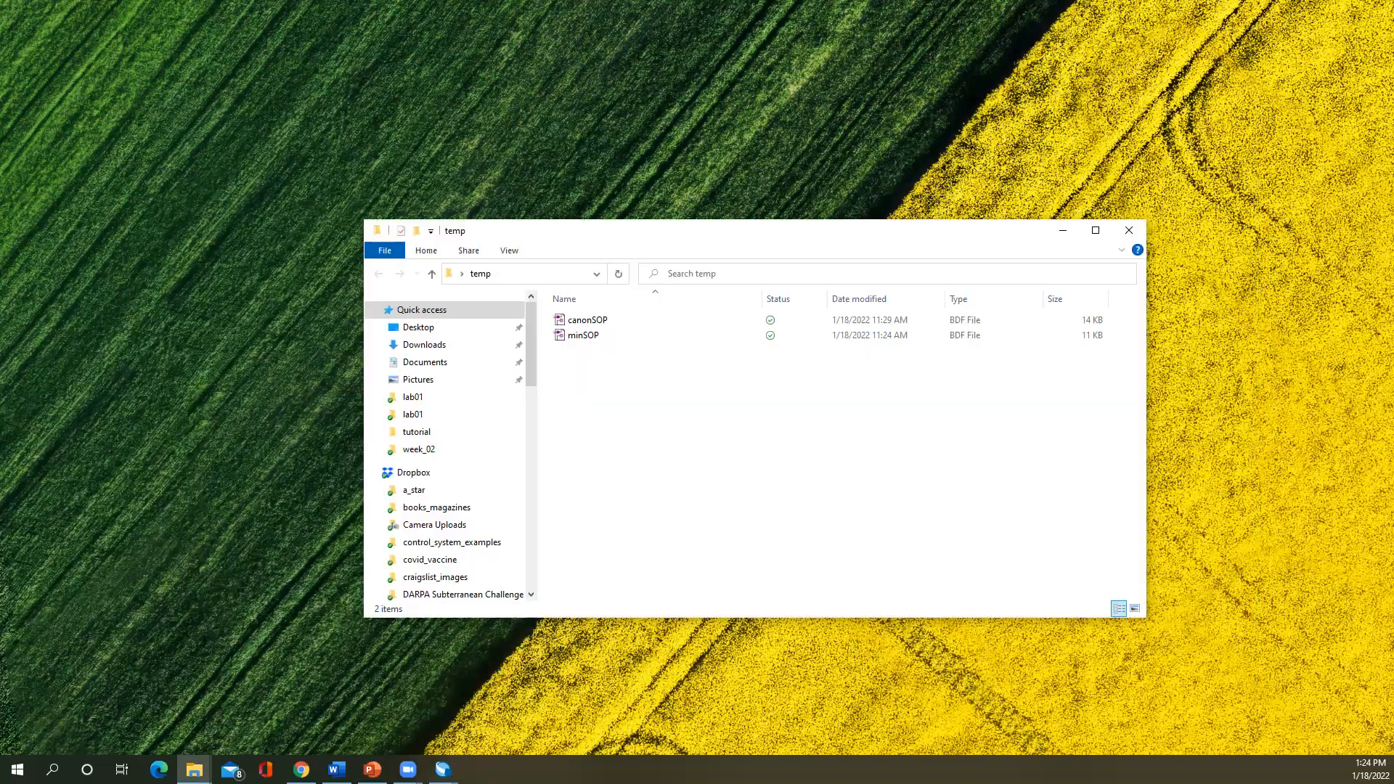
pyautogui.moveTo(529, 234); pyautogui.dragTo(539, 389)
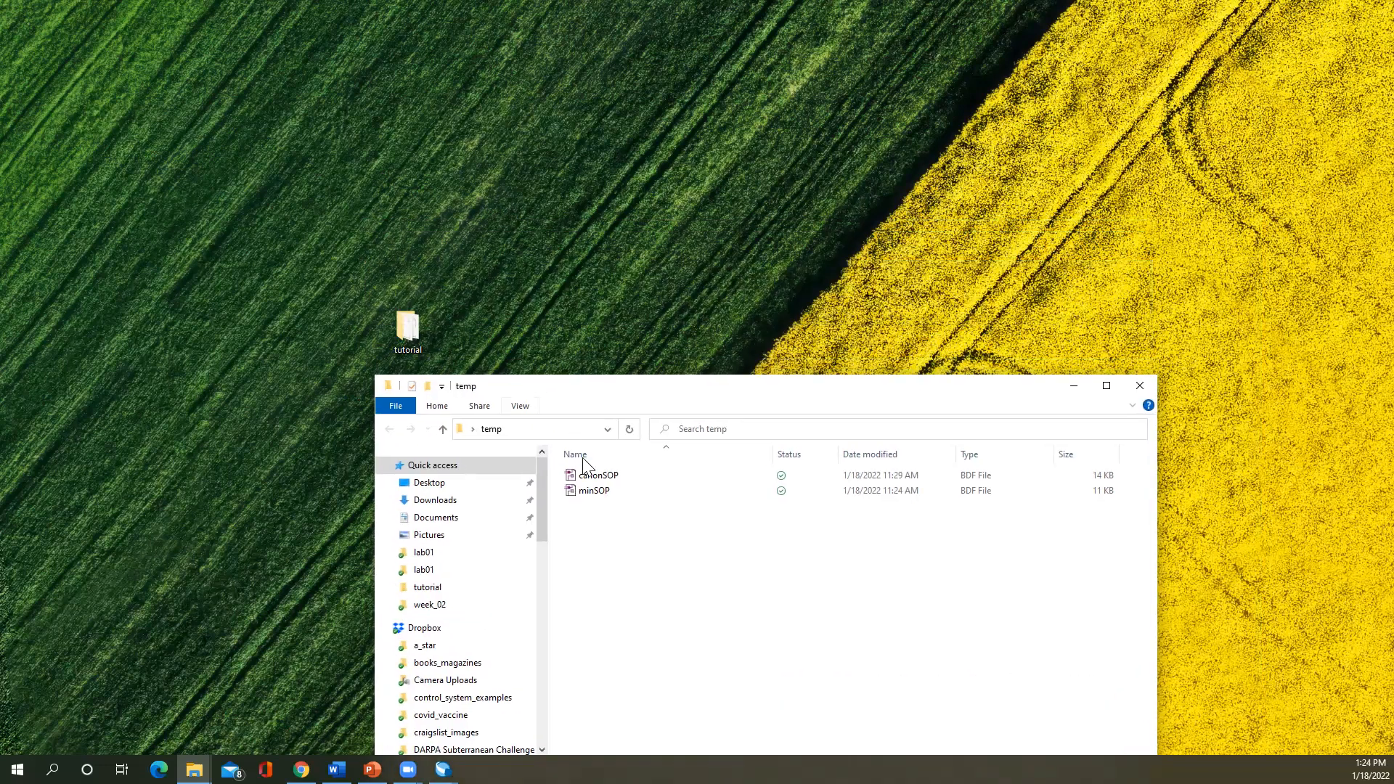
pyautogui.rightClick(585, 476)
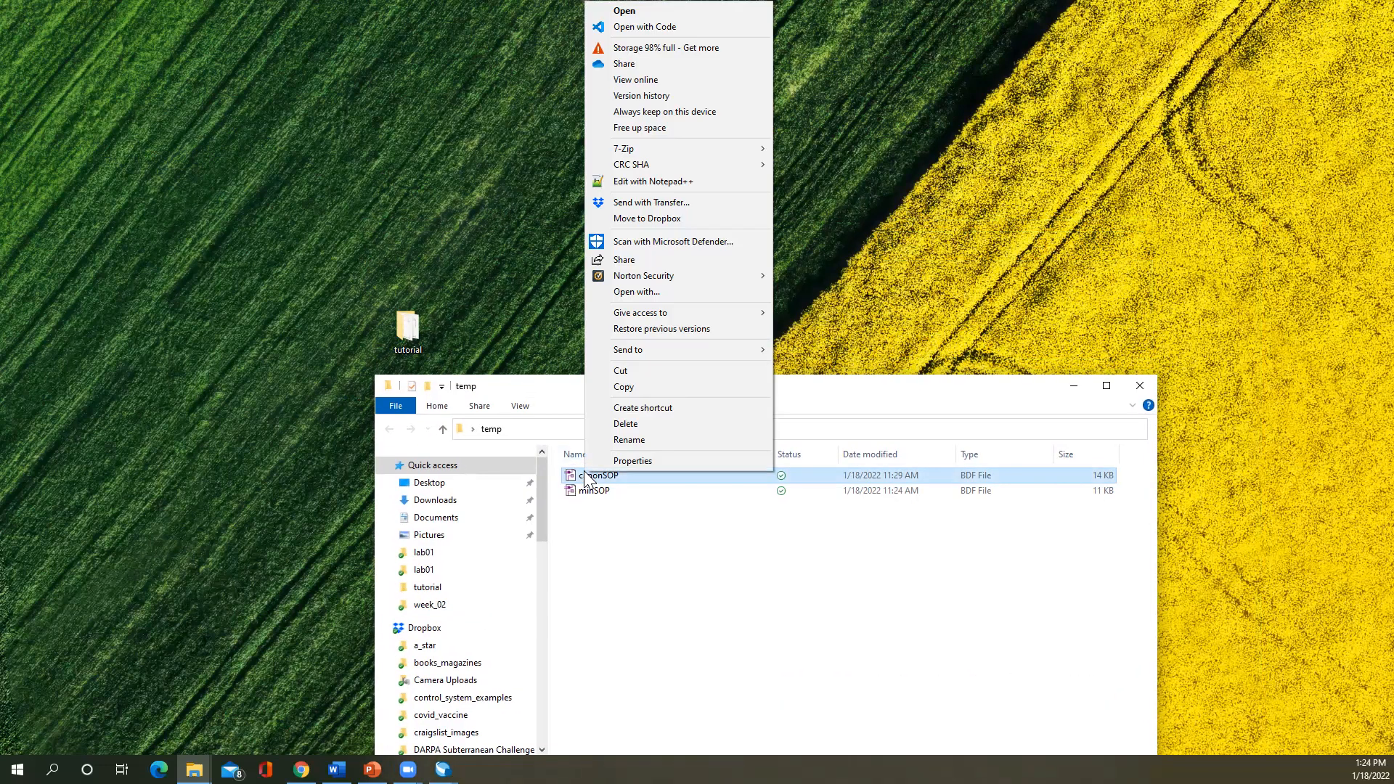
pyautogui.click(623, 387)
pyautogui.click(401, 340)
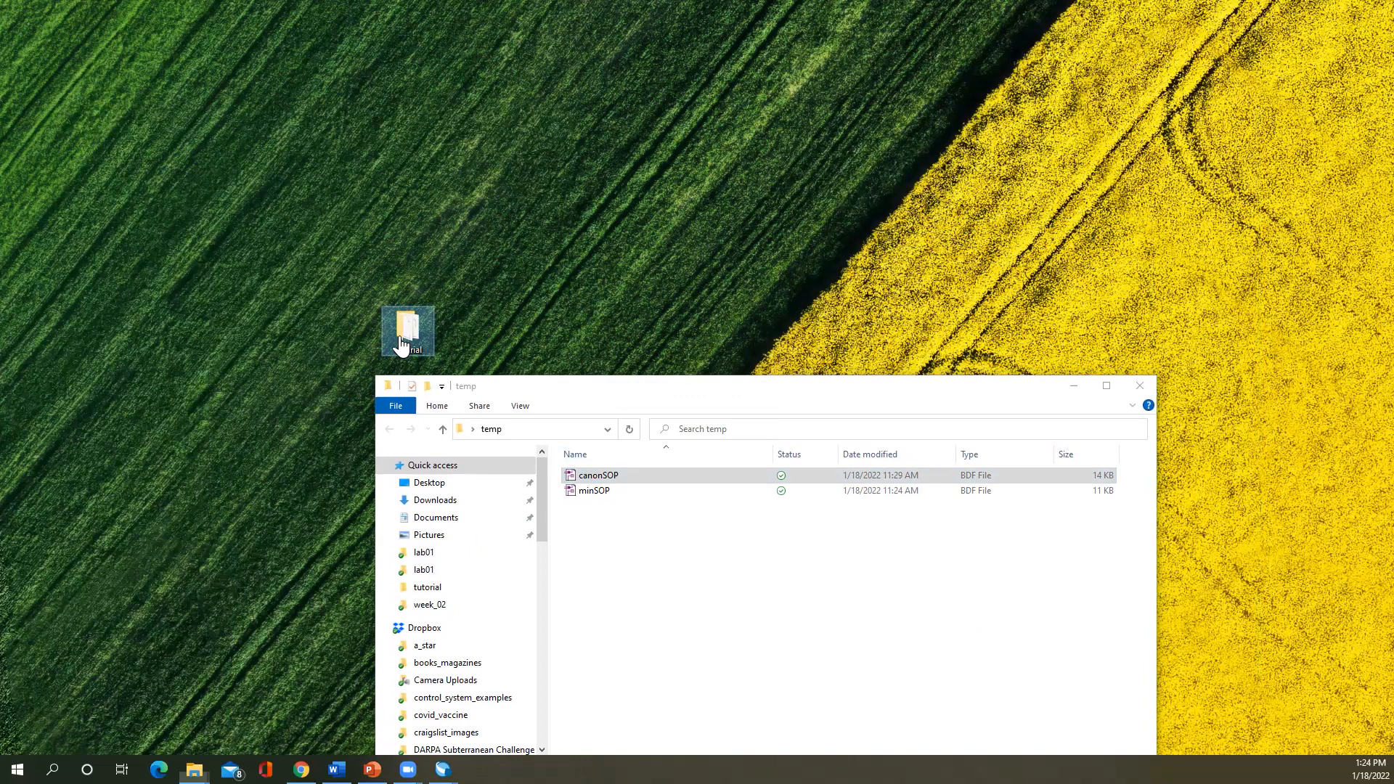
pyautogui.doubleClick(400, 340)
pyautogui.rightClick(582, 504)
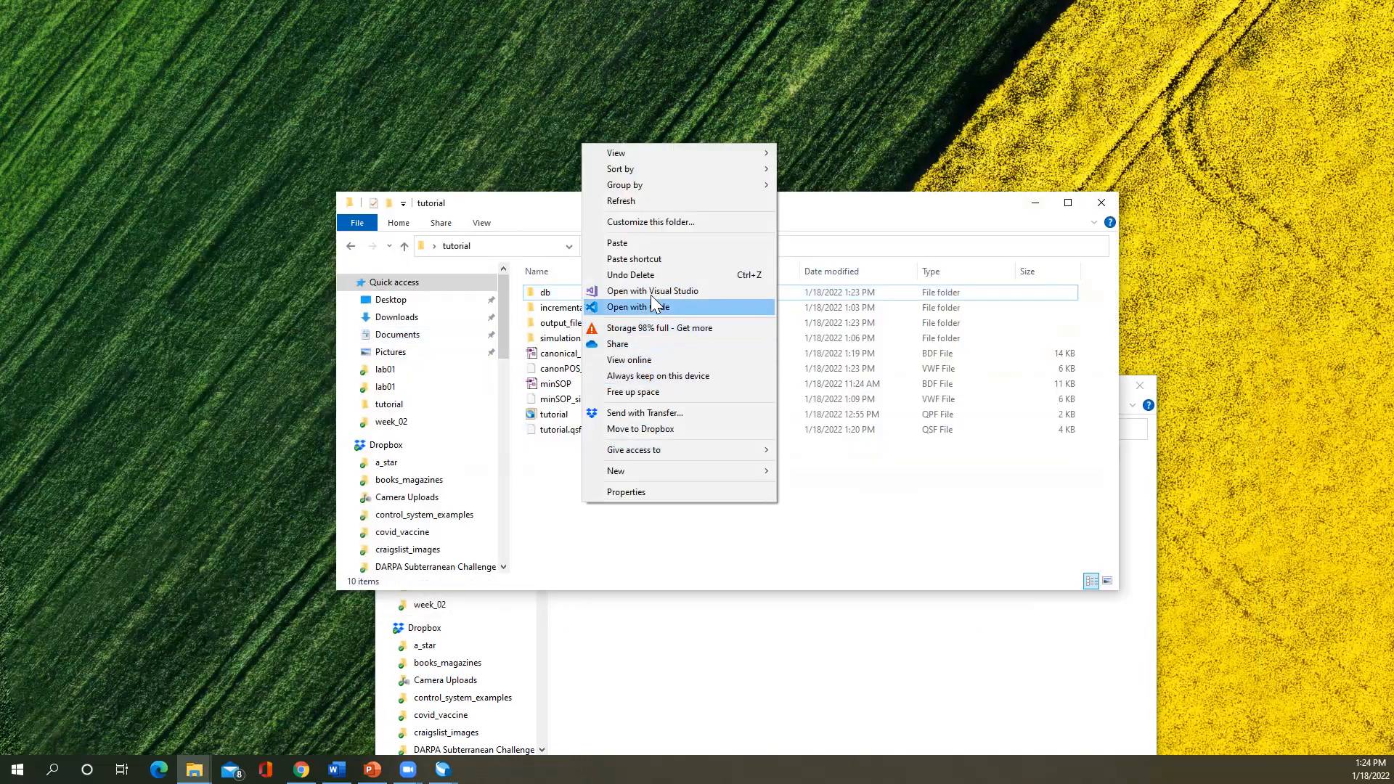
pyautogui.click(639, 243)
pyautogui.click(633, 654)
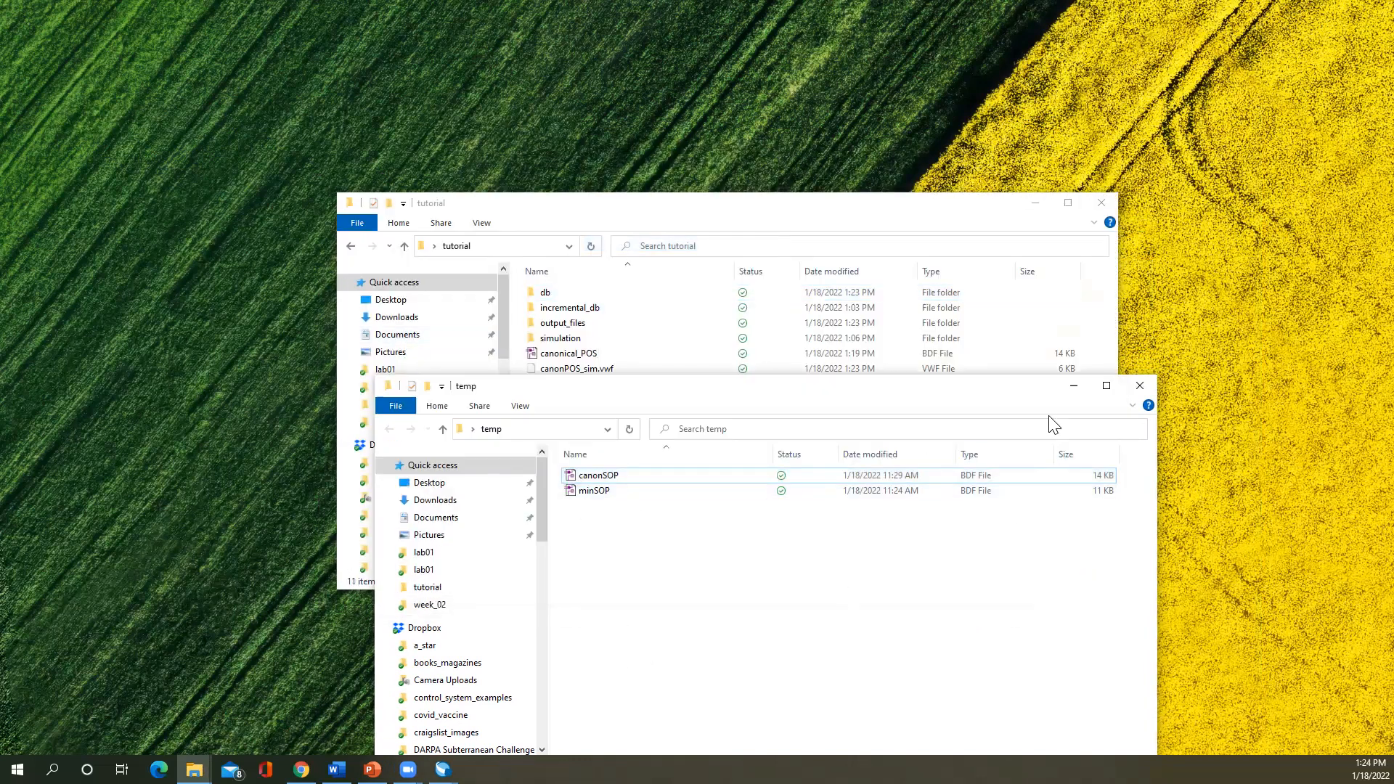
pyautogui.click(1072, 385)
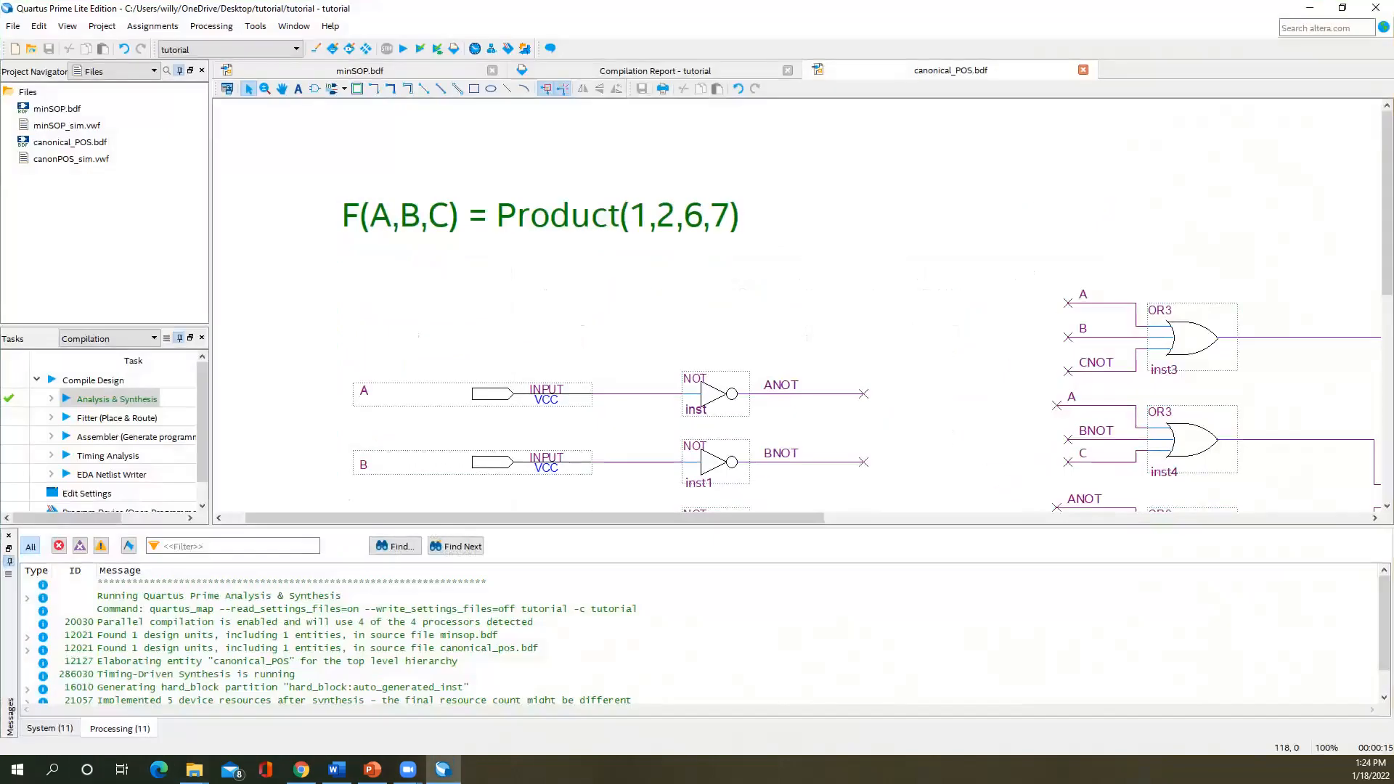
# - Open the canonSOP block diagram from the tutorial folder in Quartus
pyautogui.click(14, 27)
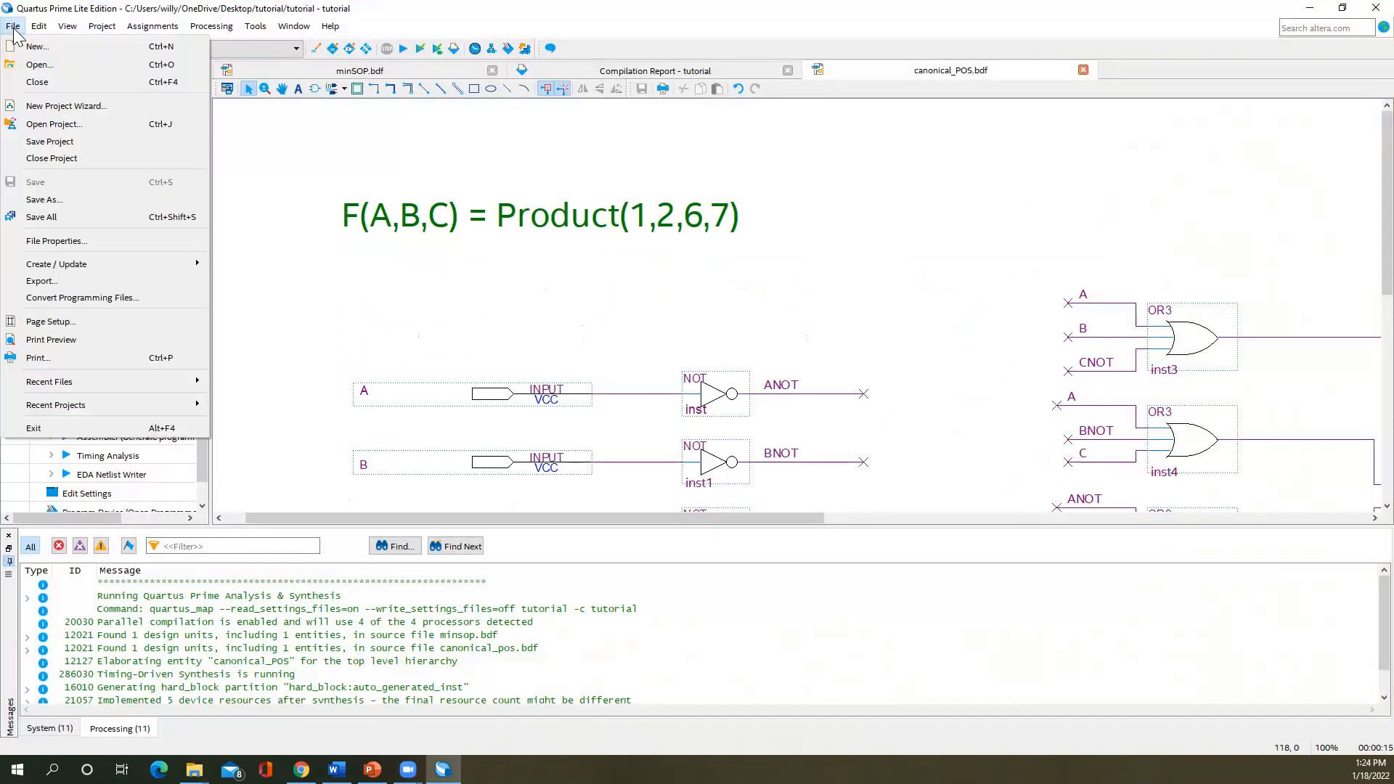
pyautogui.click(33, 64)
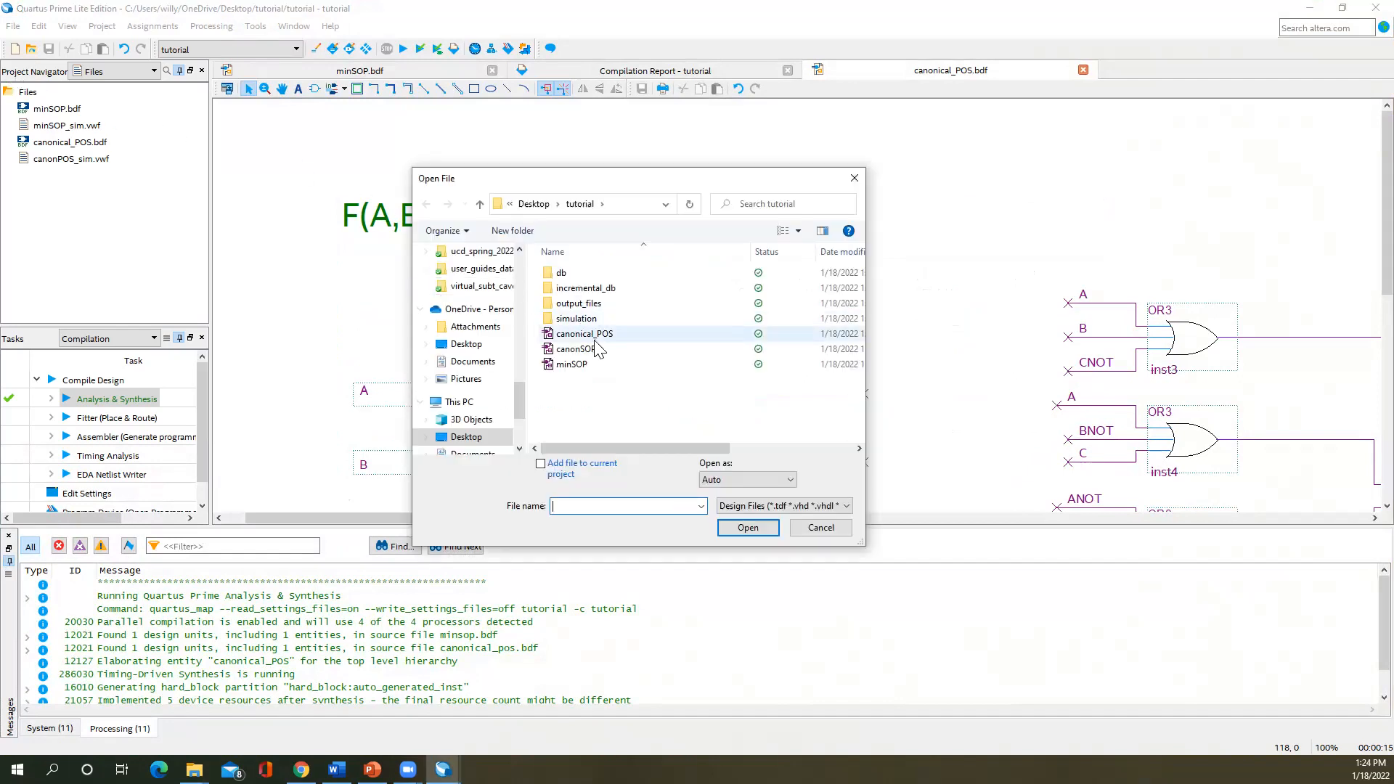
pyautogui.click(595, 350)
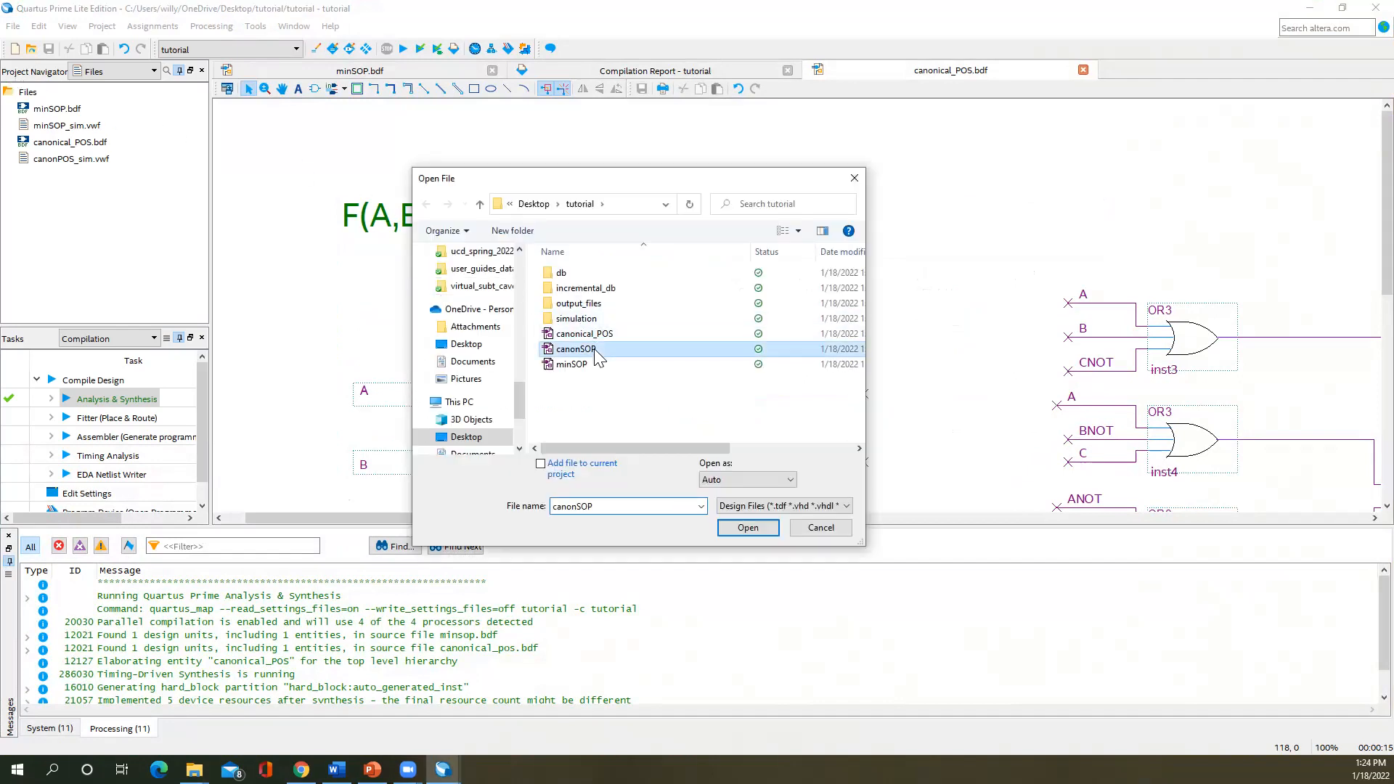
pyautogui.click(748, 528)
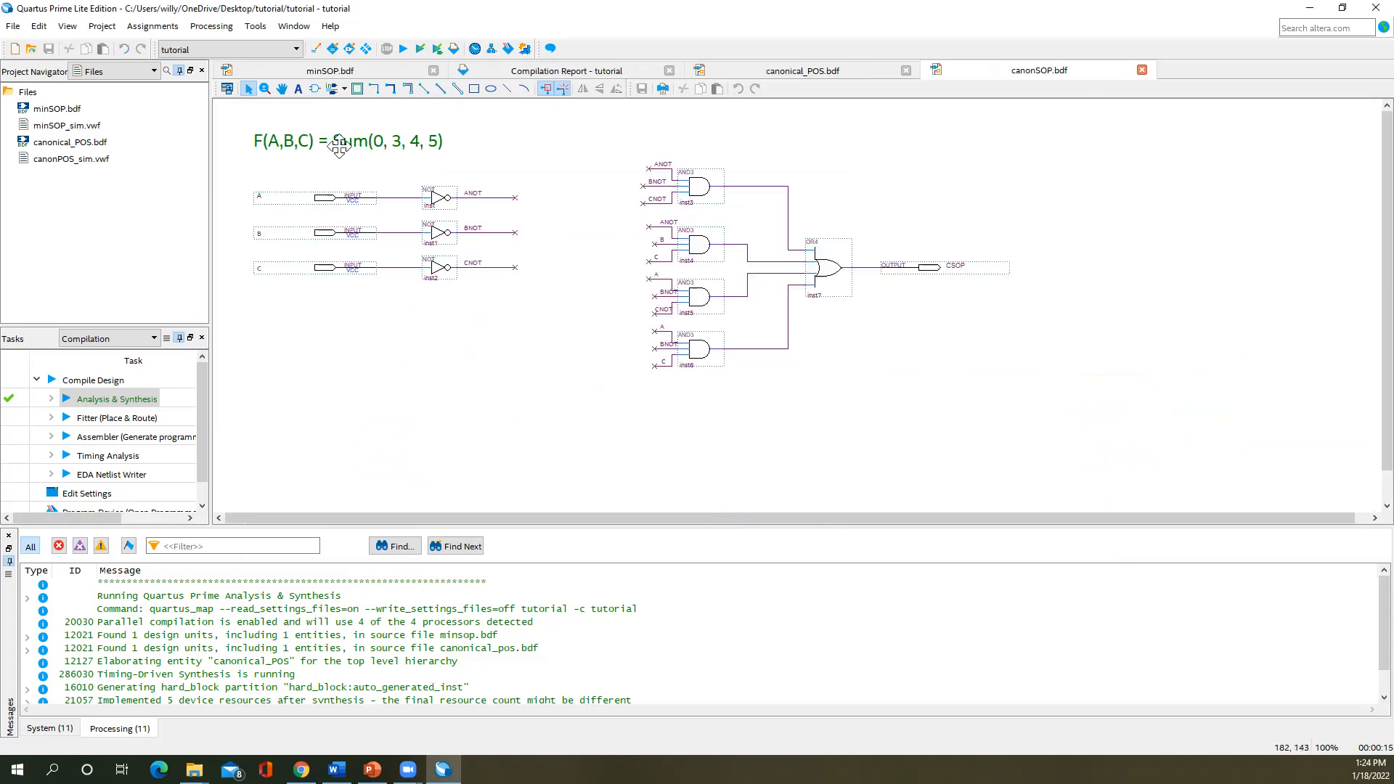
pyautogui.click(266, 89)
pyautogui.click(296, 303)
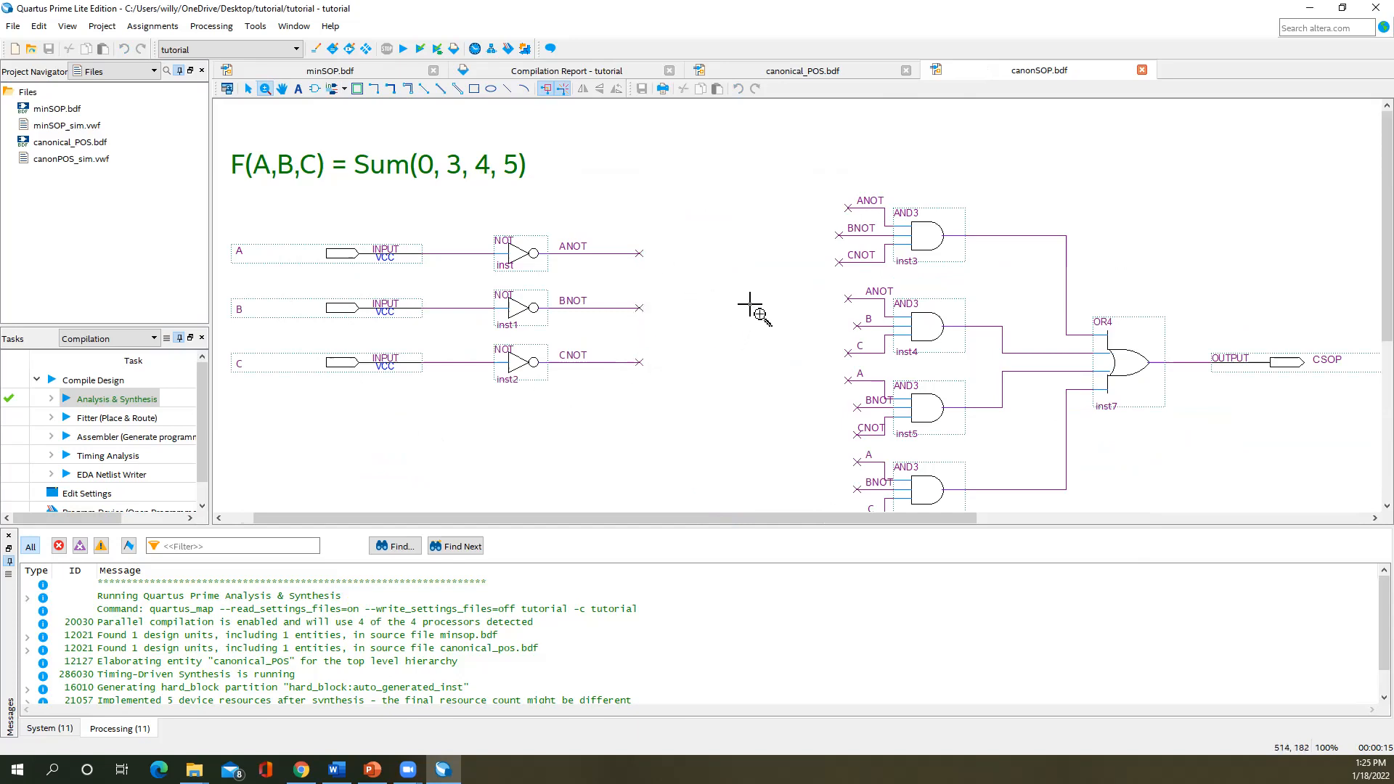
pyautogui.scroll(-1, 922, 261)
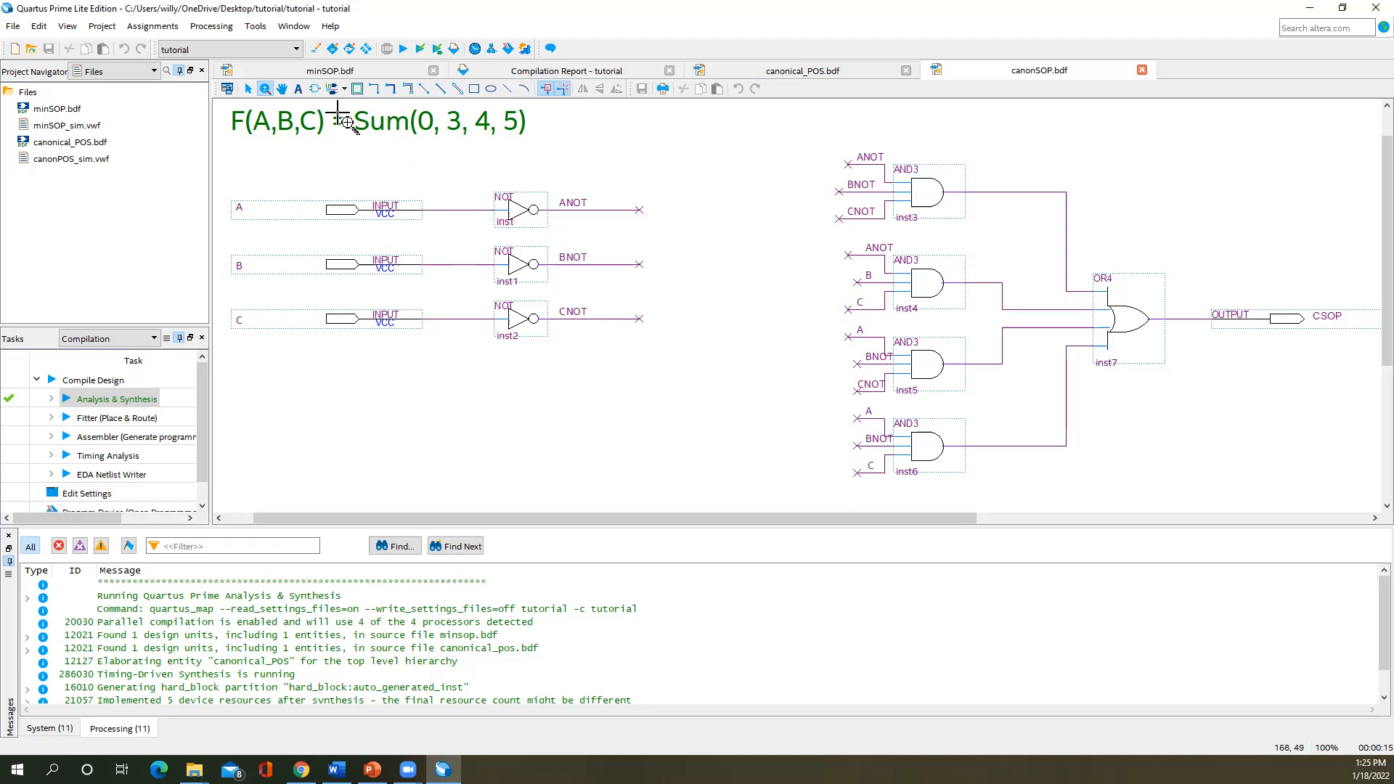
pyautogui.click(297, 90)
pyautogui.click(984, 421)
pyautogui.write('minter')
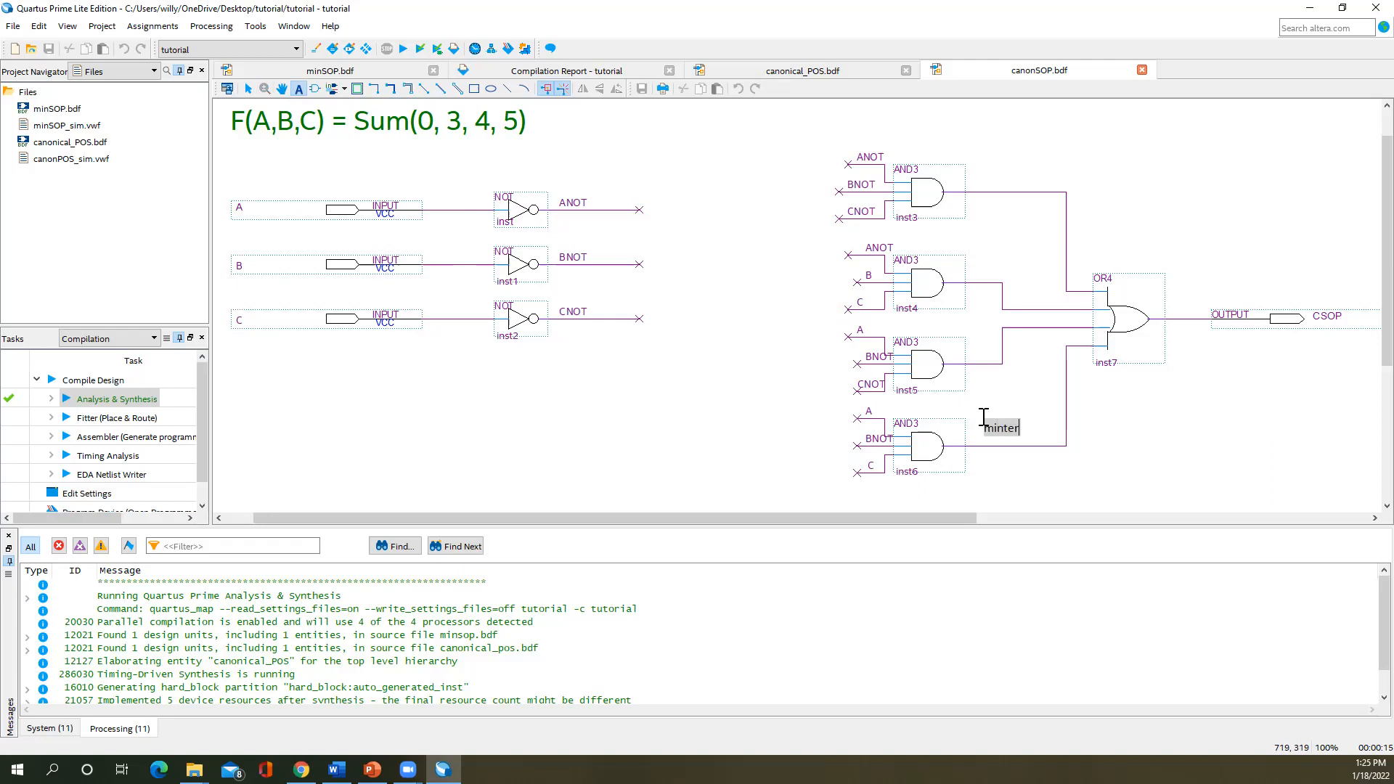
pyautogui.write('m 5')
pyautogui.press('Escape')
# - Add the text label "minterm 5" above the output wire of the lowest AND3 gate
pyautogui.click(299, 88)
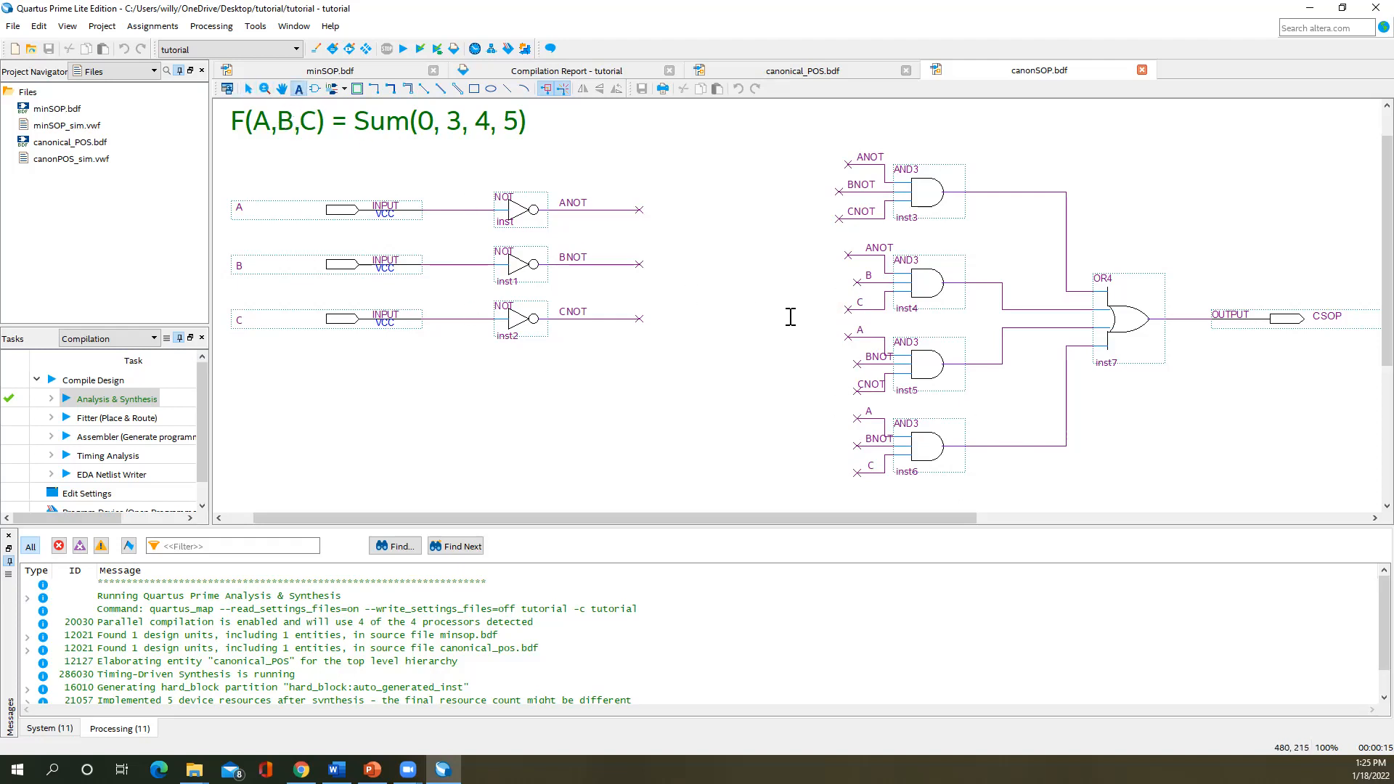
pyautogui.click(982, 419)
pyautogui.write('minterm 5')
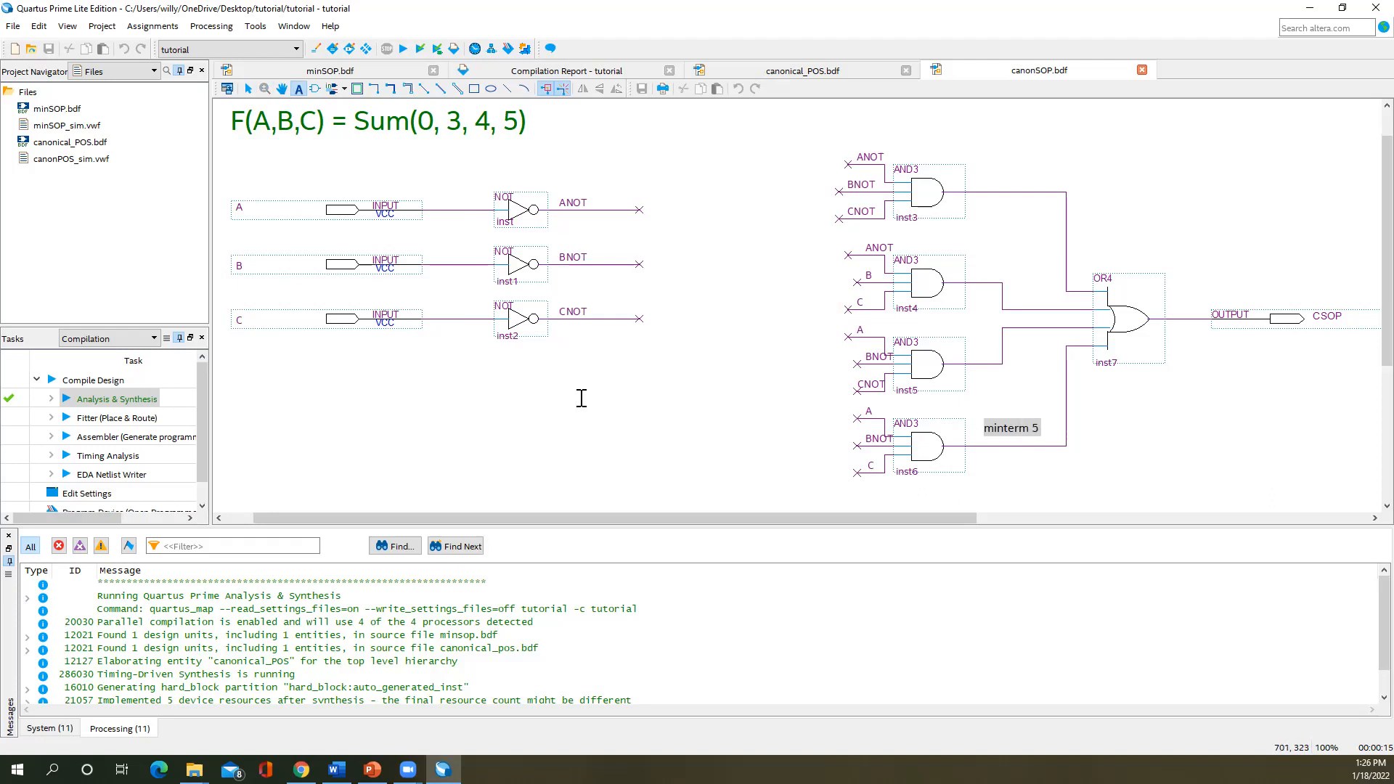
# - Move the "minterm 5" label slightly higher above the output wire of the lowest AND3 gate
pyautogui.click(247, 88)
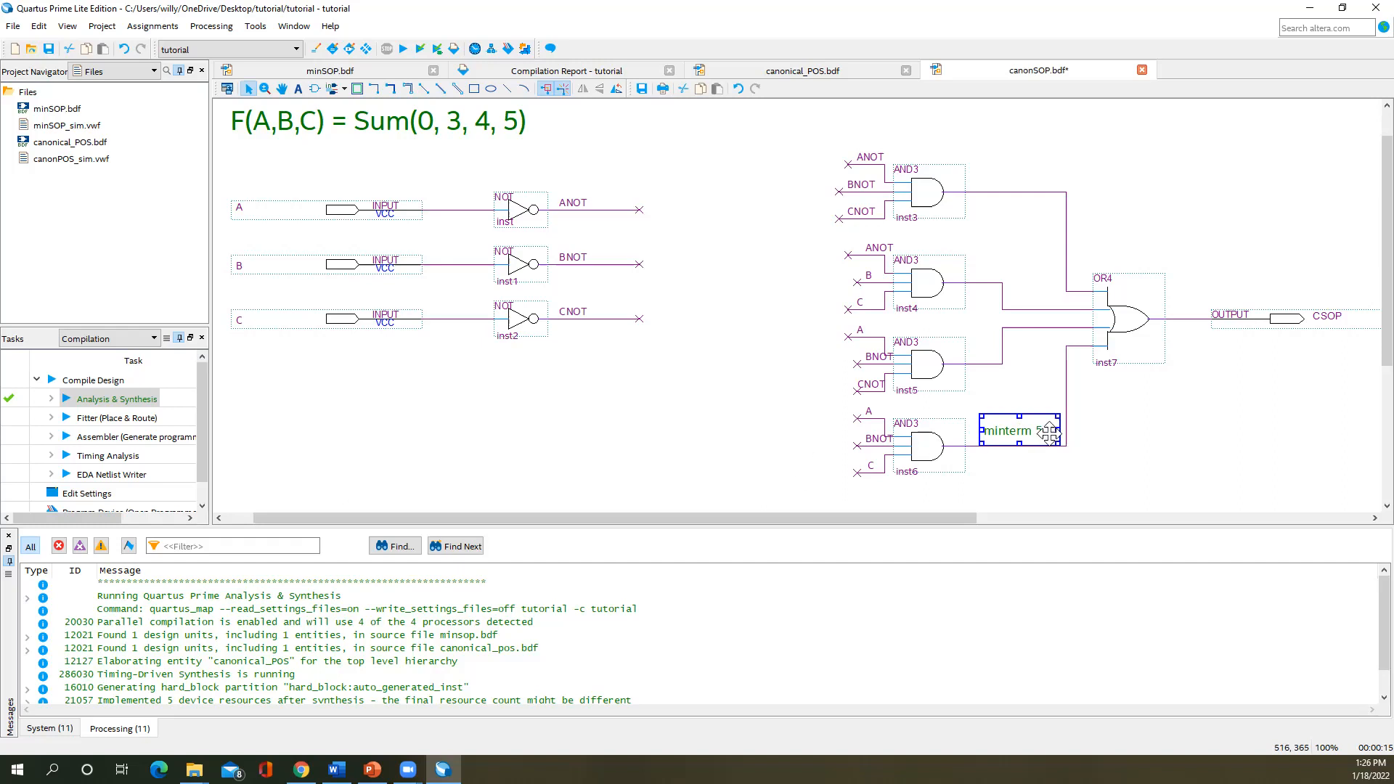
pyautogui.click(1039, 504)
pyautogui.moveTo(1019, 430); pyautogui.dragTo(1019, 421)
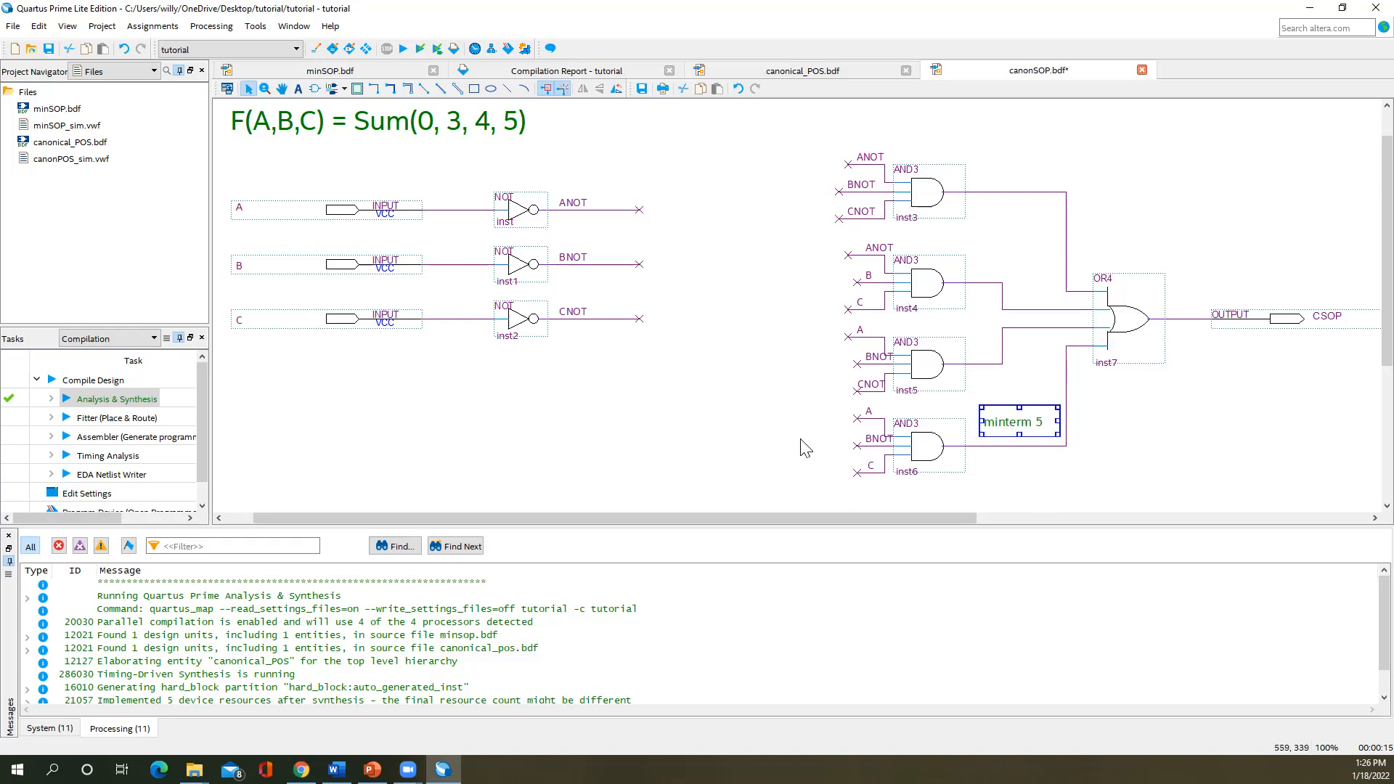
pyautogui.click(802, 479)
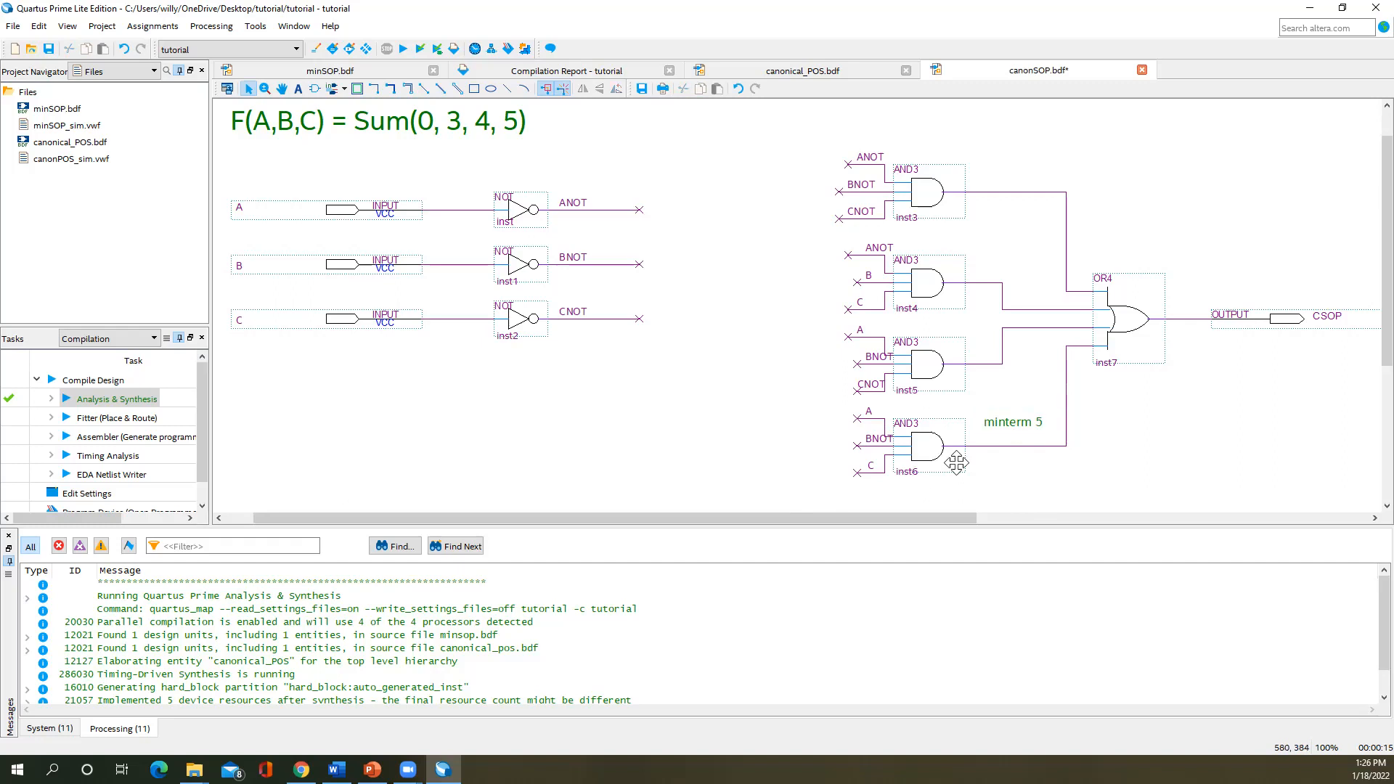
pyautogui.rightClick(1009, 446)
pyautogui.click(1054, 413)
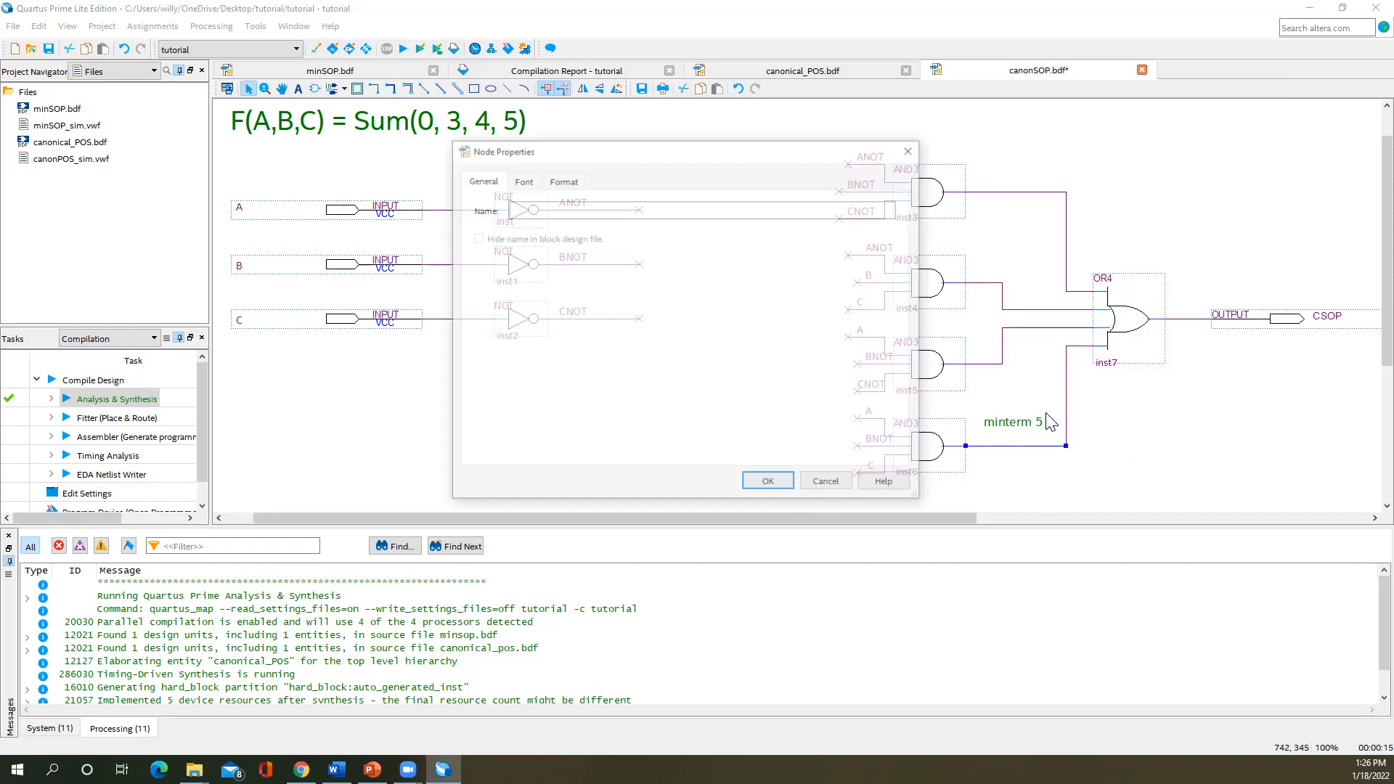
pyautogui.click(828, 484)
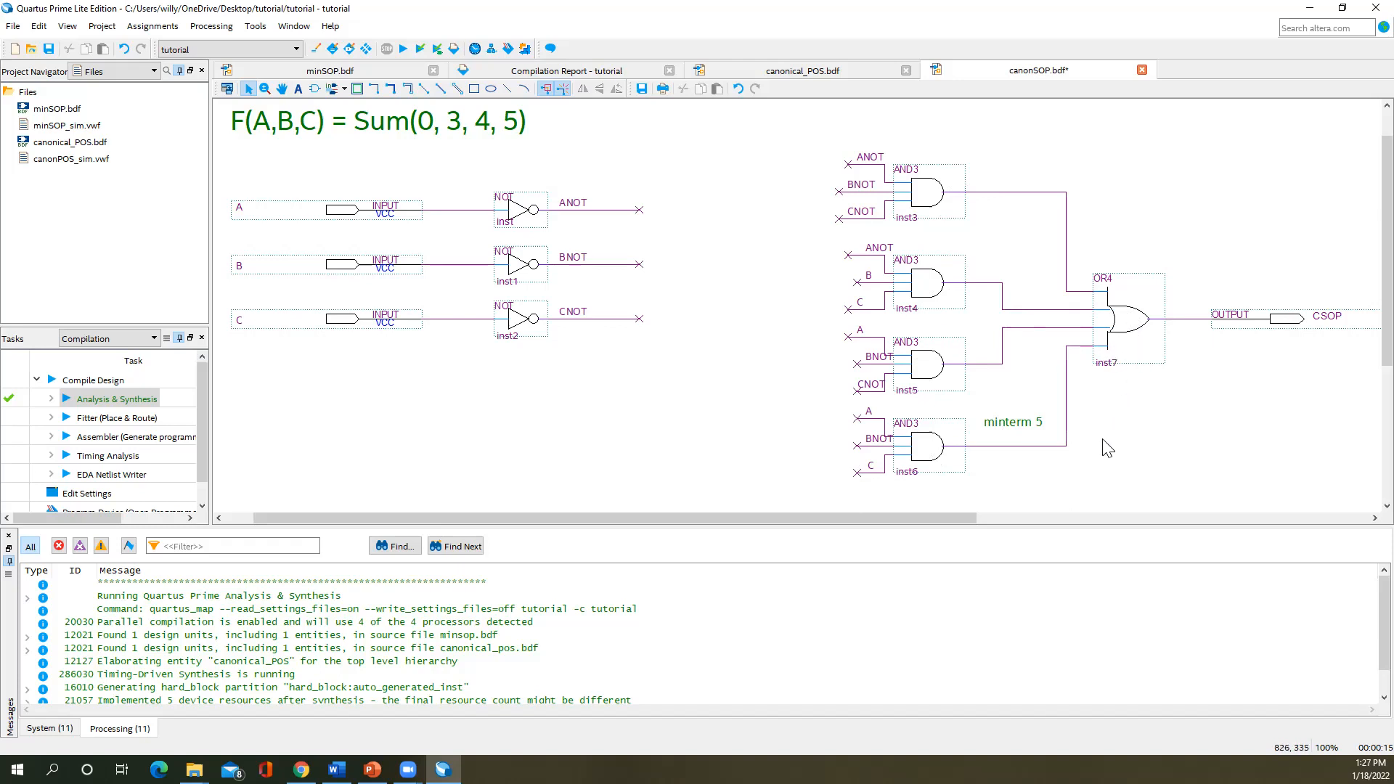
# - Add the canonSOP block diagram to the project's files and save it
pyautogui.moveTo(958, 517); pyautogui.dragTo(1085, 495)
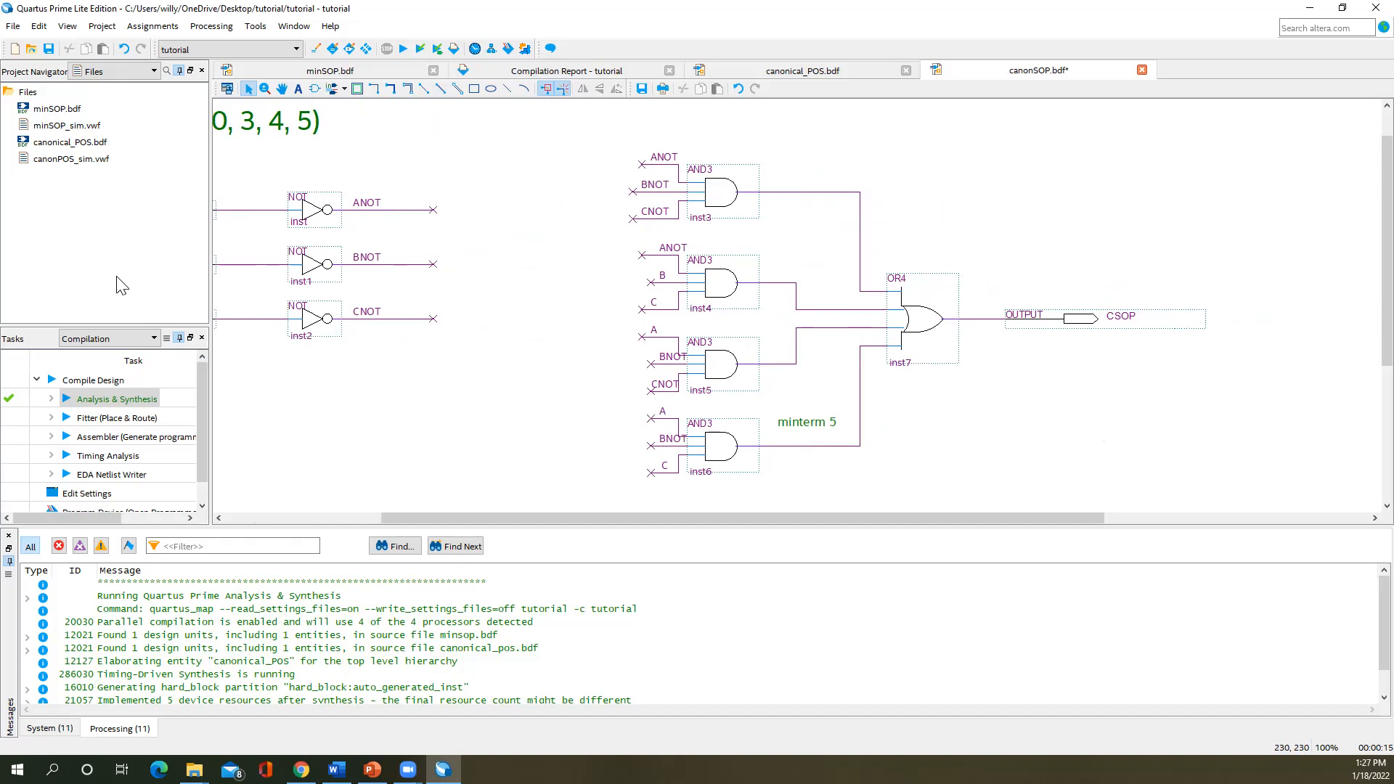
pyautogui.click(102, 26)
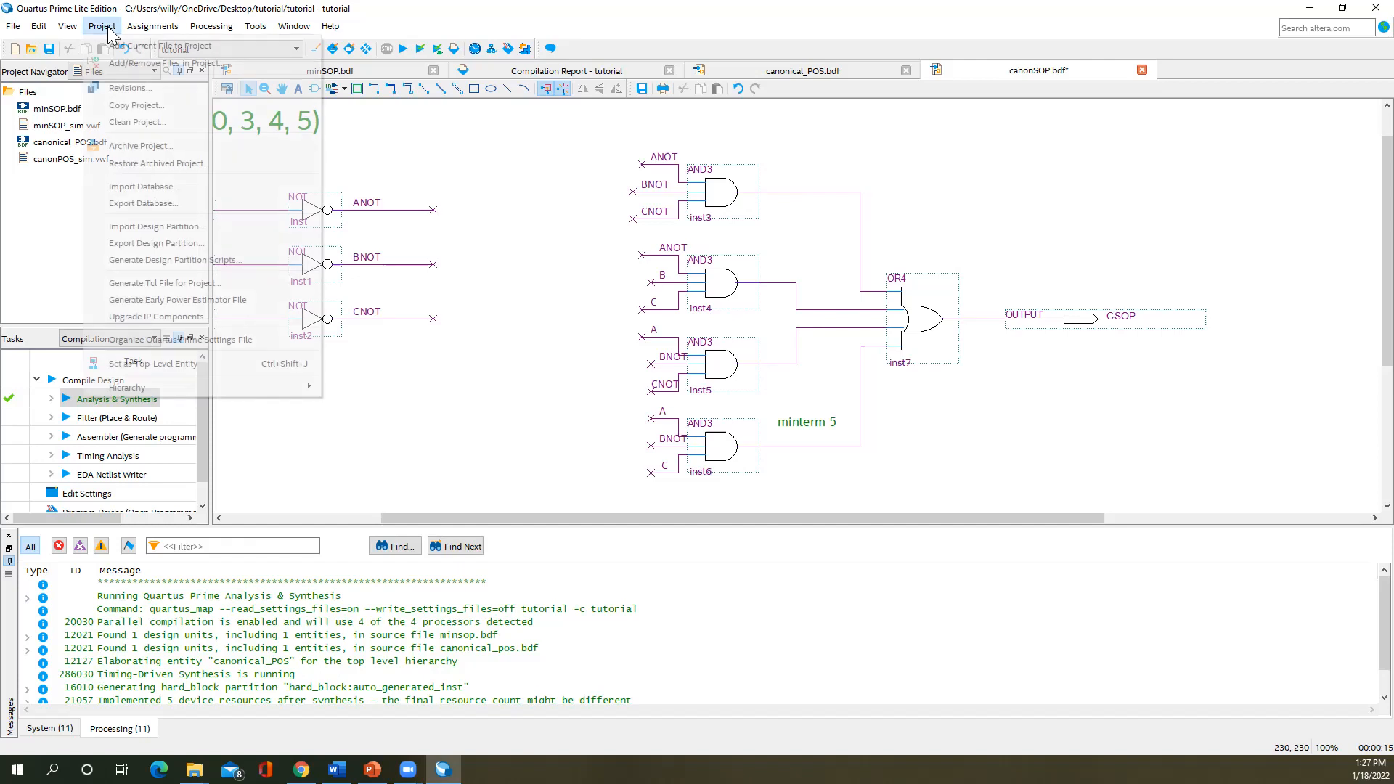
pyautogui.click(113, 42)
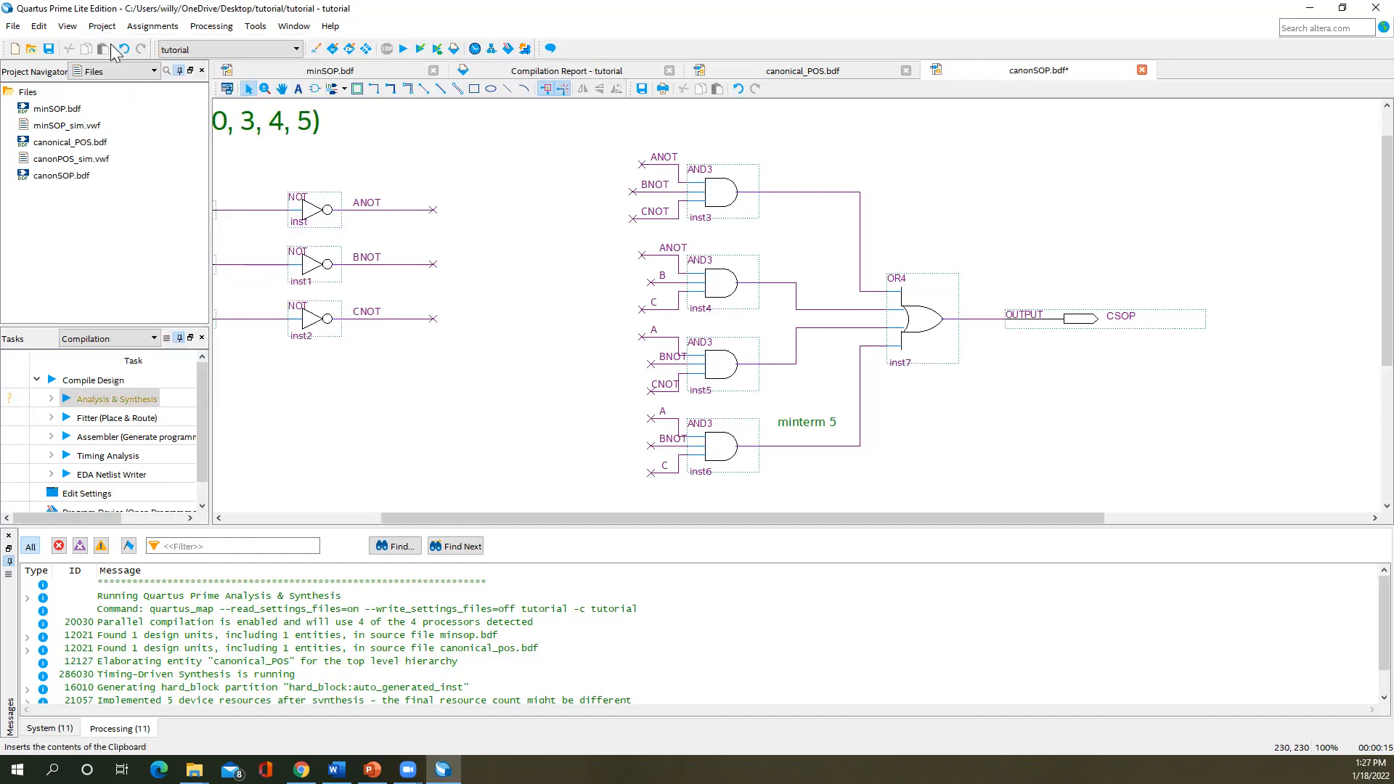
pyautogui.click(48, 48)
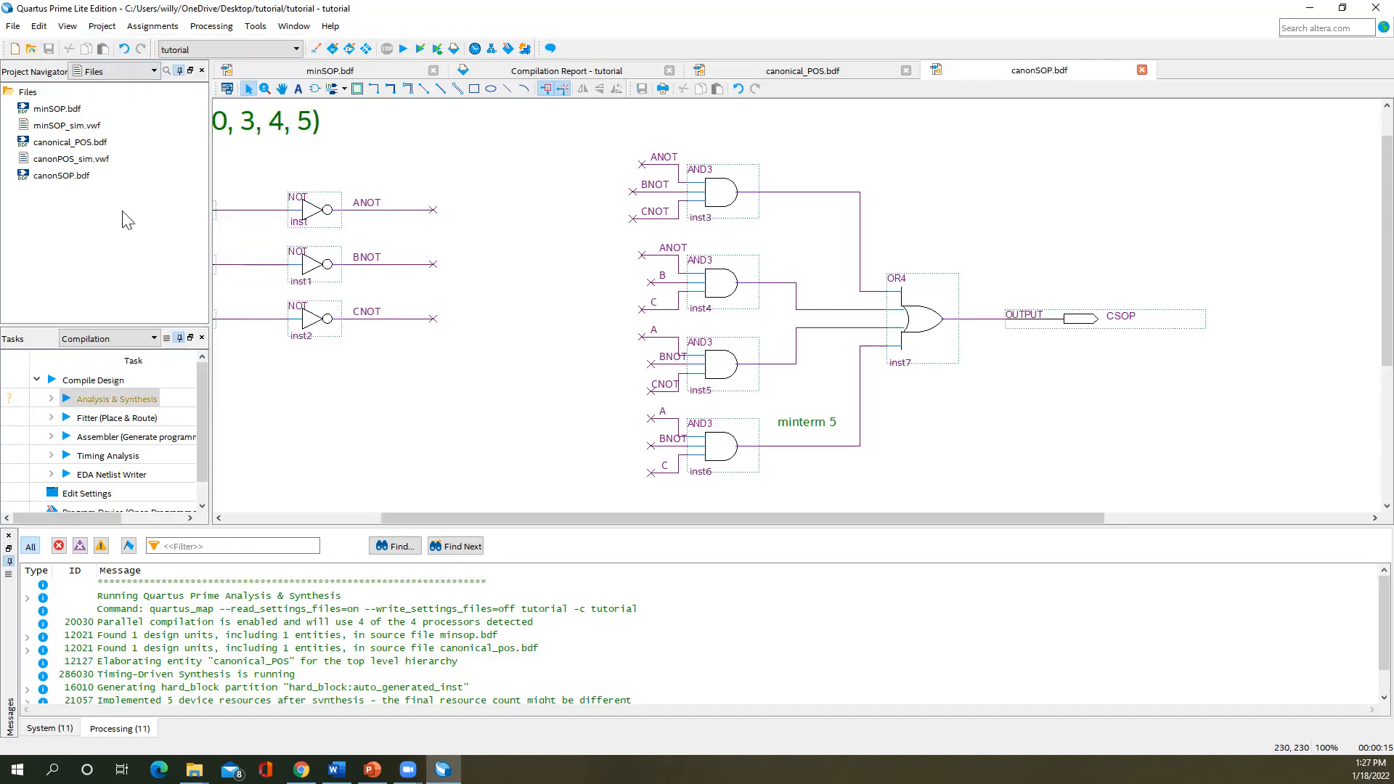
# - Create a symbol file named canonSOP.bsf from the canonSOP schematic in the tutorial folder
pyautogui.moveTo(476, 517); pyautogui.dragTo(359, 517)
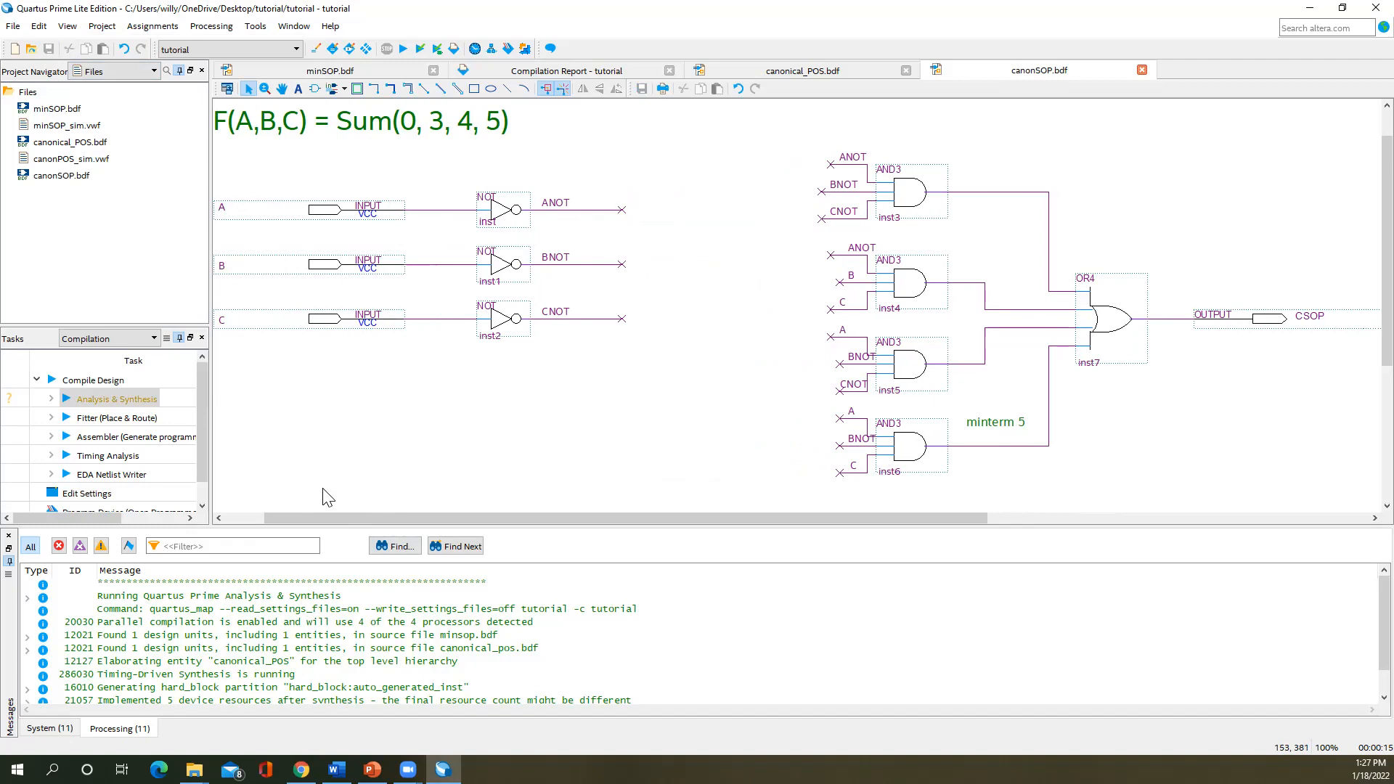
pyautogui.moveTo(410, 520); pyautogui.dragTo(323, 526)
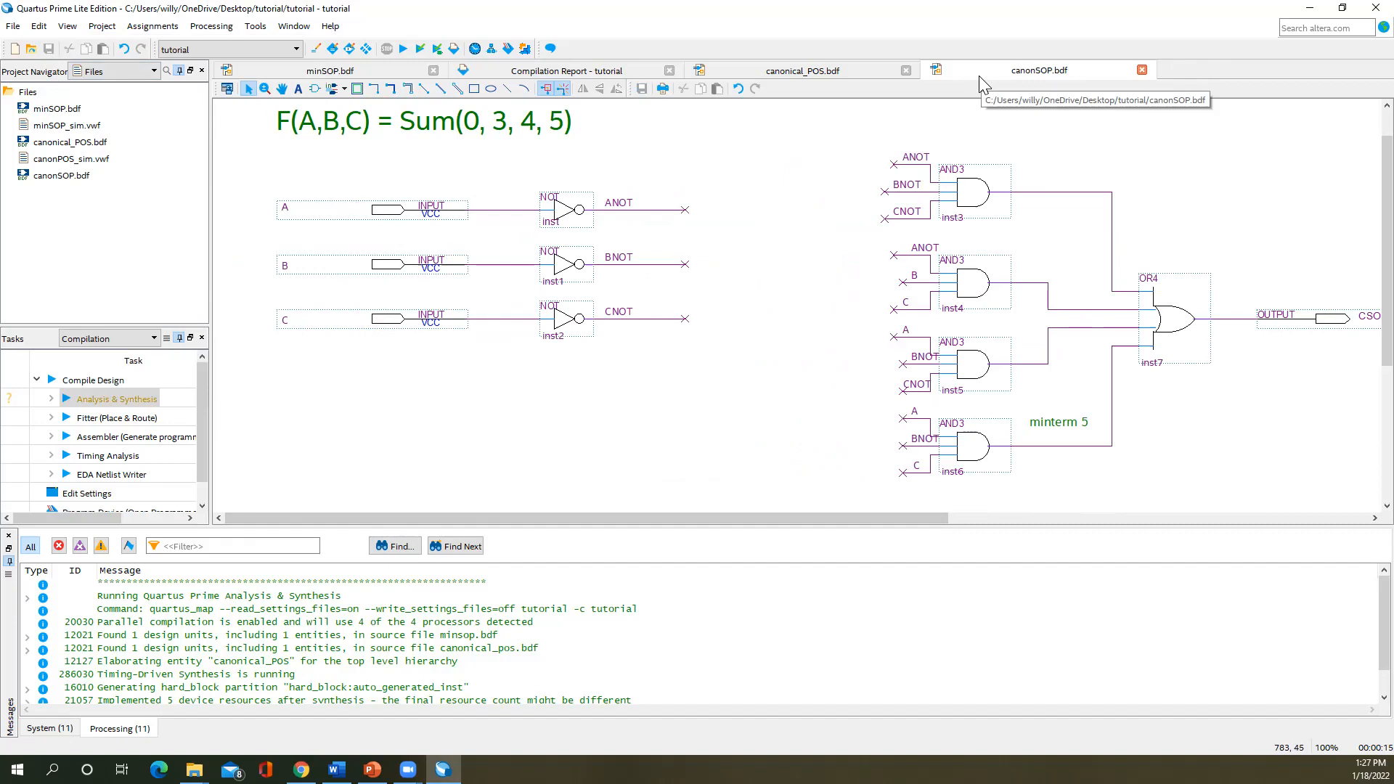
pyautogui.click(12, 26)
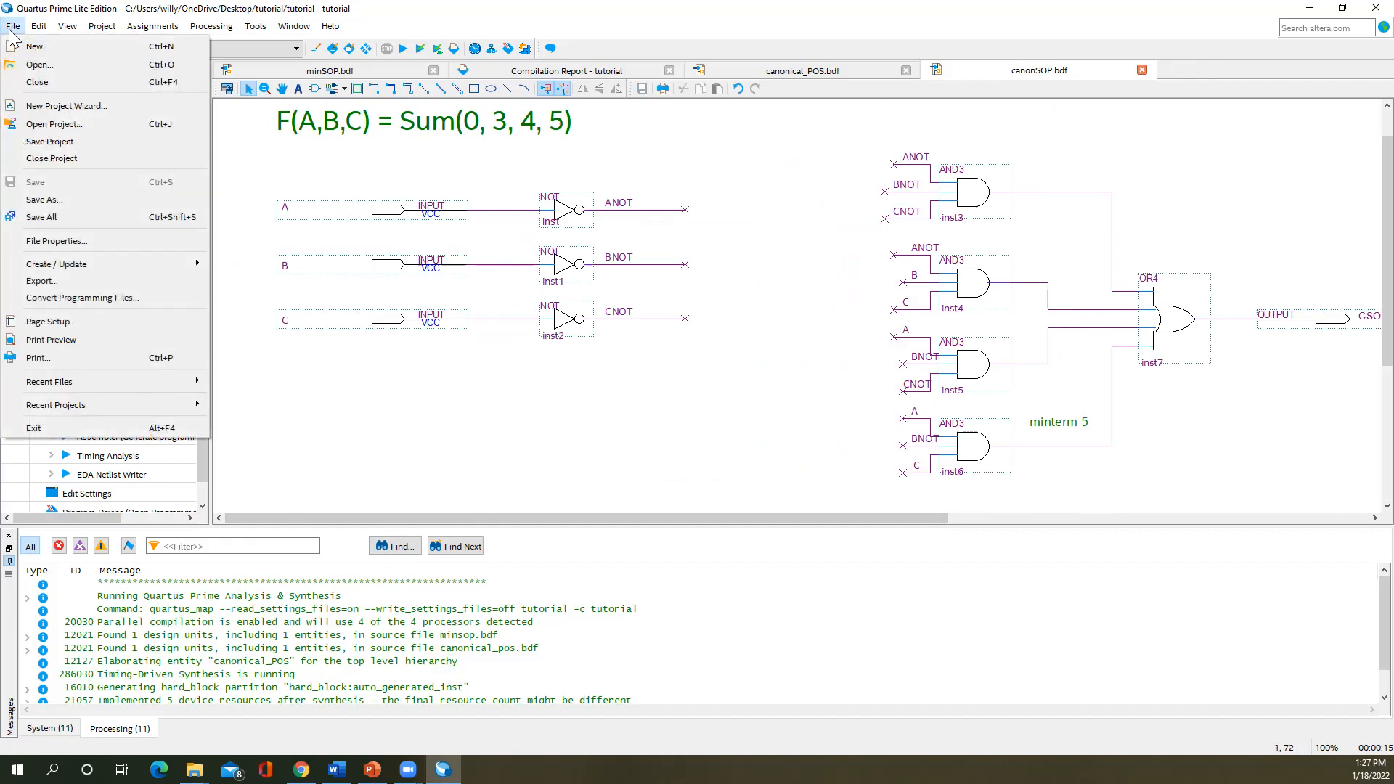
pyautogui.moveTo(83, 269)
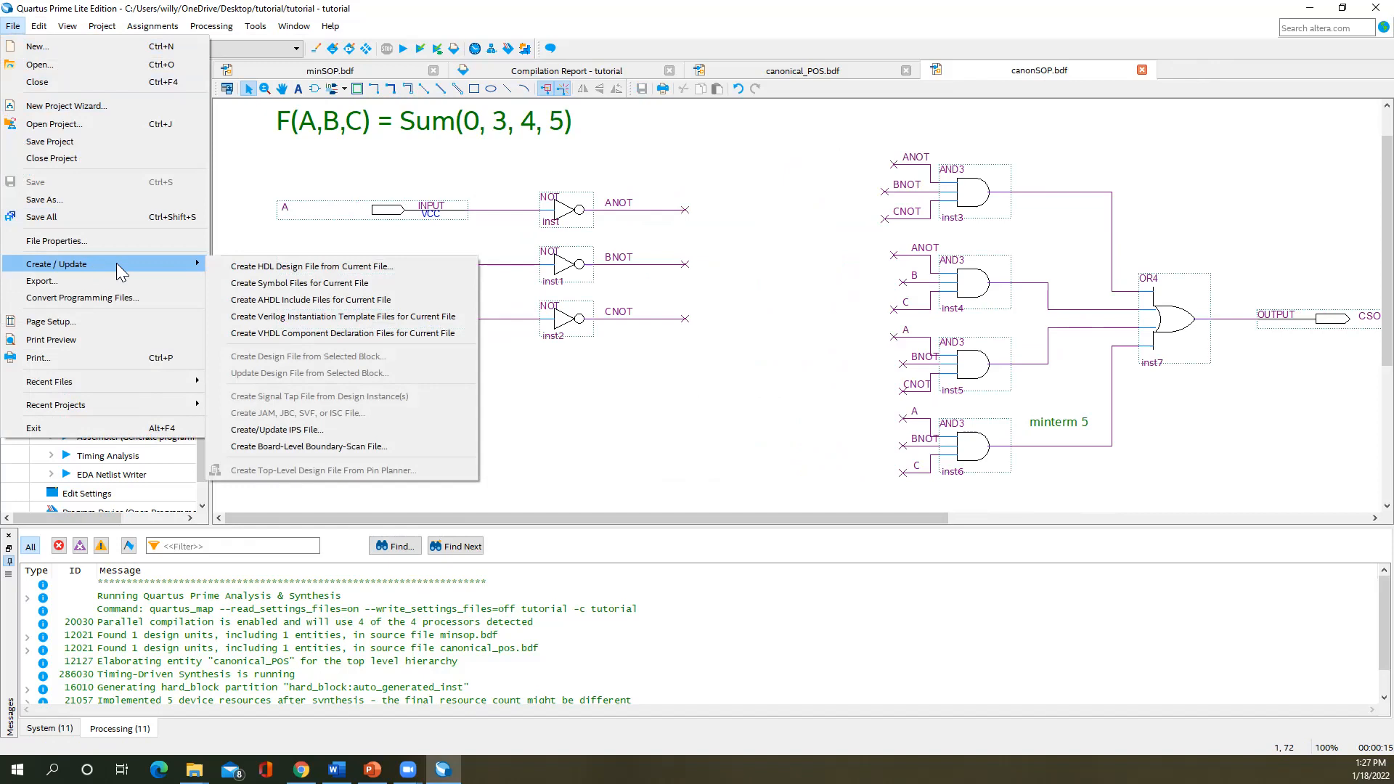
pyautogui.click(271, 285)
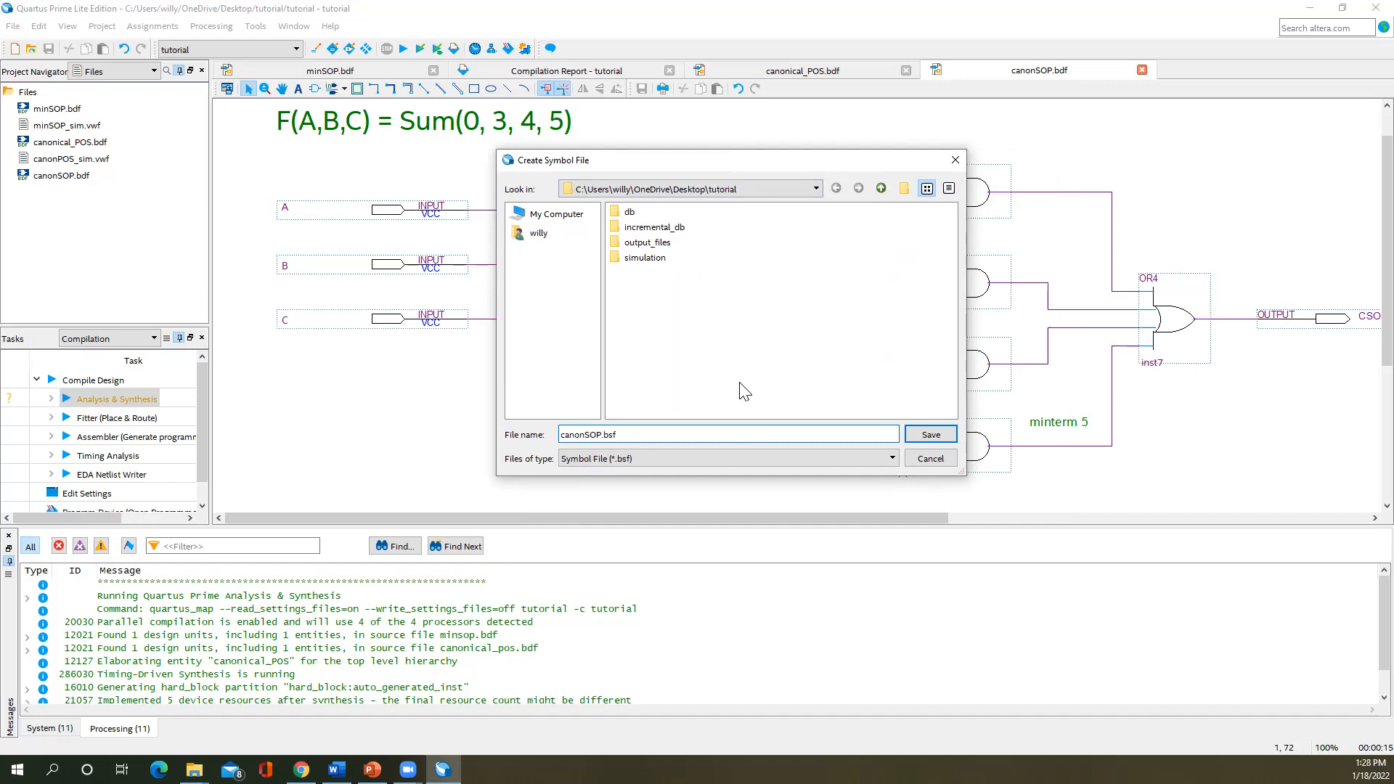
pyautogui.click(636, 435)
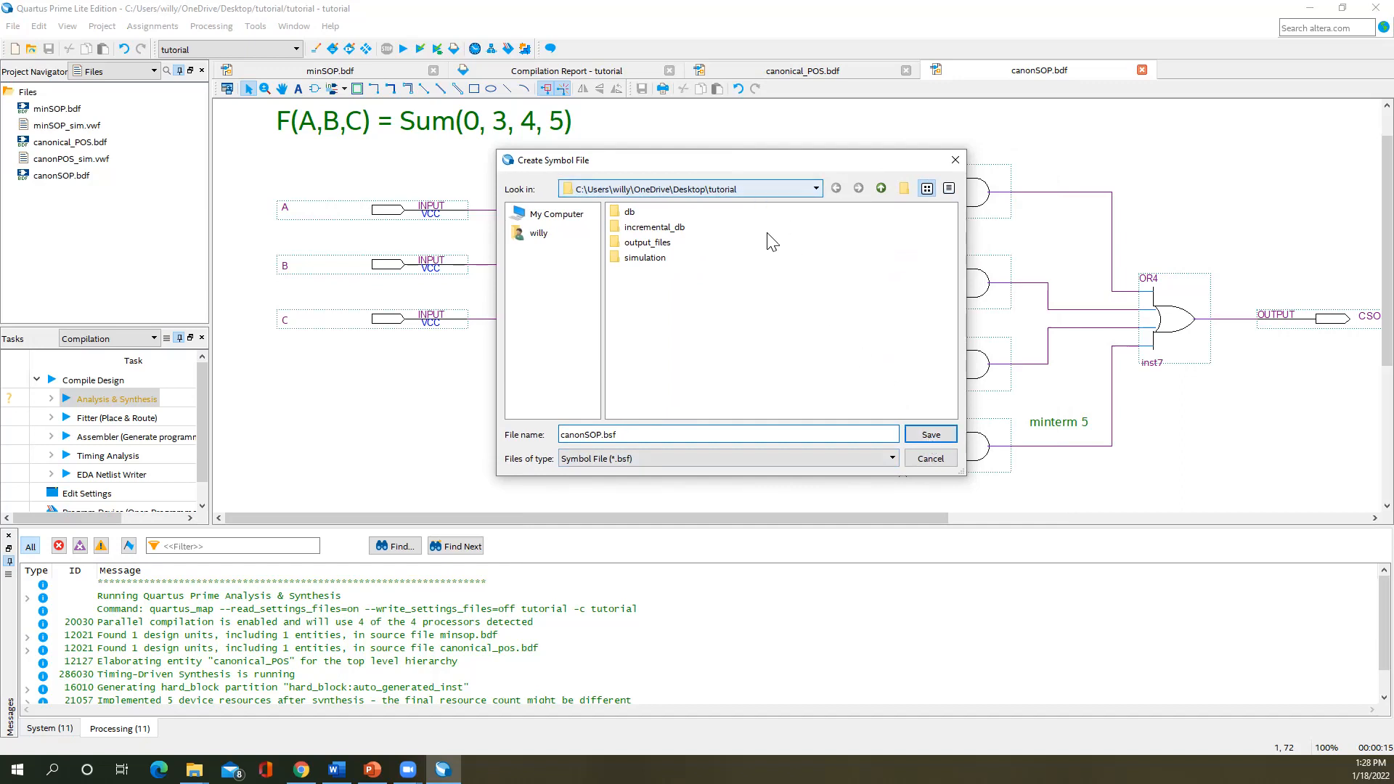
pyautogui.click(919, 436)
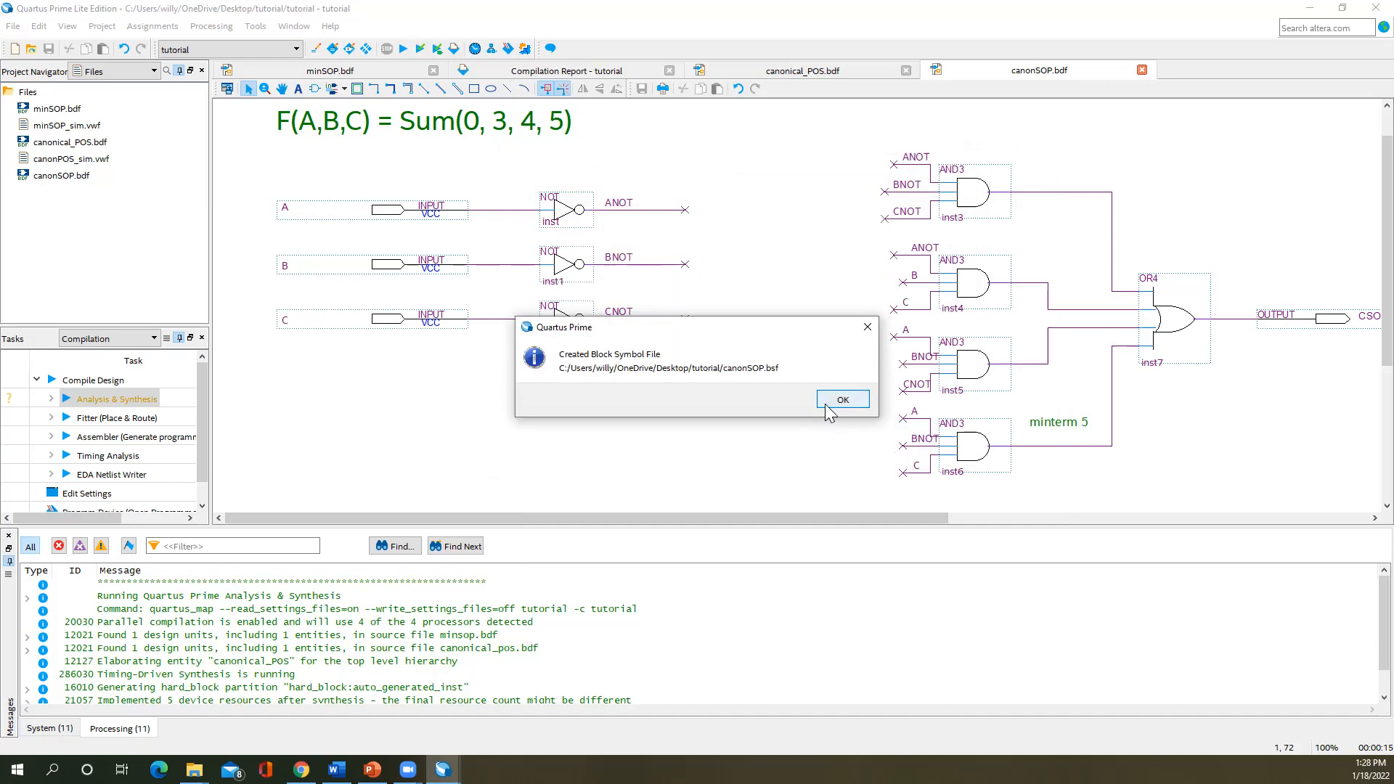
pyautogui.click(829, 400)
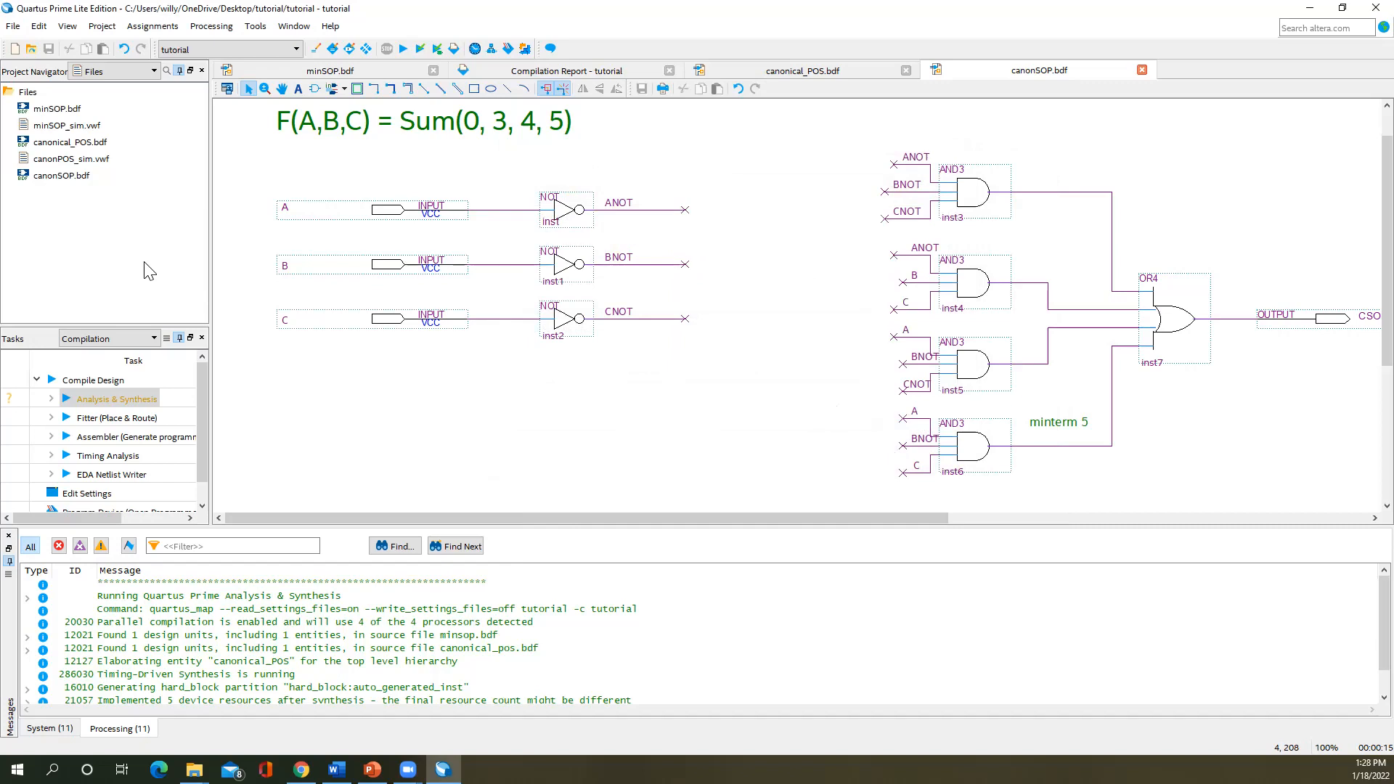
# - Create a new, empty Block Diagram/Schematic File
pyautogui.click(16, 50)
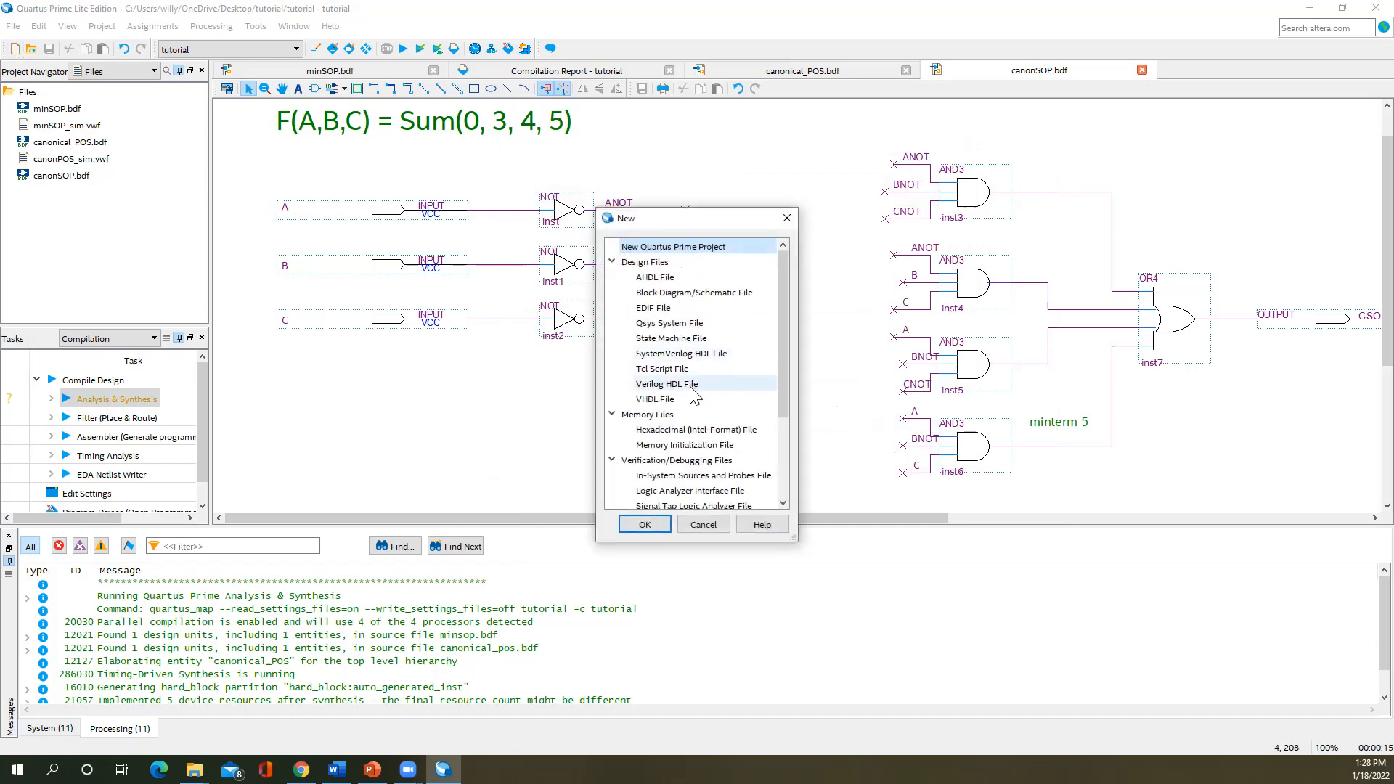
pyautogui.click(710, 294)
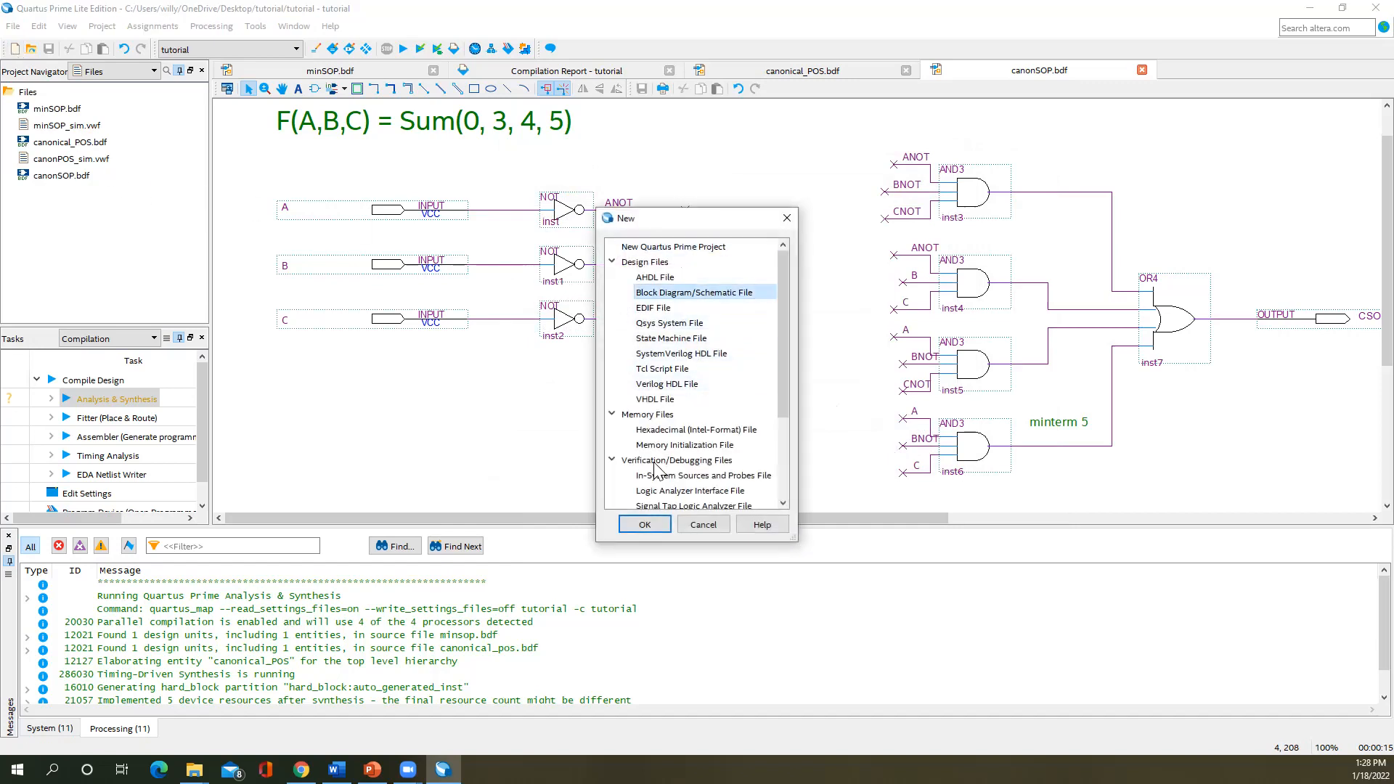
pyautogui.click(645, 524)
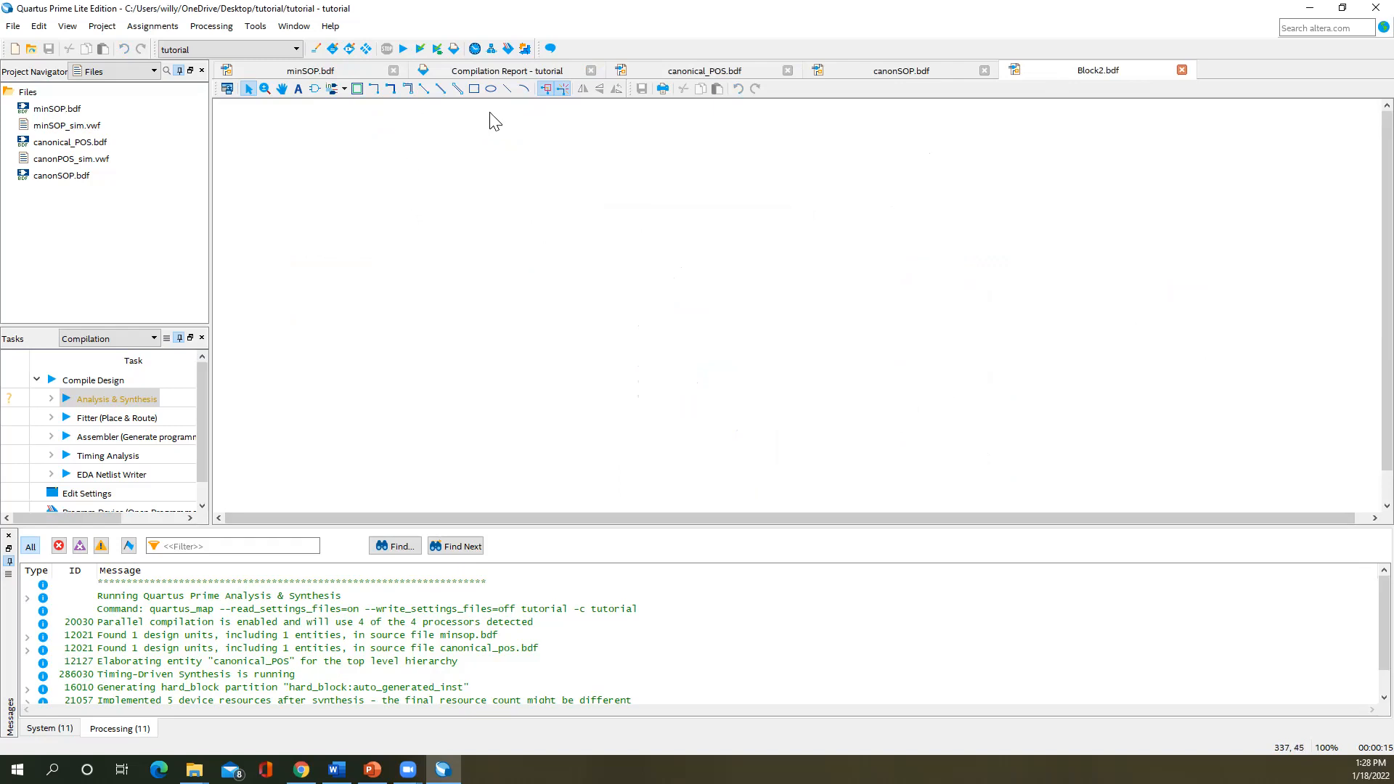
# - Copy input pins A, B and C with their wires from minSOP.bdf into the new block diagram and shift them left
pyautogui.click(338, 82)
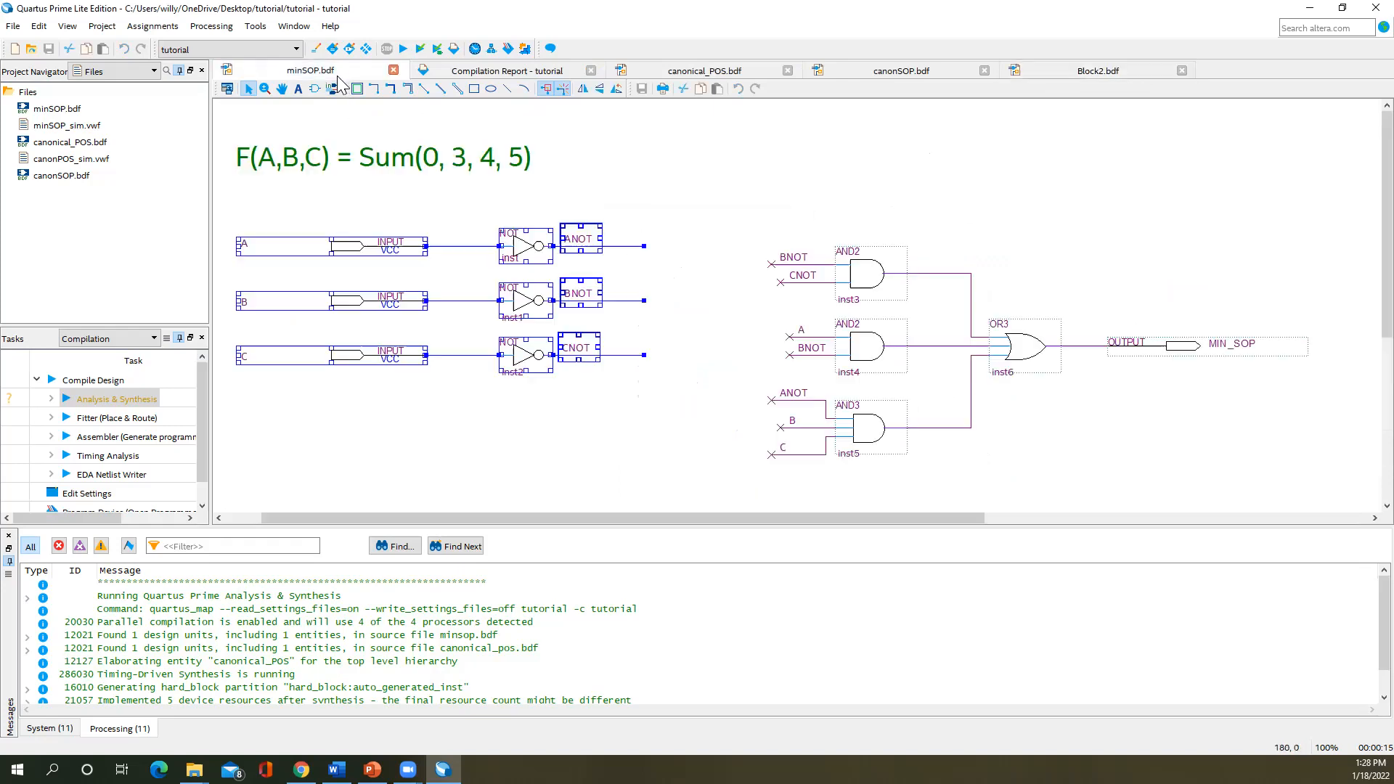
pyautogui.moveTo(219, 202); pyautogui.dragTo(479, 423)
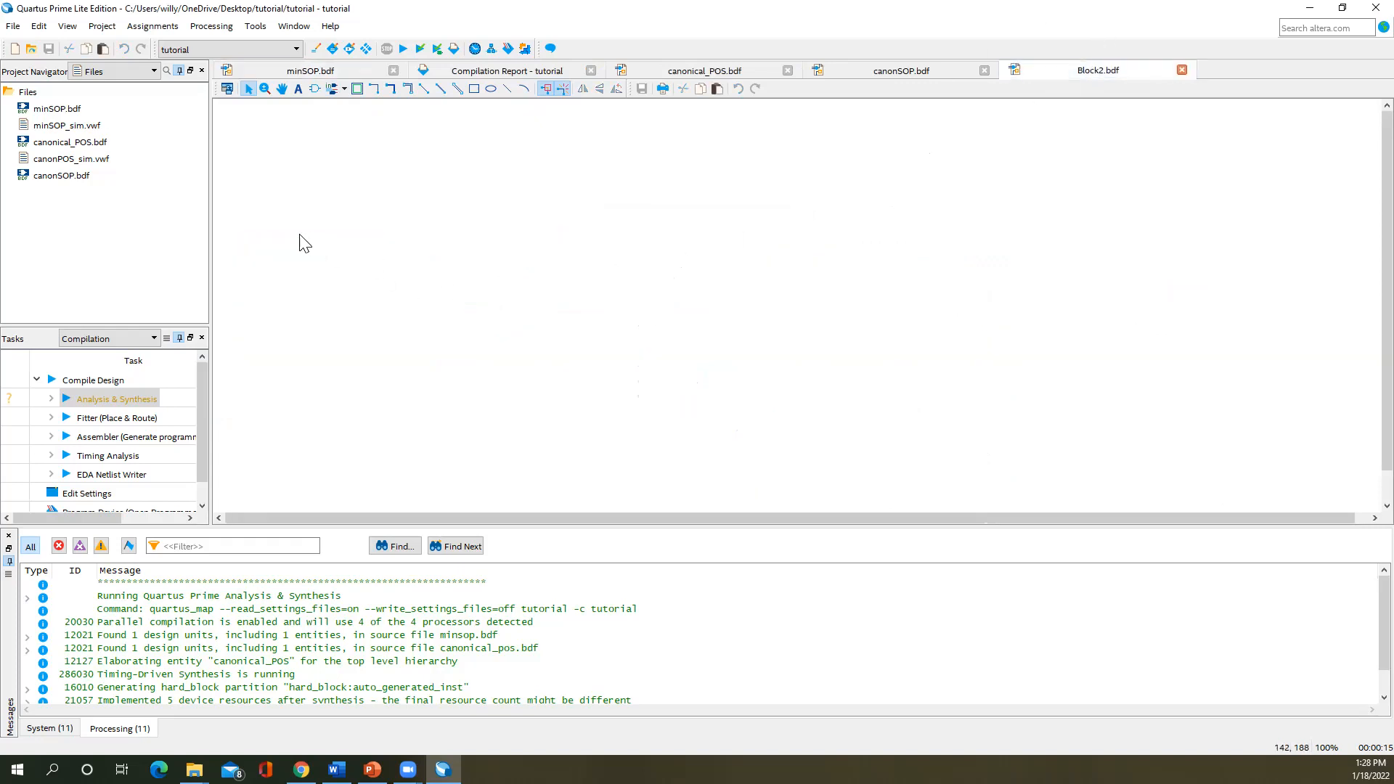
pyautogui.hotkey('ctrl', 'v')
pyautogui.moveTo(498, 280); pyautogui.dragTo(410, 279)
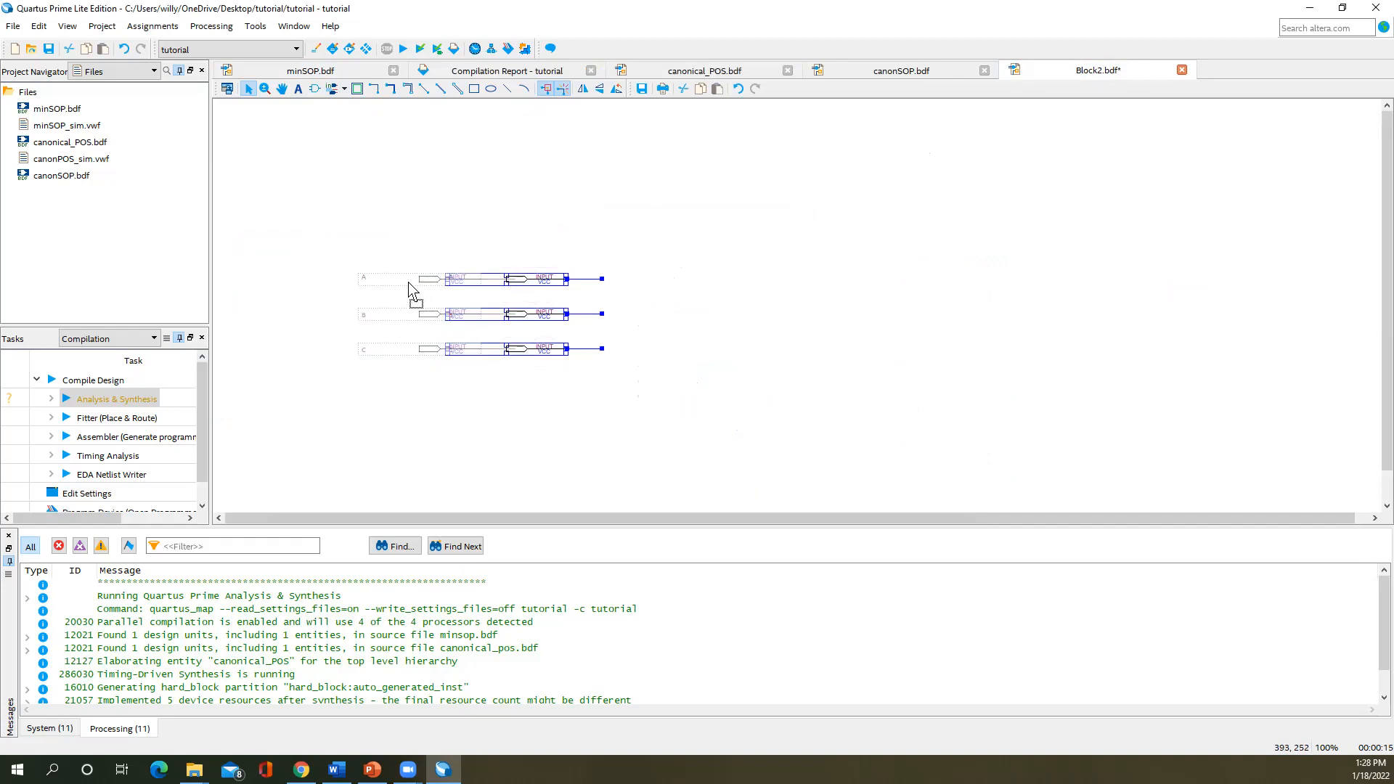
pyautogui.click(529, 242)
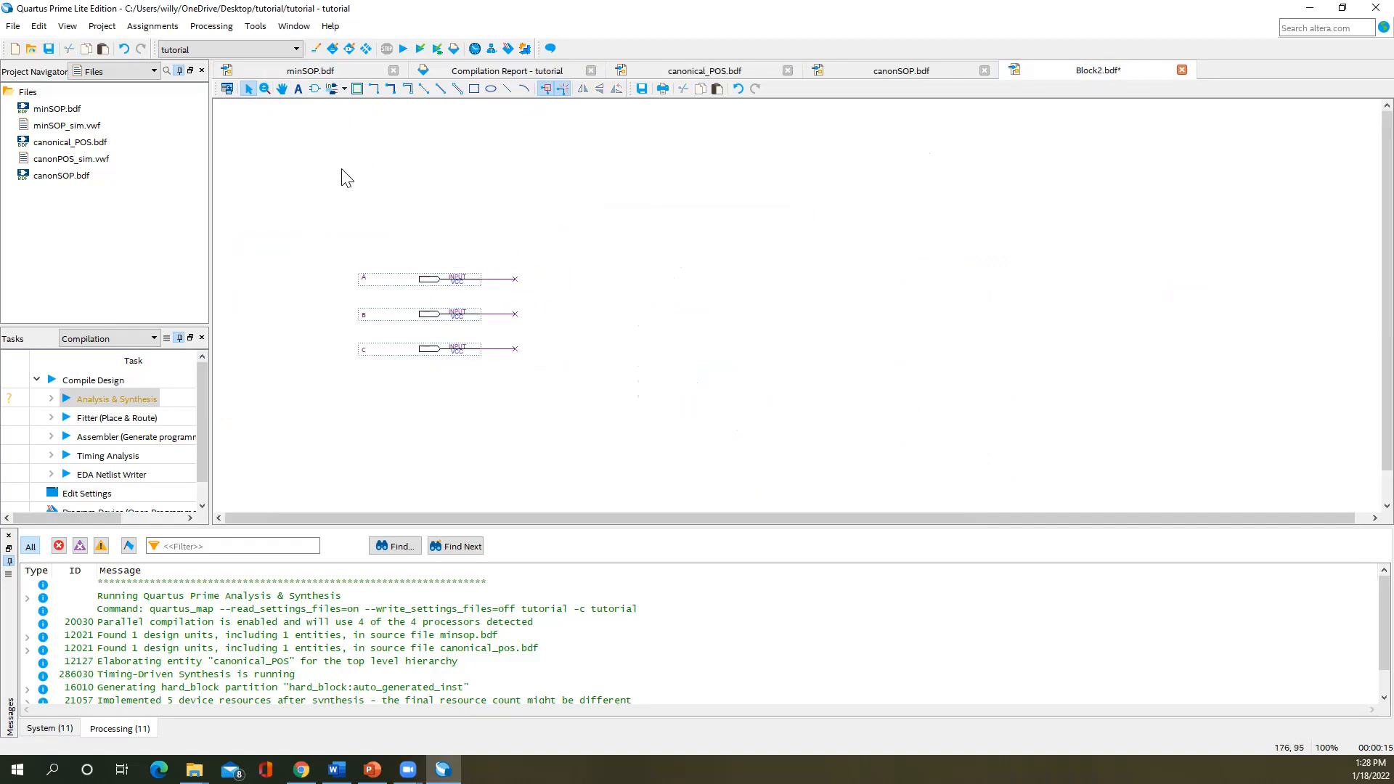
# - Insert the project's canonSOP symbol into the new block diagram, to the right of the three input pins
pyautogui.click(265, 89)
pyautogui.click(302, 193)
pyautogui.click(302, 182)
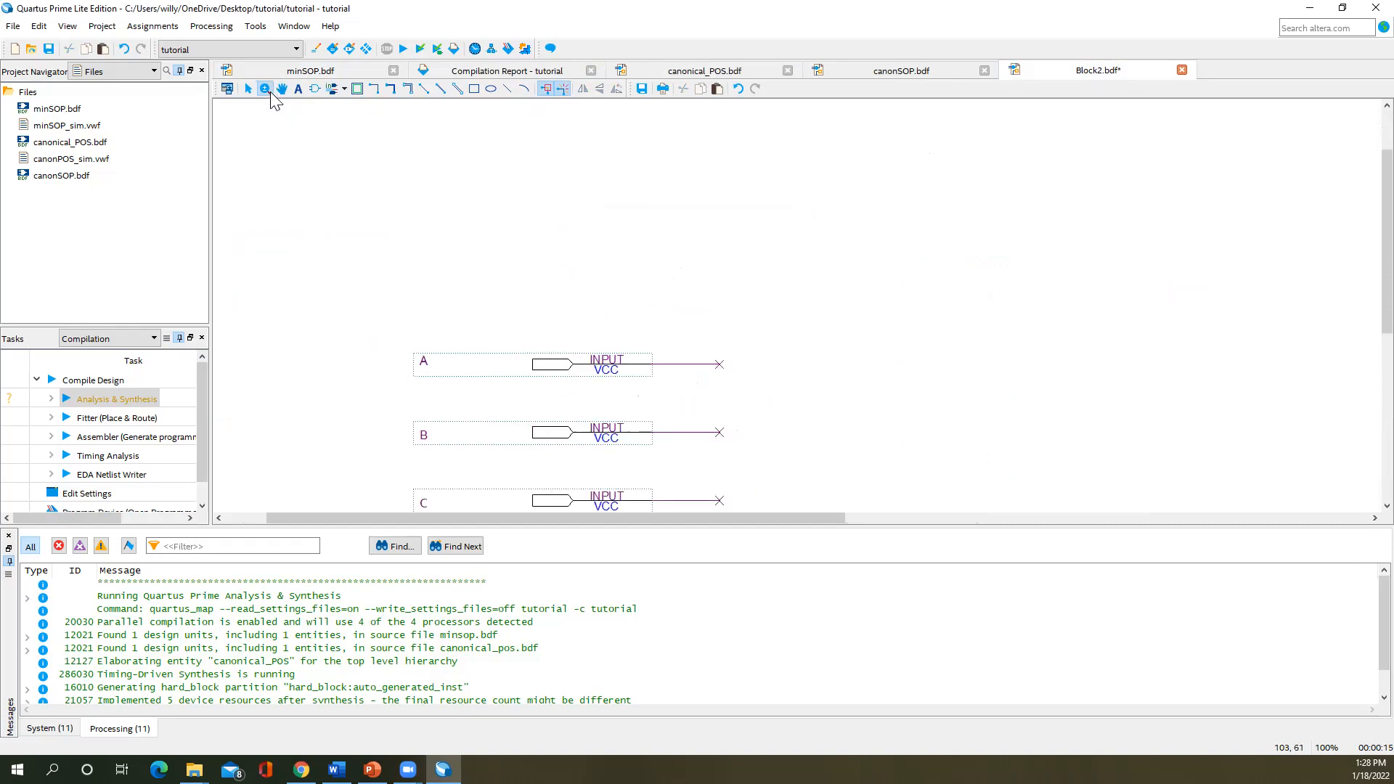
pyautogui.scroll(-3, 327, 171)
pyautogui.click(247, 89)
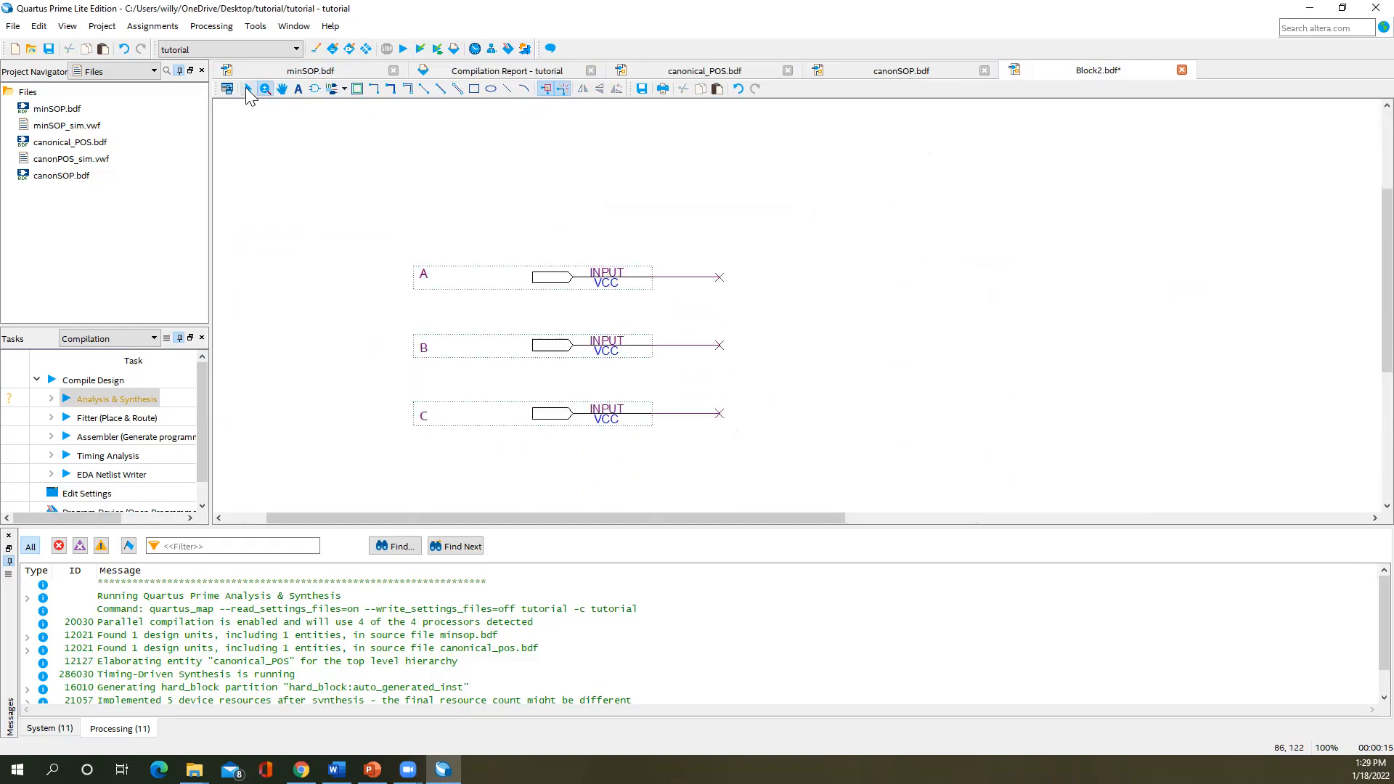
pyautogui.rightClick(887, 236)
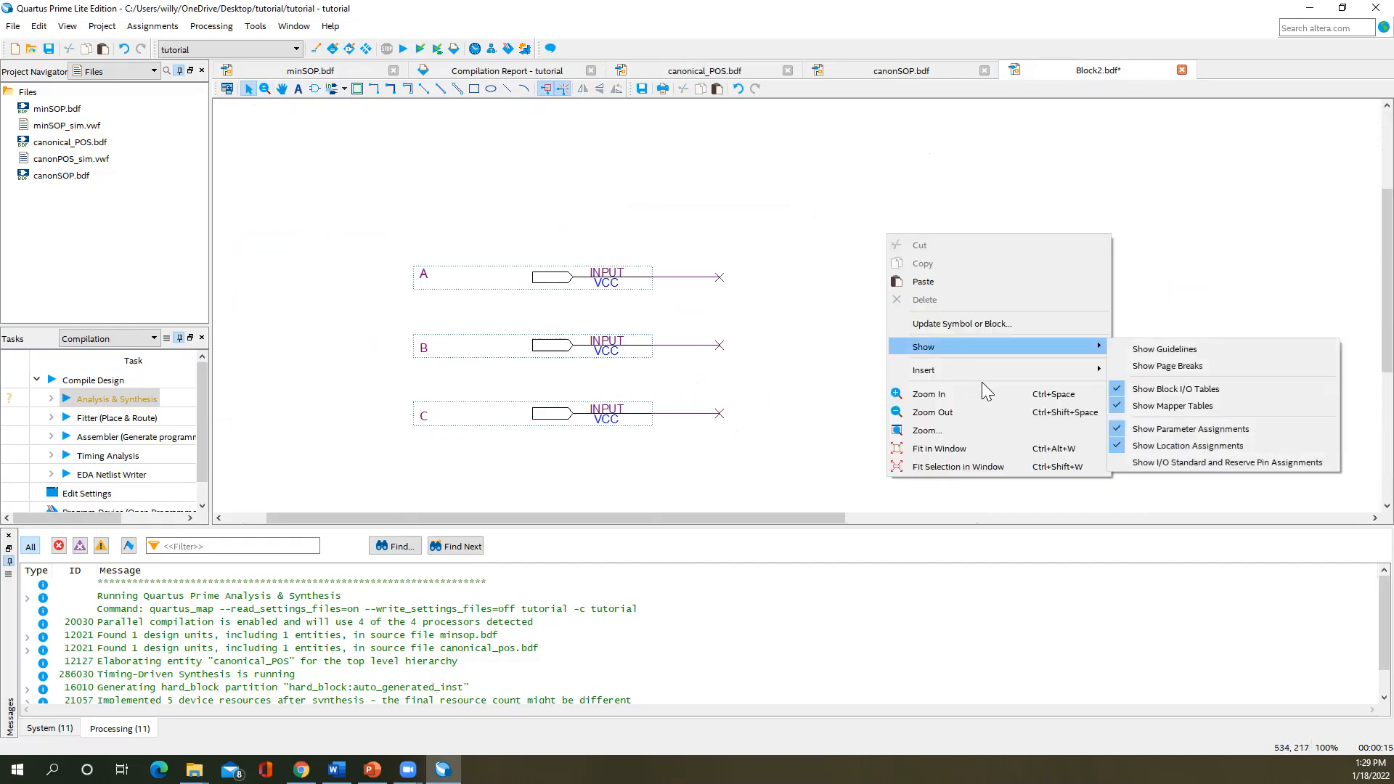
pyautogui.click(1067, 379)
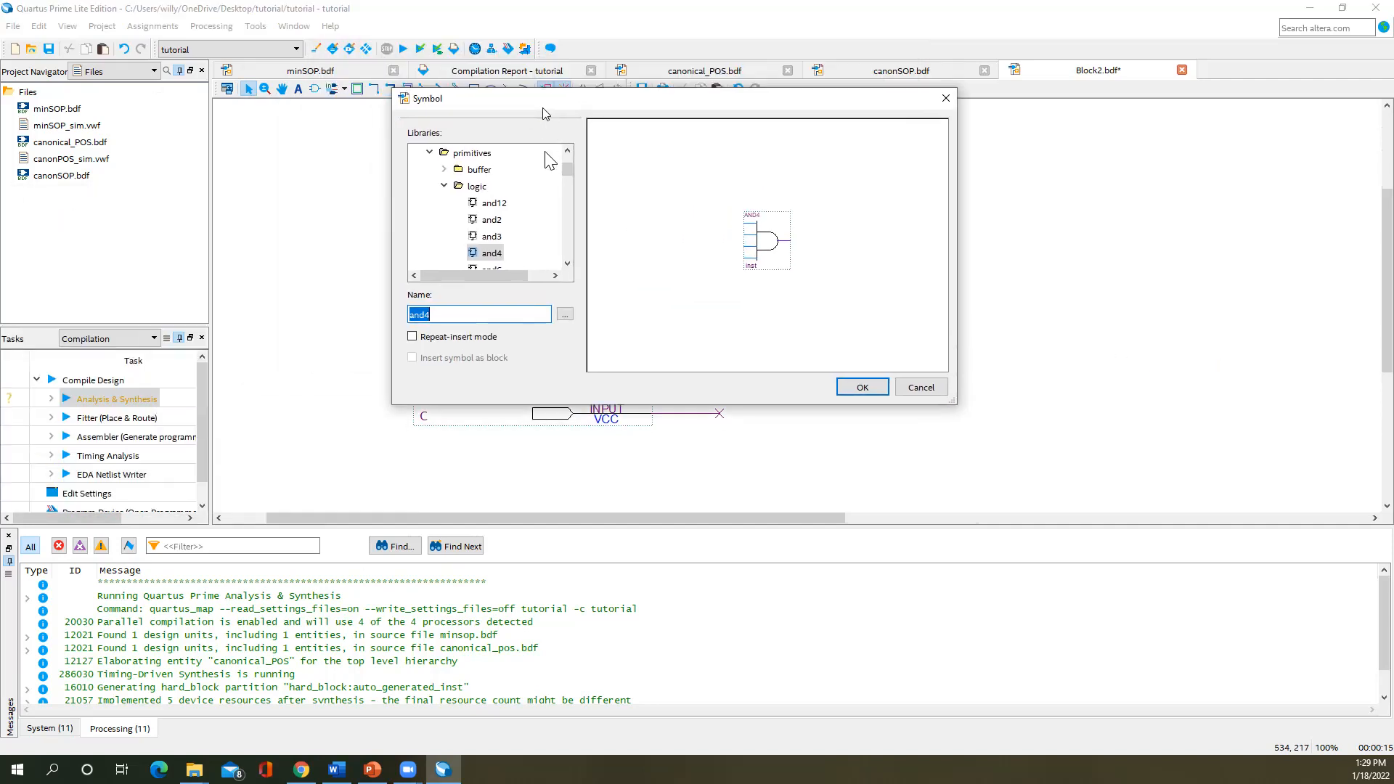
pyautogui.click(431, 199)
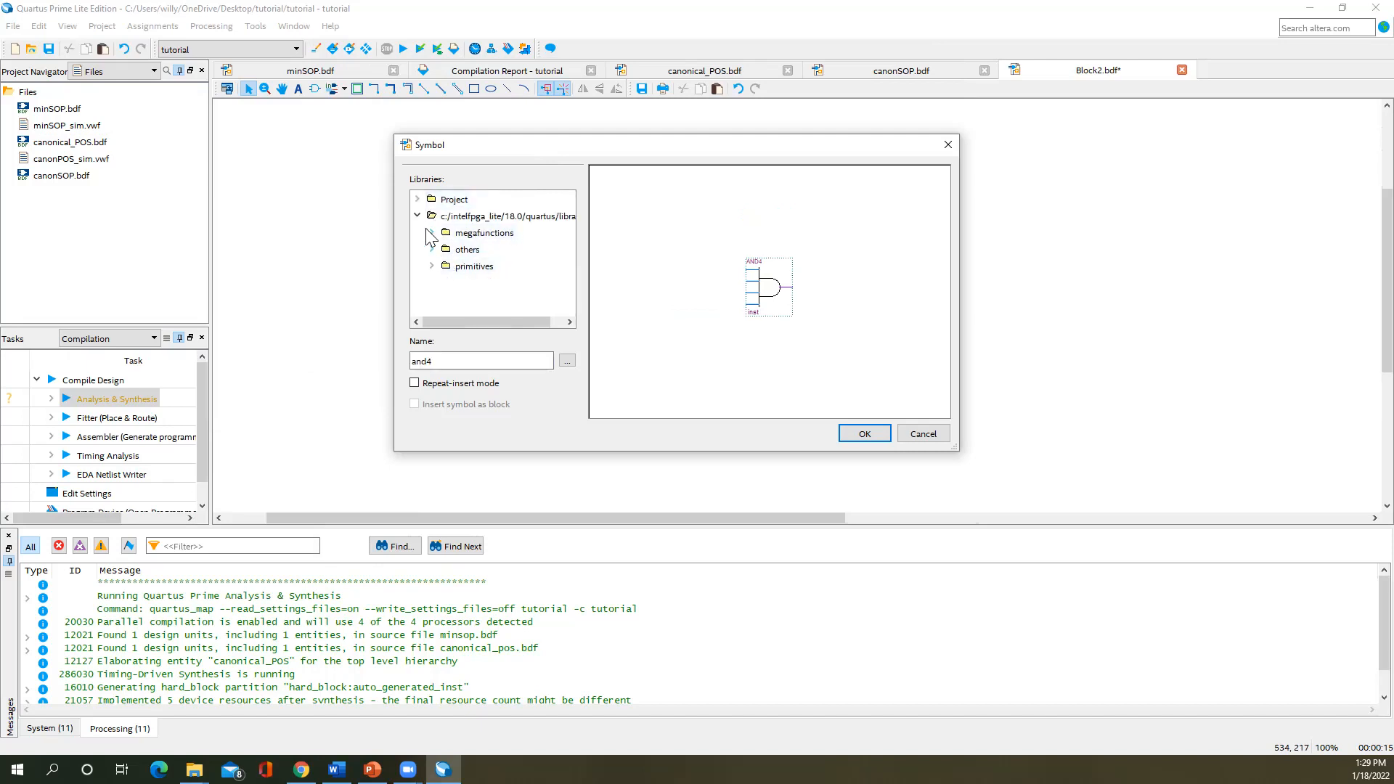
pyautogui.click(417, 199)
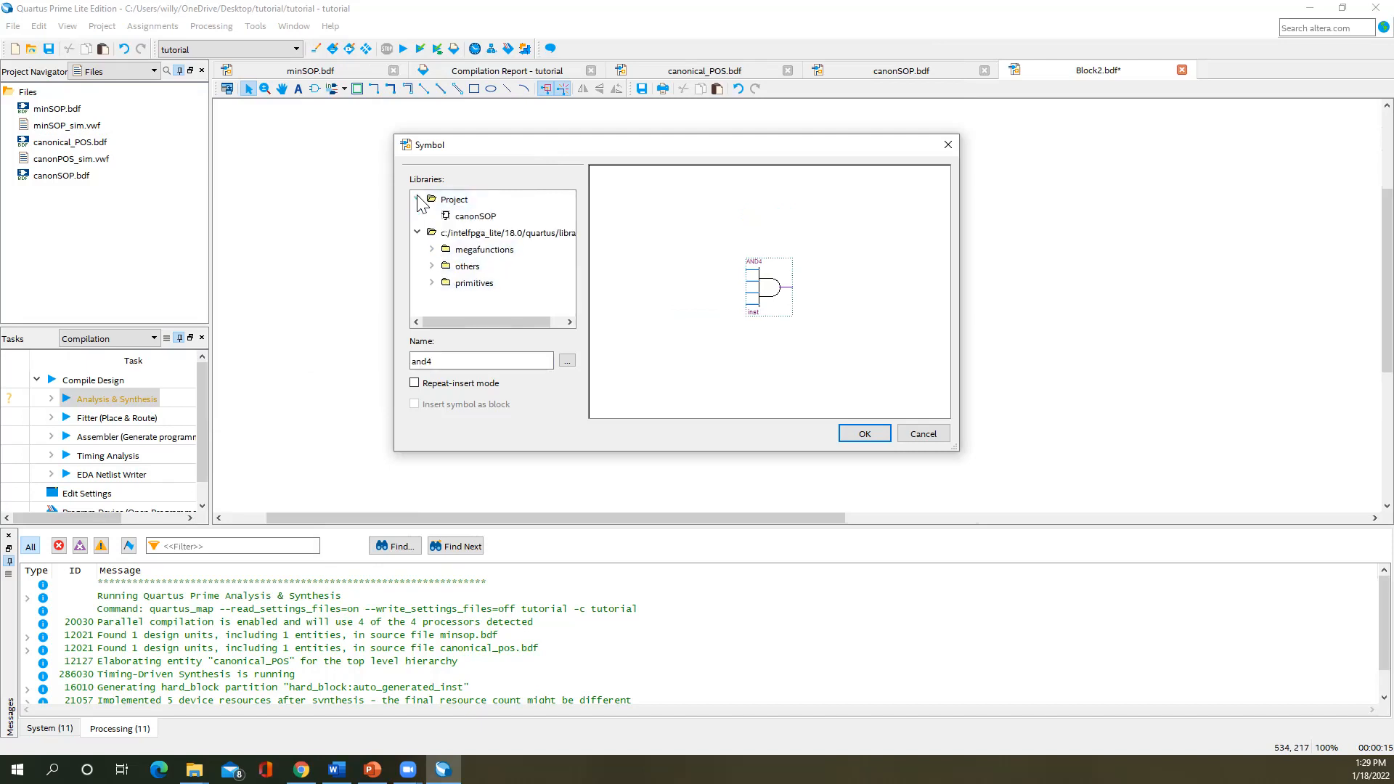
pyautogui.click(456, 201)
pyautogui.click(463, 217)
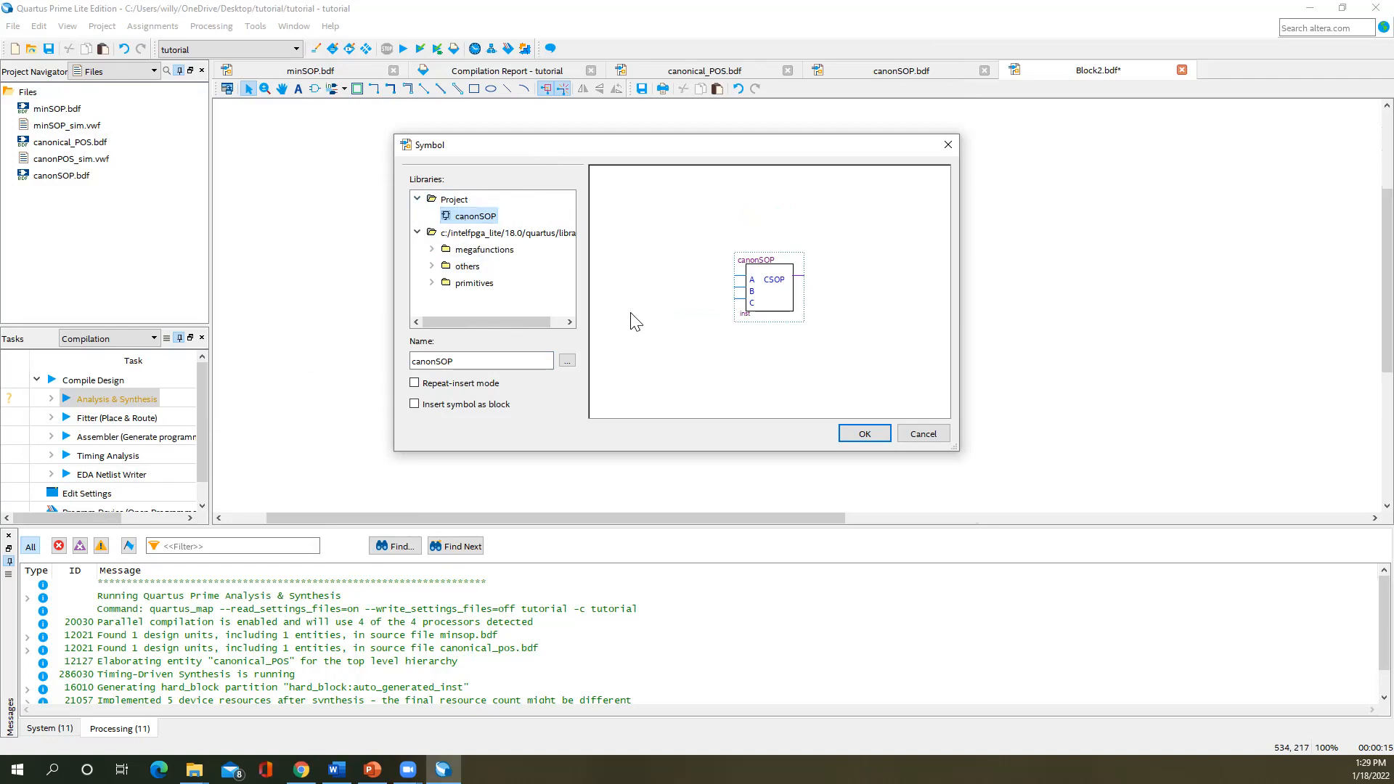
pyautogui.click(864, 434)
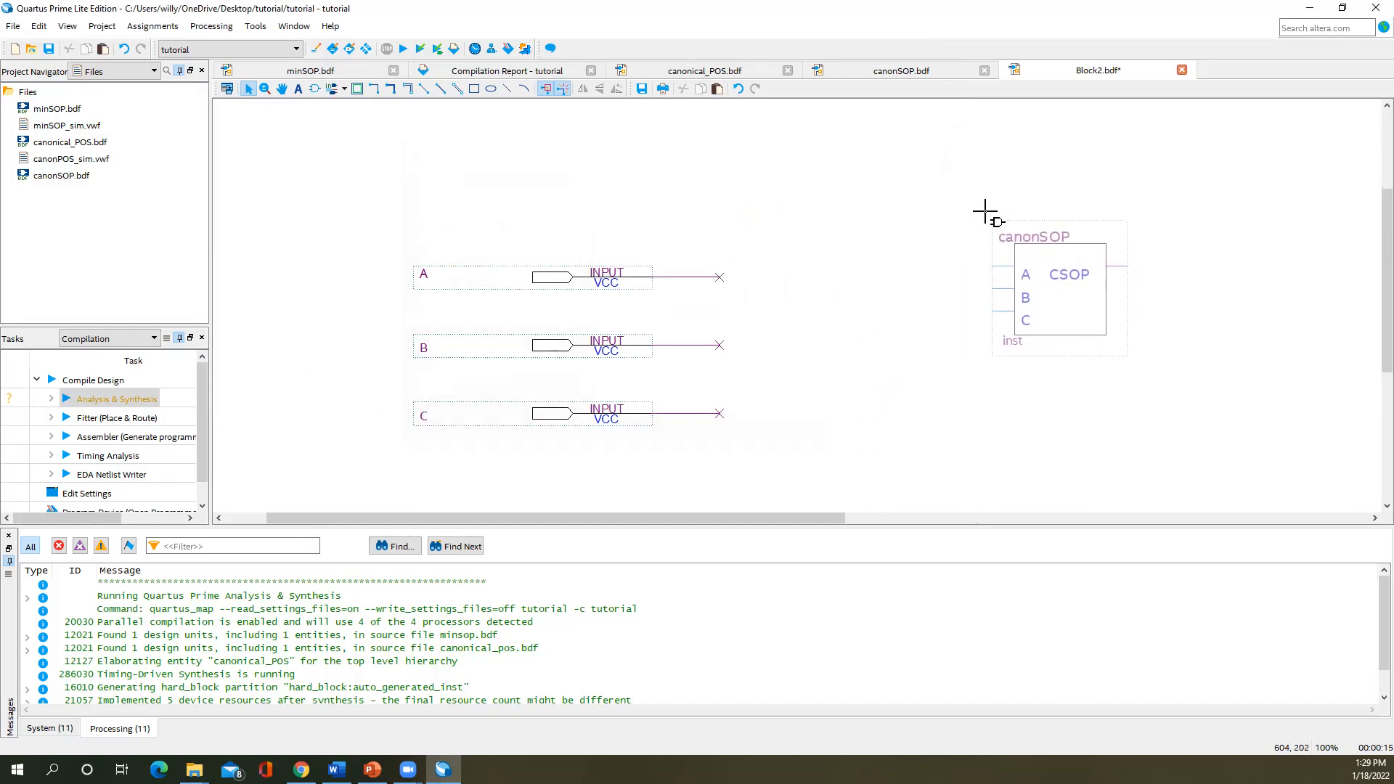
pyautogui.click(985, 212)
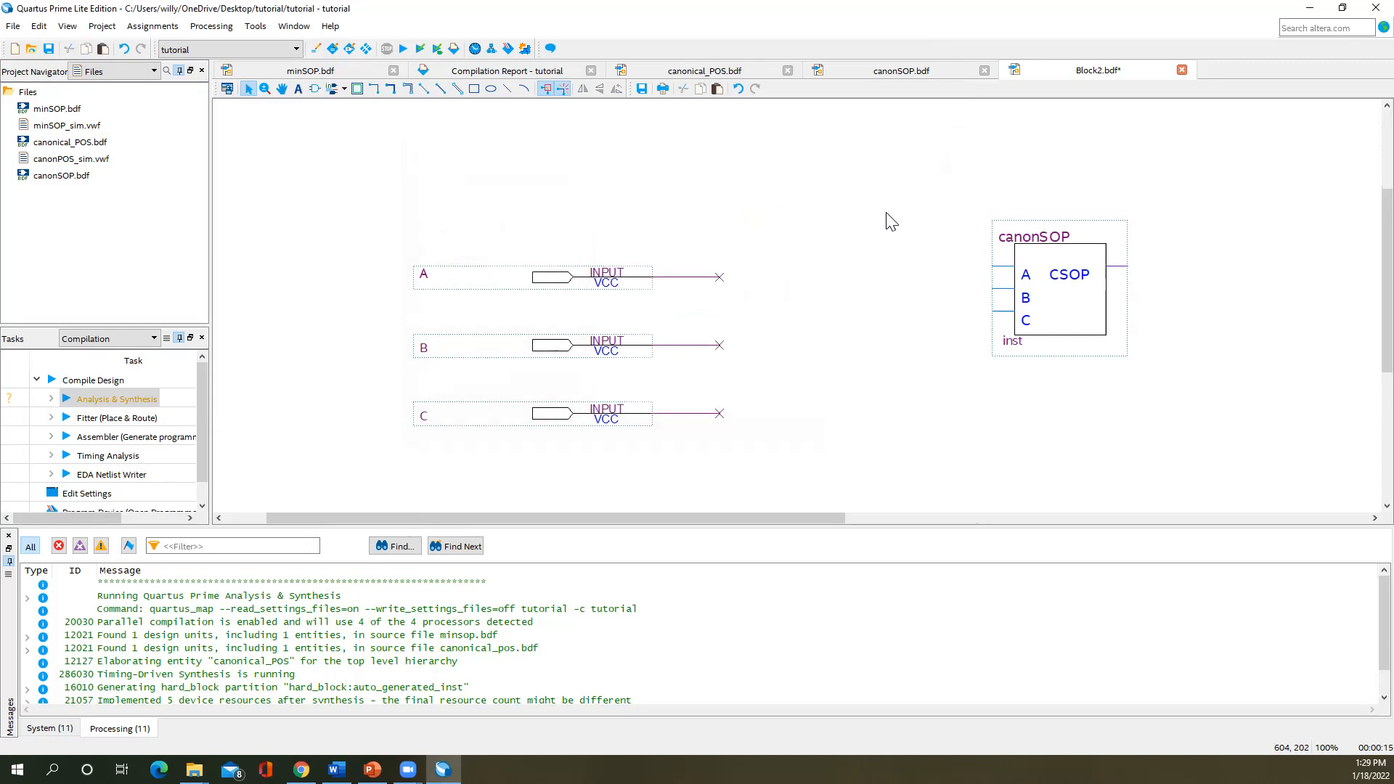
# - Switch to the canonSOP schematic and examine the circuit behind the symbol, from its inverters to the CSOP output
pyautogui.click(863, 71)
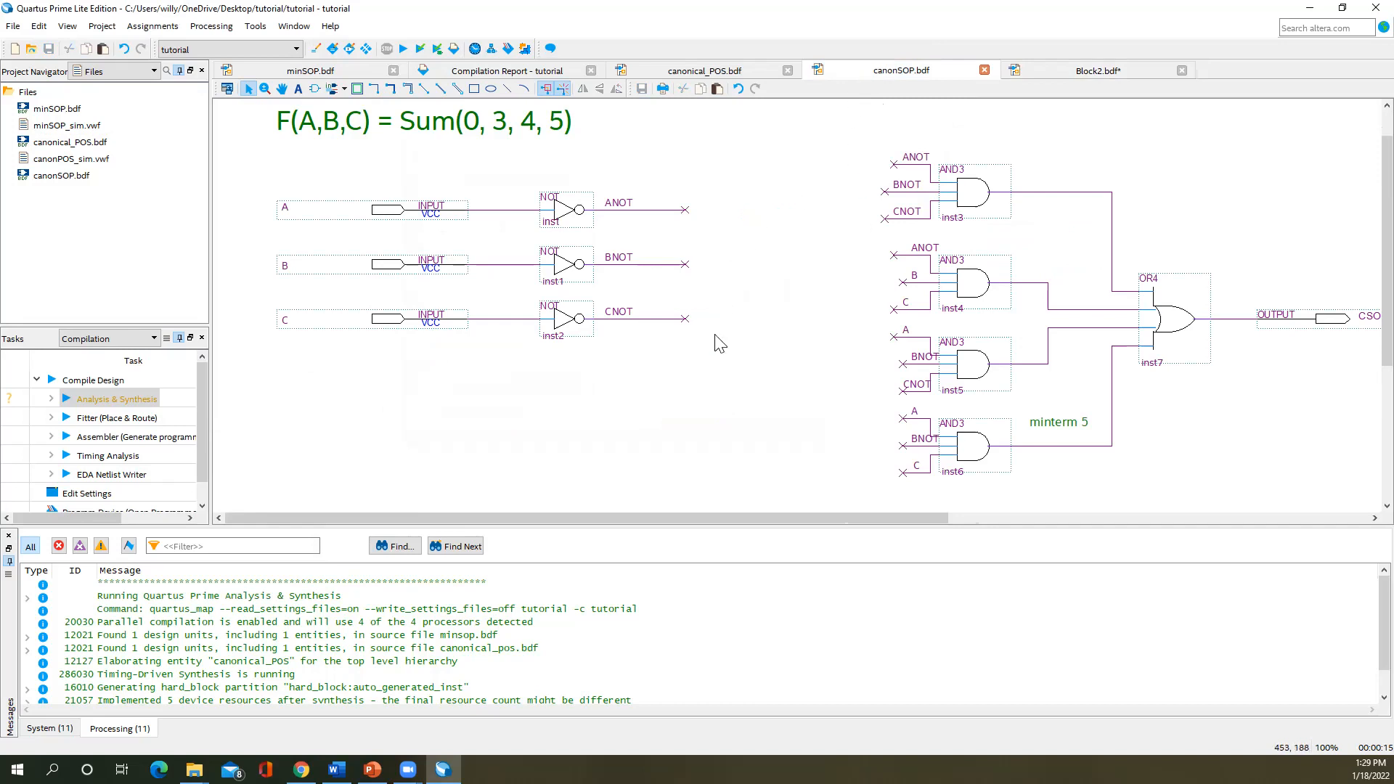
pyautogui.moveTo(641, 514); pyautogui.dragTo(702, 546)
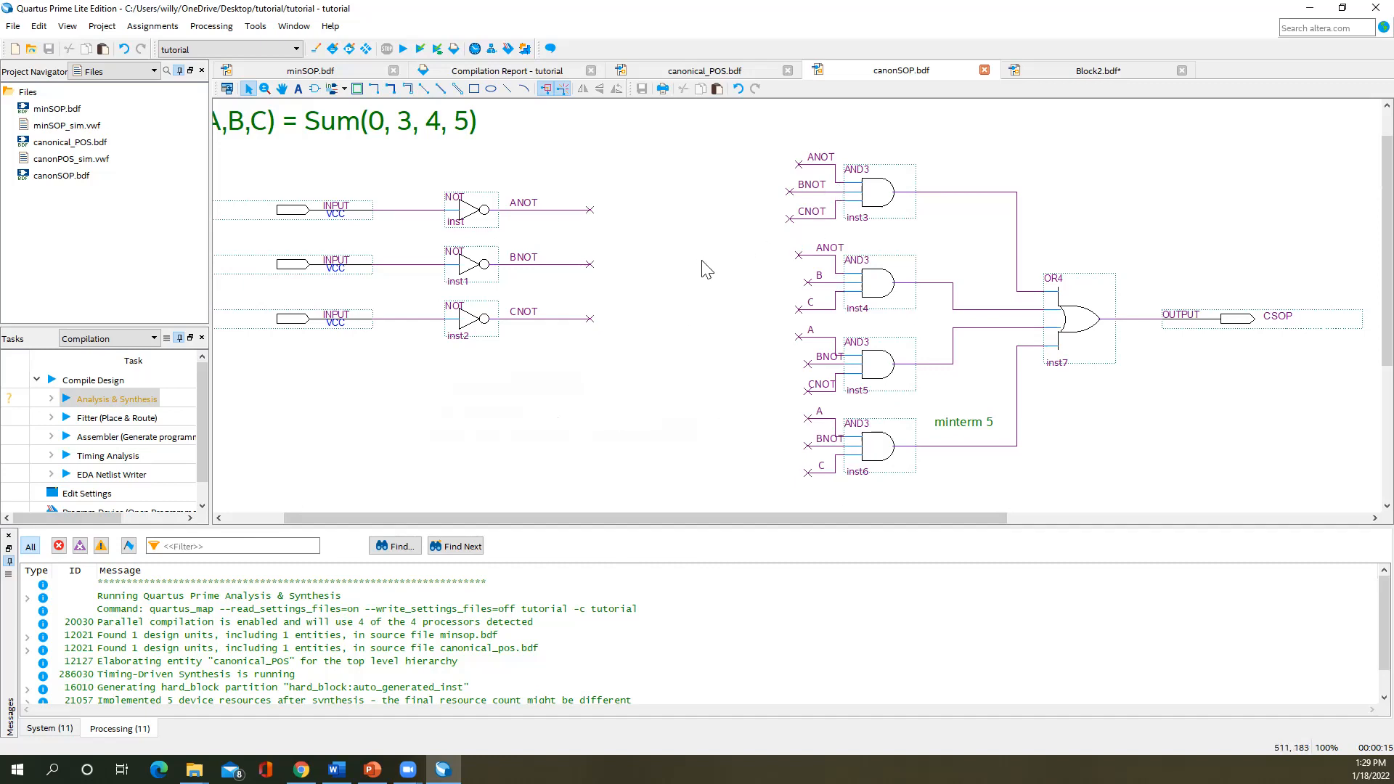
# - Create a symbol file named canonical_POS.bsf from the canonical_POS schematic in the tutorial project folder
pyautogui.click(1040, 80)
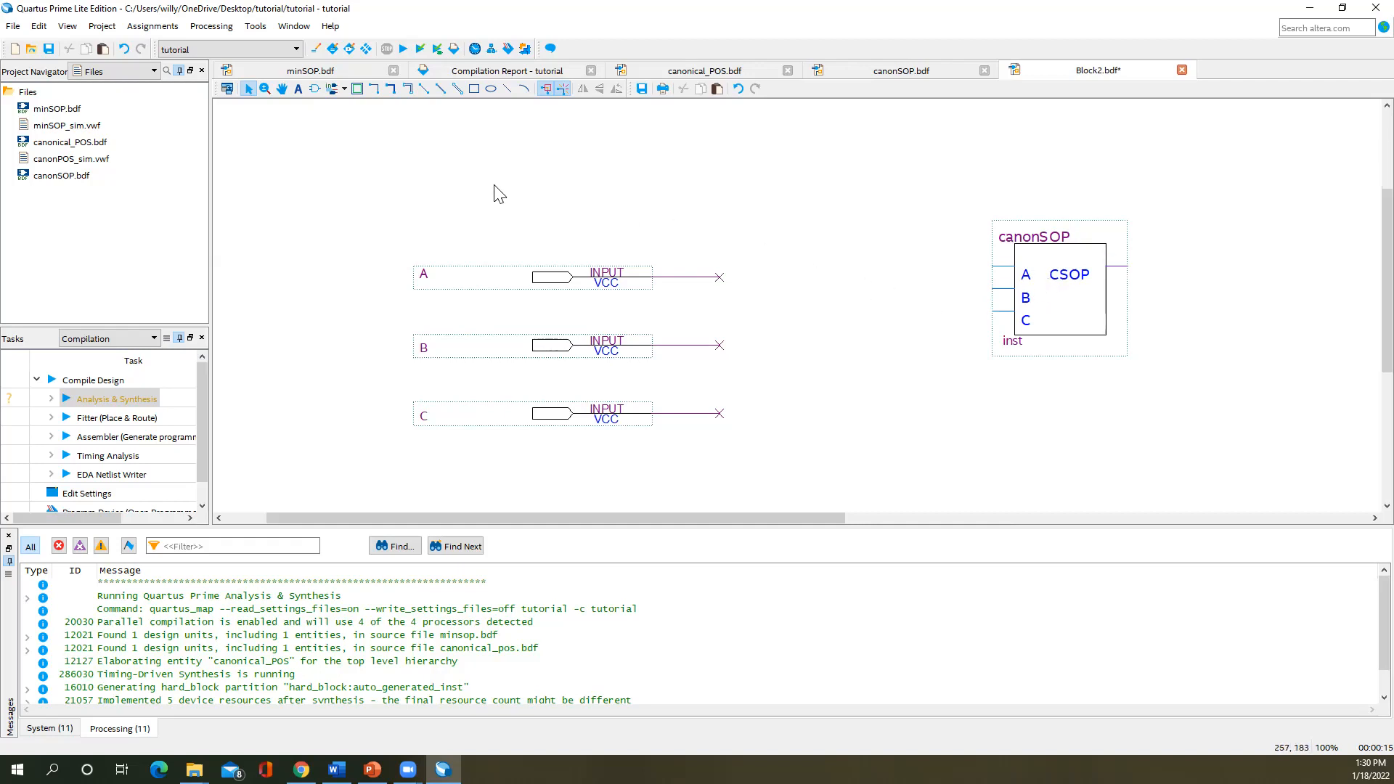
pyautogui.click(662, 70)
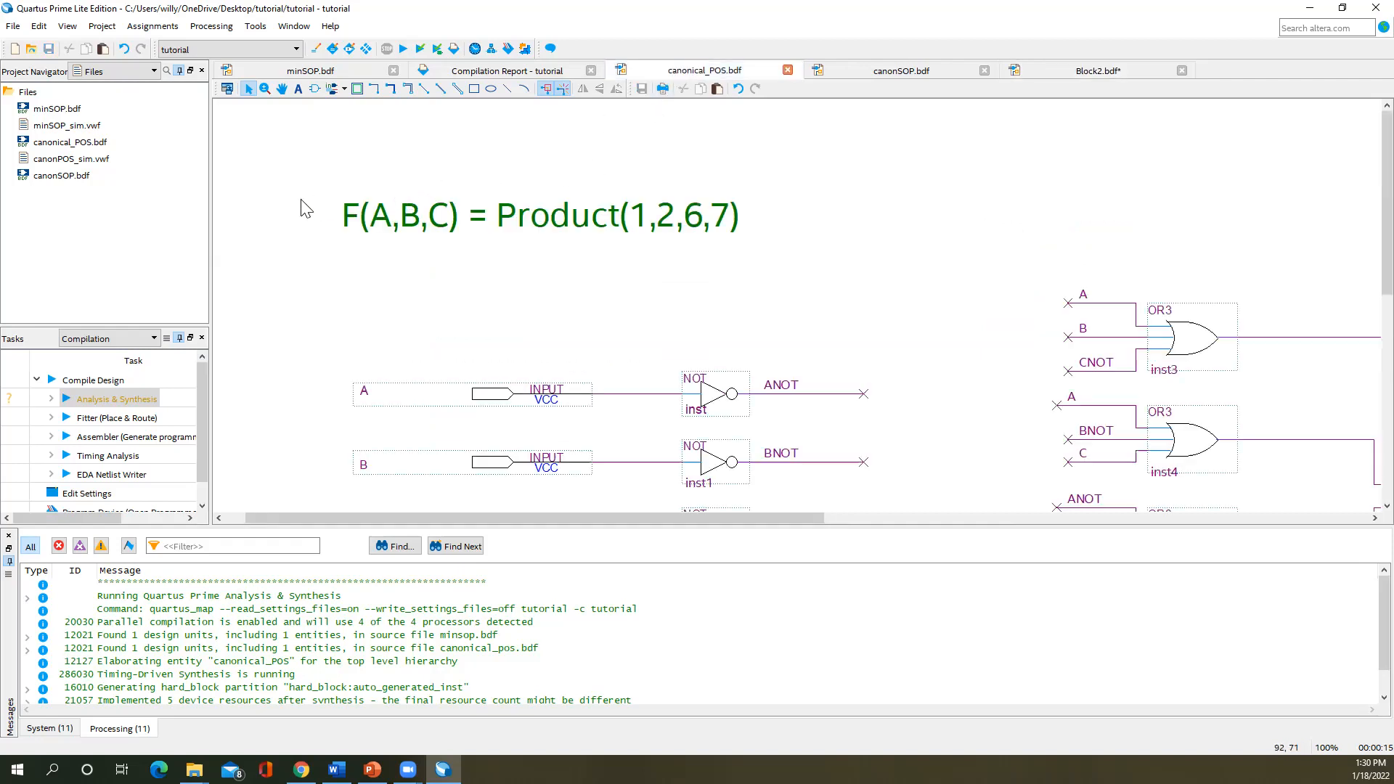
pyautogui.click(13, 26)
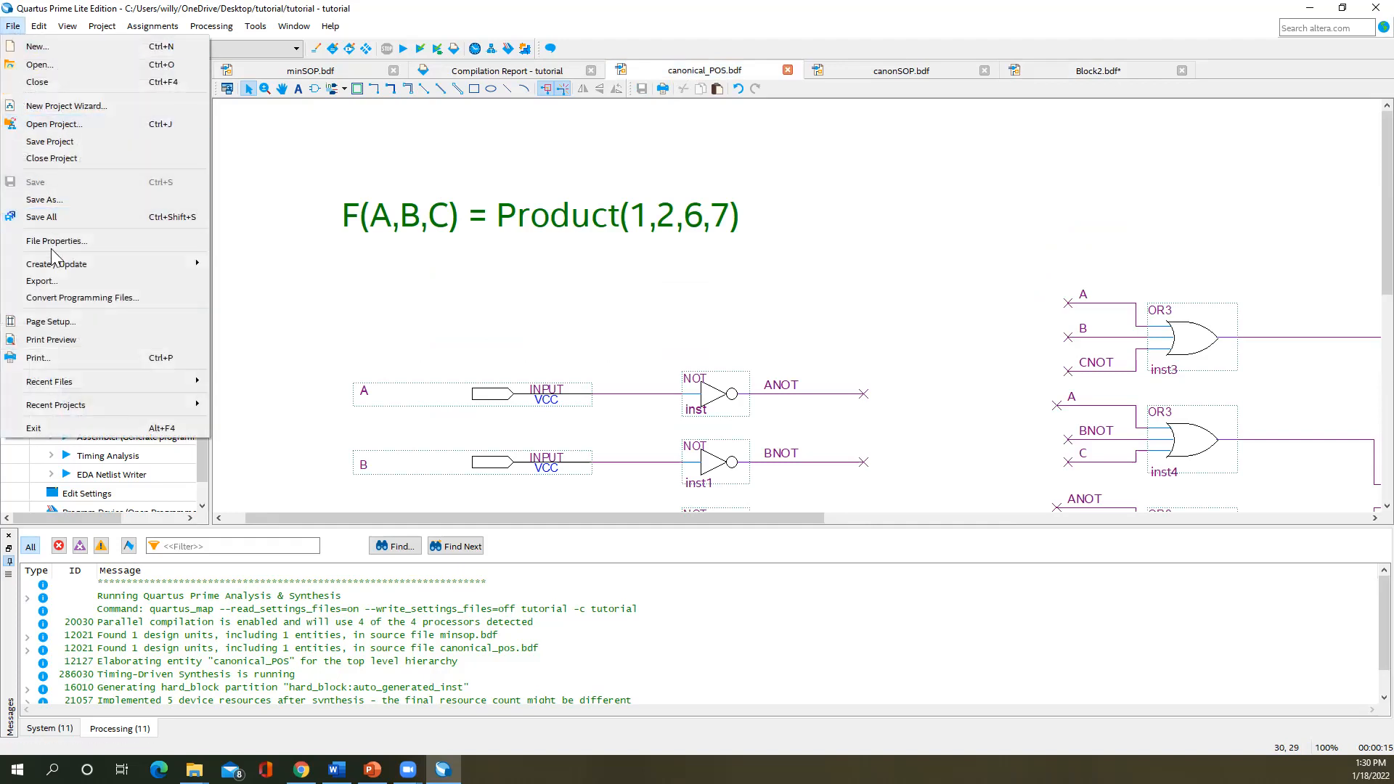
pyautogui.moveTo(193, 264)
pyautogui.click(261, 283)
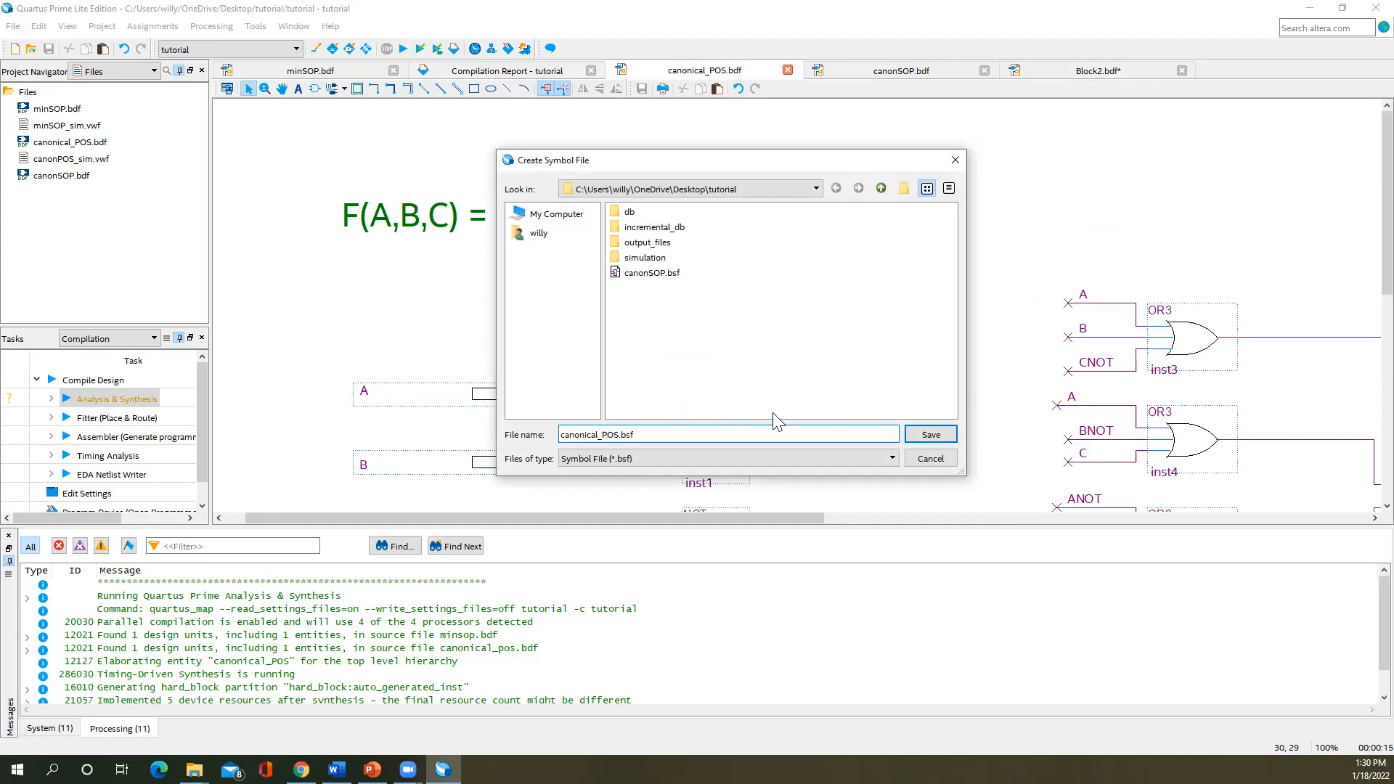
pyautogui.click(929, 436)
pyautogui.click(842, 400)
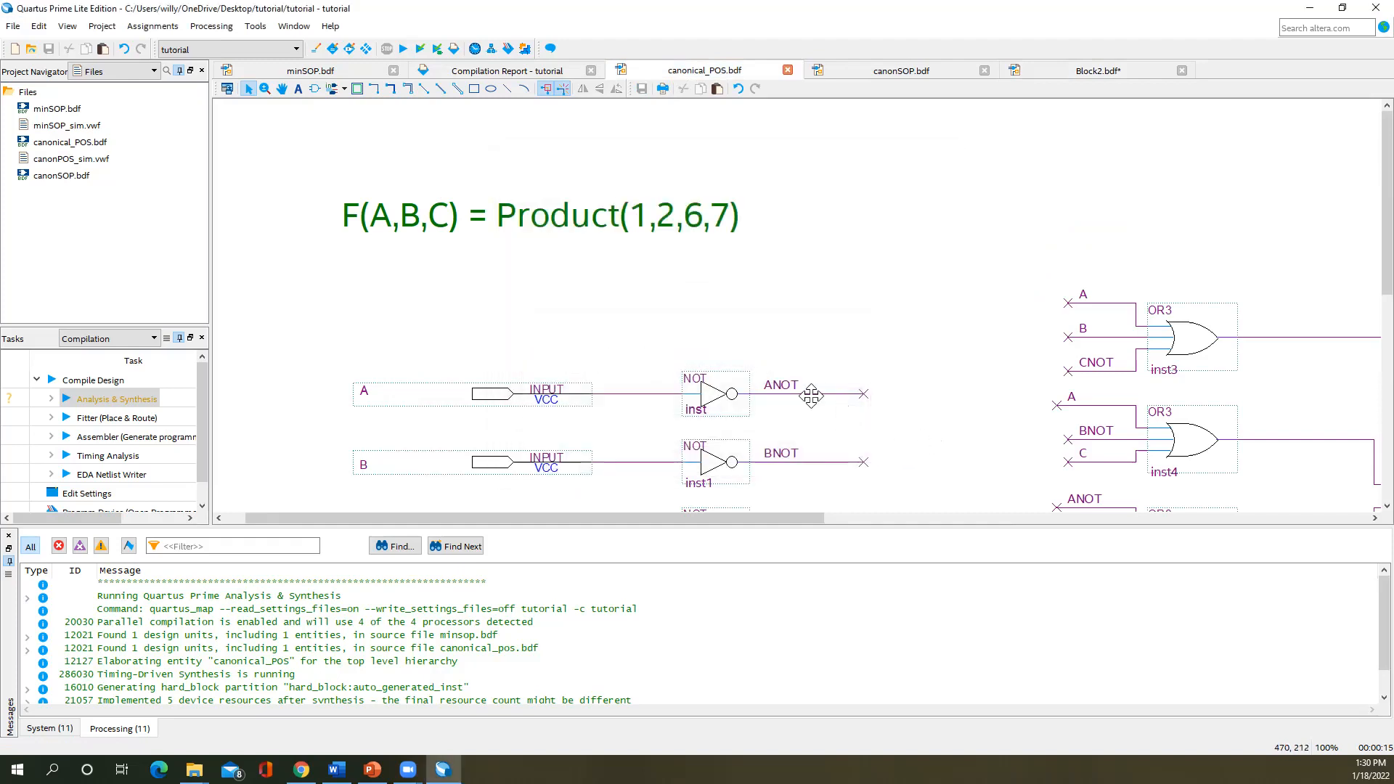
# - Create a symbol file named minSOP.bsf from the minSOP schematic in the tutorial project folder
pyautogui.click(263, 72)
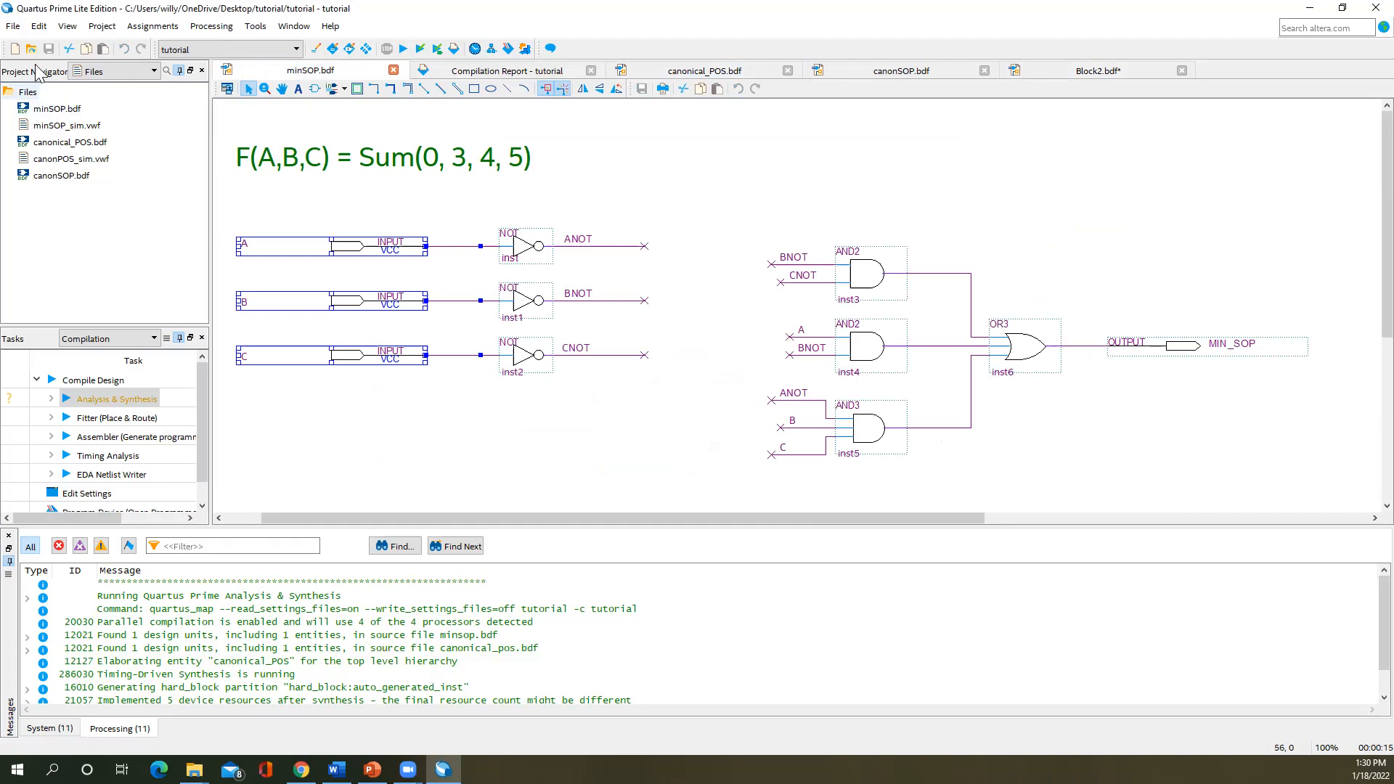
pyautogui.click(13, 26)
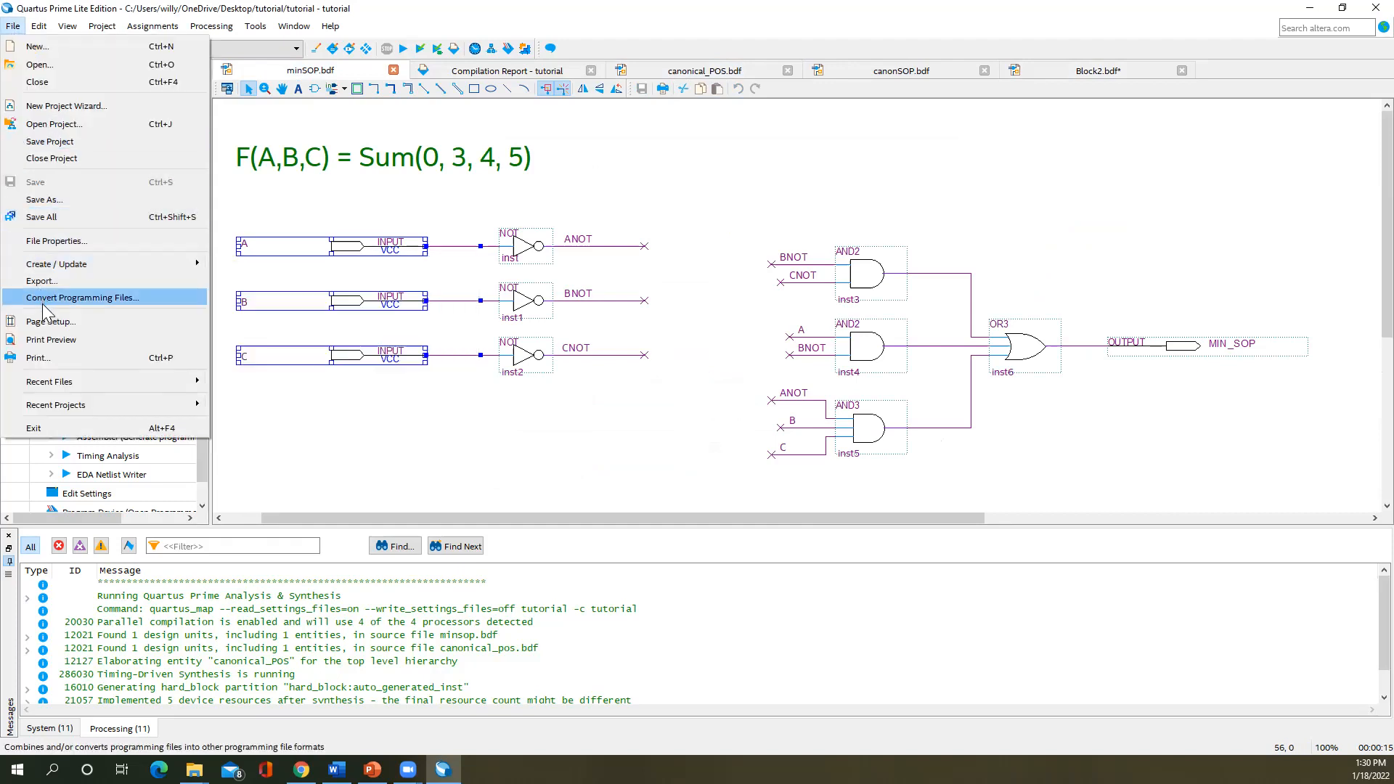
pyautogui.moveTo(105, 263)
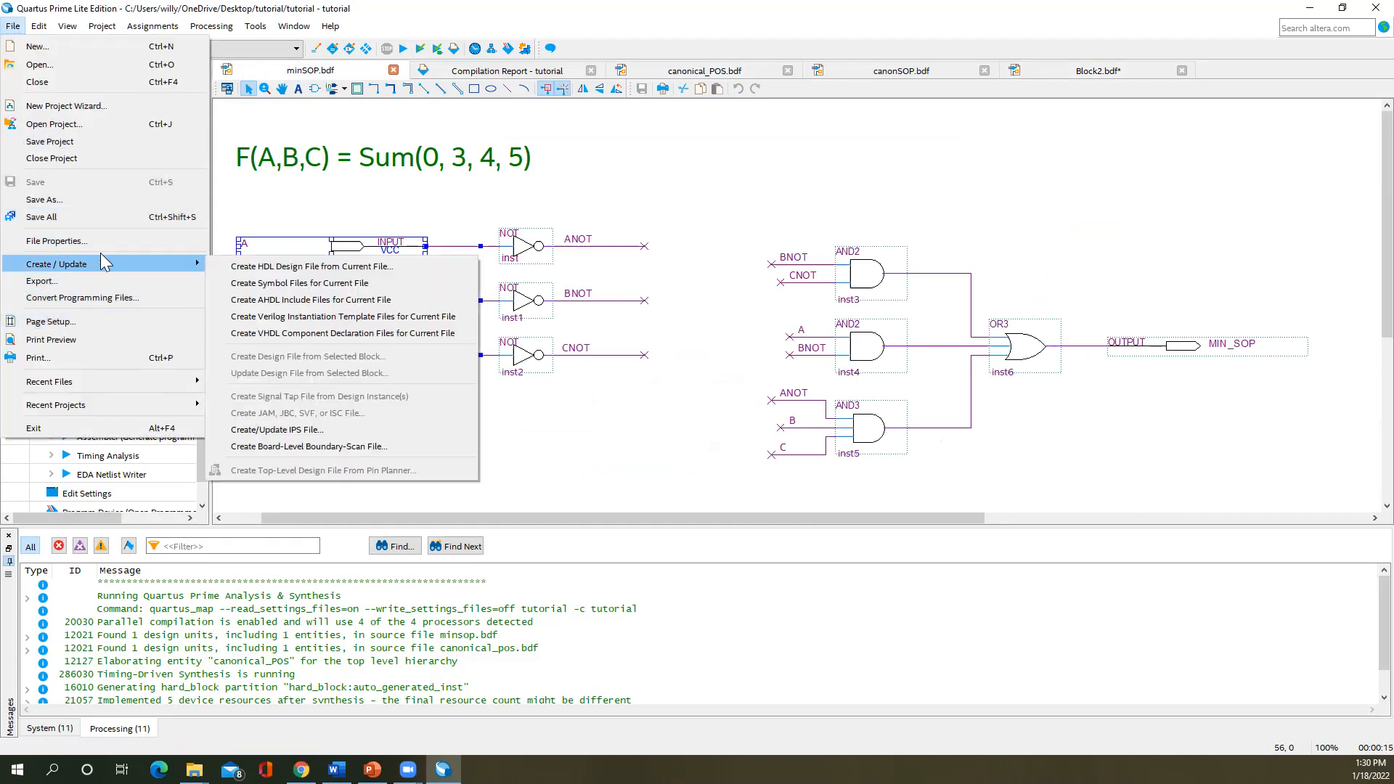
pyautogui.click(248, 284)
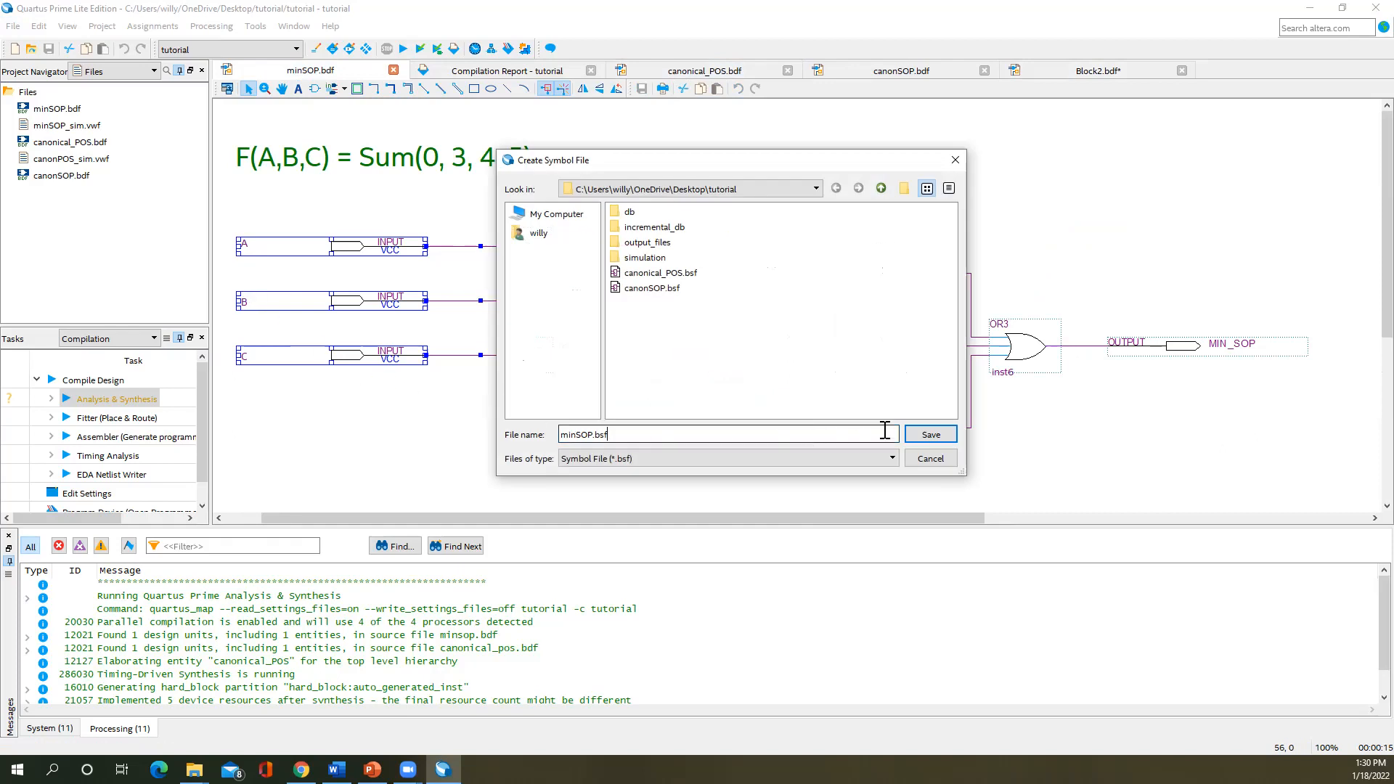
pyautogui.click(930, 434)
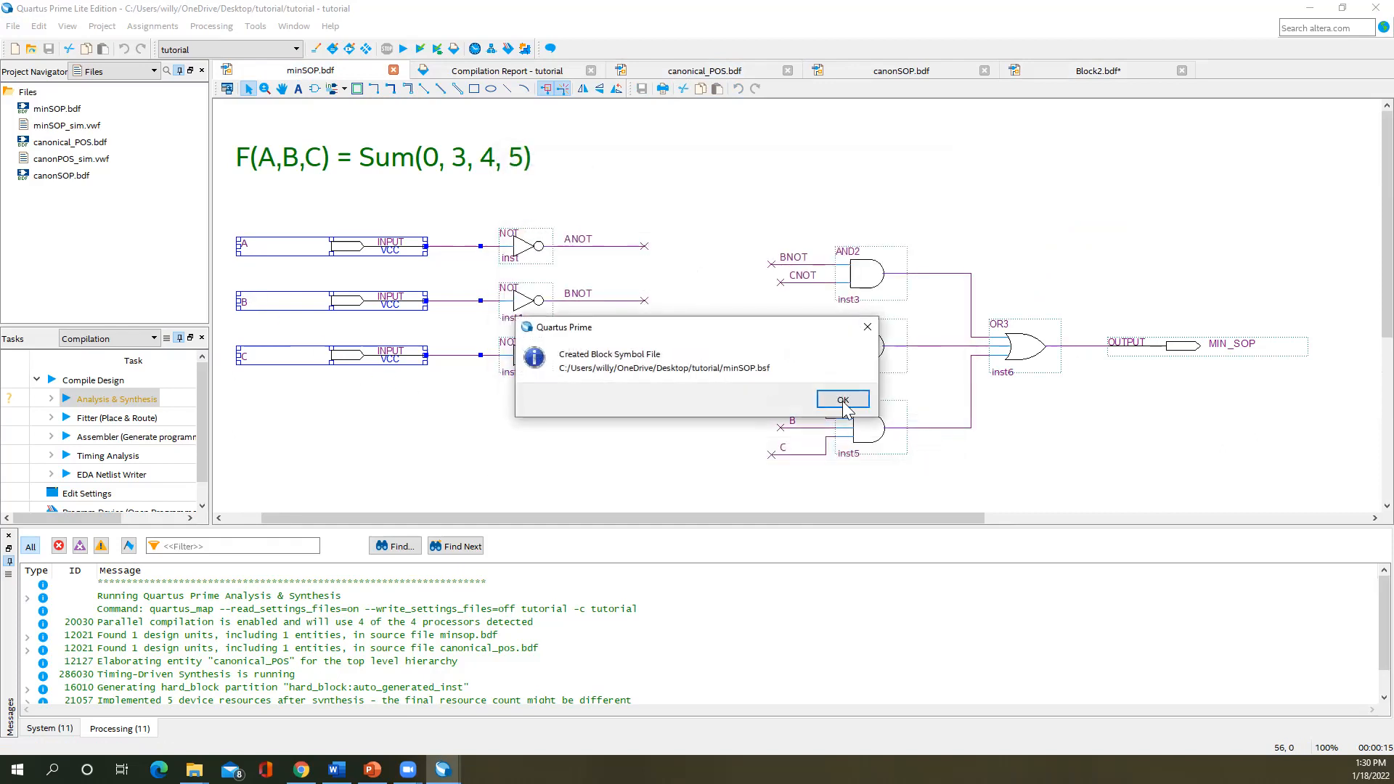
pyautogui.click(841, 399)
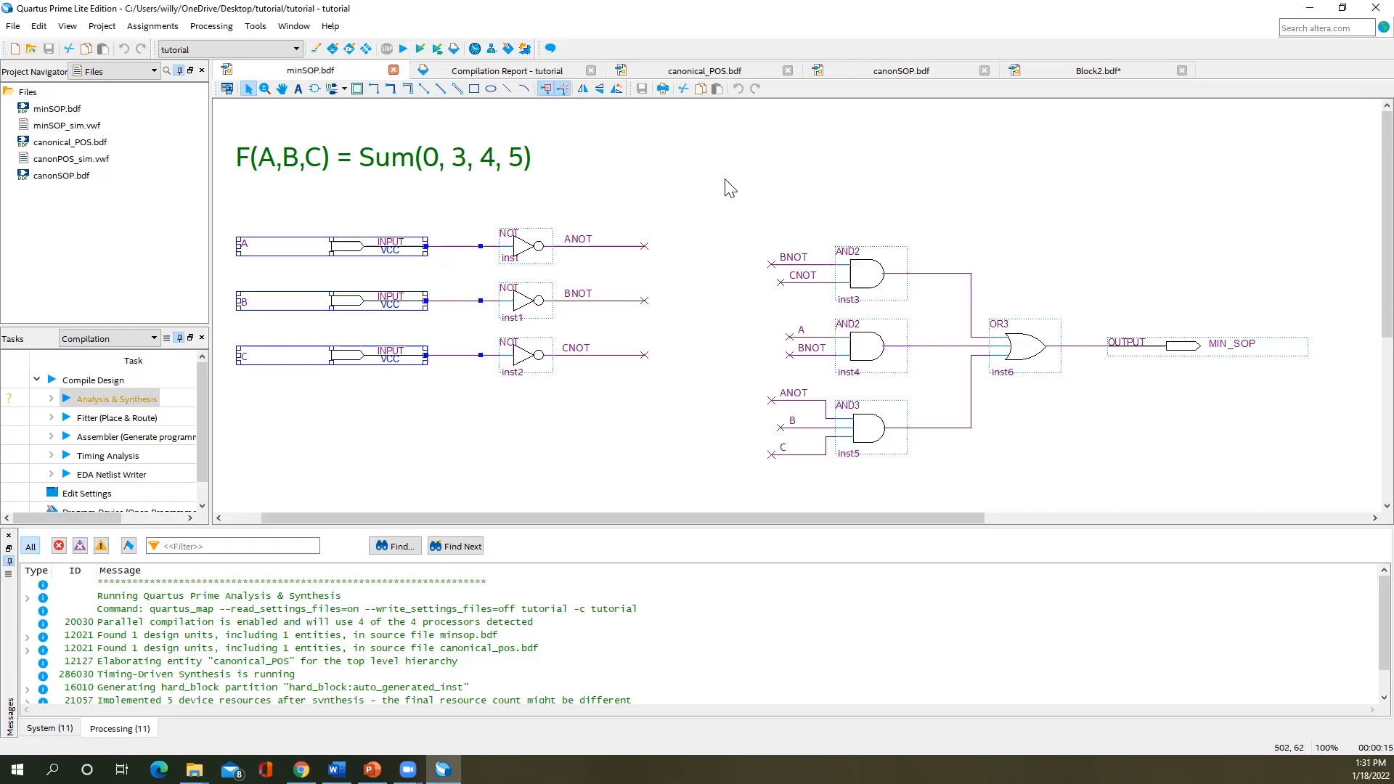
# - Insert the project's canonical_POS symbol into the Block2 diagram, directly below the canonSOP symbol
pyautogui.click(1059, 70)
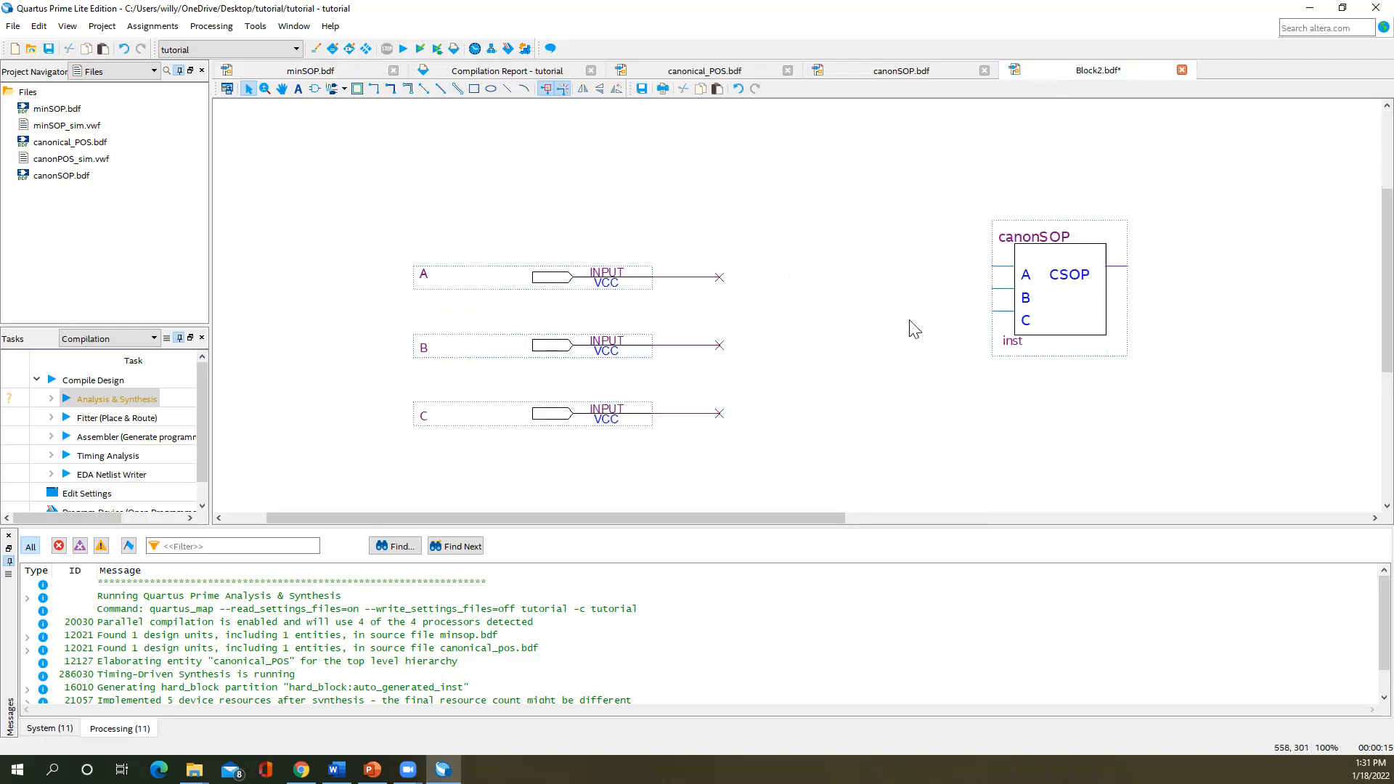
pyautogui.scroll(-1, 913, 393)
pyautogui.rightClick(935, 382)
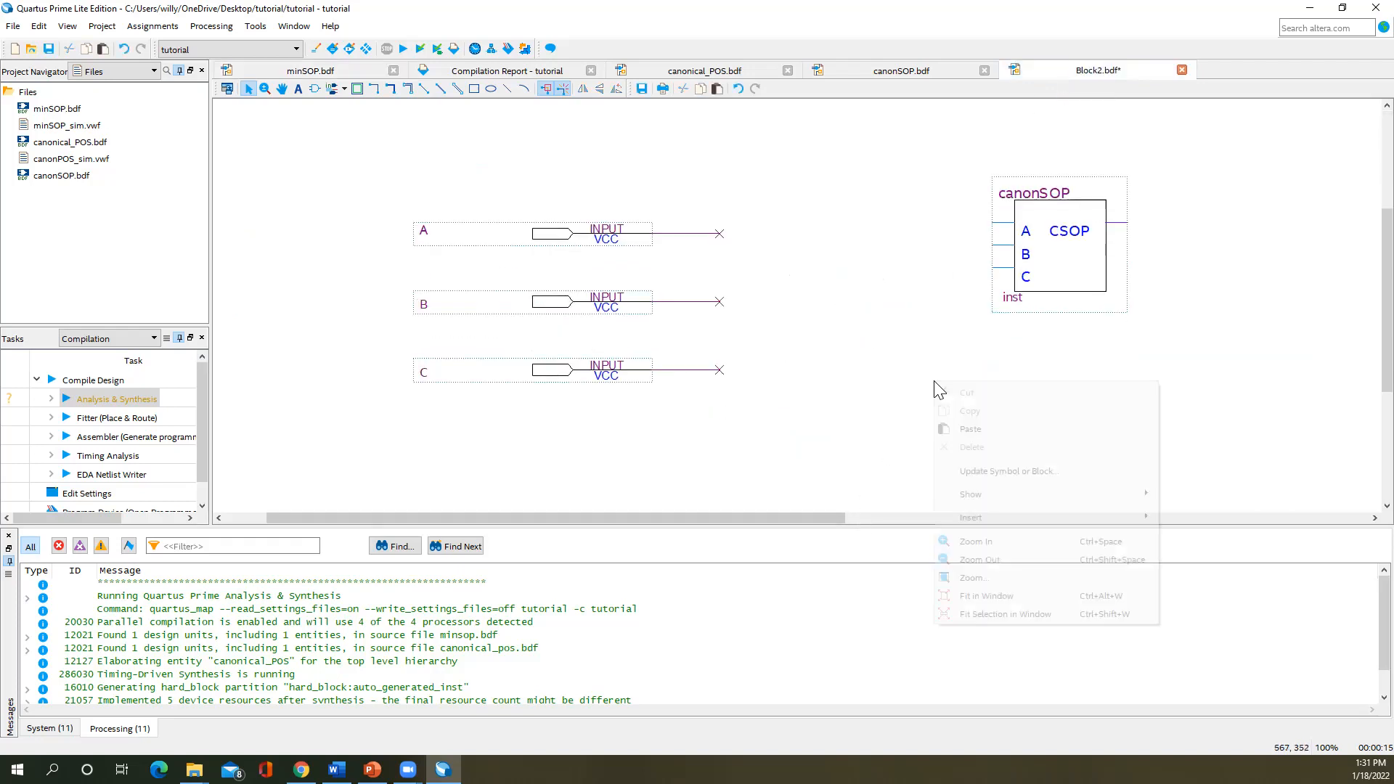
pyautogui.moveTo(1110, 508)
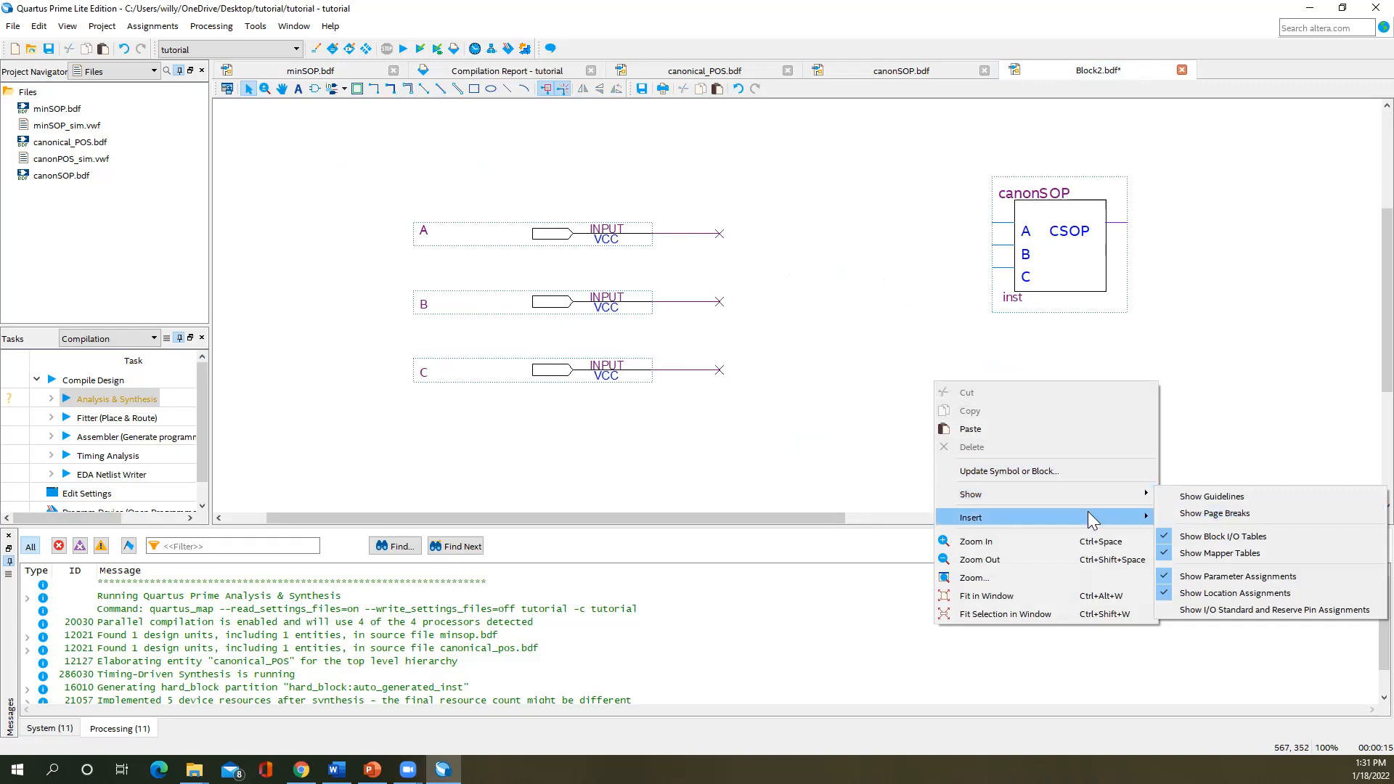
pyautogui.click(1170, 520)
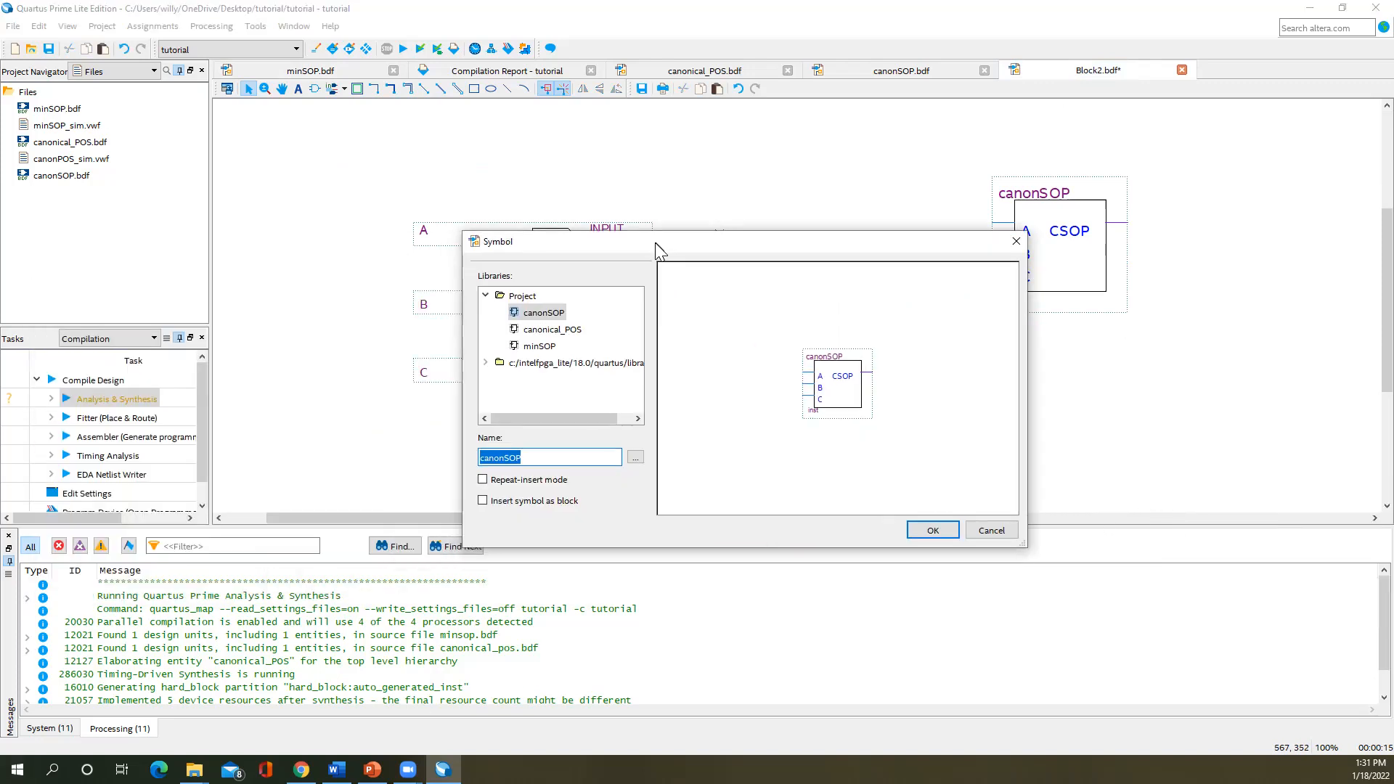
pyautogui.click(459, 332)
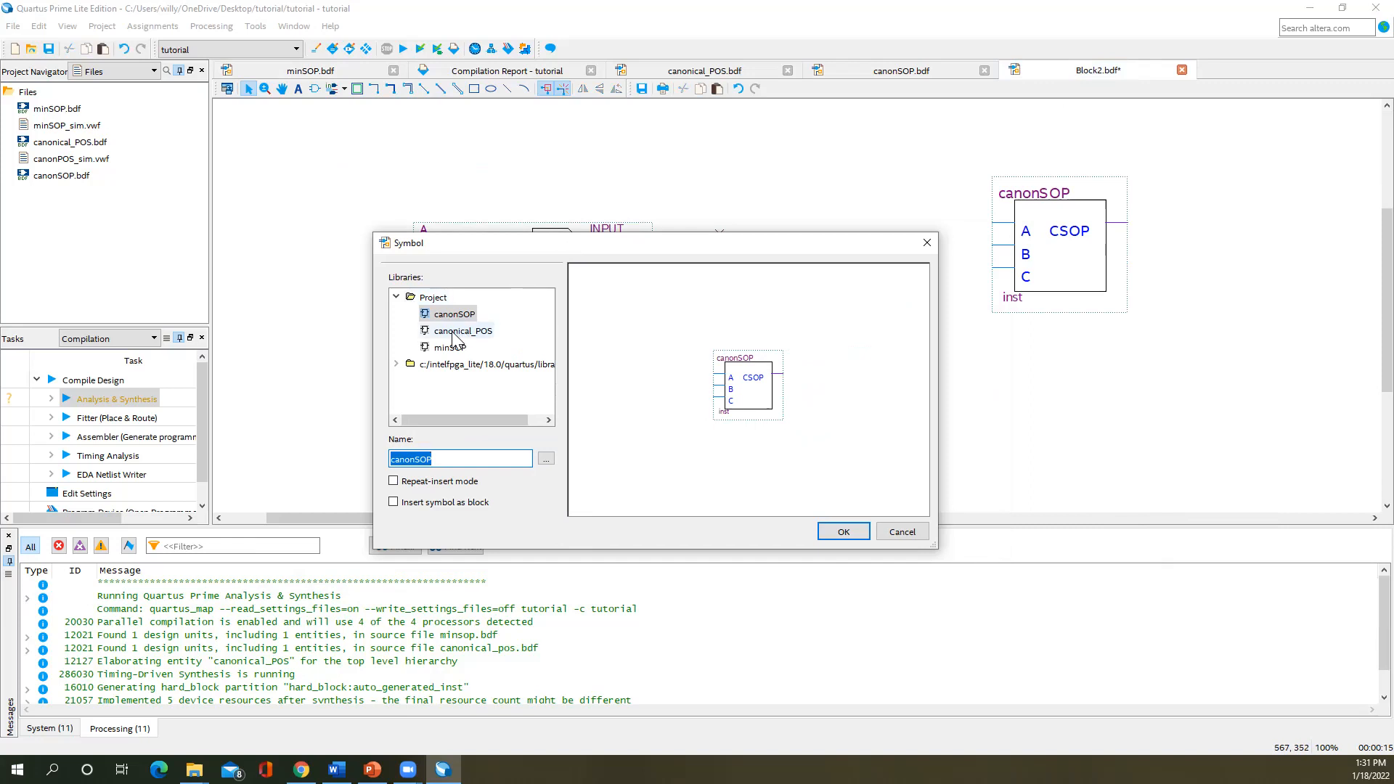
pyautogui.click(843, 531)
pyautogui.click(987, 347)
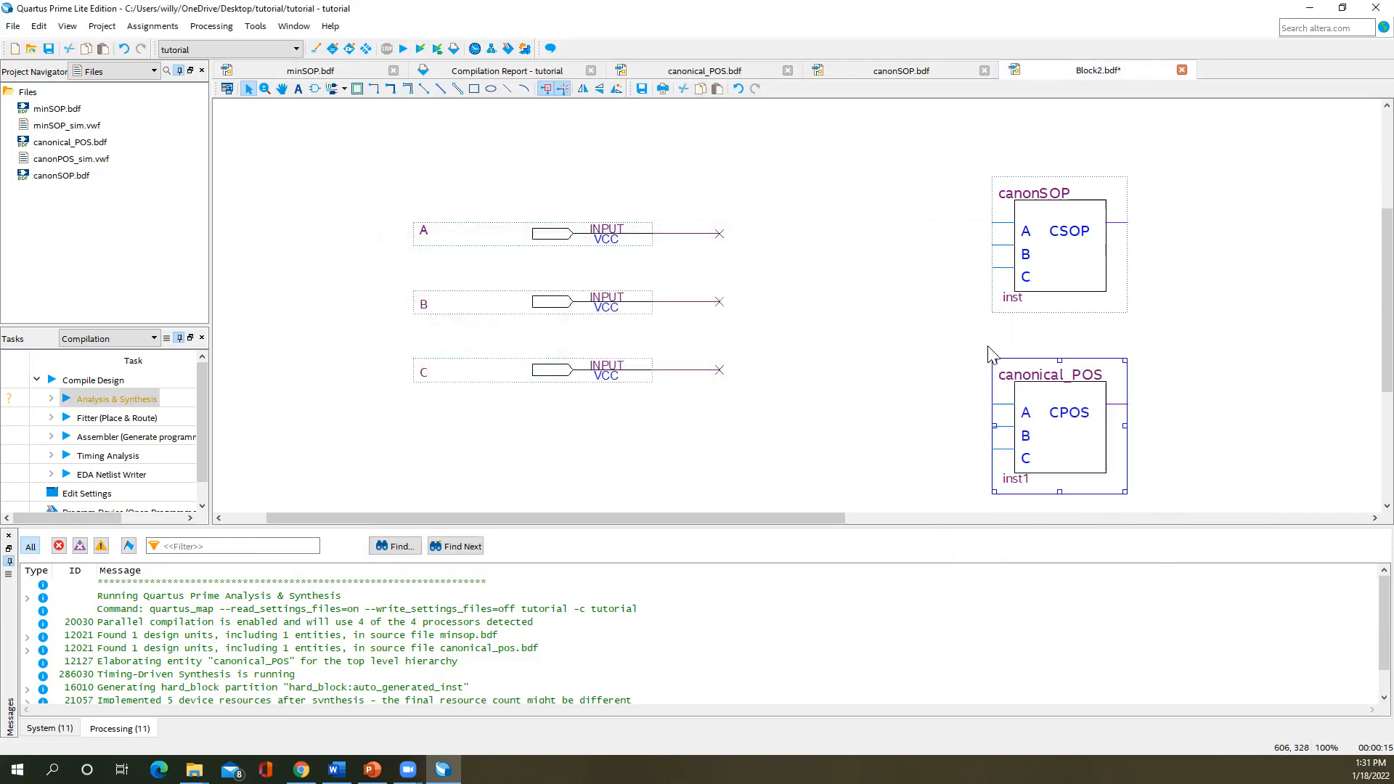
# - Insert the project's minSOP symbol into the block diagram, directly below the canonical_POS symbol
pyautogui.scroll(-1, 977, 359)
pyautogui.scroll(-1, 611, 446)
pyautogui.rightClick(607, 439)
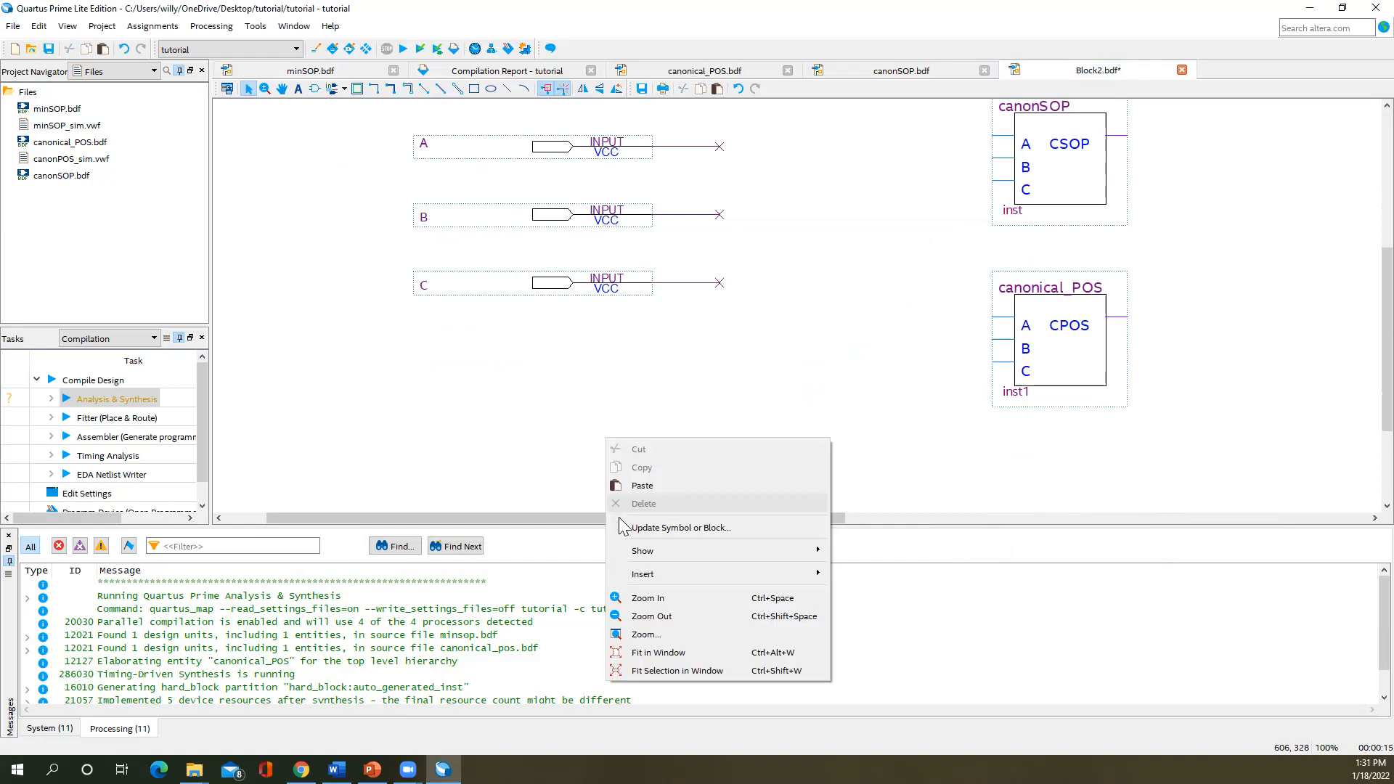
pyautogui.moveTo(694, 572)
pyautogui.click(844, 578)
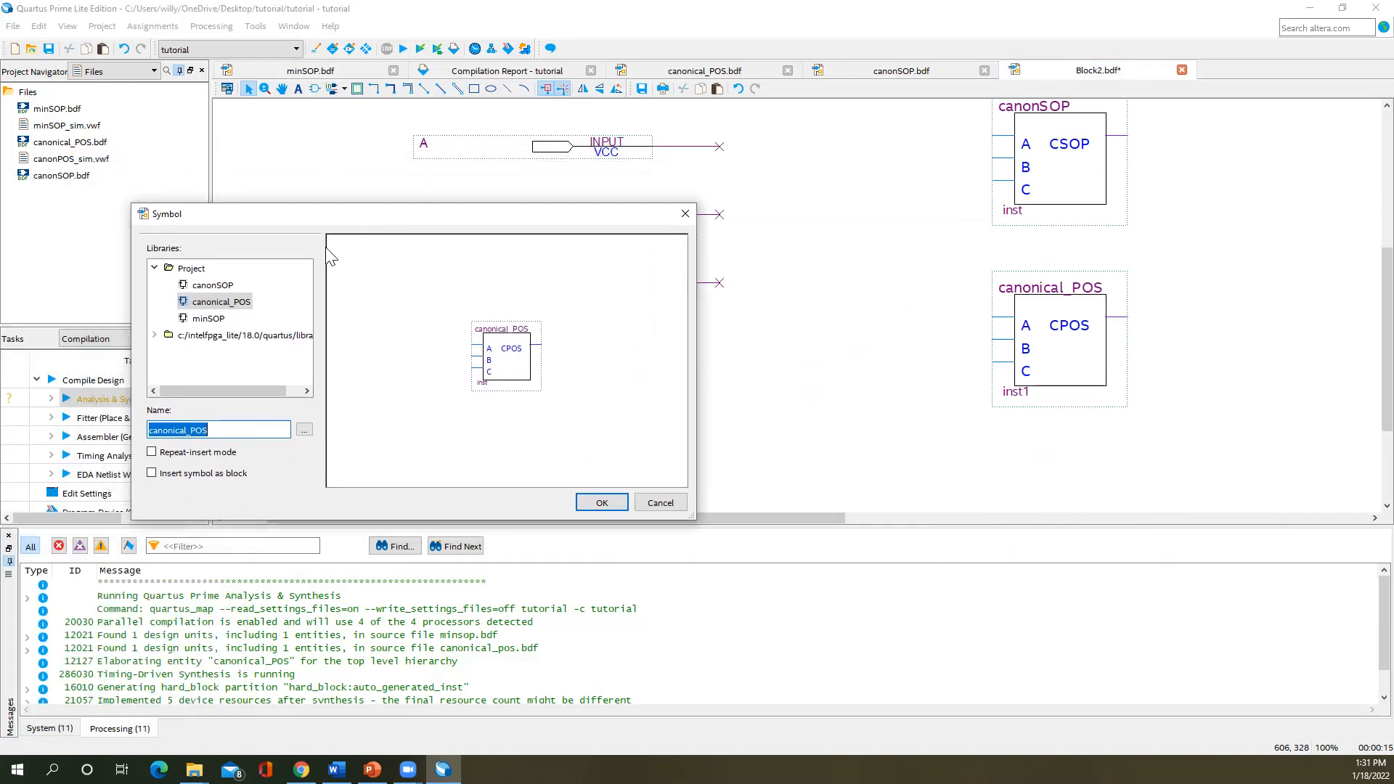
pyautogui.click(207, 319)
pyautogui.click(602, 503)
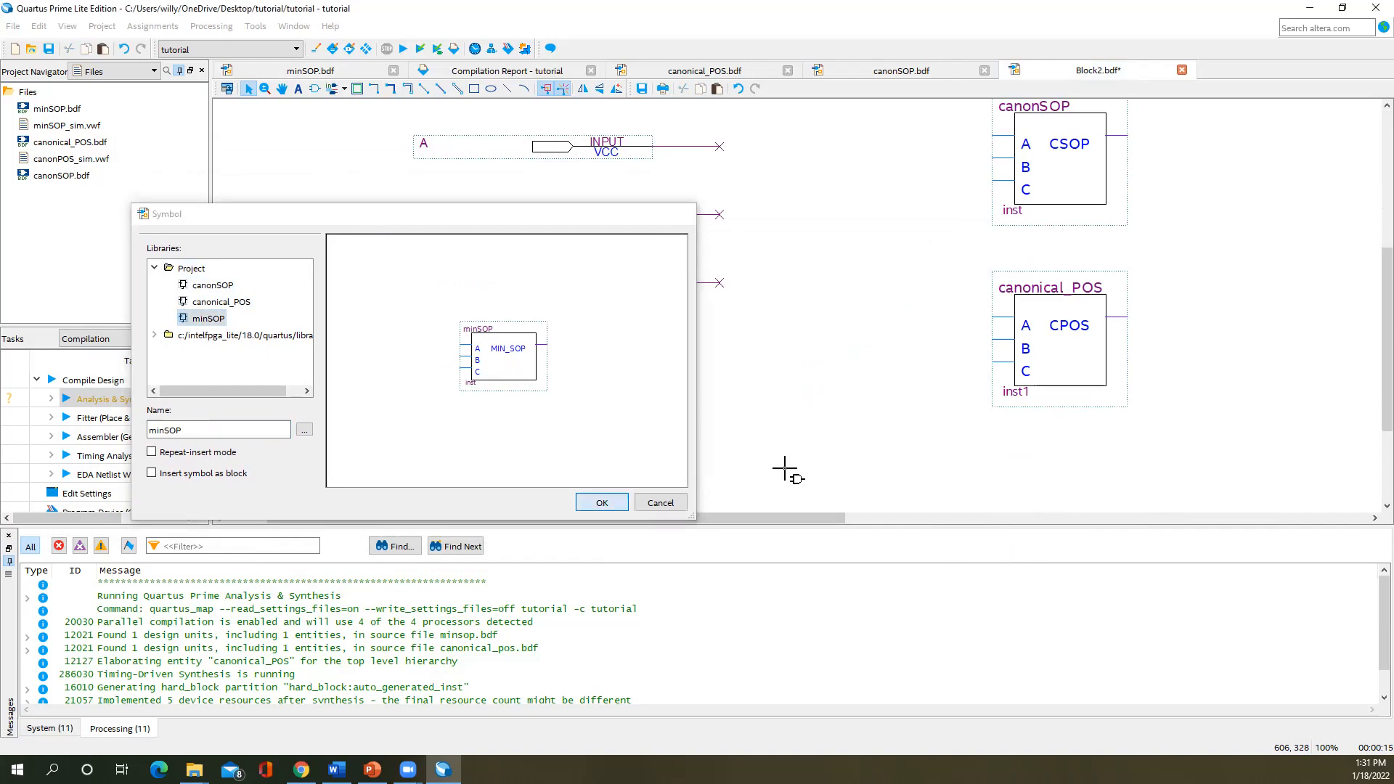
pyautogui.click(995, 453)
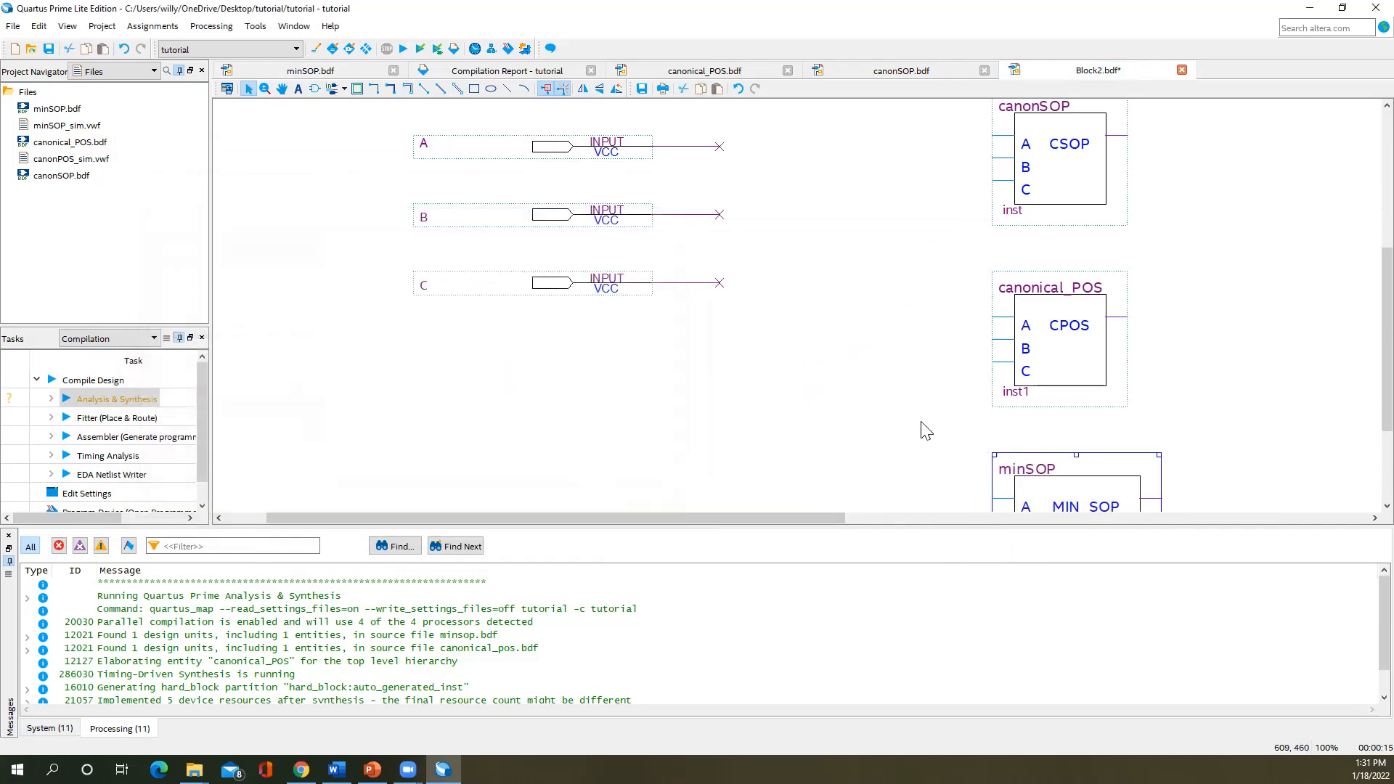
# - Align canonSOP's A port with input pin A and wire that pin to the A ports of canonSOP, canonical_POS and minSOP
pyautogui.scroll(-3, 924, 432)
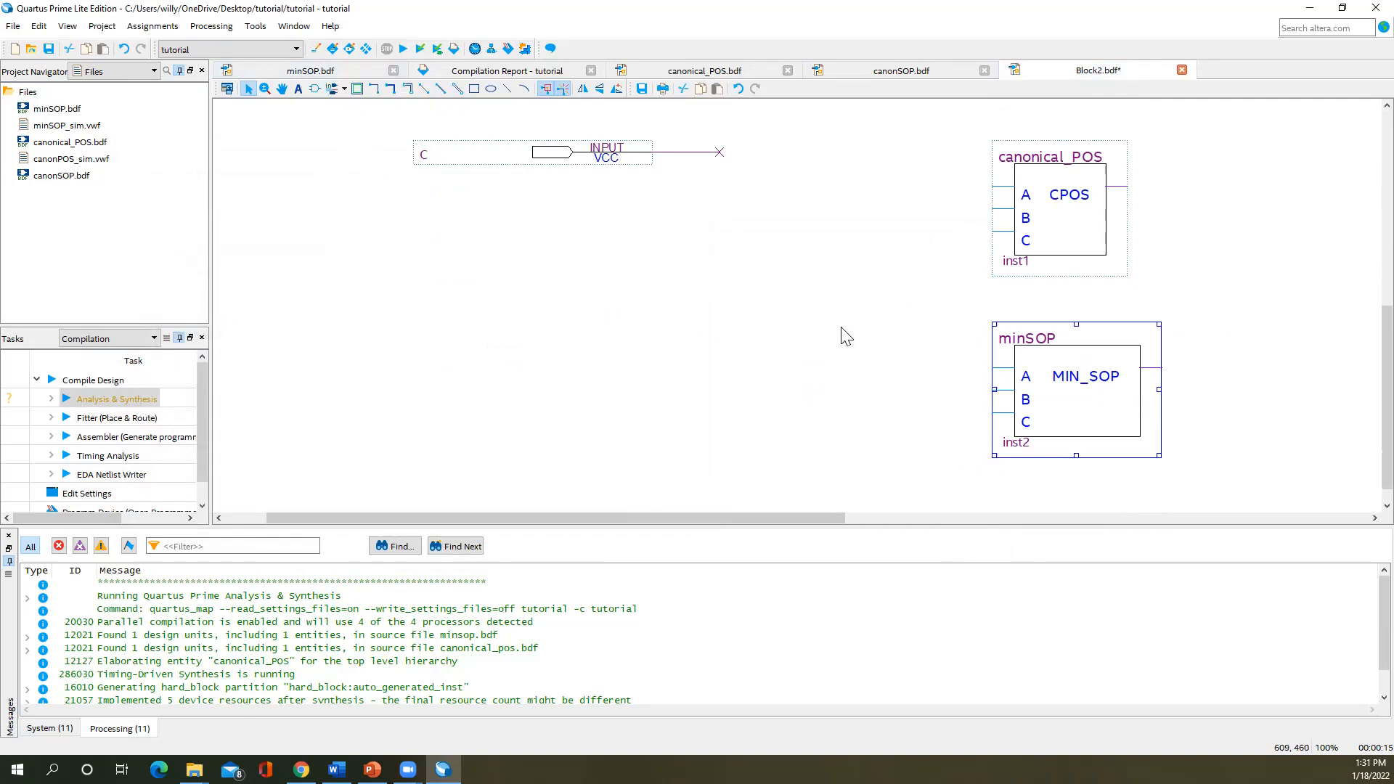
pyautogui.scroll(1, 806, 398)
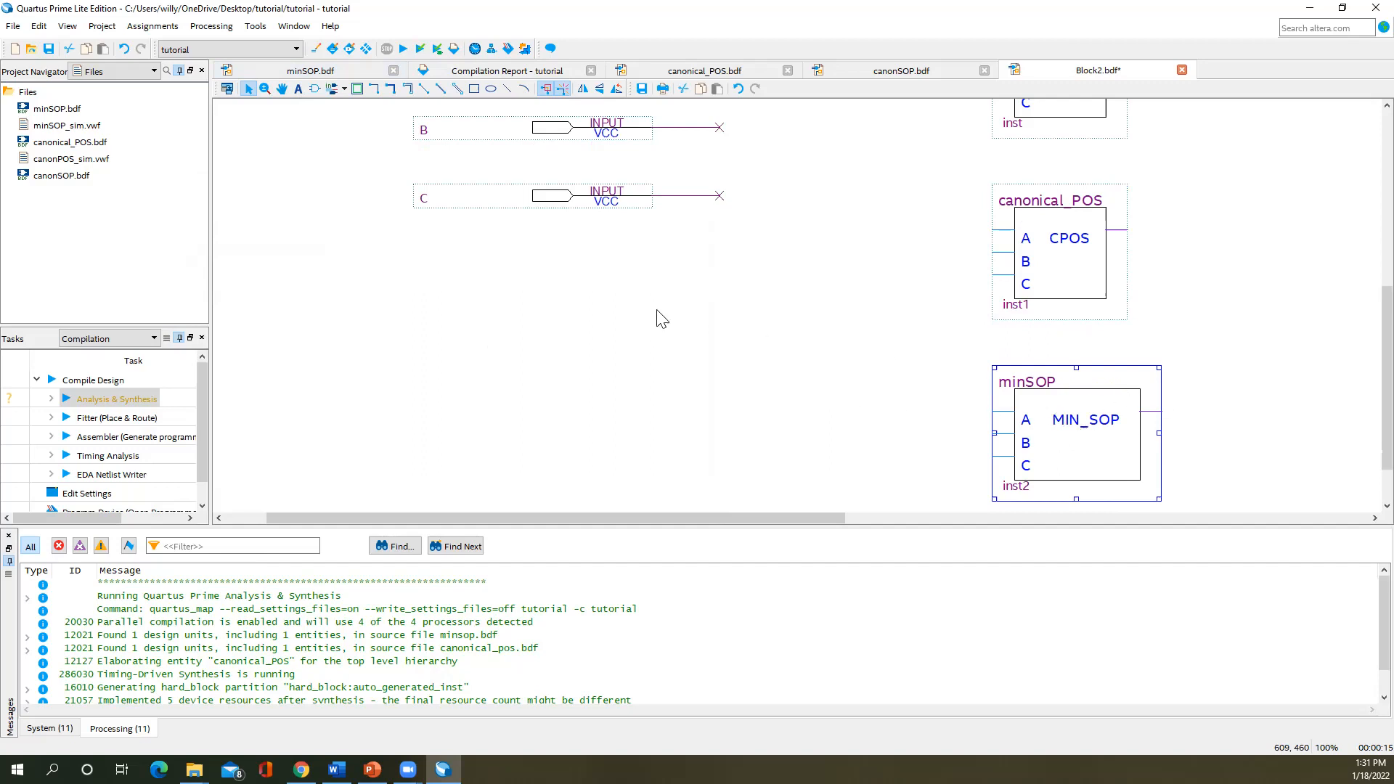
pyautogui.scroll(2, 781, 311)
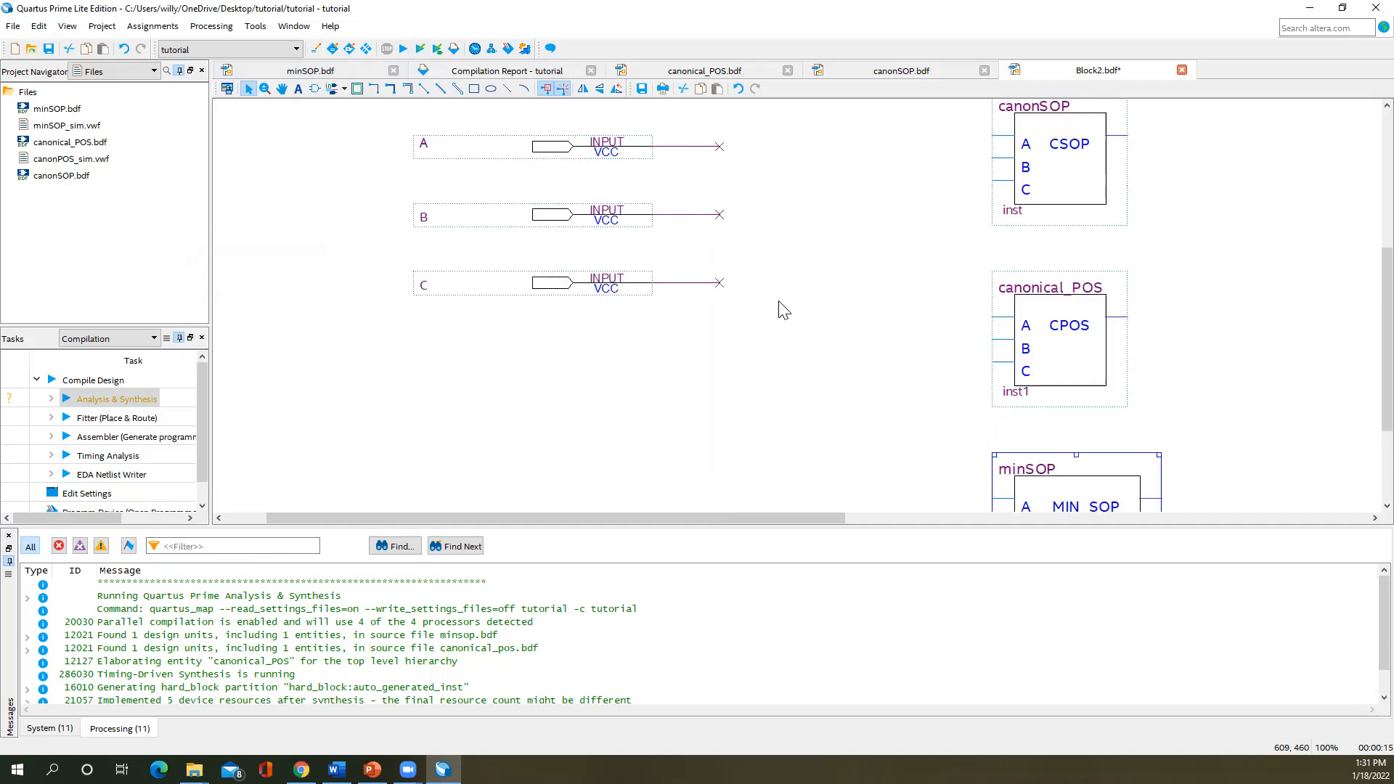
pyautogui.scroll(1, 784, 310)
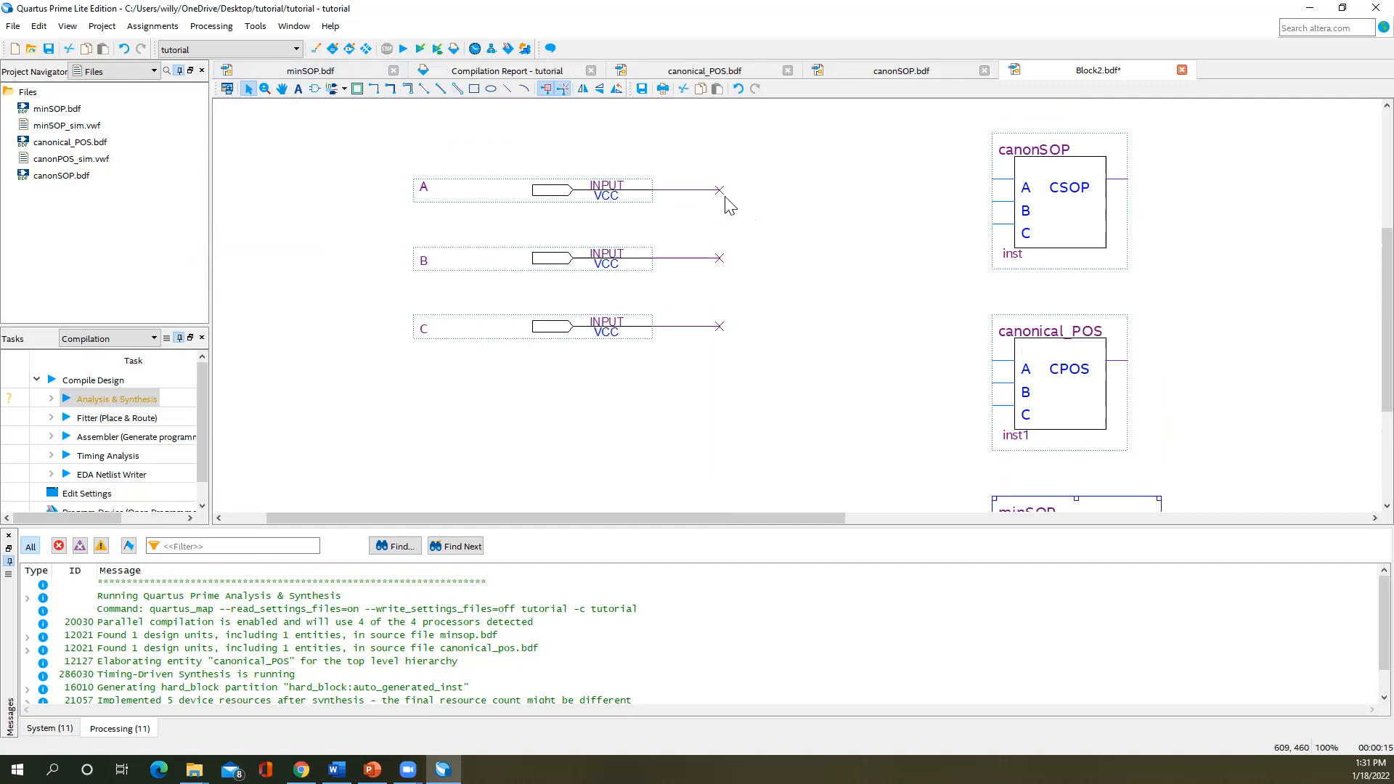
pyautogui.moveTo(720, 191); pyautogui.dragTo(993, 180)
pyautogui.moveTo(1037, 222); pyautogui.dragTo(1038, 235)
pyautogui.click(936, 364)
pyautogui.moveTo(936, 364); pyautogui.dragTo(684, 190)
pyautogui.scroll(-3, 904, 434)
pyautogui.moveTo(992, 411); pyautogui.dragTo(685, 229)
pyautogui.click(788, 299)
pyautogui.scroll(3, 953, 270)
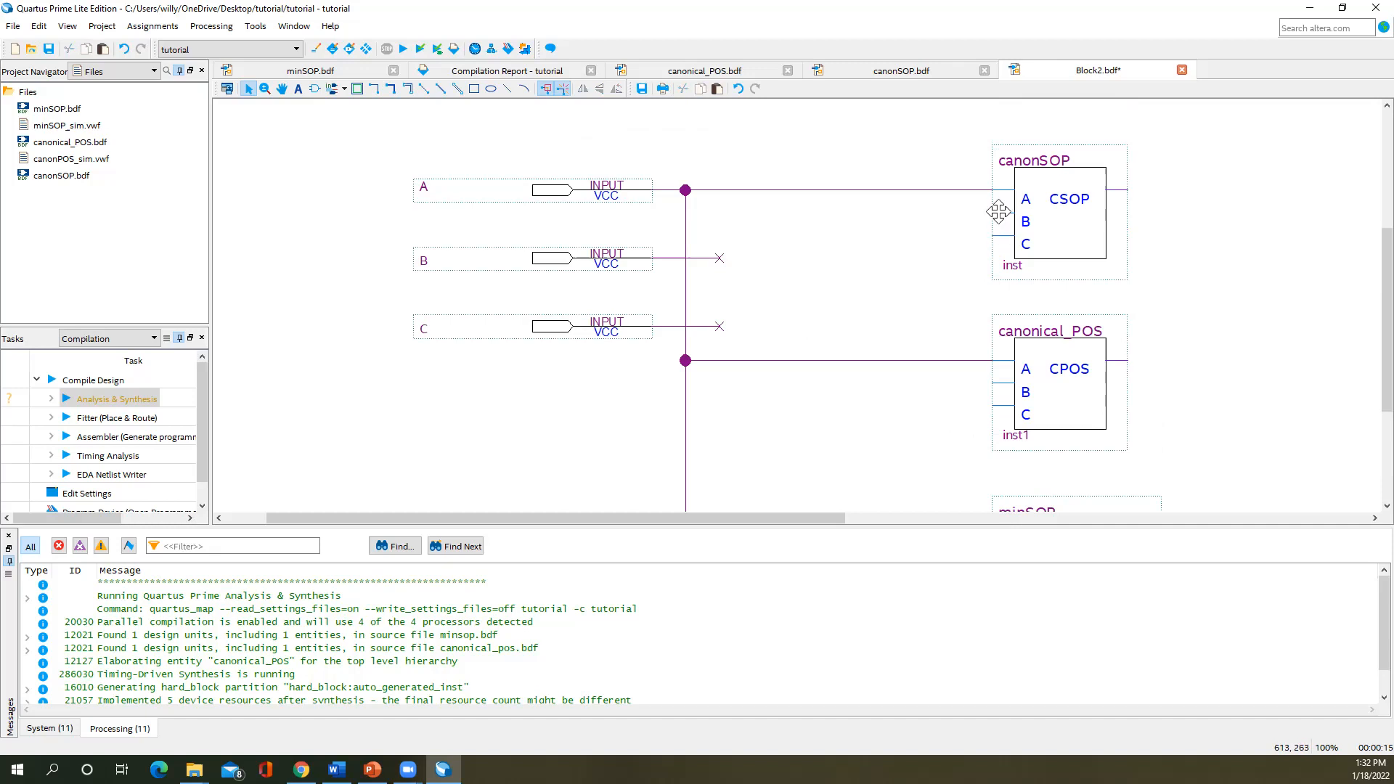
# - Extend input pin B's wire and connect it to the B ports of canonSOP, canonical_POS and minSOP
pyautogui.moveTo(722, 259); pyautogui.dragTo(764, 258)
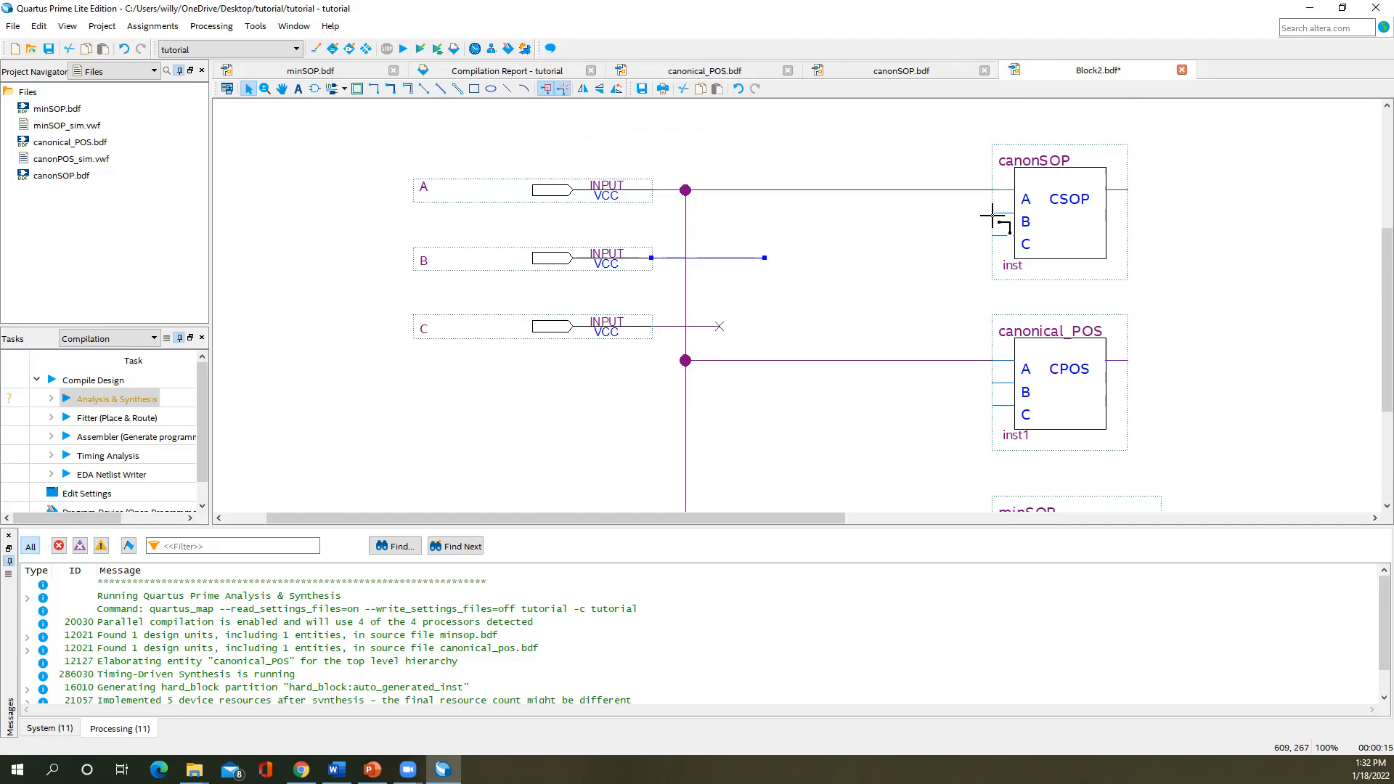
pyautogui.moveTo(993, 213); pyautogui.dragTo(765, 258)
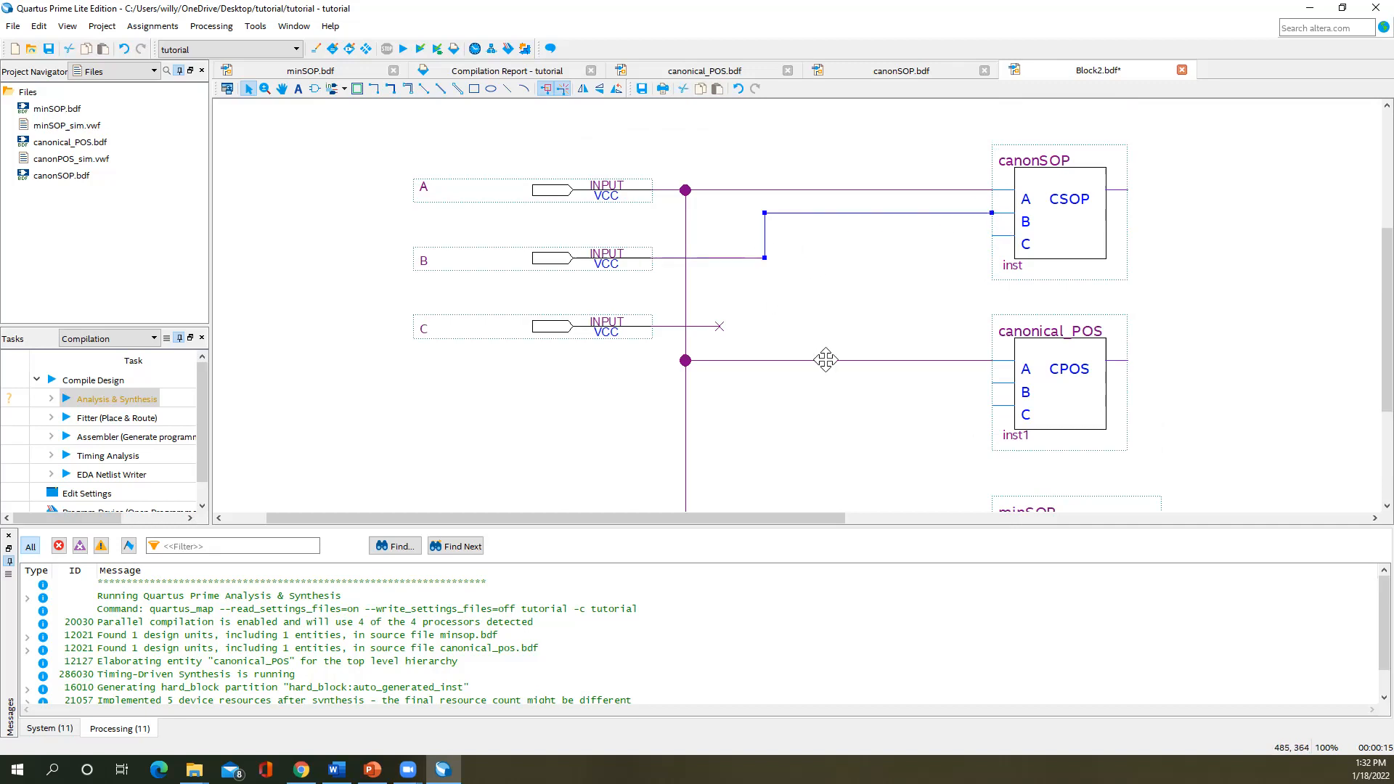
pyautogui.moveTo(991, 385); pyautogui.dragTo(765, 258)
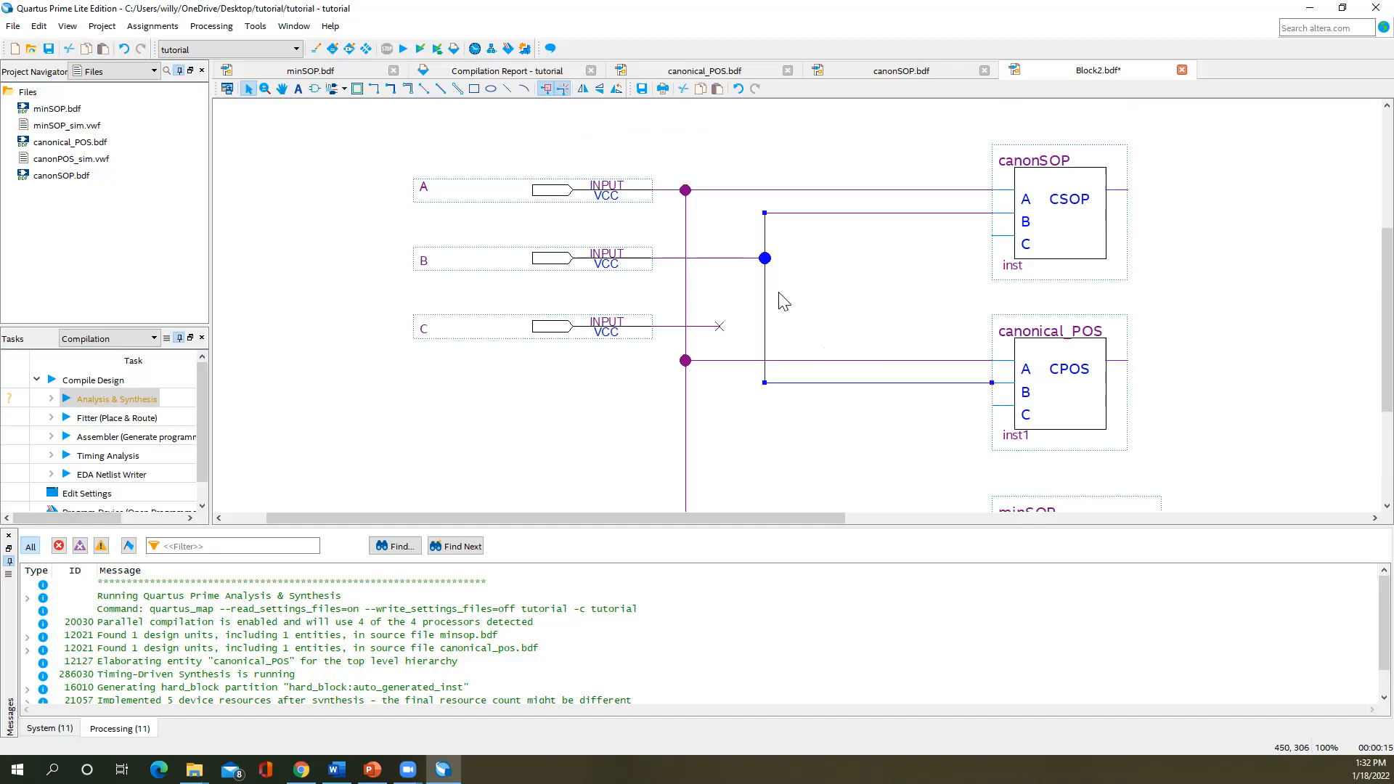
pyautogui.scroll(-2, 973, 483)
pyautogui.scroll(-2, 974, 483)
pyautogui.moveTo(993, 391)
pyautogui.mouseDown()
pyautogui.moveTo(788, 275)
pyautogui.moveTo(766, 208)
pyautogui.moveTo(813, 237)
pyautogui.moveTo(971, 239)
pyautogui.moveTo(924, 326)
pyautogui.moveTo(983, 321)
pyautogui.moveTo(922, 239)
pyautogui.mouseUp()
# - Wire input pin C to the C ports of canonSOP, canonical_POS and minSOP, branching from one shared vertical wire
pyautogui.scroll(2, 819, 308)
pyautogui.scroll(2, 958, 250)
pyautogui.scroll(-2, 958, 355)
pyautogui.scroll(-2, 924, 368)
pyautogui.moveTo(992, 390)
pyautogui.mouseDown()
pyautogui.moveTo(944, 383)
pyautogui.moveTo(924, 209)
pyautogui.mouseUp()
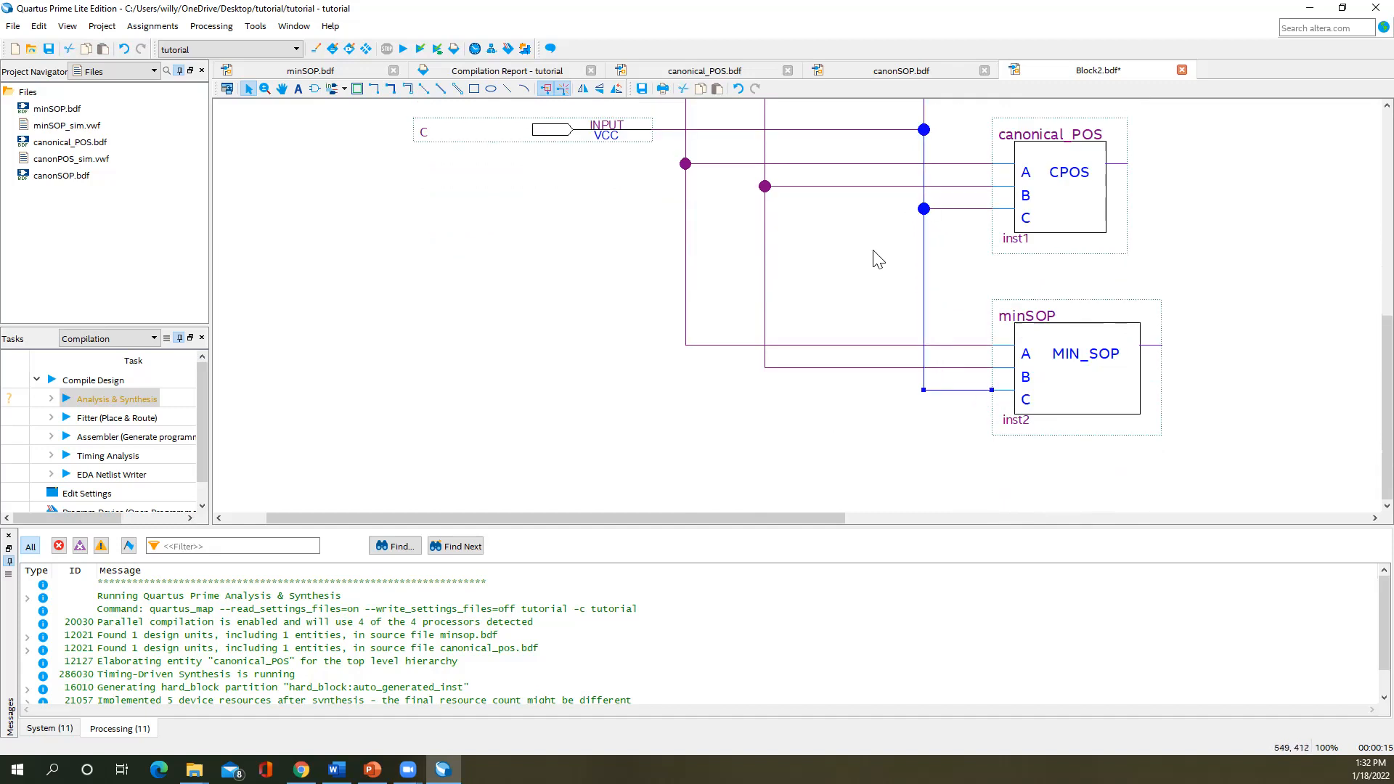
# - Place three output pins, one to the right of each symbol's CSOP, CPOS and MIN_SOP output
pyautogui.scroll(2, 472, 488)
pyautogui.scroll(3, 453, 485)
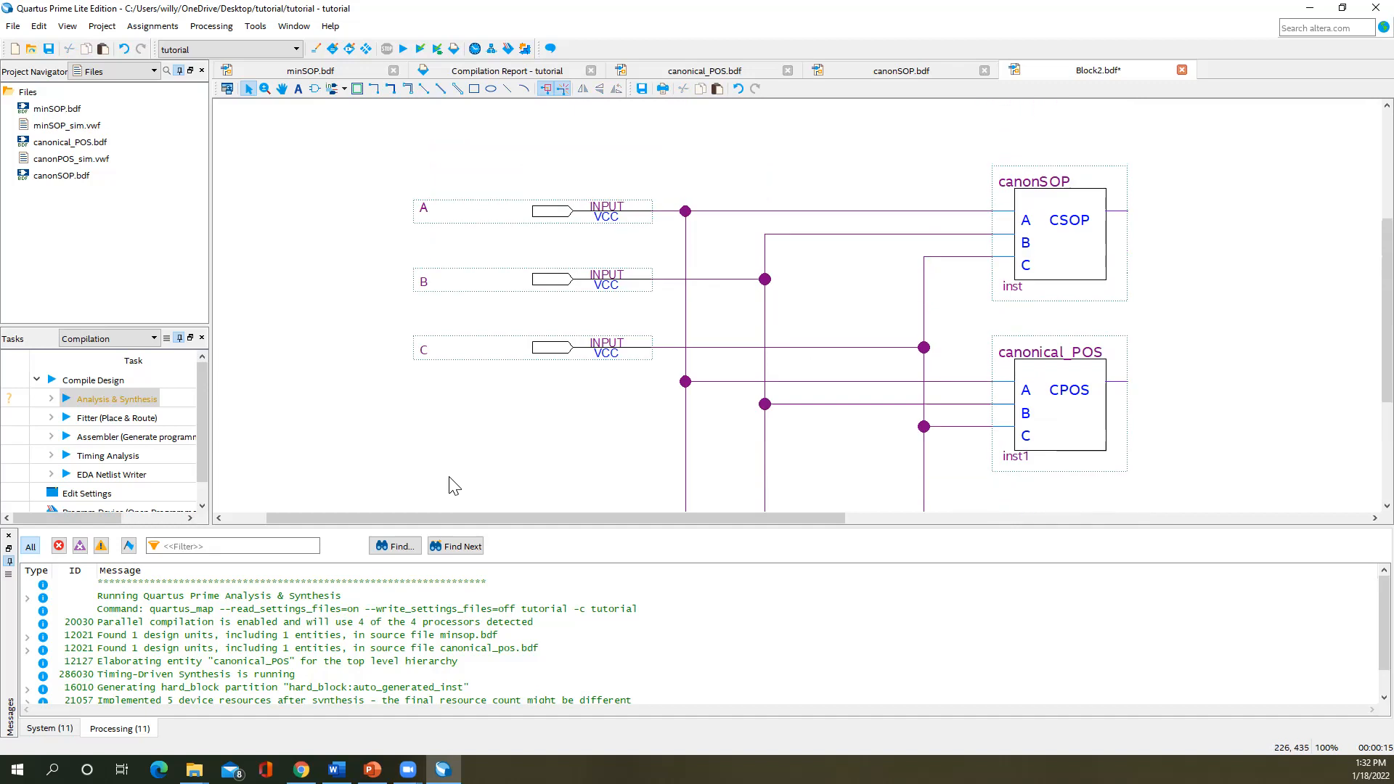
pyautogui.scroll(-1, 452, 484)
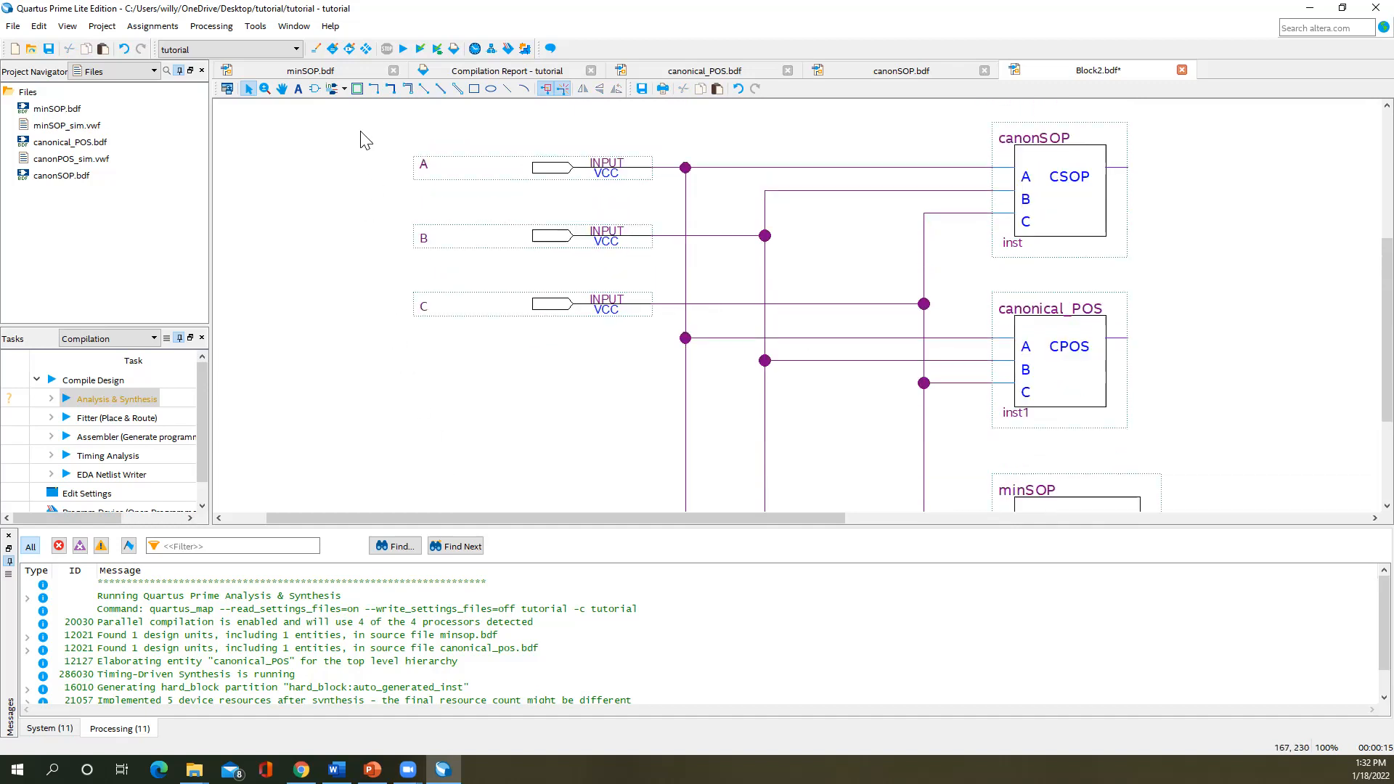
pyautogui.click(345, 89)
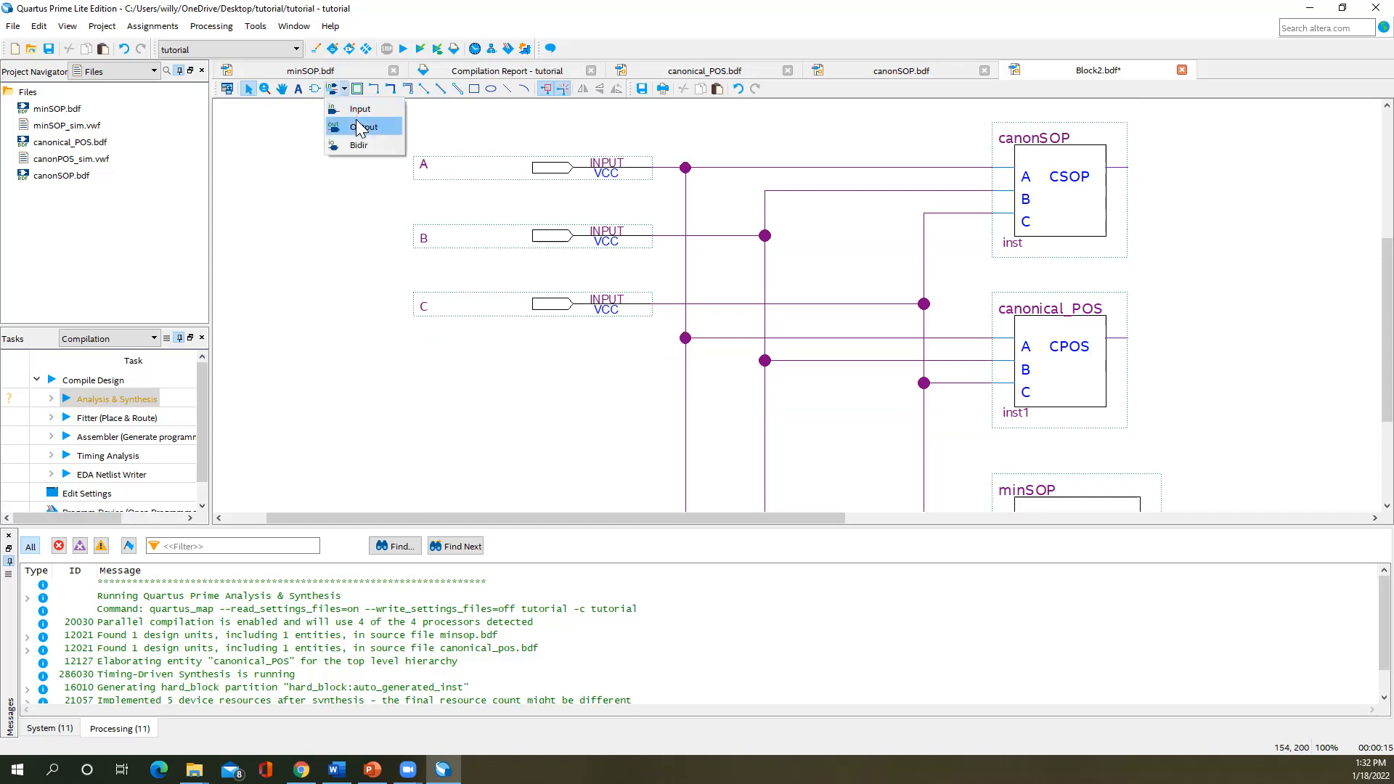
pyautogui.click(357, 127)
pyautogui.click(1197, 136)
pyautogui.click(1185, 314)
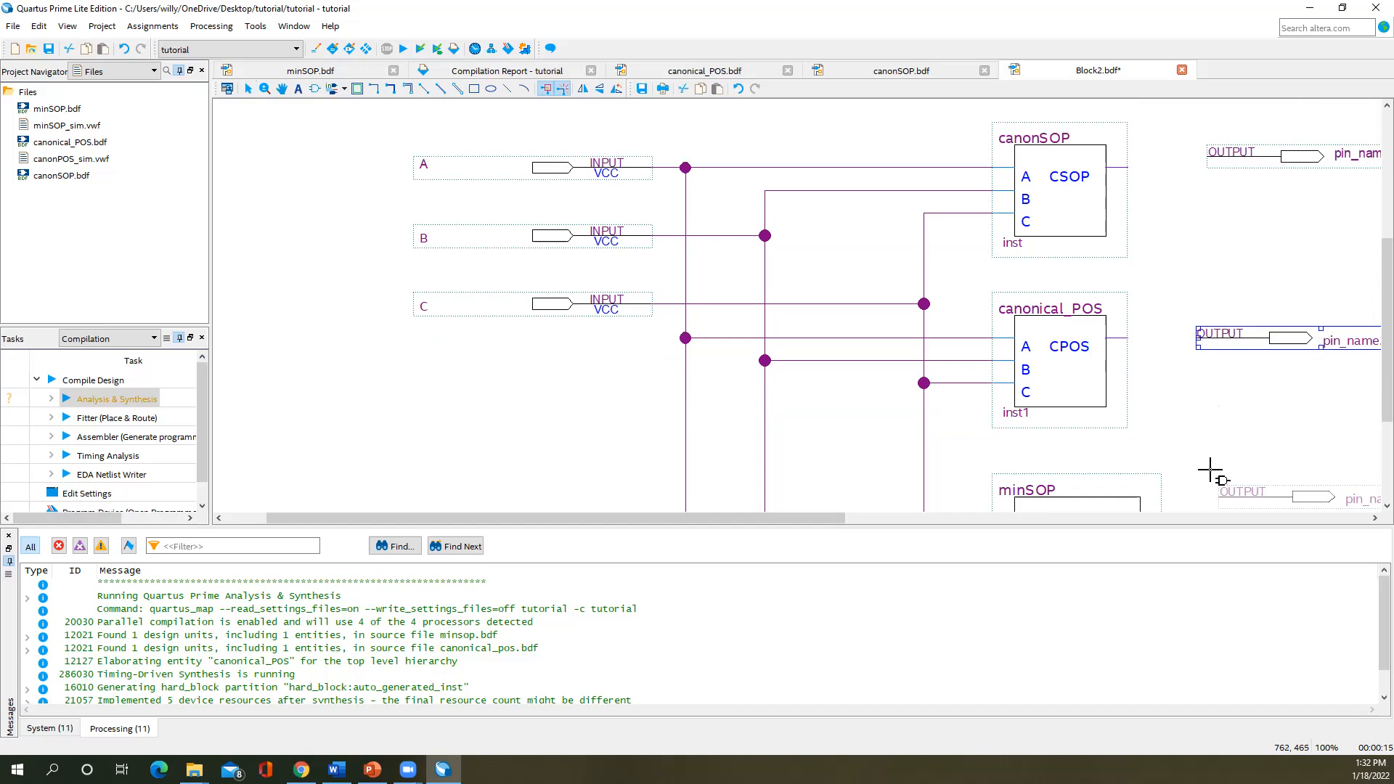
pyautogui.scroll(-1, 1210, 472)
pyautogui.click(1200, 413)
pyautogui.press('Escape')
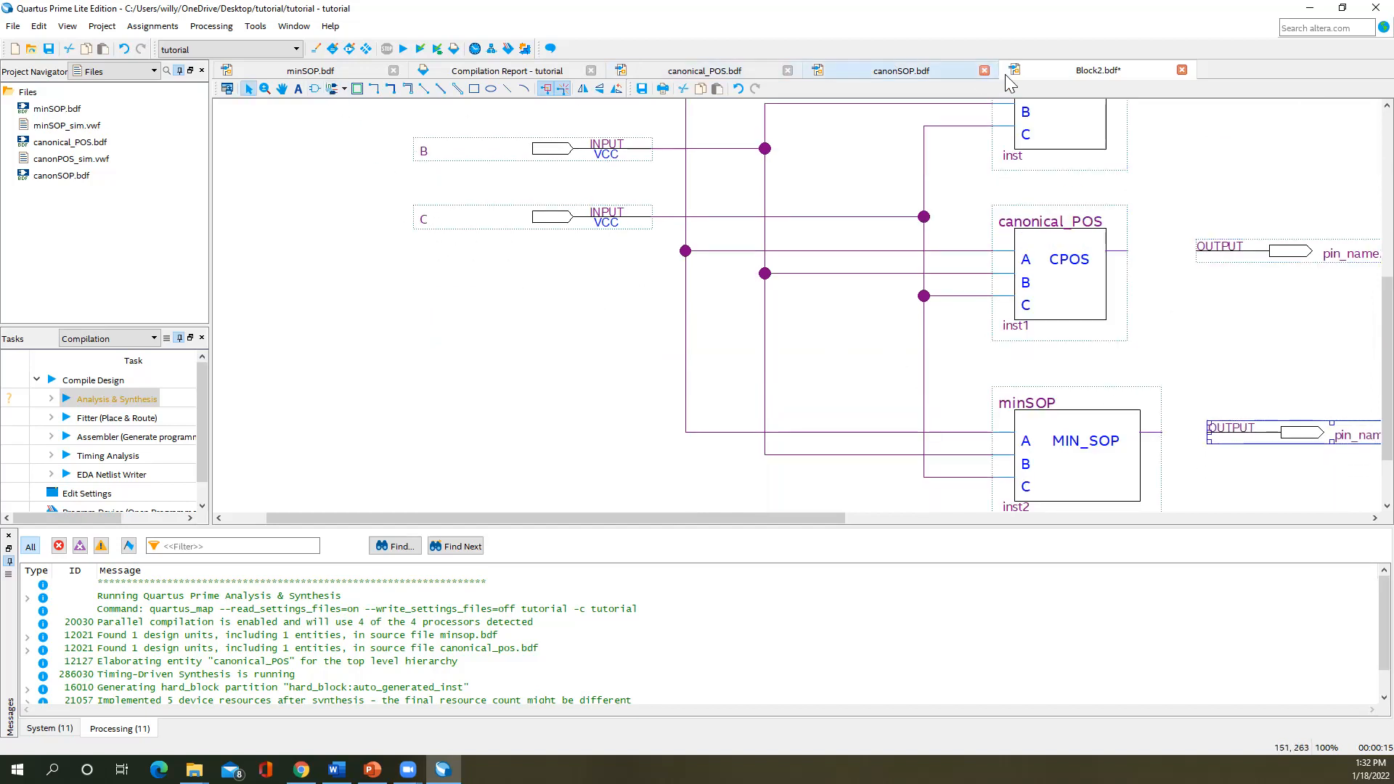
# - Detach the Block2.bdf window and attach the three output pins to the CSOP, CPOS and MIN_SOP outputs of the symbols
pyautogui.rightClick(1027, 83)
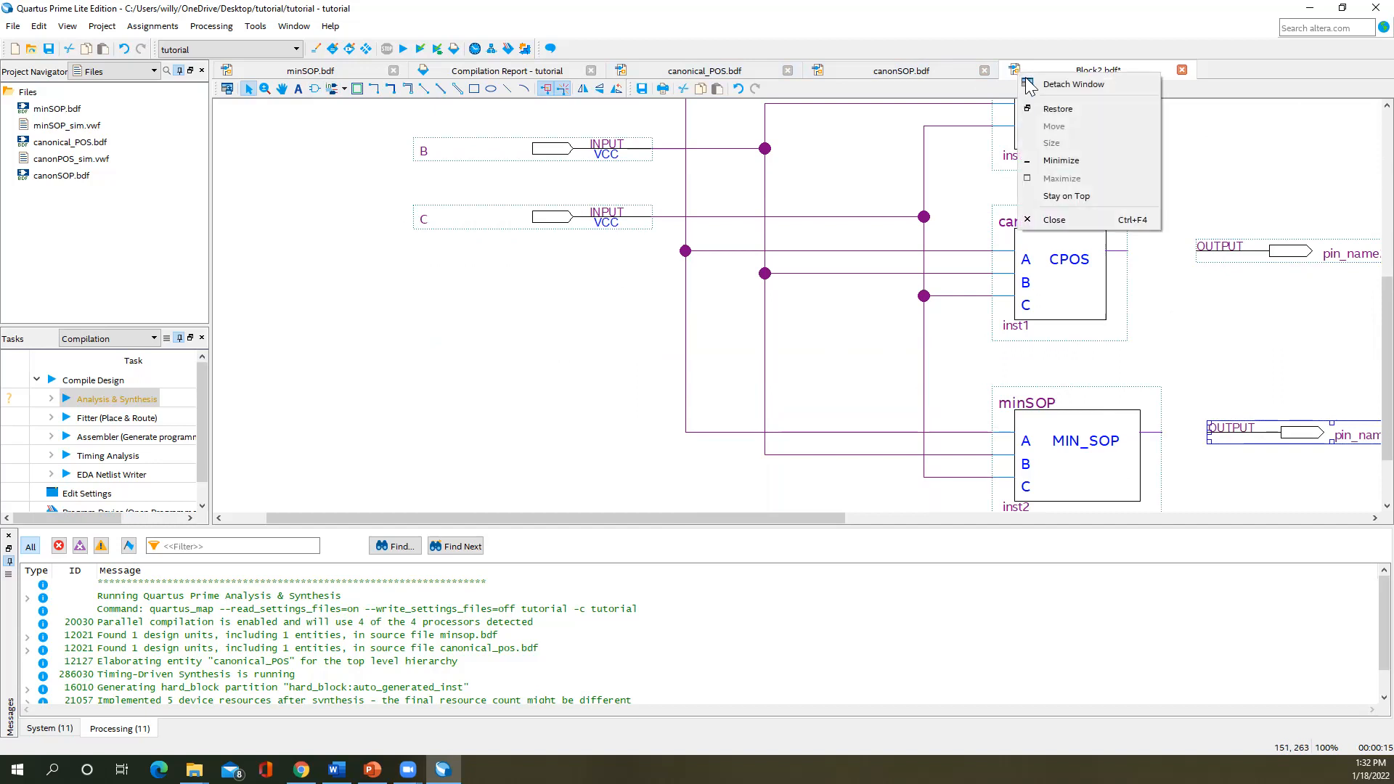
pyautogui.click(1073, 85)
pyautogui.click(436, 21)
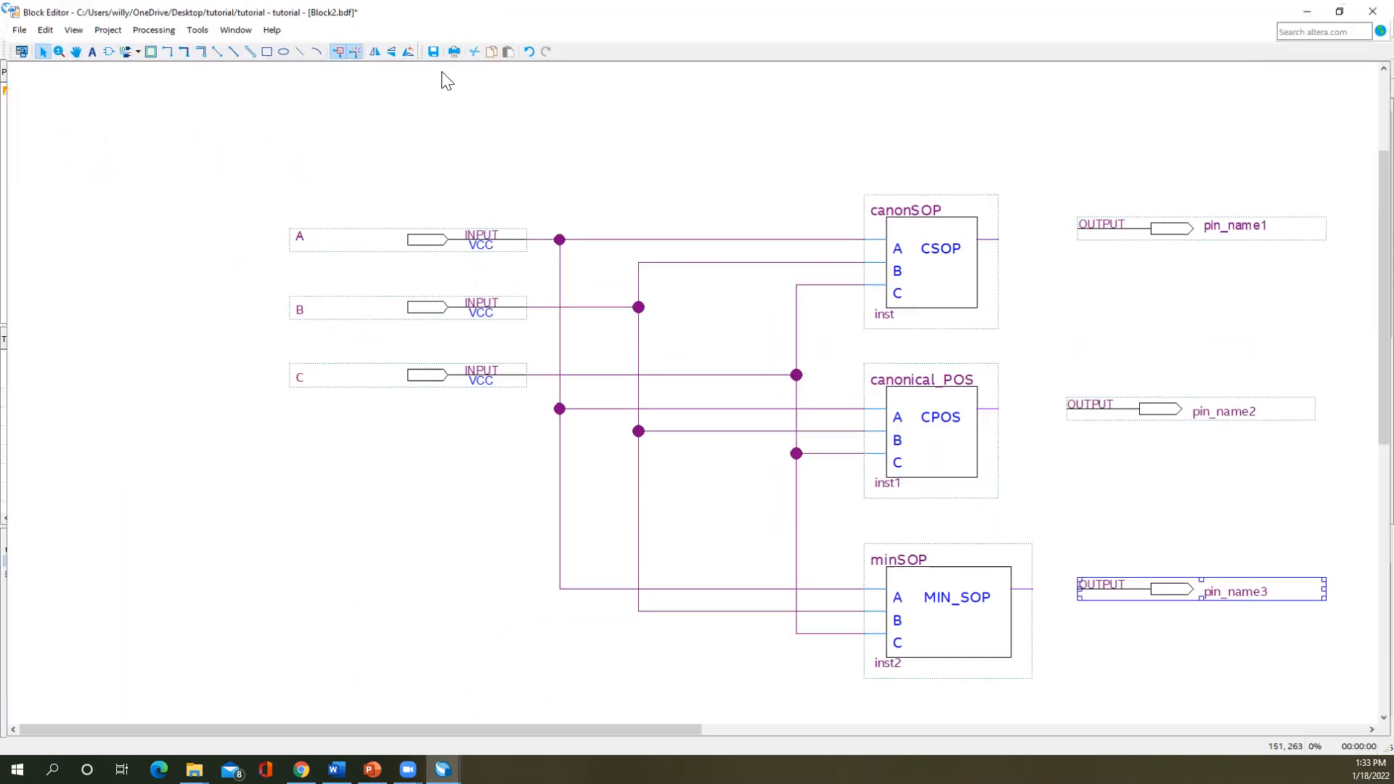
pyautogui.moveTo(615, 729); pyautogui.dragTo(737, 737)
pyautogui.moveTo(944, 236)
pyautogui.mouseDown()
pyautogui.moveTo(881, 239)
pyautogui.moveTo(928, 247)
pyautogui.mouseUp()
pyautogui.moveTo(966, 411)
pyautogui.mouseDown()
pyautogui.moveTo(908, 425)
pyautogui.moveTo(900, 411)
pyautogui.moveTo(938, 411)
pyautogui.moveTo(959, 430)
pyautogui.mouseUp()
pyautogui.moveTo(974, 588)
pyautogui.mouseDown()
pyautogui.moveTo(934, 603)
pyautogui.moveTo(927, 591)
pyautogui.moveTo(962, 589)
pyautogui.mouseUp()
# - Rename the three output pins CSOP, CPOS and MSOP to match the canonSOP, canonical_POS and minSOP symbols
pyautogui.doubleClick(989, 236)
pyautogui.click(662, 323)
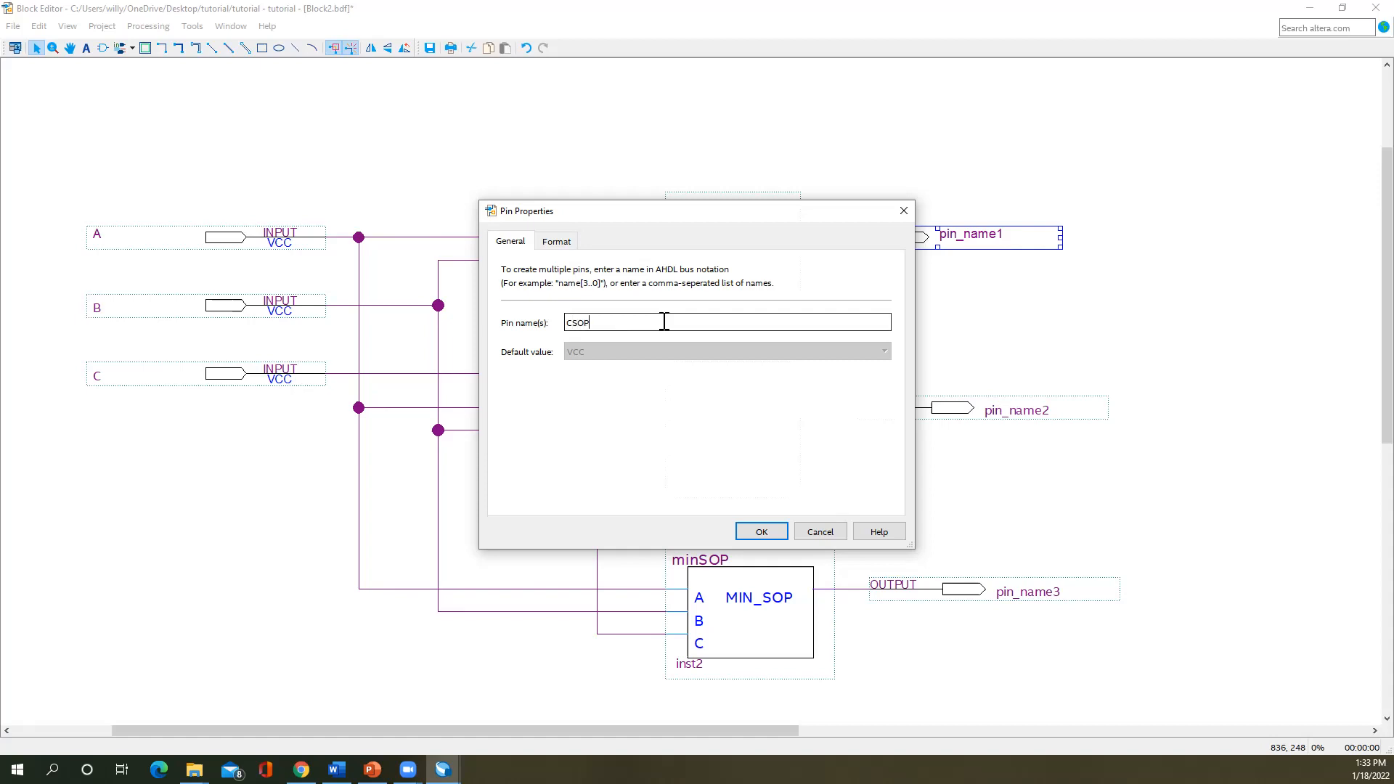
pyautogui.write('CSOP')
pyautogui.press('Return')
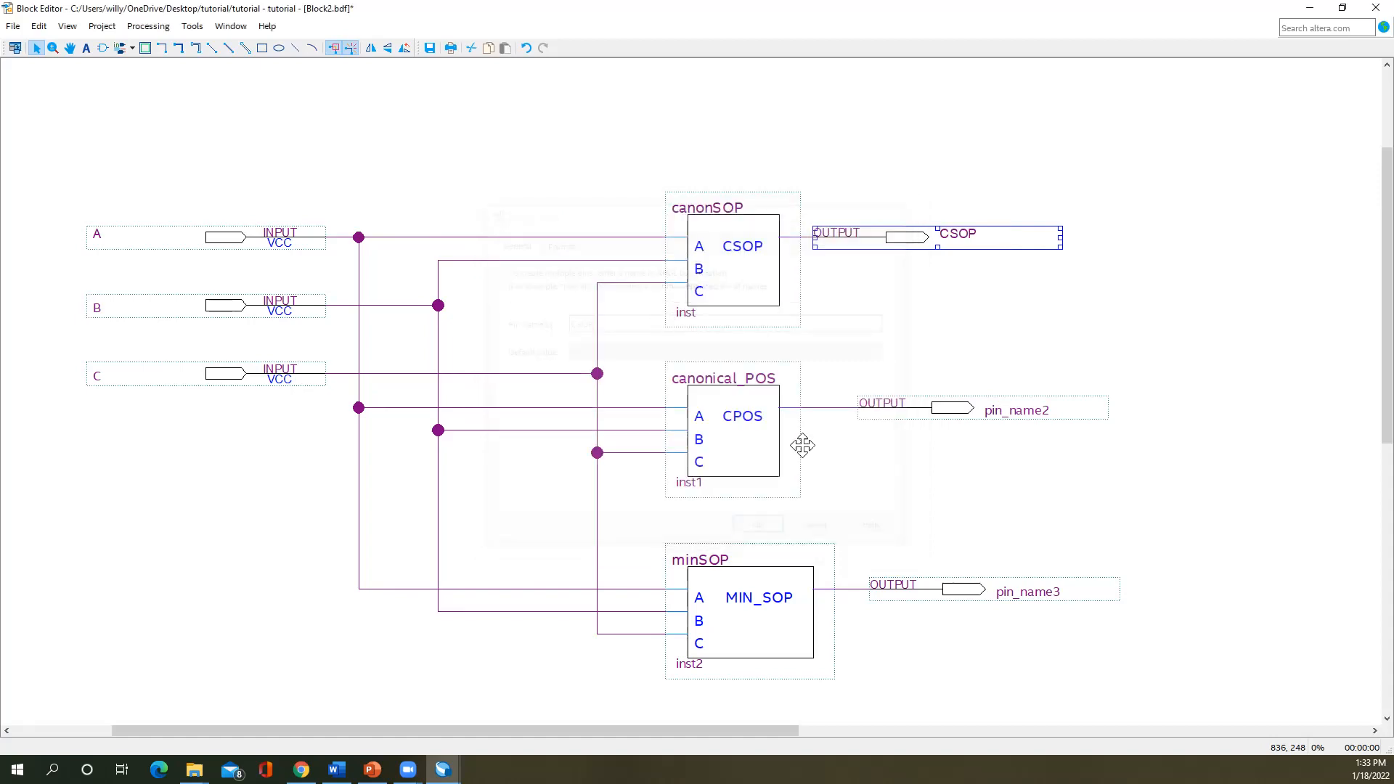
pyautogui.doubleClick(992, 408)
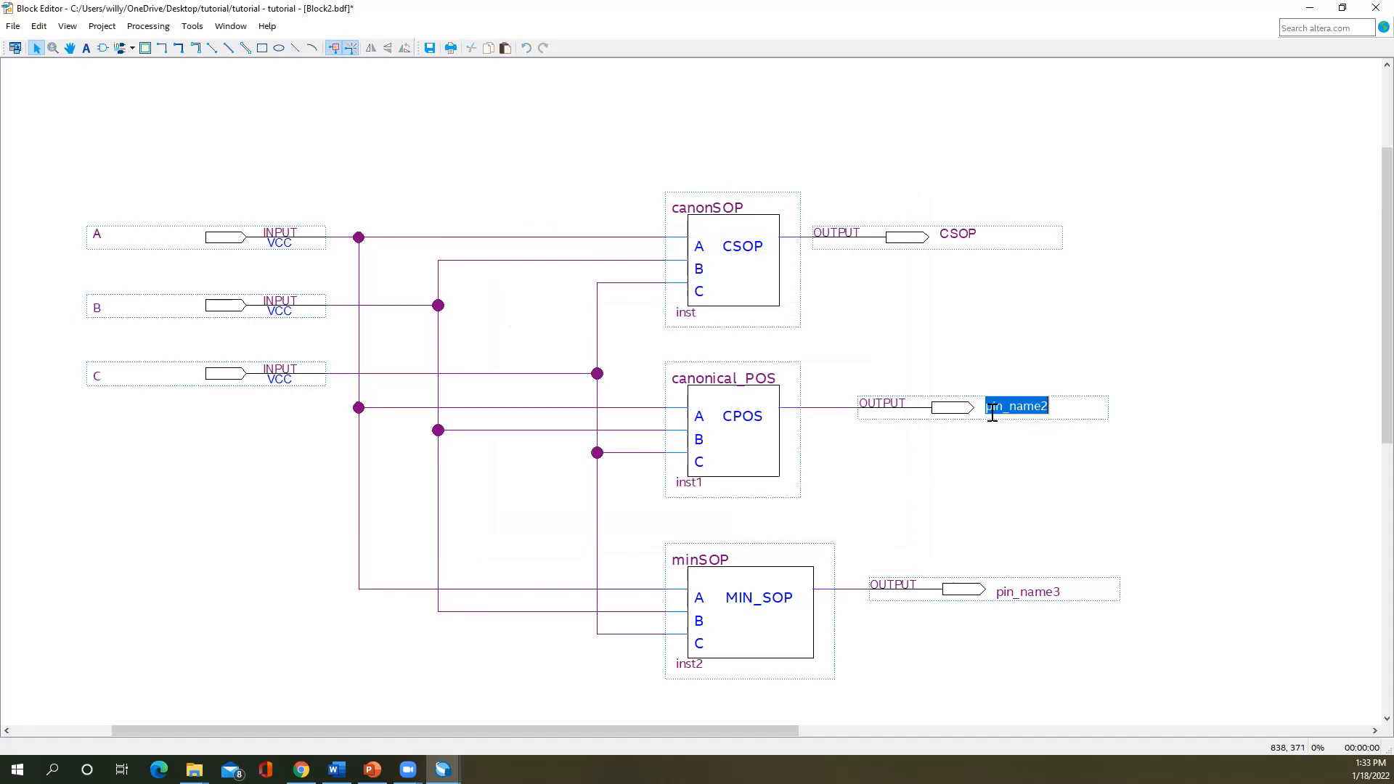
pyautogui.write('CPOS')
pyautogui.press('Tab')
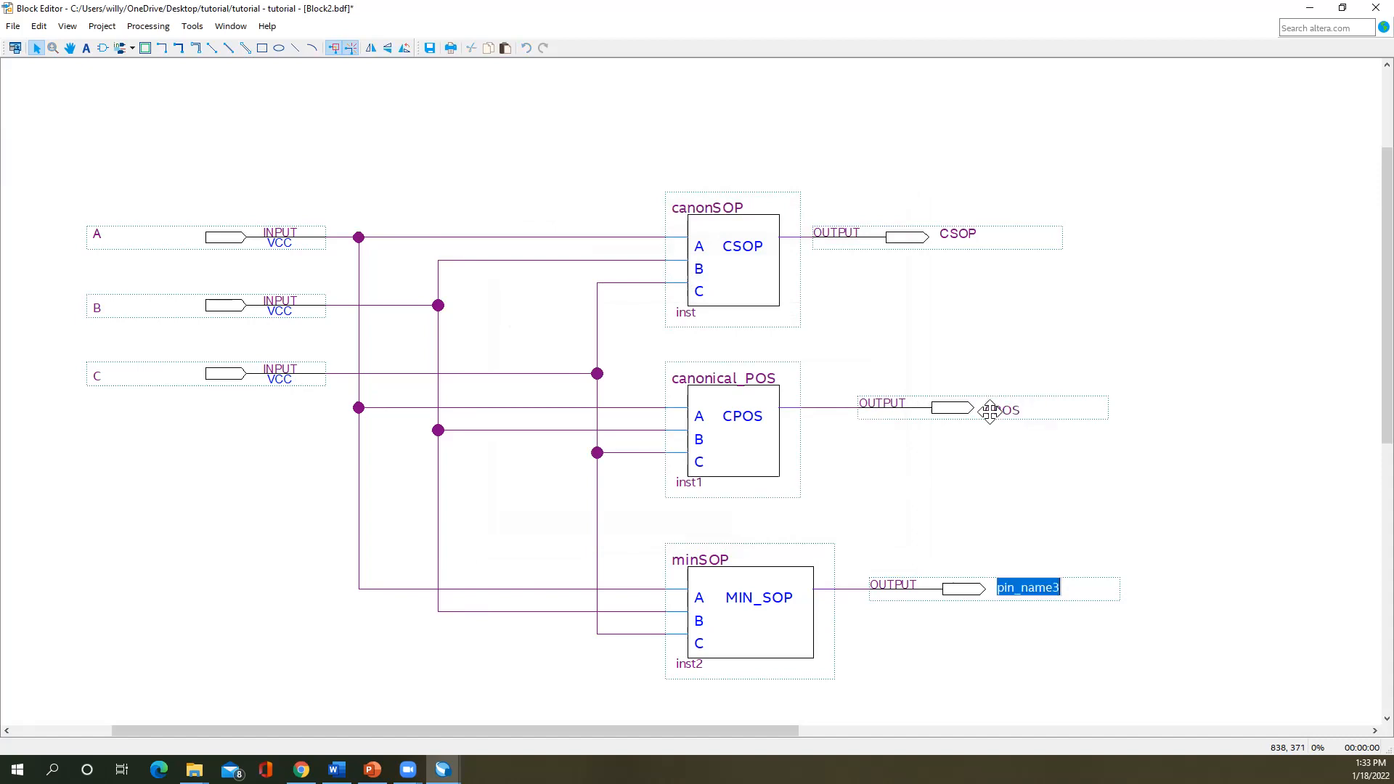
pyautogui.write('MSOP')
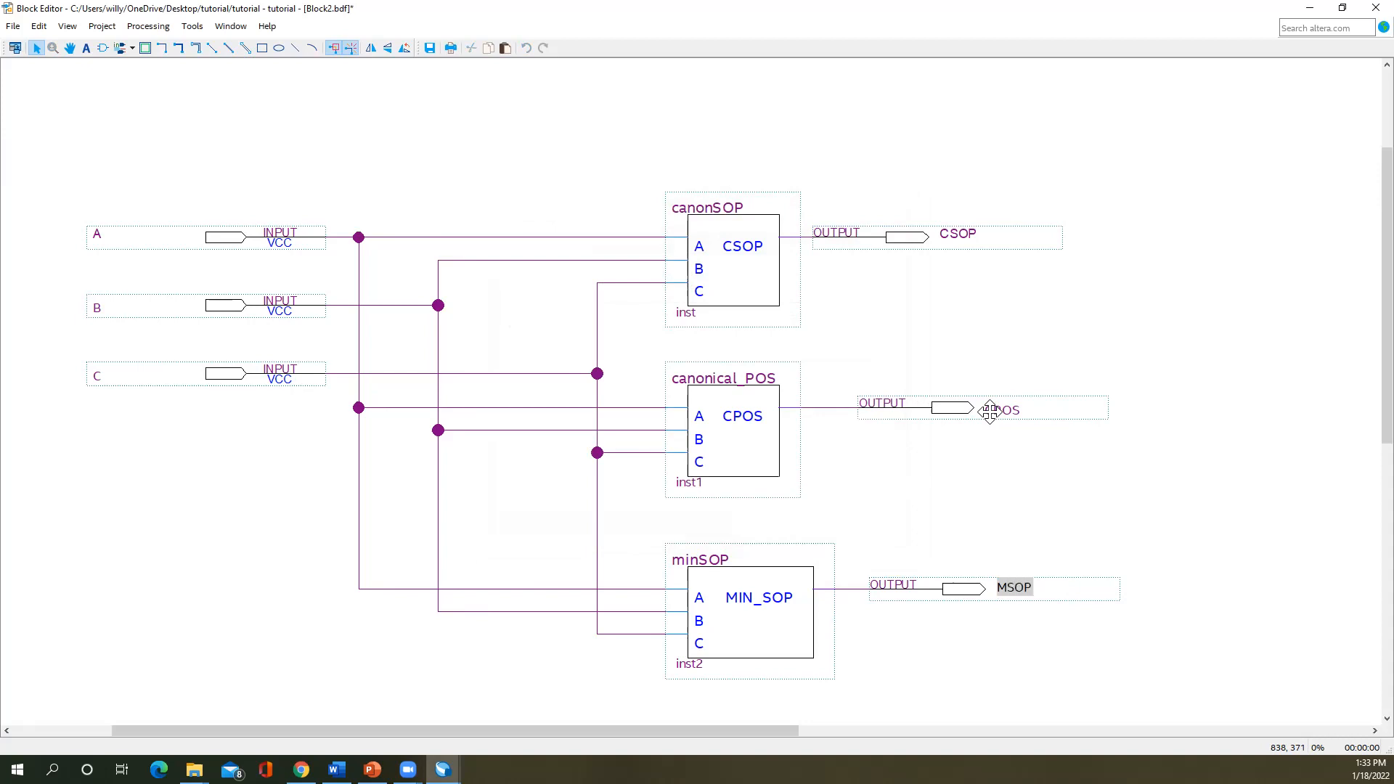
pyautogui.click(988, 405)
pyautogui.click(950, 225)
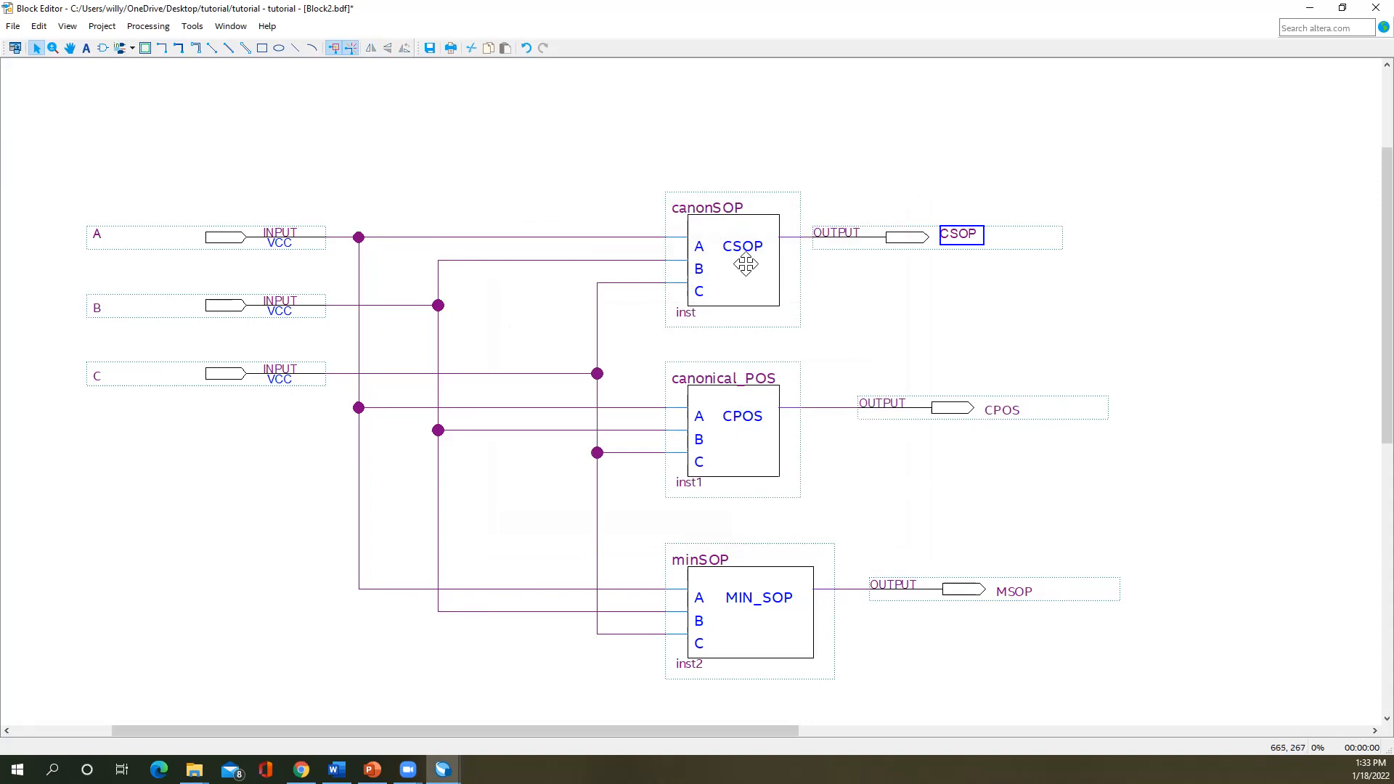
pyautogui.moveTo(976, 250); pyautogui.dragTo(920, 238)
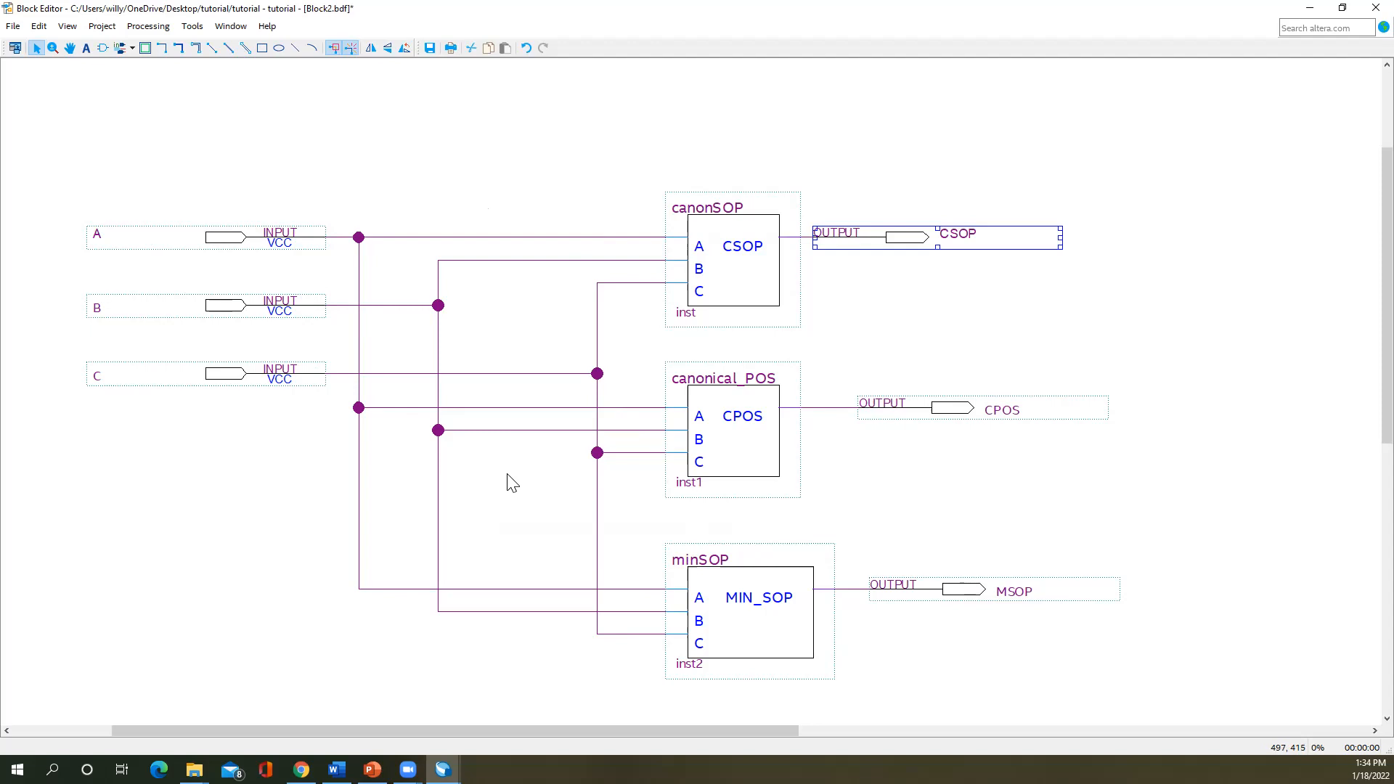
# - Reattach the block diagram window and save the schematic as tutorial.bdf, adding it to the current project
pyautogui.click(14, 48)
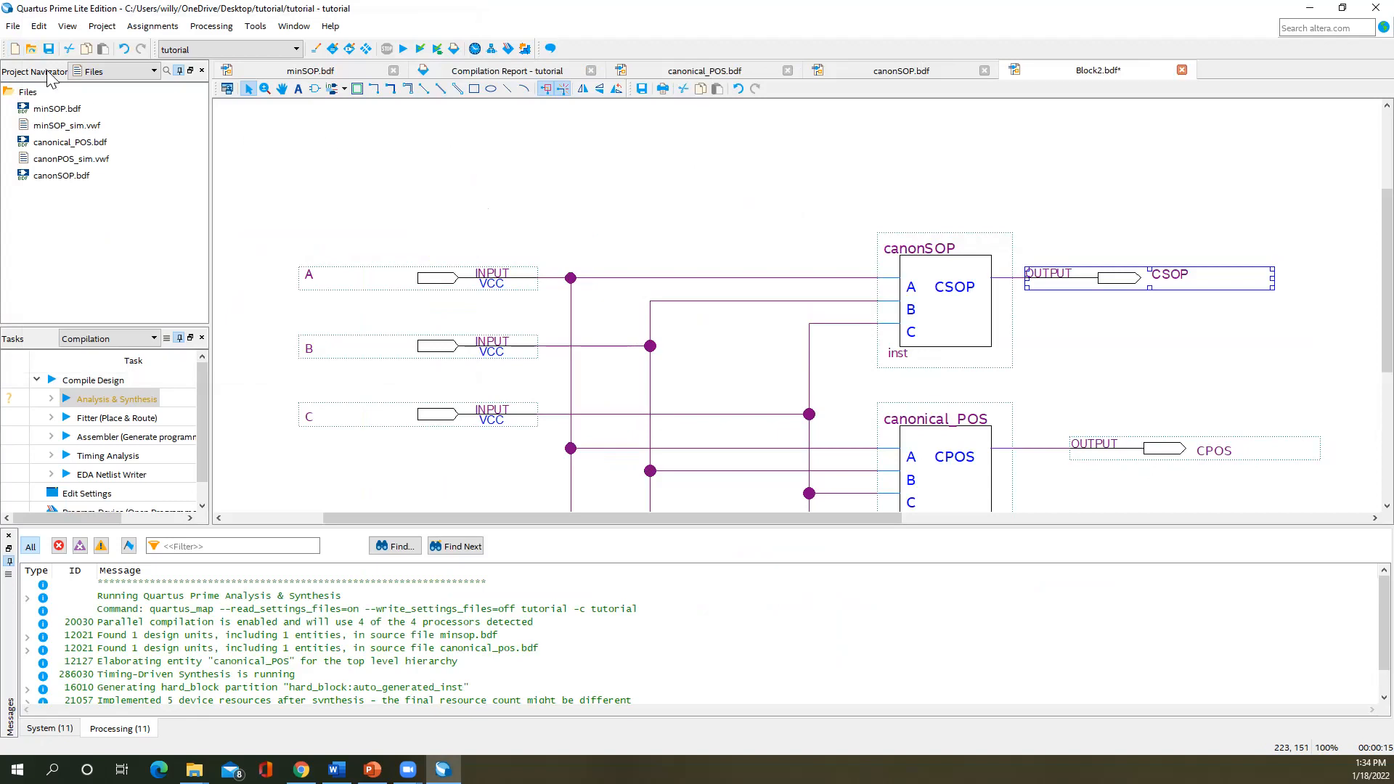
pyautogui.click(13, 26)
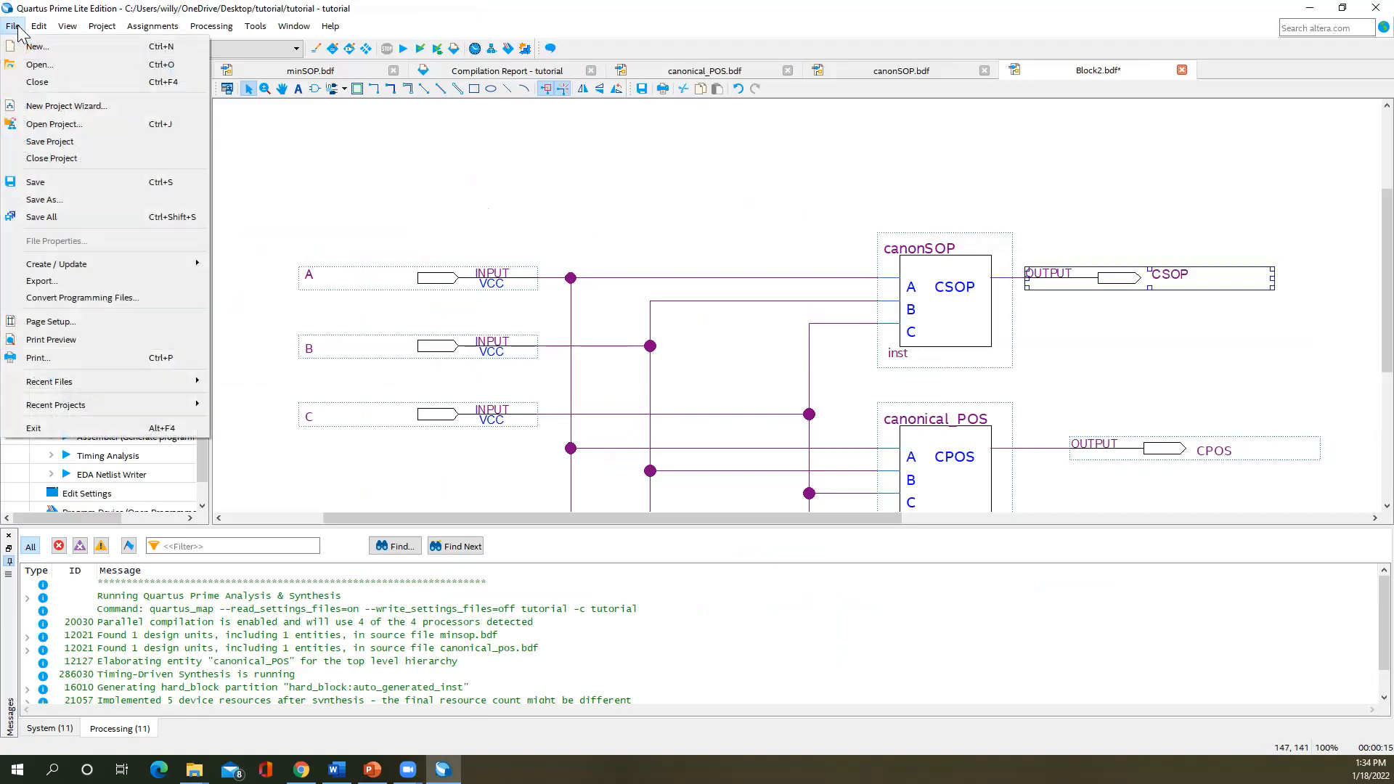
pyautogui.click(60, 186)
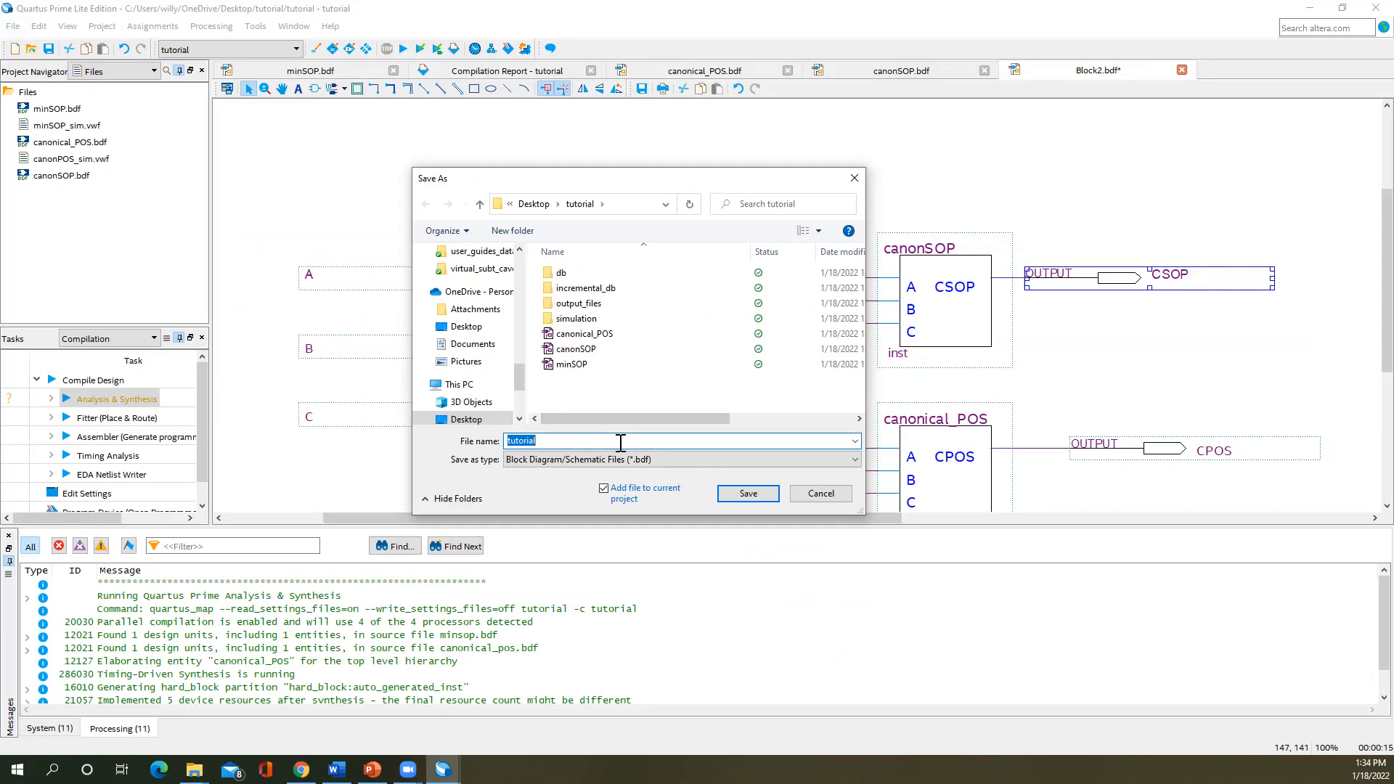
pyautogui.click(748, 493)
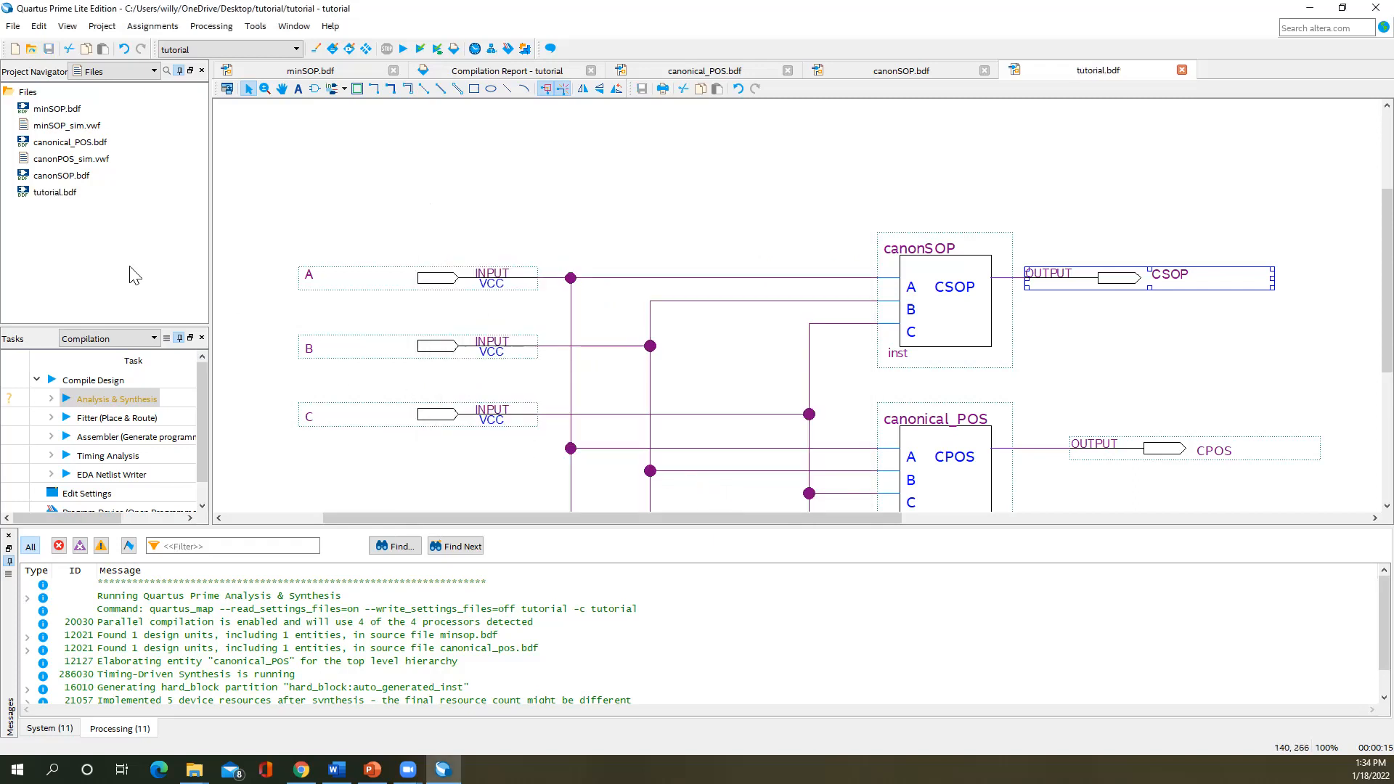
# - Set tutorial.bdf as the top-level entity and run Analysis & Synthesis on it
pyautogui.click(38, 195)
pyautogui.rightClick(37, 194)
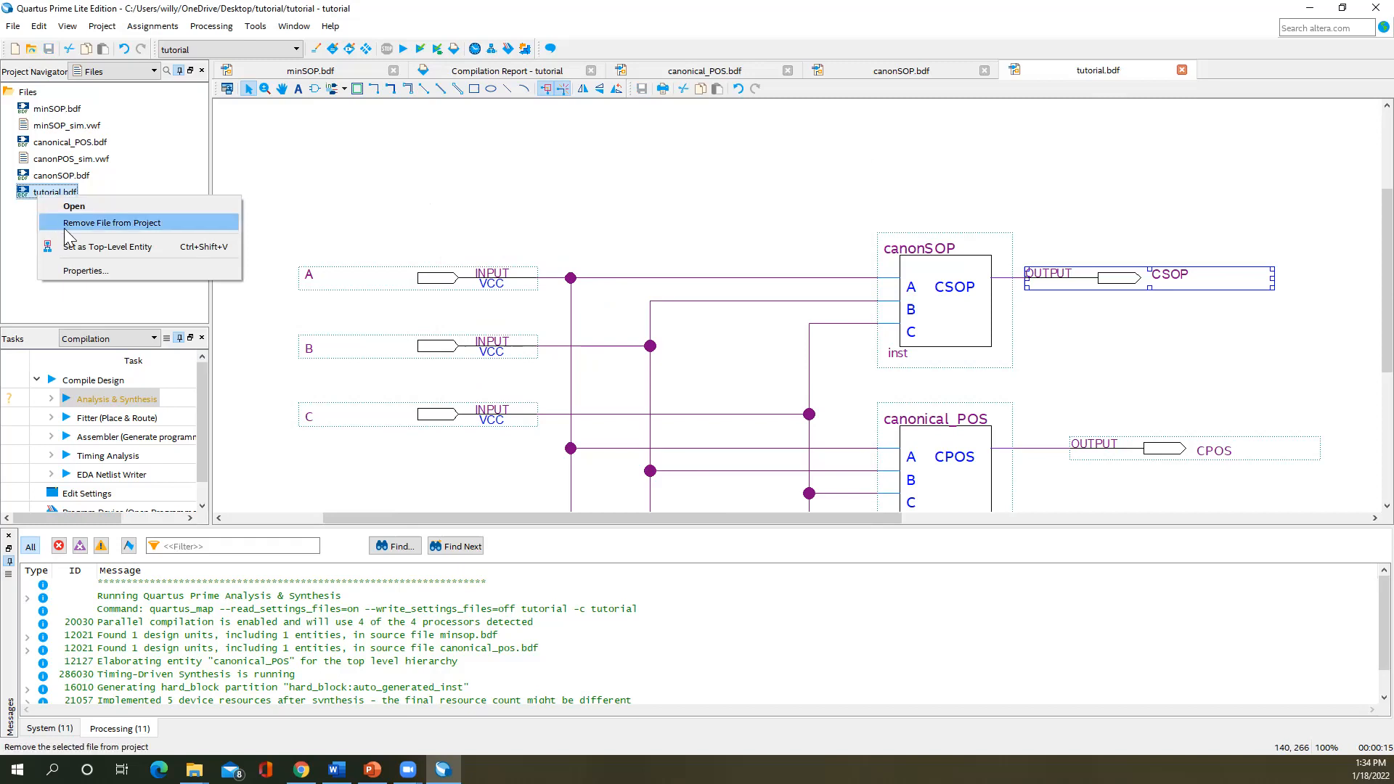
pyautogui.click(71, 247)
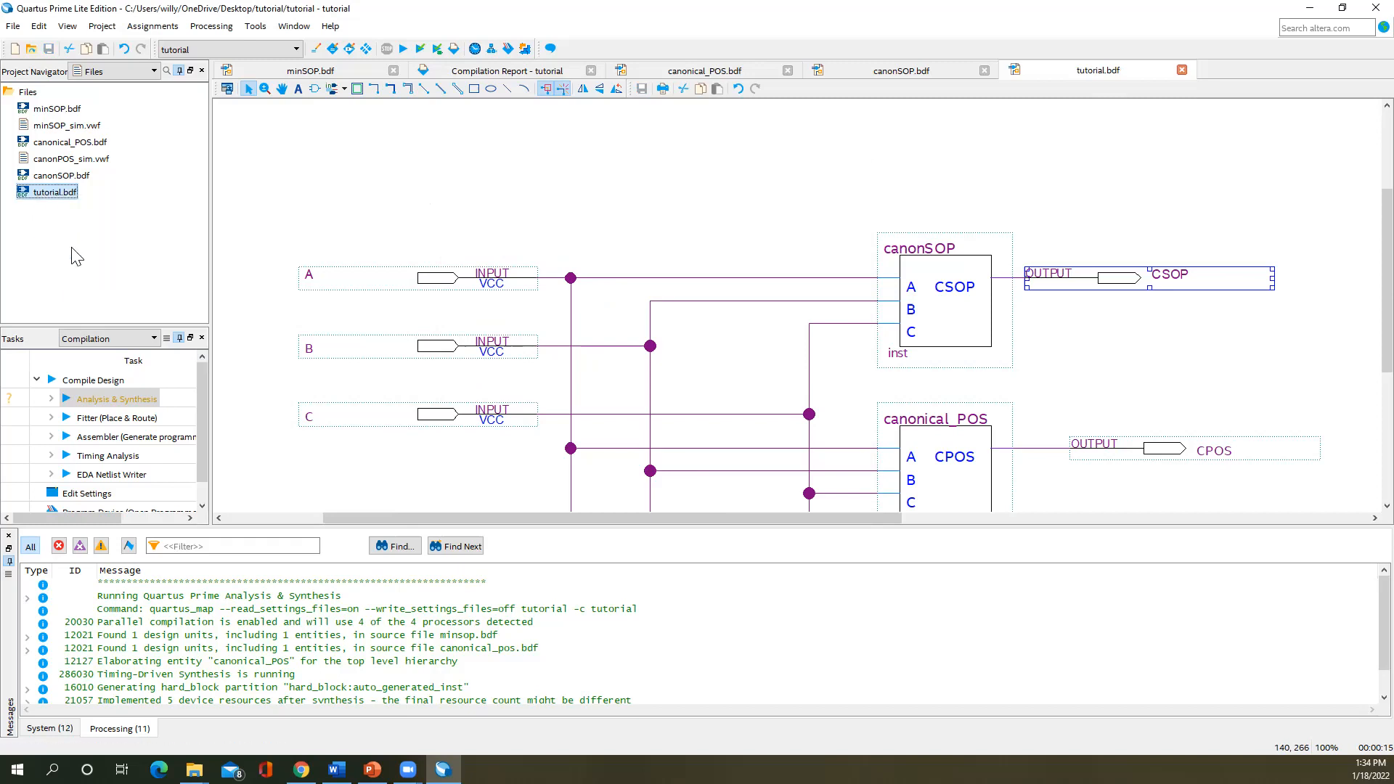
pyautogui.doubleClick(145, 398)
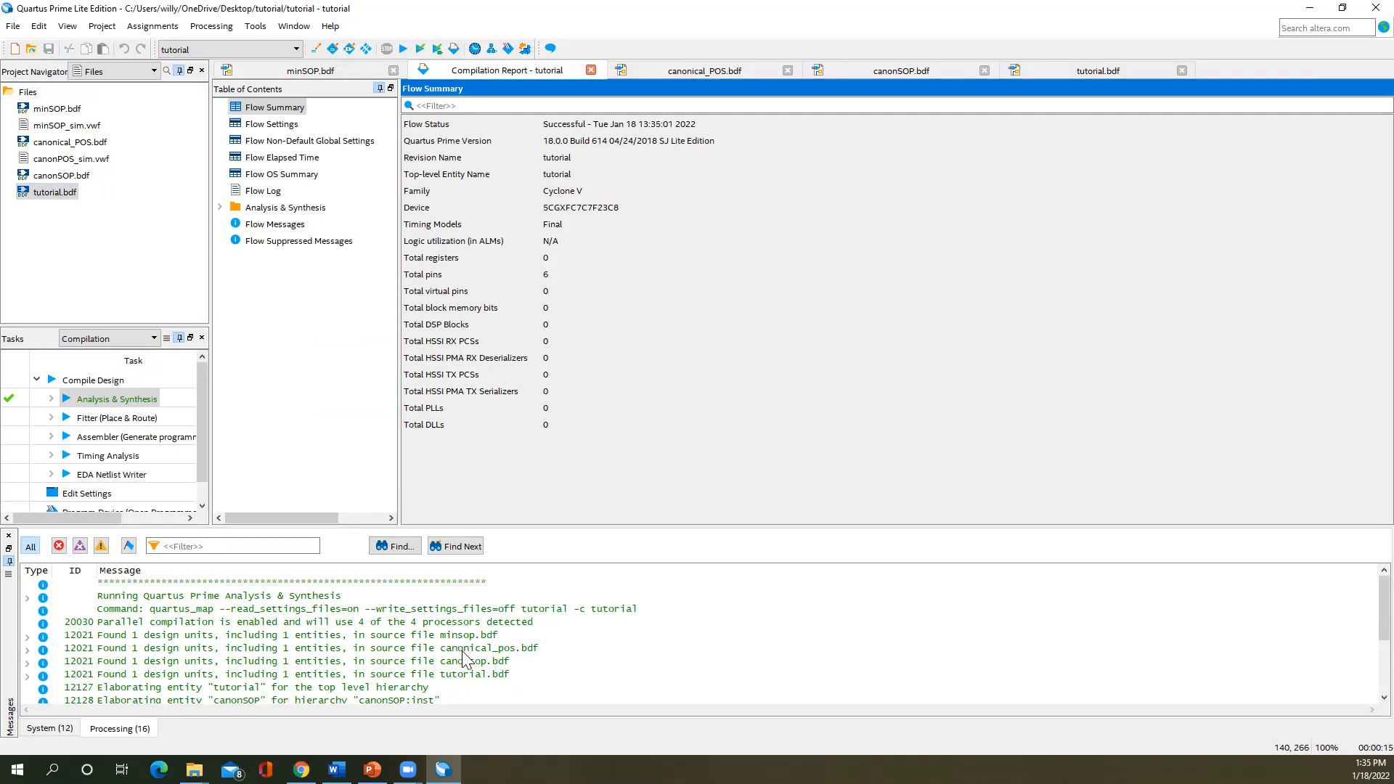
pyautogui.scroll(-1, 461, 672)
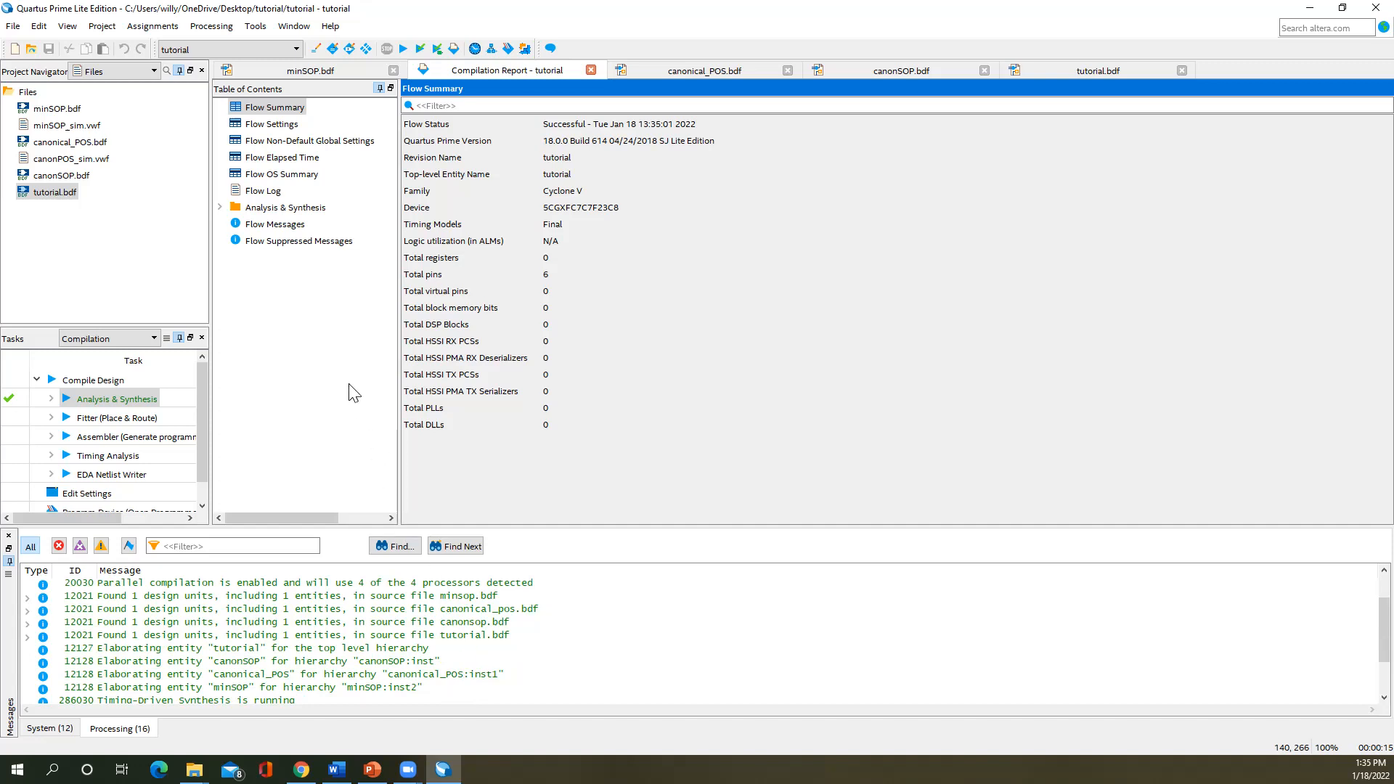
# - Return to the tutorial.bdf schematic and create a new University Program VWF waveform file
pyautogui.click(36, 195)
pyautogui.click(1085, 71)
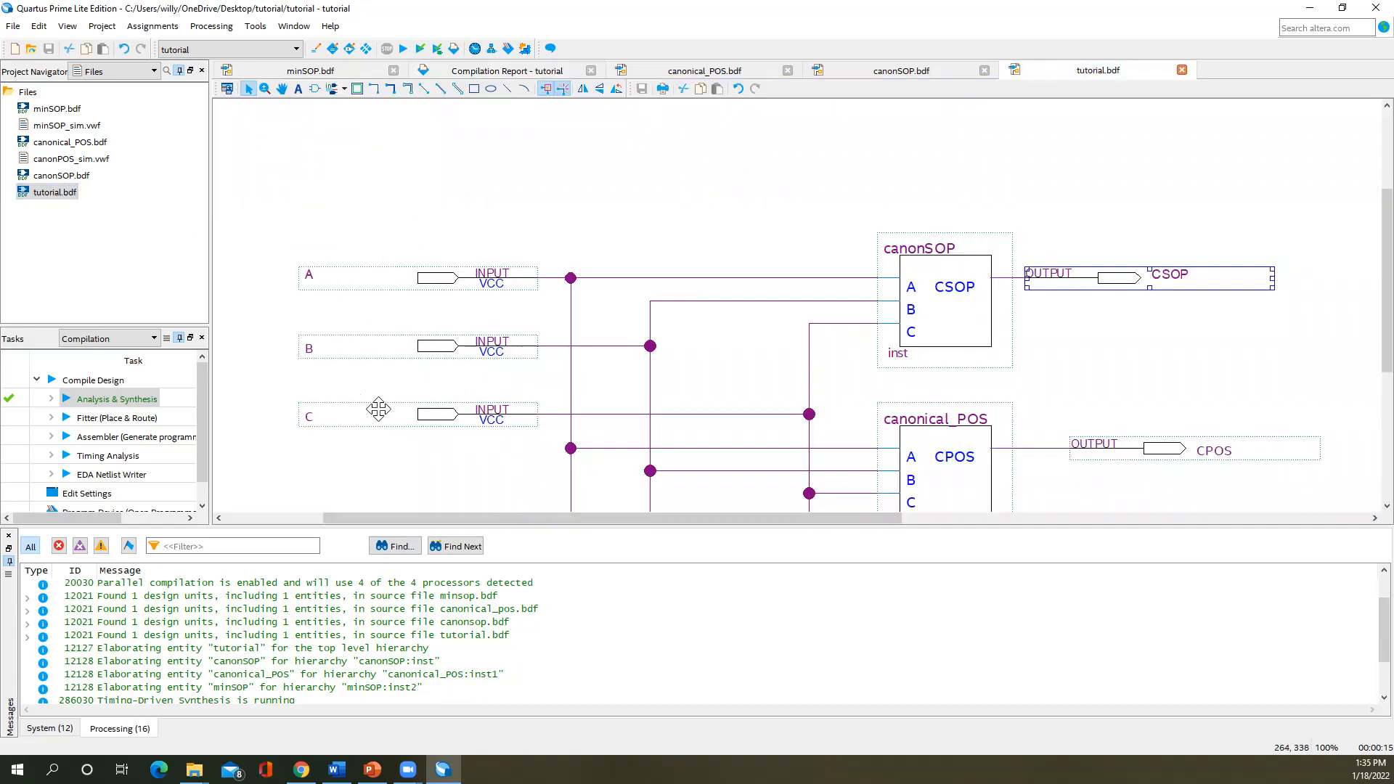
pyautogui.scroll(-1, 1222, 294)
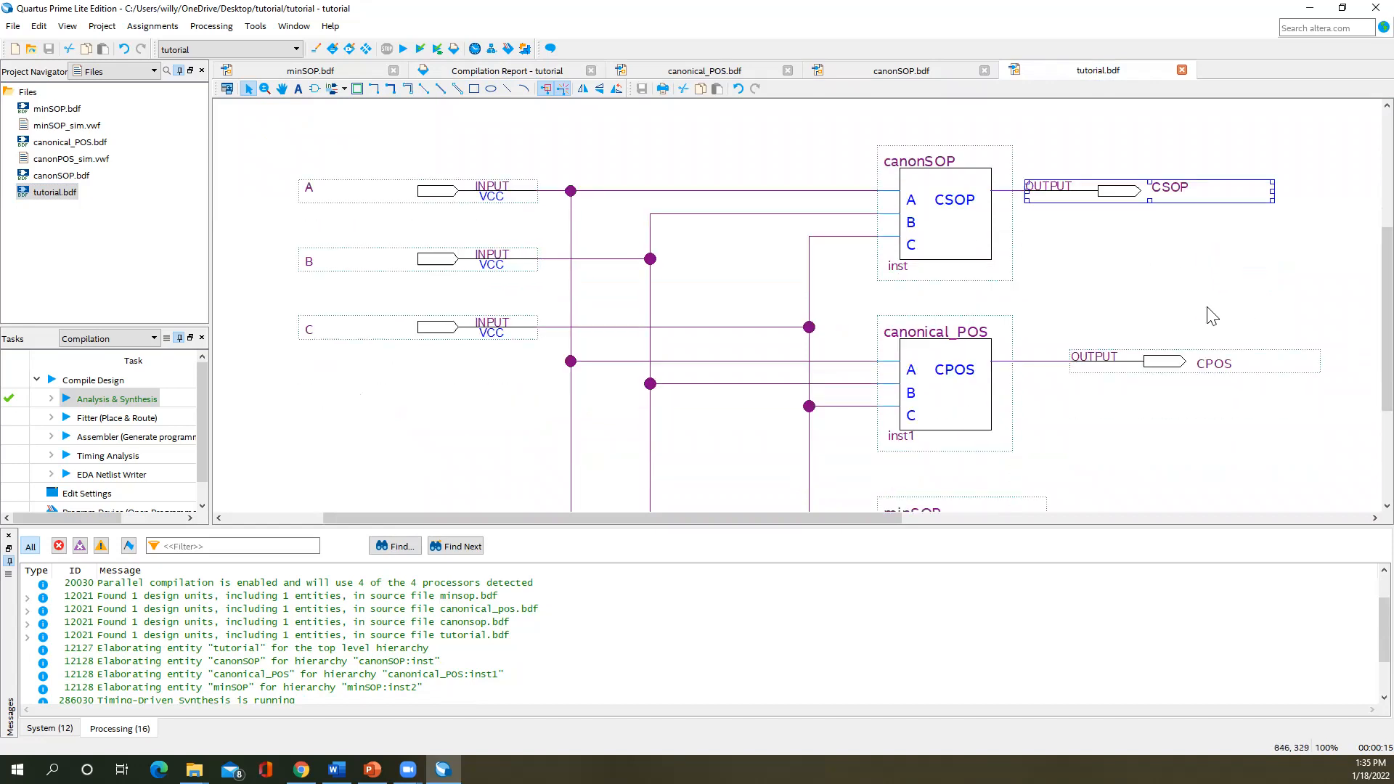
pyautogui.scroll(-3, 1201, 348)
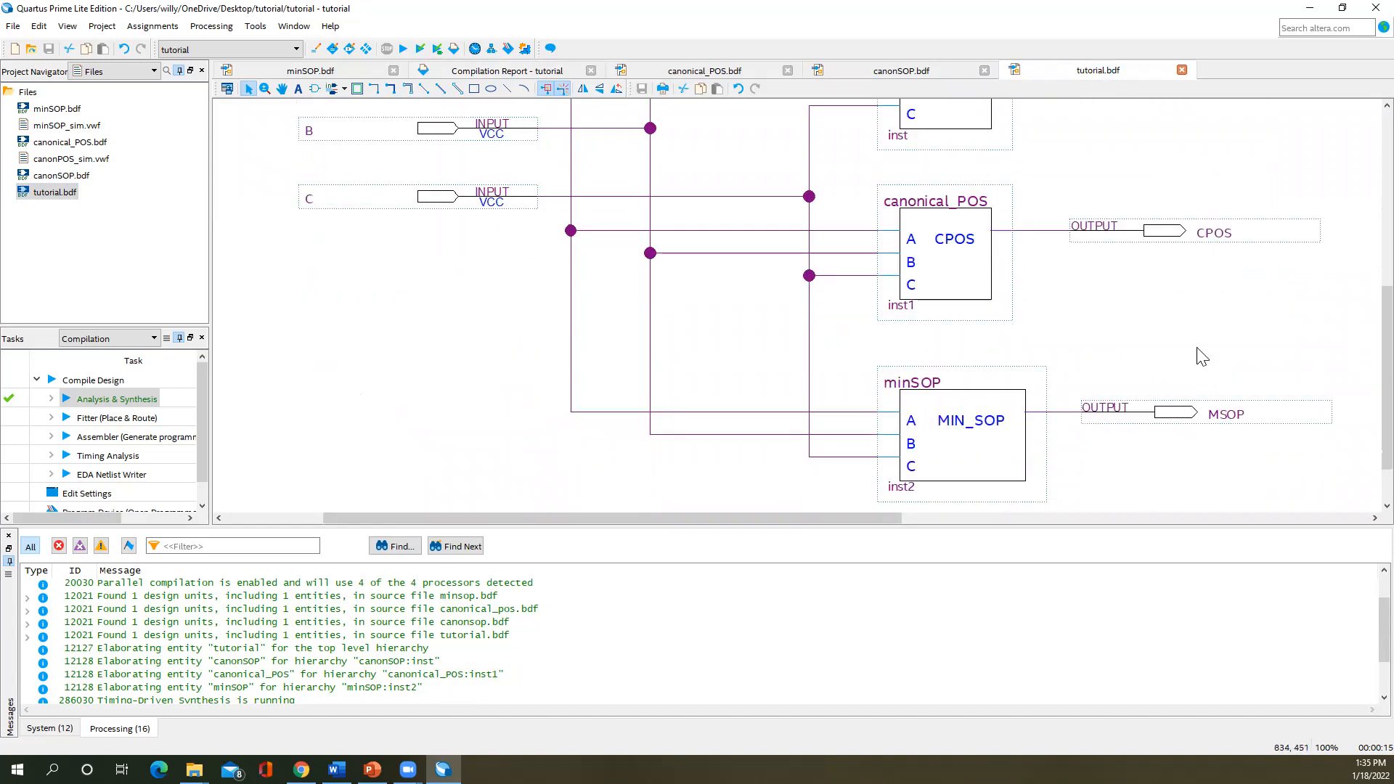
pyautogui.click(55, 193)
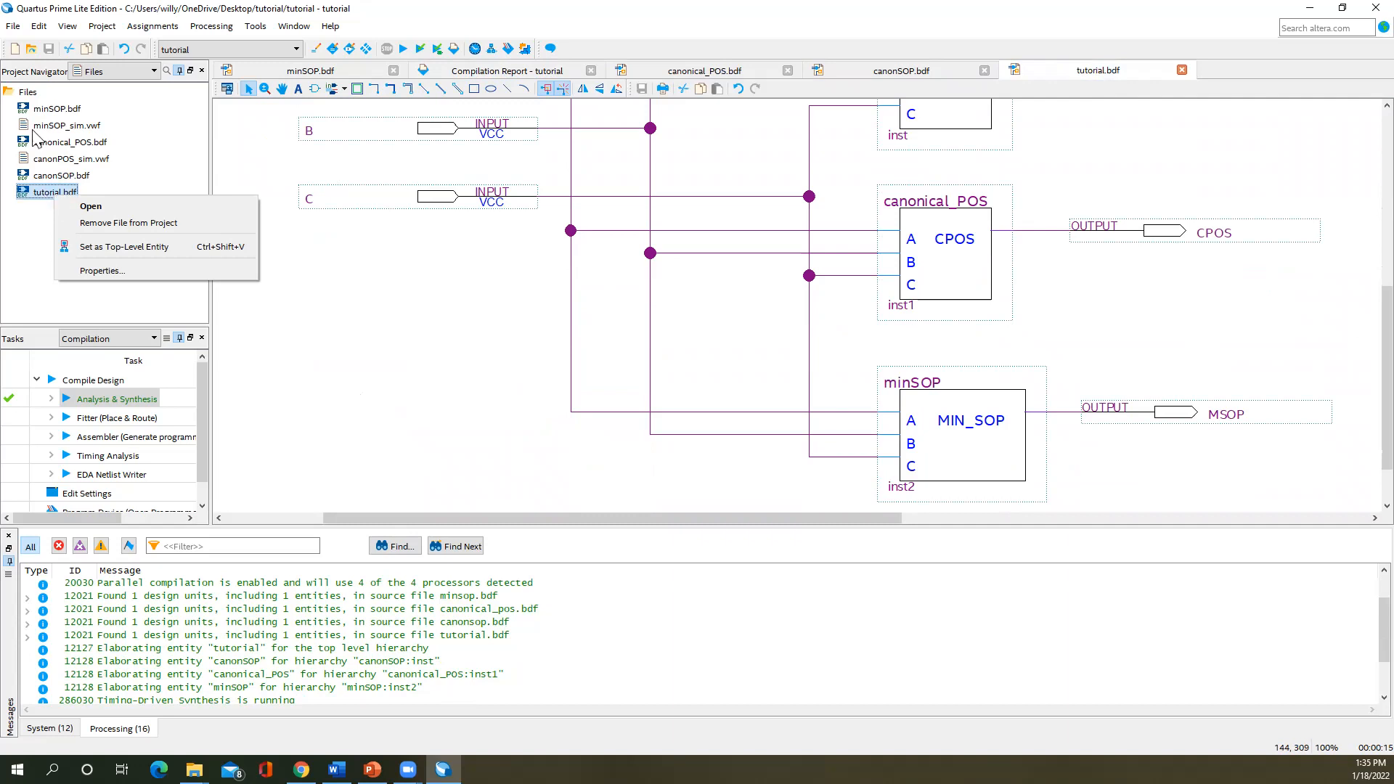
pyautogui.click(13, 24)
pyautogui.click(12, 24)
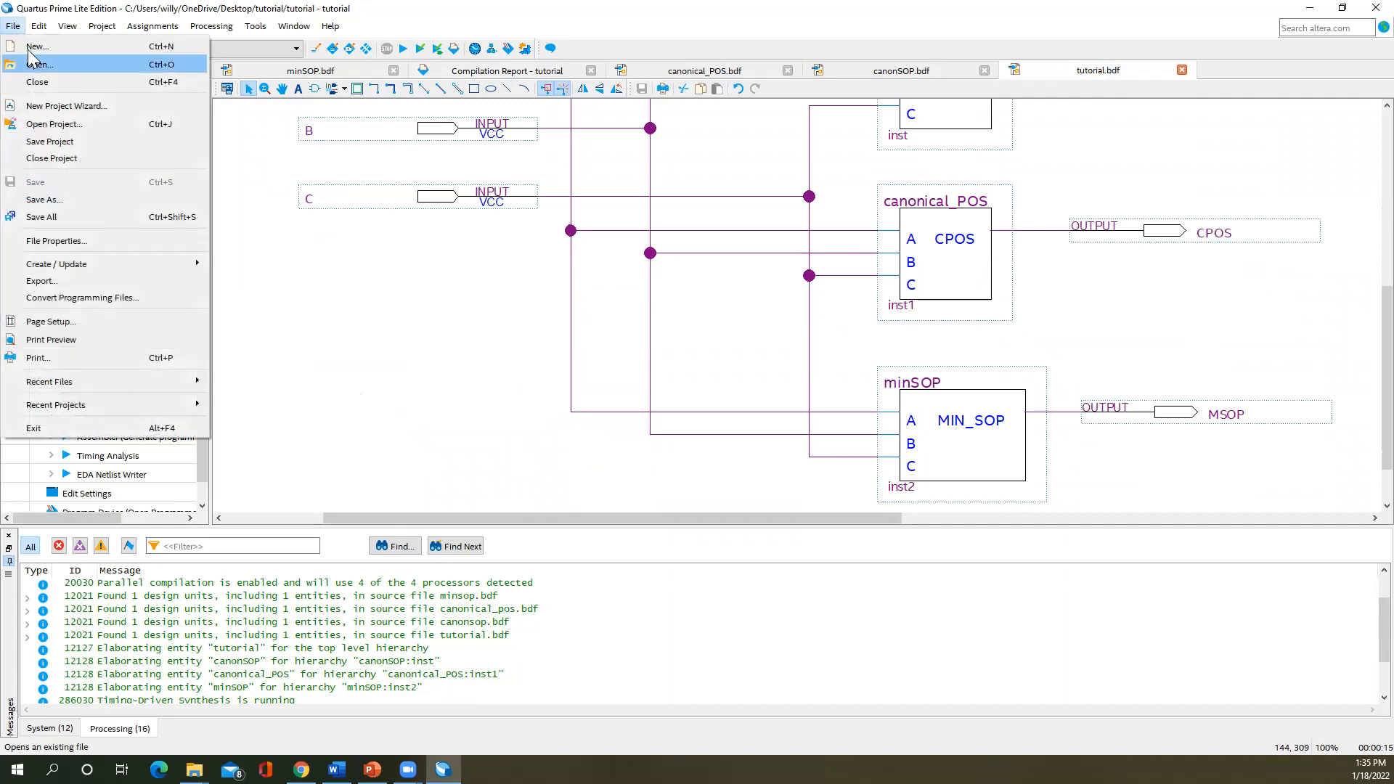
pyautogui.click(25, 36)
pyautogui.scroll(-1, 703, 372)
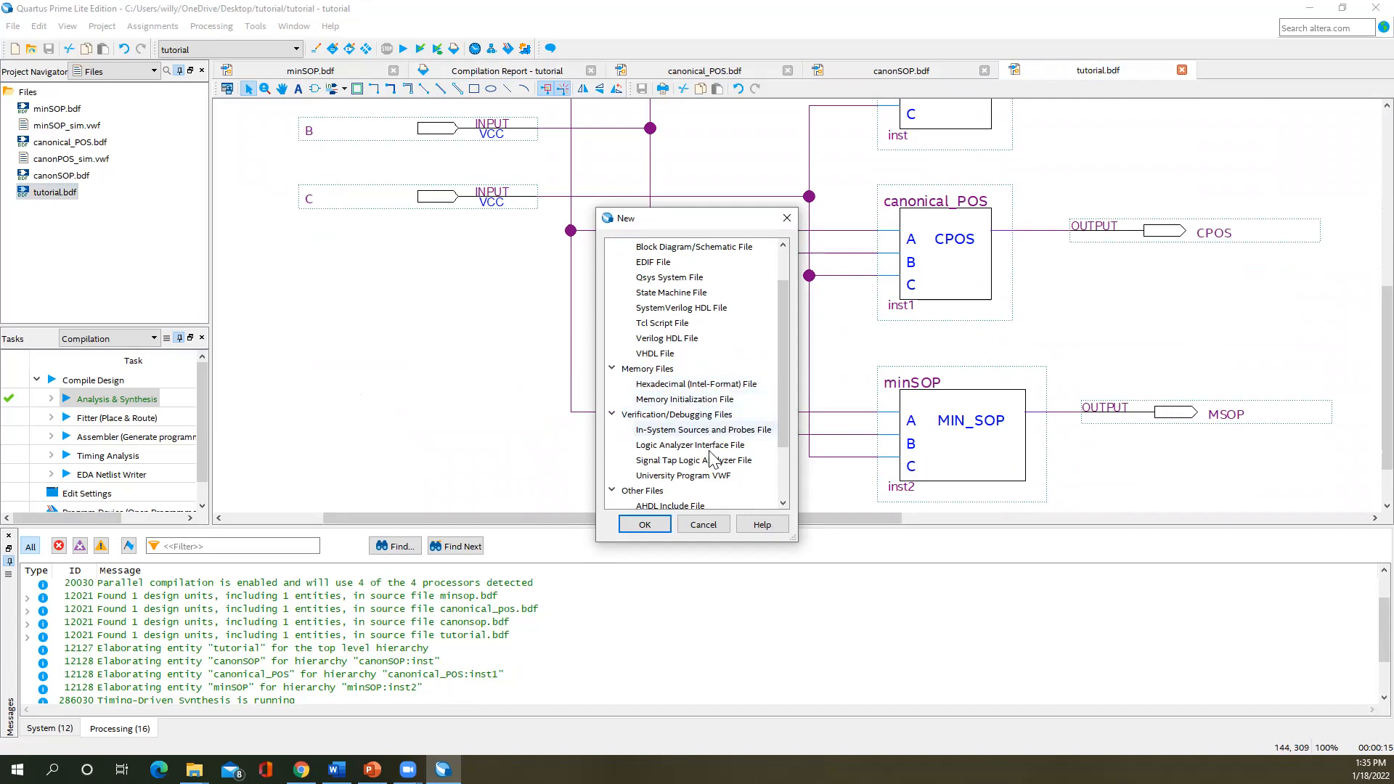
pyautogui.click(683, 476)
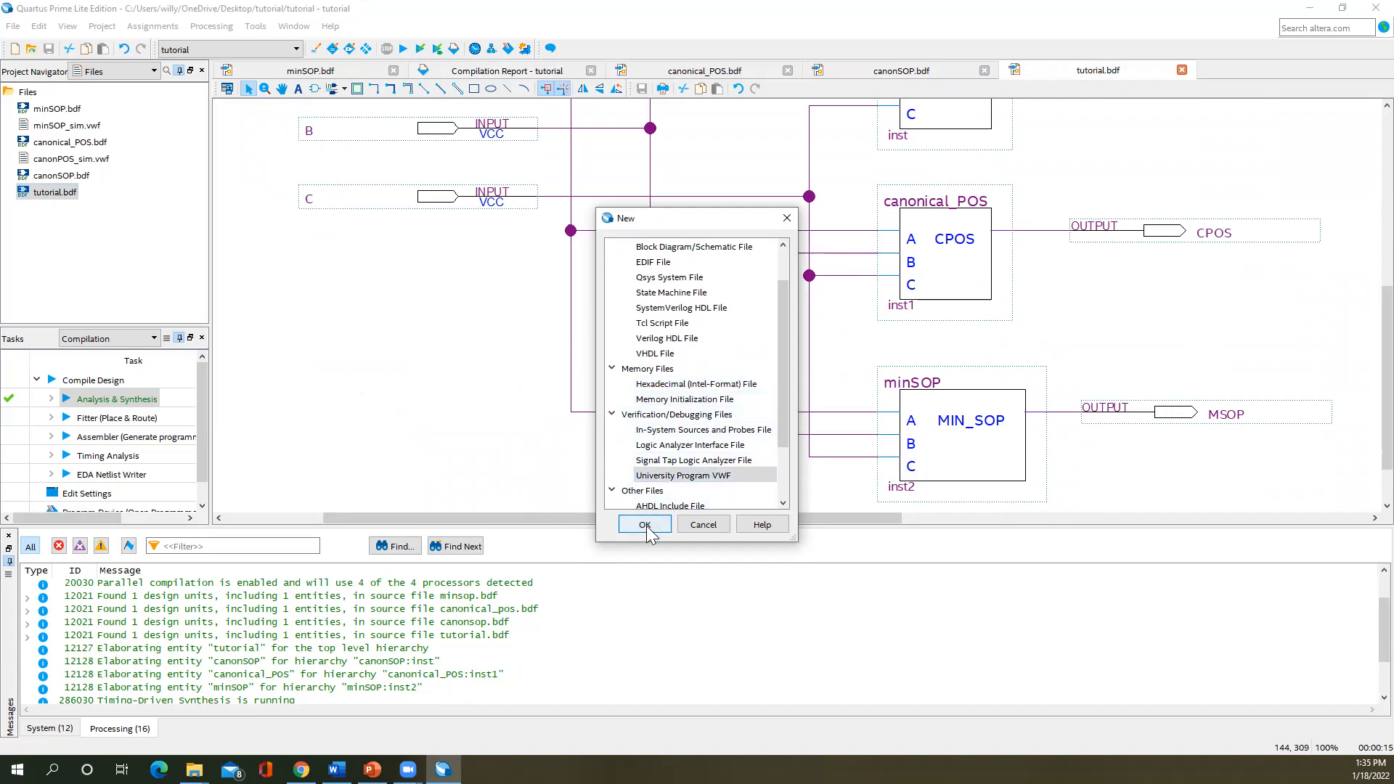
pyautogui.click(645, 525)
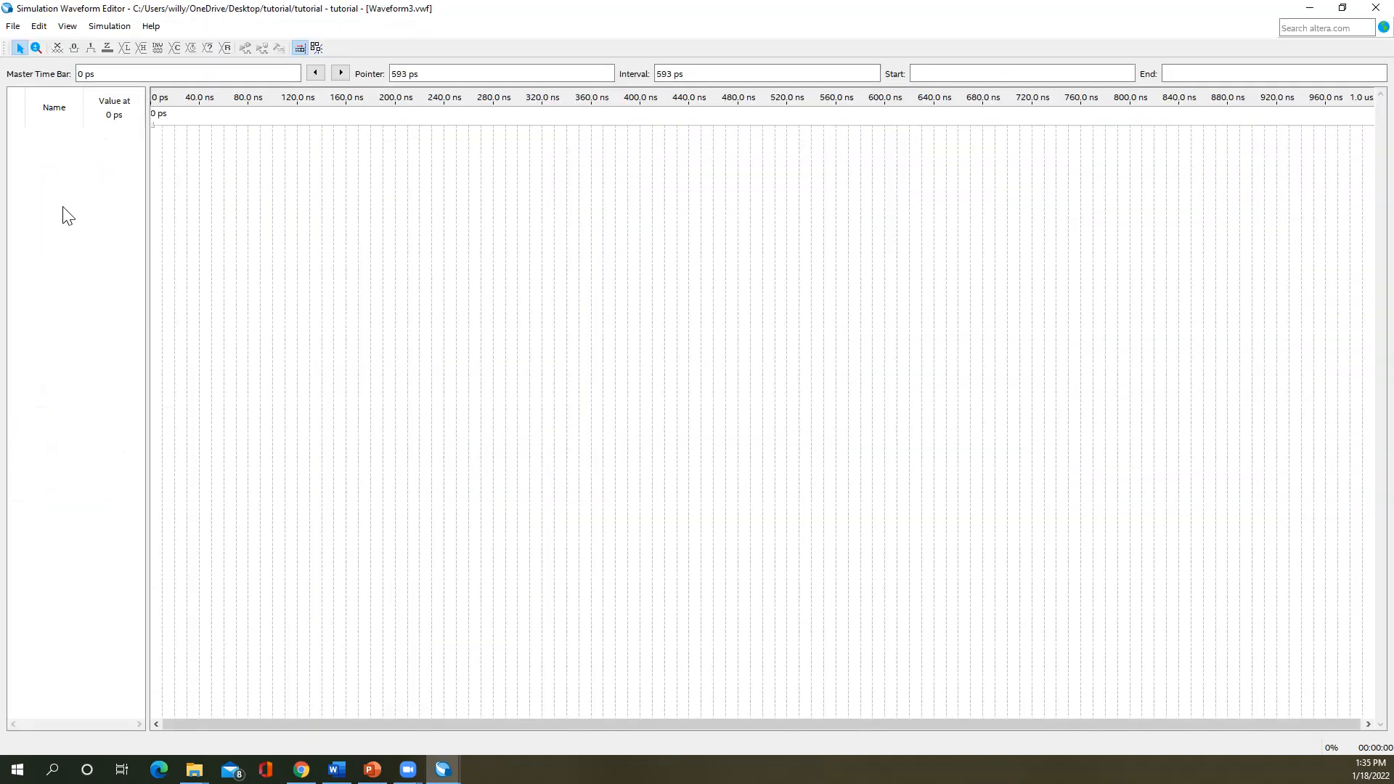
# - Set the waveform simulation's end time to 80 ns
pyautogui.click(39, 27)
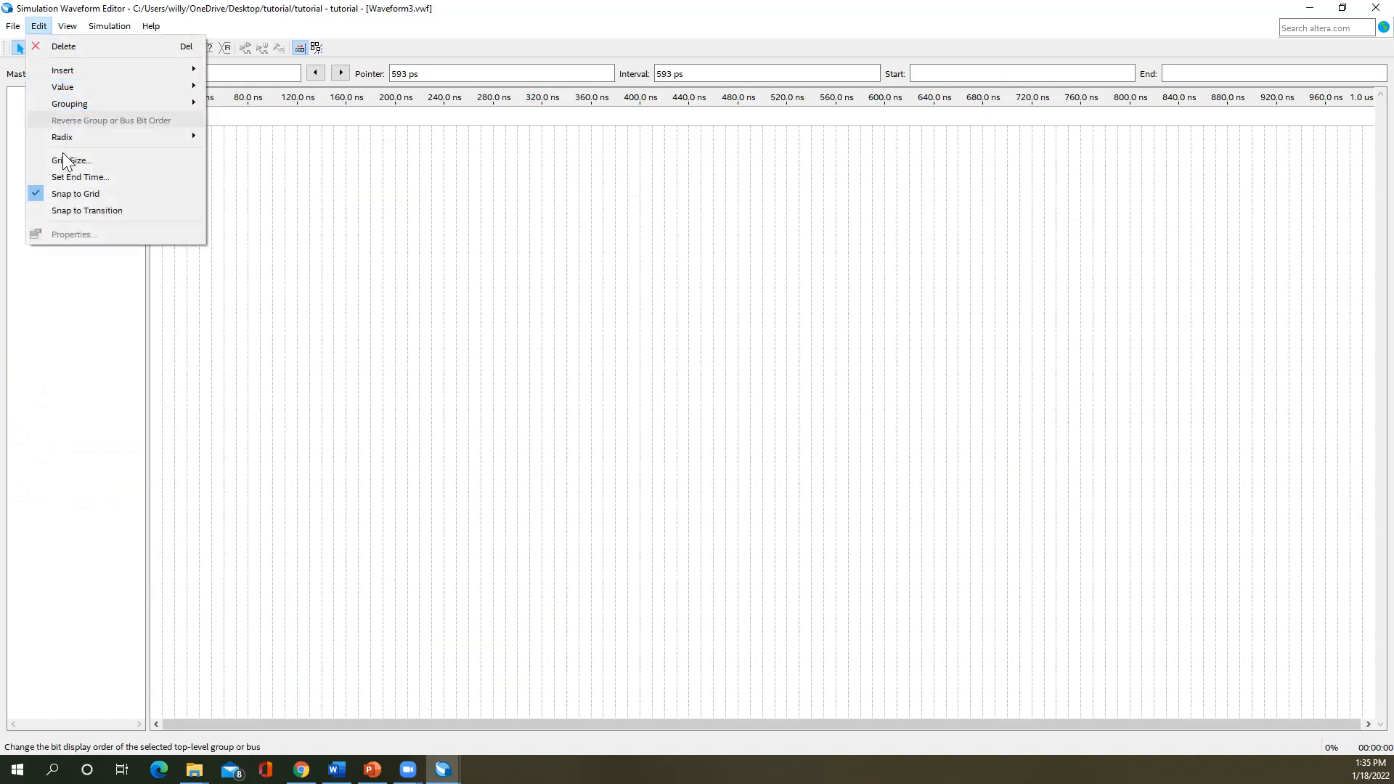
pyautogui.click(65, 179)
pyautogui.press('BackSpace')
pyautogui.press('BackSpace')
pyautogui.write('80')
pyautogui.press('Tab')
pyautogui.press('Up')
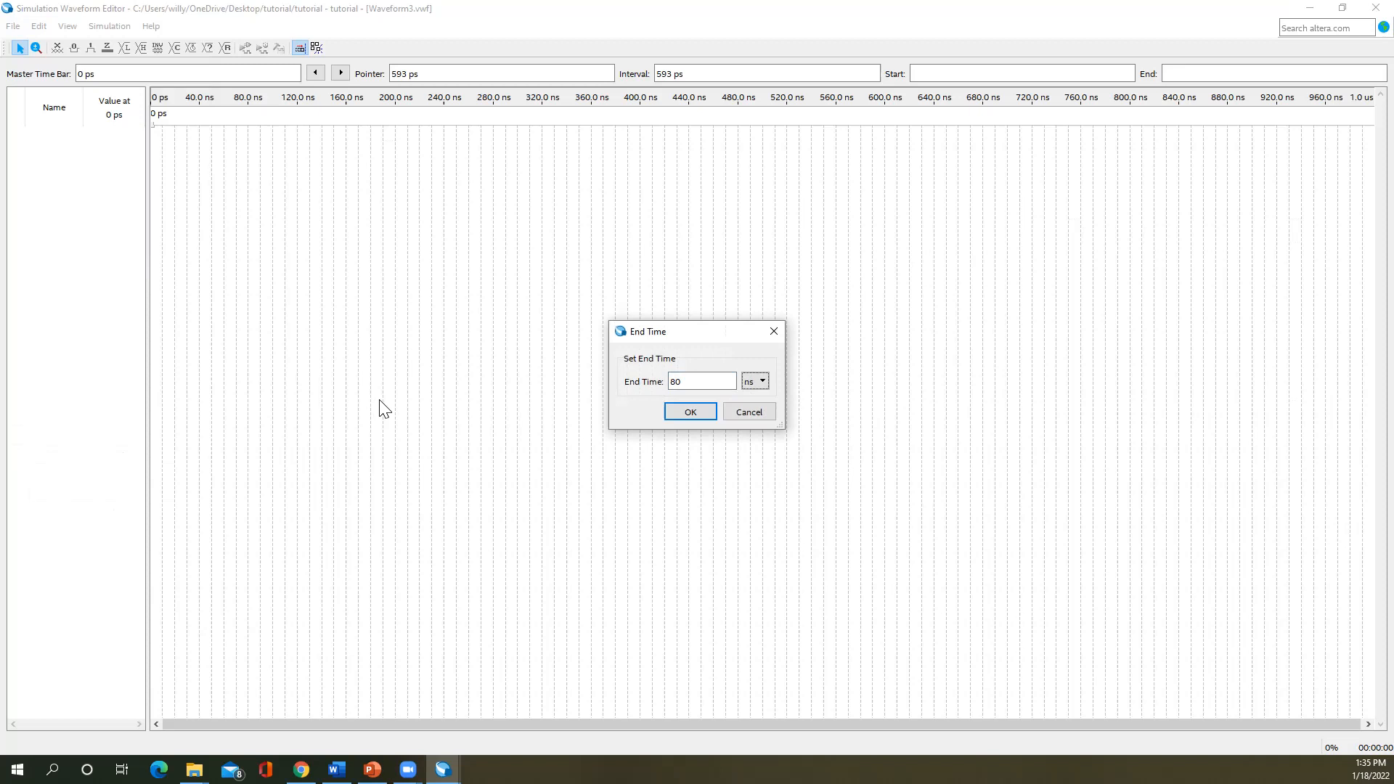
pyautogui.press('Return')
# - Insert all pins A, B, C, CPOS, CSOP and MSOP into the waveform using the Node Finder
pyautogui.rightClick(40, 220)
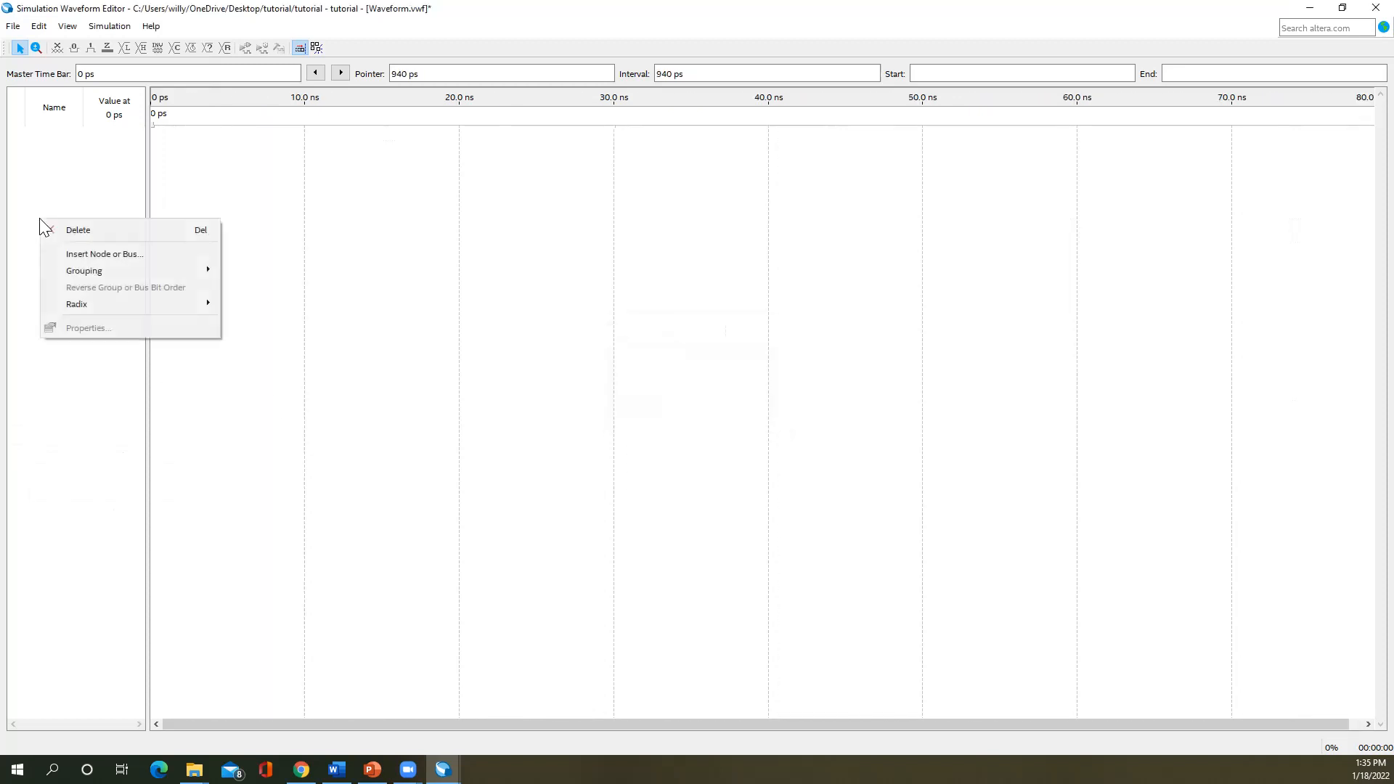
pyautogui.click(75, 253)
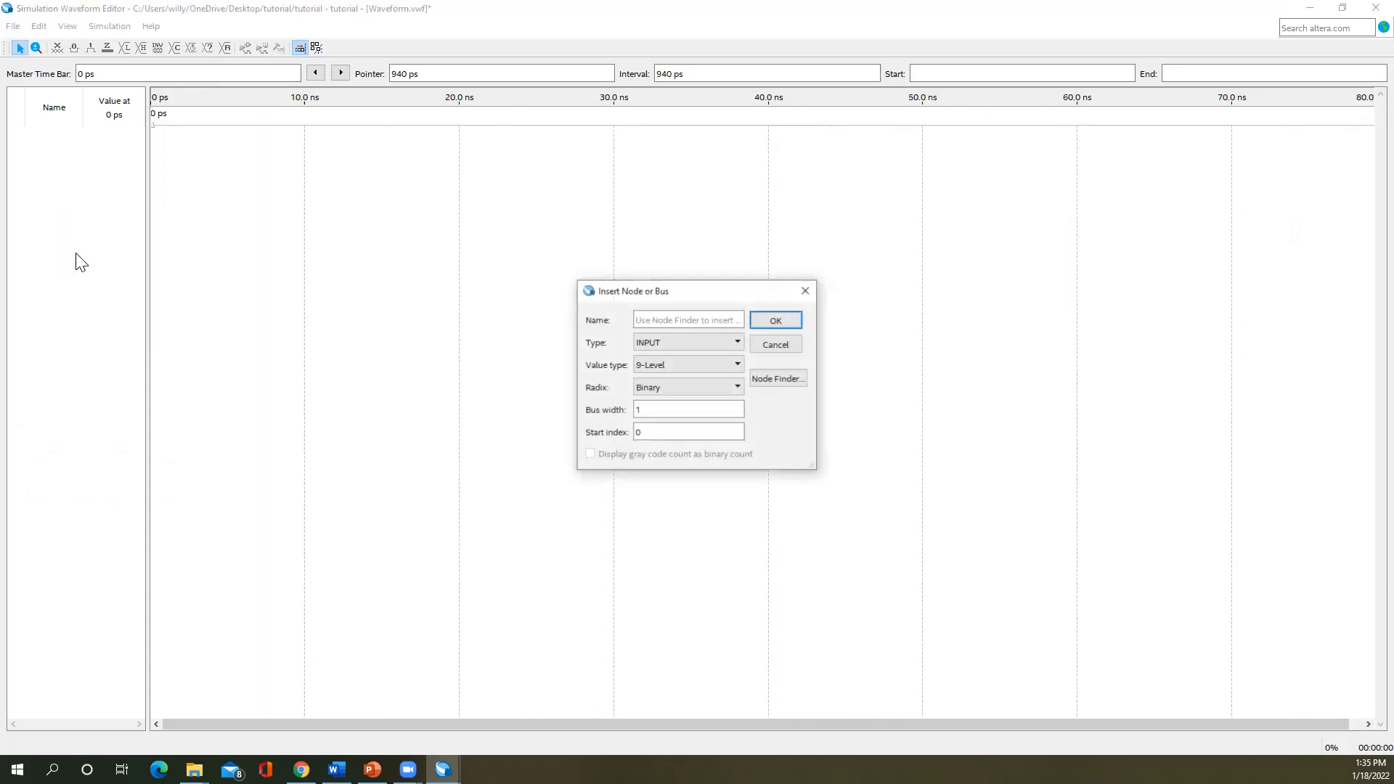
pyautogui.click(789, 380)
pyautogui.click(819, 296)
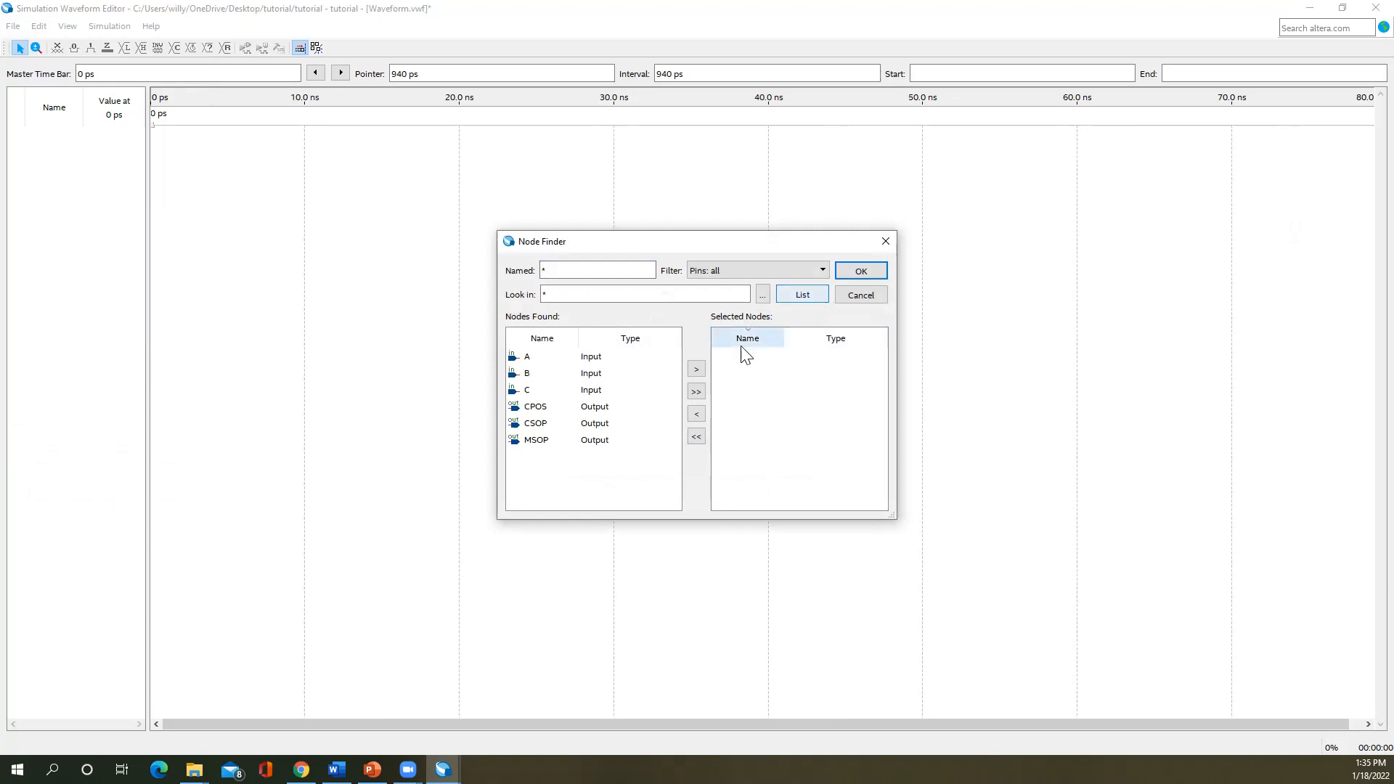
pyautogui.click(696, 391)
pyautogui.click(860, 271)
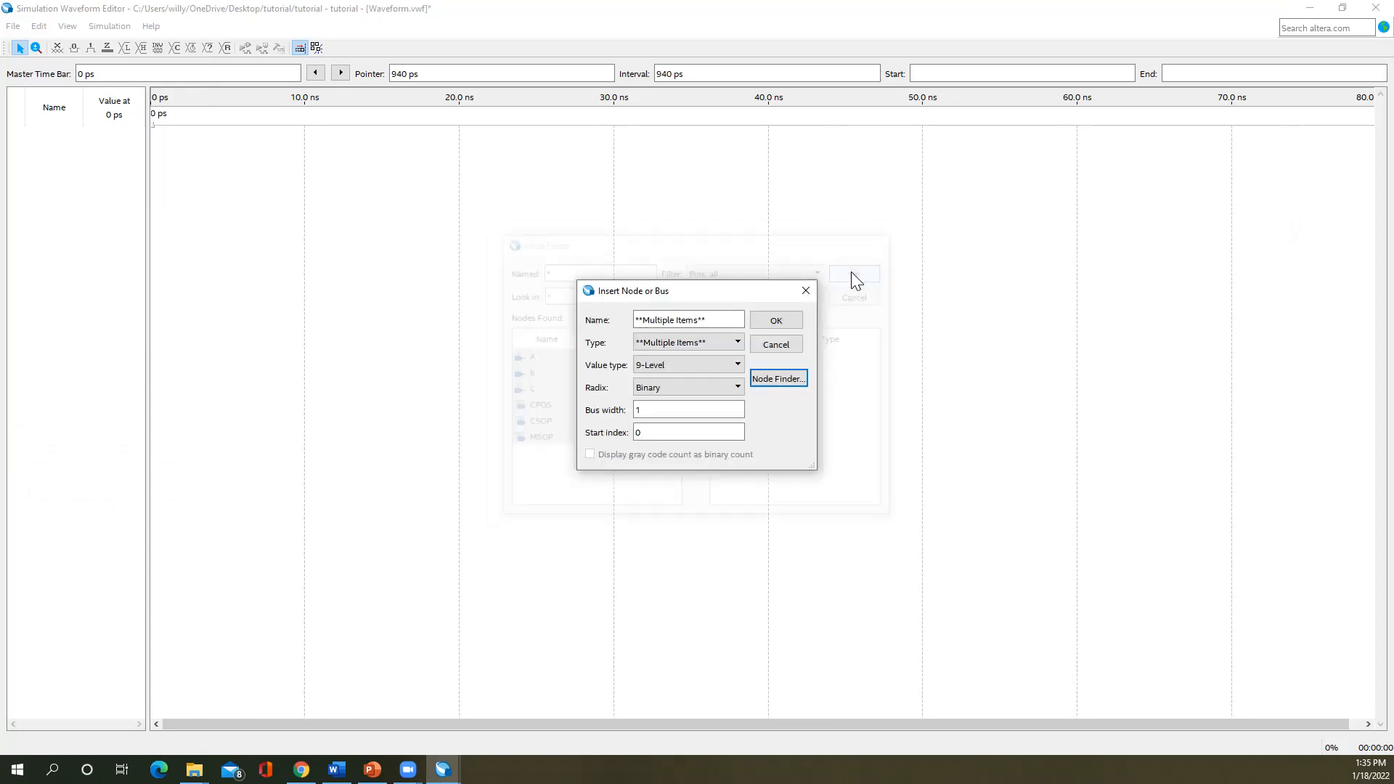
pyautogui.click(775, 318)
# - Group the A, B and C signals under the name input
pyautogui.click(51, 137)
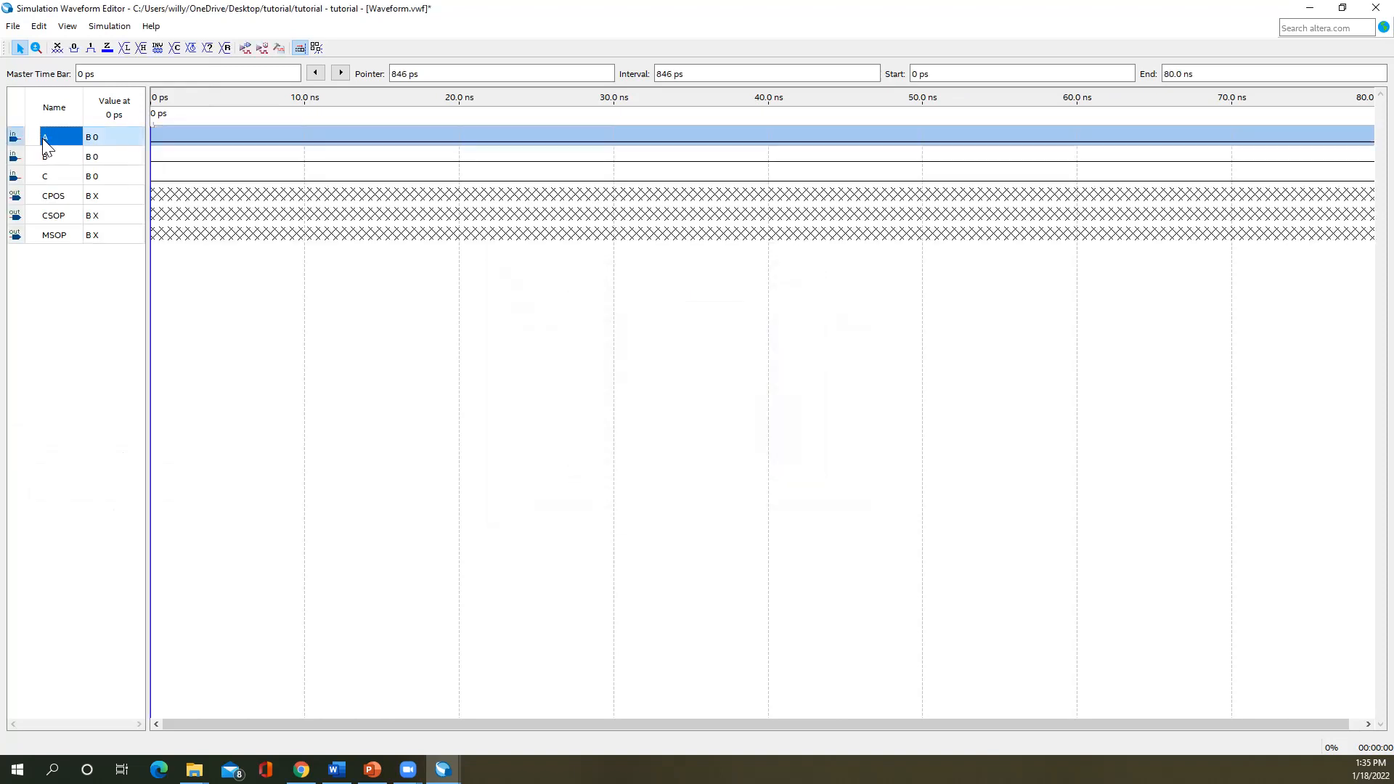
pyautogui.keyDown('shift'); pyautogui.click(50, 175); pyautogui.keyUp('shift')
pyautogui.rightClick(49, 175)
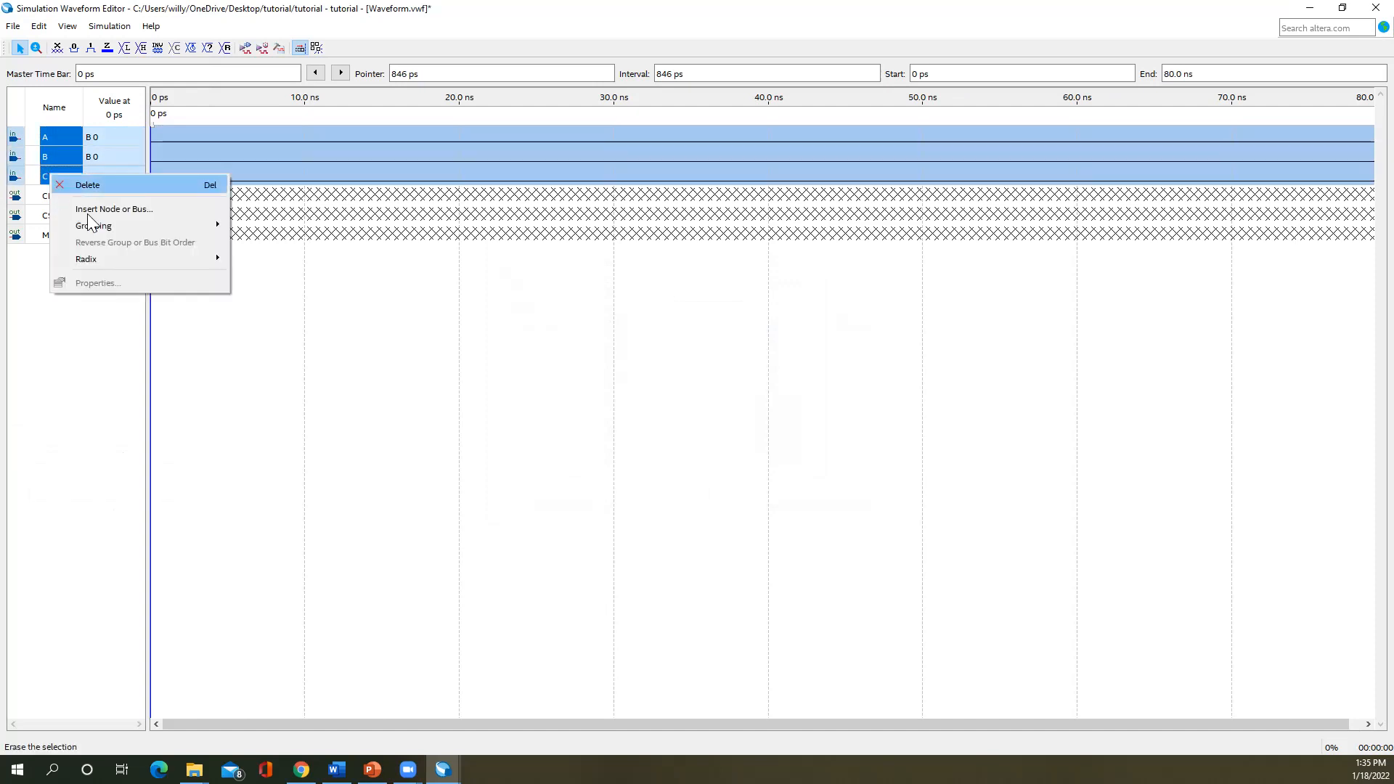
pyautogui.moveTo(184, 231)
pyautogui.click(269, 227)
pyautogui.write('input')
pyautogui.press('Return')
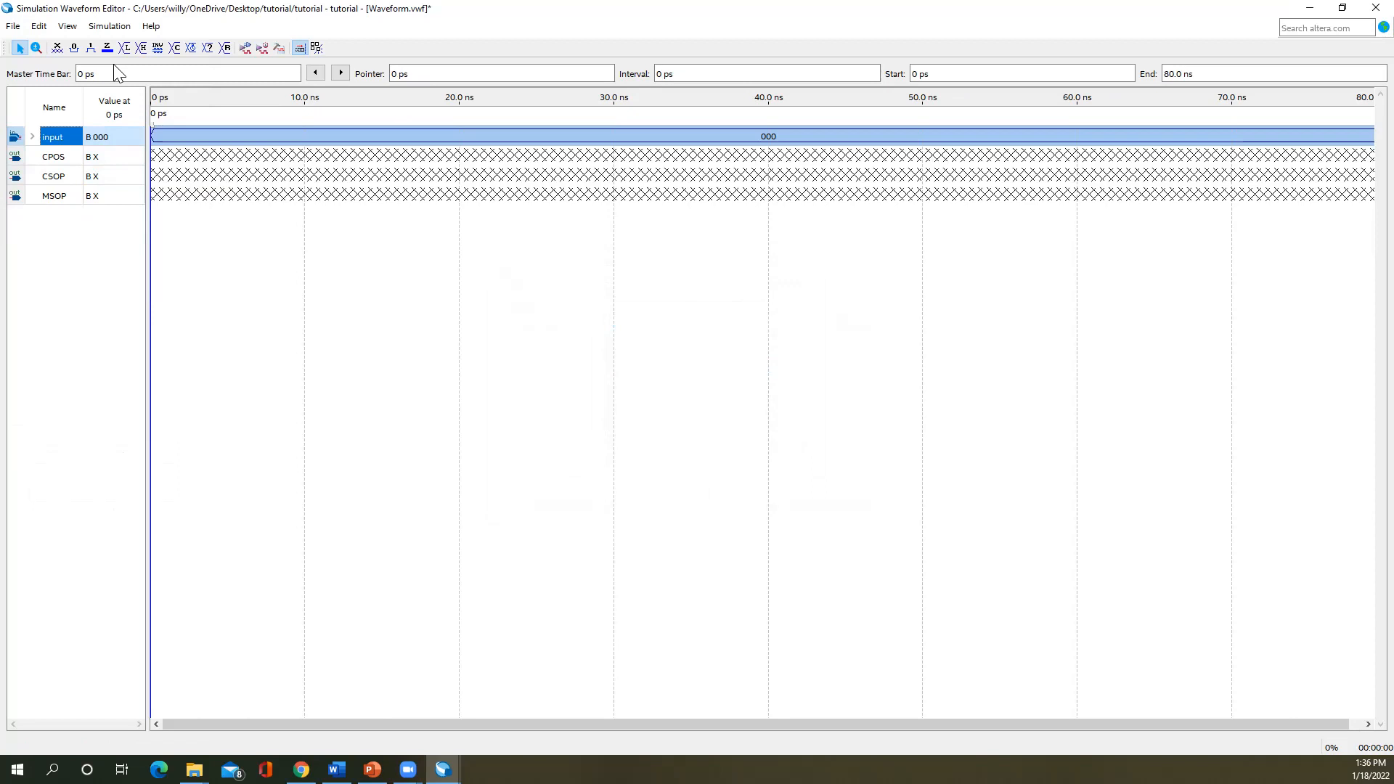
# - Save the waveform file as tutorial_sim and keep it added to the current project
pyautogui.hotkey('ctrl', 's')
pyautogui.click(596, 441)
pyautogui.press('BackSpace')
pyautogui.press('BackSpace')
pyautogui.press('BackSpace')
pyautogui.press('BackSpace')
pyautogui.press('BackSpace')
pyautogui.press('BackSpace')
pyautogui.press('BackSpace')
pyautogui.press('BackSpace')
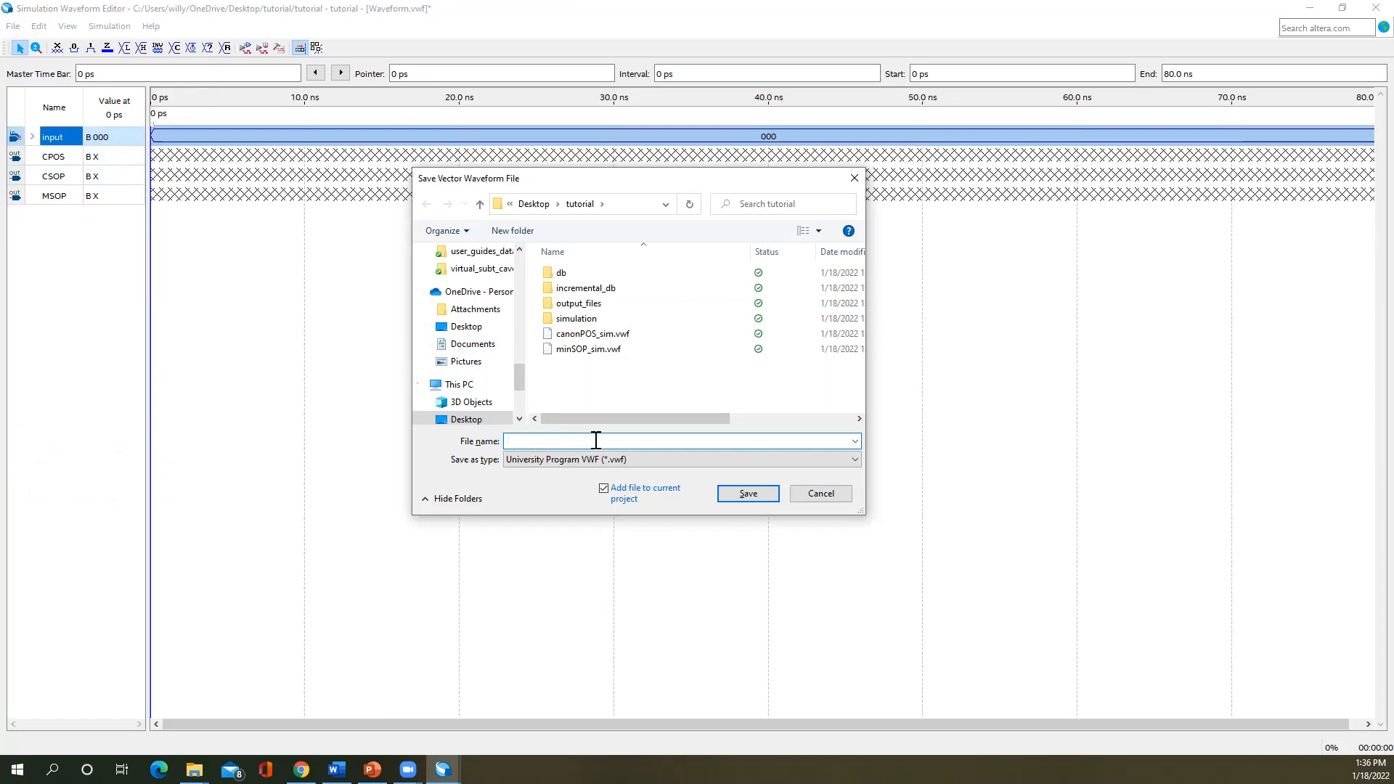
pyautogui.write('tuto')
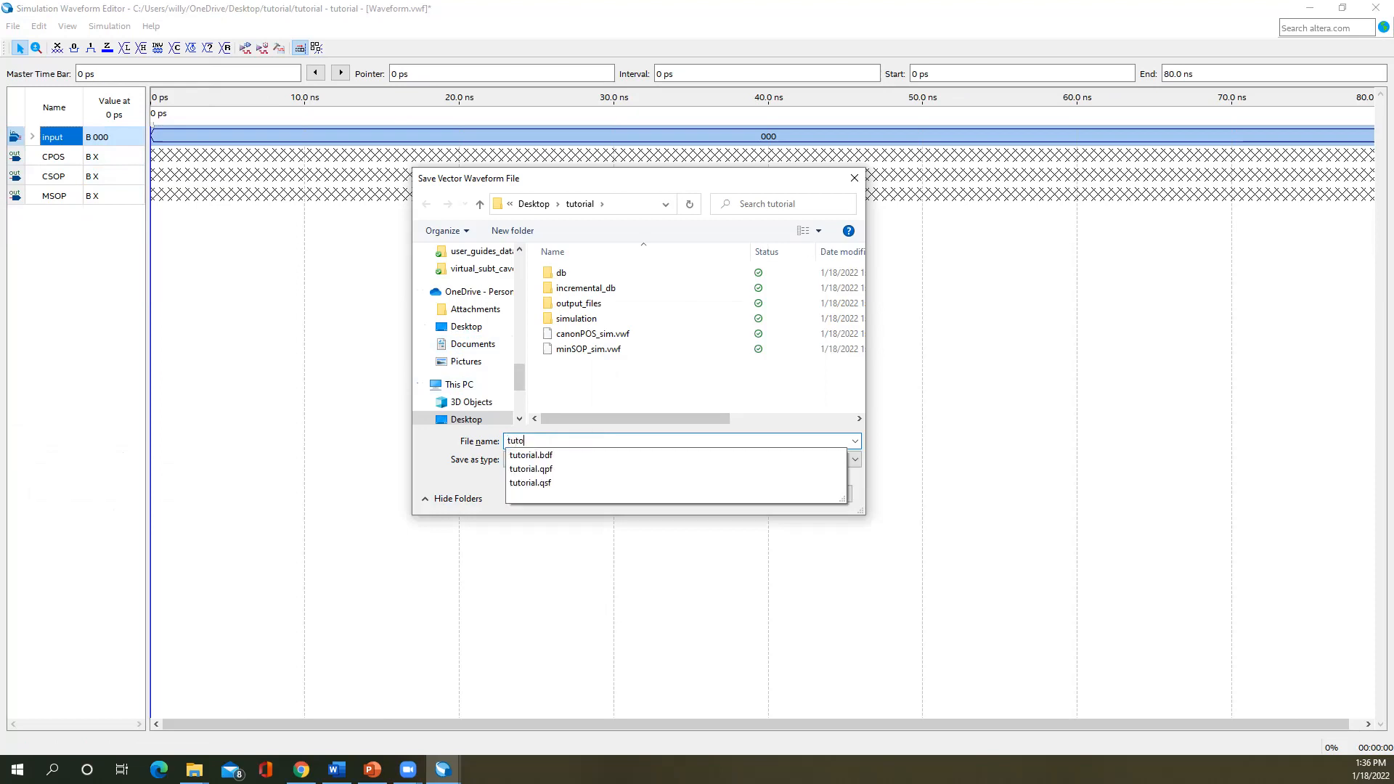
pyautogui.write('rial_sim')
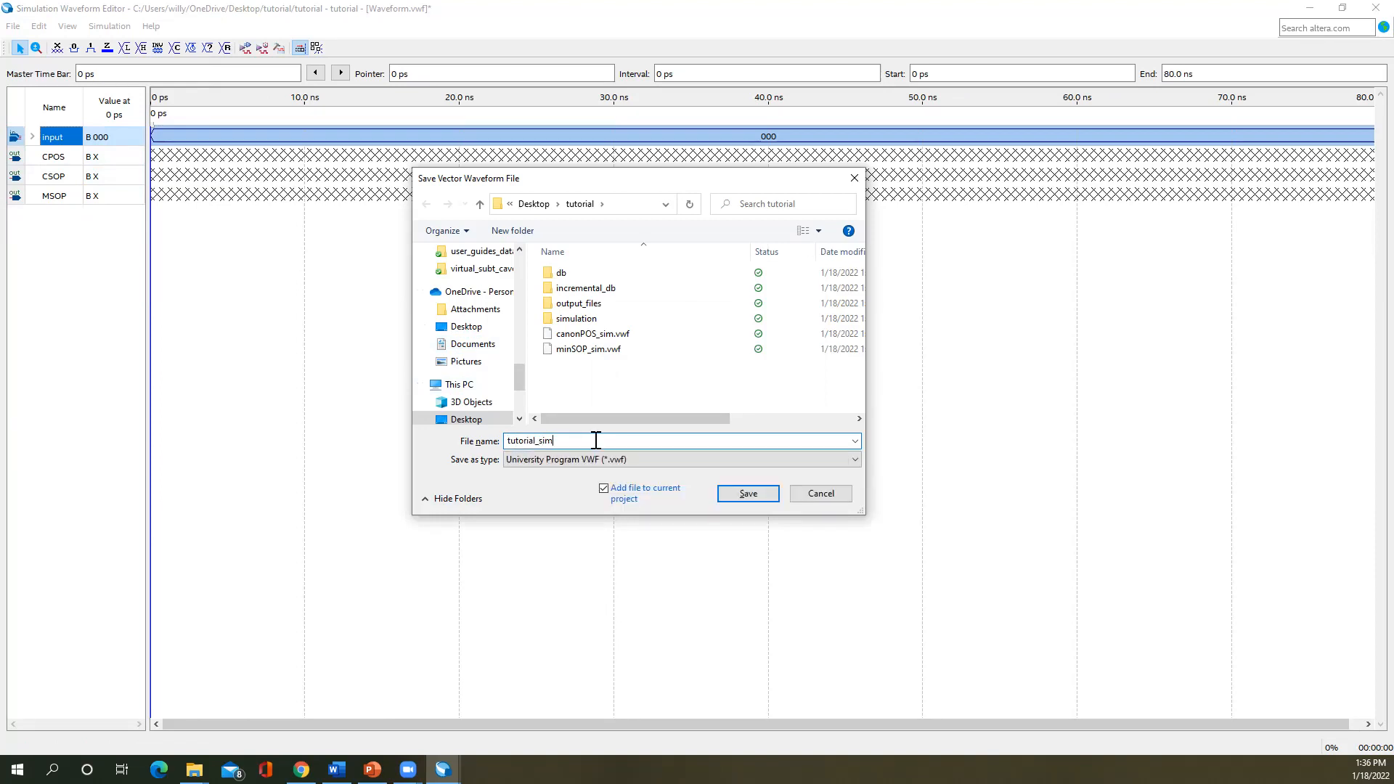
pyautogui.press('Return')
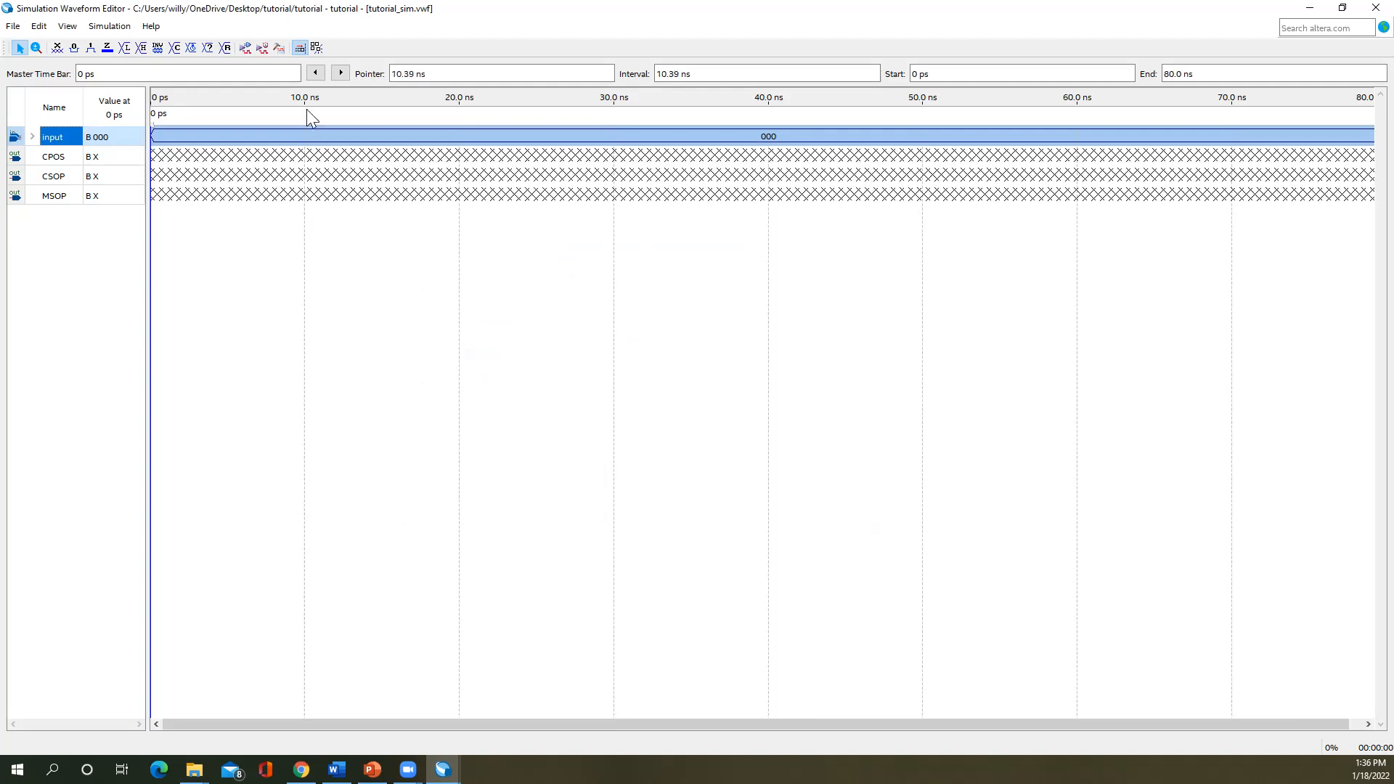
# - In the functional simulation's ModelSim script, change Waveform.vwf.vt to tutorial_sim.vwf.vt and save the simulation options
pyautogui.click(104, 26)
pyautogui.click(115, 45)
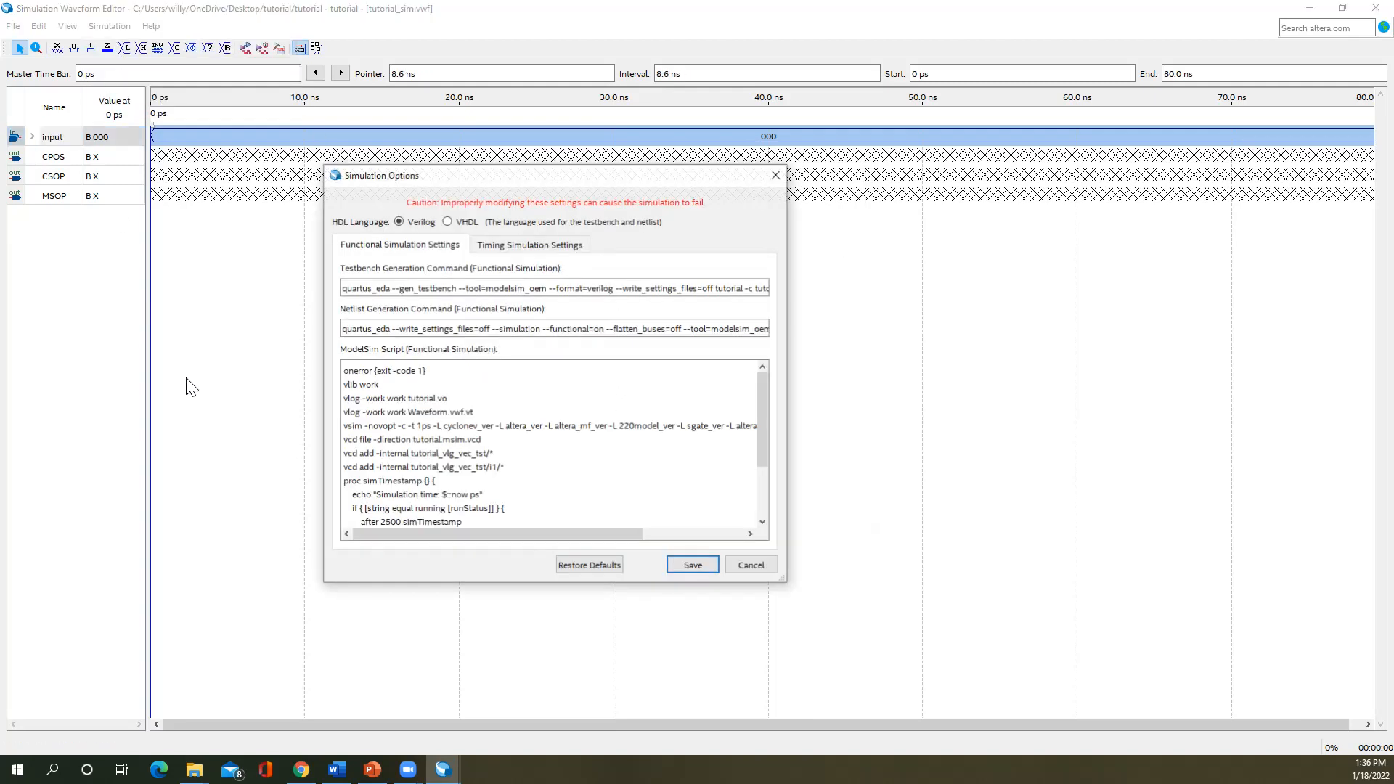
pyautogui.click(451, 414)
pyautogui.press('BackSpace')
pyautogui.press('BackSpace')
pyautogui.press('BackSpace')
pyautogui.press('BackSpace')
pyautogui.press('BackSpace')
pyautogui.press('BackSpace')
pyautogui.press('BackSpace')
pyautogui.press('BackSpace')
pyautogui.write('tt')
pyautogui.press('BackSpace')
pyautogui.press('BackSpace')
pyautogui.write('tutorial')
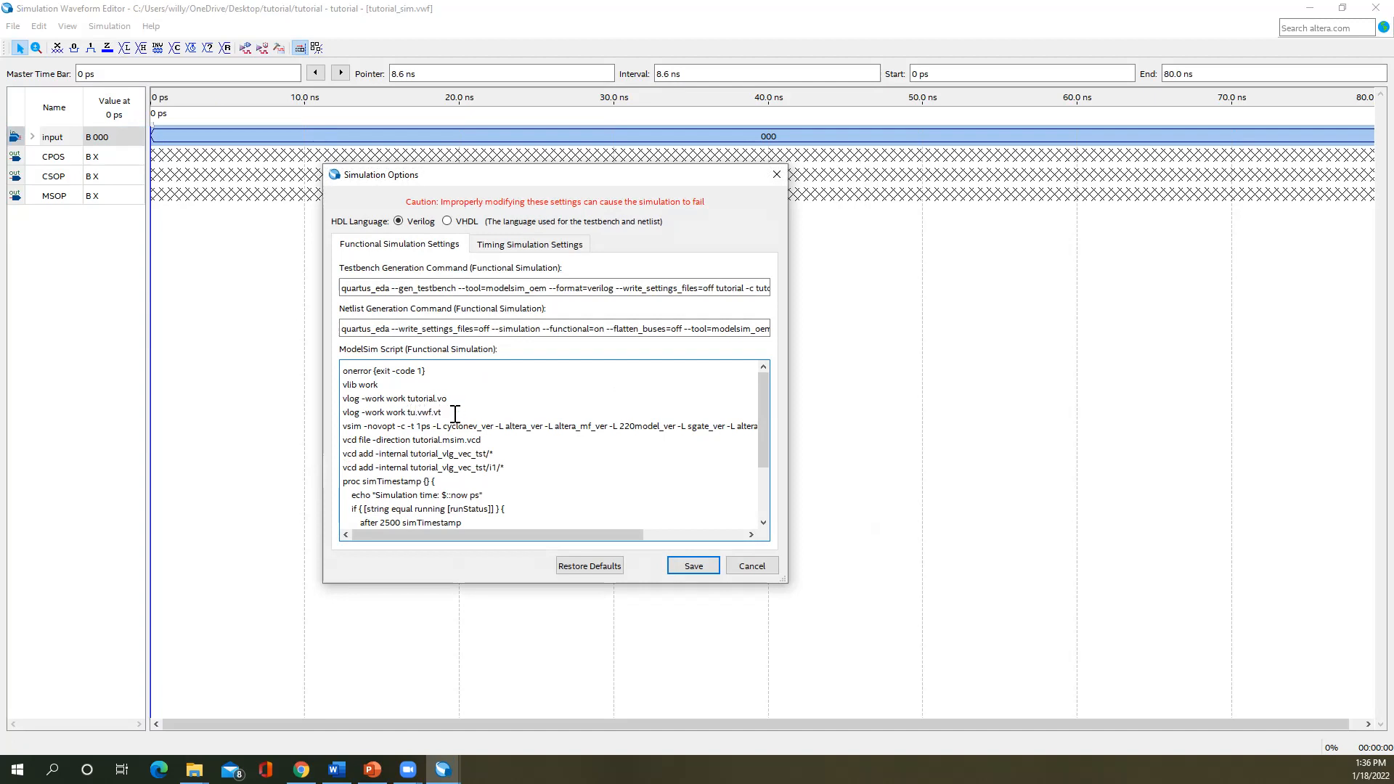
pyautogui.write('_sim')
pyautogui.click(592, 564)
pyautogui.click(694, 568)
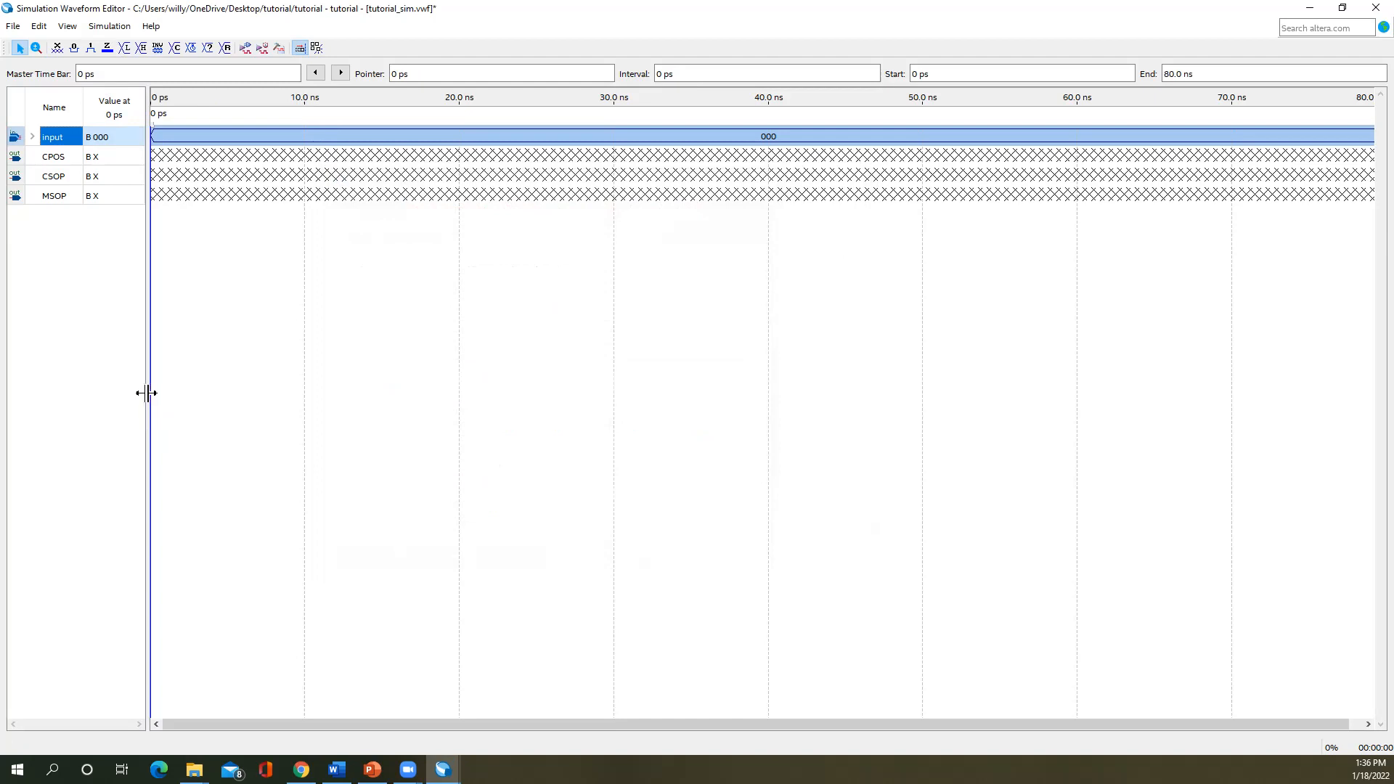
# - Save the waveform file, run a functional simulation with the input group still at 000, and close the result window
pyautogui.hotkey('ctrl', 's')
pyautogui.click(245, 49)
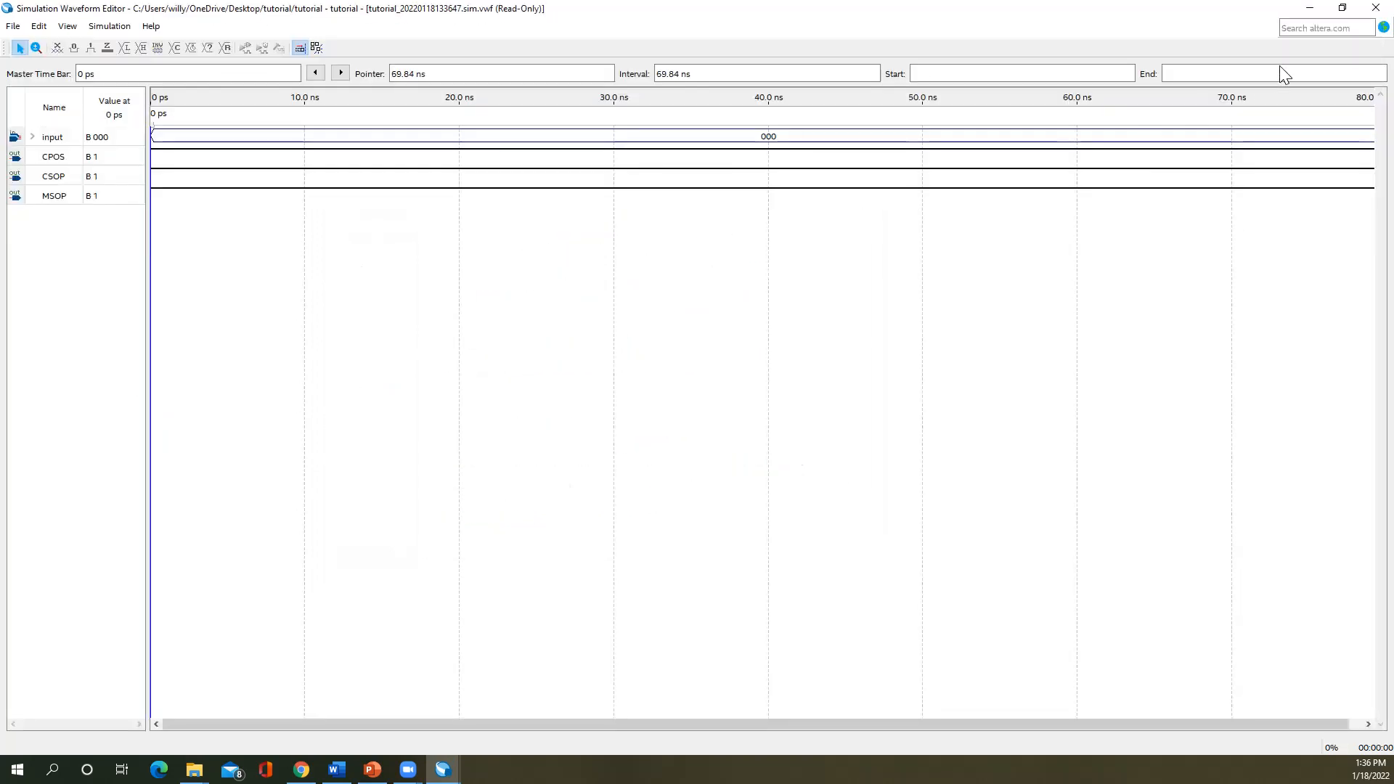
pyautogui.click(1376, 8)
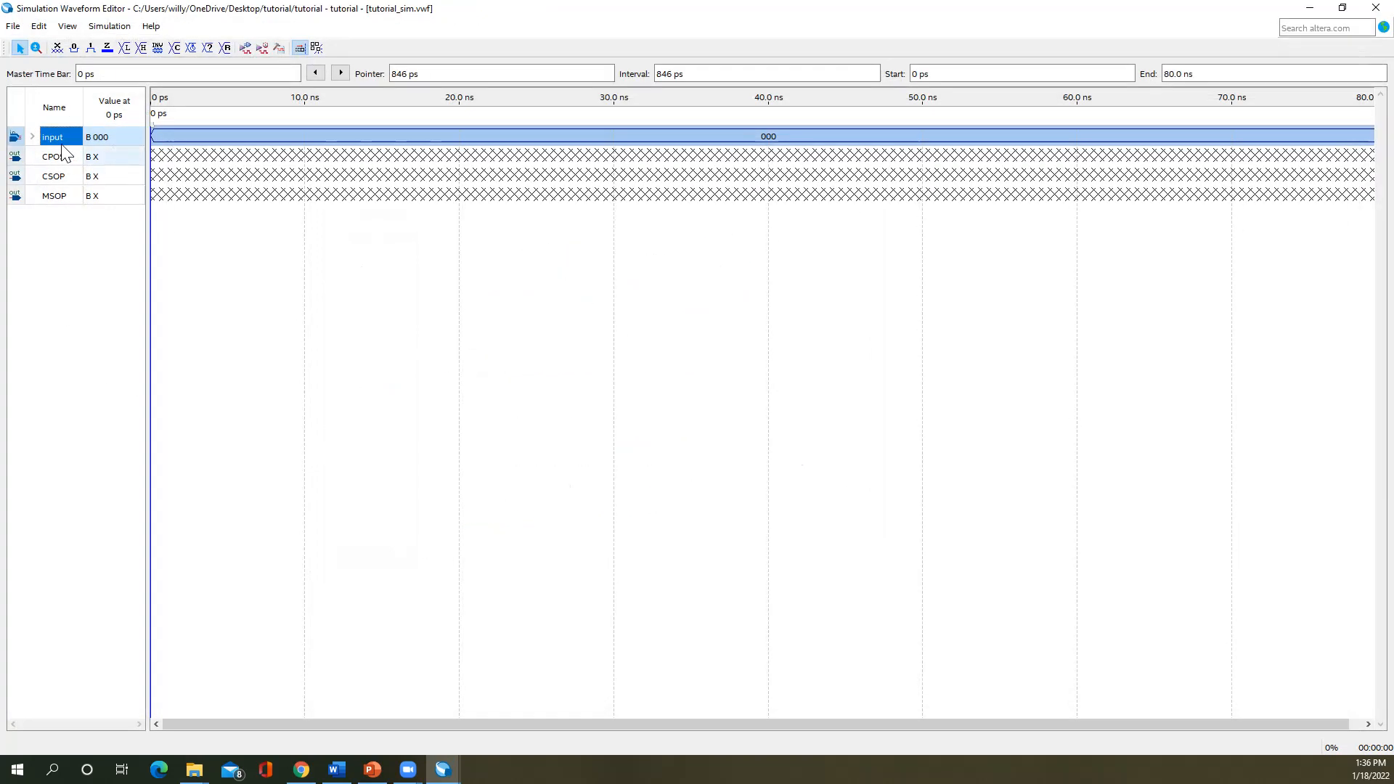
# - Fill the input group with a binary count from 000, incrementing by 1 every 10 ns, and save the waveform
pyautogui.click(177, 48)
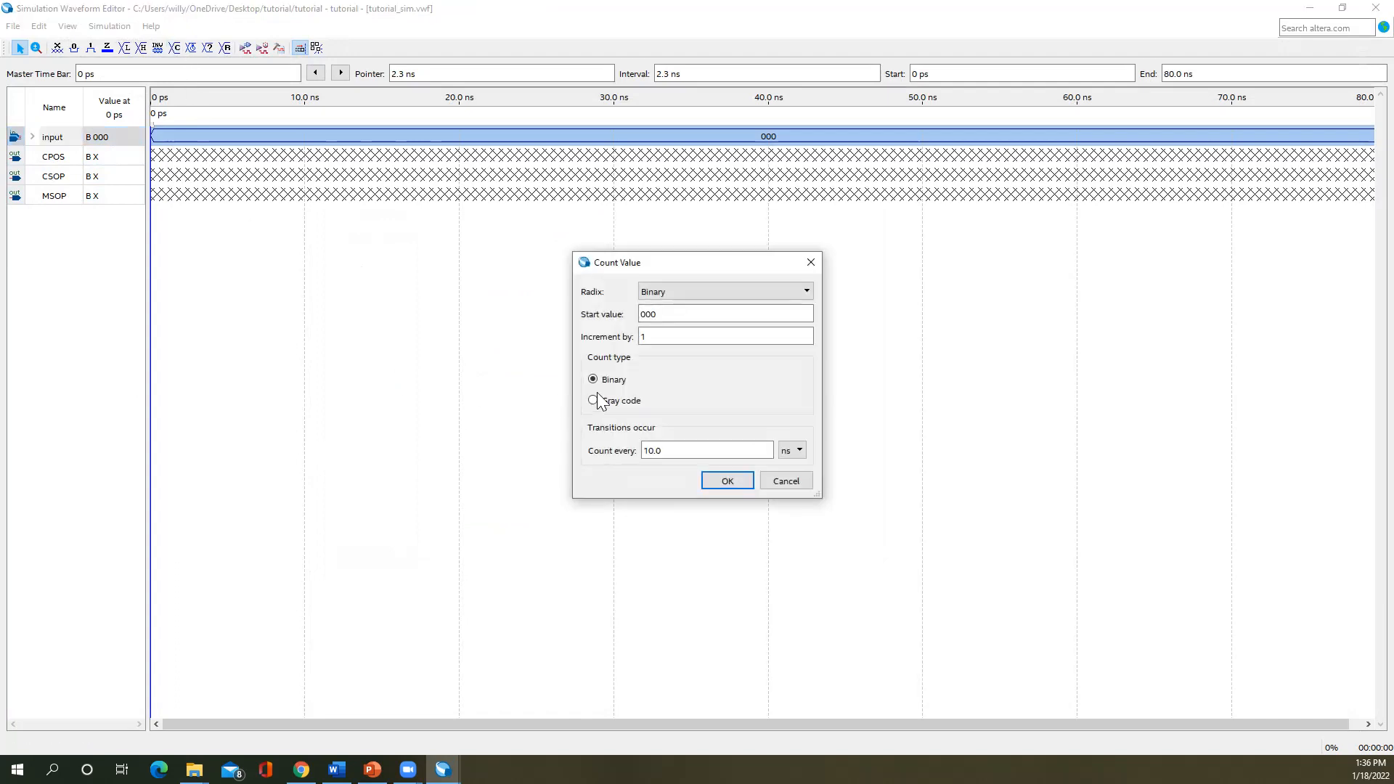
pyautogui.click(715, 483)
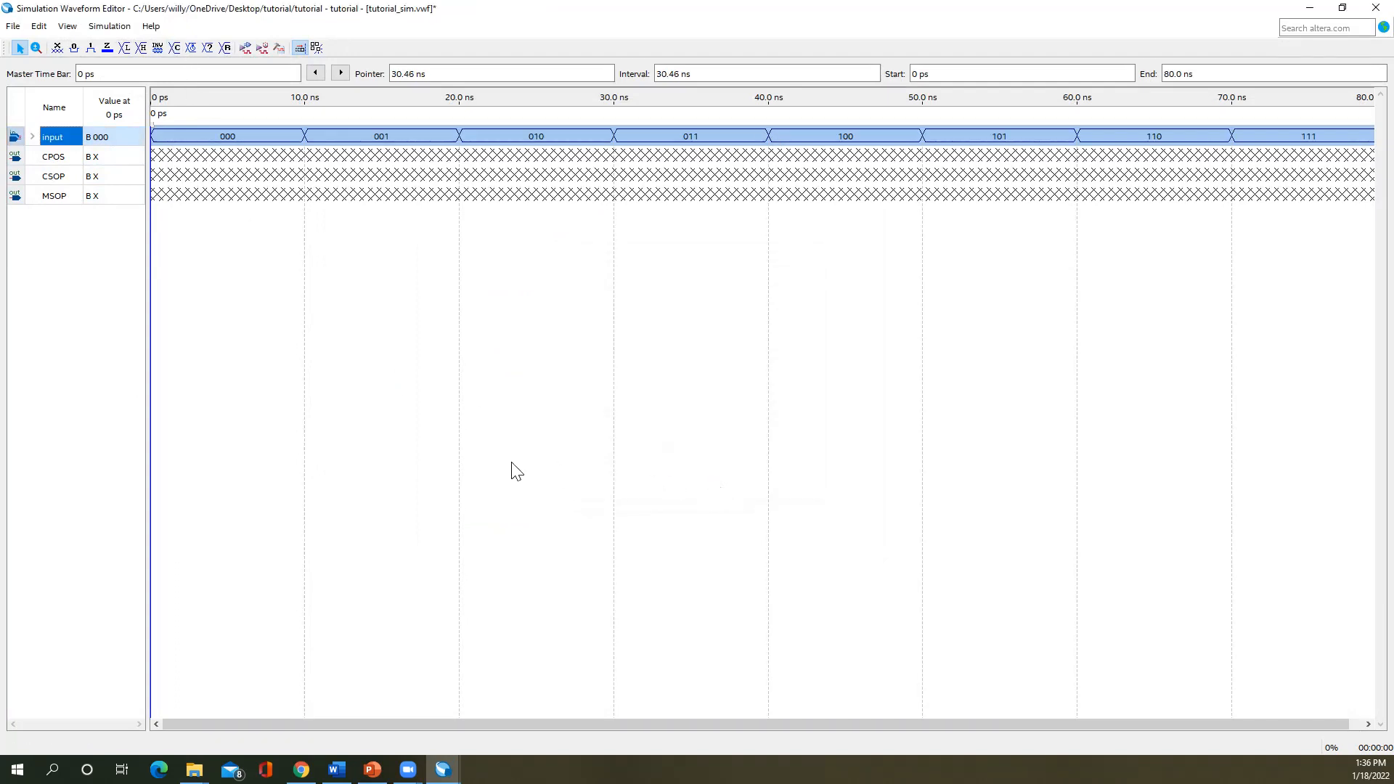
pyautogui.hotkey('ctrl', 's')
# - Run the functional simulation, compare the CPOS, CSOP and MSOP output waveforms, and close the waveform windows
pyautogui.click(245, 48)
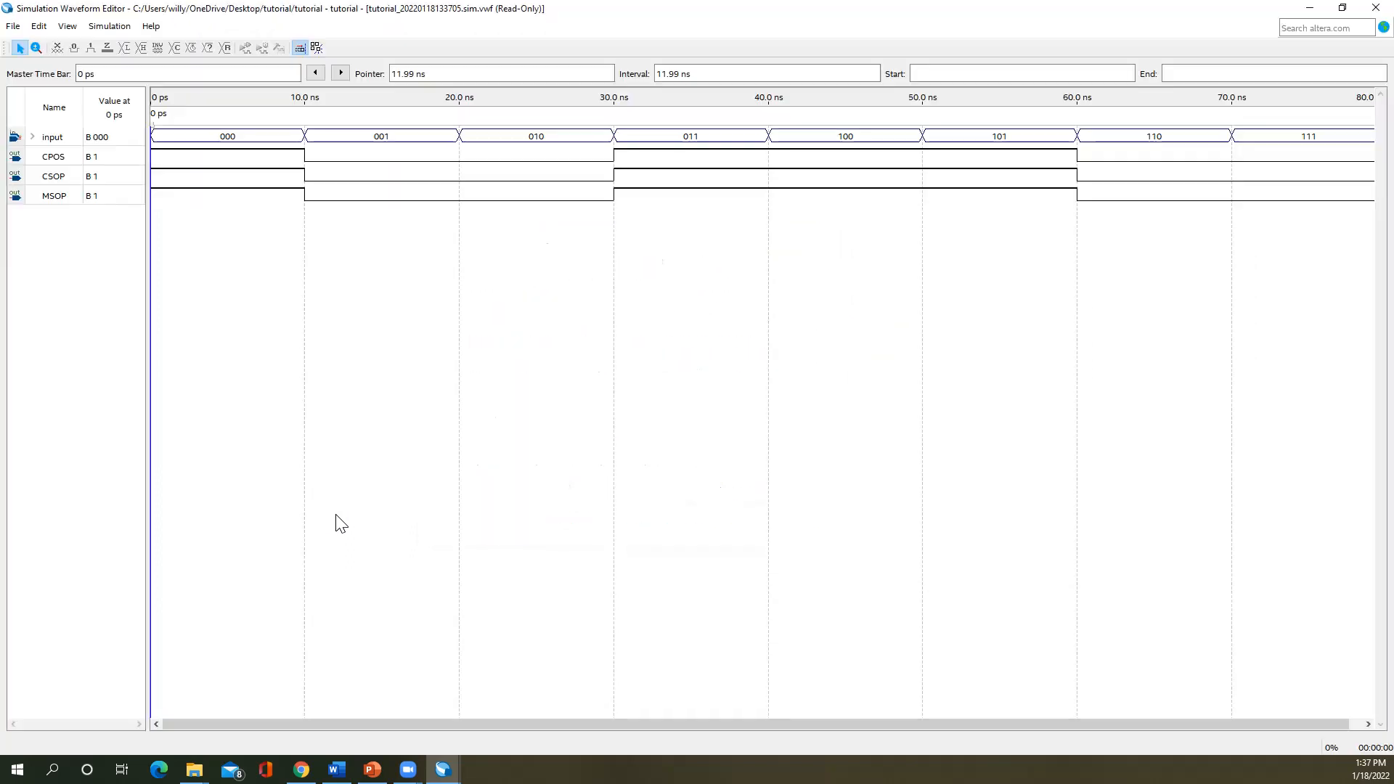
pyautogui.click(59, 156)
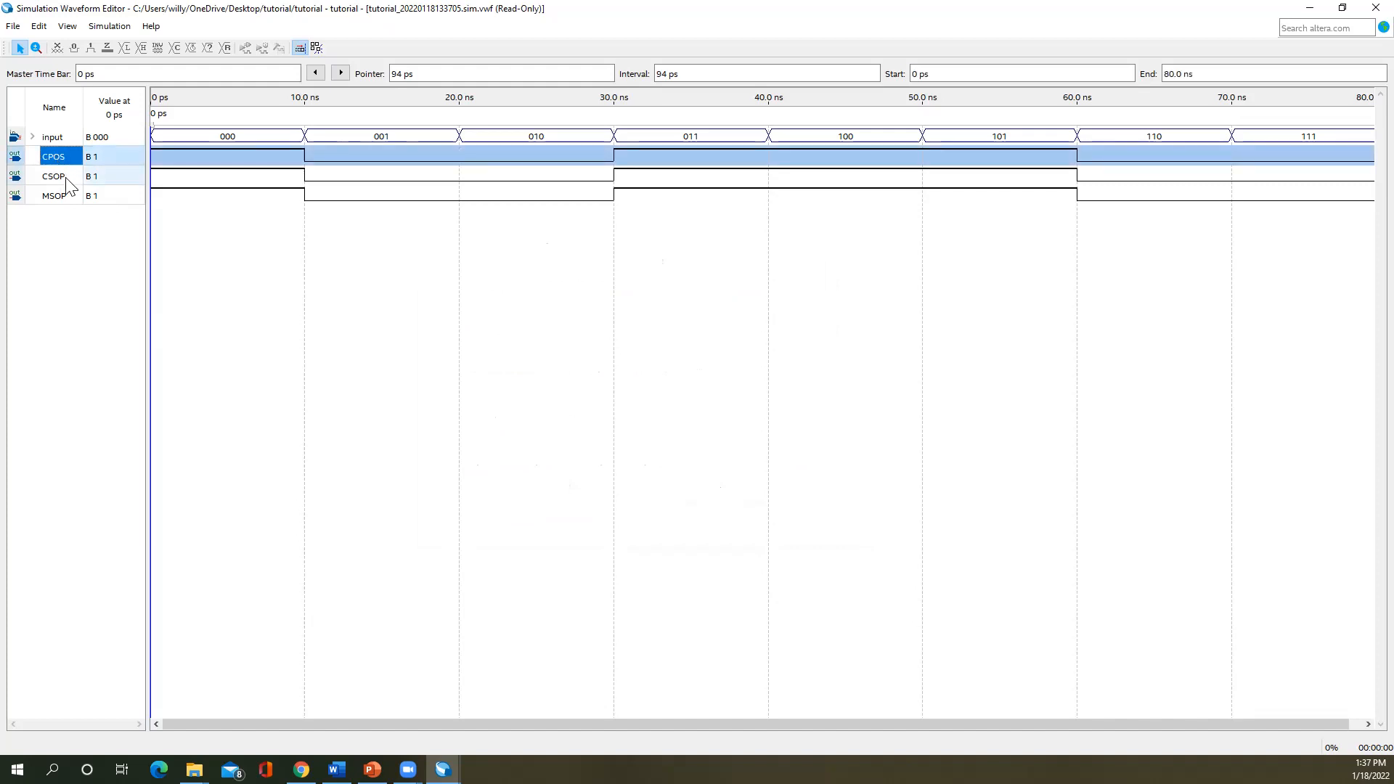
pyautogui.click(66, 177)
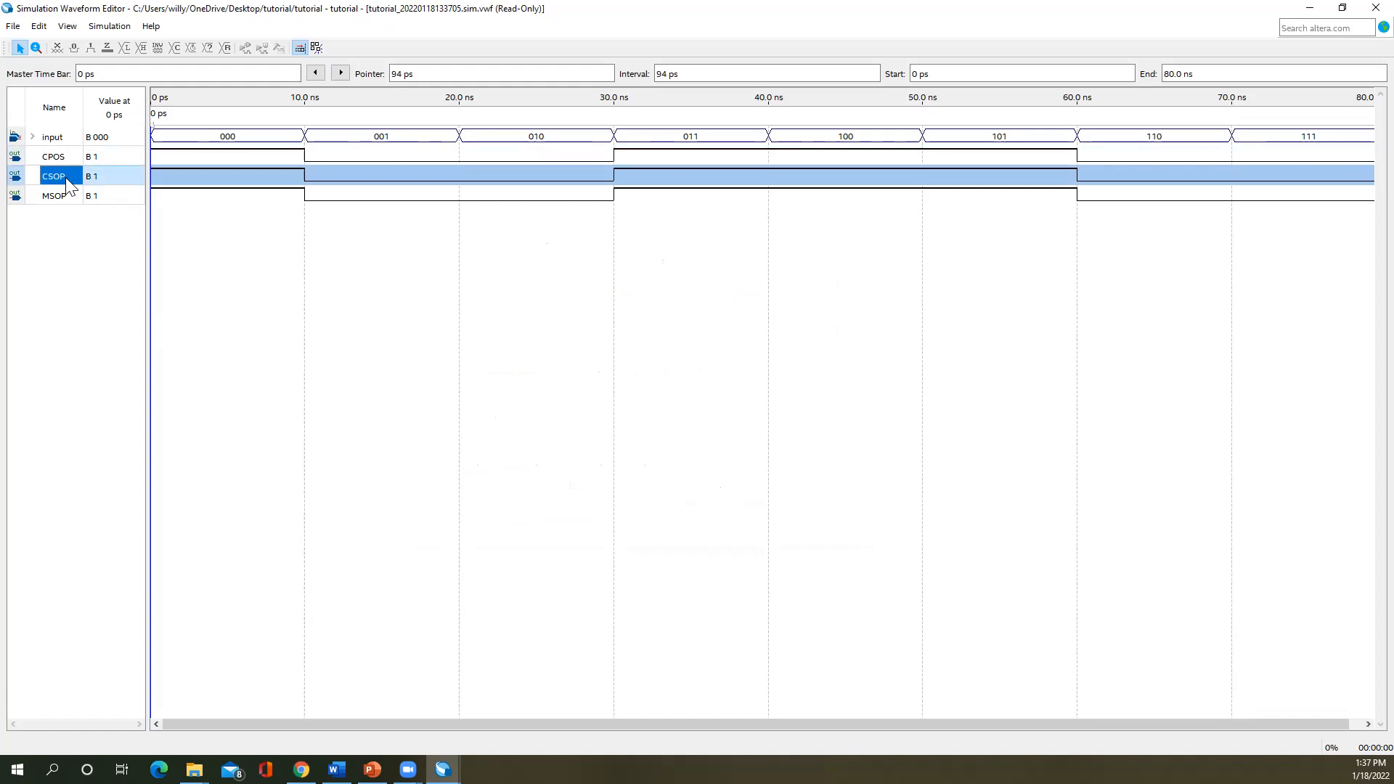
pyautogui.click(71, 199)
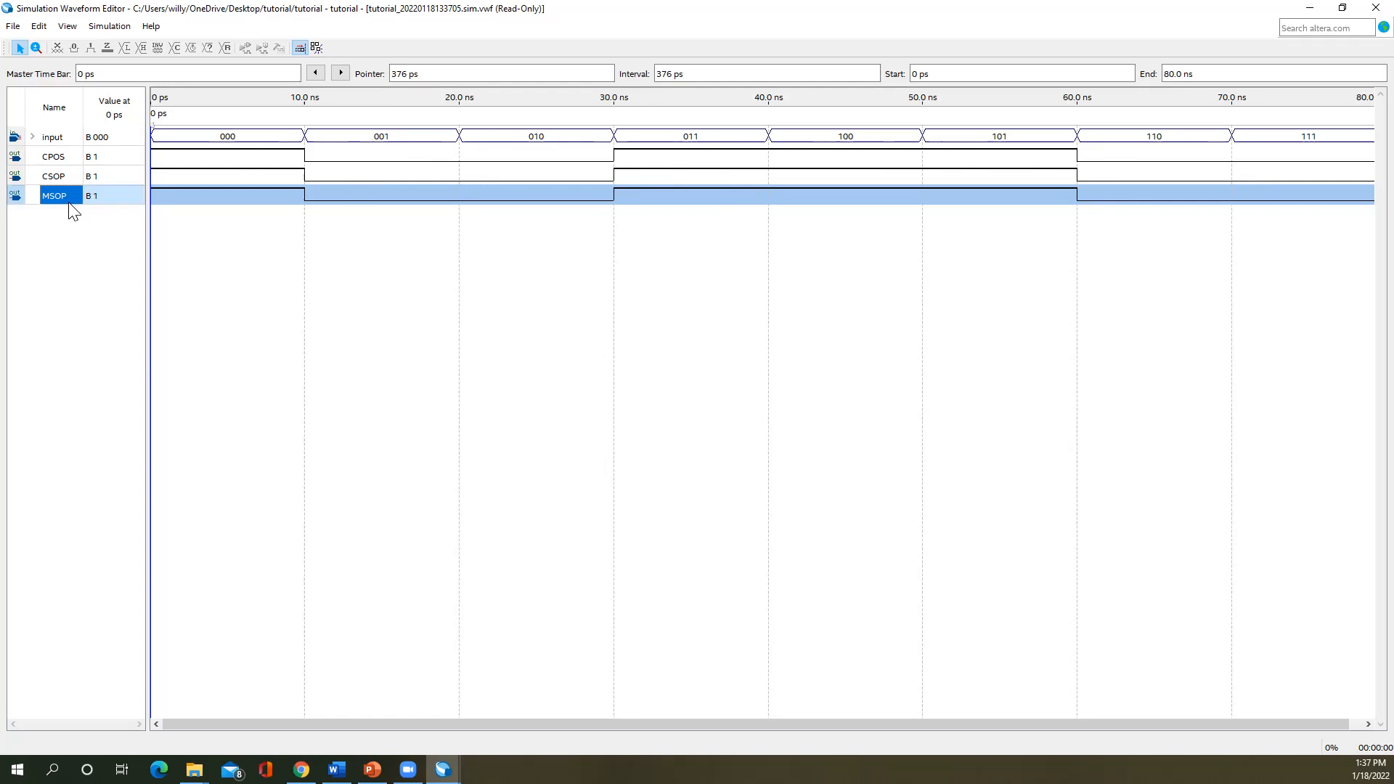
pyautogui.click(1365, 8)
pyautogui.click(1365, 9)
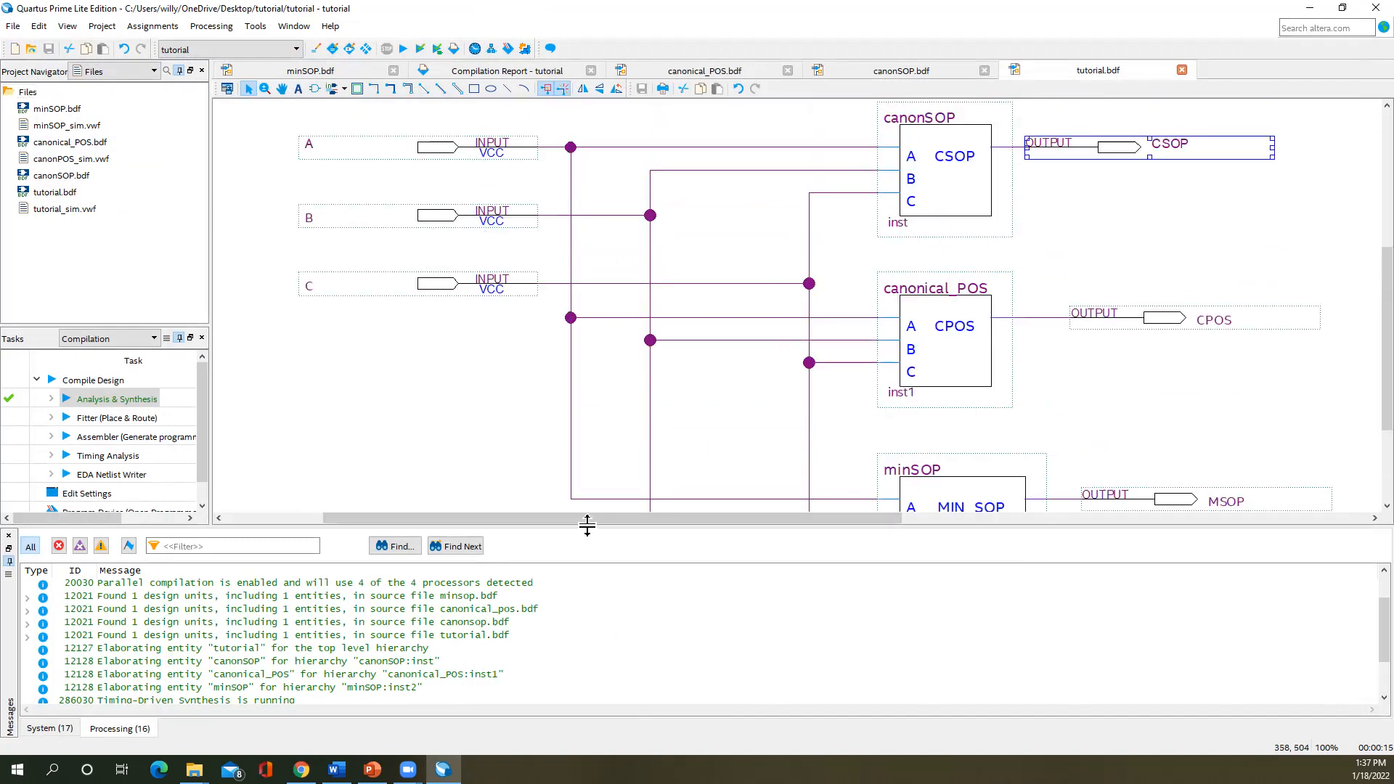
# - Open canonical_POS.bdf and delete the CNOT label with its wire segment at the third input of OR3 gate inst6
pyautogui.moveTo(600, 524); pyautogui.dragTo(609, 554)
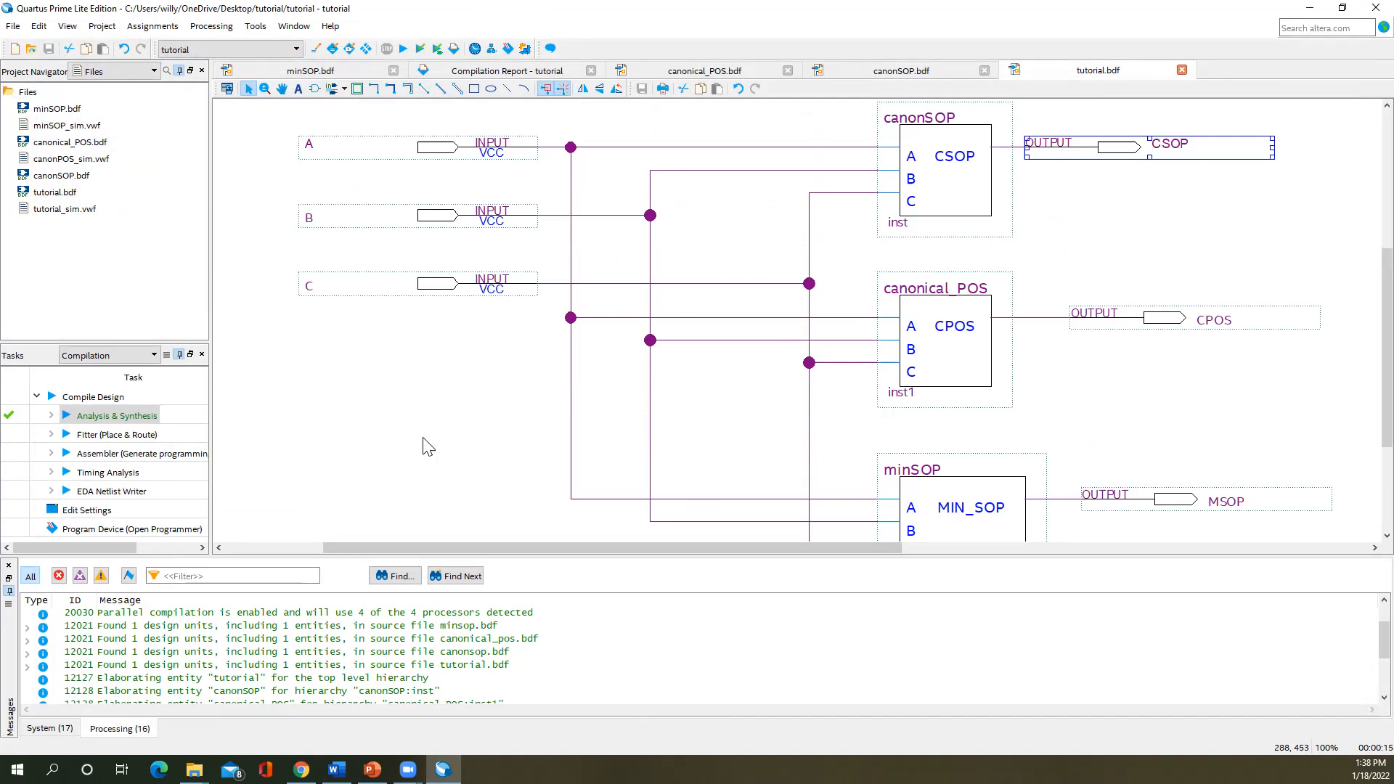
pyautogui.scroll(-1, 428, 446)
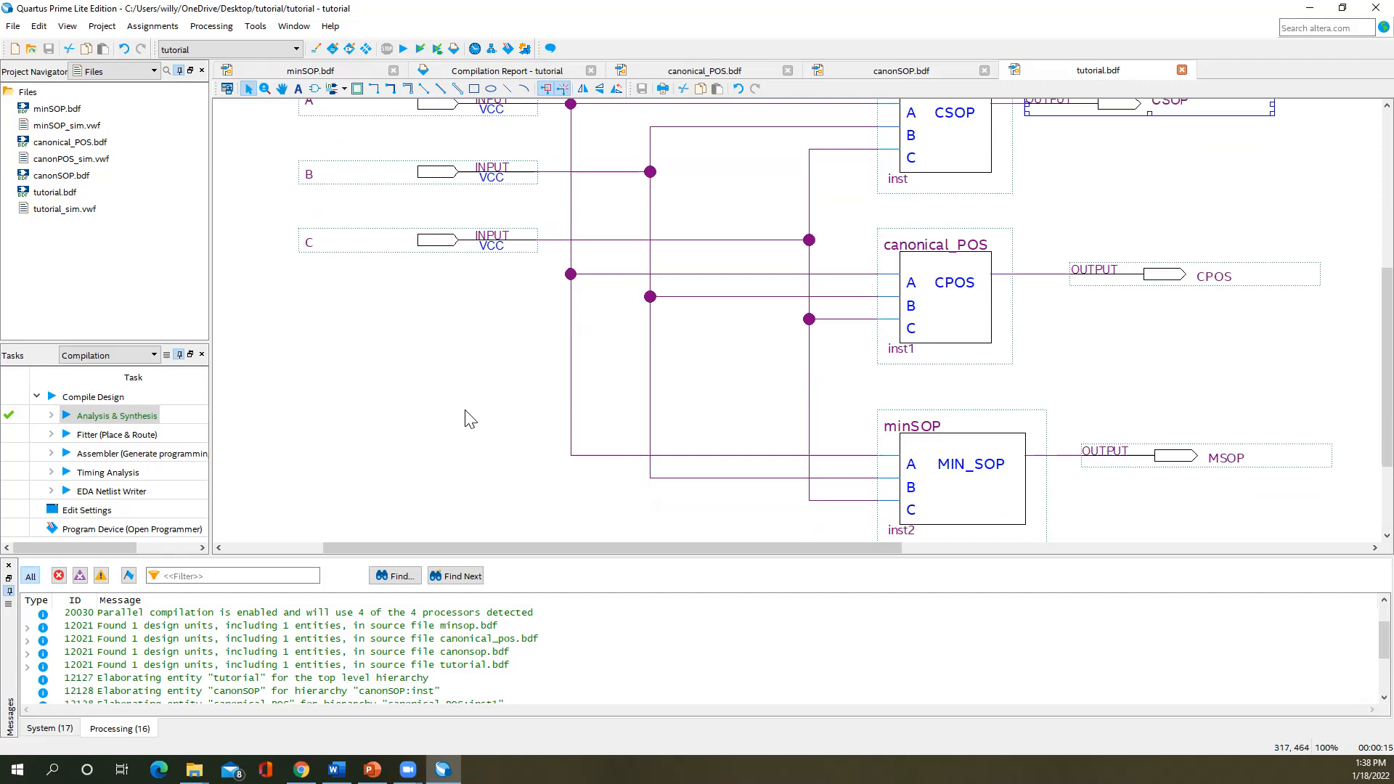
pyautogui.click(665, 73)
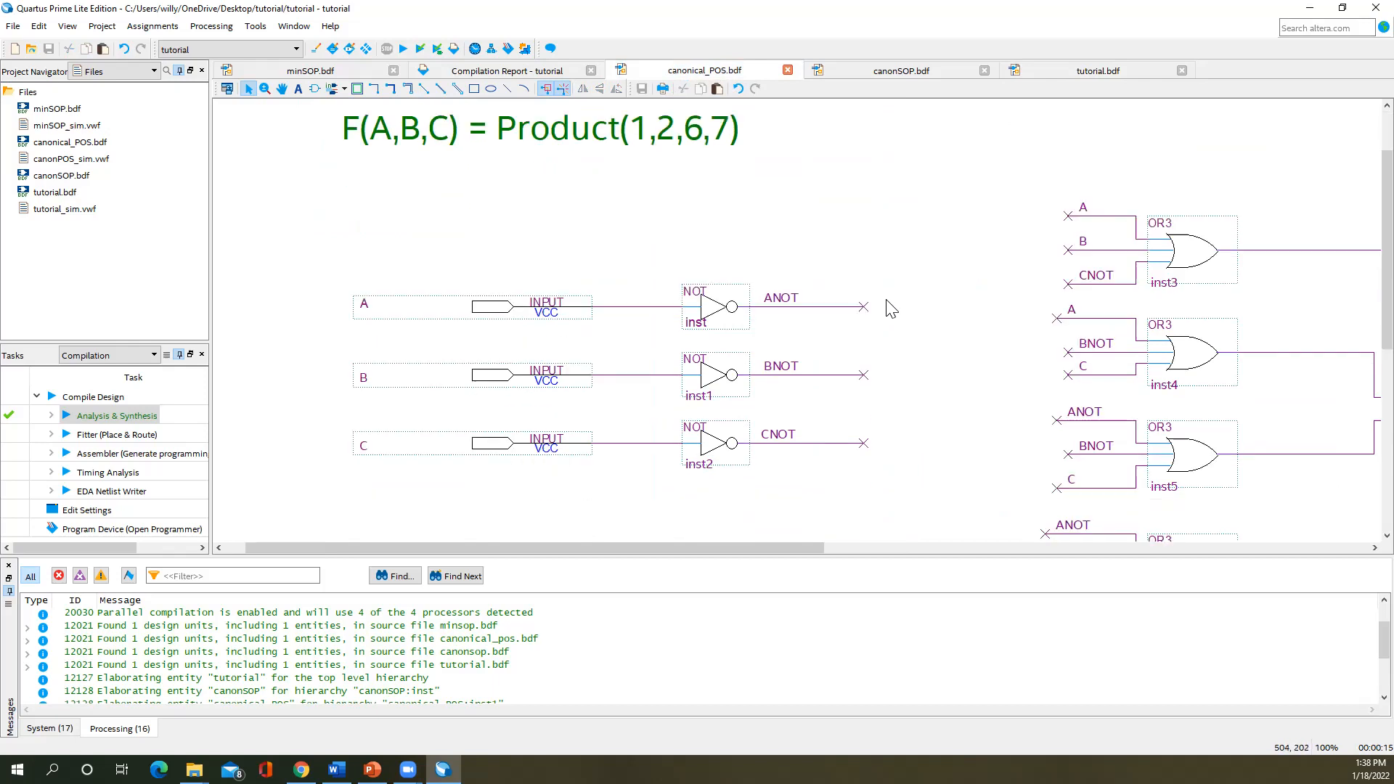
pyautogui.scroll(-1, 894, 313)
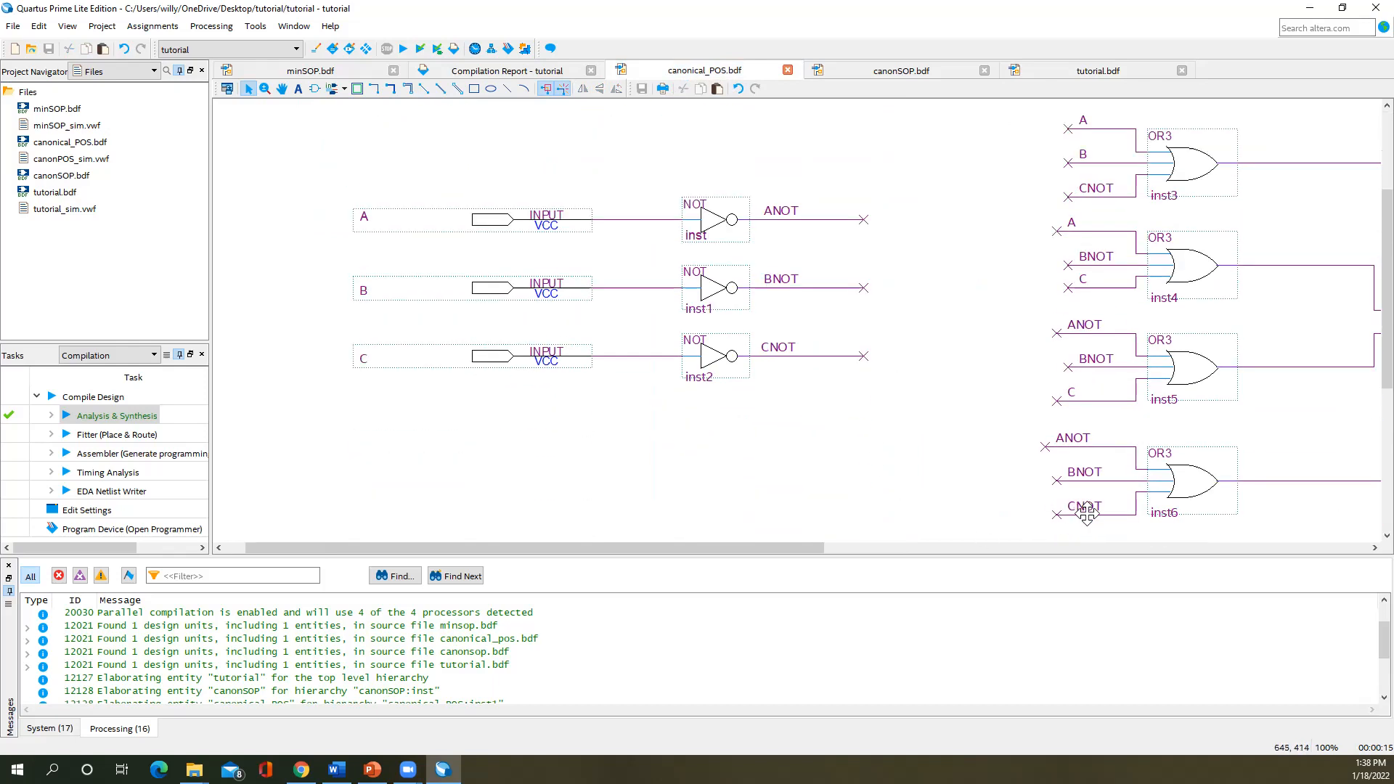
pyautogui.moveTo(1087, 513); pyautogui.dragTo(1087, 515)
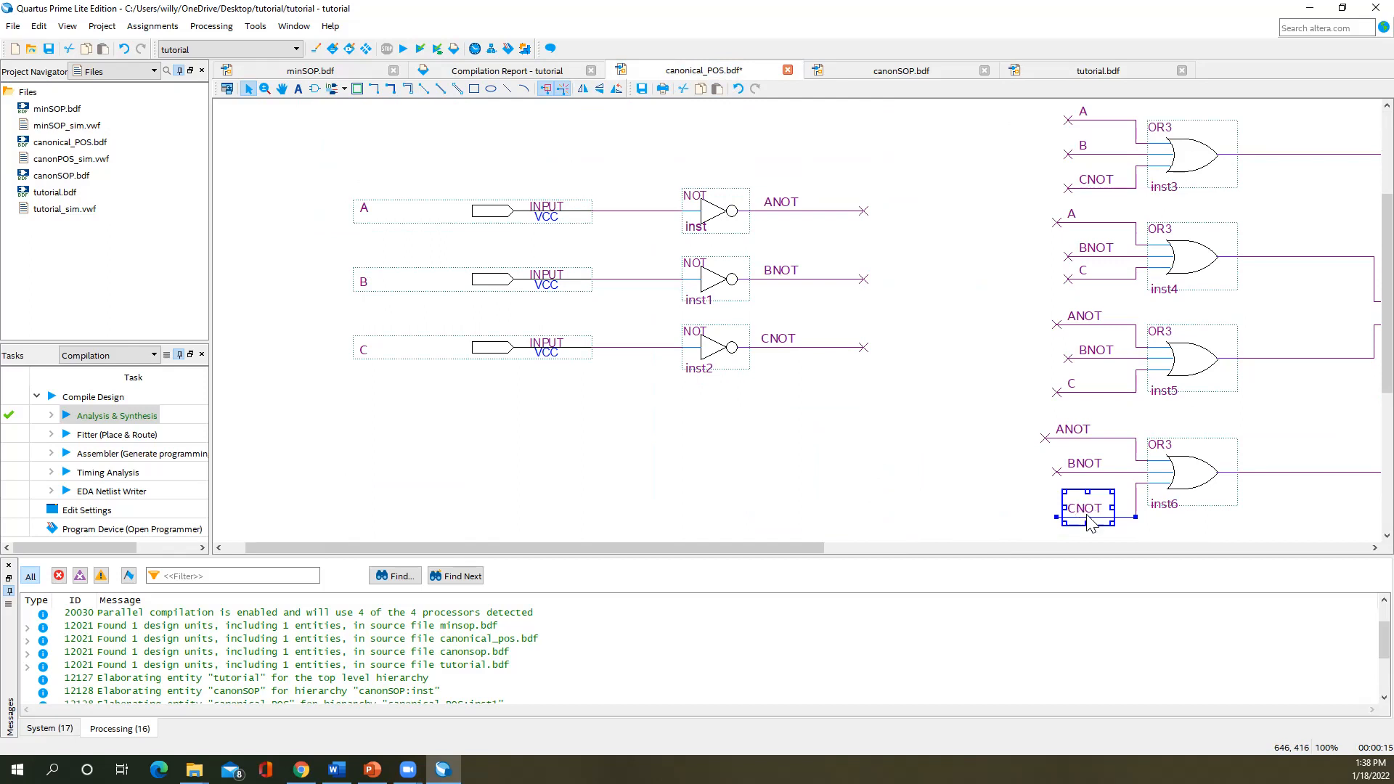
pyautogui.press('Delete')
# - Undo the wire change at OR3 gate inst6 and redraw the horizontal wire segment to its third input
pyautogui.click(1136, 515)
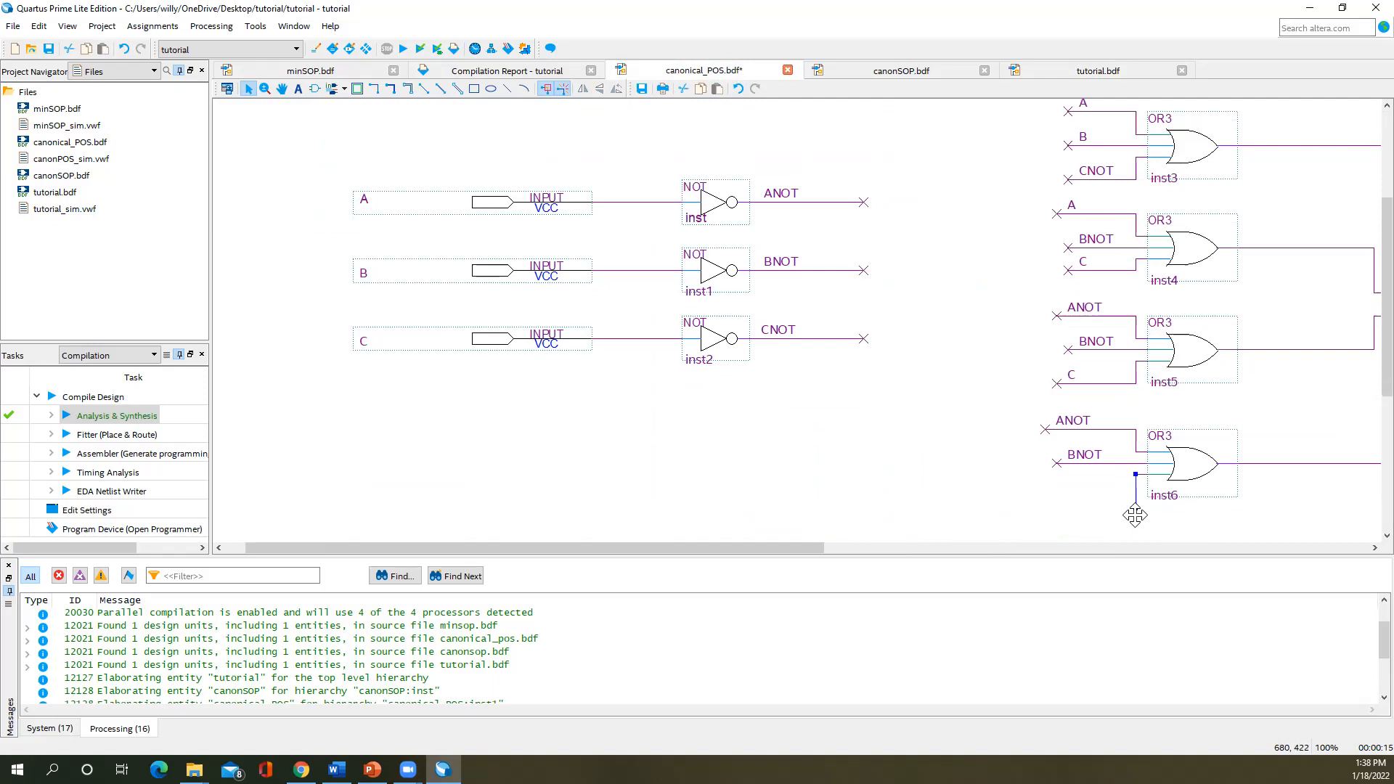
pyautogui.moveTo(1136, 522); pyautogui.dragTo(1135, 398)
pyautogui.hotkey('ctrl', 'z')
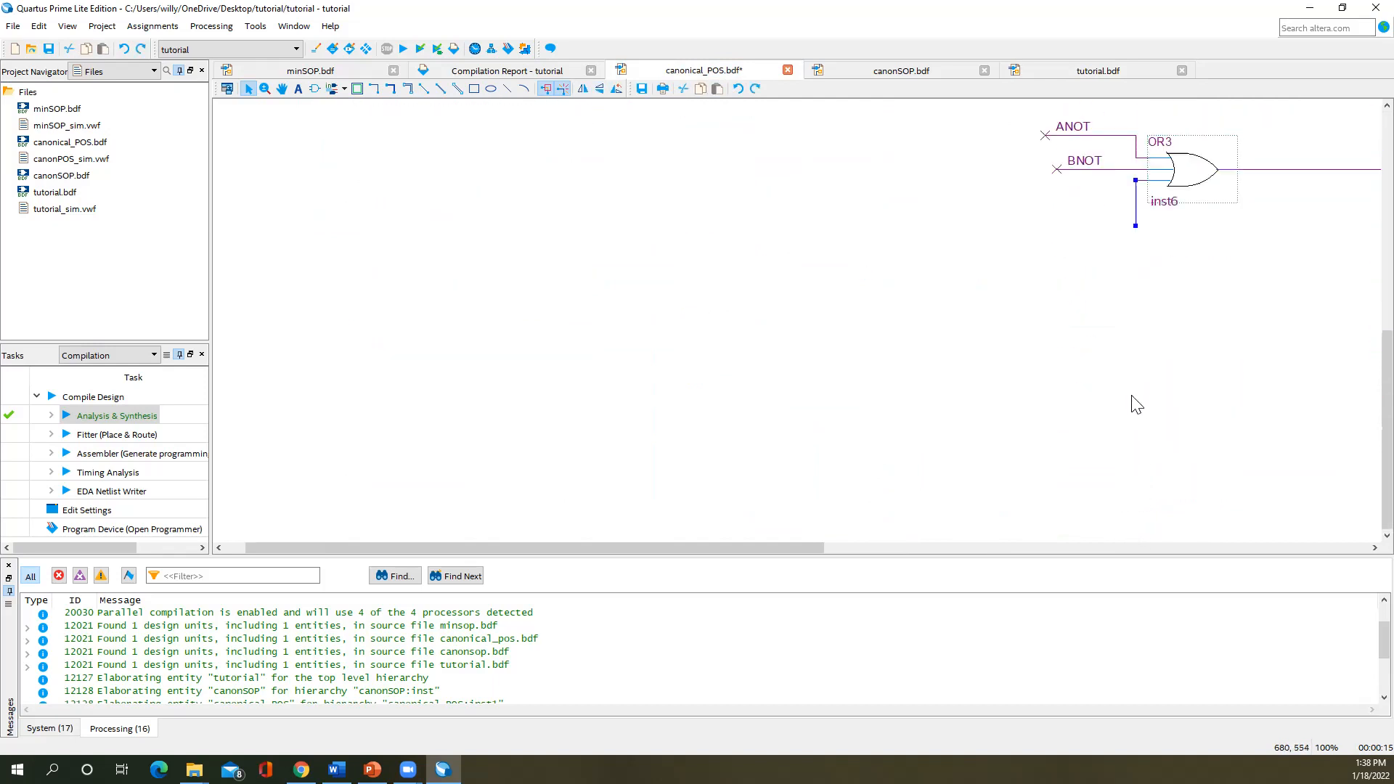
pyautogui.scroll(4, 1134, 400)
pyautogui.hotkey('ctrl', 'z')
pyautogui.moveTo(1134, 390); pyautogui.dragTo(1057, 388)
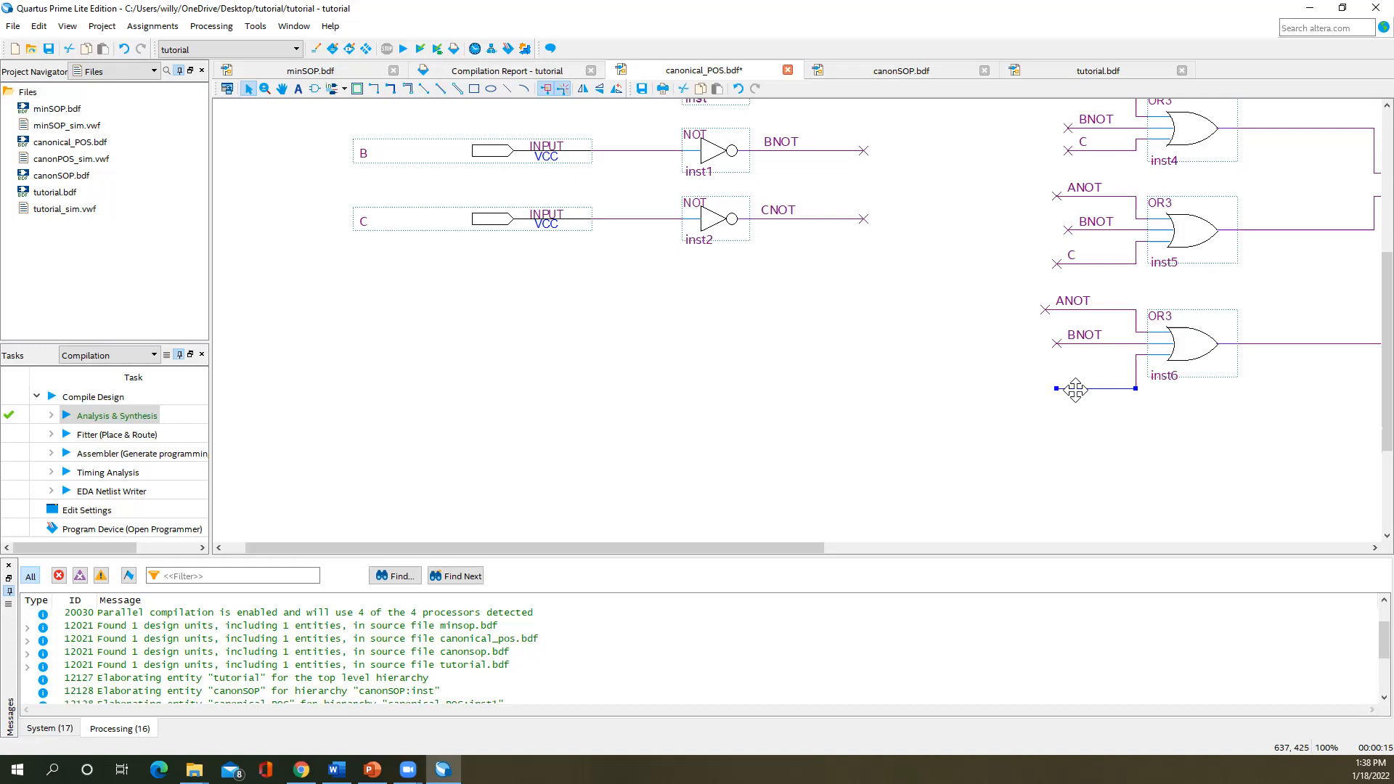
pyautogui.press('BackSpace')
pyautogui.press('BackSpace')
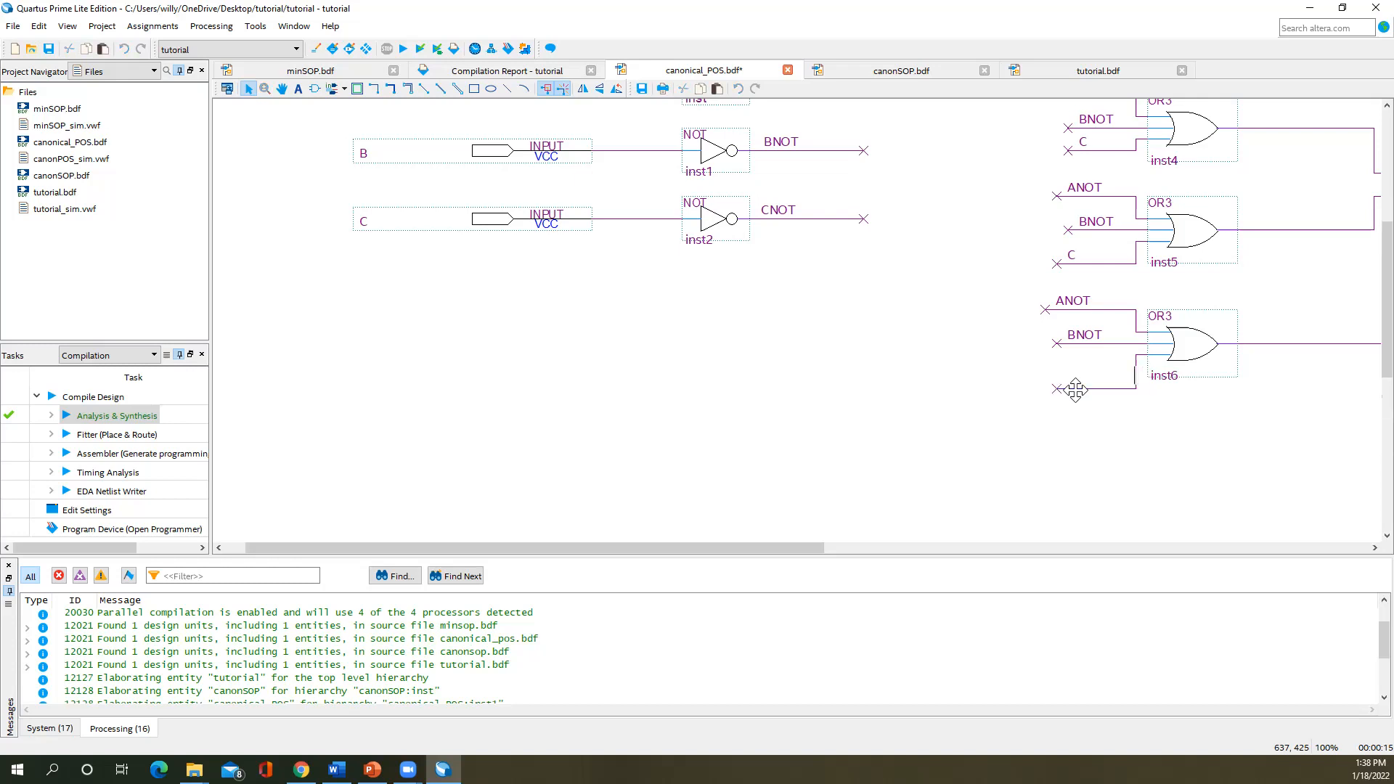
# - Name the redrawn input wire of OR3 gate inst6 C and save canonical_POS.bdf
pyautogui.rightClick(1076, 390)
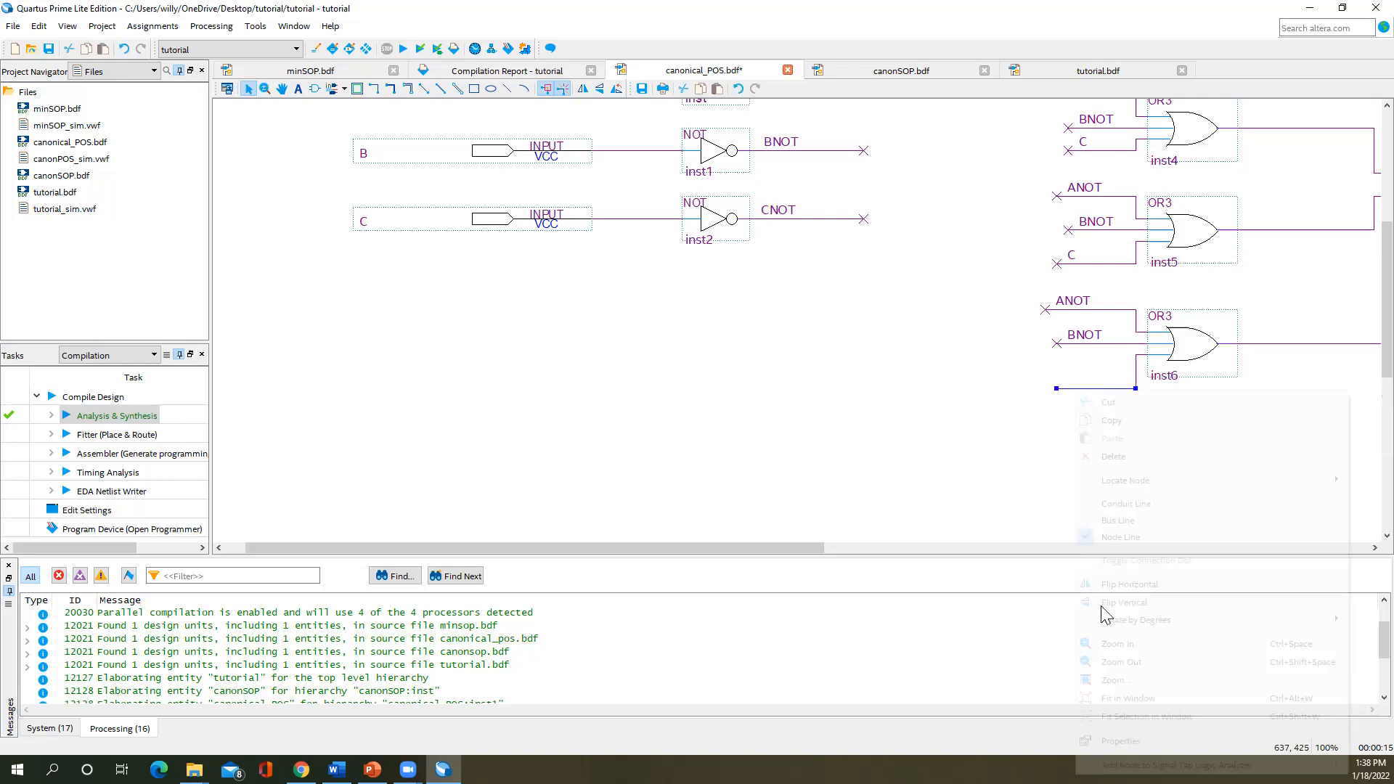
pyautogui.click(1106, 741)
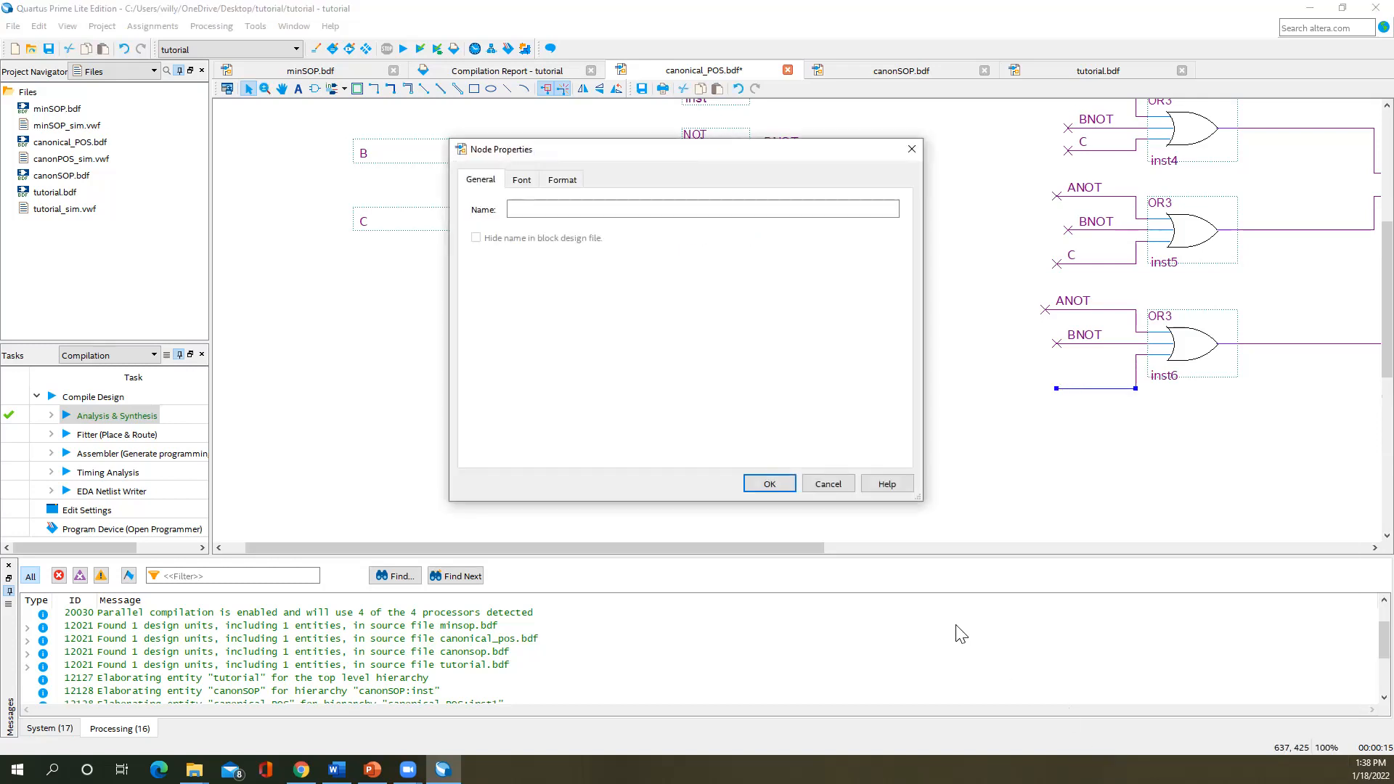
pyautogui.click(593, 210)
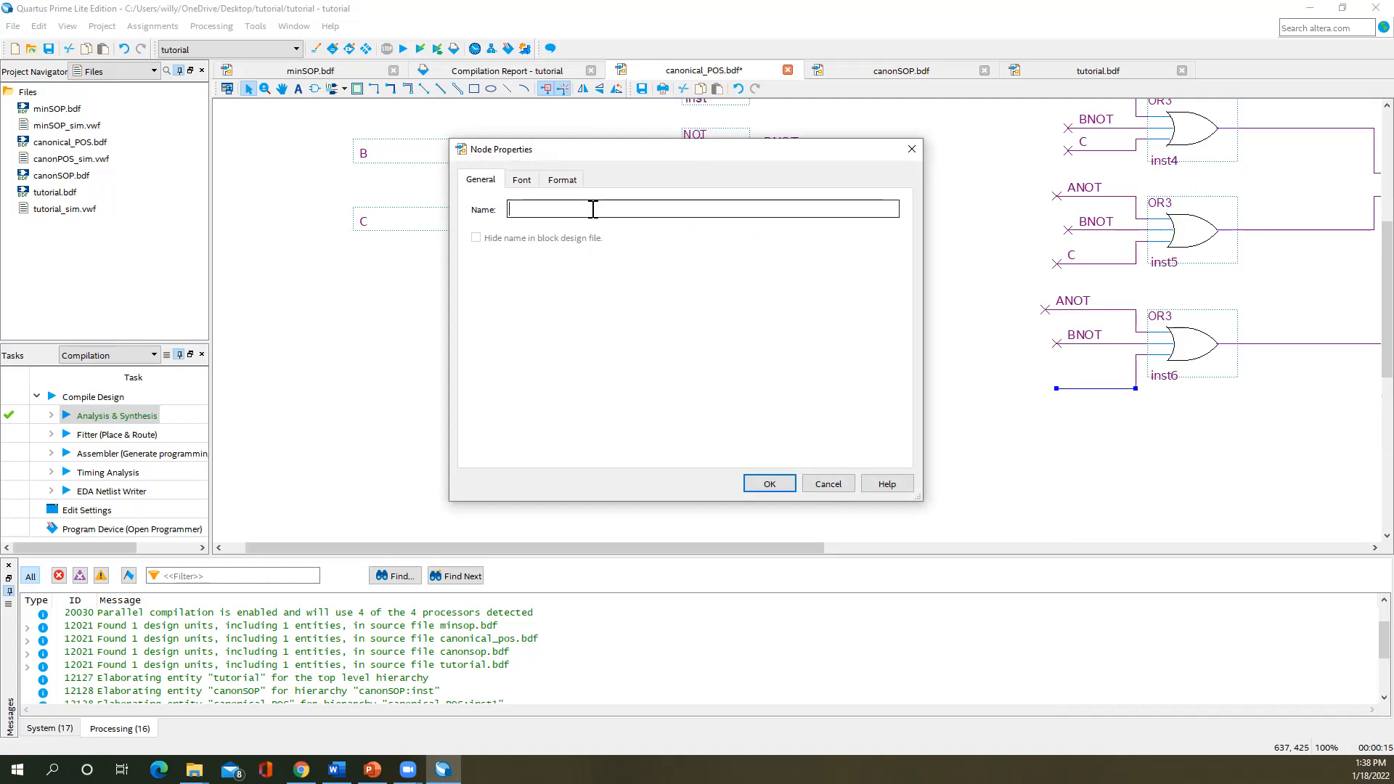
pyautogui.write('CNOT')
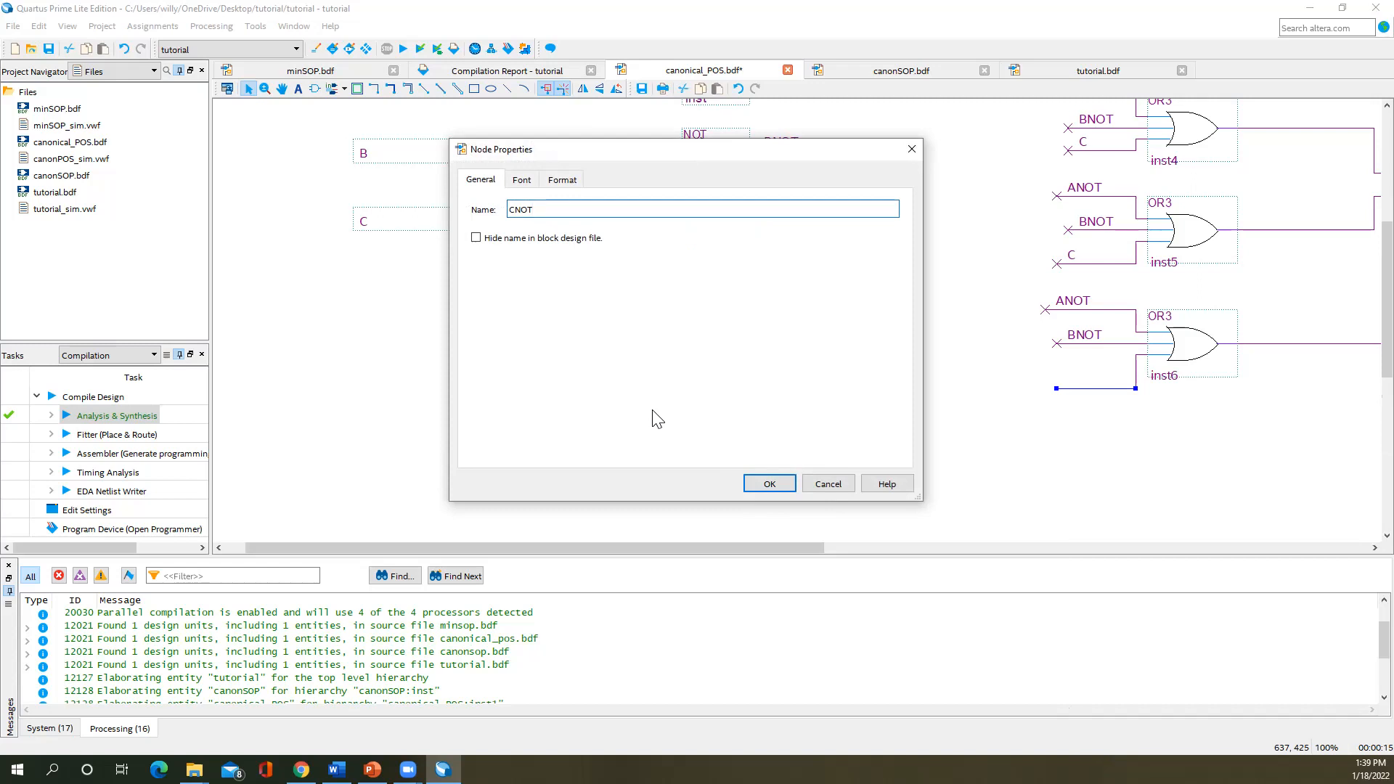
pyautogui.press('BackSpace')
pyautogui.press('BackSpace')
pyautogui.press('BackSpace')
pyautogui.click(769, 484)
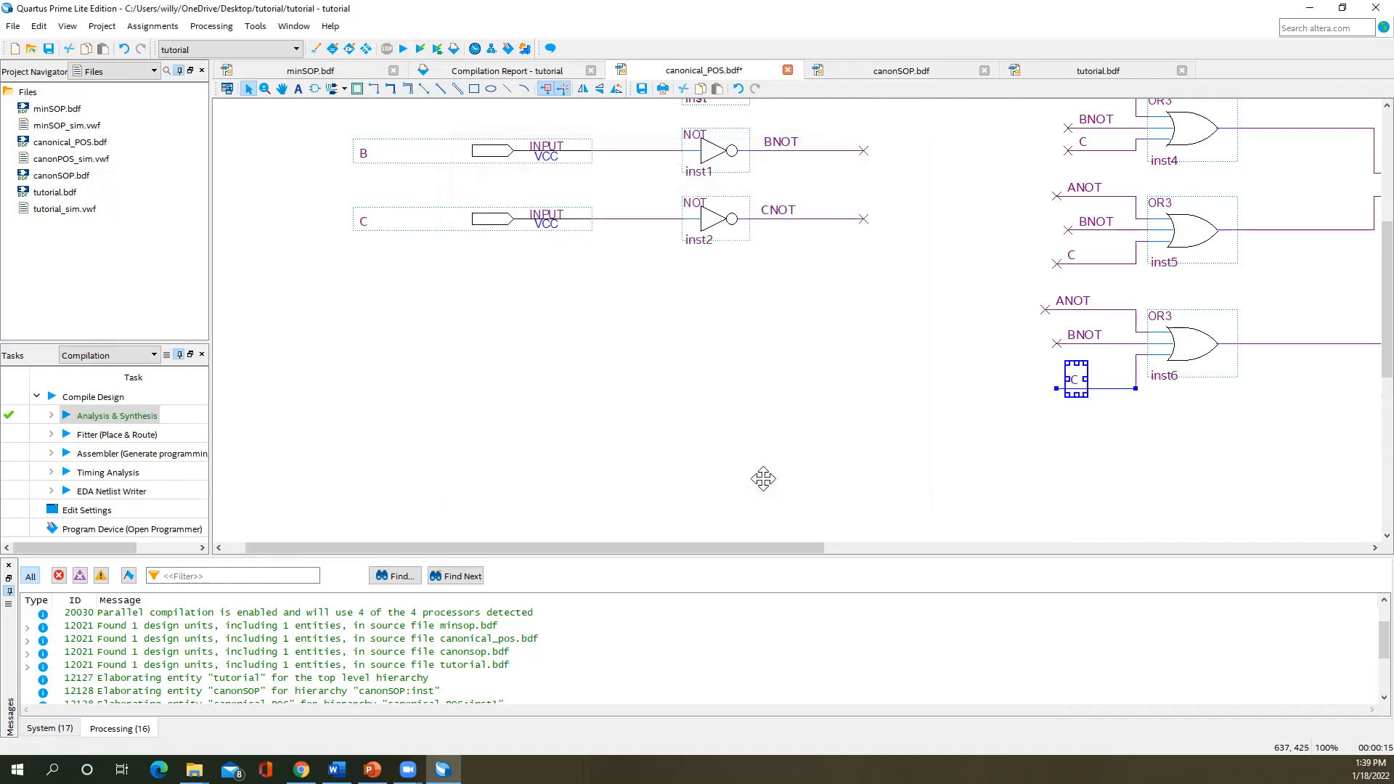
pyautogui.hotkey('ctrl', 's')
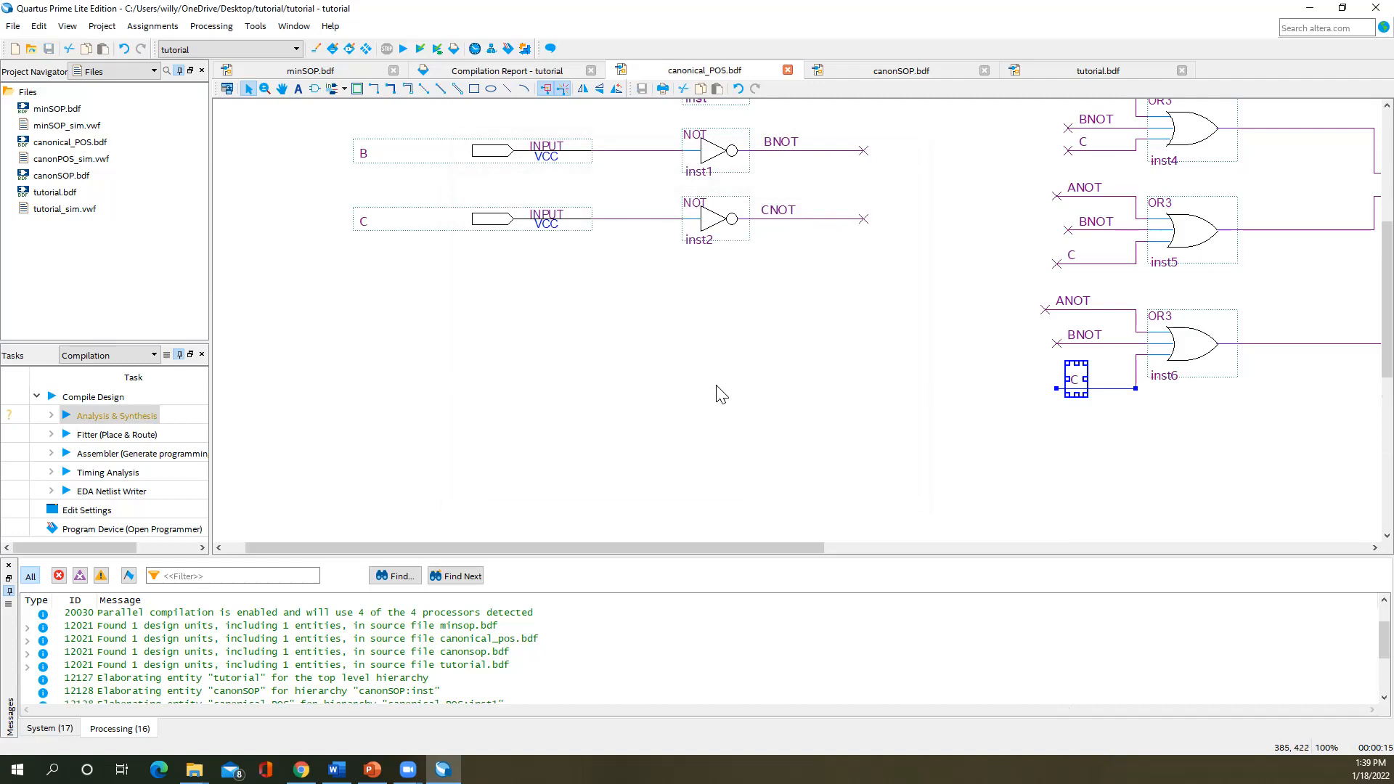
# - Open tutorial.bdf and update all occurrences of the canonical_POS symbol
pyautogui.doubleClick(64, 193)
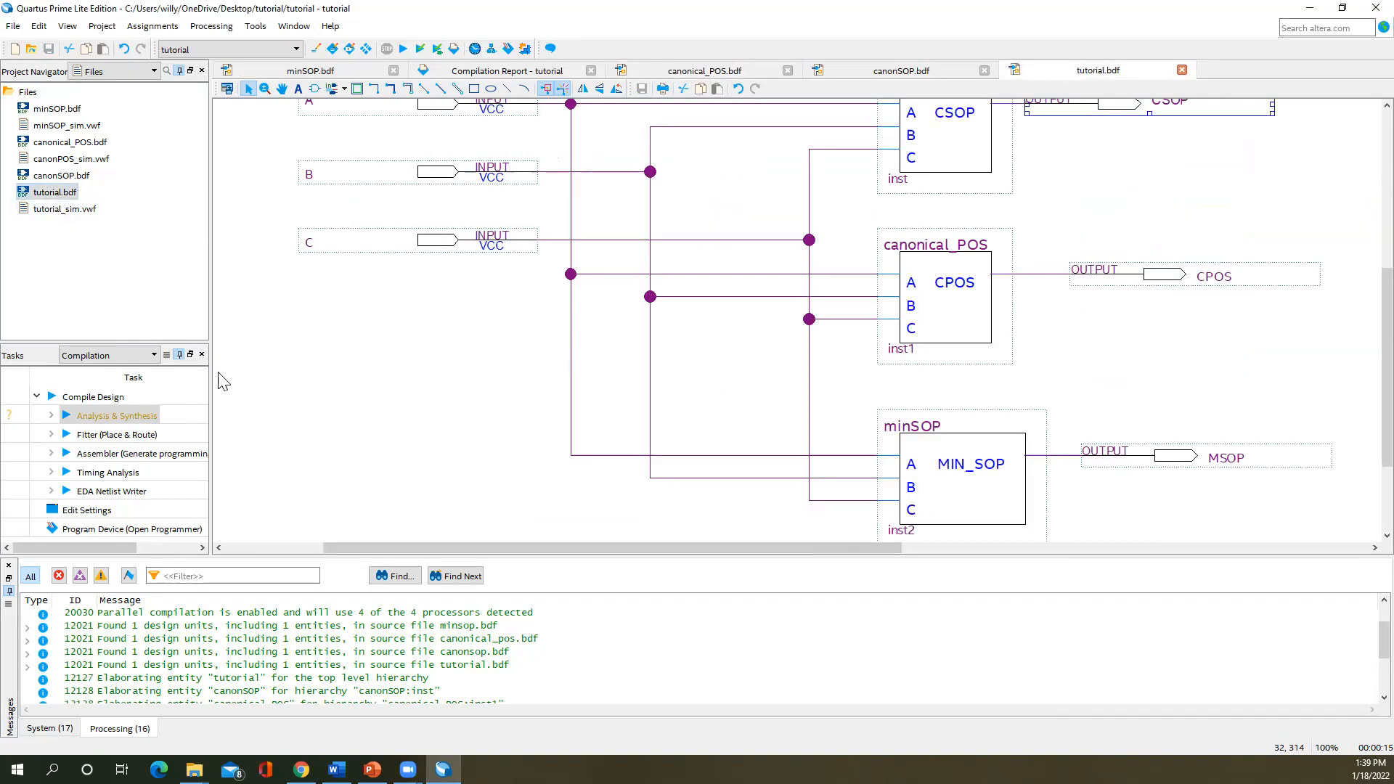
pyautogui.scroll(1, 712, 421)
pyautogui.click(947, 401)
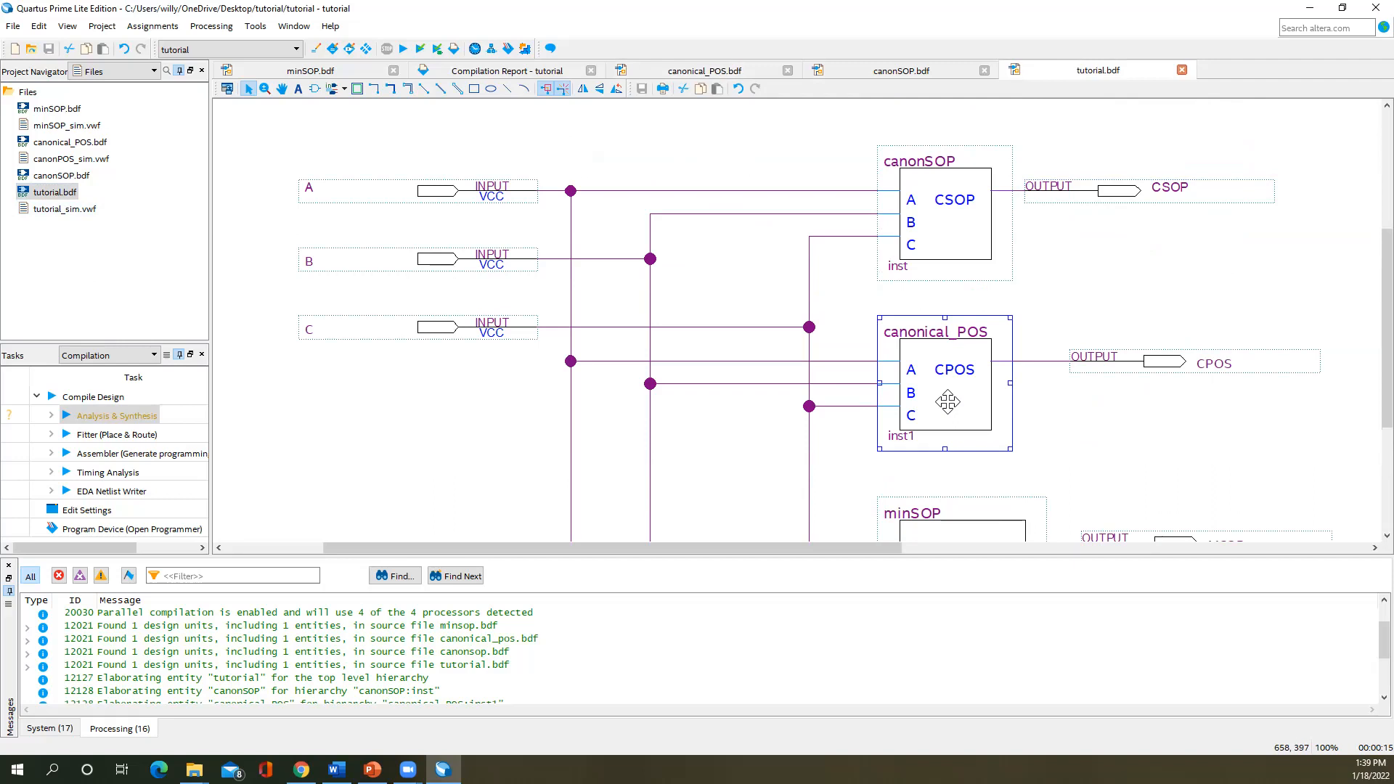
pyautogui.rightClick(947, 401)
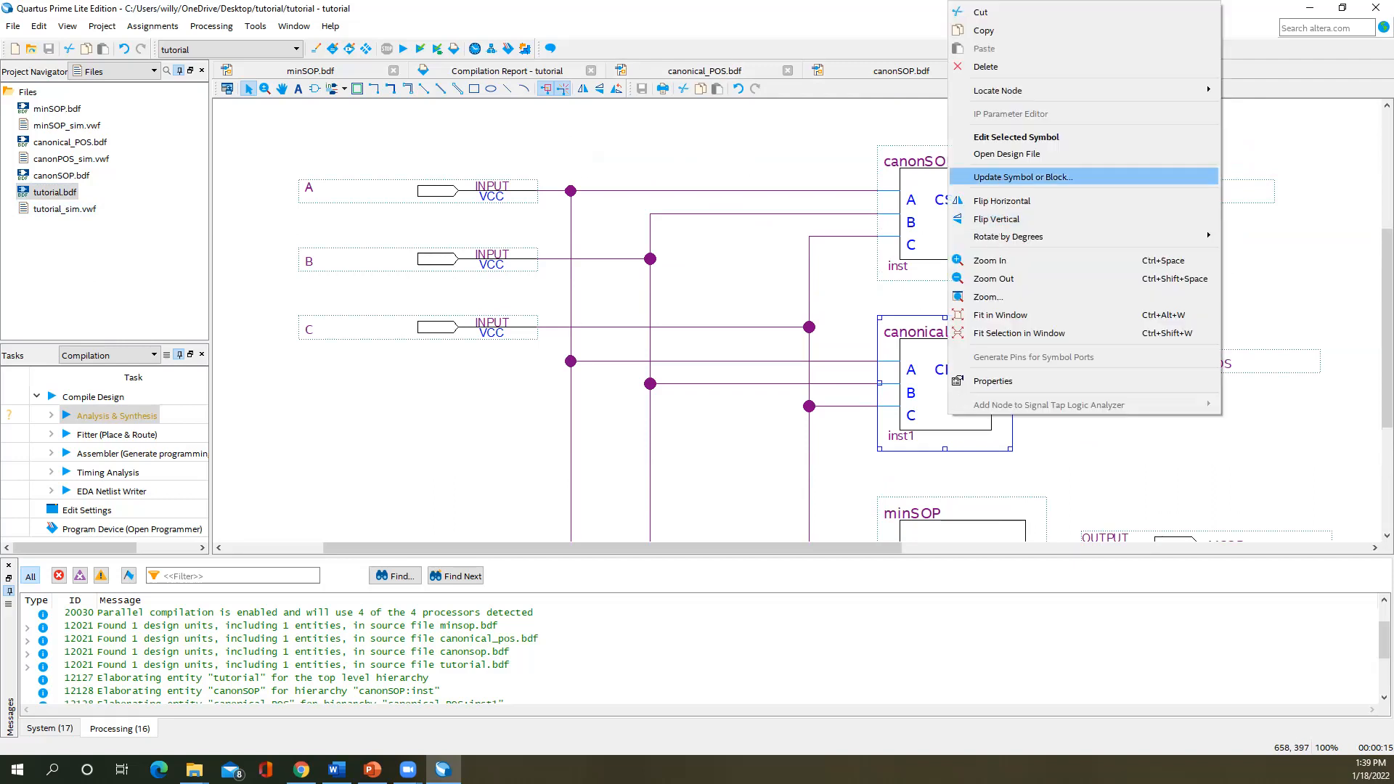
pyautogui.click(1002, 178)
pyautogui.moveTo(790, 327); pyautogui.dragTo(642, 264)
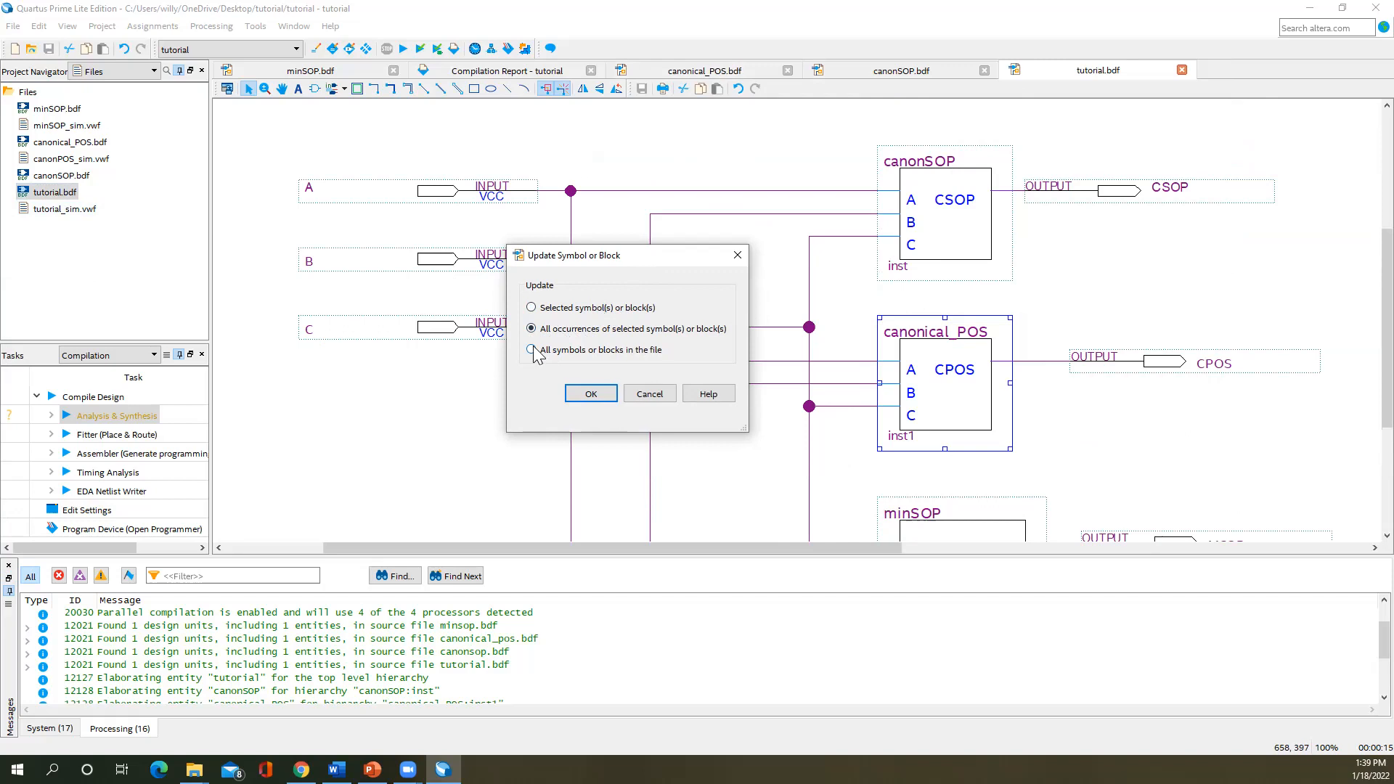
pyautogui.click(592, 395)
pyautogui.click(448, 413)
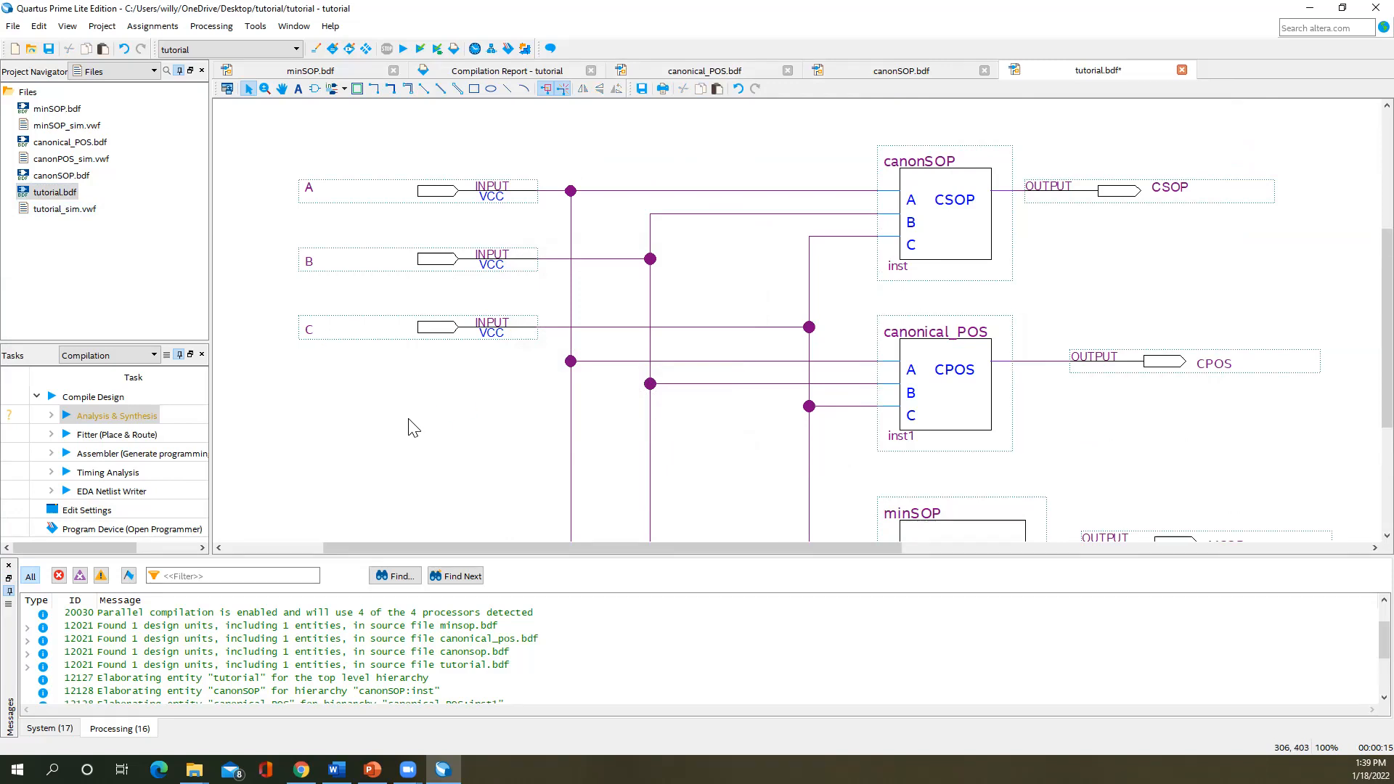
# - Run Analysis & Synthesis, saving tutorial.bdf, and run the functional simulation of tutorial_sim.vwf
pyautogui.doubleClick(140, 417)
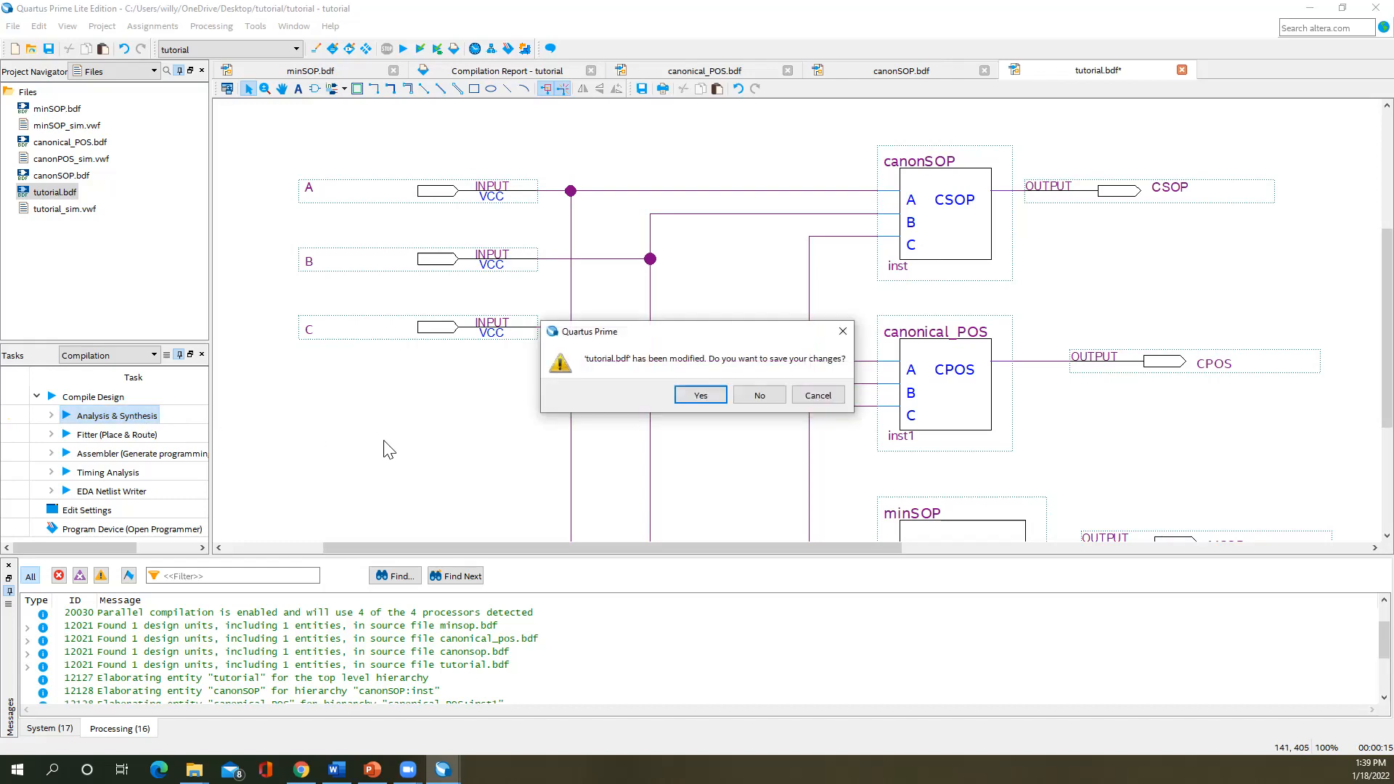
pyautogui.click(694, 398)
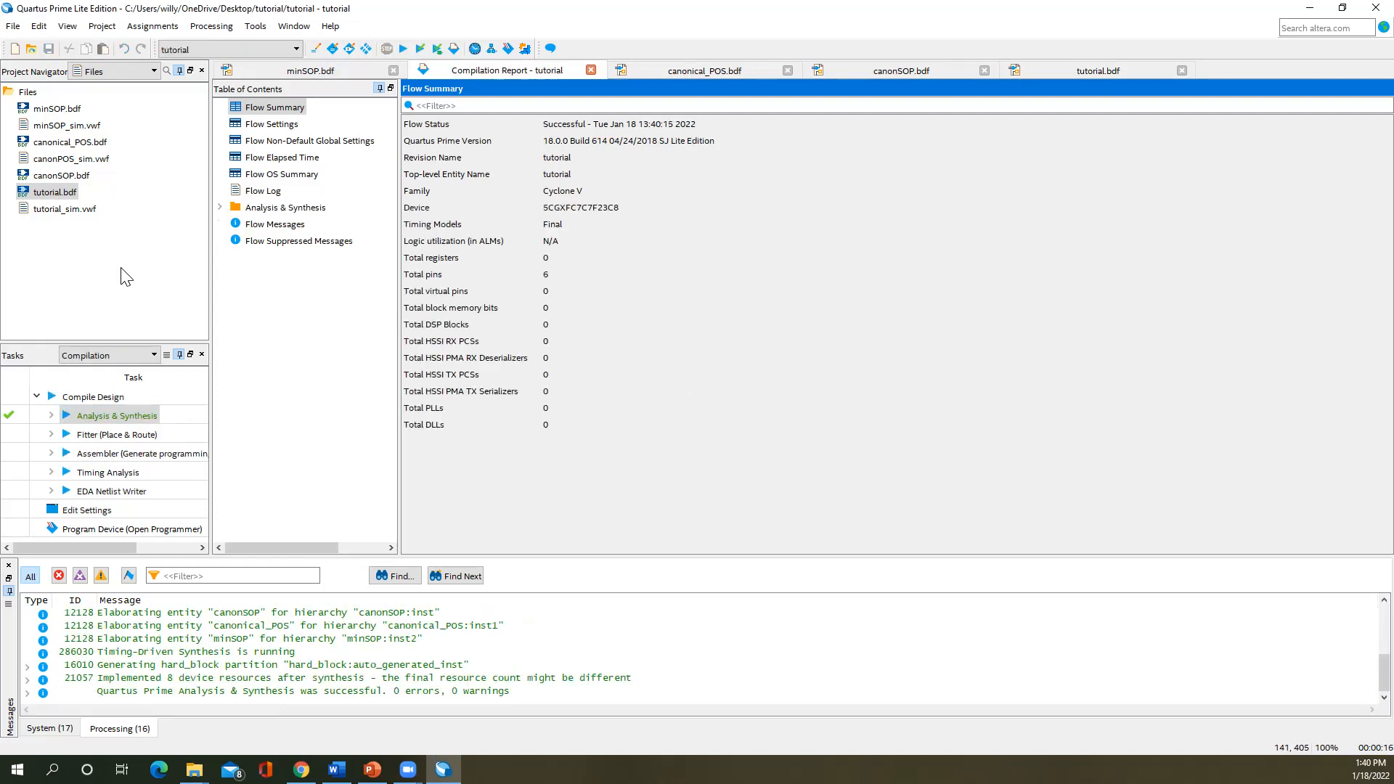
pyautogui.doubleClick(62, 211)
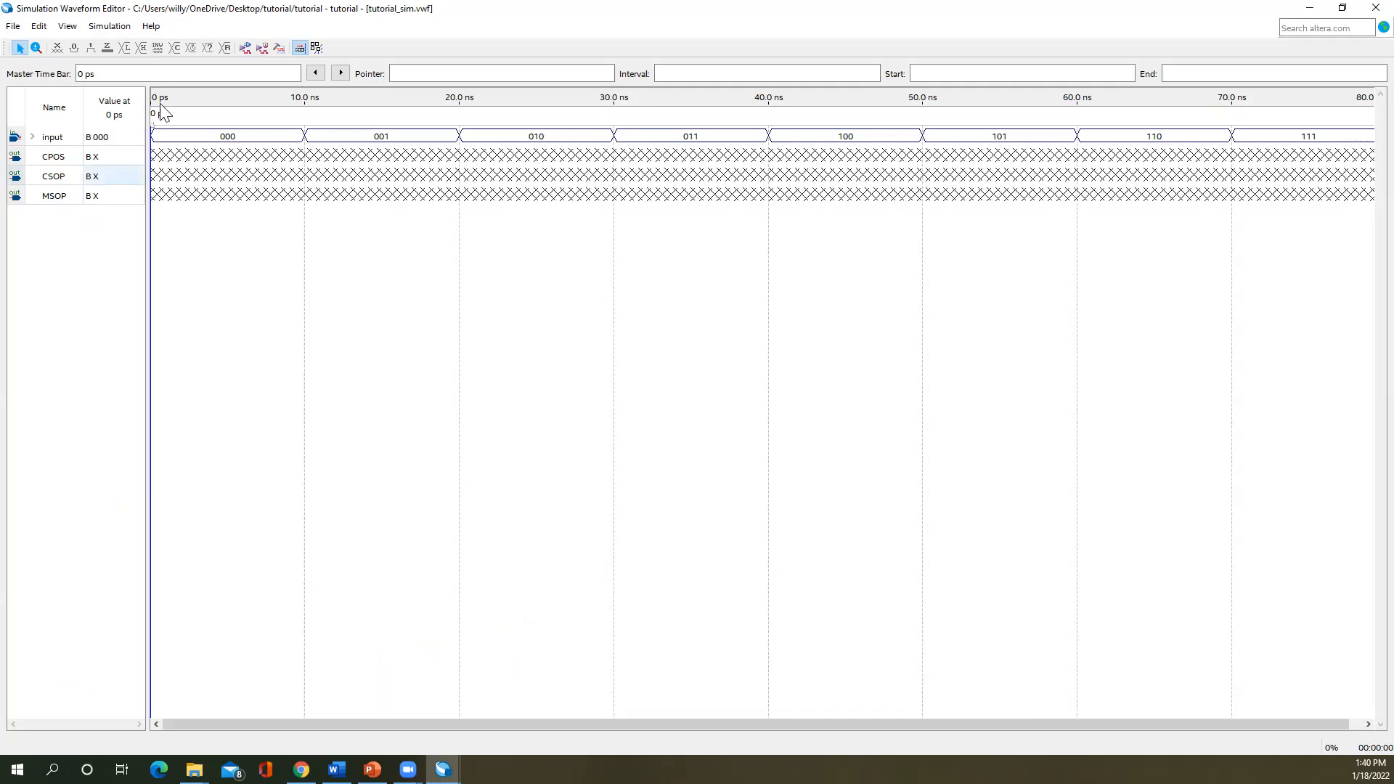
pyautogui.click(247, 48)
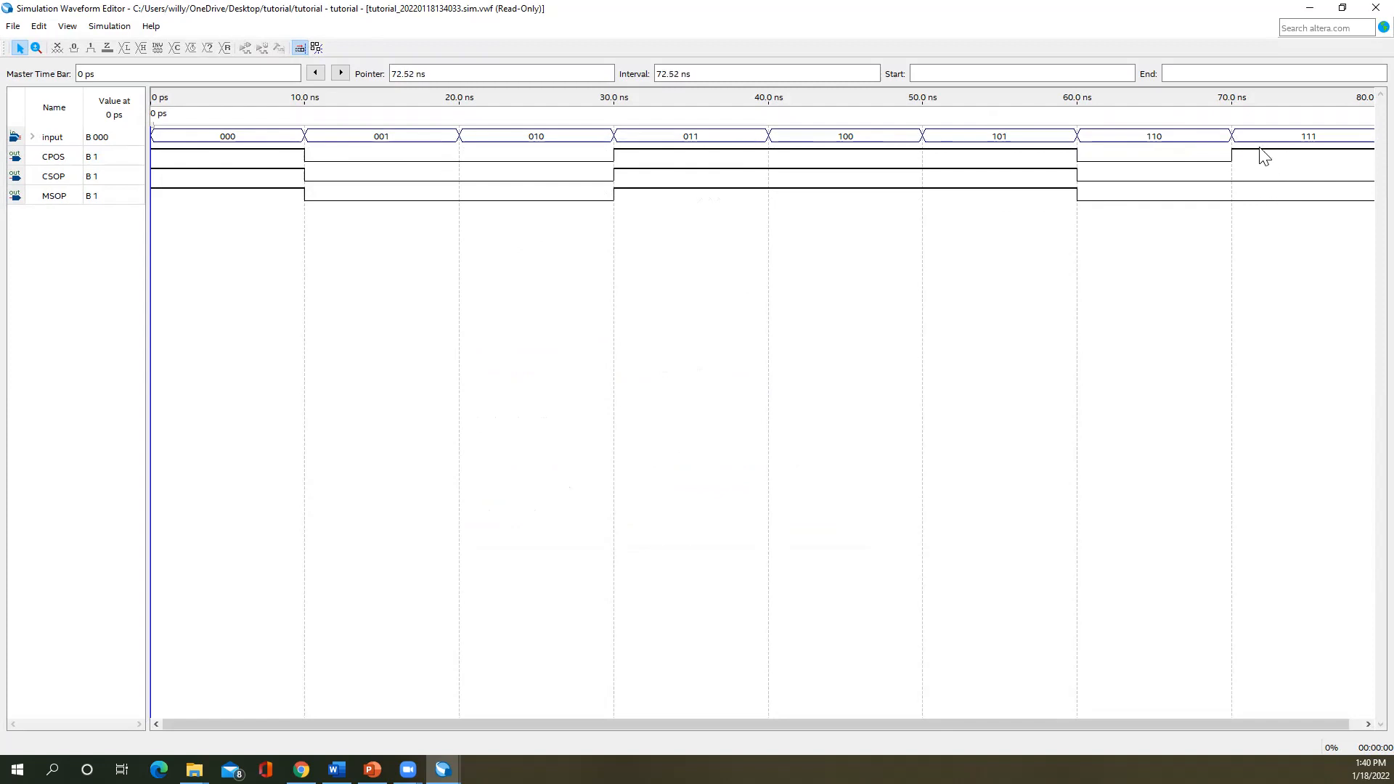
# - Inspect the CPOS output waveform at input 111 and leave the waveform windows
pyautogui.click(59, 161)
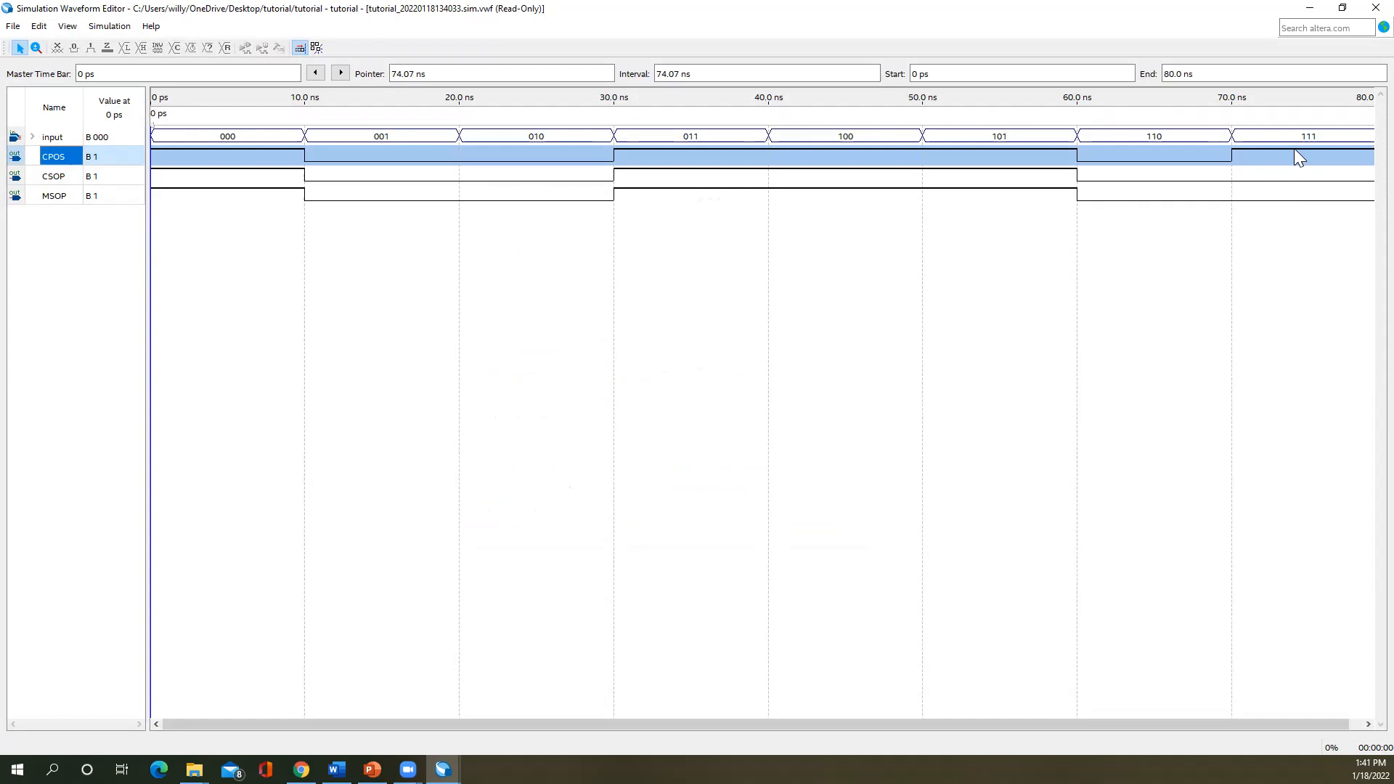
pyautogui.click(1364, 9)
pyautogui.click(1309, 9)
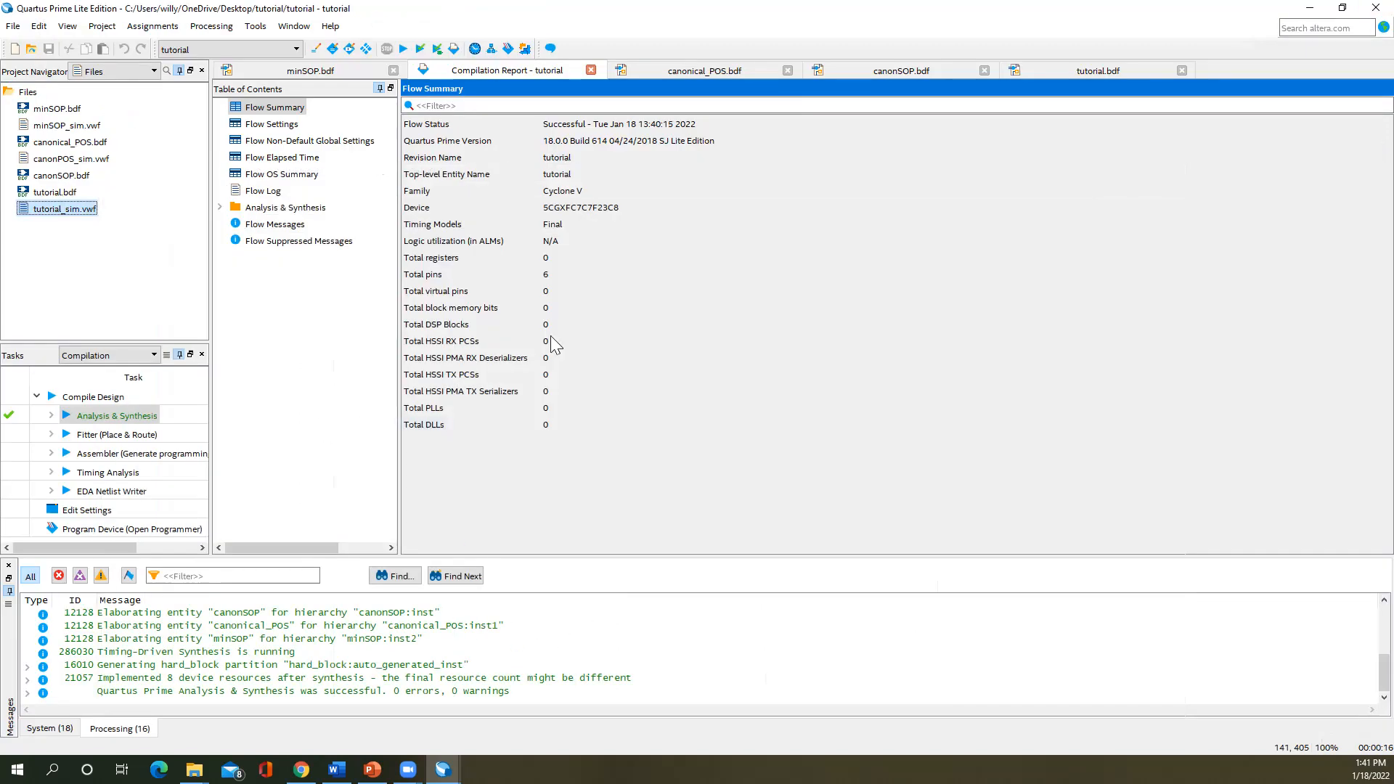
# - Rename the third input wire of OR3 gate inst6 in canonical_POS.bdf to CNOT and save the file
pyautogui.click(707, 69)
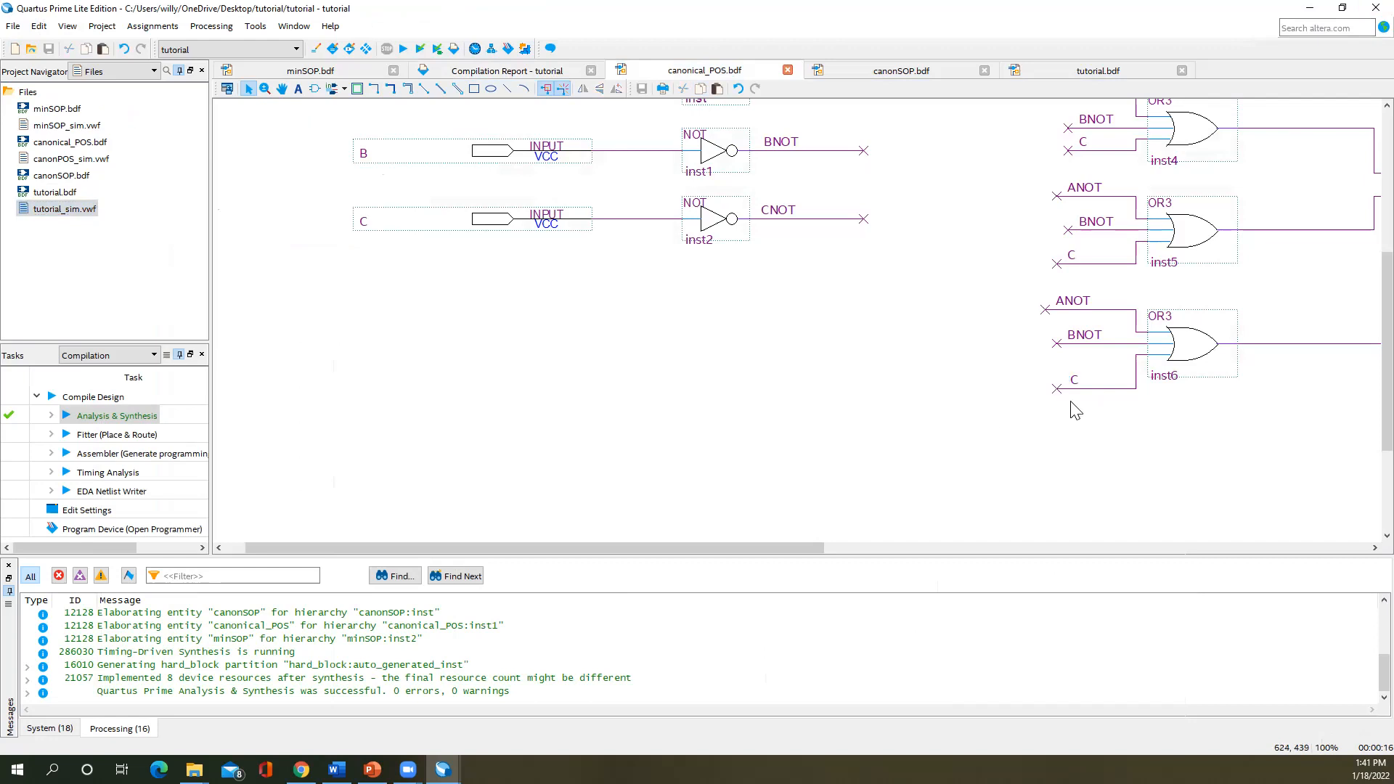
pyautogui.rightClick(1087, 388)
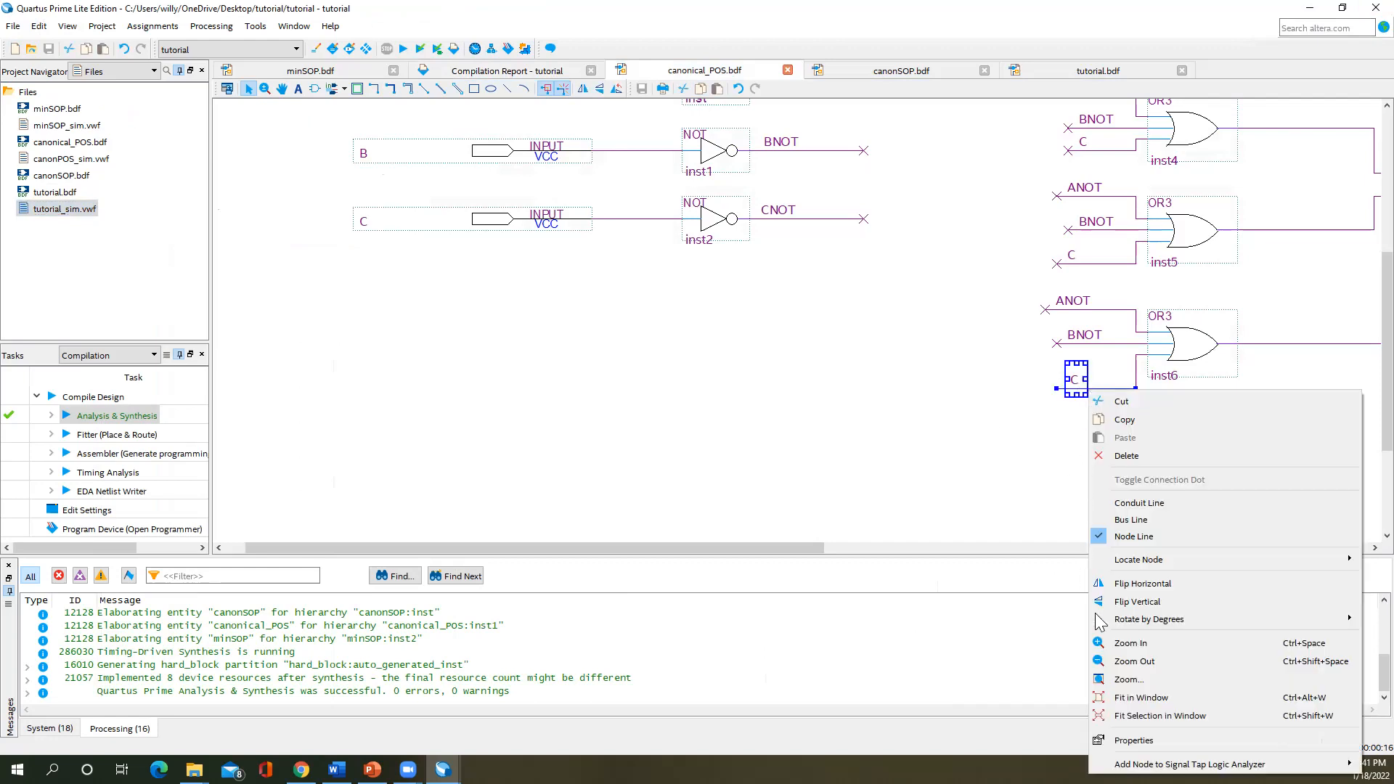
pyautogui.click(1087, 712)
pyautogui.click(549, 210)
pyautogui.write('NOT')
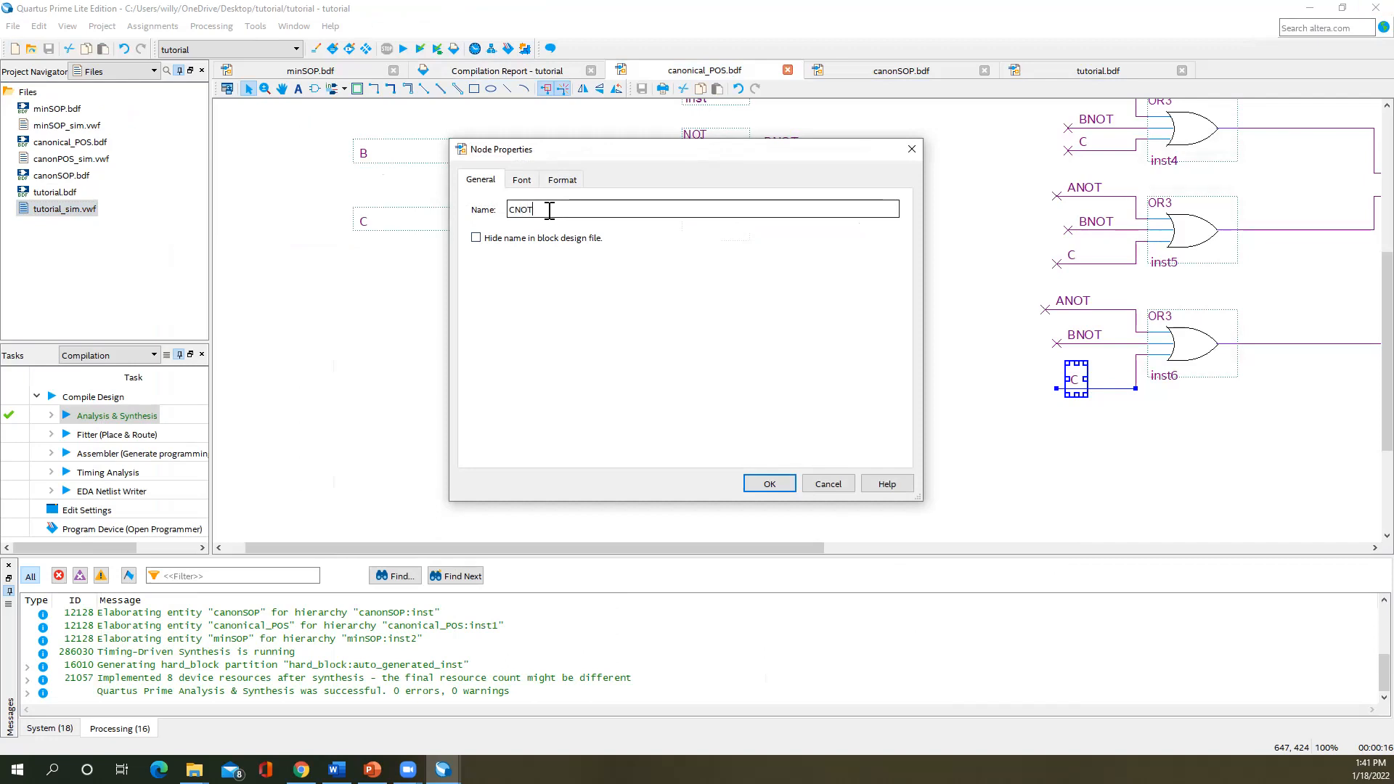
pyautogui.click(768, 483)
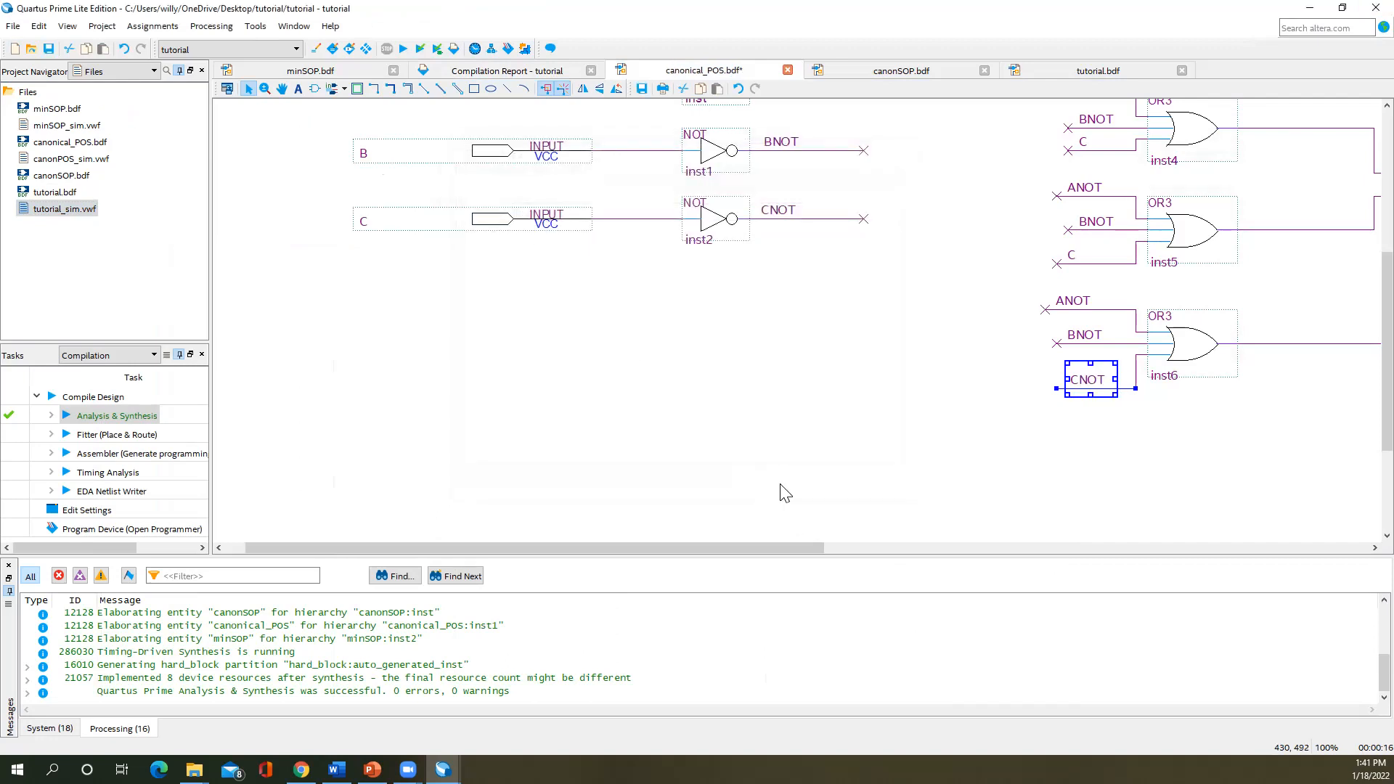
pyautogui.hotkey('ctrl', 's')
# - Open tutorial.bdf and update all symbols or blocks in the file
pyautogui.click(43, 211)
pyautogui.doubleClick(48, 192)
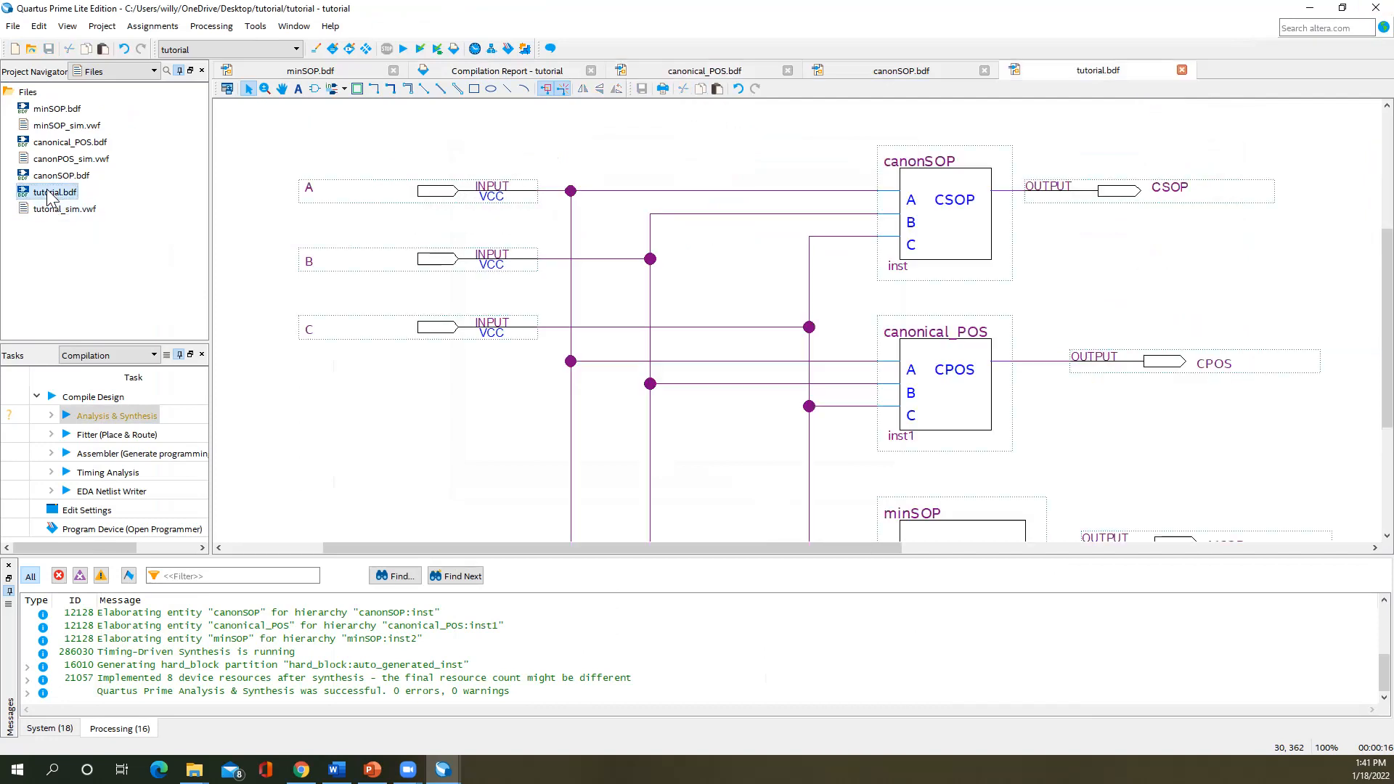
pyautogui.click(940, 416)
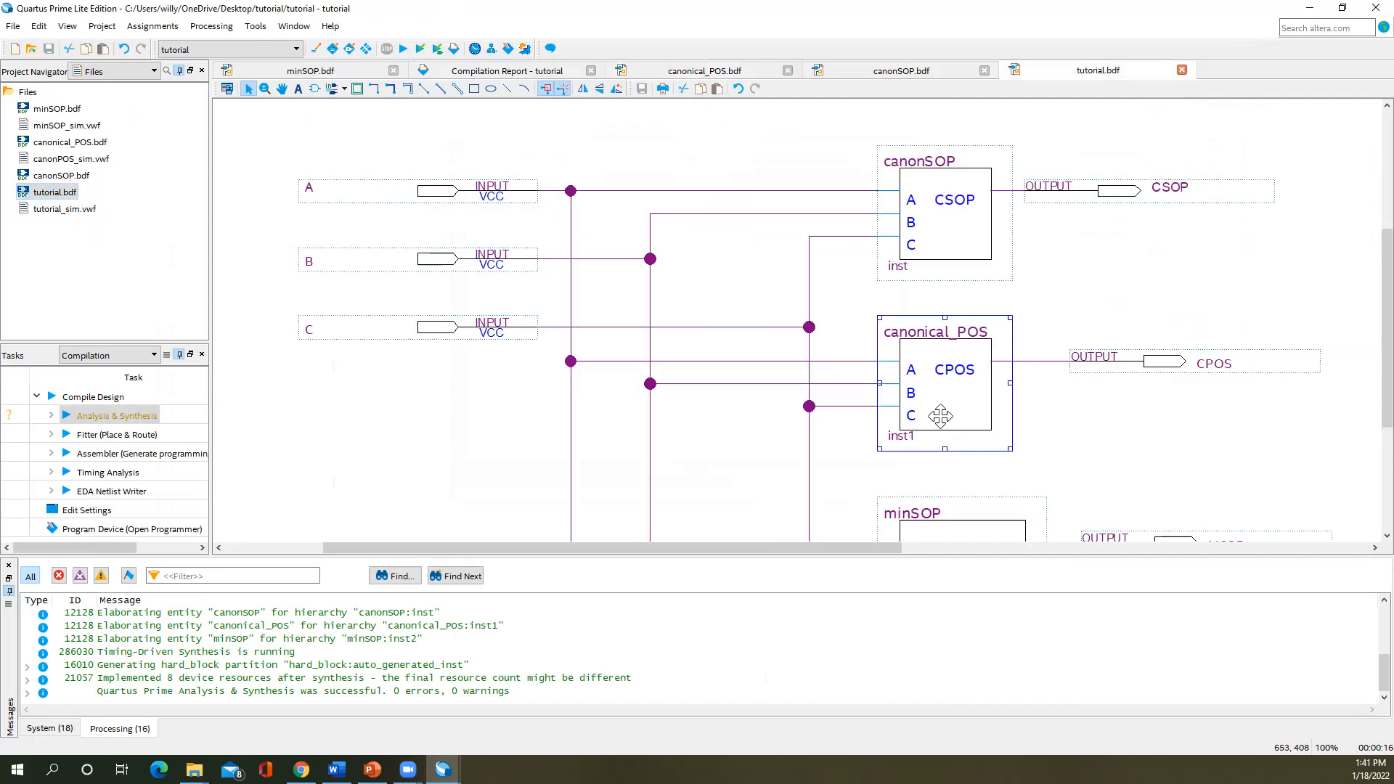
pyautogui.rightClick(941, 416)
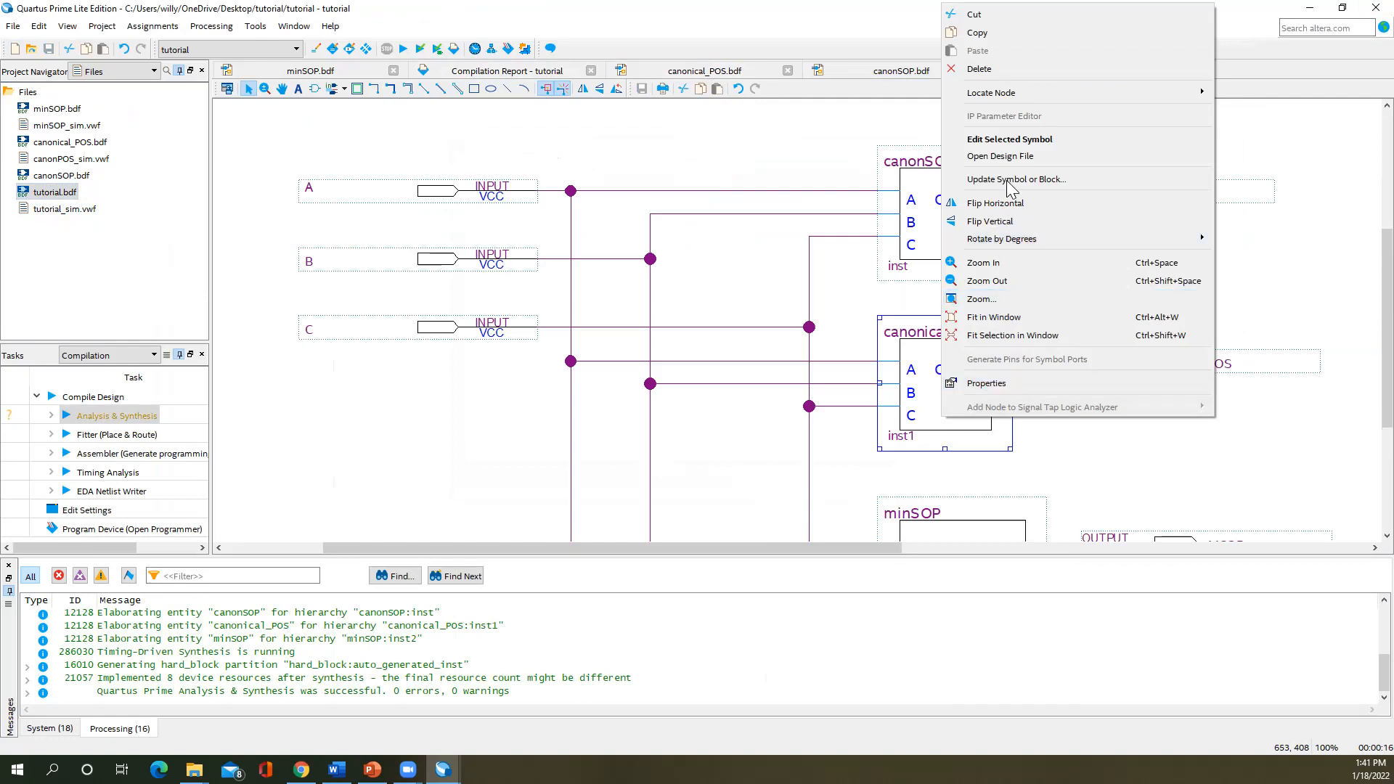
pyautogui.click(1011, 180)
pyautogui.click(539, 351)
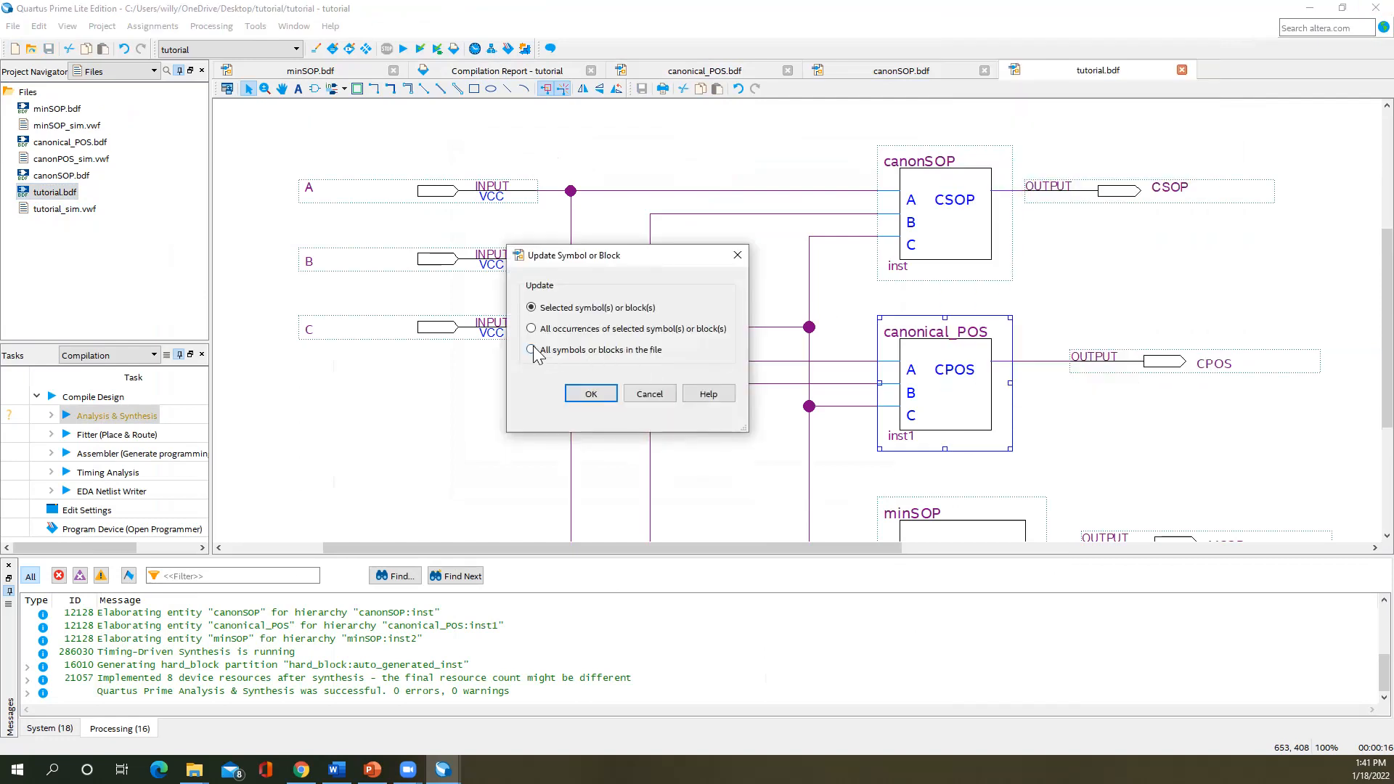
pyautogui.click(591, 394)
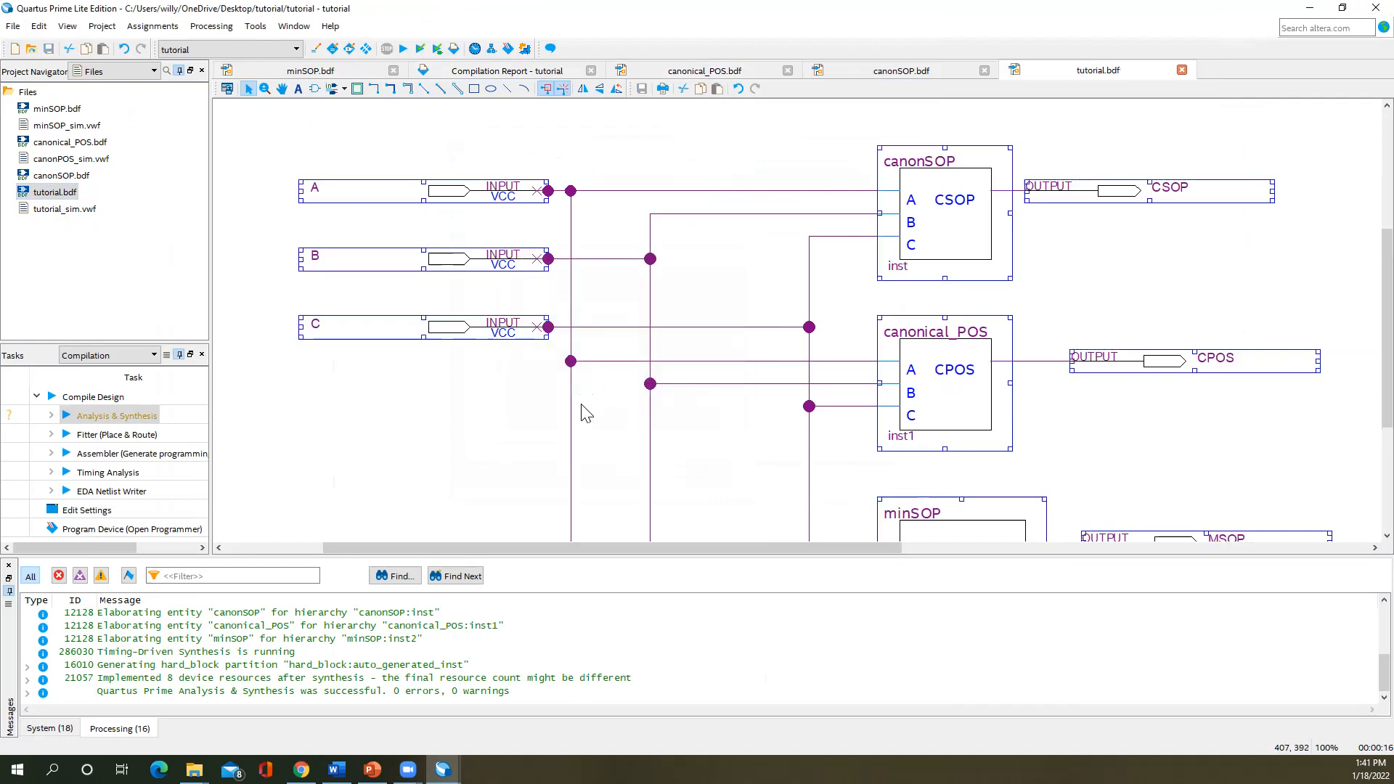
# - Run Analysis & Synthesis and trace the reported CPOS pin errors to the top-level schematic
pyautogui.doubleClick(149, 413)
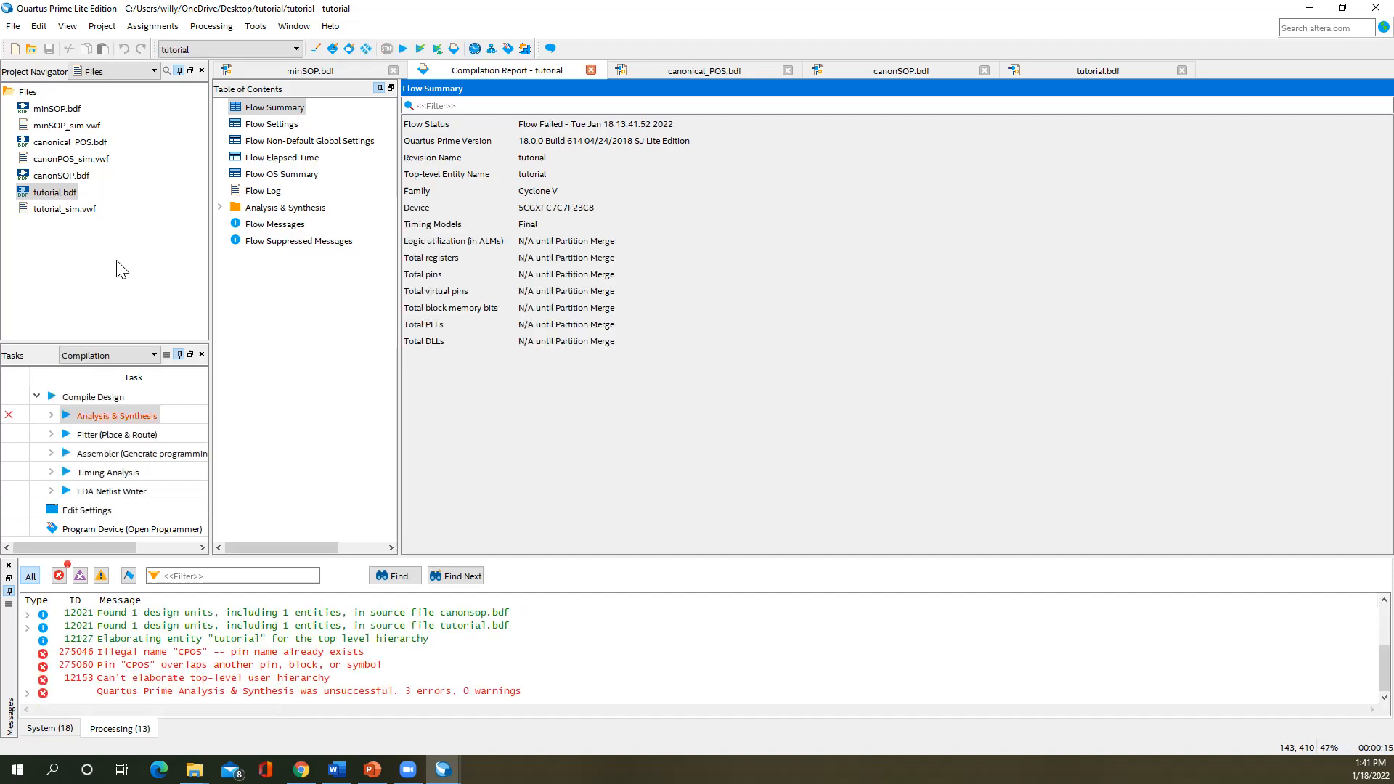
pyautogui.doubleClick(274, 656)
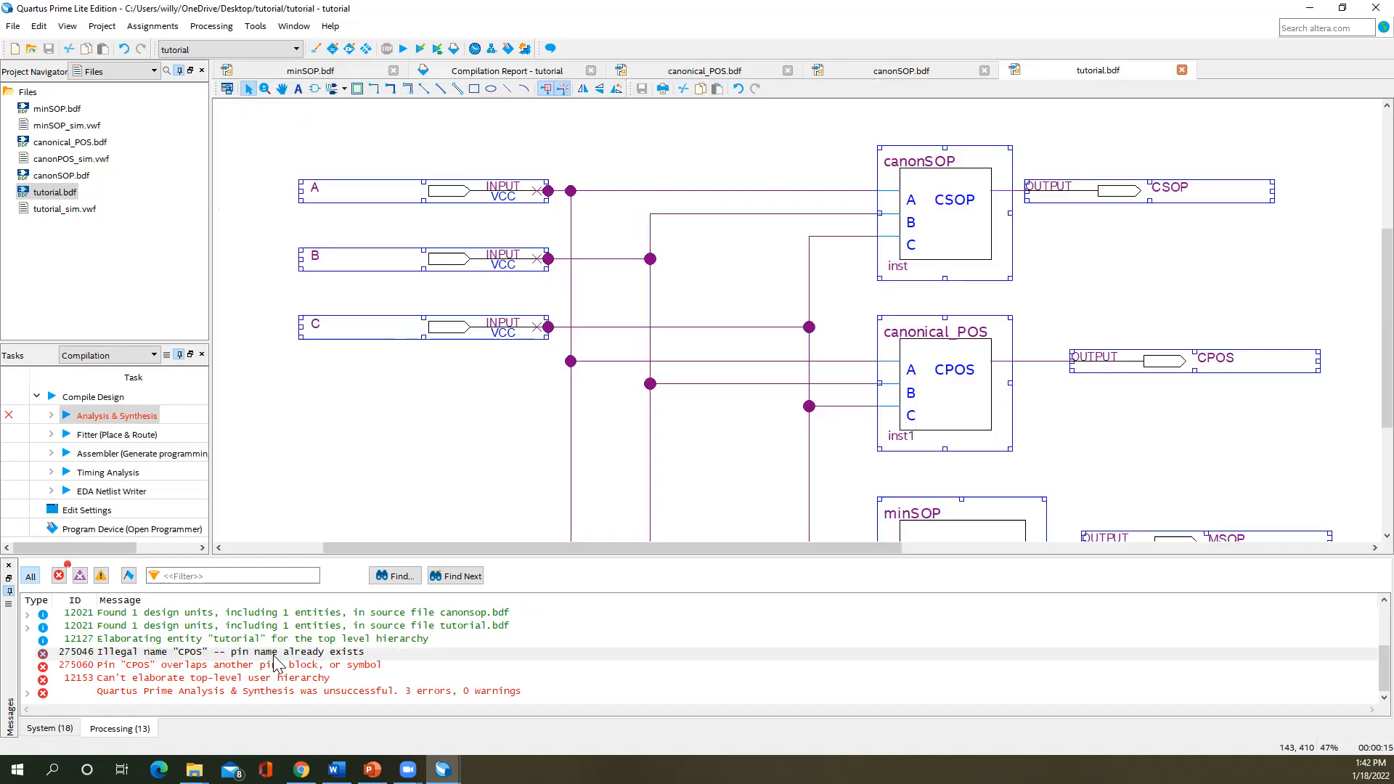
pyautogui.scroll(-5, 851, 443)
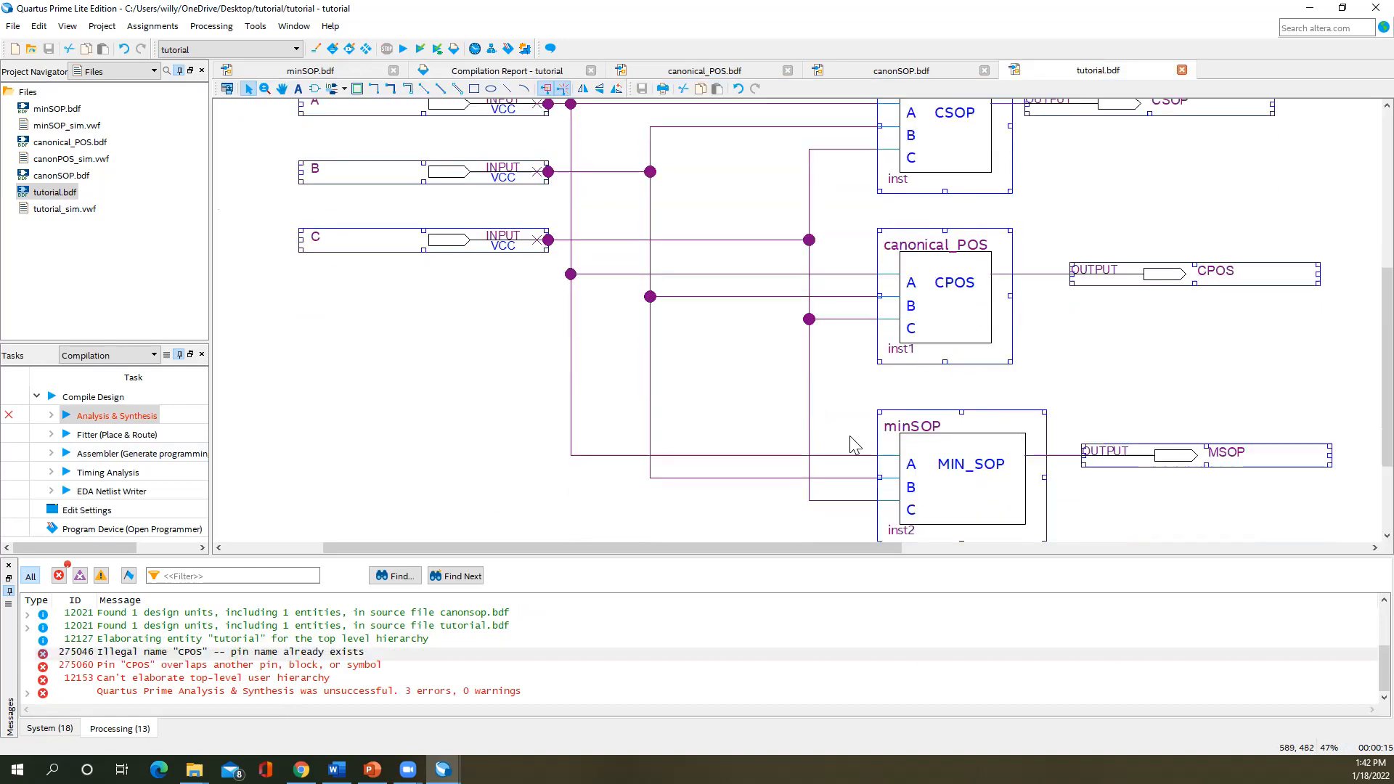
pyautogui.scroll(2, 851, 443)
pyautogui.scroll(1, 851, 443)
pyautogui.click(28, 693)
pyautogui.scroll(-1, 138, 676)
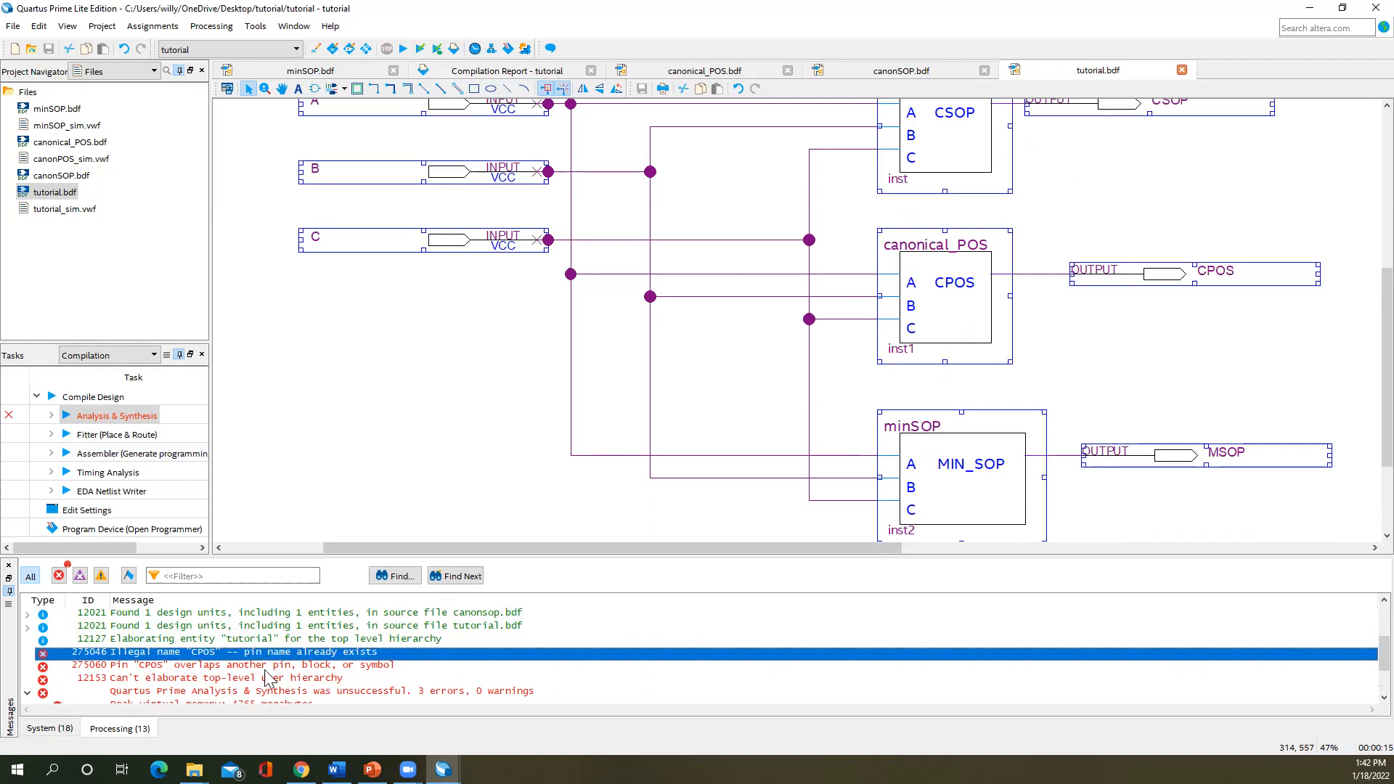
pyautogui.click(266, 666)
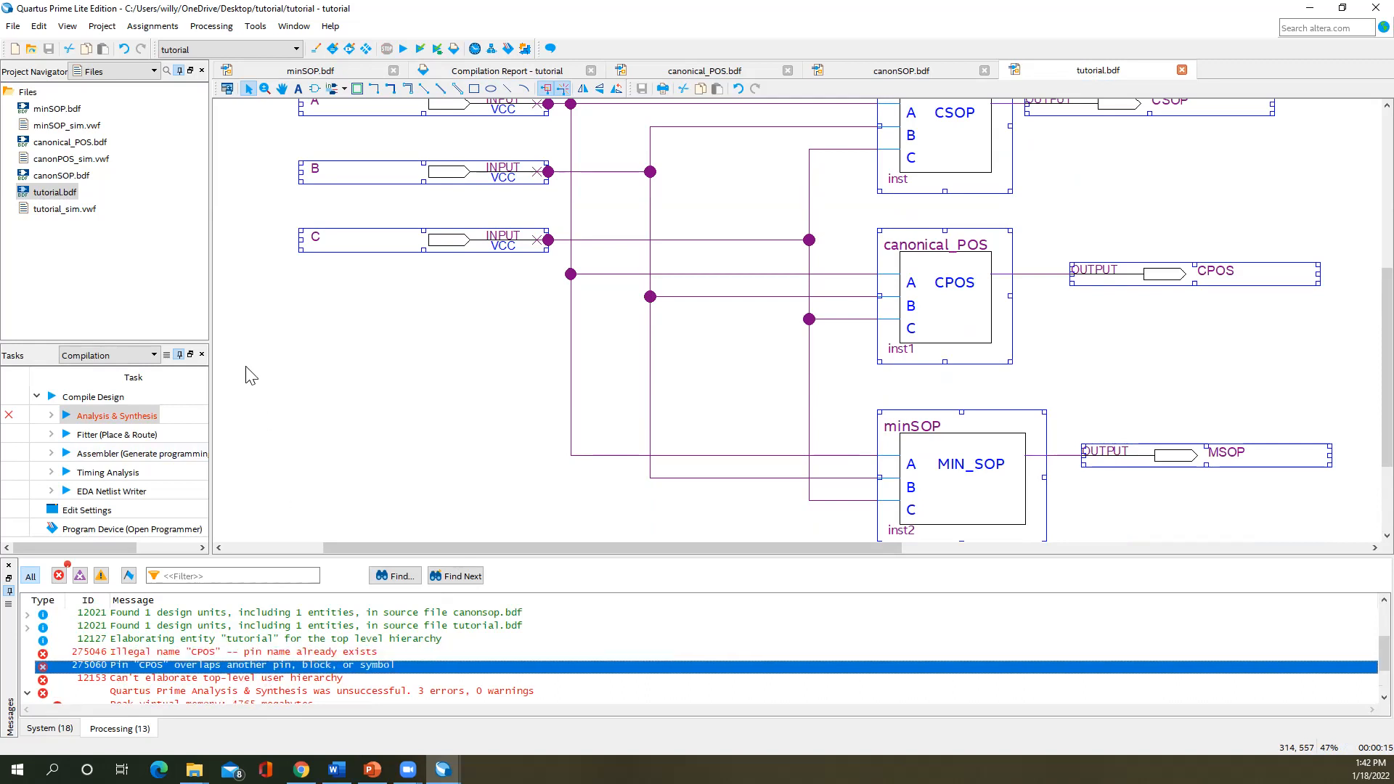
pyautogui.scroll(2, 1184, 422)
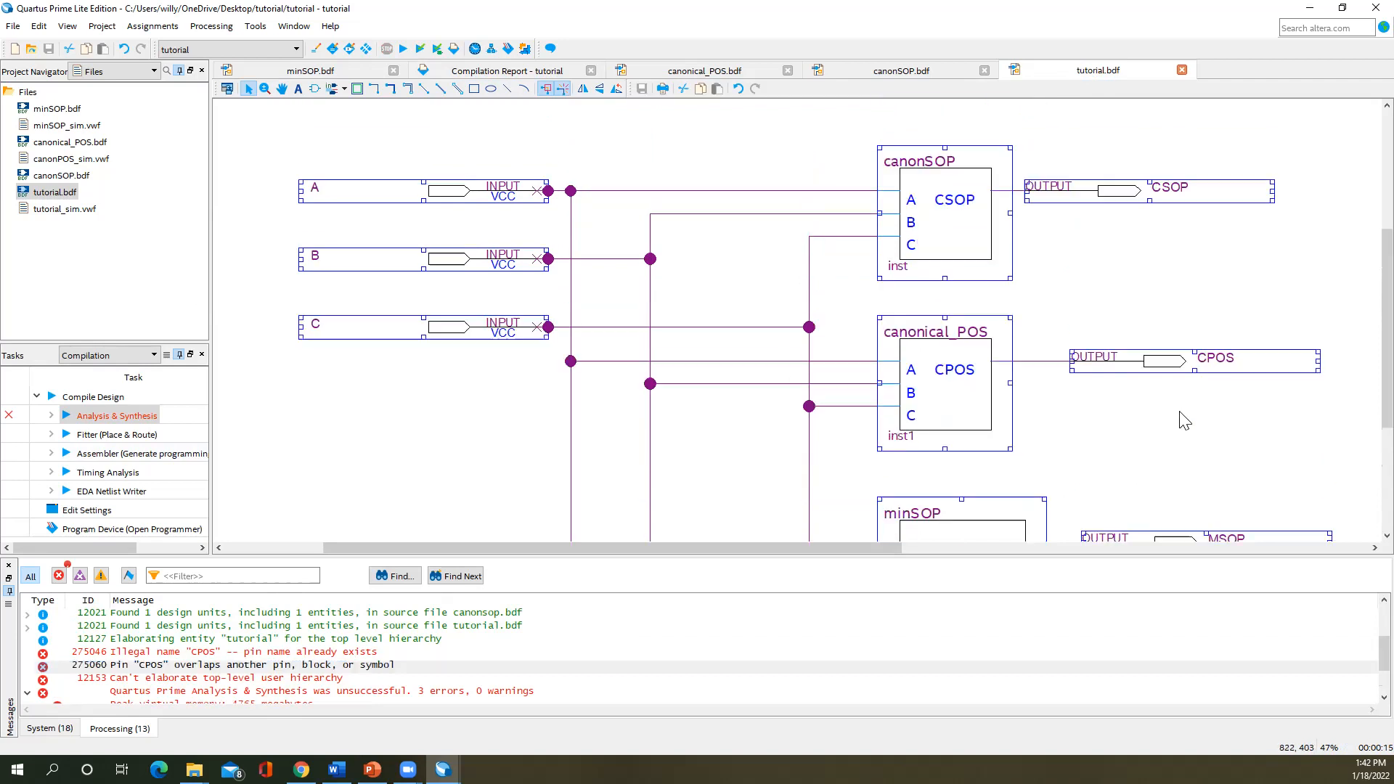
# - Delete the stray wire stubs at input pins C, B and A and save tutorial.bdf
pyautogui.click(507, 476)
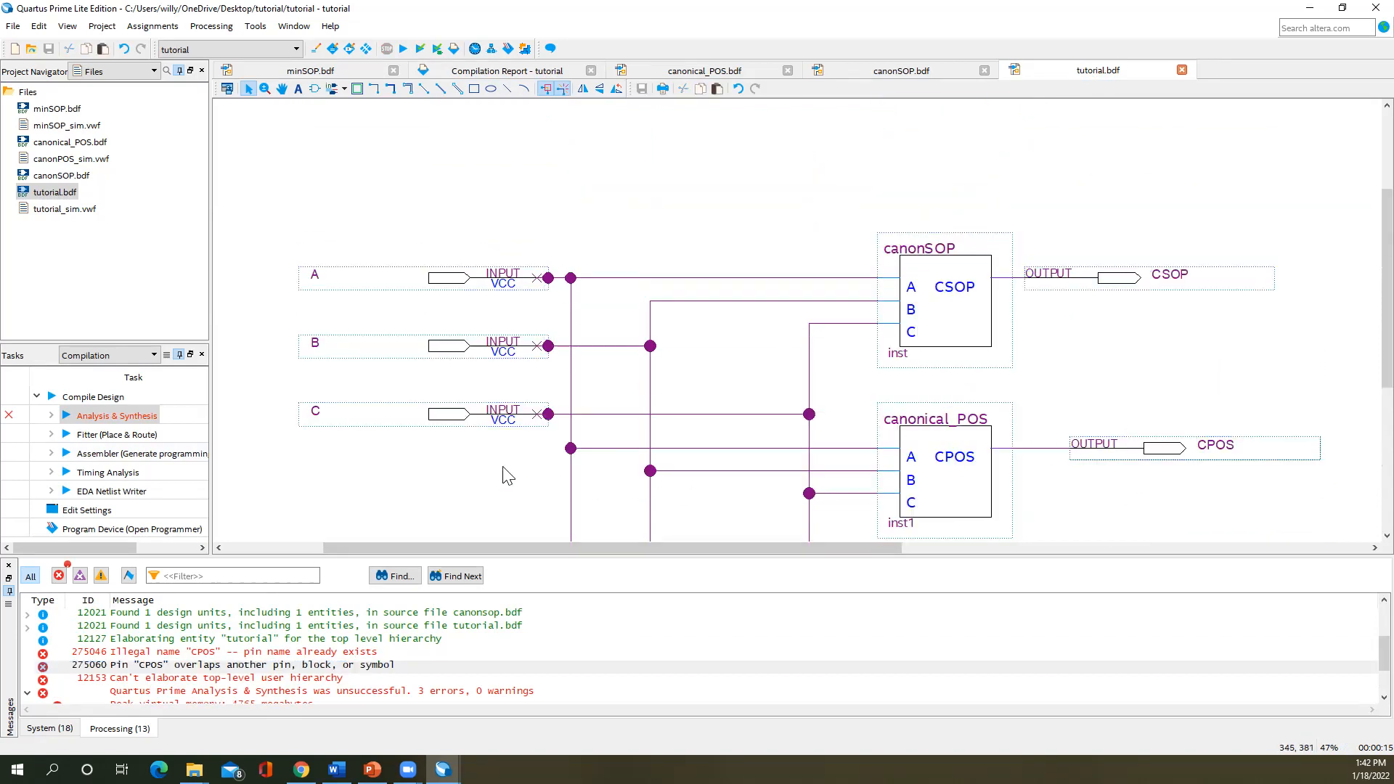
pyautogui.click(536, 416)
pyautogui.press('Delete')
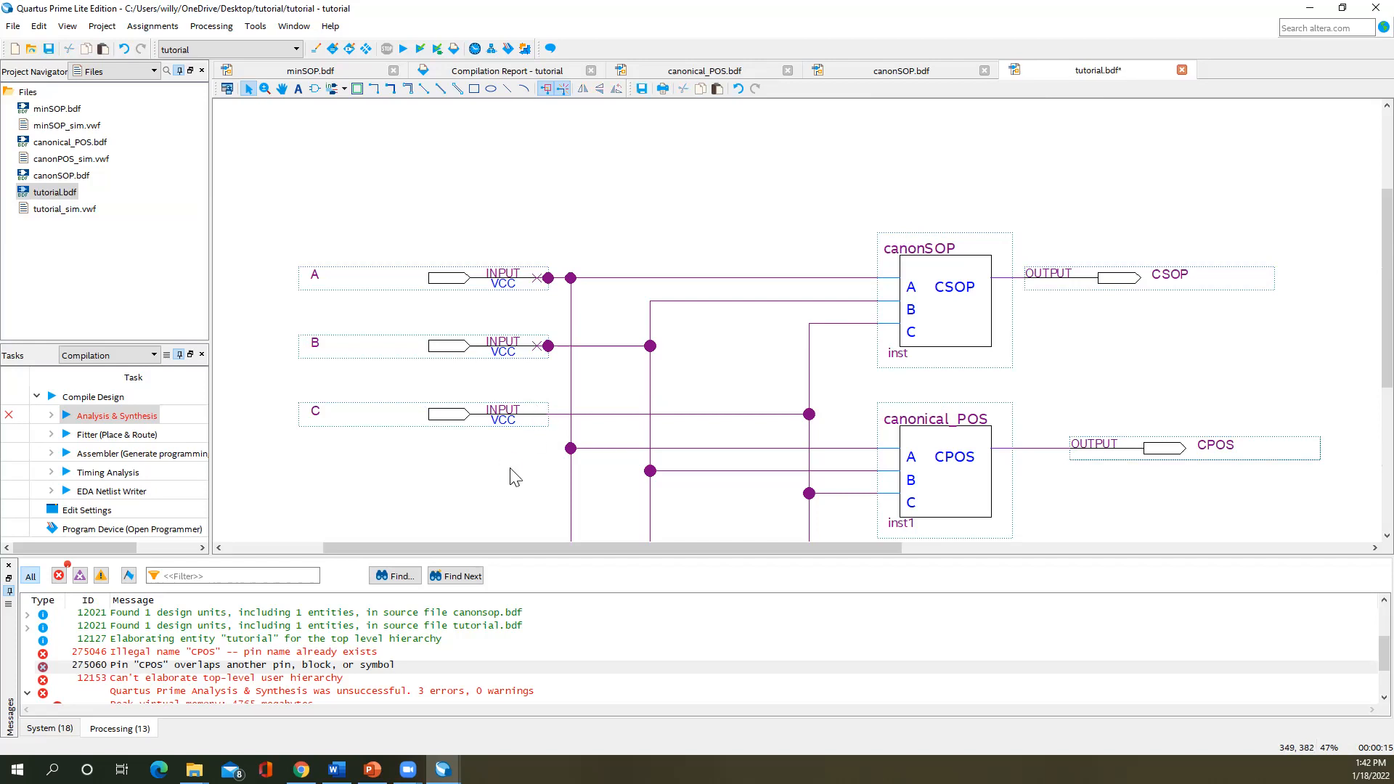
pyautogui.click(542, 346)
pyautogui.press('Delete')
pyautogui.click(542, 278)
pyautogui.press('Delete')
pyautogui.scroll(-1, 1087, 384)
pyautogui.hotkey('ctrl', 's')
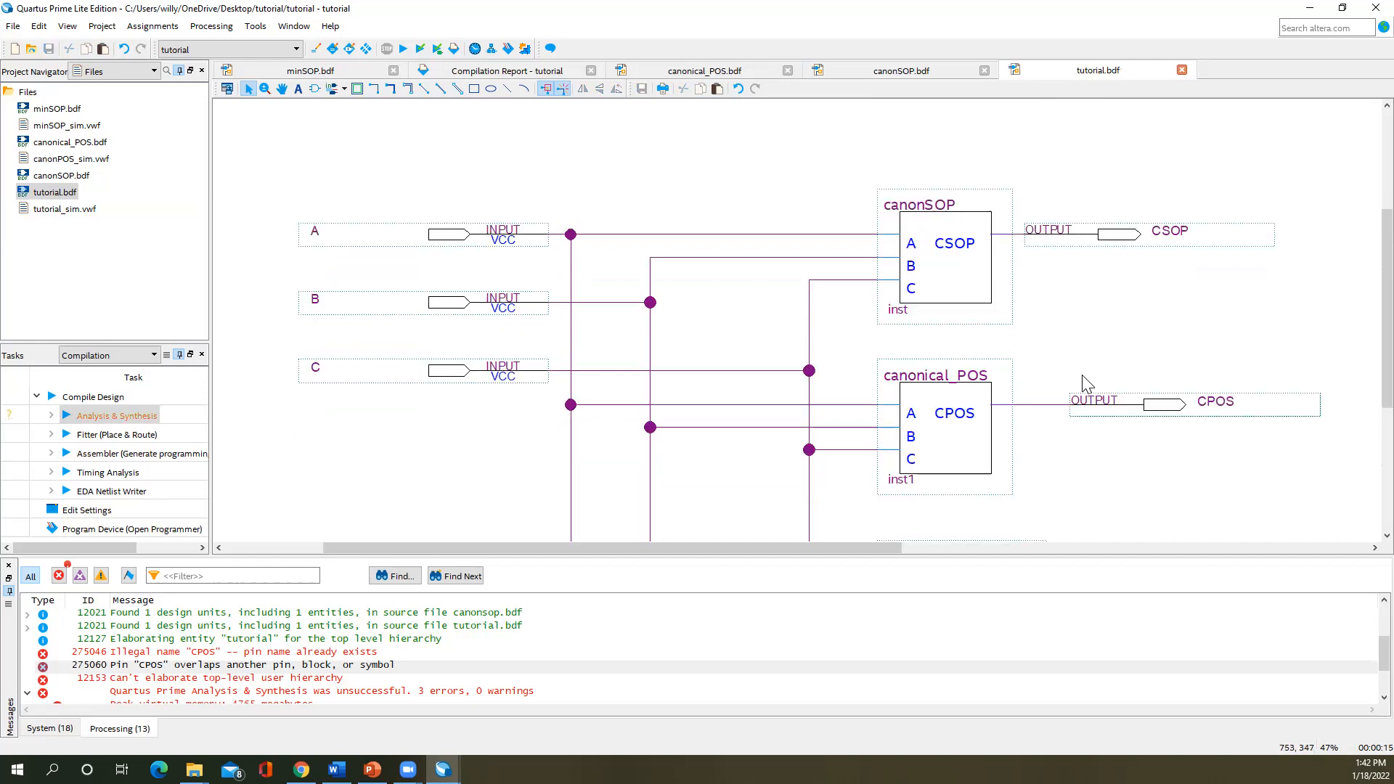
# - Review the tutorial.bdf, canonSOP.bdf and canonical_POS.bdf schematics for the cause of the CPOS pin errors
pyautogui.scroll(-2, 1140, 432)
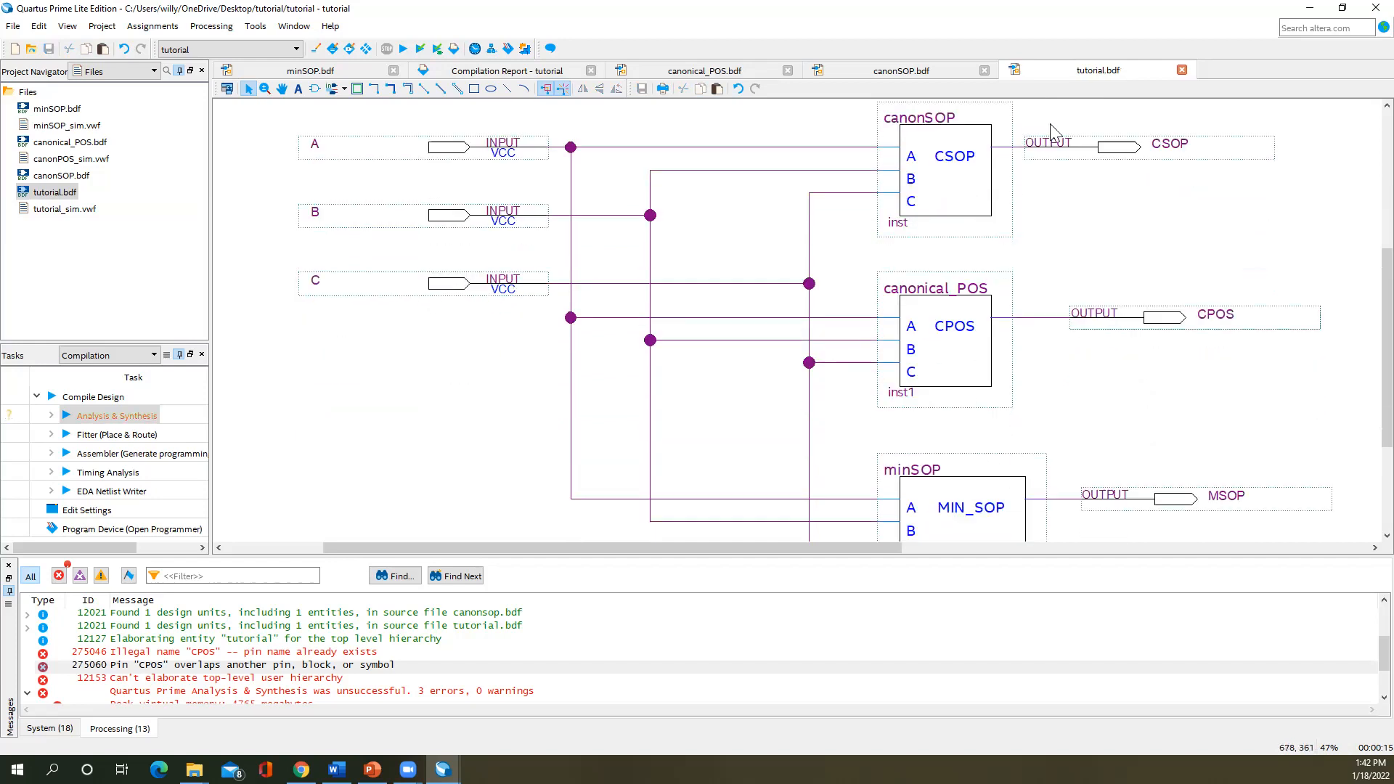
pyautogui.click(898, 72)
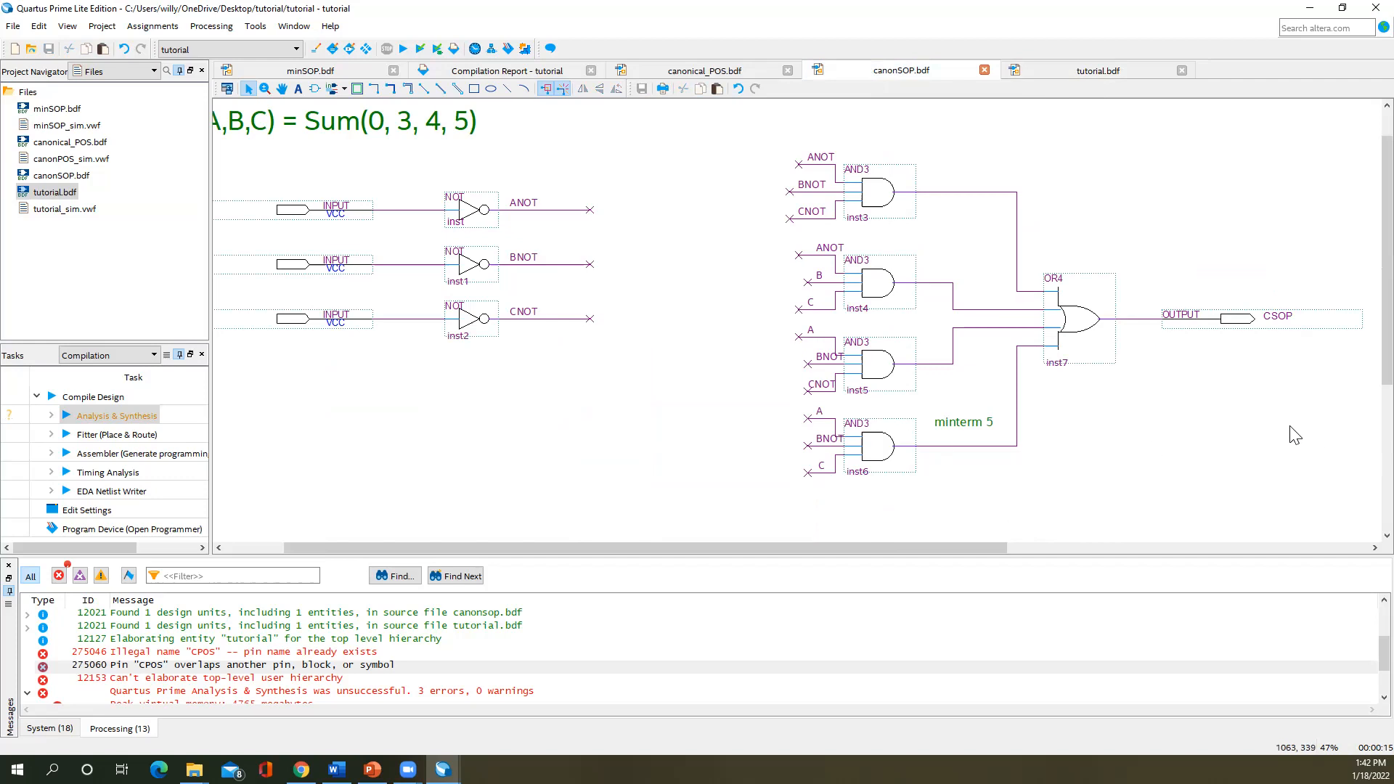
pyautogui.click(675, 72)
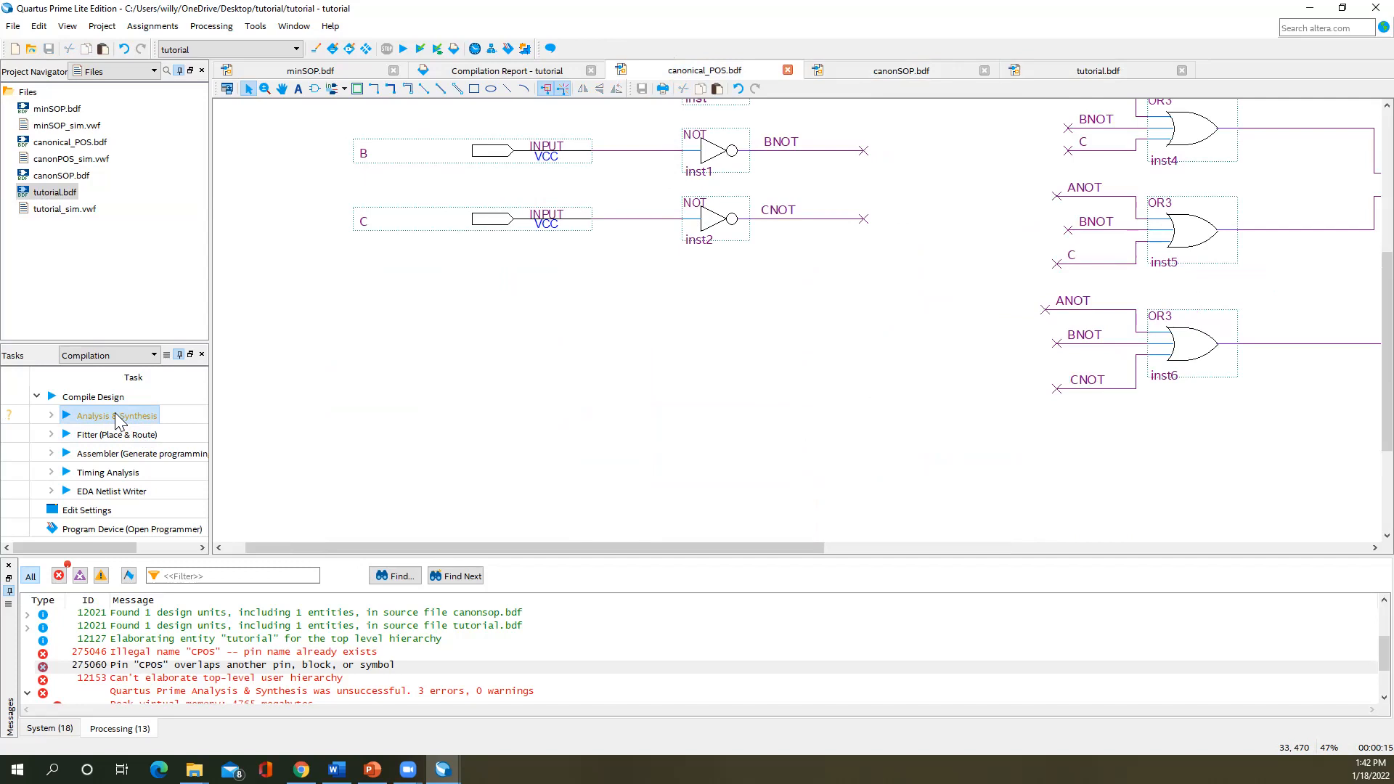
# - Locate the duplicate-name and overlap errors for pin CPOS in tutorial.bdf and examine the surrounding schematic
pyautogui.click(239, 654)
pyautogui.doubleClick(240, 653)
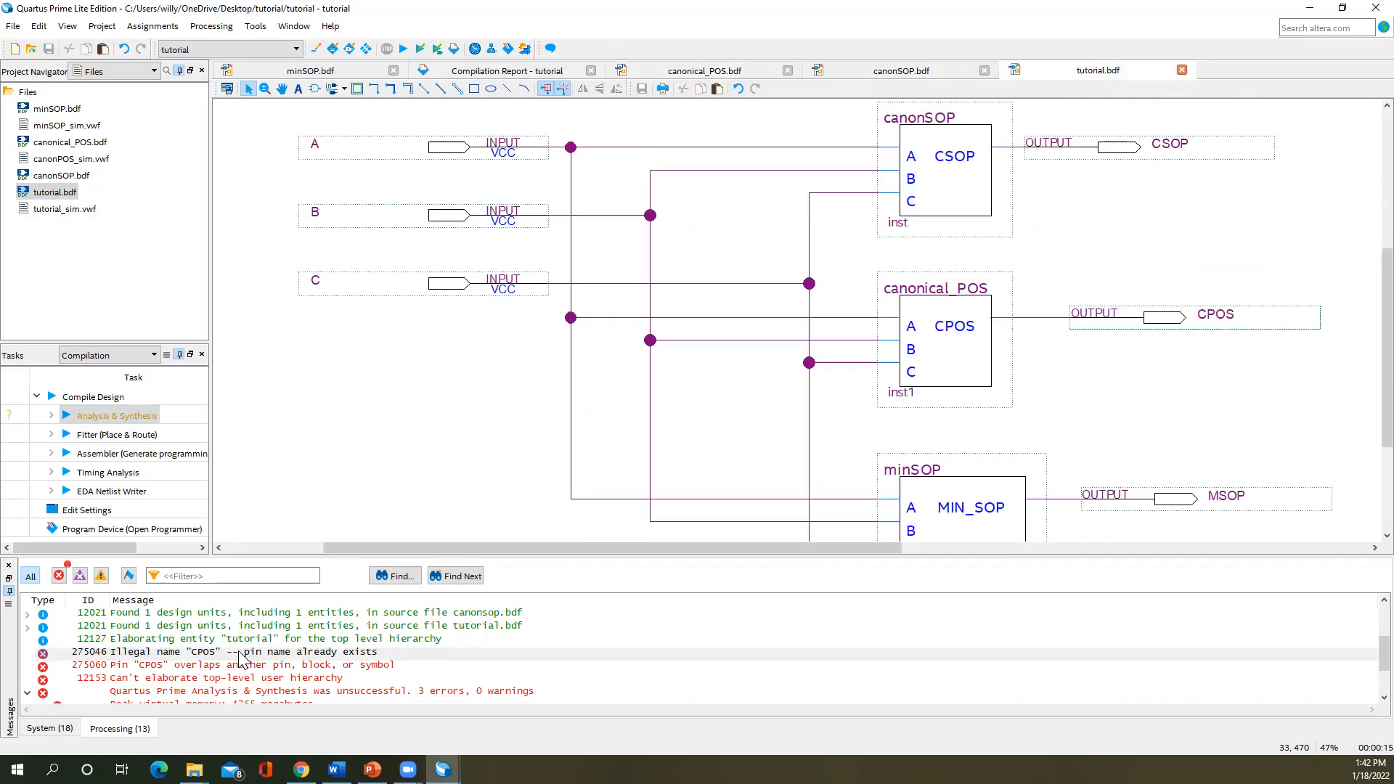
pyautogui.click(241, 654)
pyautogui.click(235, 666)
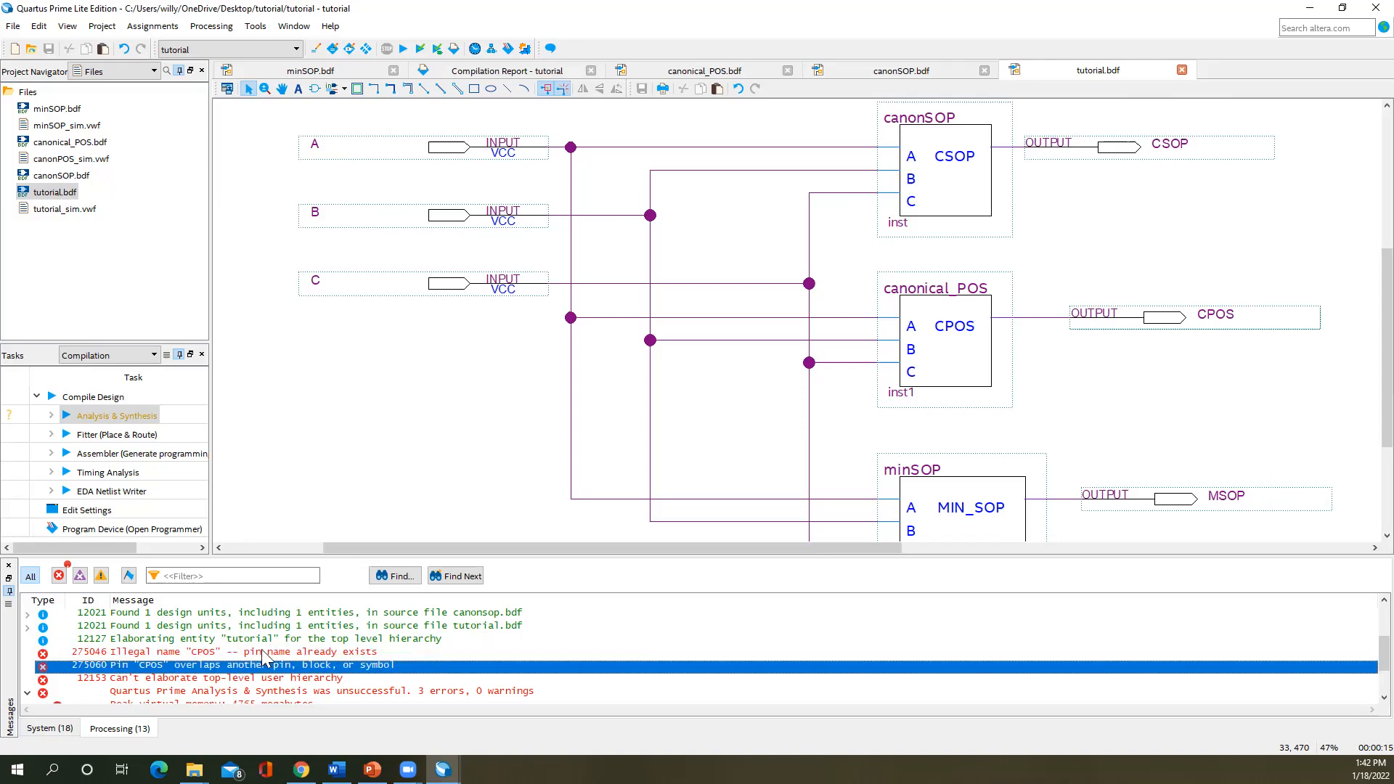
pyautogui.click(422, 425)
pyautogui.scroll(1, 425, 429)
pyautogui.scroll(-2, 425, 430)
pyautogui.scroll(2, 425, 429)
pyautogui.scroll(-3, 425, 430)
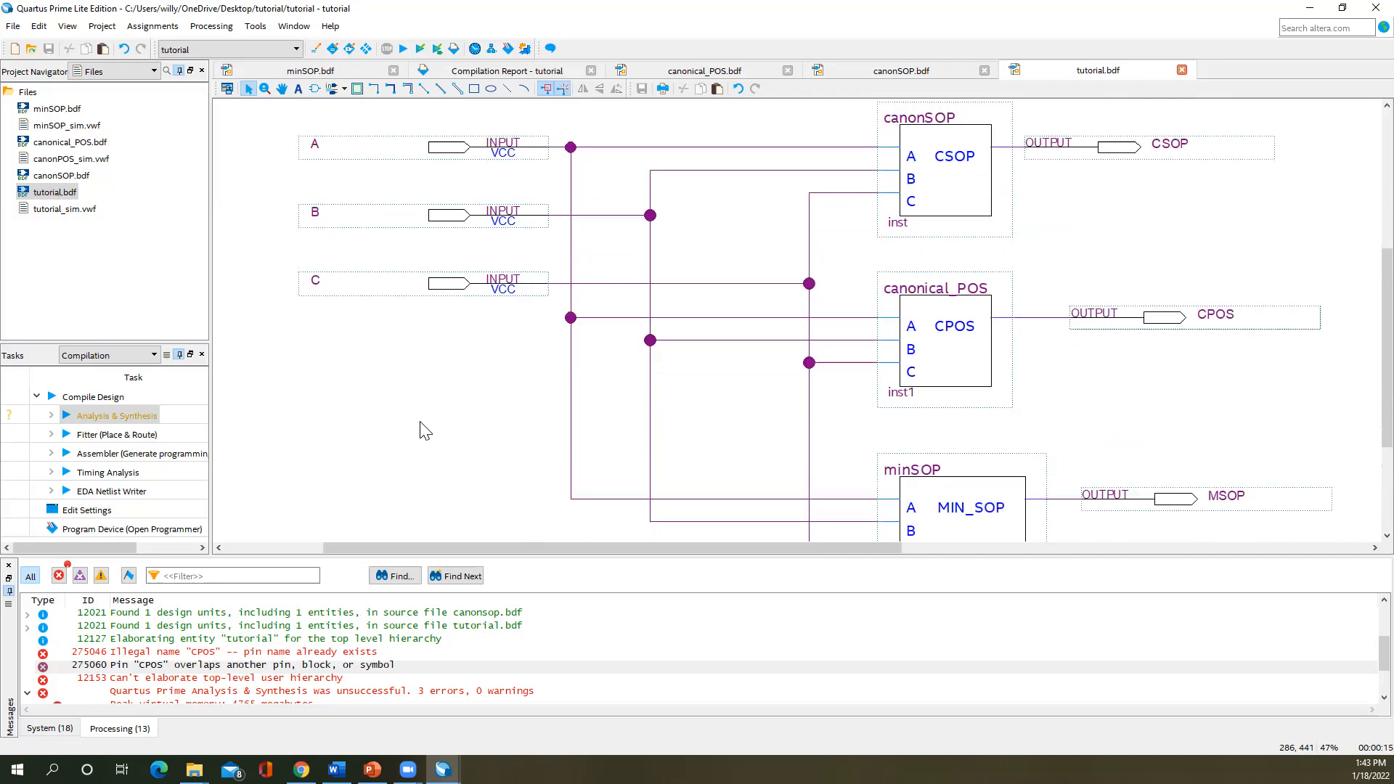
# - Remove tutorial.bdf from the project
pyautogui.click(275, 667)
pyautogui.click(454, 342)
pyautogui.scroll(4, 452, 341)
pyautogui.scroll(-3, 452, 344)
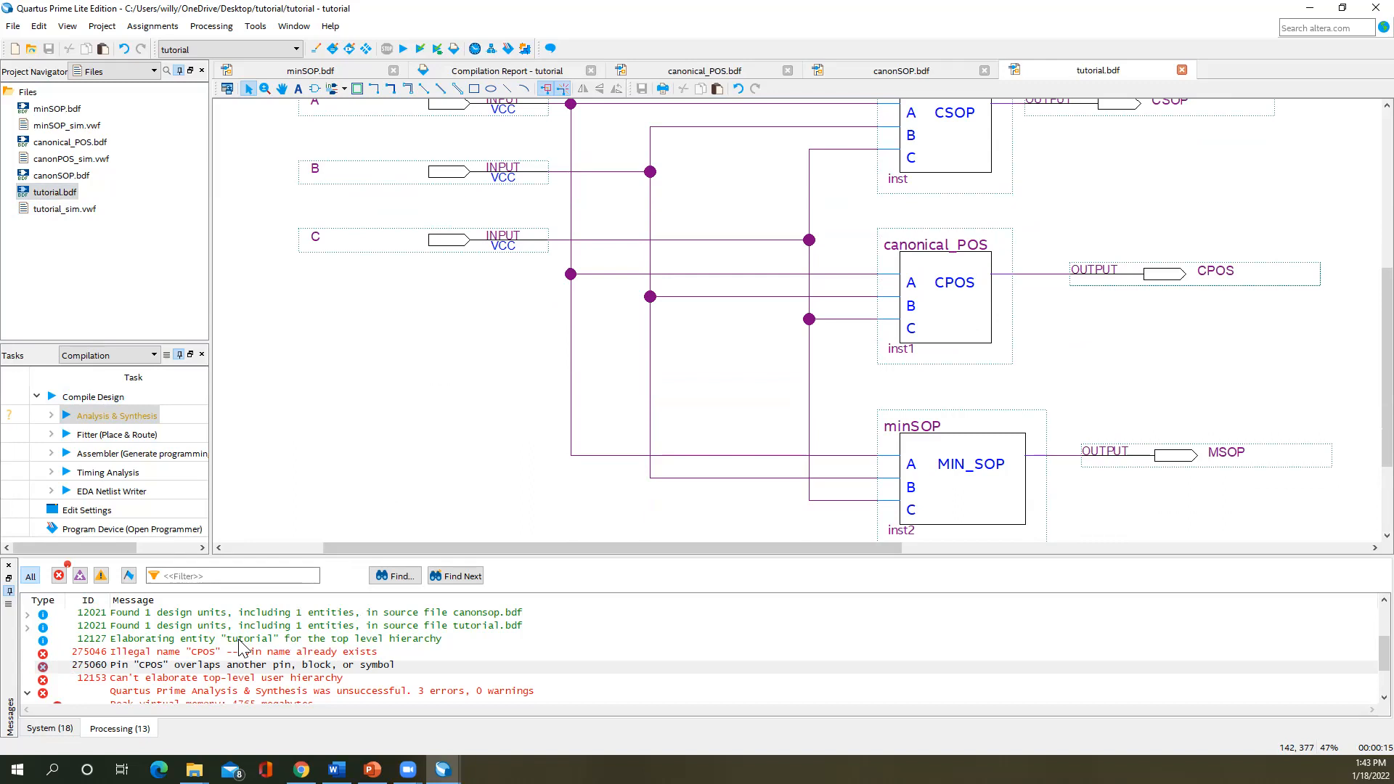
pyautogui.rightClick(49, 196)
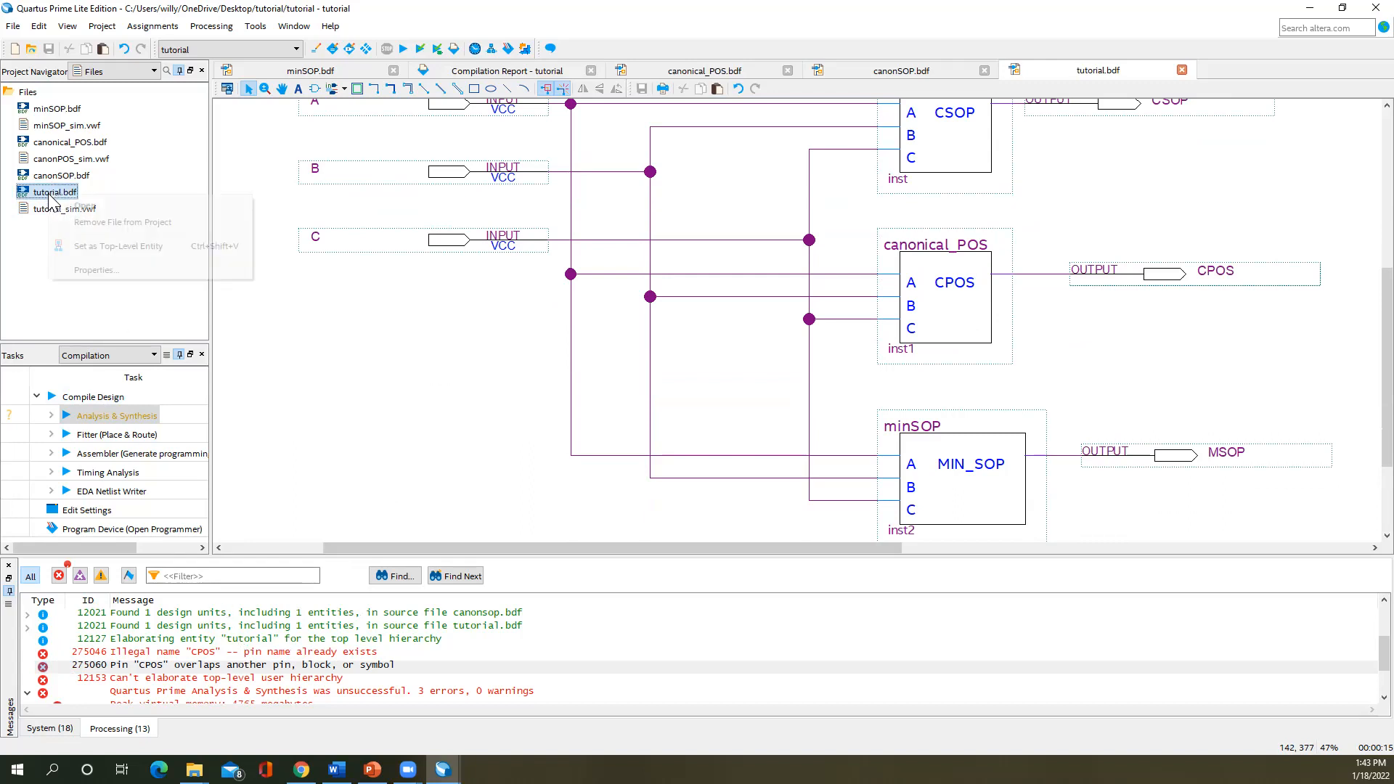
pyautogui.click(75, 215)
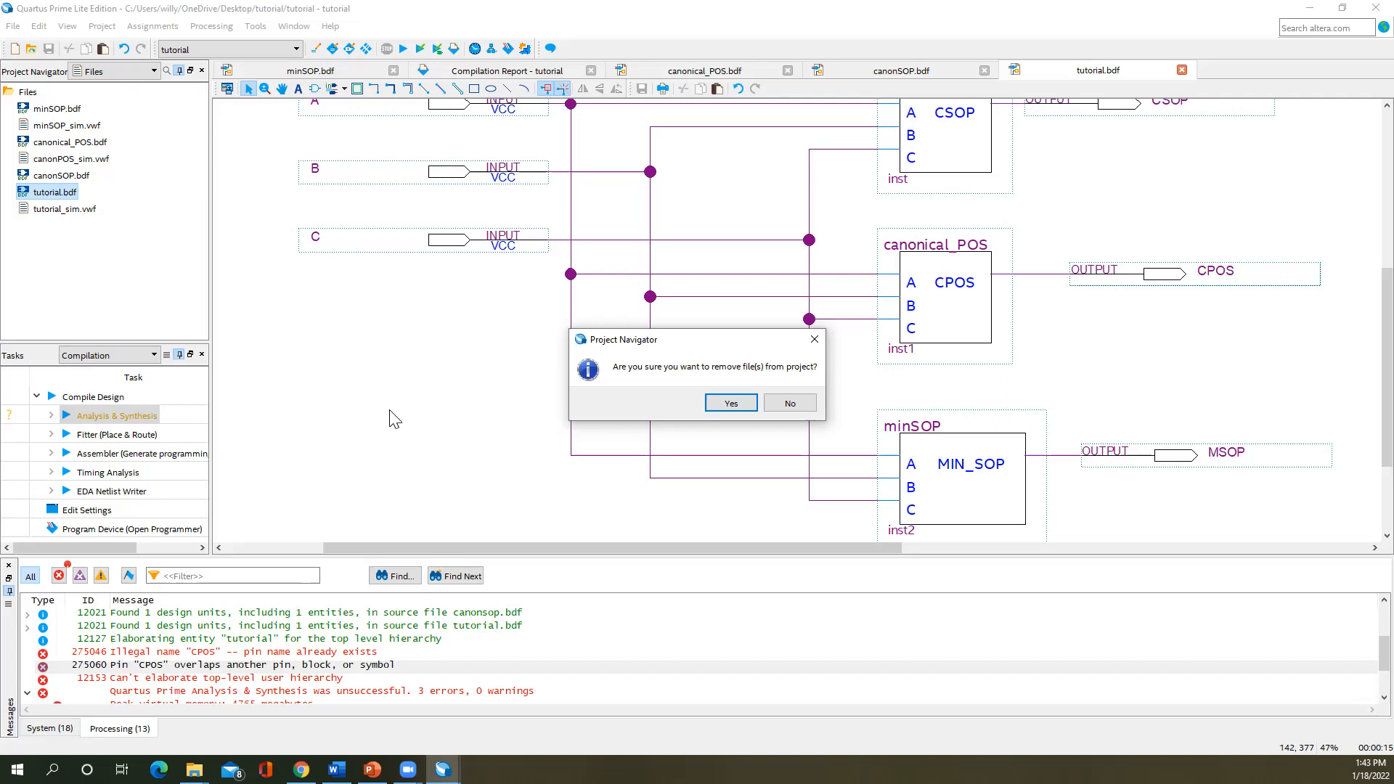
pyautogui.click(732, 403)
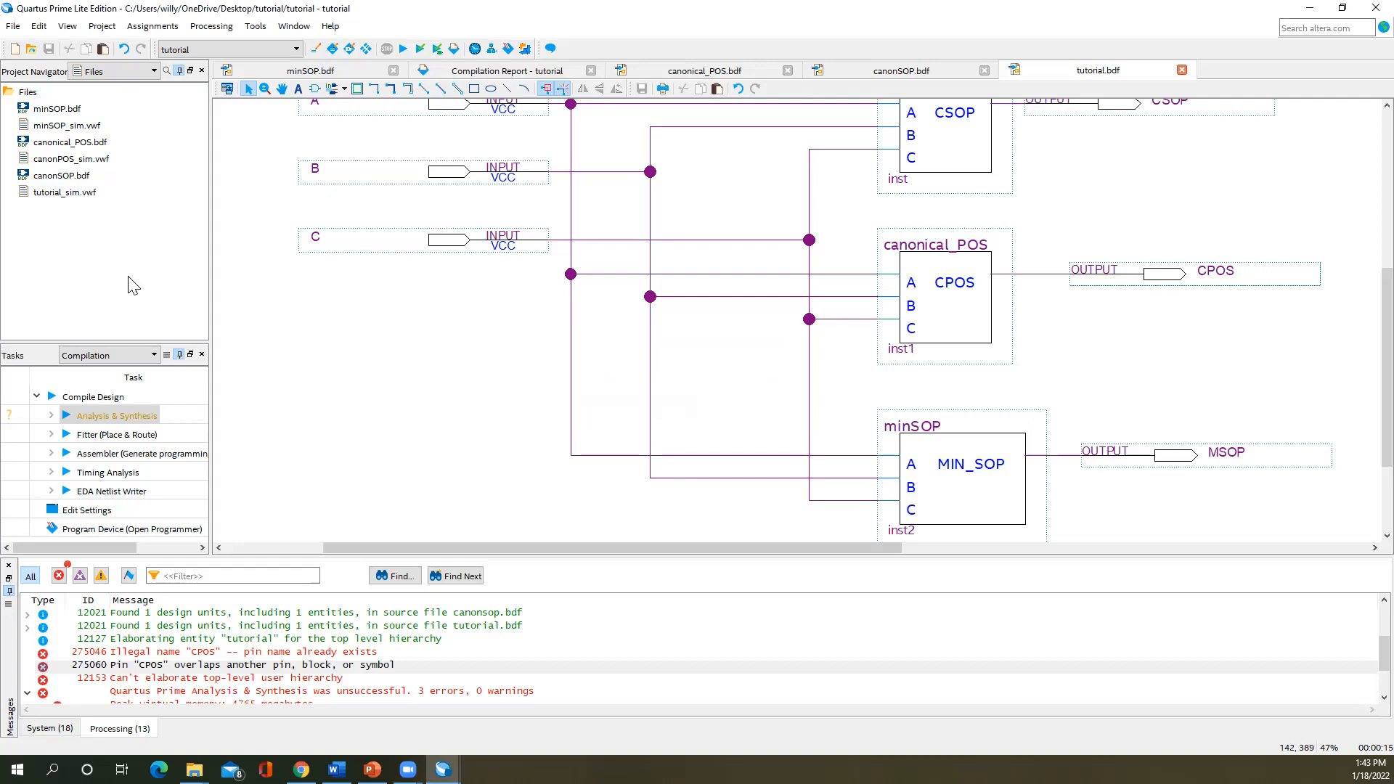
# - Set canonical_POS.bdf as the top-level entity and run Analysis & Synthesis on it
pyautogui.click(81, 142)
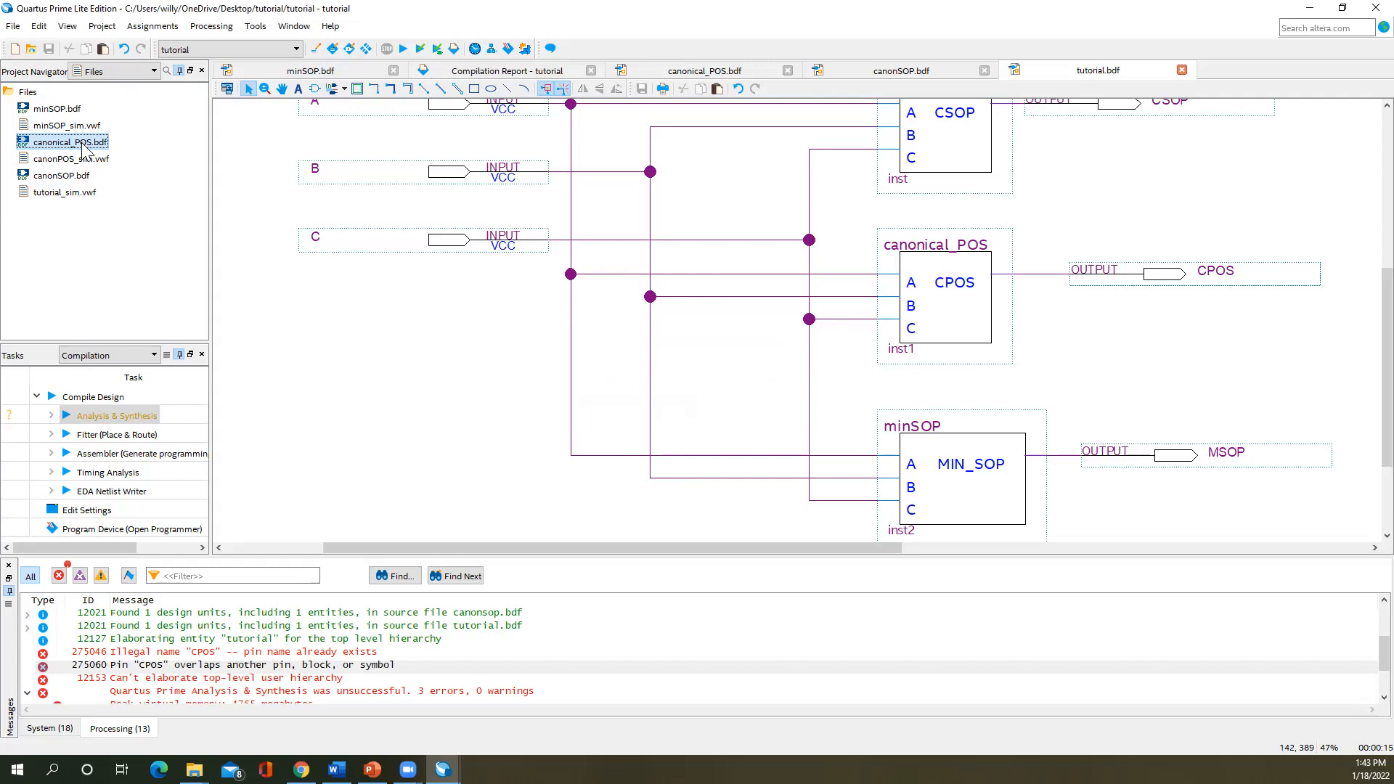
pyautogui.rightClick(84, 149)
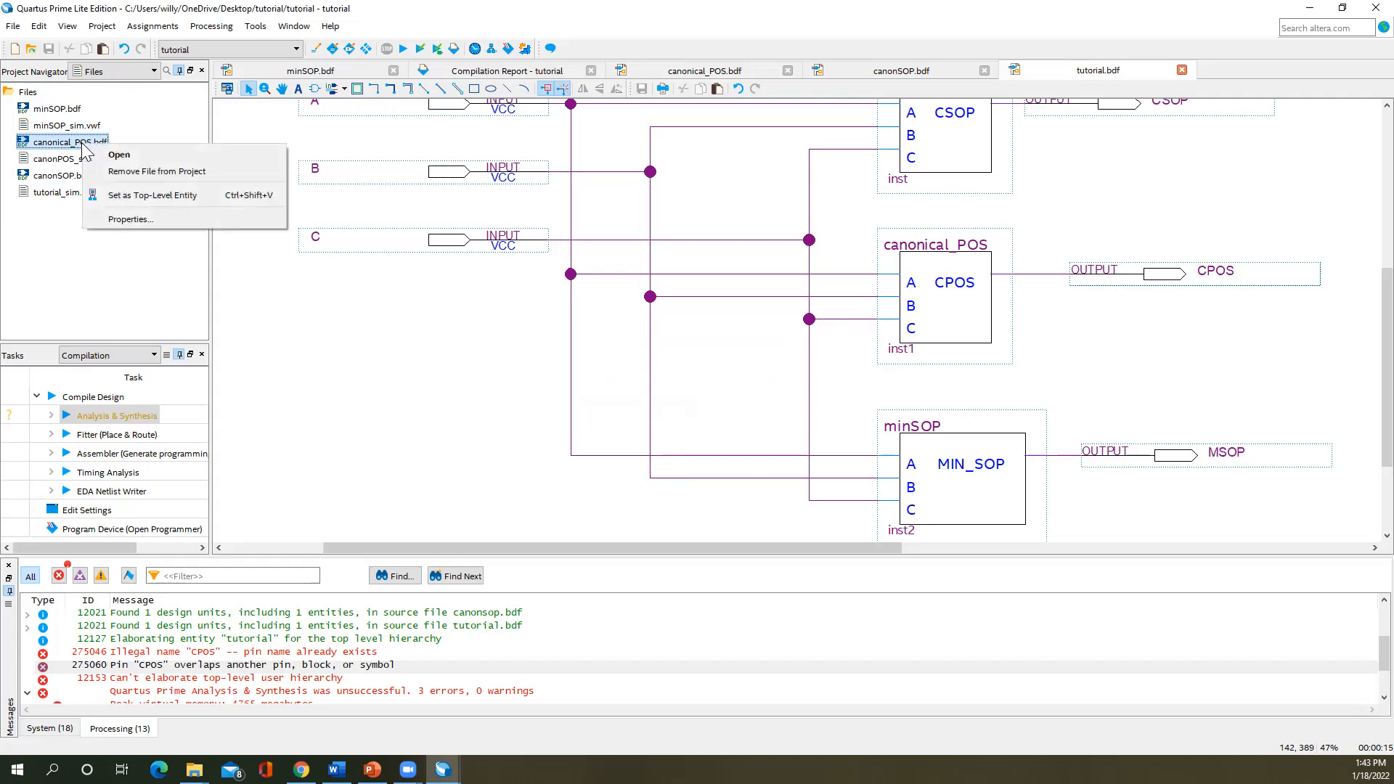
pyautogui.click(116, 195)
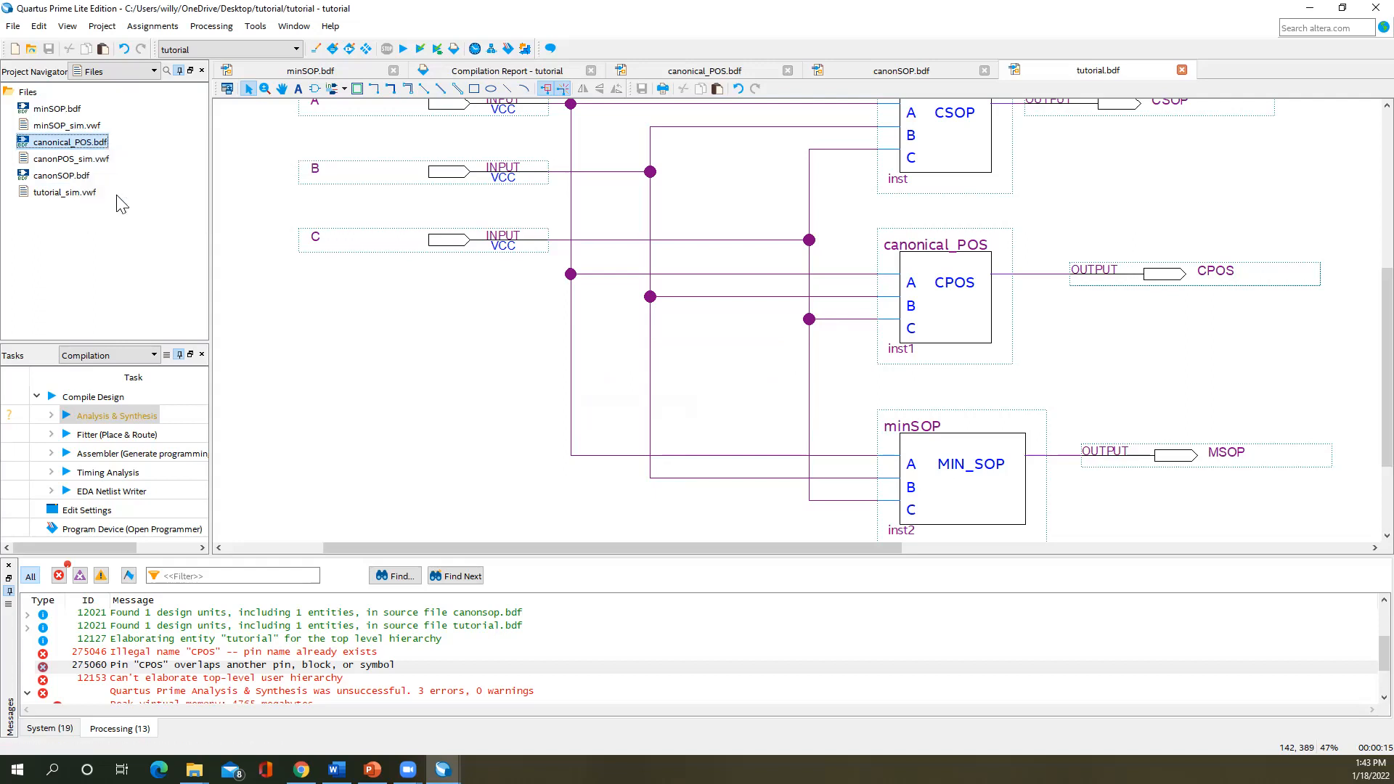
pyautogui.doubleClick(119, 415)
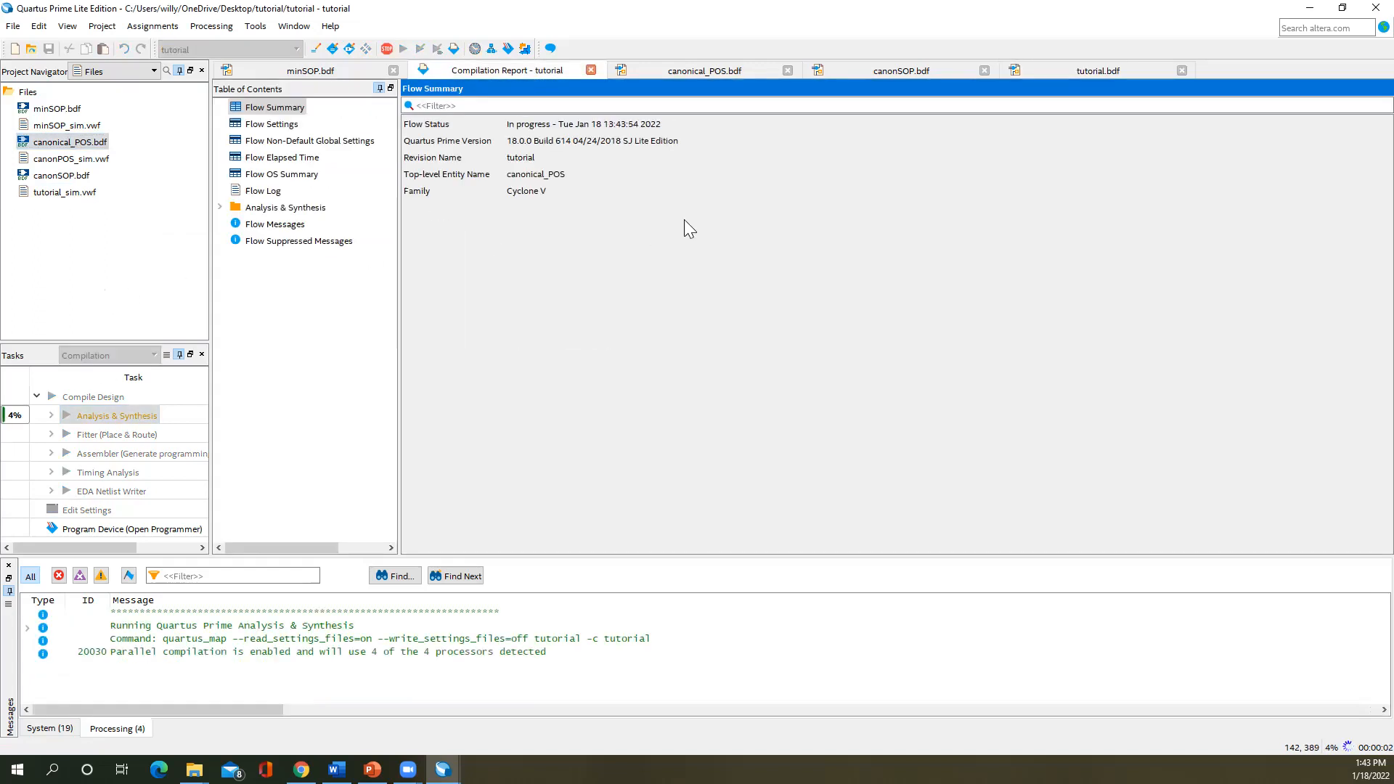
pyautogui.click(705, 70)
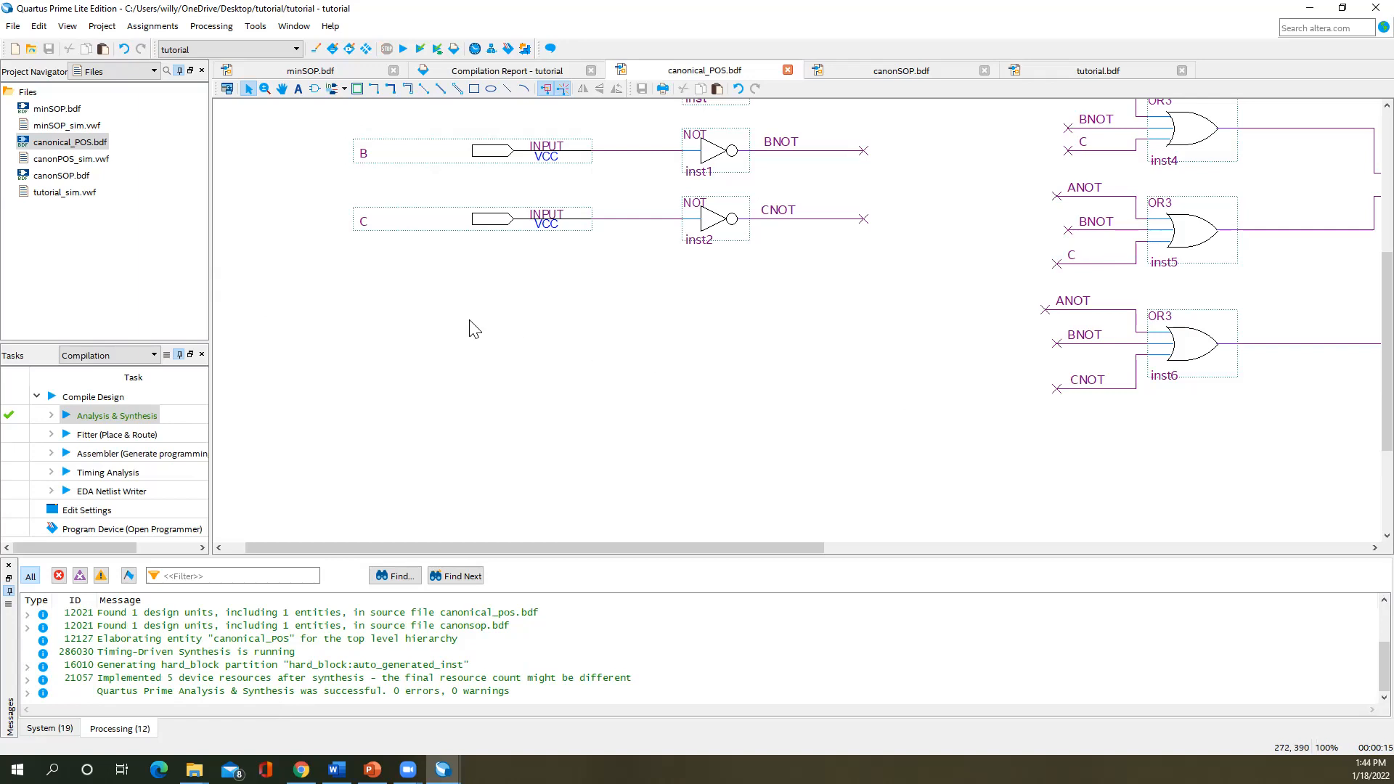
# - Run the functional simulation of canonPOS_sim.vwf and check the CPOS waveform for all input combinations
pyautogui.doubleClick(97, 159)
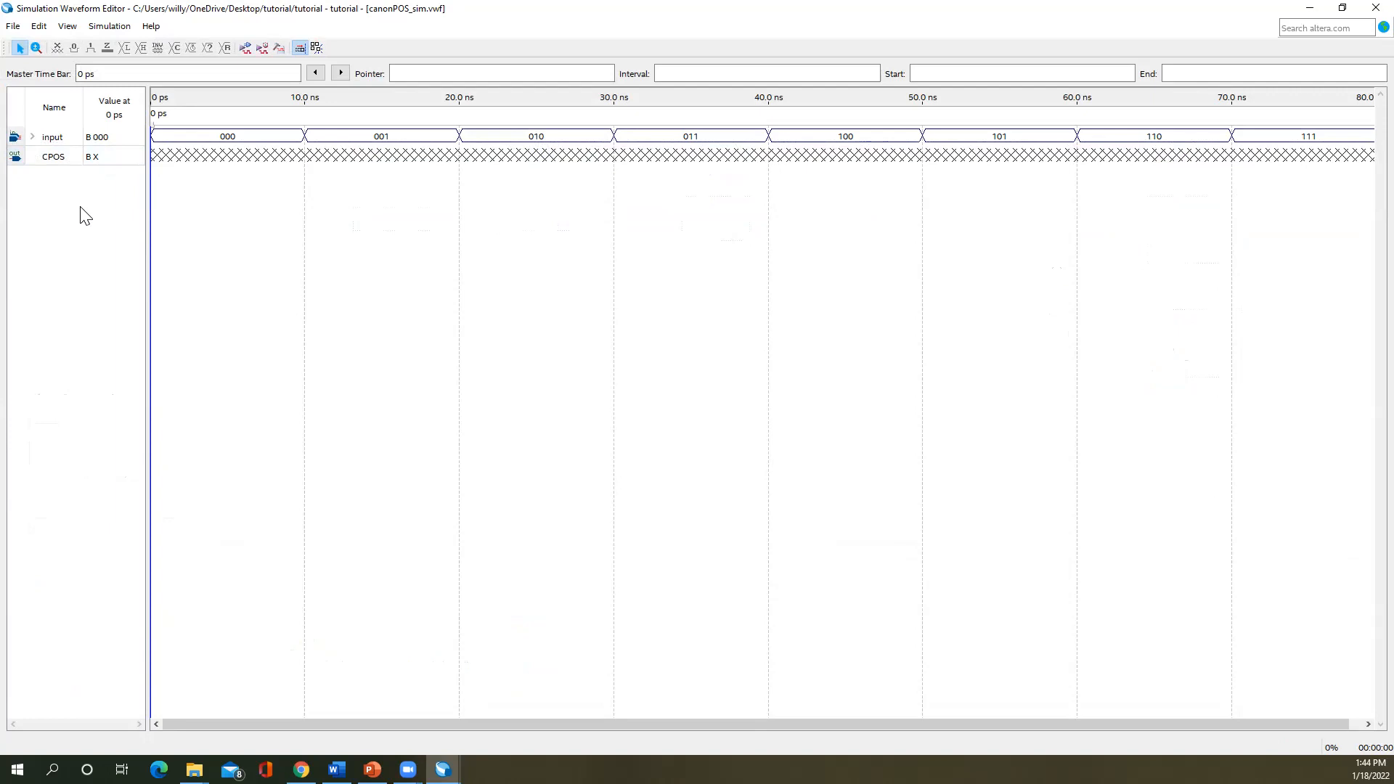
pyautogui.click(245, 48)
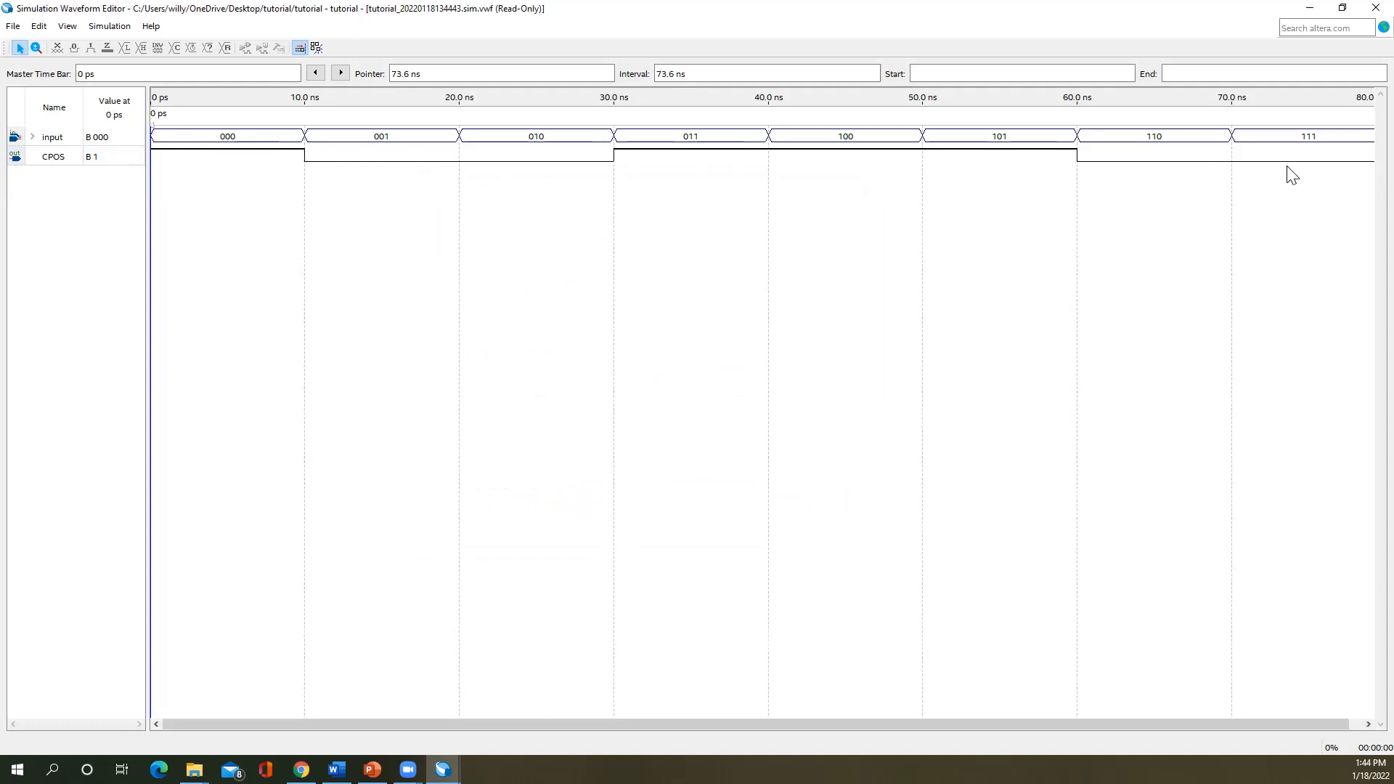
pyautogui.click(1365, 9)
pyautogui.click(1364, 9)
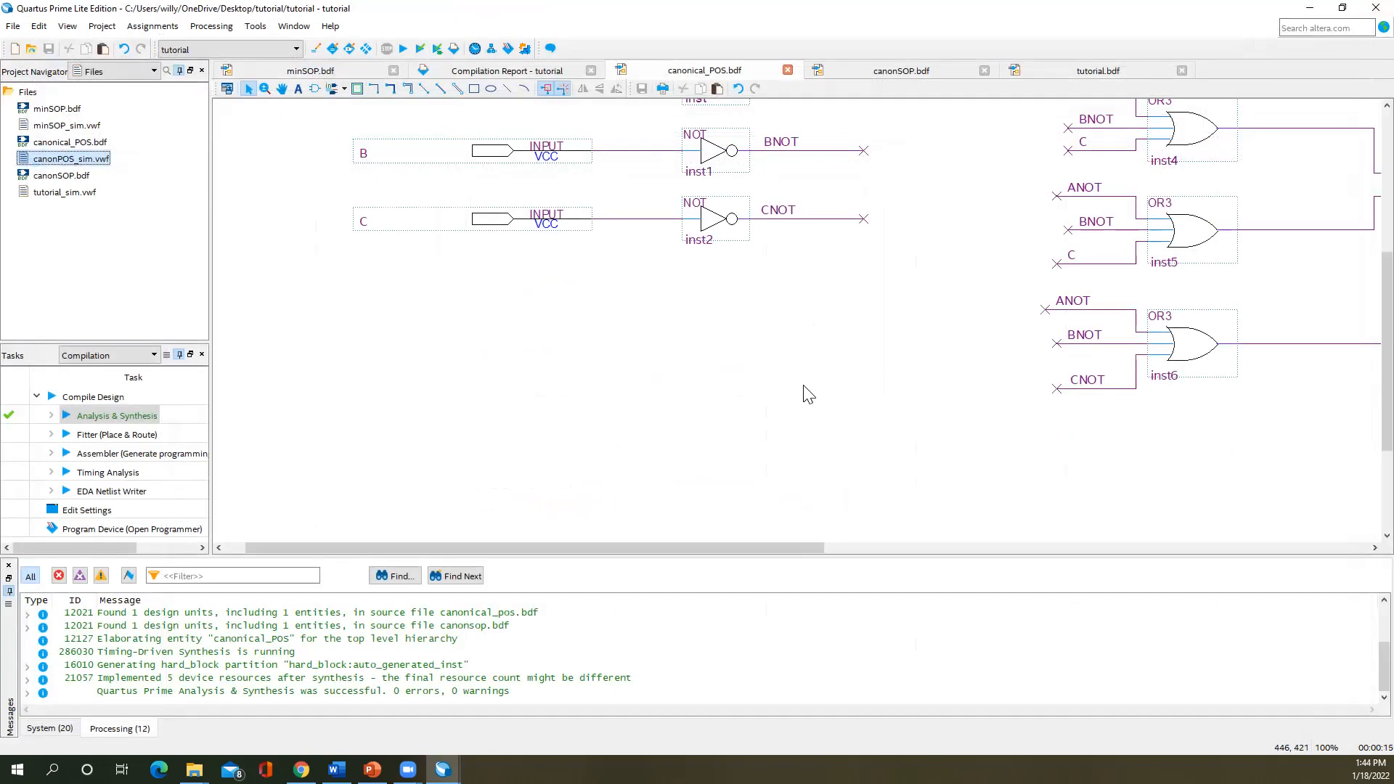
# - Regenerate the symbol file canonical_POS.bsf from the canonical_POS schematic, replacing the existing file
pyautogui.click(12, 27)
pyautogui.moveTo(155, 269)
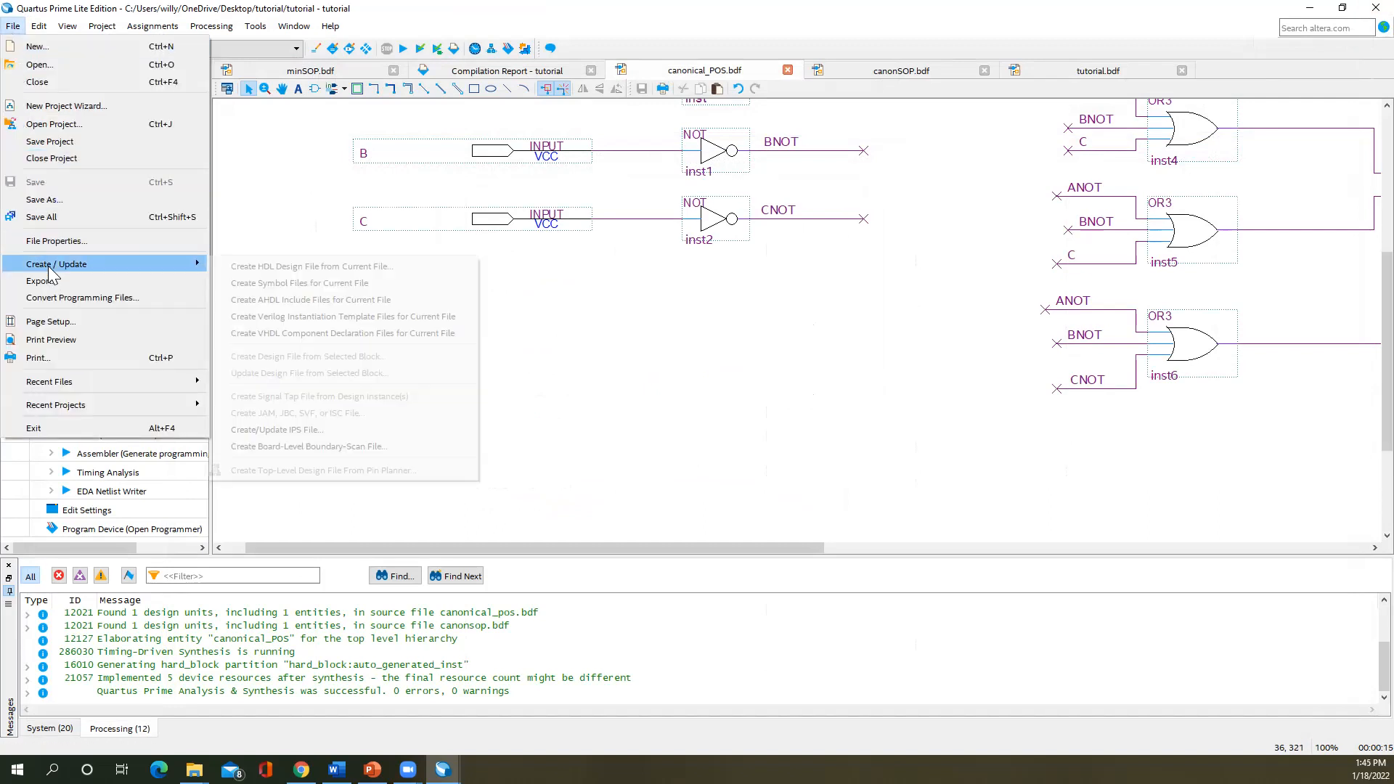
pyautogui.click(244, 284)
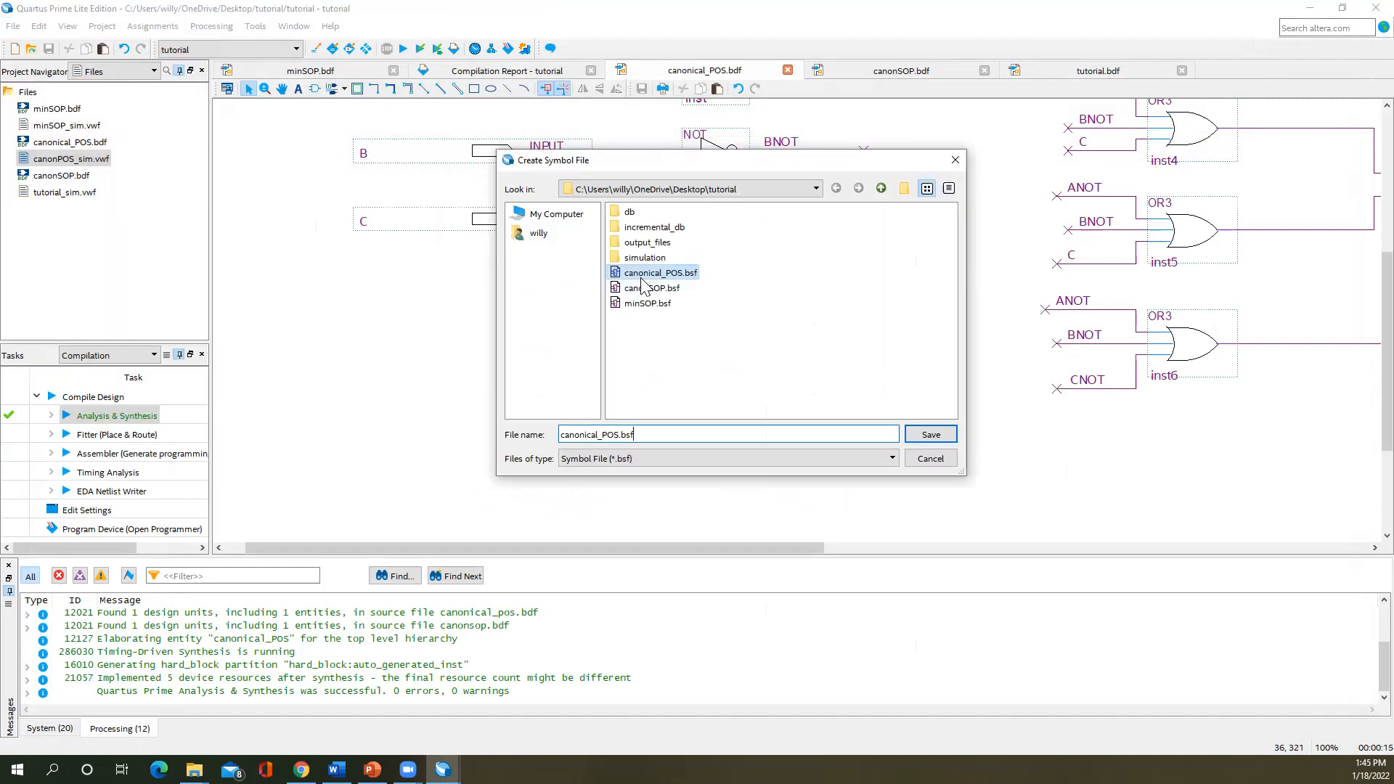
pyautogui.click(929, 434)
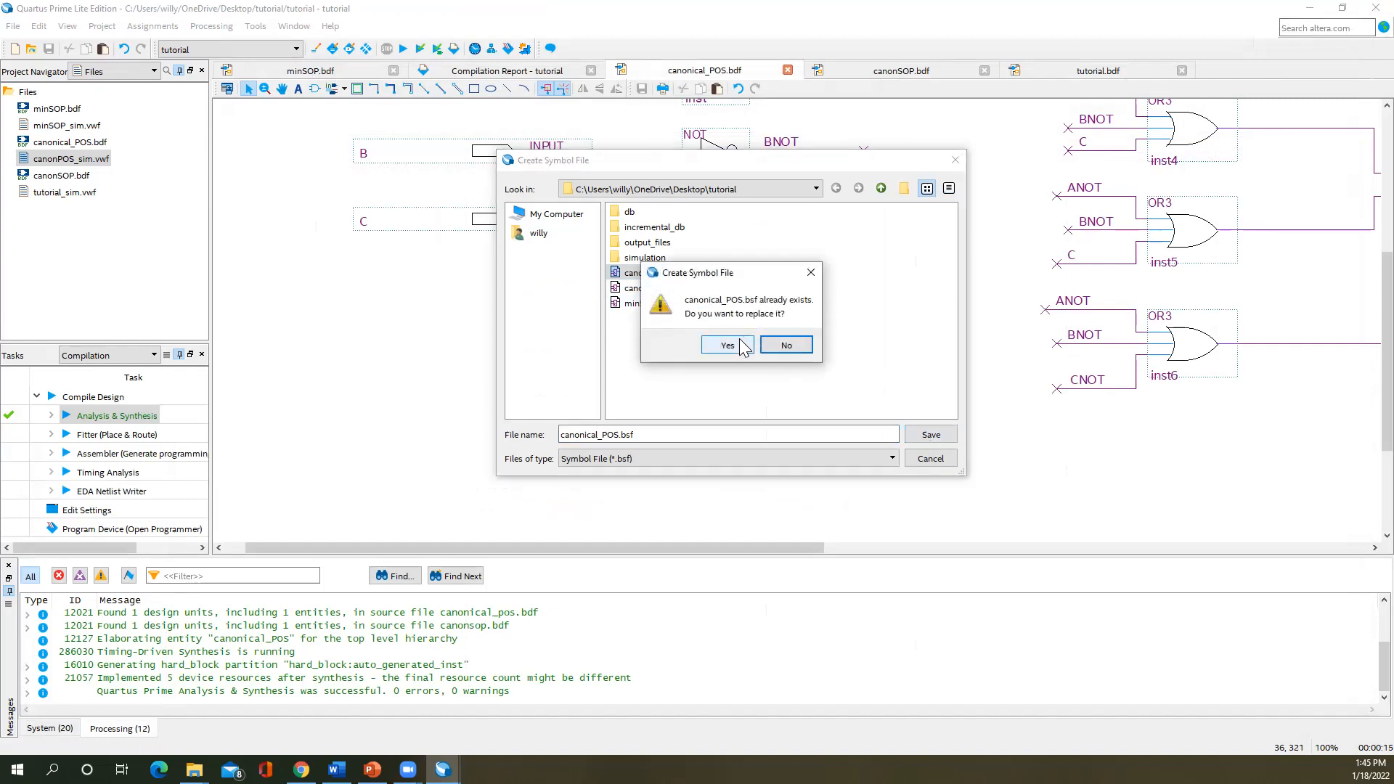
pyautogui.click(742, 346)
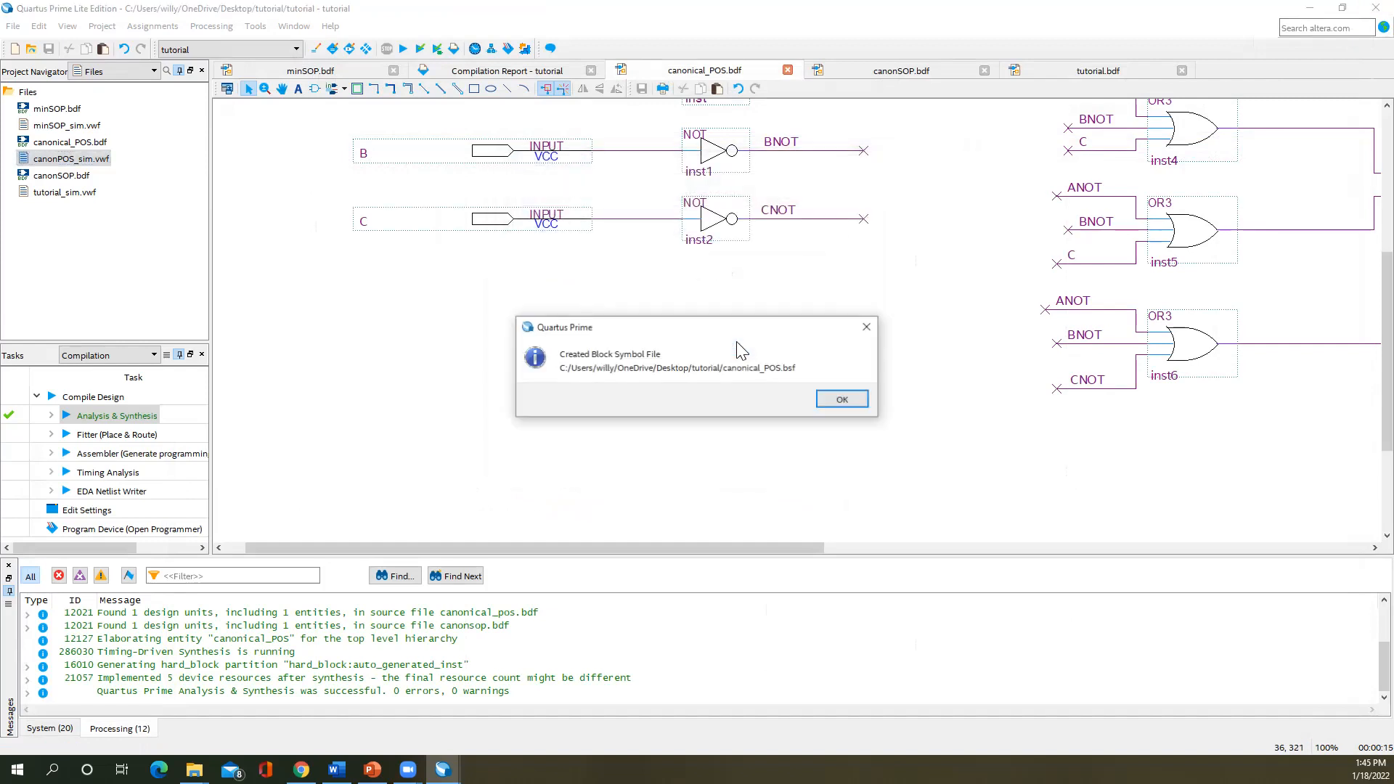
pyautogui.click(842, 398)
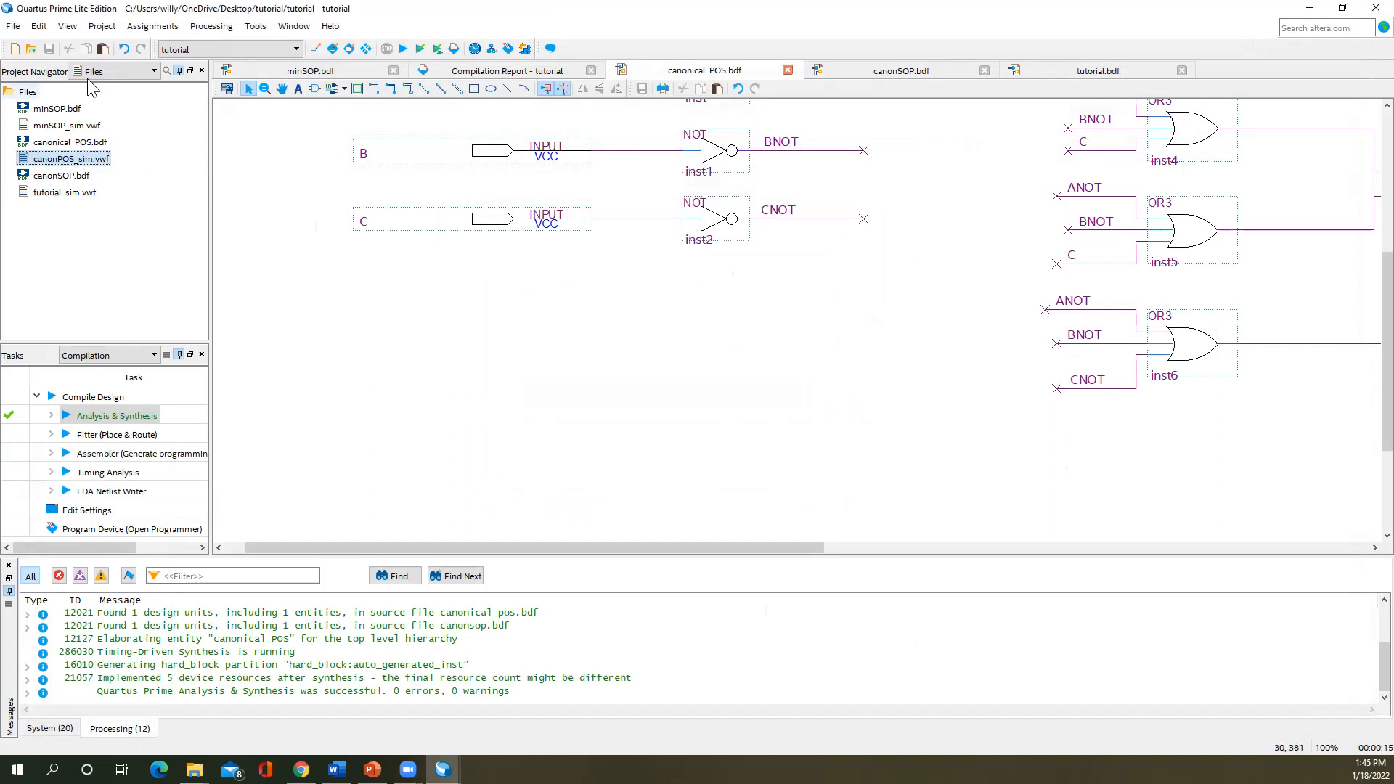
# - Open the tutorial design file from the project folder and review its blocks and output pins
pyautogui.click(13, 25)
pyautogui.click(30, 58)
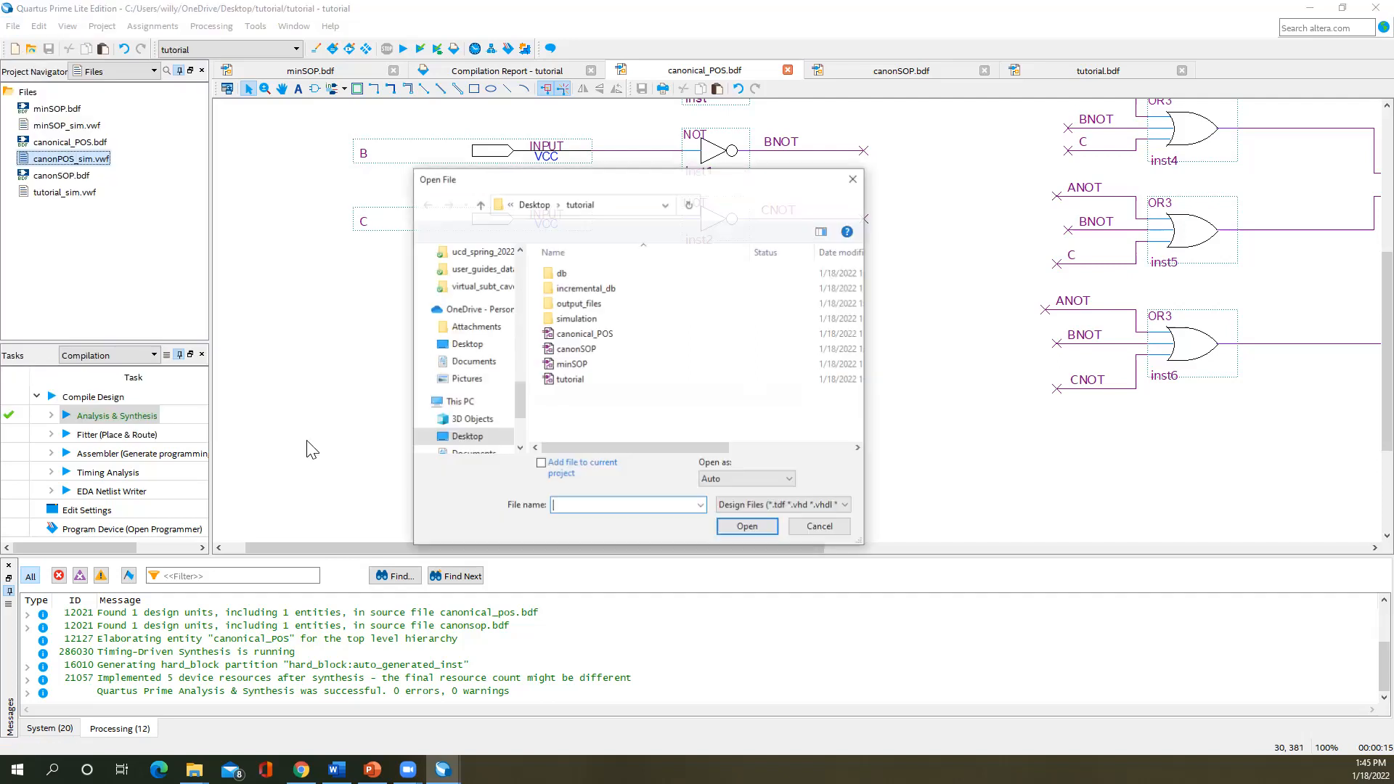
pyautogui.click(578, 382)
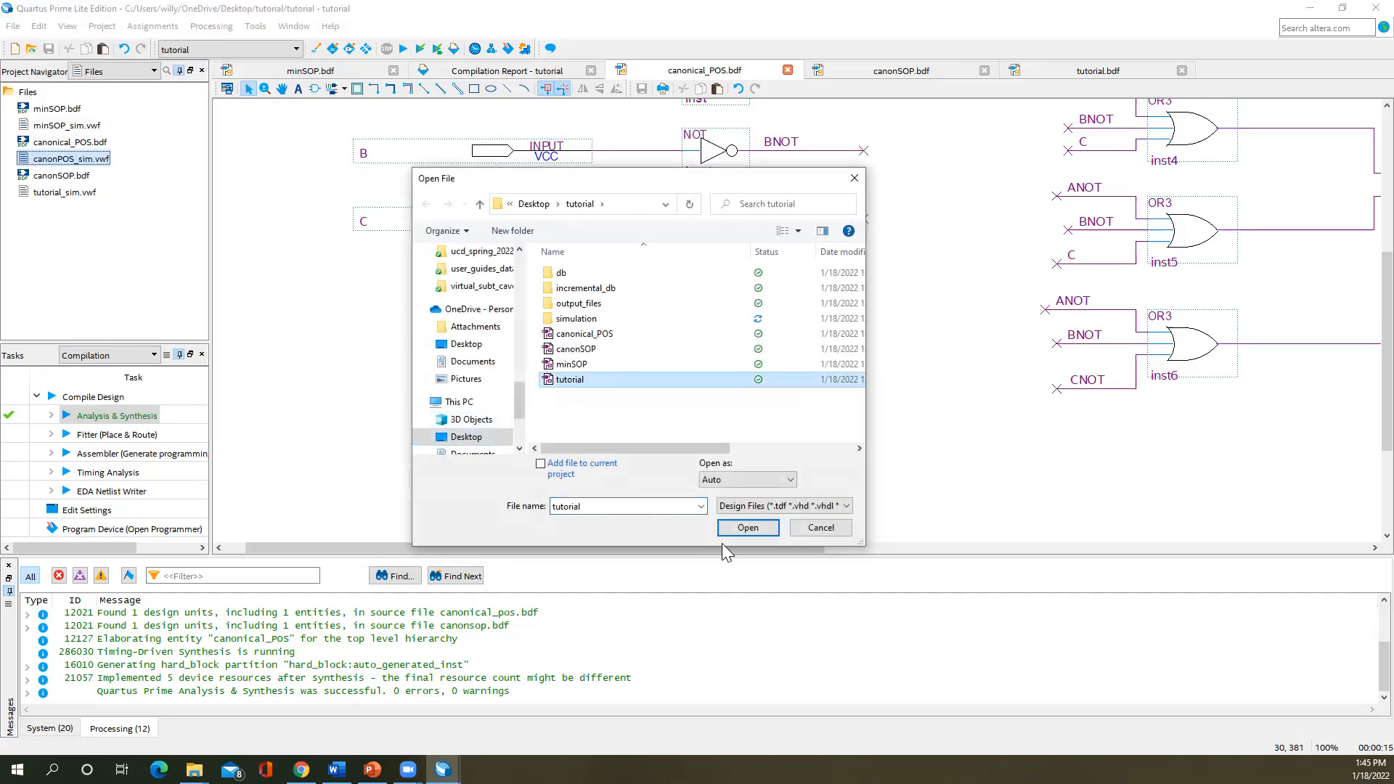
pyautogui.click(757, 526)
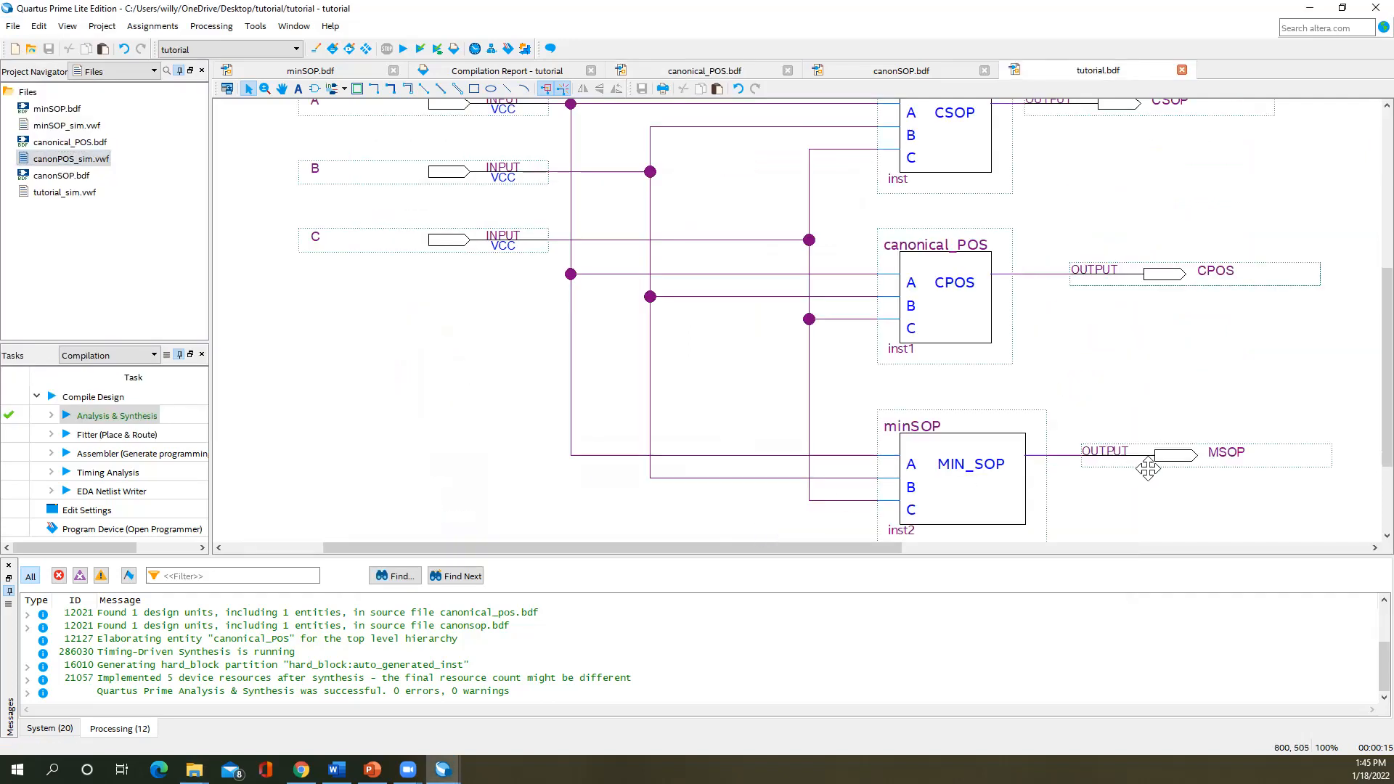
pyautogui.scroll(2, 1158, 459)
pyautogui.scroll(1, 1161, 459)
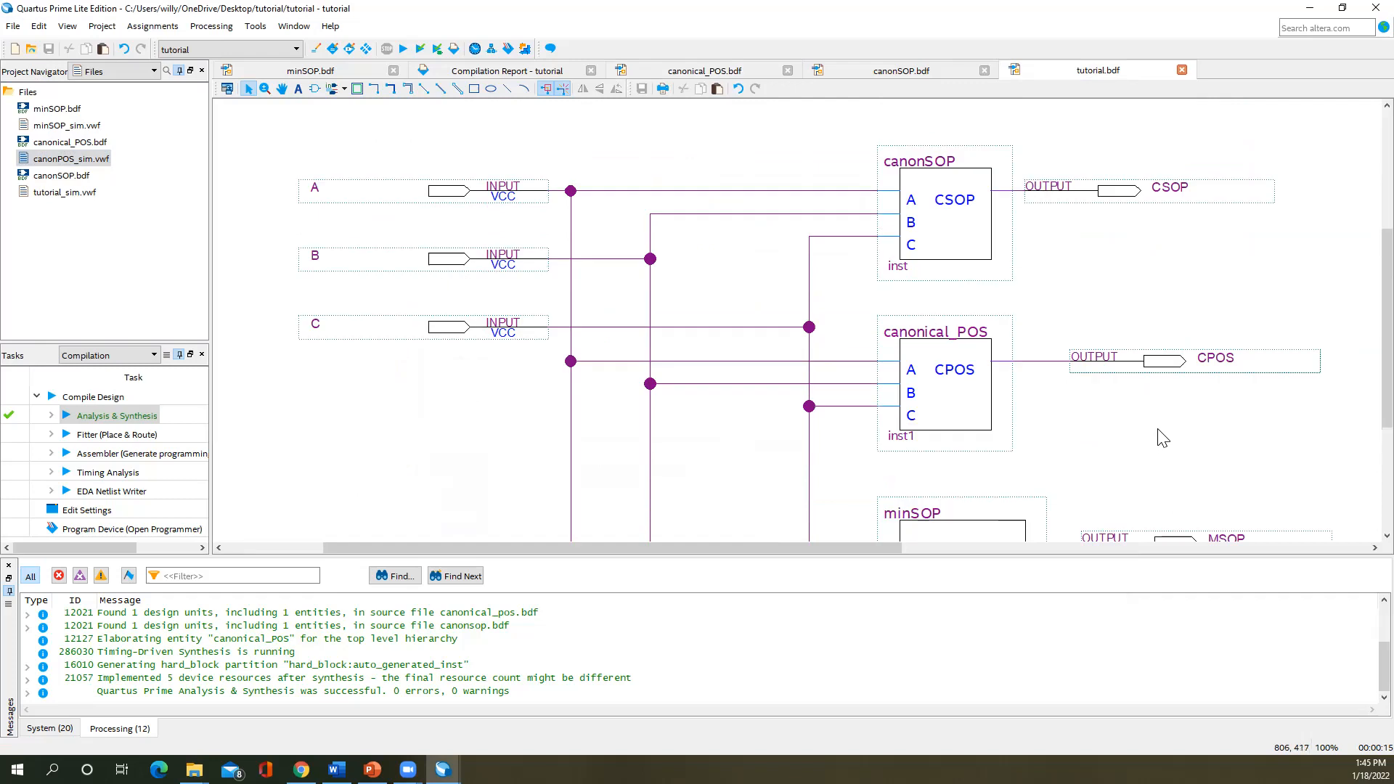
pyautogui.scroll(-2, 1161, 436)
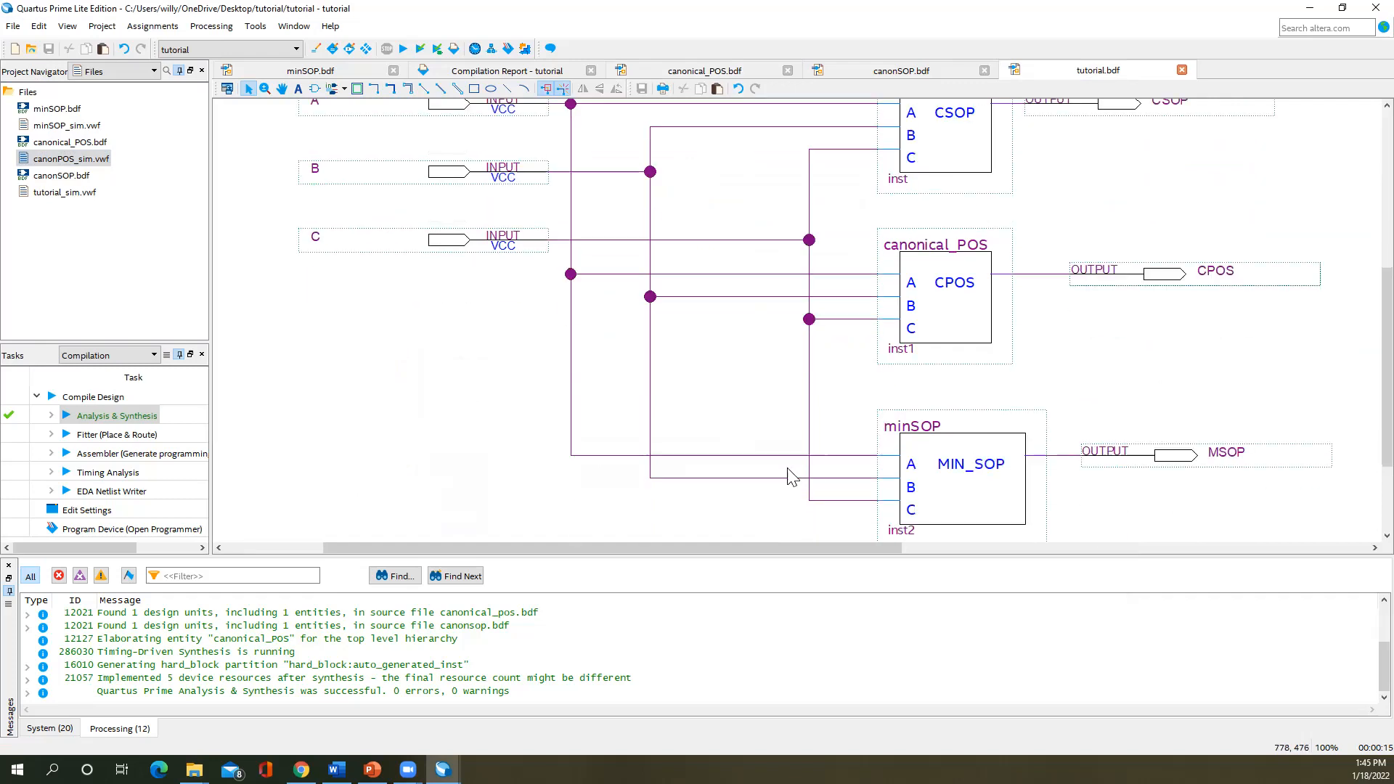
# - Add tutorial.bdf back to the project and set it as the top-level entity
pyautogui.click(103, 26)
pyautogui.click(109, 43)
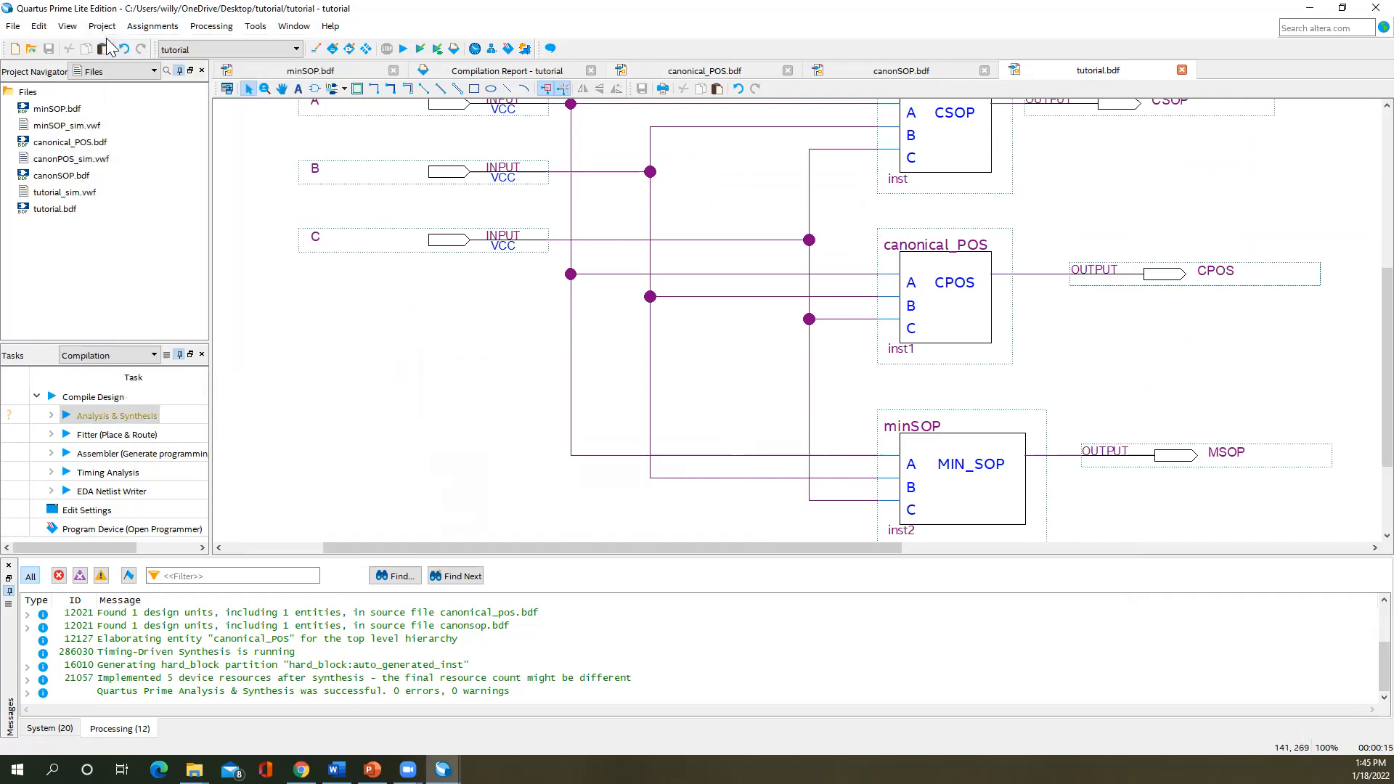
pyautogui.rightClick(48, 210)
pyautogui.click(68, 260)
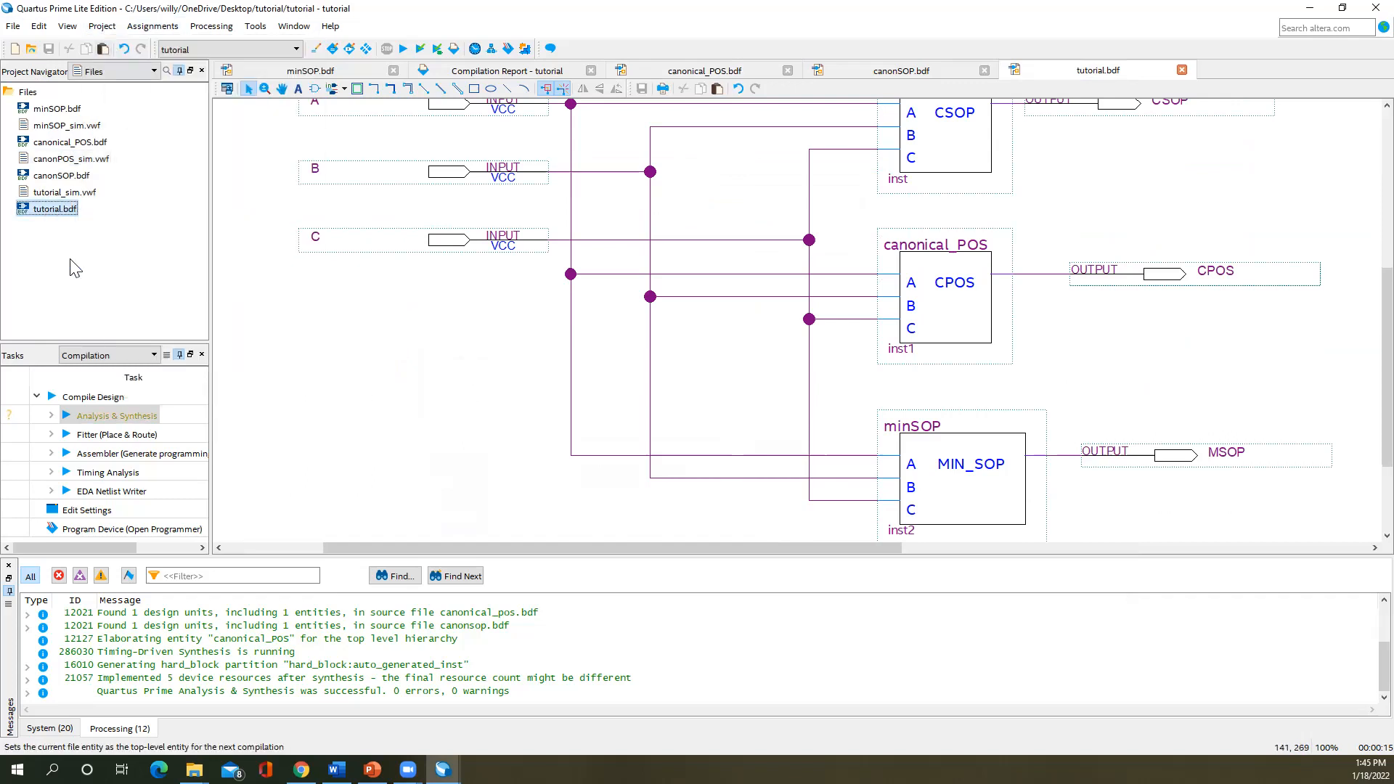
# - Run Analysis & Synthesis on tutorial.bdf and locate the CPOS pin overlap error in the schematic
pyautogui.doubleClick(102, 414)
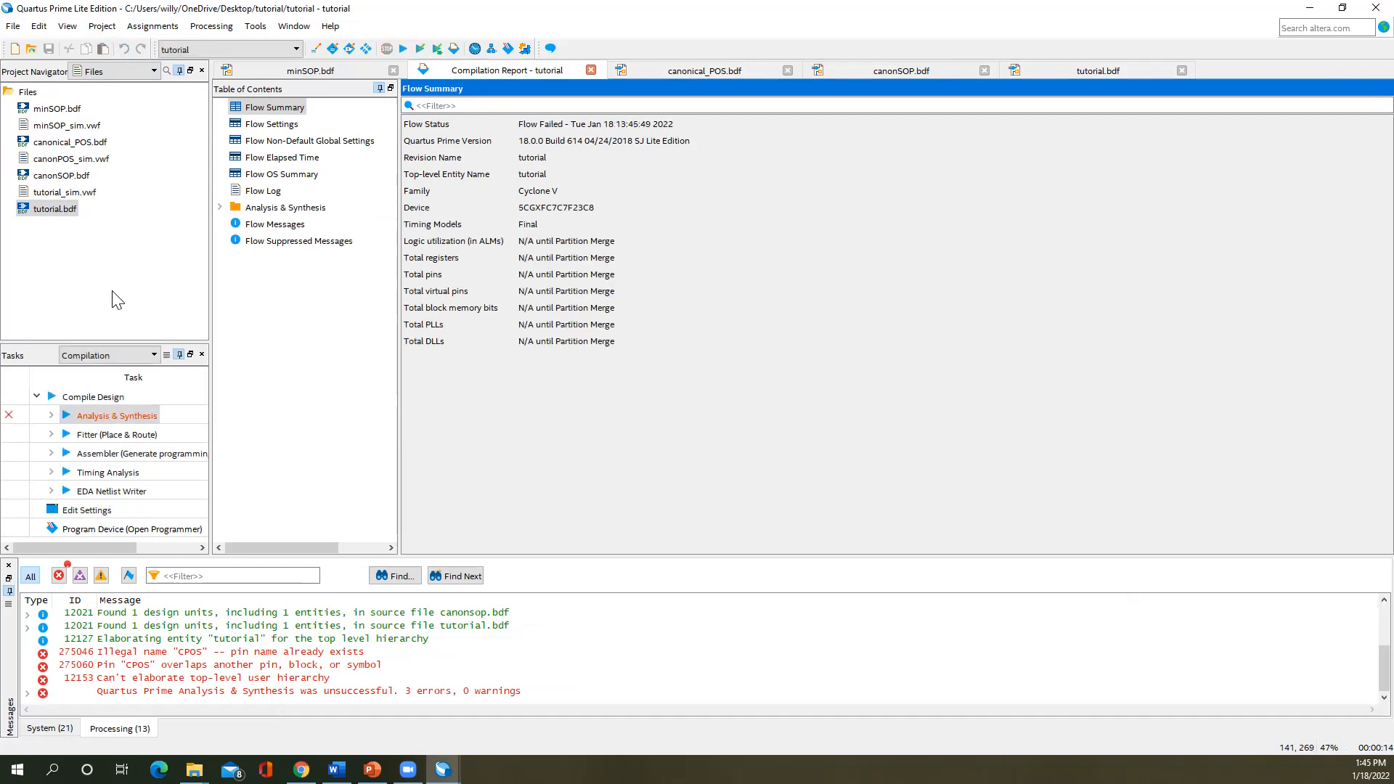
pyautogui.click(203, 668)
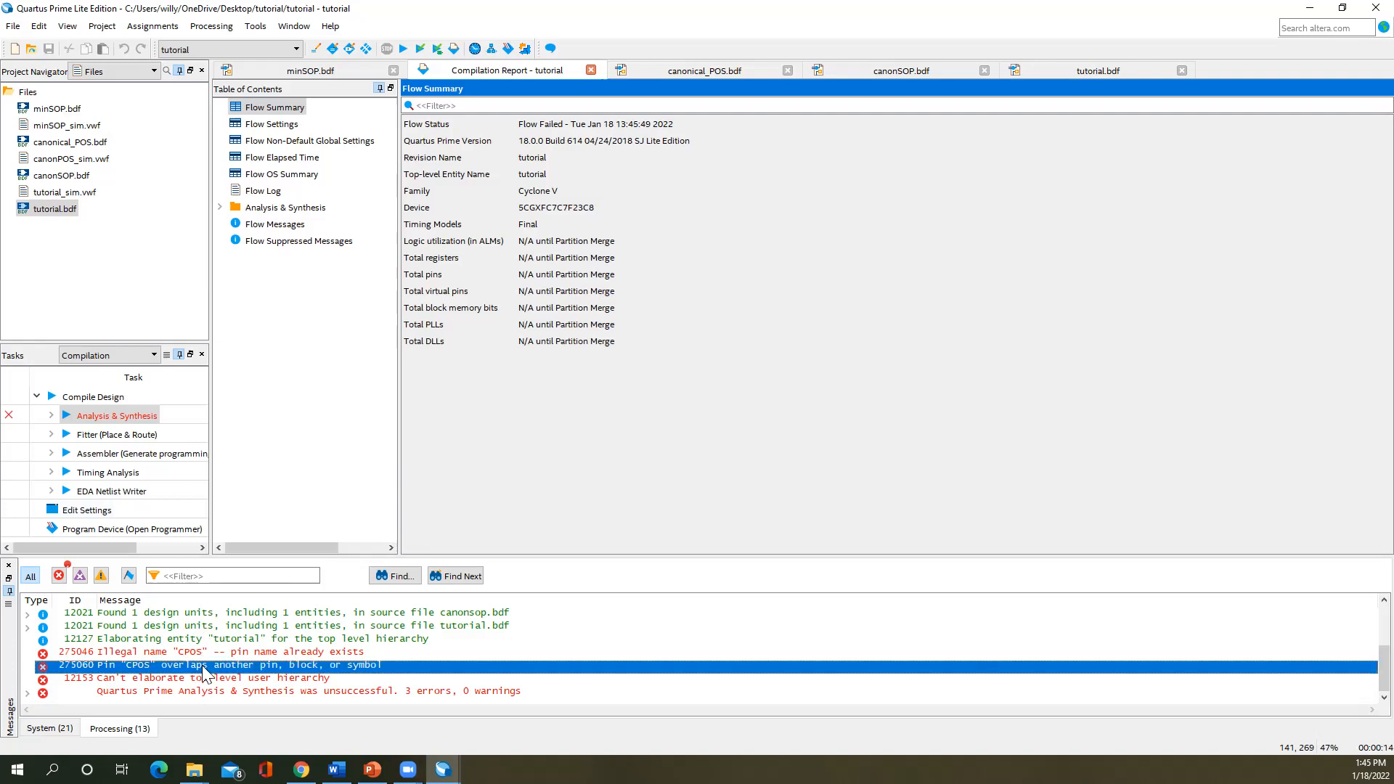
pyautogui.doubleClick(203, 668)
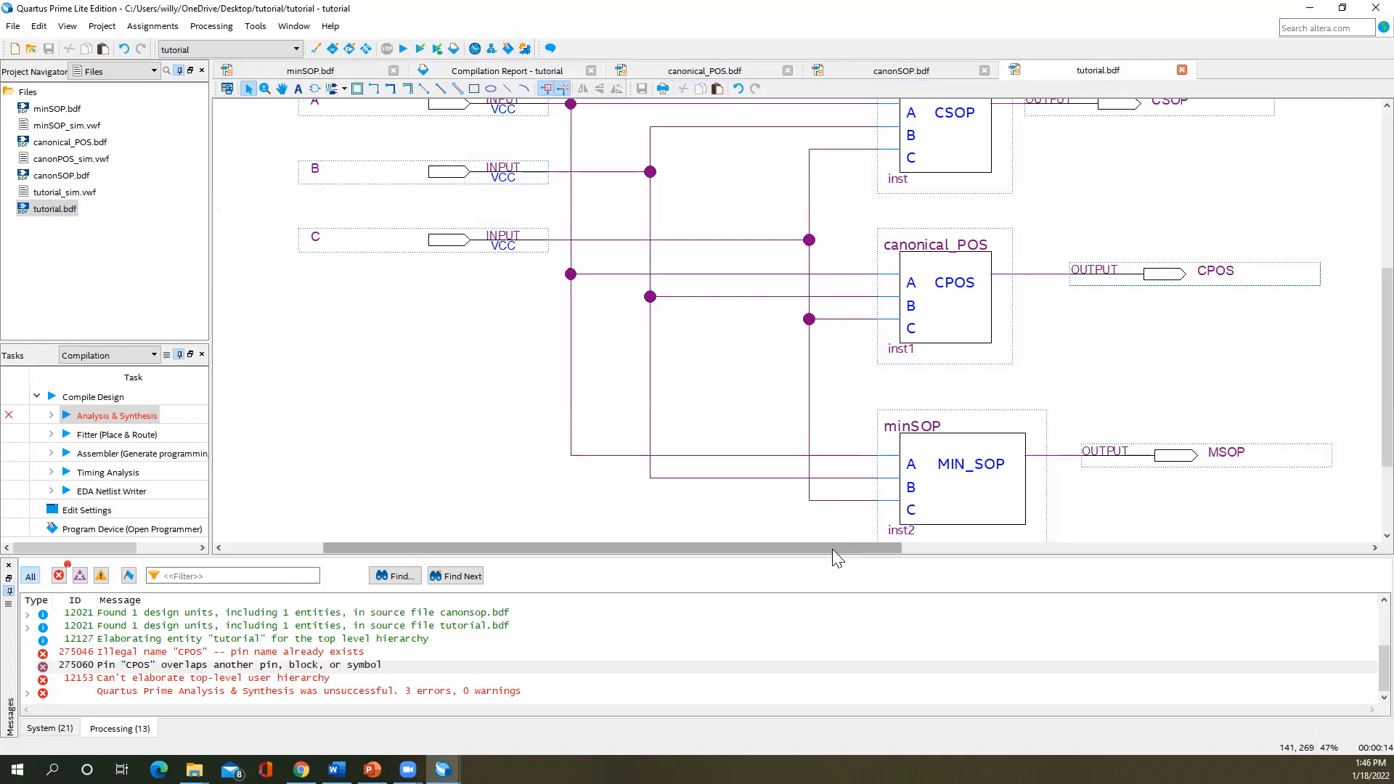
pyautogui.hscroll(-1, 777, 552)
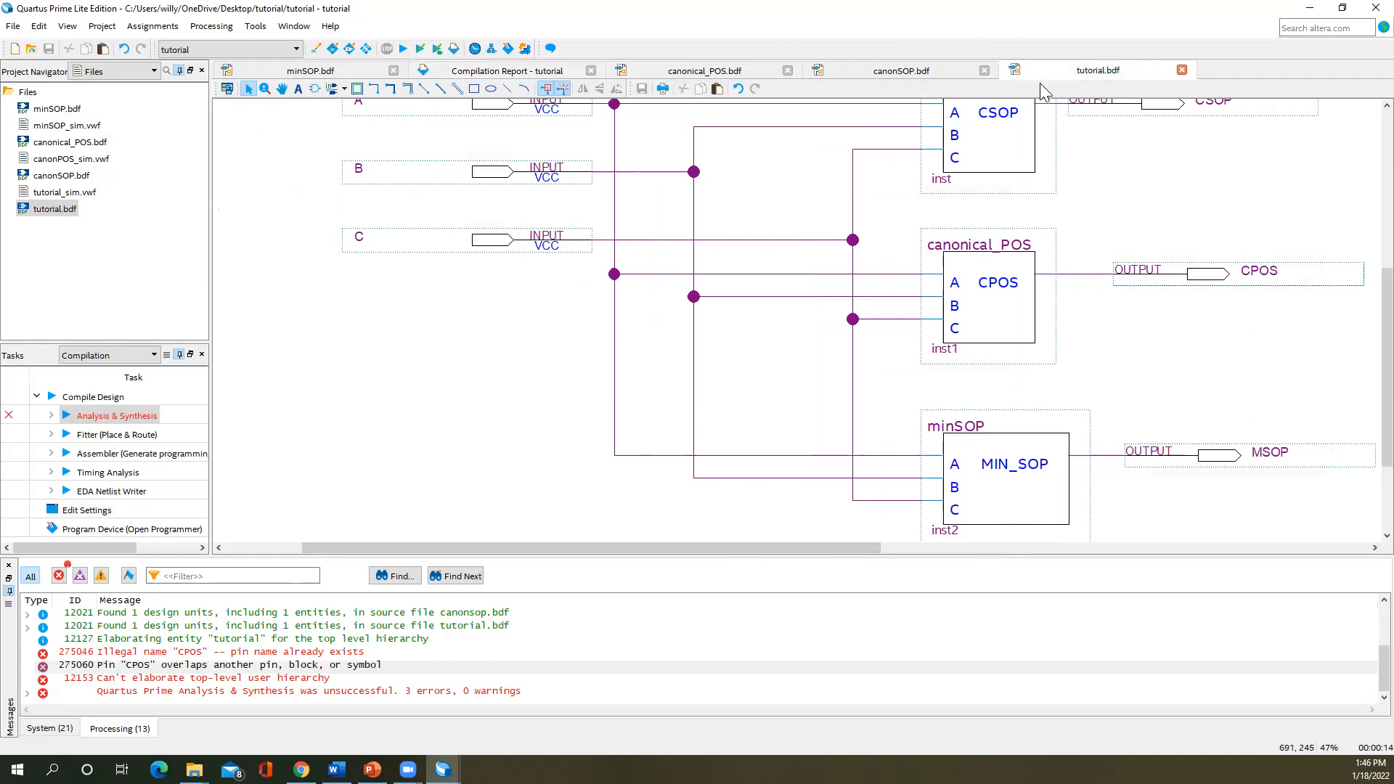
pyautogui.scroll(2, 1178, 390)
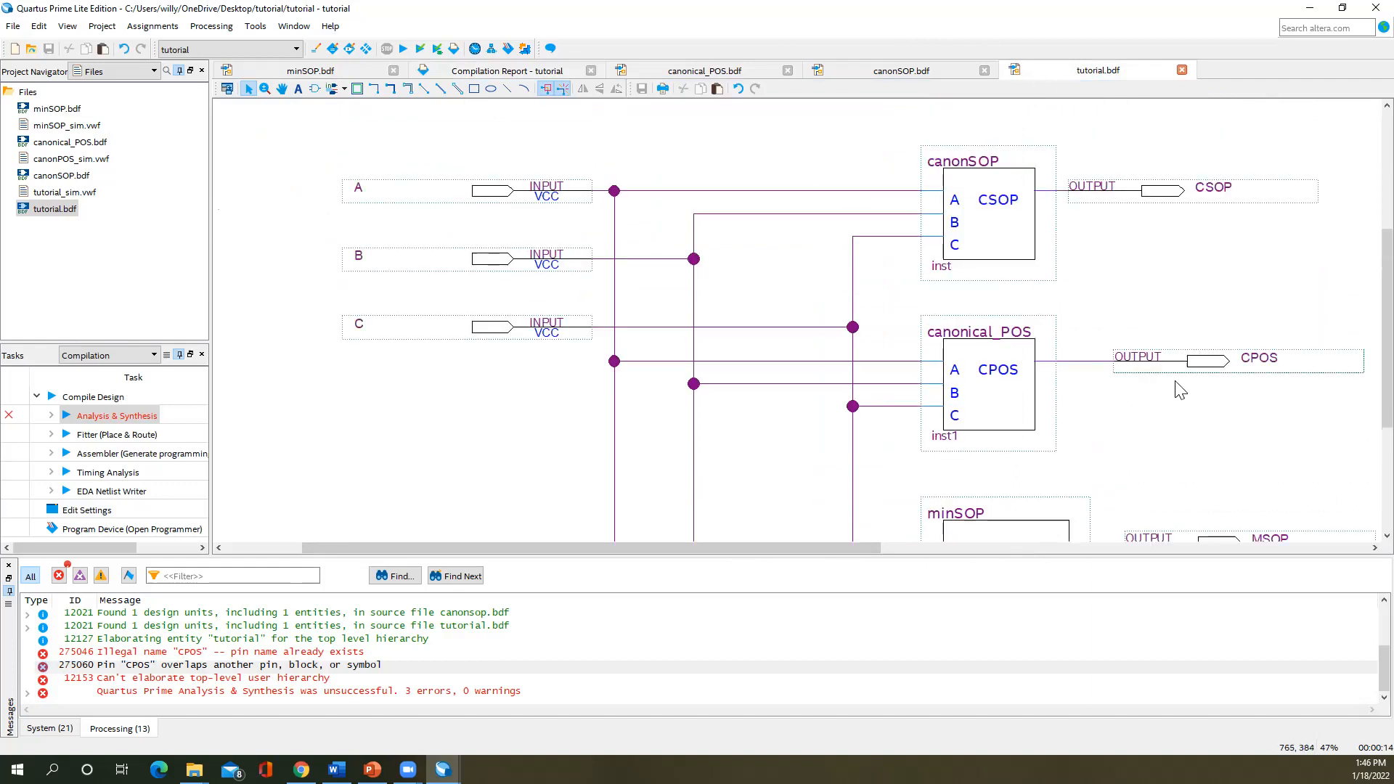
# - Delete both overlapping CPOS output pins on the output wire of the canonical_POS block
pyautogui.click(1237, 358)
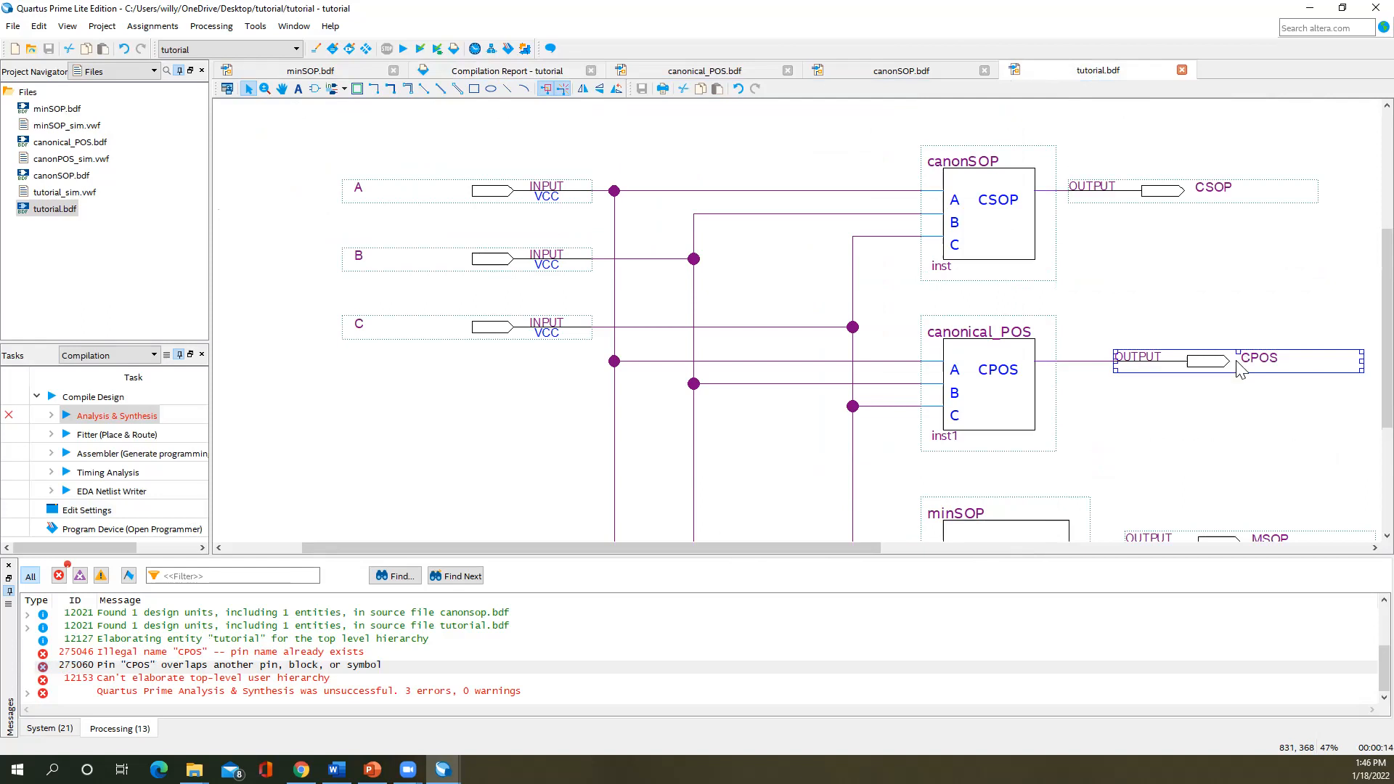
pyautogui.press('Delete')
pyautogui.click(1216, 359)
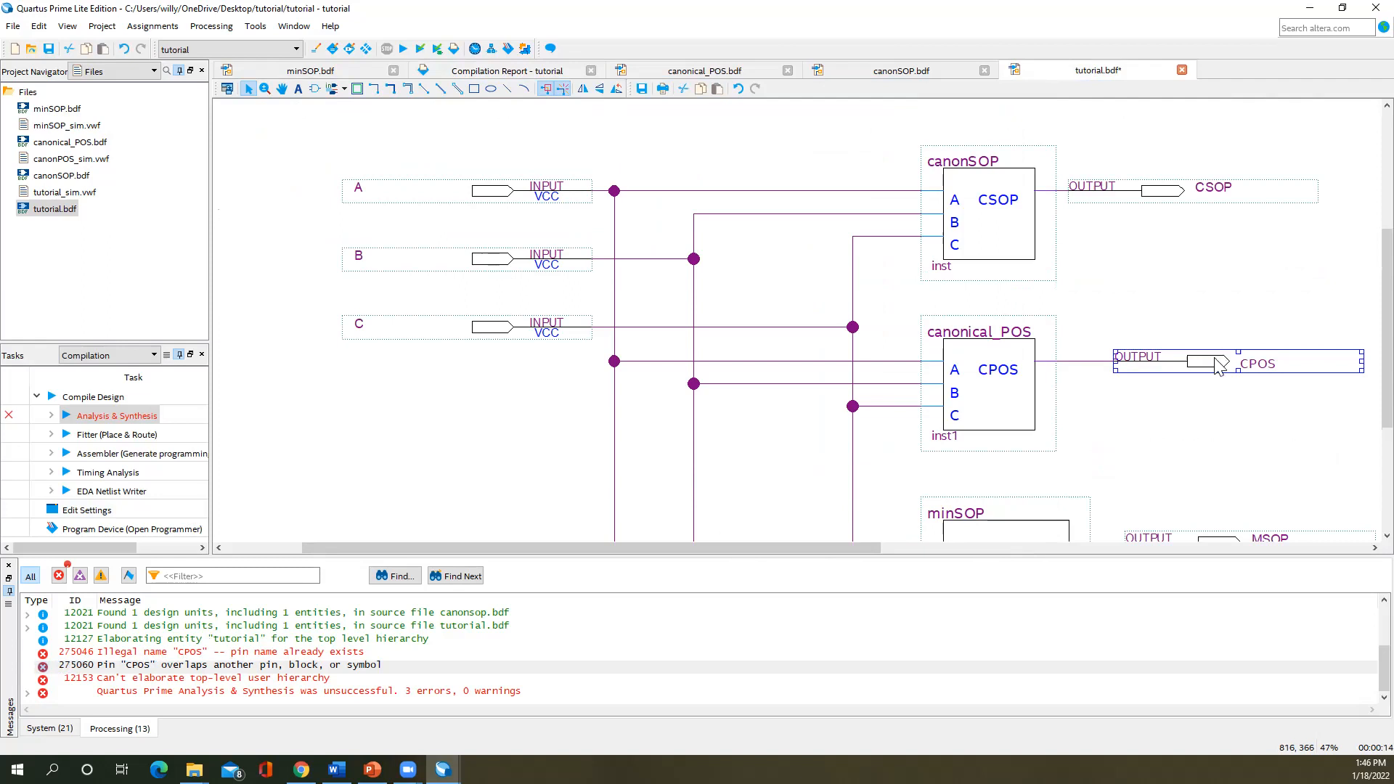
pyautogui.press('Delete')
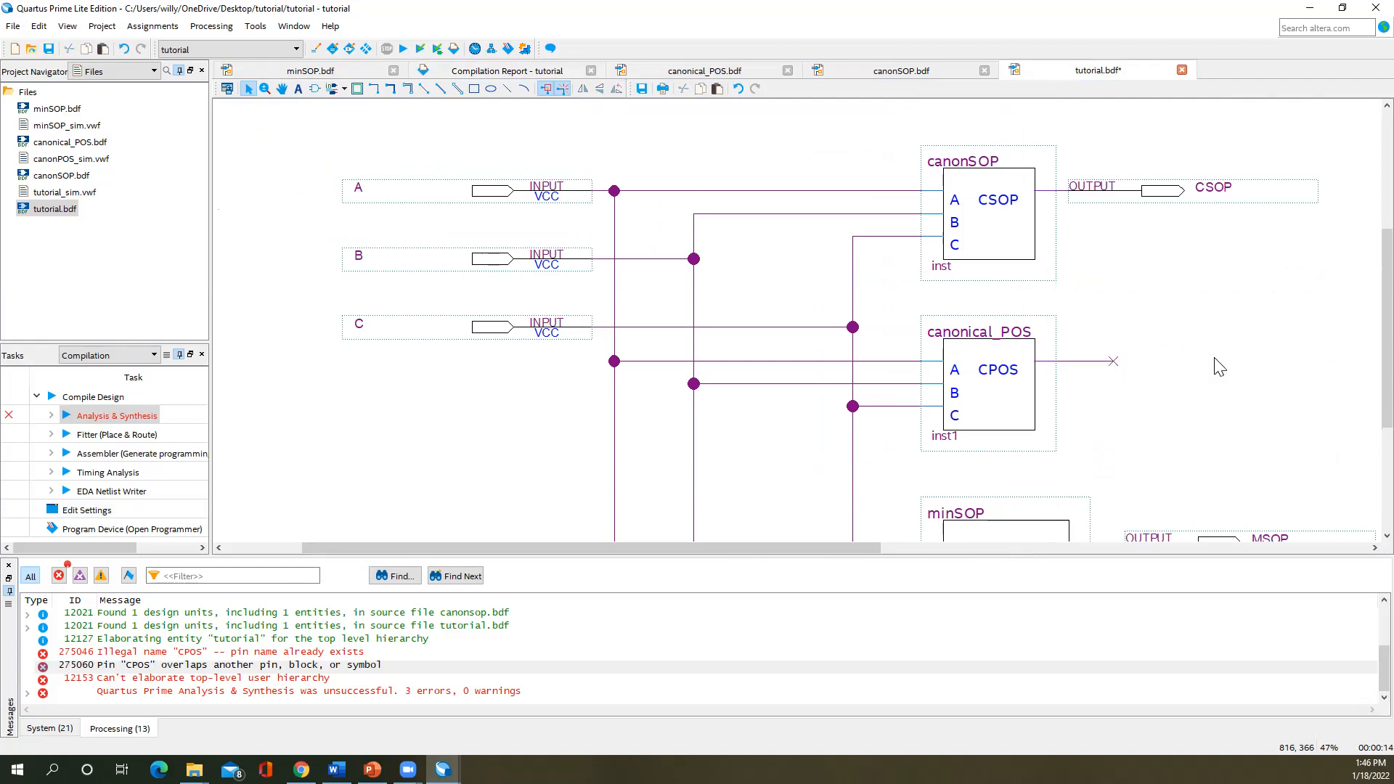
# - Place a single new output pin at the end of the canonical_POS block's output wire
pyautogui.click(344, 89)
pyautogui.click(356, 127)
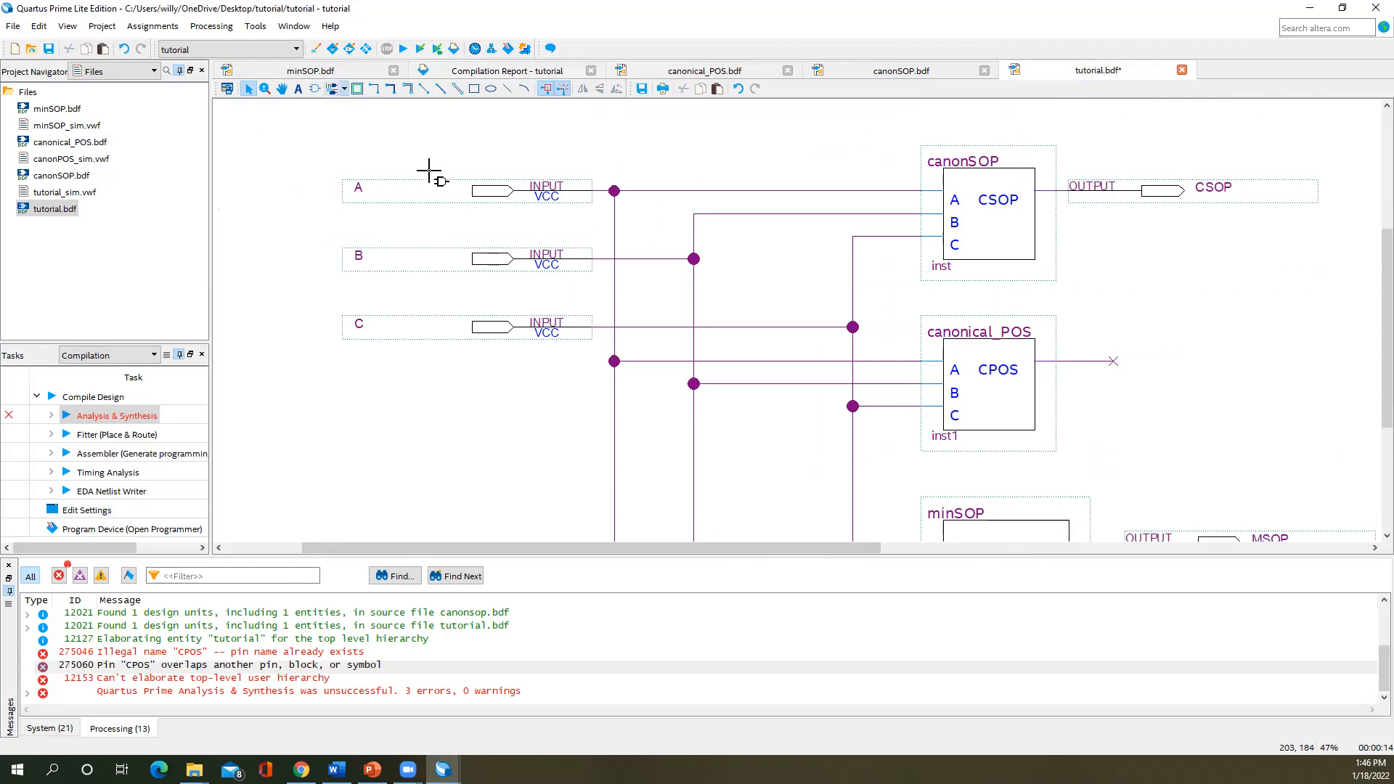
pyautogui.click(1102, 351)
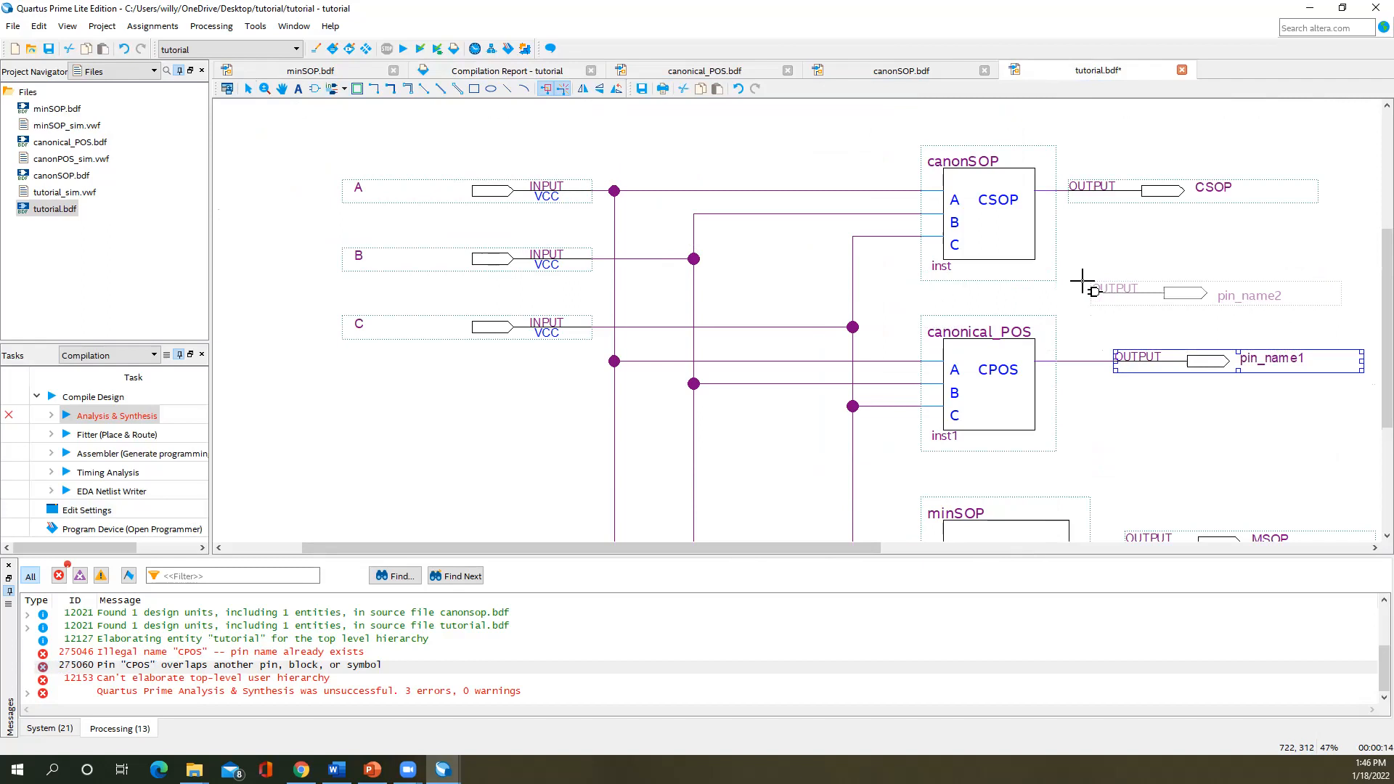
pyautogui.press('Escape')
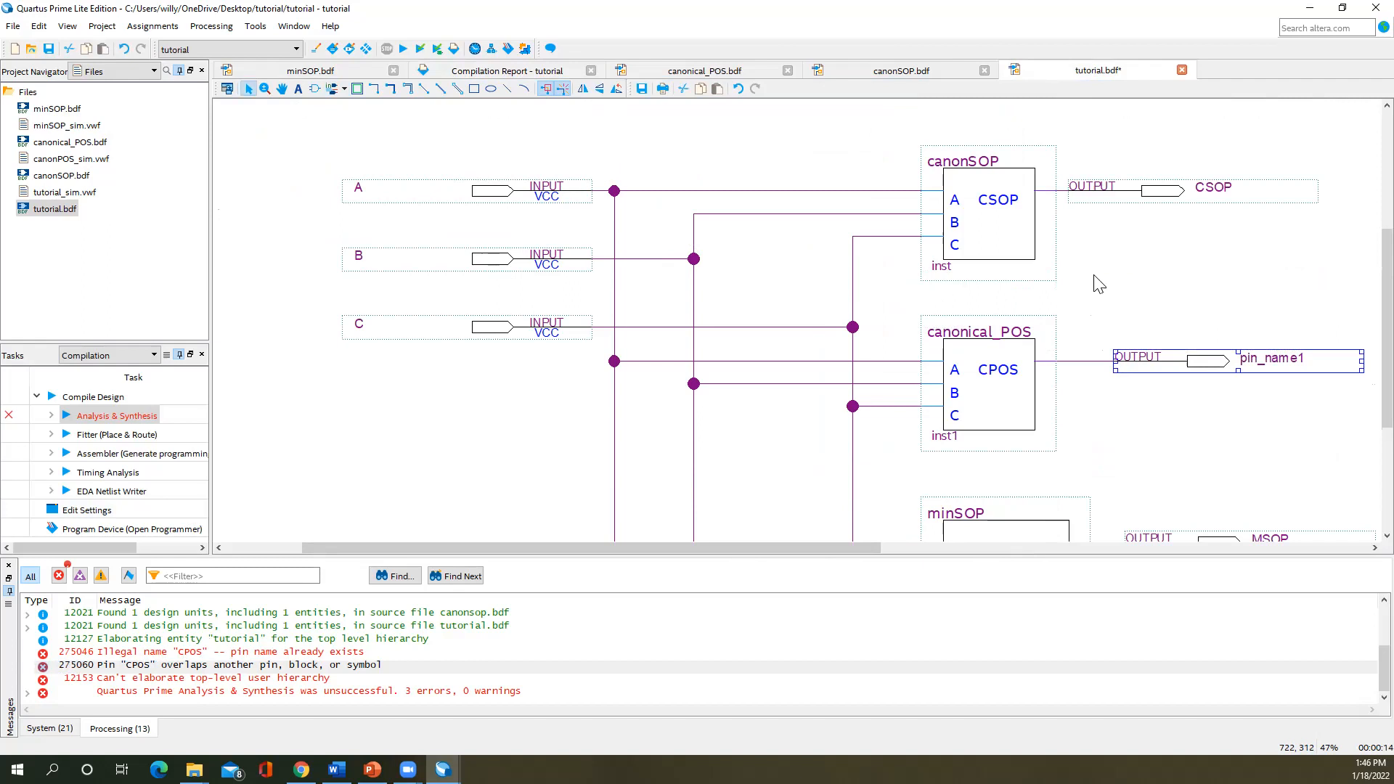
# - Rename the new output pin on the canonical_POS block's output wire as CPOS
pyautogui.doubleClick(1270, 358)
pyautogui.click(634, 318)
pyautogui.press('BackSpace')
pyautogui.press('BackSpace')
pyautogui.press('BackSpace')
pyautogui.press('BackSpace')
pyautogui.press('BackSpace')
pyautogui.press('BackSpace')
pyautogui.press('BackSpace')
pyautogui.press('BackSpace')
pyautogui.press('BackSpace')
pyautogui.write('CPOS')
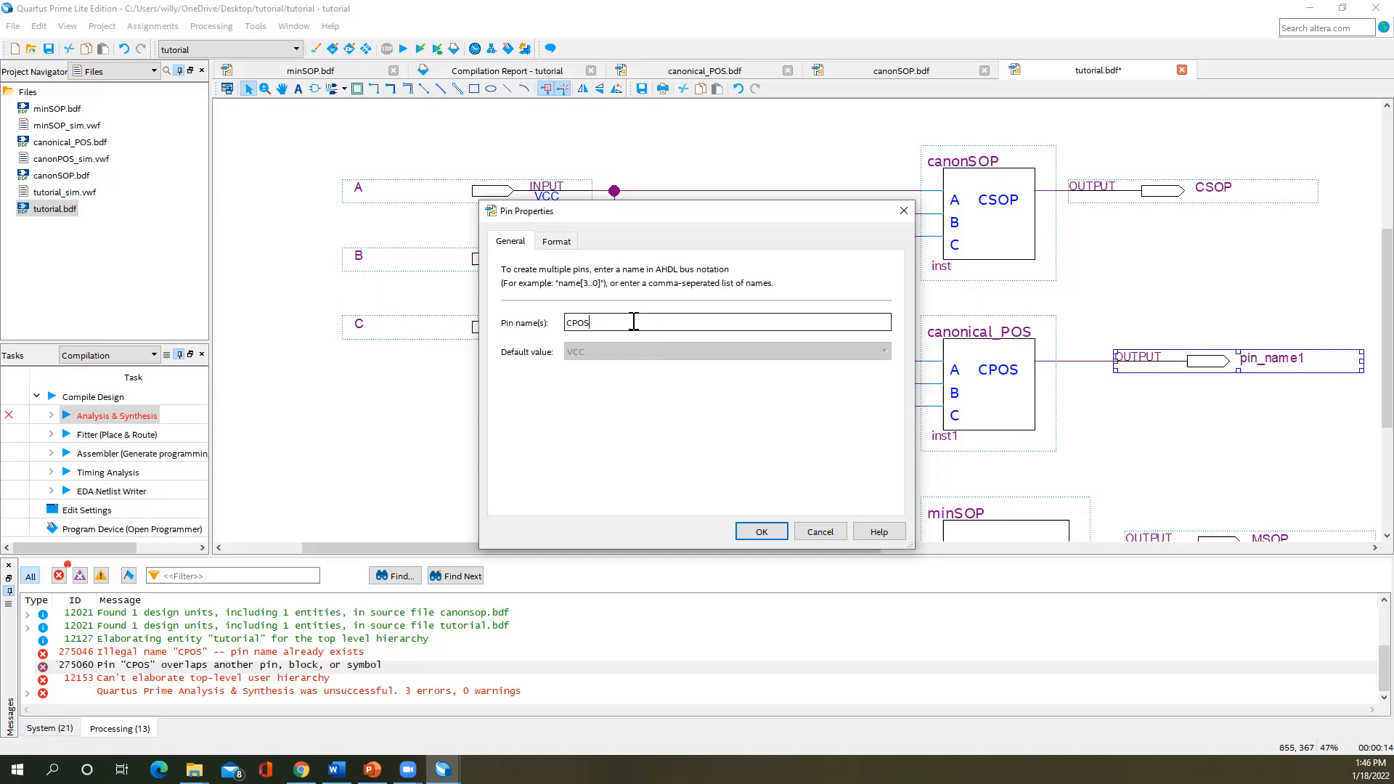
pyautogui.click(759, 531)
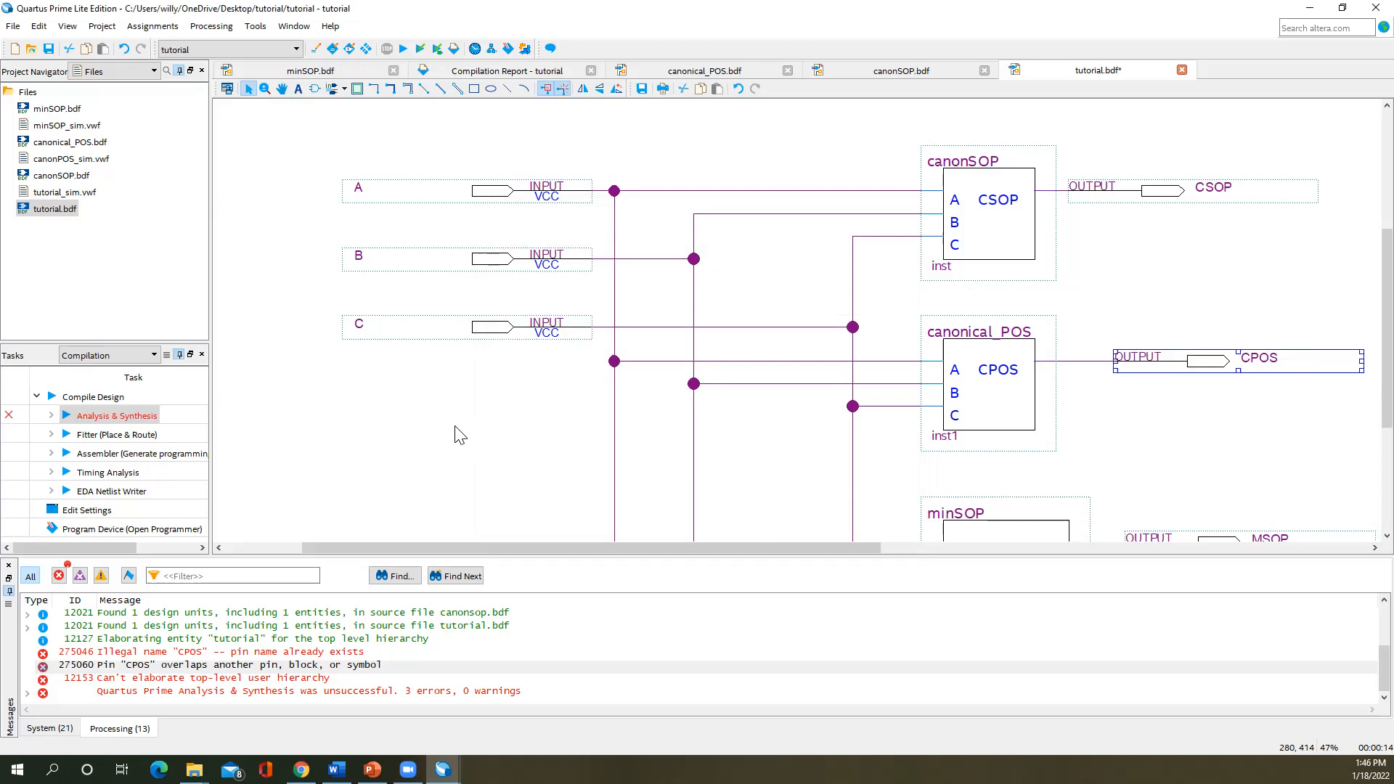
# - Save tutorial.bdf and rerun Analysis & Synthesis on the corrected schematic
pyautogui.hotkey('ctrl', 's')
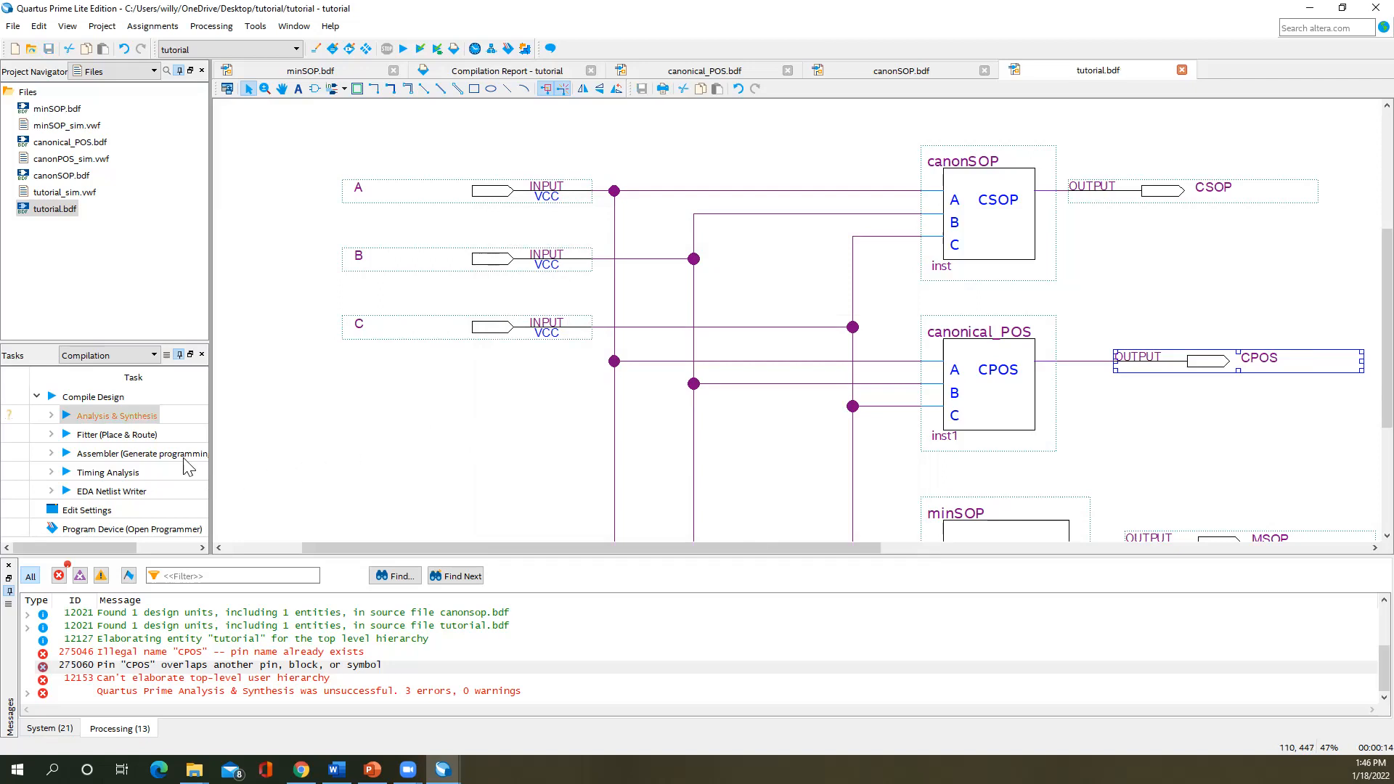
pyautogui.doubleClick(119, 417)
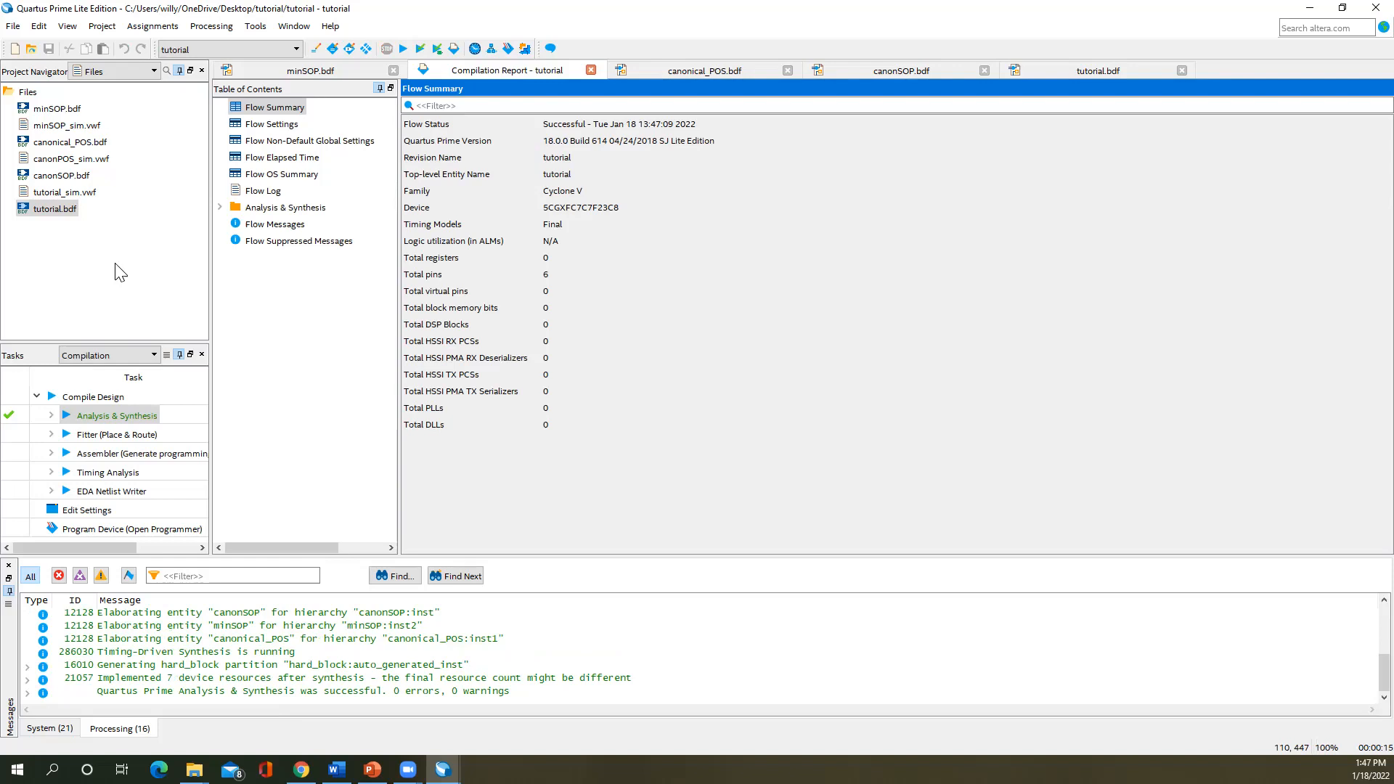
# - Run a functional simulation of tutorial_sim.vwf to compare CPOS, CSOP and MSOP, and close both waveform windows
pyautogui.doubleClick(65, 191)
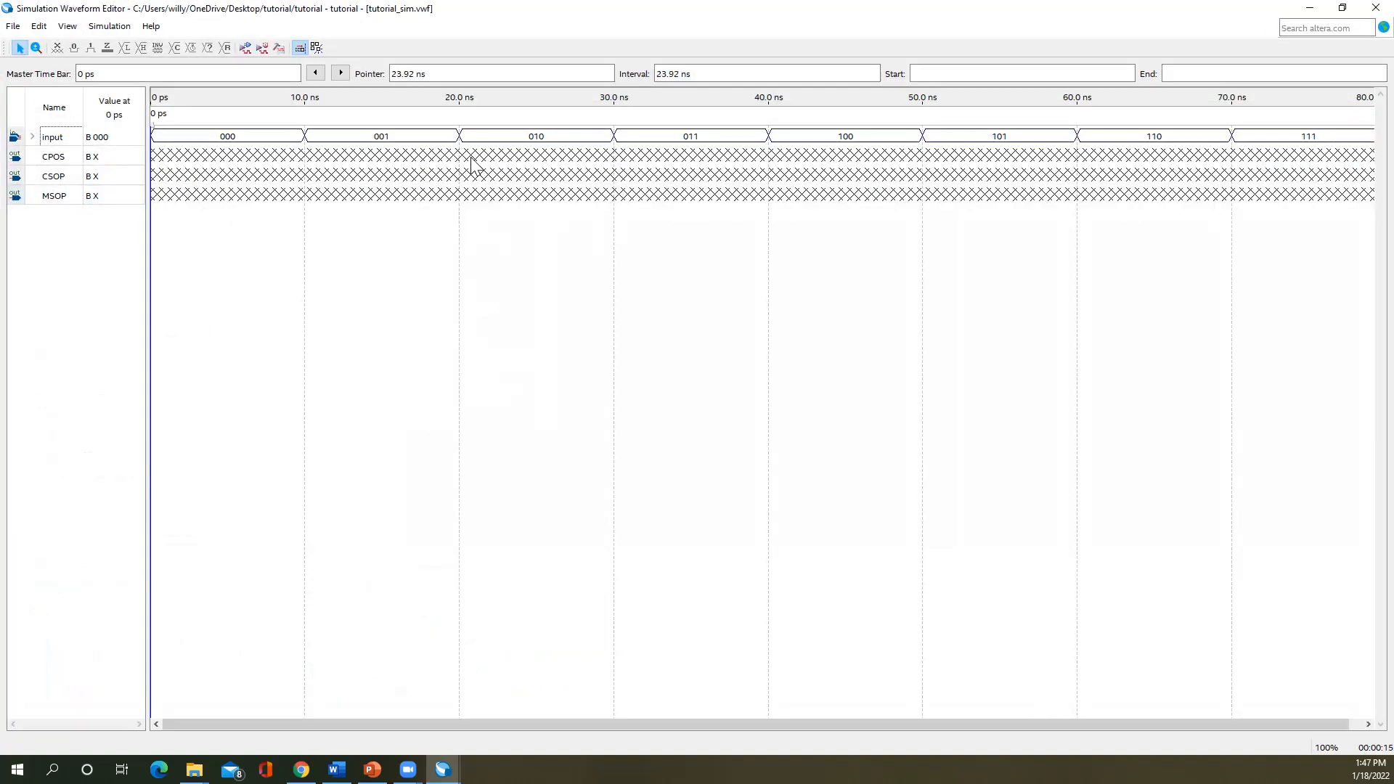
pyautogui.click(245, 47)
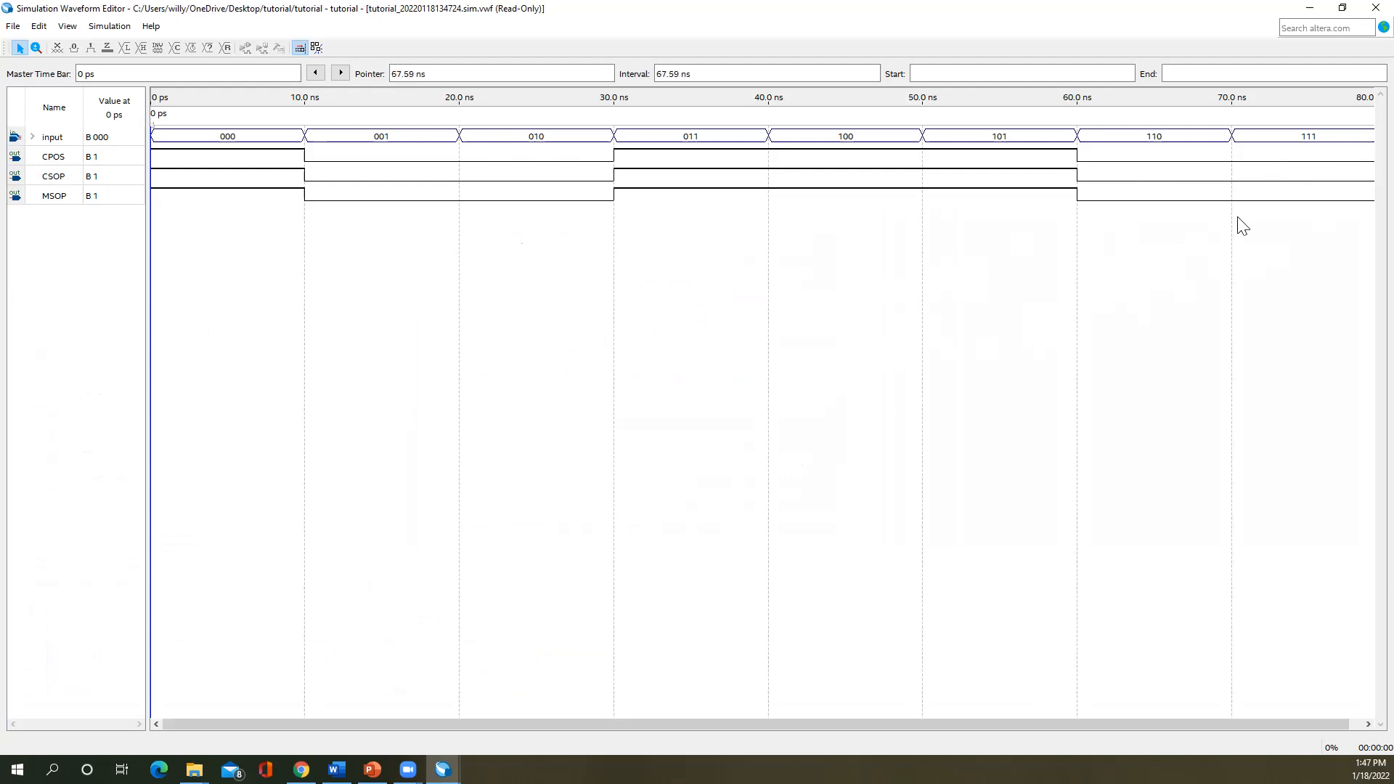
pyautogui.click(1365, 13)
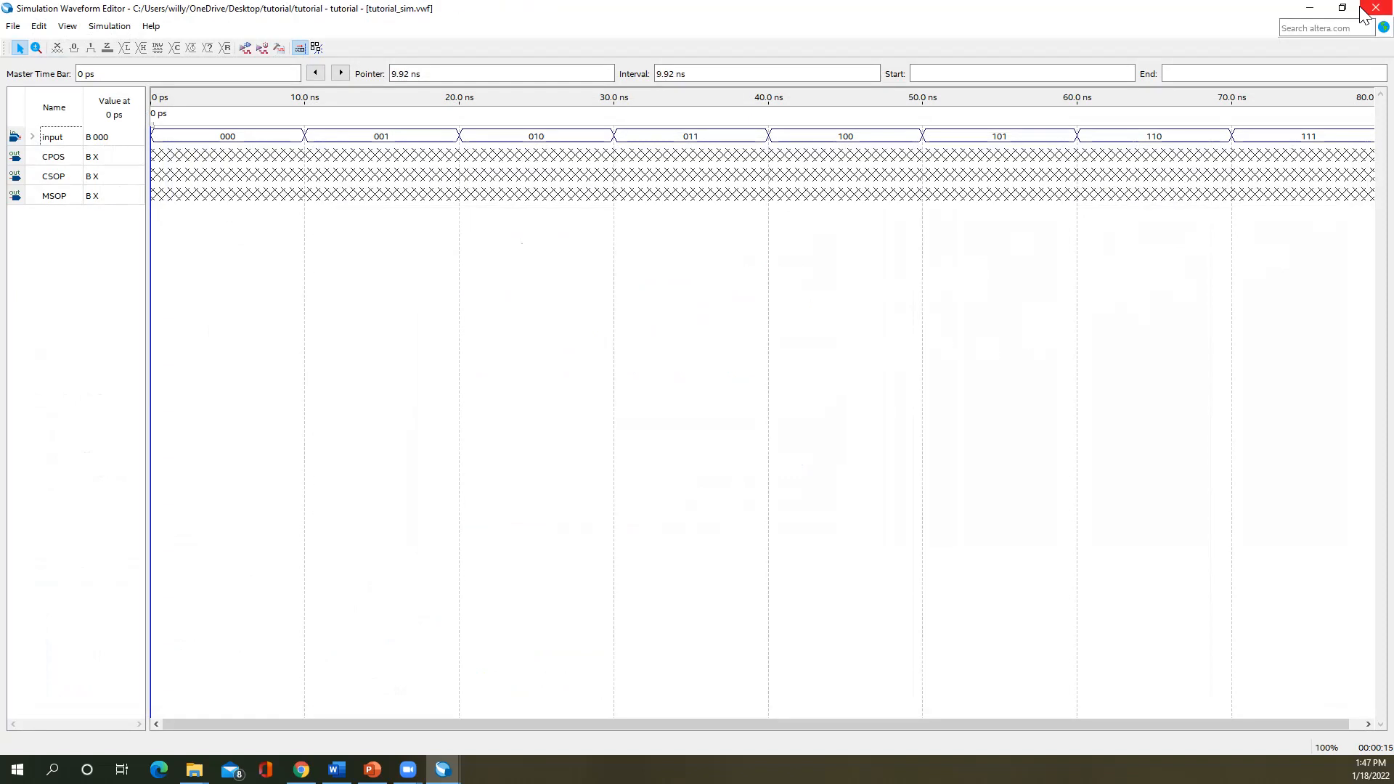
pyautogui.click(1366, 13)
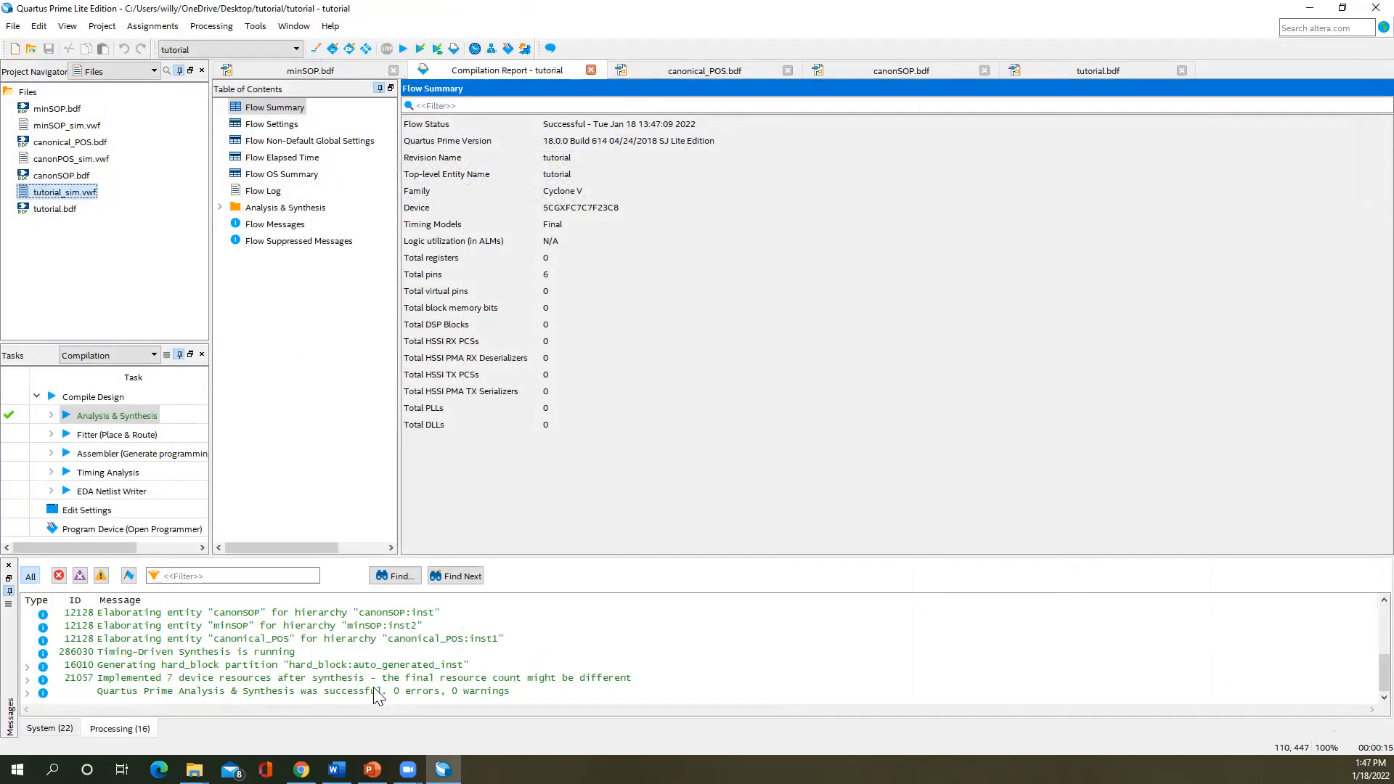